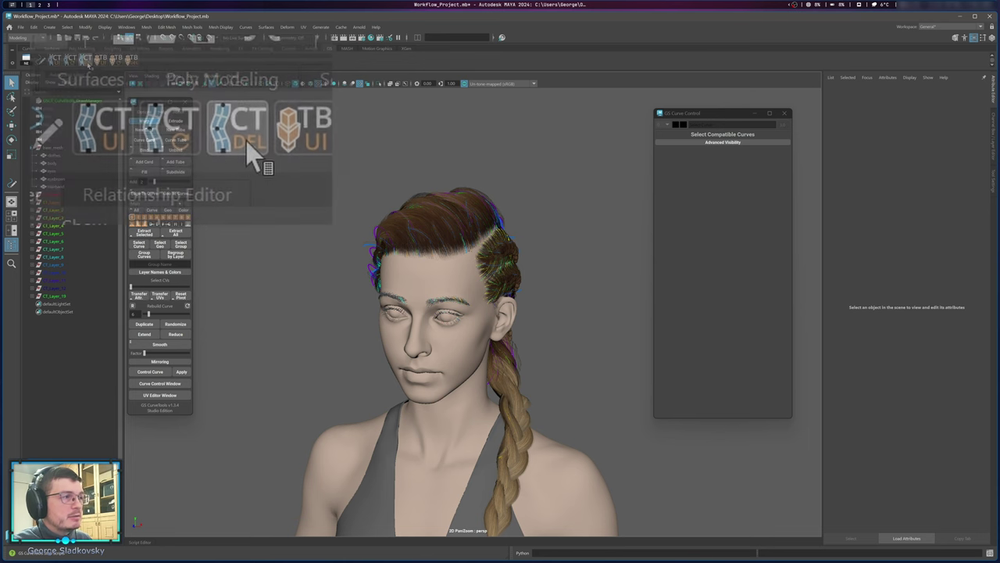
# Shut down the open GS CurveTools windows, reset GS CurveTools to its defaults and reposition its reopened main window.
pyautogui.click(82, 59)
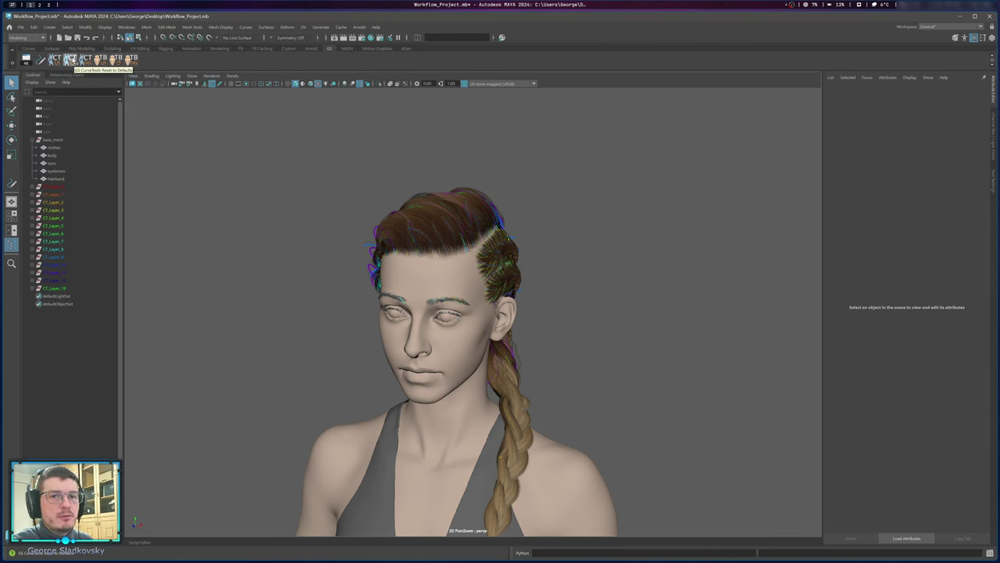
pyautogui.click(72, 60)
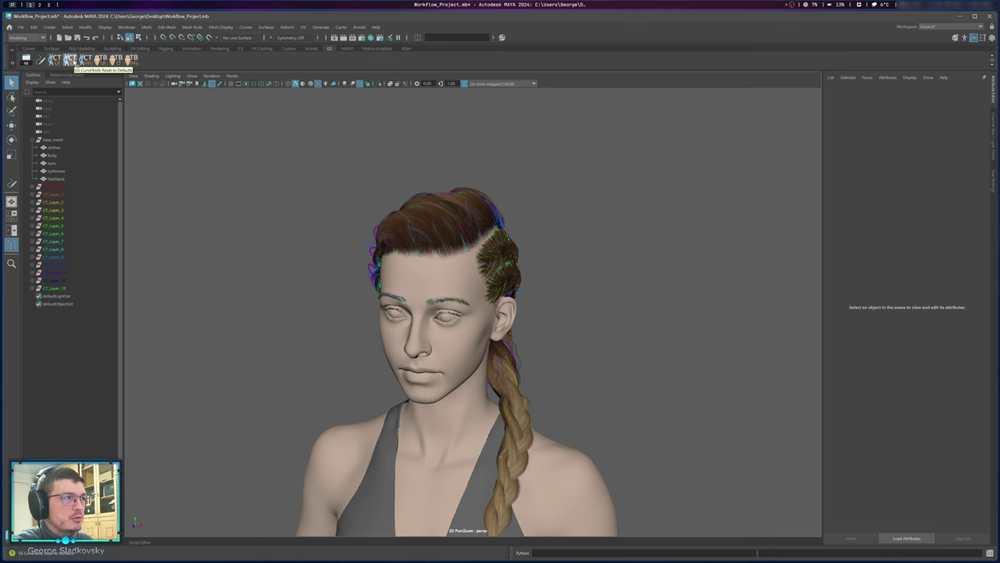
pyautogui.moveTo(187, 130); pyautogui.dragTo(165, 120)
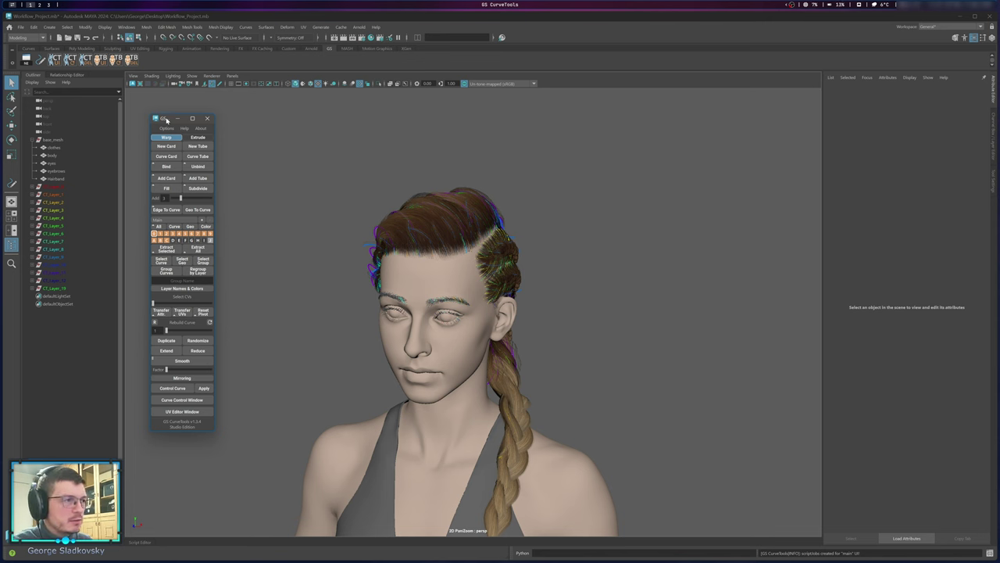
pyautogui.click(165, 120)
pyautogui.click(313, 218)
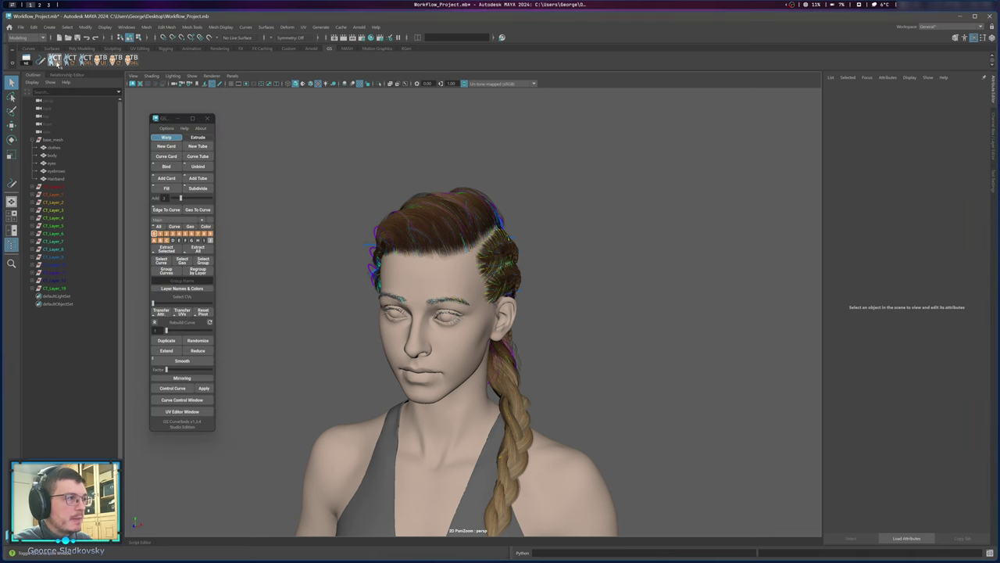
# Toggle the GS CurveTools window off and back on, and place it beside the Outliner.
pyautogui.click(57, 63)
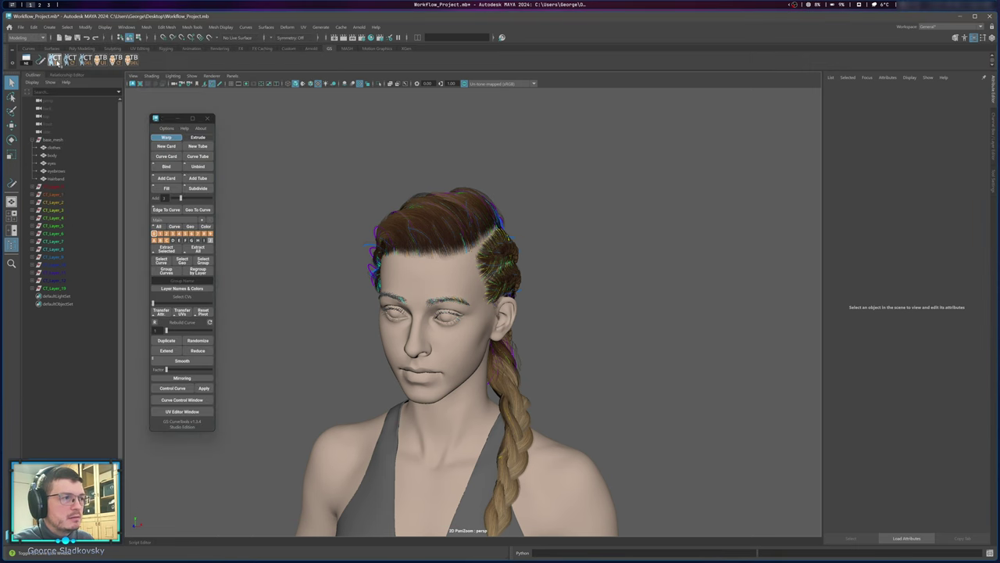
pyautogui.click(57, 63)
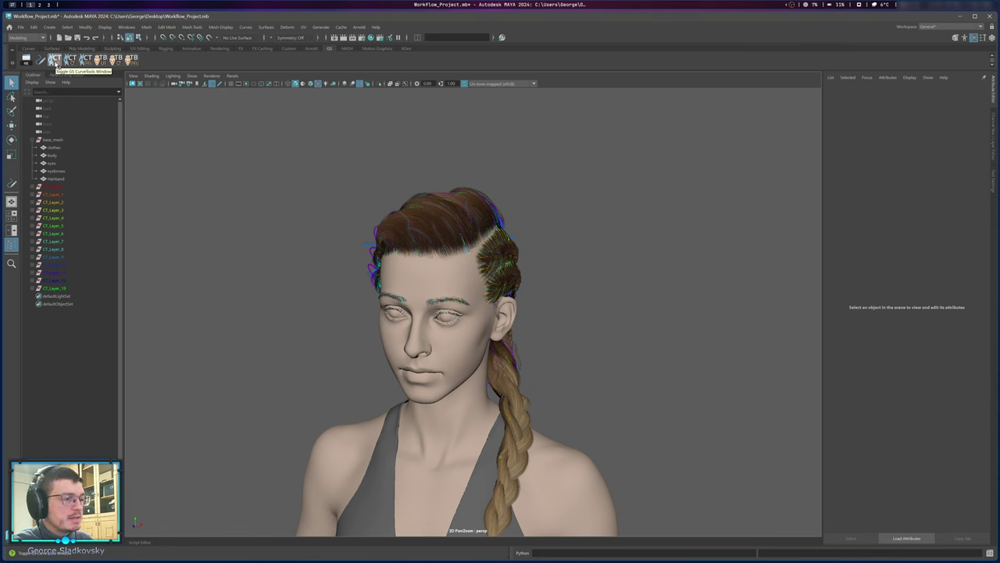
pyautogui.click(56, 63)
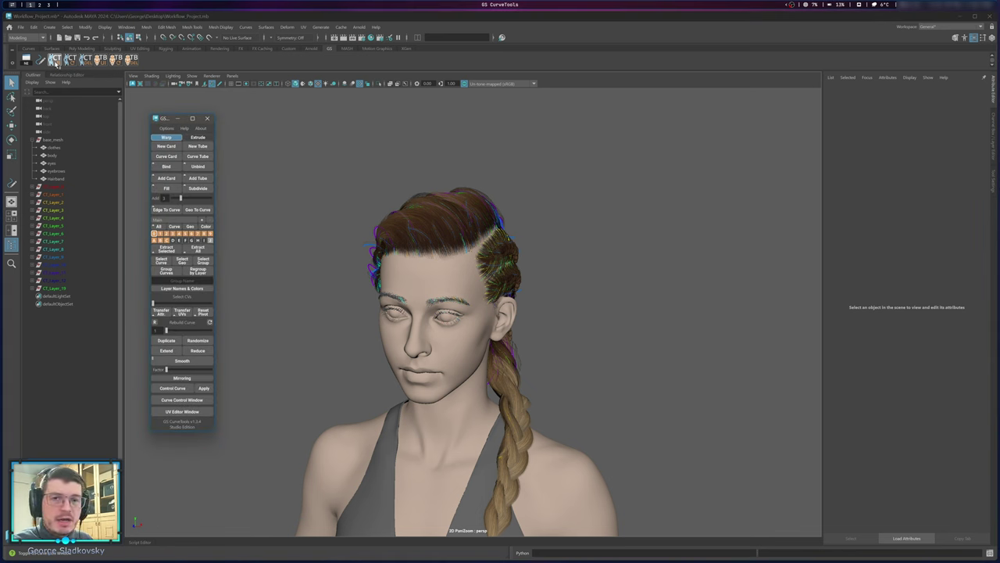
pyautogui.moveTo(176, 120); pyautogui.dragTo(139, 105)
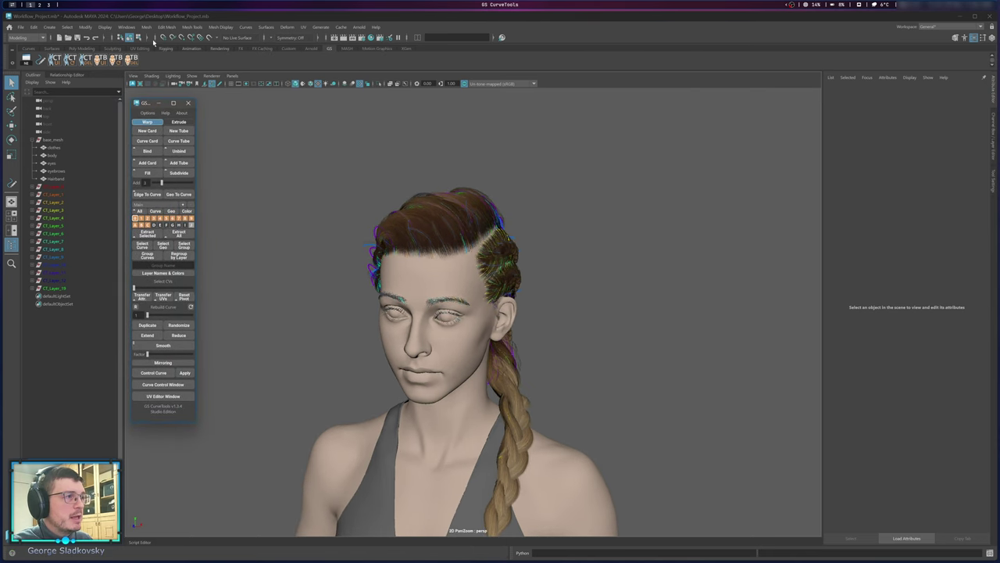
# Open the Hotkey Editor, choose the Custom Scripts category and expand the GS_CurveTools command group.
pyautogui.click(127, 27)
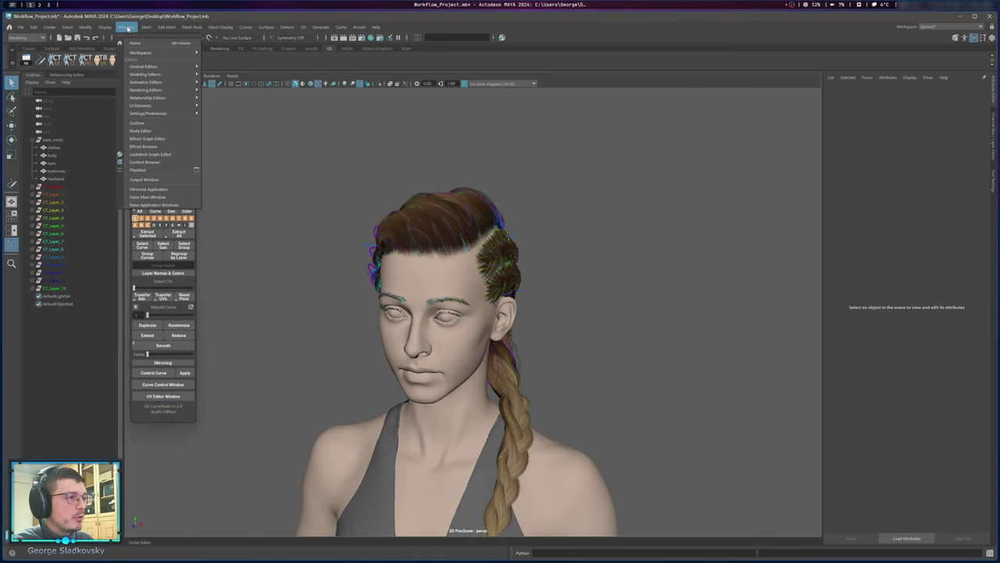
pyautogui.moveTo(162, 114)
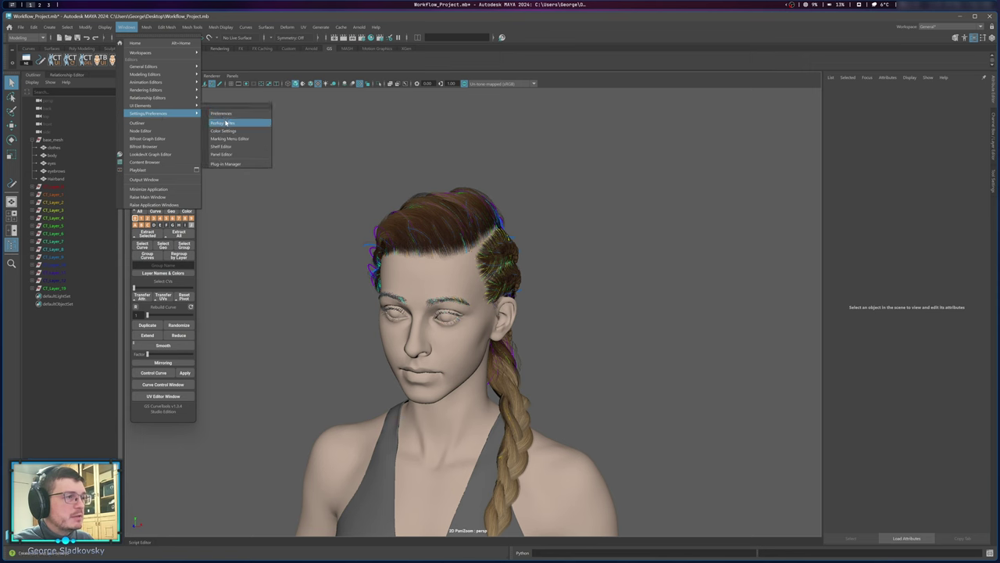
pyautogui.click(223, 115)
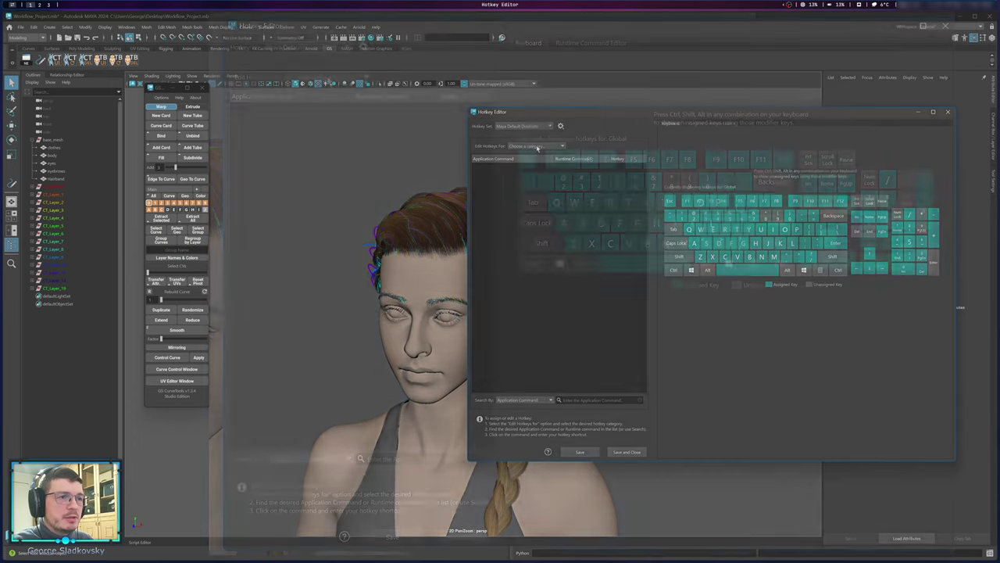
pyautogui.click(324, 77)
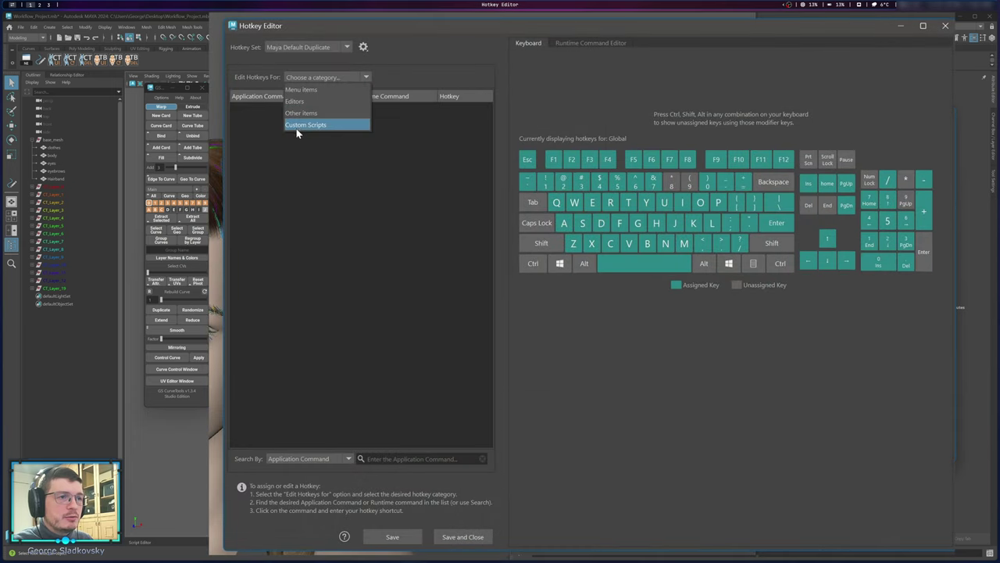
pyautogui.click(313, 123)
pyautogui.click(239, 124)
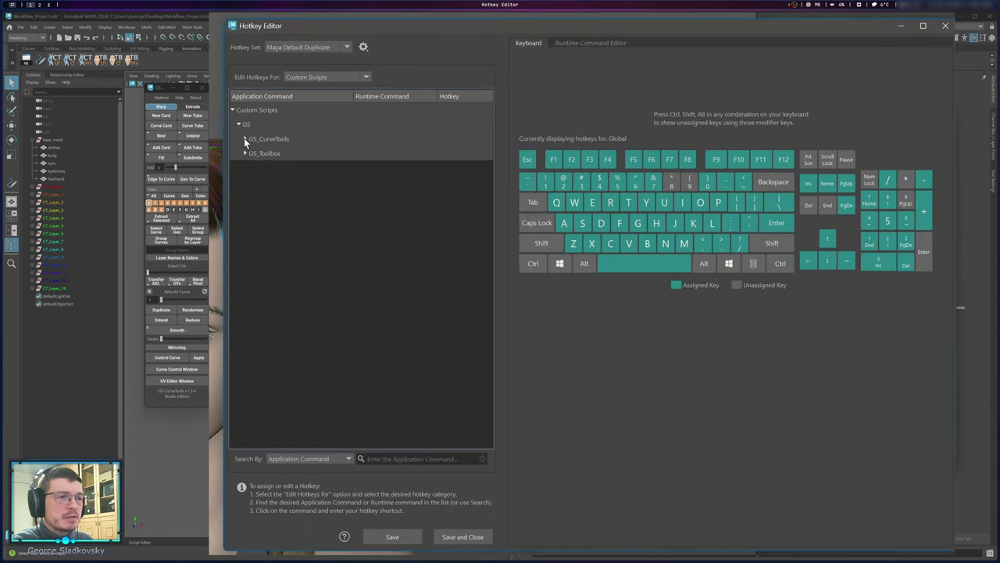
pyautogui.click(244, 139)
# Examine the GS_CurveTools commands in the UI, Create, LayerCollections, Layers and Selection groups one after another.
pyautogui.click(251, 154)
pyautogui.click(251, 154)
pyautogui.click(252, 168)
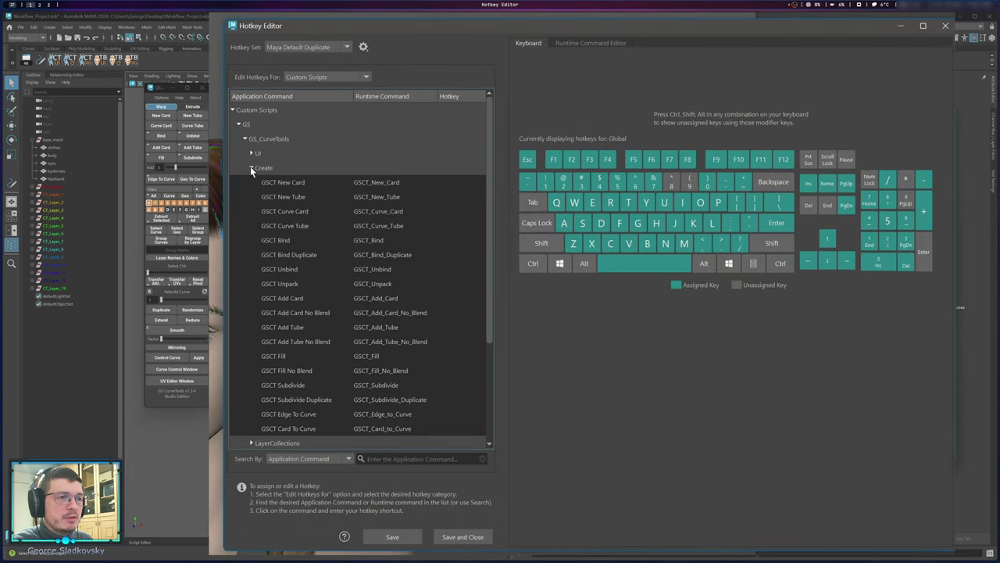
pyautogui.click(252, 168)
pyautogui.click(252, 182)
pyautogui.click(252, 183)
pyautogui.click(251, 196)
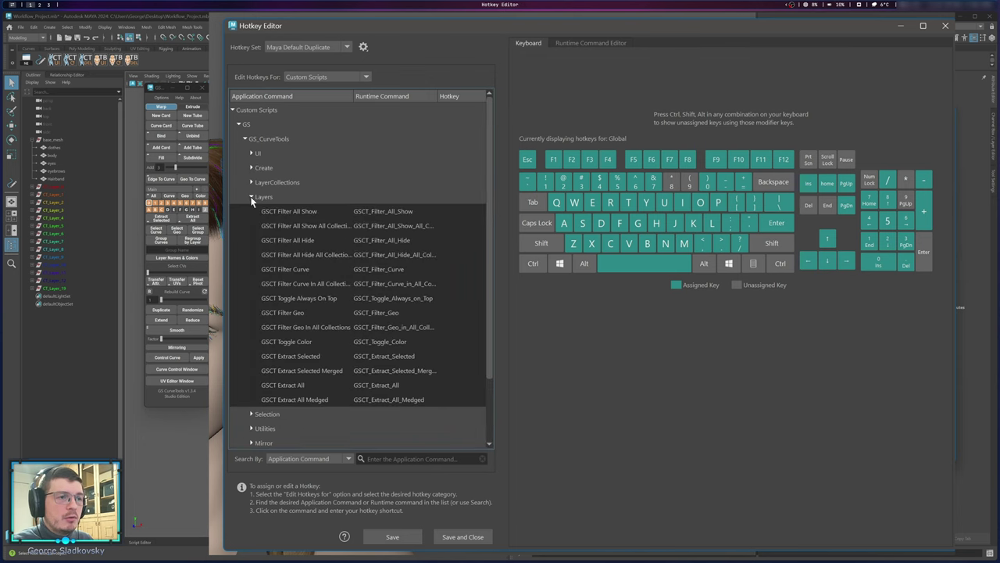
pyautogui.click(252, 197)
pyautogui.click(251, 211)
pyautogui.click(251, 211)
# Examine the hotkeys of GSCT Duplicate and GSCT Delete Curves in the Utilities group.
pyautogui.click(252, 226)
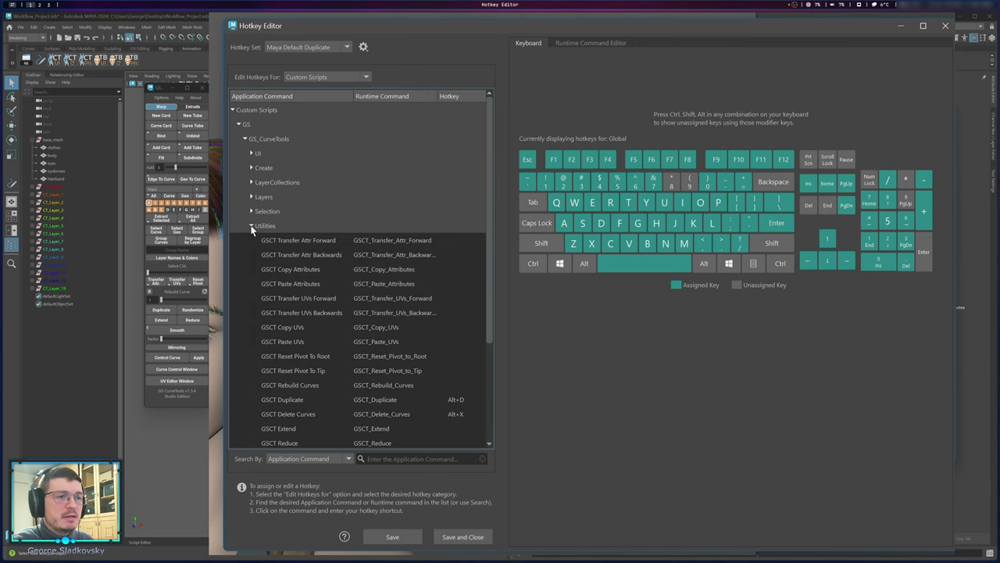
pyautogui.click(282, 401)
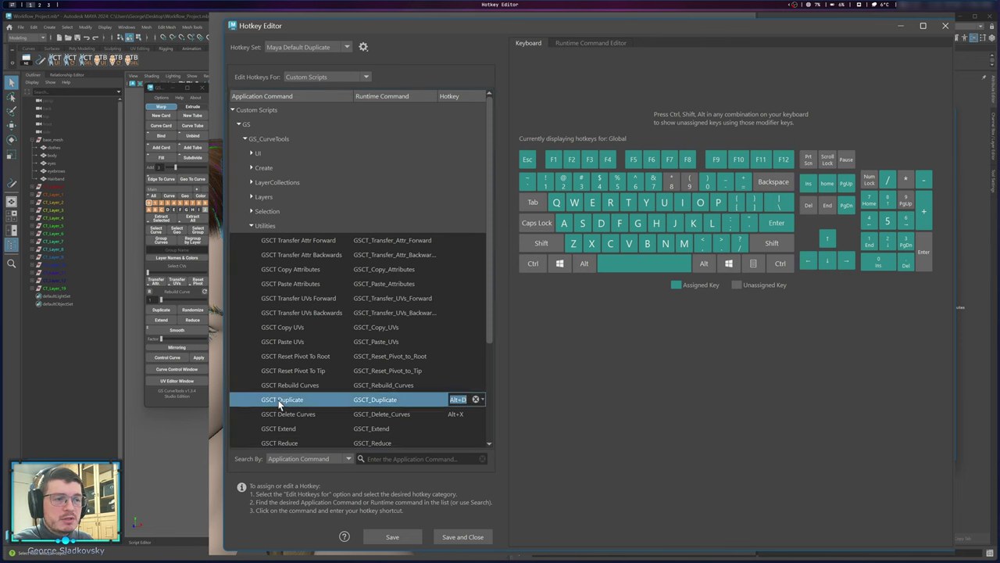
pyautogui.click(373, 415)
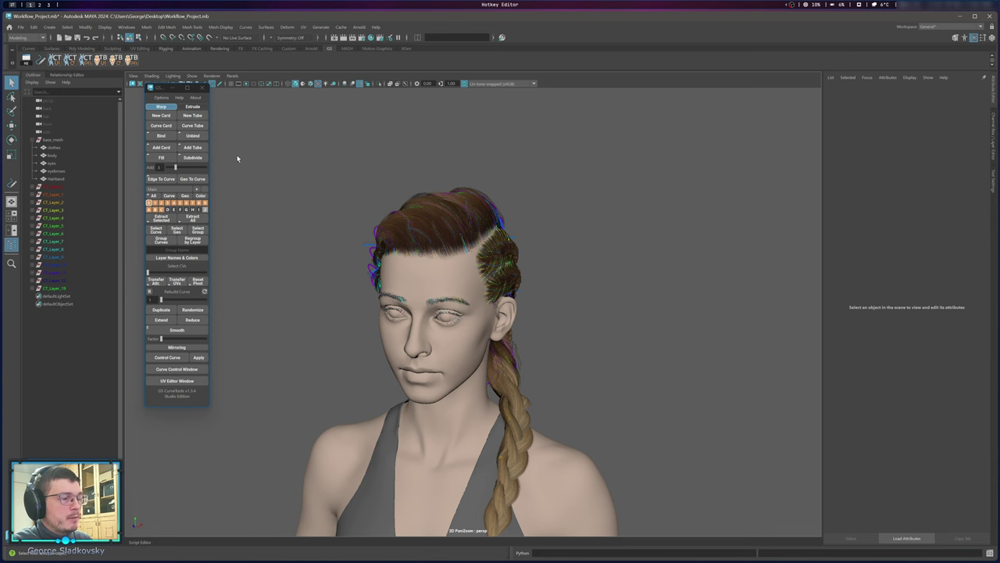
# With Warp as the creation mode, examine all hair curves by selecting them together, check one curve atop the head, and clear the selection.
pyautogui.click(161, 106)
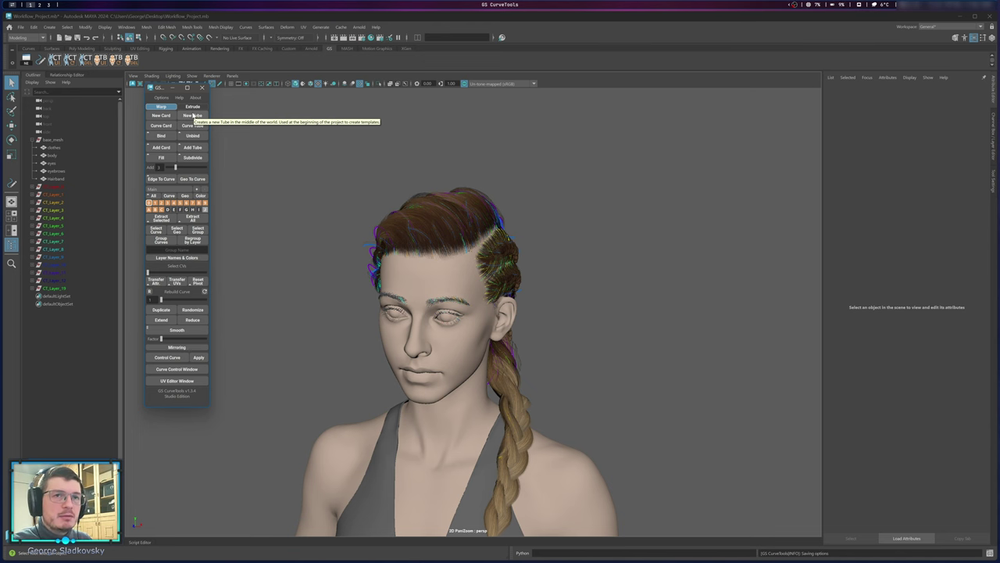
pyautogui.moveTo(304, 151); pyautogui.dragTo(650, 415)
pyautogui.click(599, 214)
pyautogui.scroll(-3, 599, 214)
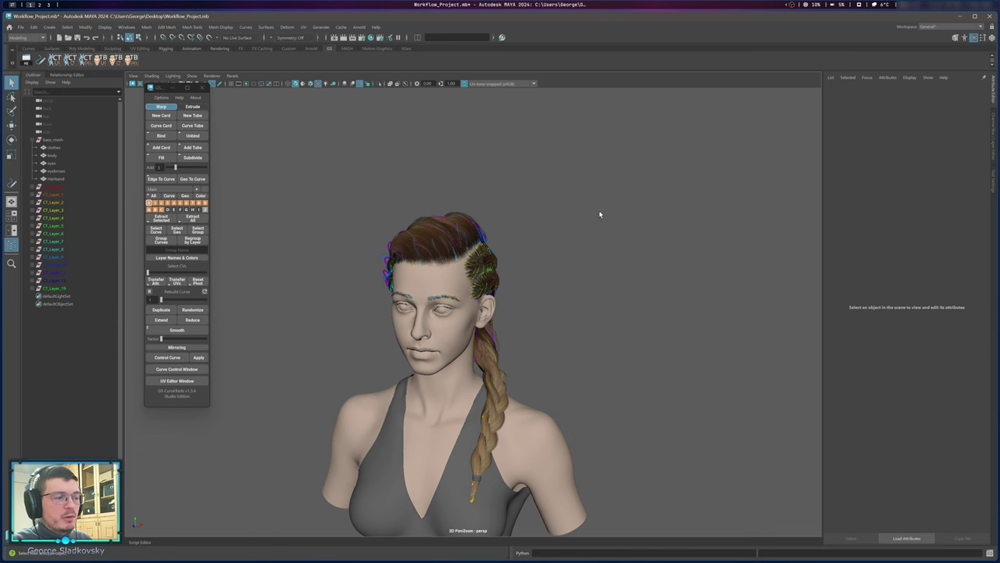
pyautogui.keyDown('alt'); pyautogui.moveTo(533, 273); pyautogui.dragTo(526, 224, button='middle'); pyautogui.keyUp('alt')
pyautogui.keyDown('alt'); pyautogui.moveTo(527, 224); pyautogui.dragTo(446, 219); pyautogui.keyUp('alt')
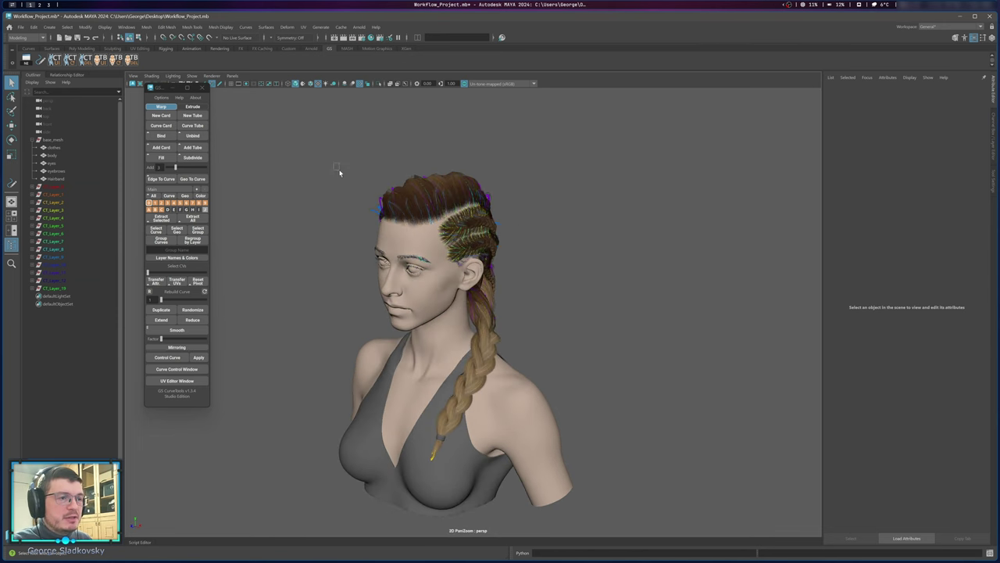
pyautogui.moveTo(337, 169); pyautogui.dragTo(544, 433)
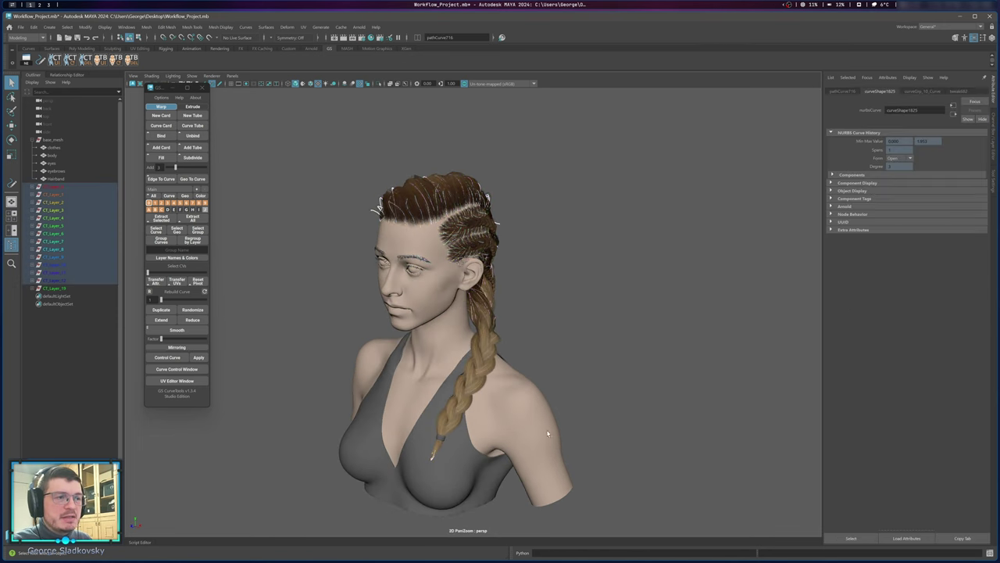
pyautogui.click(581, 319)
pyautogui.click(447, 196)
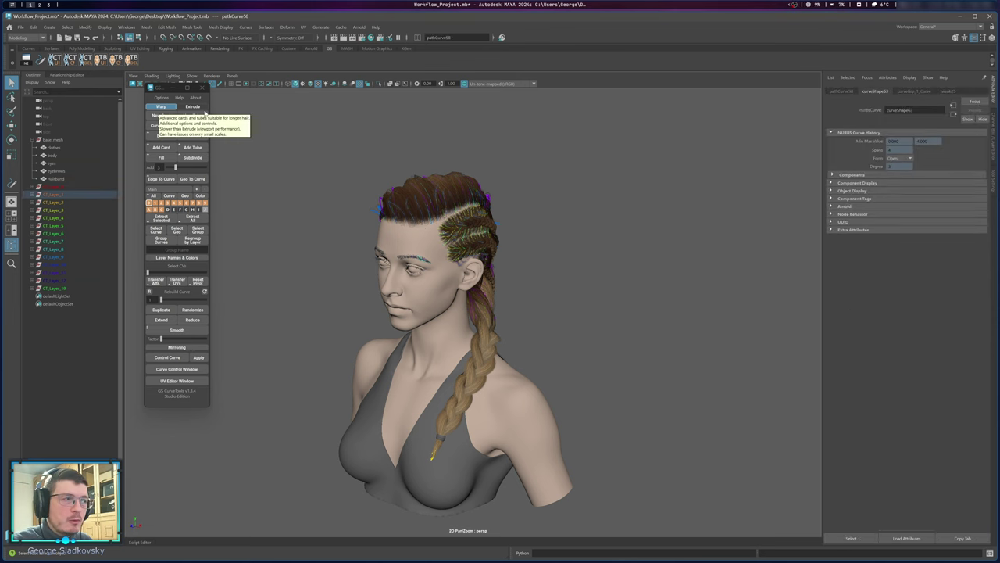
pyautogui.click(584, 201)
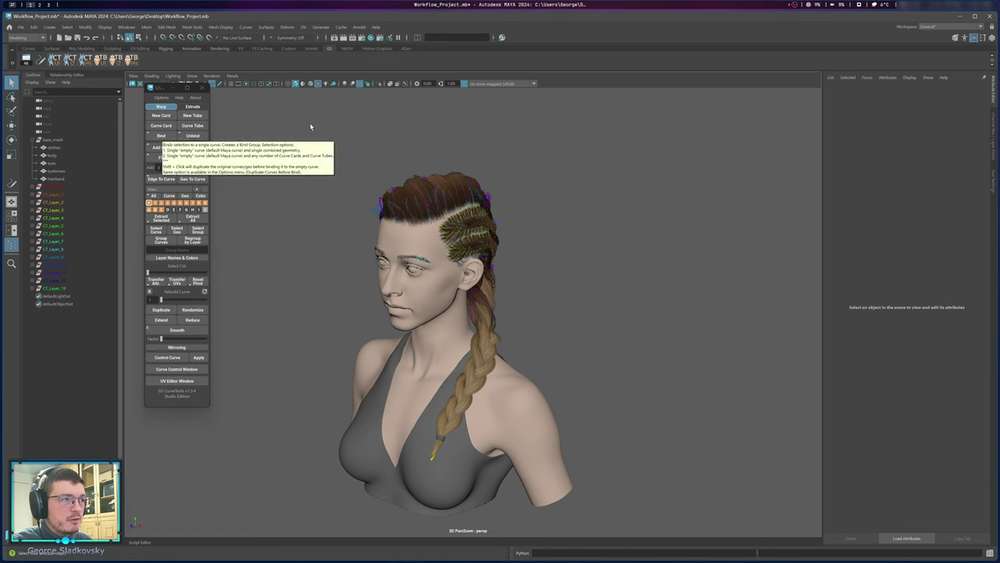
# Switch the card creation mode to Extrude and back to Warp.
pyautogui.scroll(2, 427, 187)
pyautogui.click(191, 107)
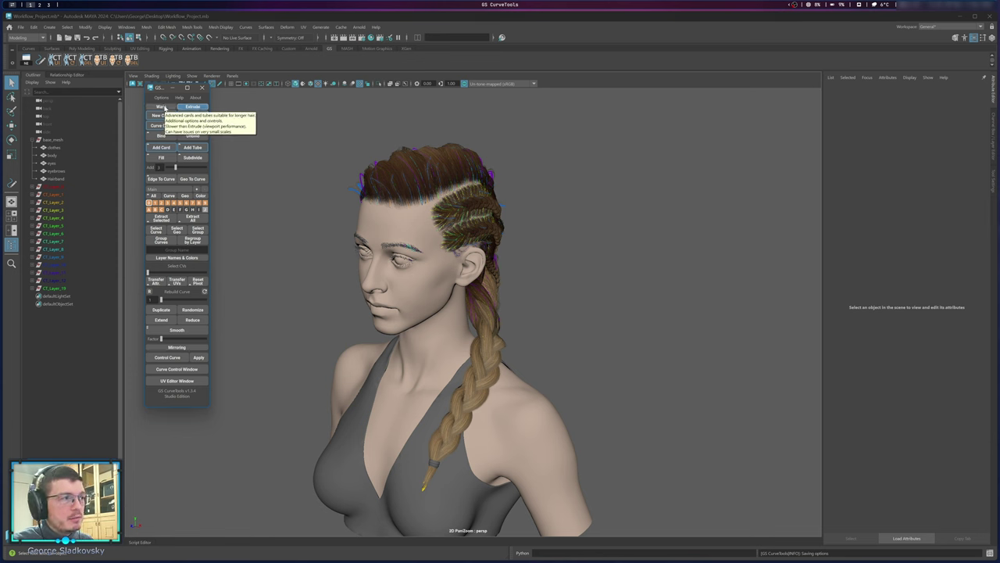
pyautogui.click(162, 107)
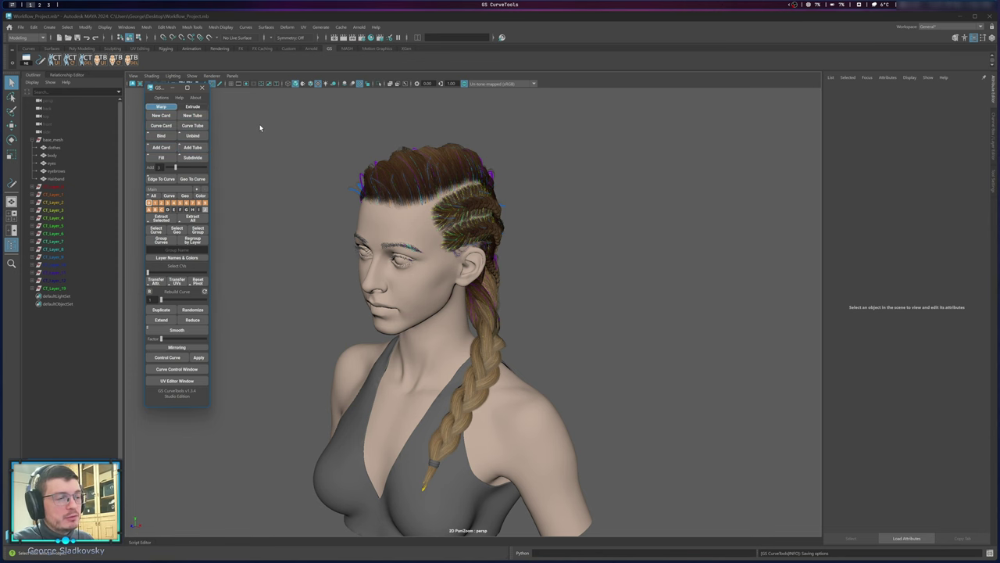
pyautogui.click(252, 128)
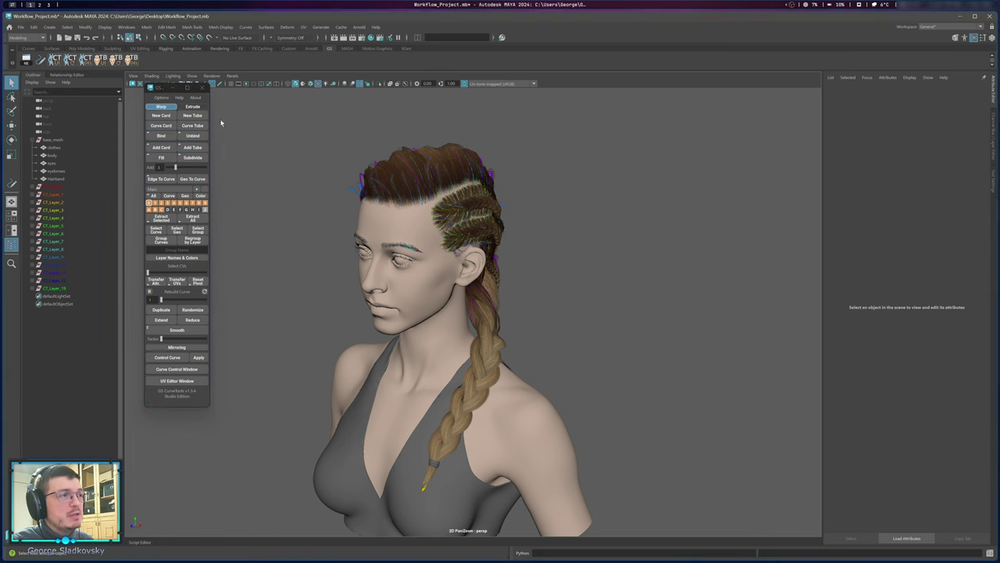
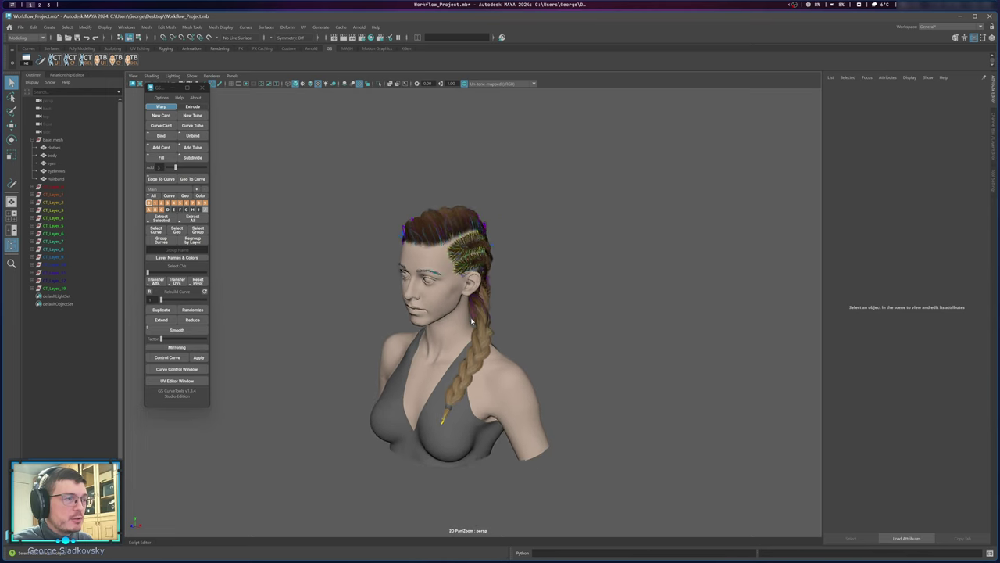
# Create a new Warp card, frame it in the viewport and show the viewport grid.
pyautogui.click(161, 116)
pyautogui.press('f')
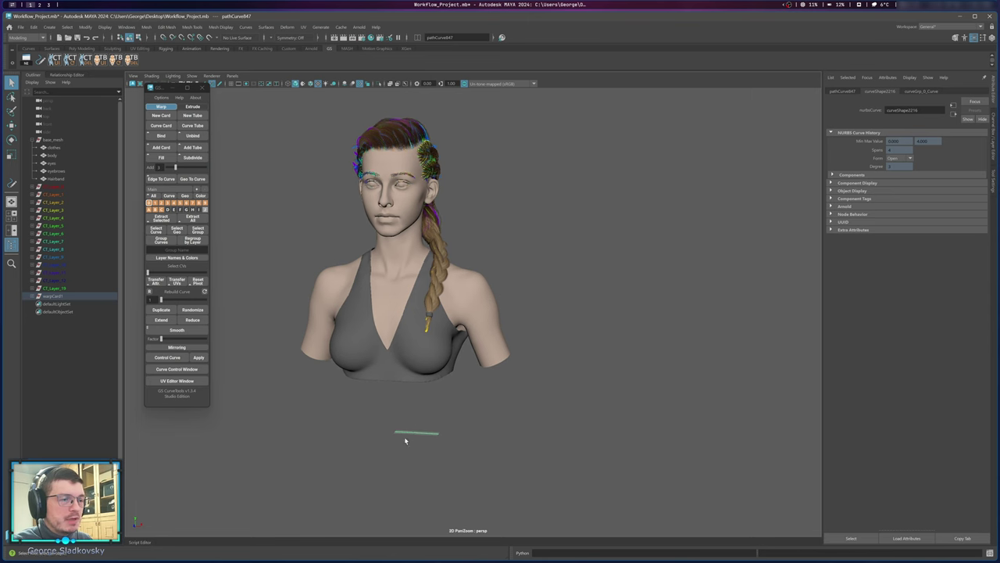
pyautogui.moveTo(462, 418)
pyautogui.keyDown('alt'); pyautogui.mouseDown()
pyautogui.moveTo(440, 407)
pyautogui.moveTo(450, 414)
pyautogui.mouseUp(); pyautogui.keyUp('alt')
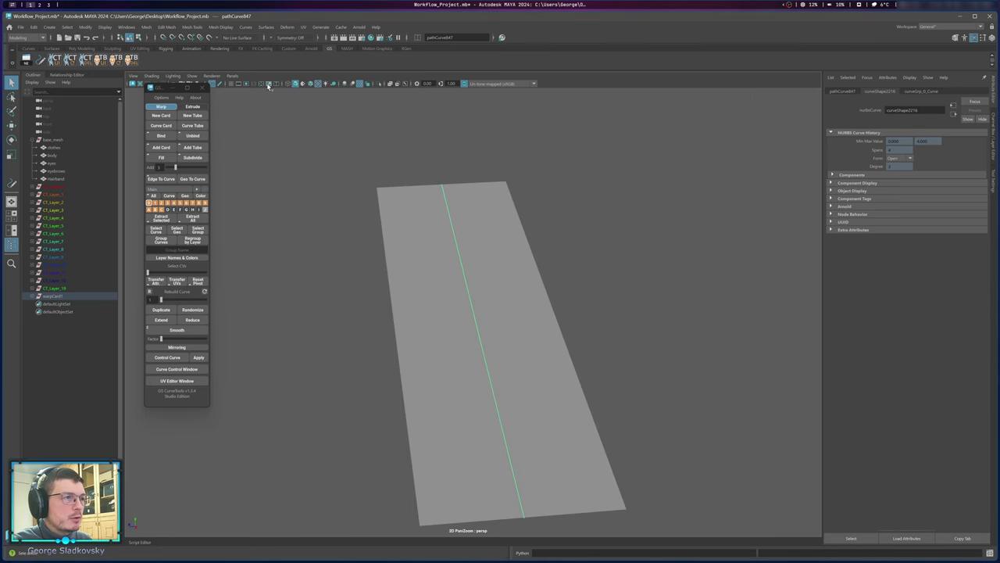
pyautogui.click(287, 84)
pyautogui.click(289, 84)
# Move the new card up from the world origin into the empty space behind the head.
pyautogui.scroll(-15, 516, 236)
pyautogui.keyDown('alt'); pyautogui.moveTo(540, 297); pyautogui.dragTo(594, 286); pyautogui.keyUp('alt')
pyautogui.moveTo(536, 226); pyautogui.dragTo(546, 223)
pyautogui.scroll(2, 594, 254)
pyautogui.press('f')
pyautogui.keyDown('alt'); pyautogui.moveTo(621, 263); pyautogui.dragTo(563, 234); pyautogui.keyUp('alt')
pyautogui.scroll(-8, 469, 234)
pyautogui.moveTo(447, 274); pyautogui.dragTo(413, 226)
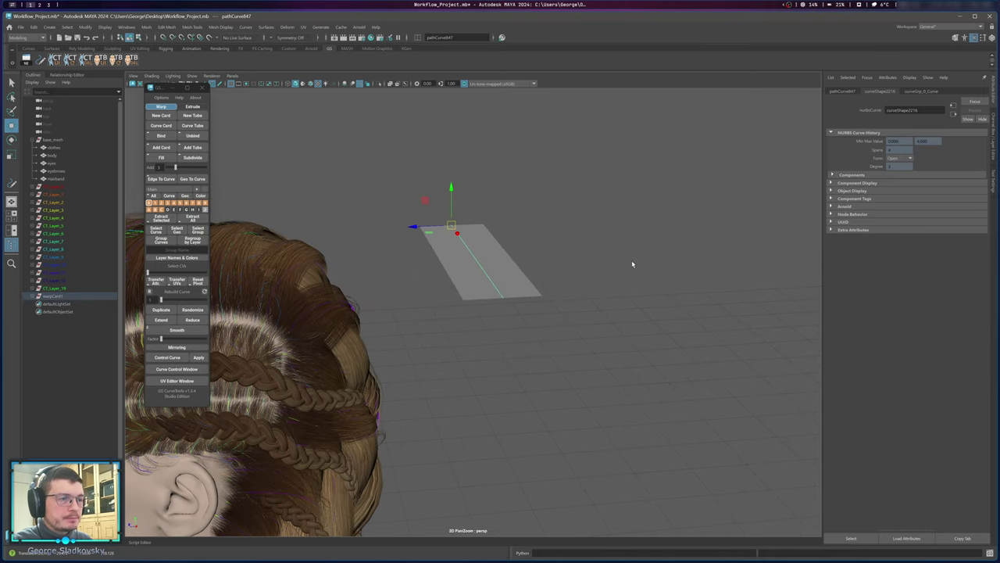
# Show the card curve's control vertices and bend the card by moving its end points and a middle point.
pyautogui.click(453, 256)
pyautogui.keyDown('alt'); pyautogui.moveTo(452, 256); pyautogui.dragTo(537, 265); pyautogui.keyUp('alt')
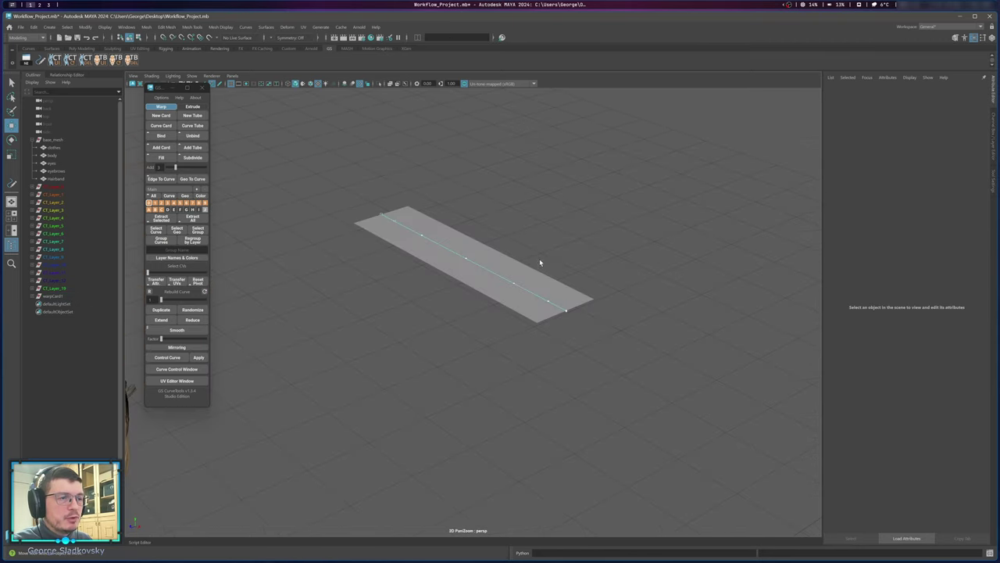
pyautogui.moveTo(474, 243); pyautogui.dragTo(603, 375)
pyautogui.moveTo(539, 299); pyautogui.dragTo(575, 352)
pyautogui.click(465, 260)
pyautogui.moveTo(466, 260)
pyautogui.mouseDown()
pyautogui.moveTo(557, 150)
pyautogui.moveTo(404, 331)
pyautogui.moveTo(614, 140)
pyautogui.moveTo(509, 222)
pyautogui.moveTo(561, 169)
pyautogui.moveTo(553, 186)
pyautogui.mouseUp()
# Display wireframe on shaded, curl the far end of the card through its control vertices, and return to object selection.
pyautogui.click(311, 83)
pyautogui.moveTo(592, 357); pyautogui.dragTo(531, 440)
pyautogui.moveTo(585, 344); pyautogui.dragTo(613, 379)
pyautogui.moveTo(602, 369)
pyautogui.mouseDown()
pyautogui.moveTo(607, 324)
pyautogui.moveTo(617, 378)
pyautogui.mouseUp()
pyautogui.scroll(-4, 578, 281)
pyautogui.click(545, 239)
pyautogui.press('F8')
pyautogui.click(437, 248)
pyautogui.click(431, 255)
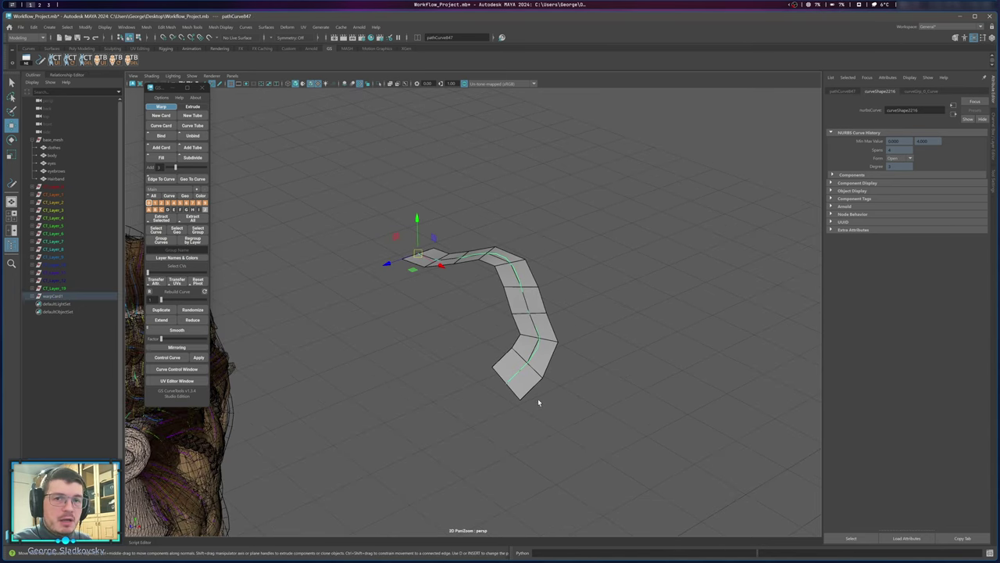
pyautogui.press('q')
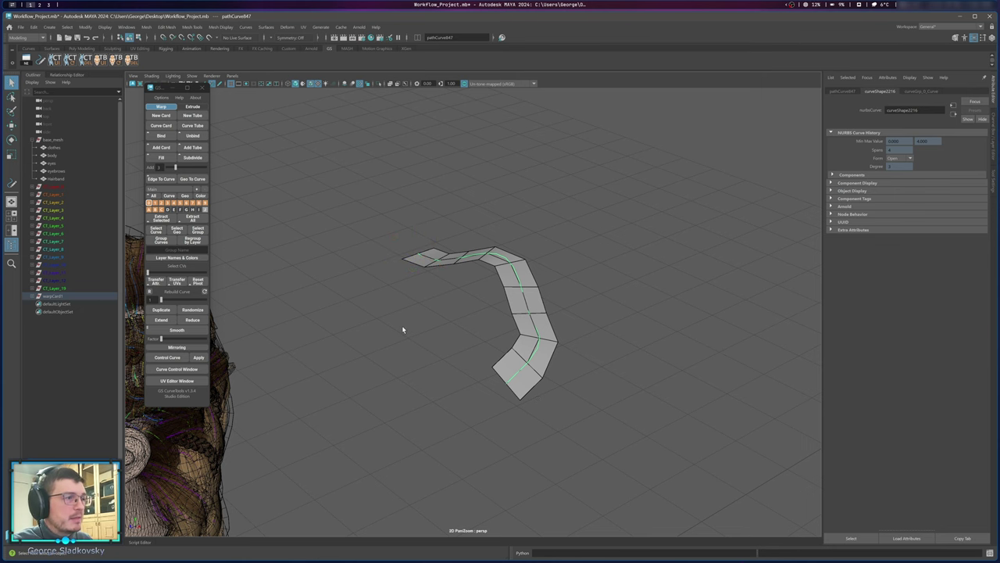
# Clear the card selection and create a new Warp tube at the world origin.
pyautogui.click(402, 326)
pyautogui.scroll(-5, 408, 288)
pyautogui.keyDown('alt'); pyautogui.moveTo(409, 288); pyautogui.dragTo(474, 151, button='middle'); pyautogui.keyUp('alt')
pyautogui.click(192, 115)
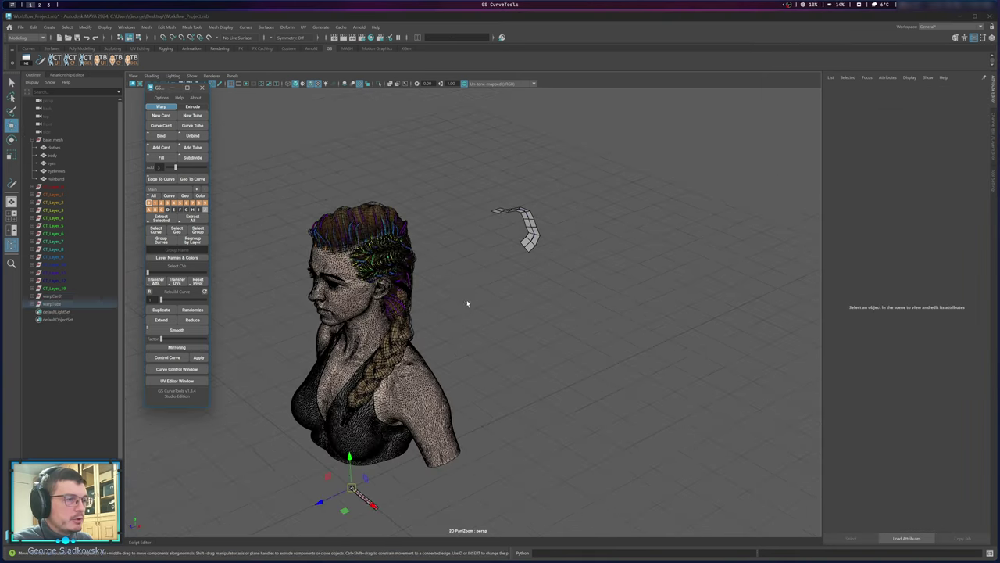
pyautogui.press('v')
pyautogui.moveTo(488, 247); pyautogui.dragTo(501, 208)
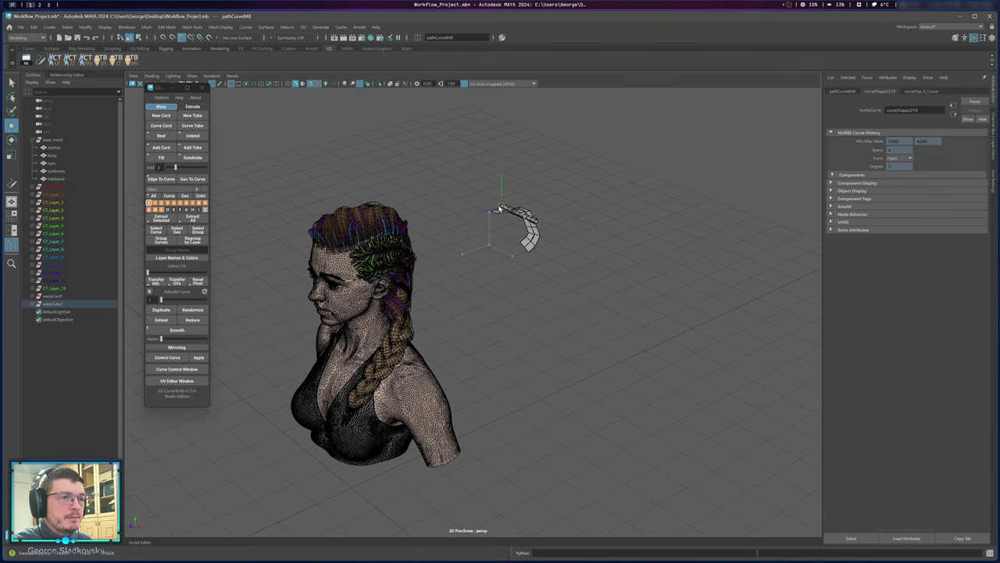
pyautogui.hotkey('ctrl', 'z')
# Move the new tube up from the world origin to beside the bent card.
pyautogui.press('v')
pyautogui.moveTo(492, 243); pyautogui.dragTo(399, 118)
pyautogui.press('f')
pyautogui.scroll(-2, 433, 244)
pyautogui.scroll(-3, 406, 195)
pyautogui.keyDown('alt'); pyautogui.moveTo(403, 235); pyautogui.dragTo(478, 150); pyautogui.keyUp('alt')
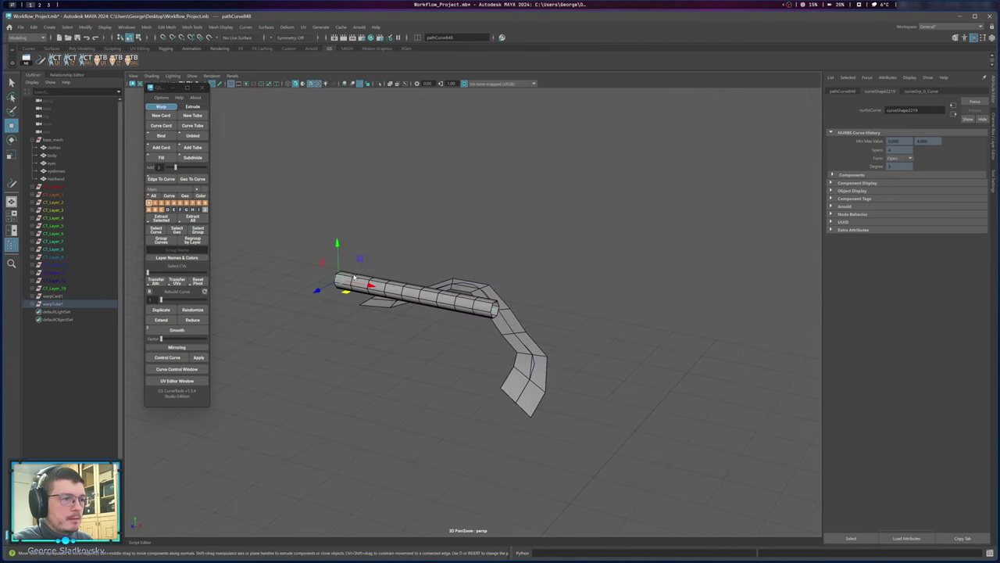
# Show the tube curve's control vertices and bend its far end downward.
pyautogui.press('F9')
pyautogui.moveTo(448, 273); pyautogui.dragTo(518, 357)
pyautogui.moveTo(481, 310); pyautogui.dragTo(529, 393)
pyautogui.click(414, 291)
pyautogui.moveTo(414, 290); pyautogui.dragTo(512, 203)
pyautogui.hotkey('ctrl', 'z')
# Return to object selection, move the whole tube down clear of the card, and deselect it.
pyautogui.press('q')
pyautogui.click(617, 209)
pyautogui.keyDown('alt'); pyautogui.moveTo(616, 209); pyautogui.dragTo(426, 272); pyautogui.keyUp('alt')
pyautogui.moveTo(426, 273); pyautogui.dragTo(450, 302)
pyautogui.click(443, 303)
pyautogui.click(427, 290)
pyautogui.keyDown('alt'); pyautogui.moveTo(428, 291); pyautogui.dragTo(563, 293, button='right'); pyautogui.keyUp('alt')
pyautogui.keyDown('alt'); pyautogui.moveTo(563, 293); pyautogui.dragTo(514, 290); pyautogui.keyUp('alt')
pyautogui.keyDown('alt'); pyautogui.moveTo(515, 291); pyautogui.dragTo(501, 247, button='middle'); pyautogui.keyUp('alt')
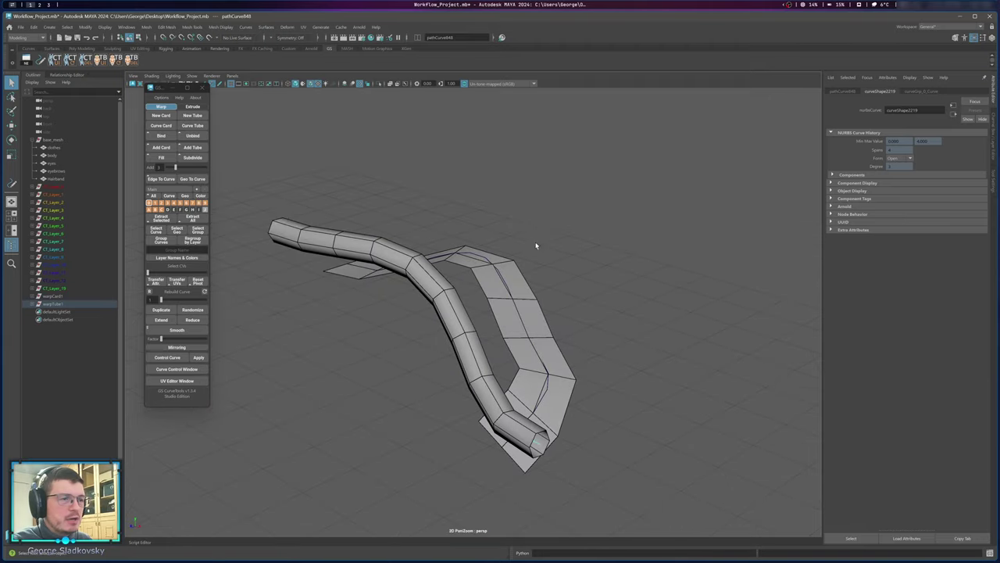
pyautogui.click(536, 246)
pyautogui.keyDown('alt'); pyautogui.moveTo(402, 264); pyautogui.dragTo(397, 294); pyautogui.keyUp('alt')
pyautogui.moveTo(397, 293); pyautogui.dragTo(462, 338)
pyautogui.press('w')
pyautogui.moveTo(277, 248); pyautogui.dragTo(268, 299)
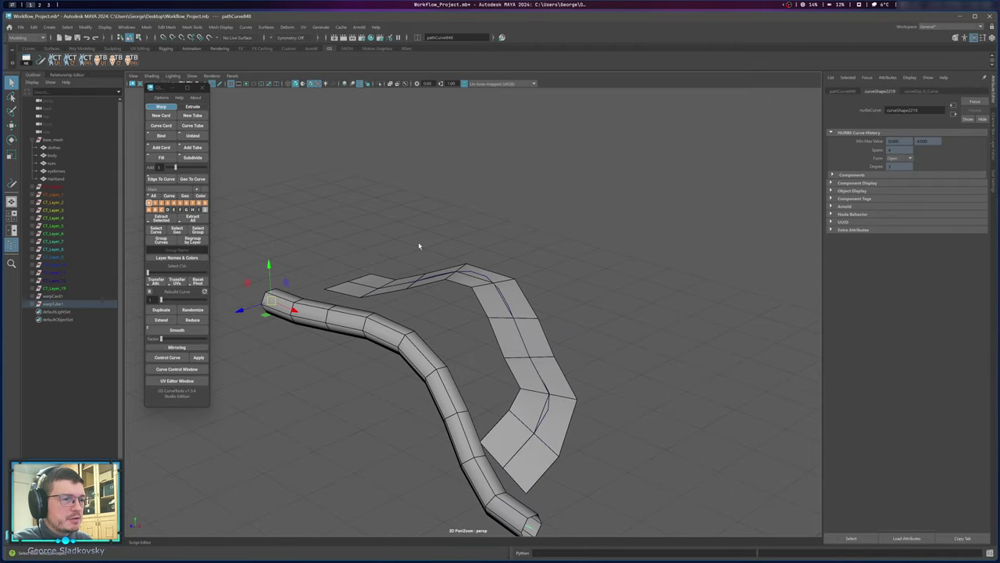
pyautogui.press('q')
pyautogui.click(378, 257)
# Open the Curve Control Window and select the card's curve to load its attributes.
pyautogui.scroll(-3, 486, 269)
pyautogui.keyDown('alt'); pyautogui.moveTo(487, 271); pyautogui.dragTo(402, 308); pyautogui.keyUp('alt')
pyautogui.click(435, 295)
pyautogui.click(504, 258)
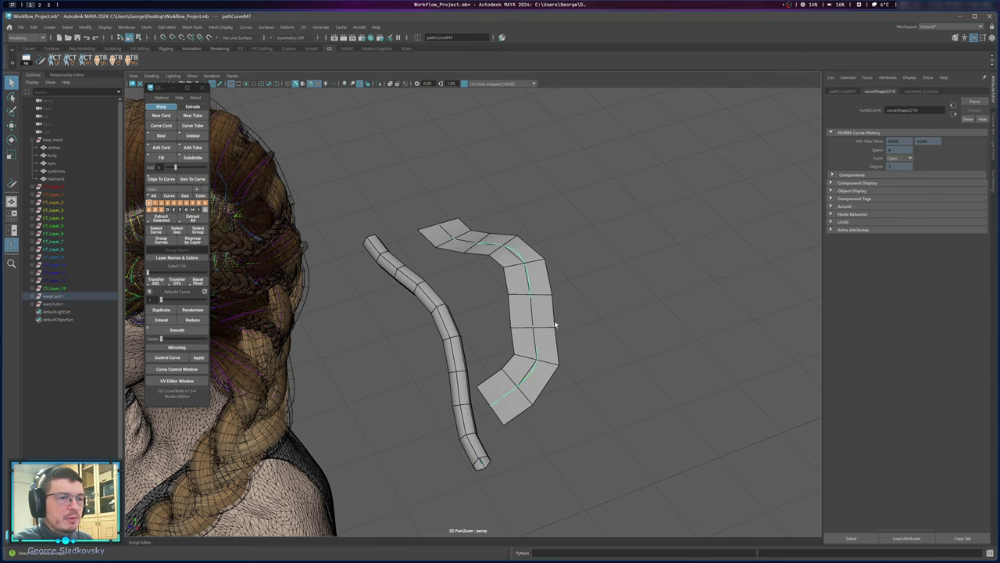
pyautogui.click(556, 324)
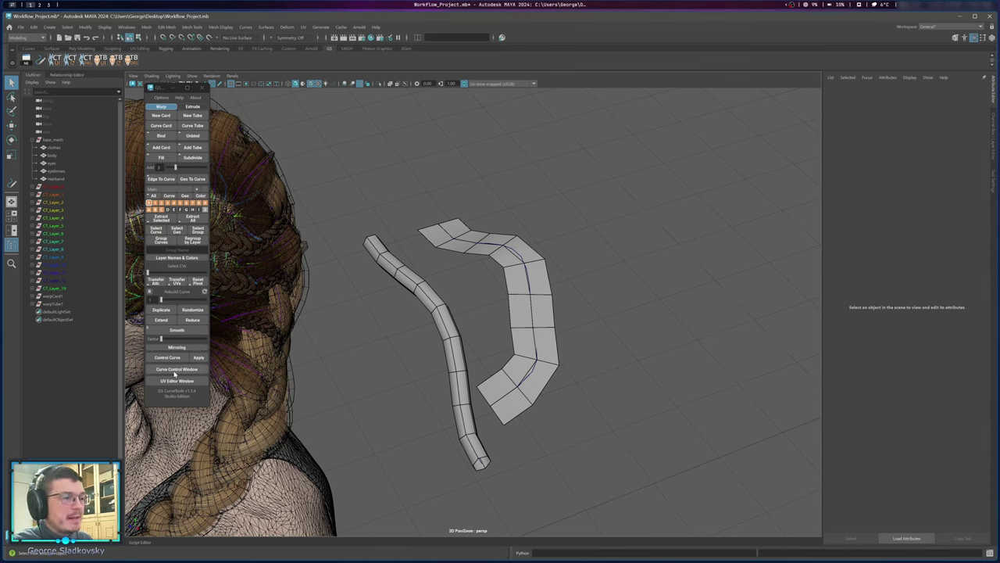
pyautogui.click(176, 370)
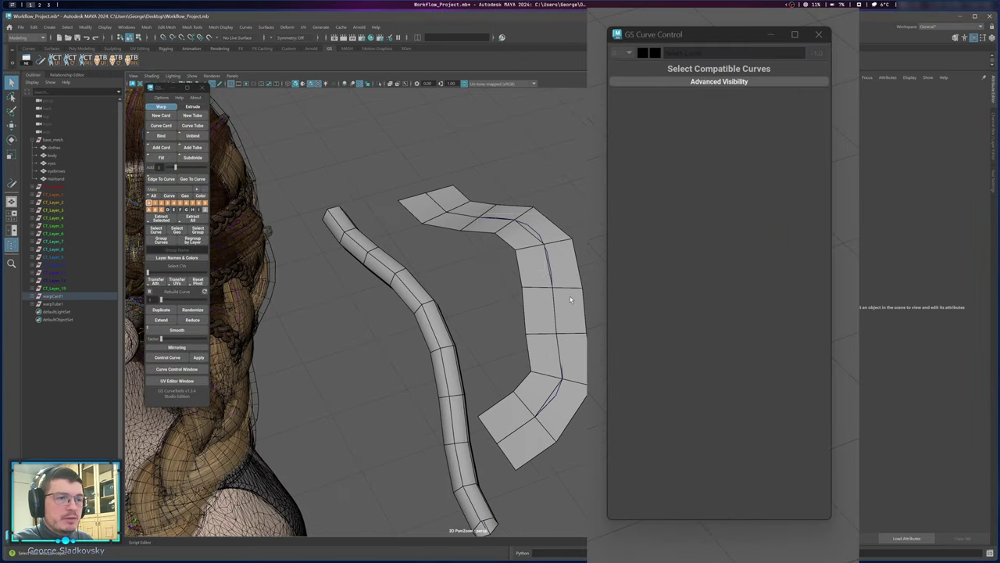
pyautogui.click(539, 228)
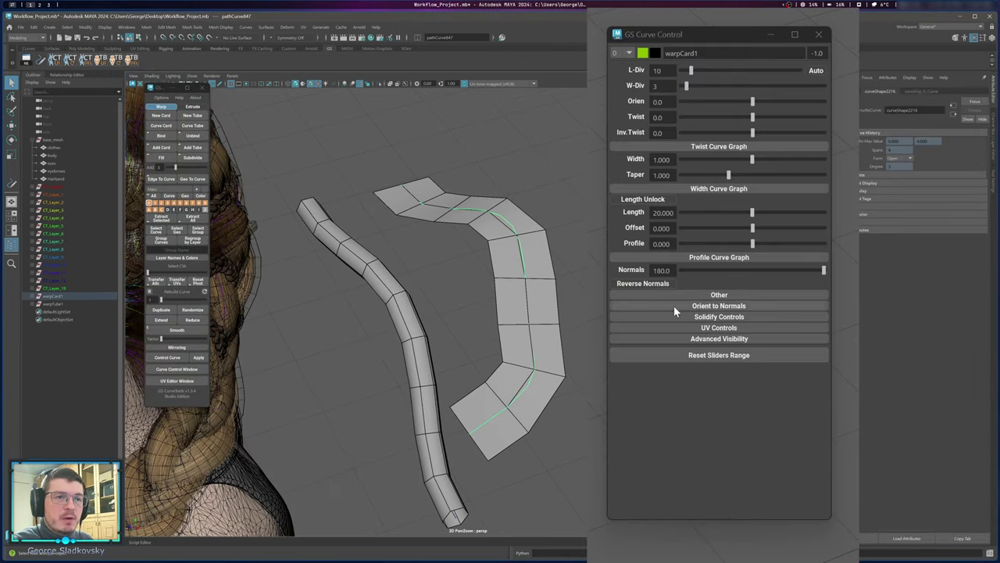
# Switch the selection between the tube, the card and empty space to compare the attributes in the Curve Control Window.
pyautogui.click(349, 258)
pyautogui.click(500, 216)
pyautogui.click(567, 204)
pyautogui.click(494, 232)
pyautogui.click(531, 179)
pyautogui.click(500, 216)
pyautogui.click(367, 266)
pyautogui.click(500, 257)
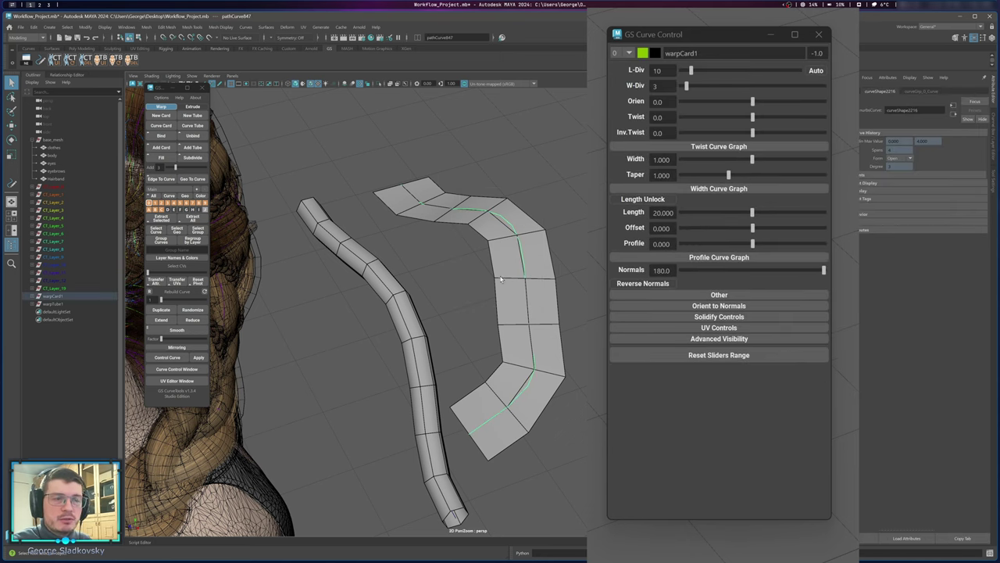
pyautogui.click(372, 146)
pyautogui.click(550, 295)
# Select the card and the tube together and set their length divisions (L-Div) to 20.
pyautogui.keyDown('alt'); pyautogui.moveTo(550, 294); pyautogui.dragTo(500, 302); pyautogui.keyUp('alt')
pyautogui.moveTo(691, 72)
pyautogui.mouseDown()
pyautogui.moveTo(759, 67)
pyautogui.moveTo(697, 73)
pyautogui.mouseUp()
pyautogui.keyDown('alt'); pyautogui.moveTo(492, 328); pyautogui.dragTo(429, 364, button='right'); pyautogui.keyUp('alt')
pyautogui.keyDown('alt'); pyautogui.moveTo(429, 364); pyautogui.dragTo(461, 352); pyautogui.keyUp('alt')
pyautogui.moveTo(680, 36); pyautogui.dragTo(665, 57)
pyautogui.moveTo(300, 252); pyautogui.dragTo(544, 479)
pyautogui.moveTo(690, 89)
pyautogui.mouseDown()
pyautogui.moveTo(712, 91)
pyautogui.moveTo(696, 91)
pyautogui.mouseUp()
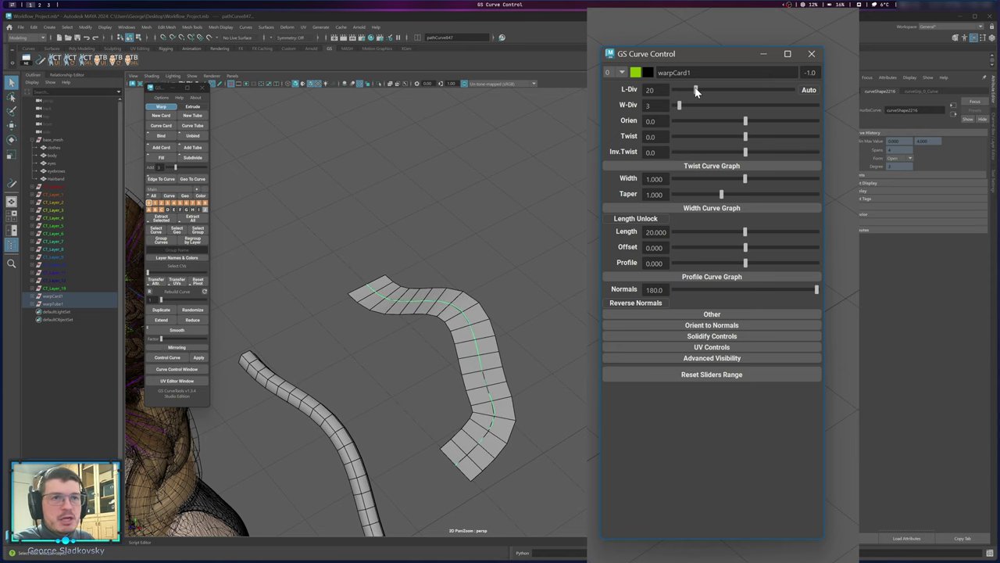
# Select only the card, set its L-Div to 7 and enable automatic length divisions.
pyautogui.click(294, 430)
pyautogui.click(512, 393)
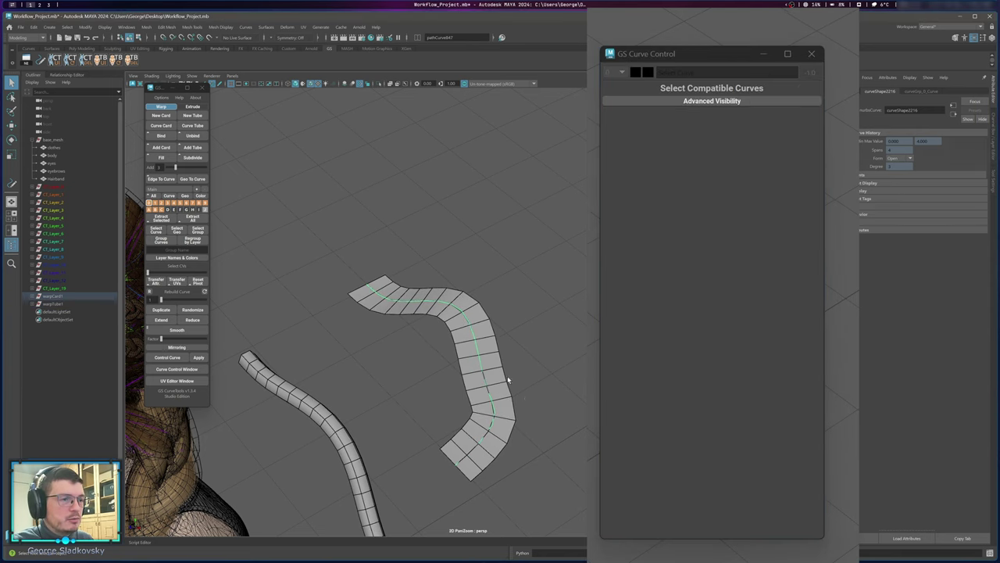
pyautogui.moveTo(696, 90)
pyautogui.mouseDown()
pyautogui.moveTo(754, 89)
pyautogui.moveTo(680, 92)
pyautogui.mouseUp()
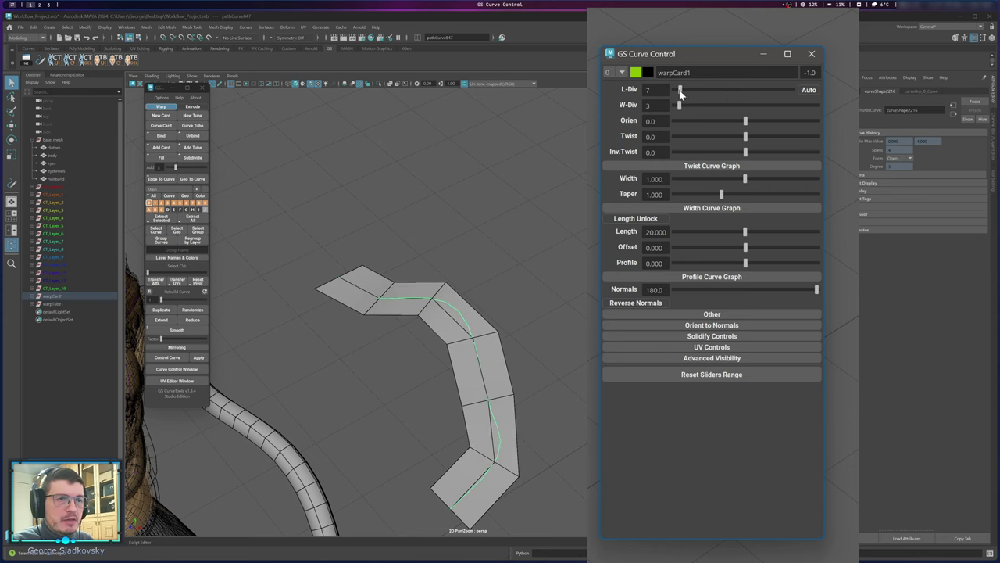
pyautogui.click(810, 90)
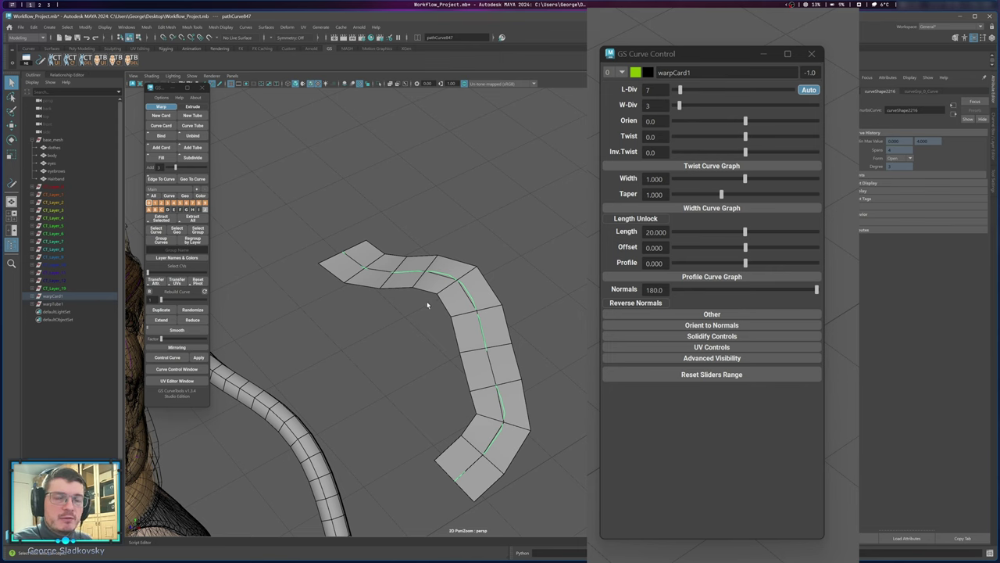
# Show the card curve's control vertices, move one near its lower end, and set L-Div to 2.
pyautogui.press('F9')
pyautogui.click(456, 478)
pyautogui.scroll(-4, 457, 449)
pyautogui.press('w')
pyautogui.moveTo(473, 400); pyautogui.dragTo(479, 380)
pyautogui.moveTo(680, 90); pyautogui.dragTo(674, 94)
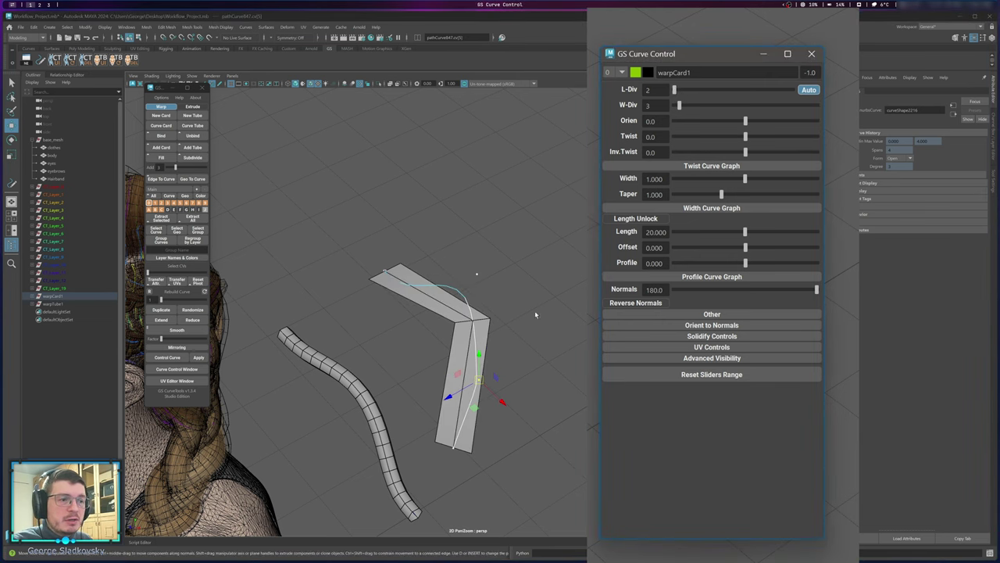
# Move groups of the card's control vertices outward and down to stretch it into a long arc.
pyautogui.keyDown('alt'); pyautogui.moveTo(584, 265); pyautogui.dragTo(529, 300, button='right'); pyautogui.keyUp('alt')
pyautogui.keyDown('alt'); pyautogui.moveTo(529, 300); pyautogui.dragTo(531, 279, button='middle'); pyautogui.keyUp('alt')
pyautogui.moveTo(437, 232); pyautogui.dragTo(519, 331)
pyautogui.moveTo(467, 275); pyautogui.dragTo(561, 263)
pyautogui.click(538, 332)
pyautogui.click(536, 342)
pyautogui.moveTo(489, 223); pyautogui.dragTo(594, 389)
pyautogui.moveTo(556, 314); pyautogui.dragTo(577, 382)
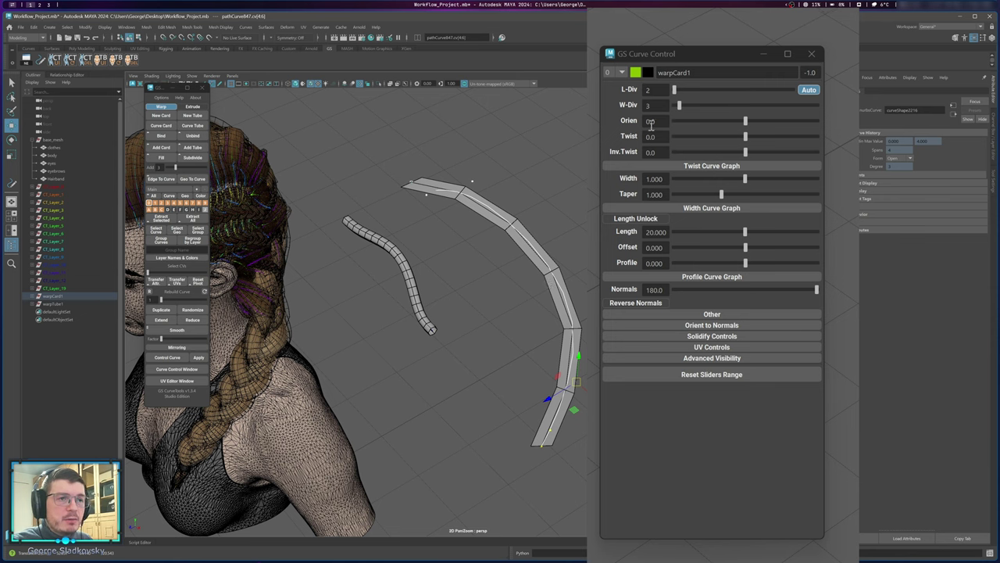
# Set the card's L-Div to 6 and its W-Div to 4, leaving control vertex mode.
pyautogui.moveTo(675, 93); pyautogui.dragTo(680, 94)
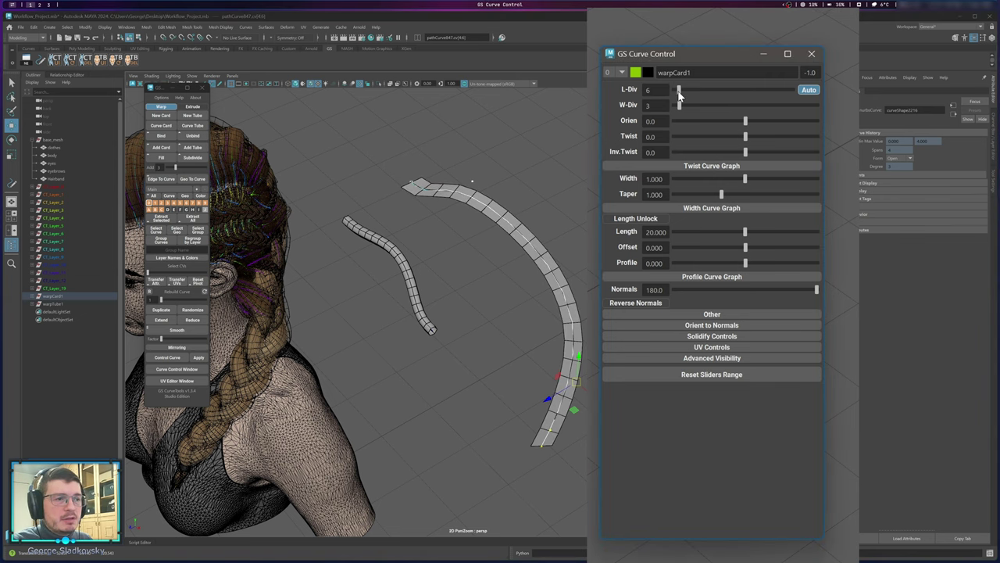
pyautogui.scroll(4, 548, 268)
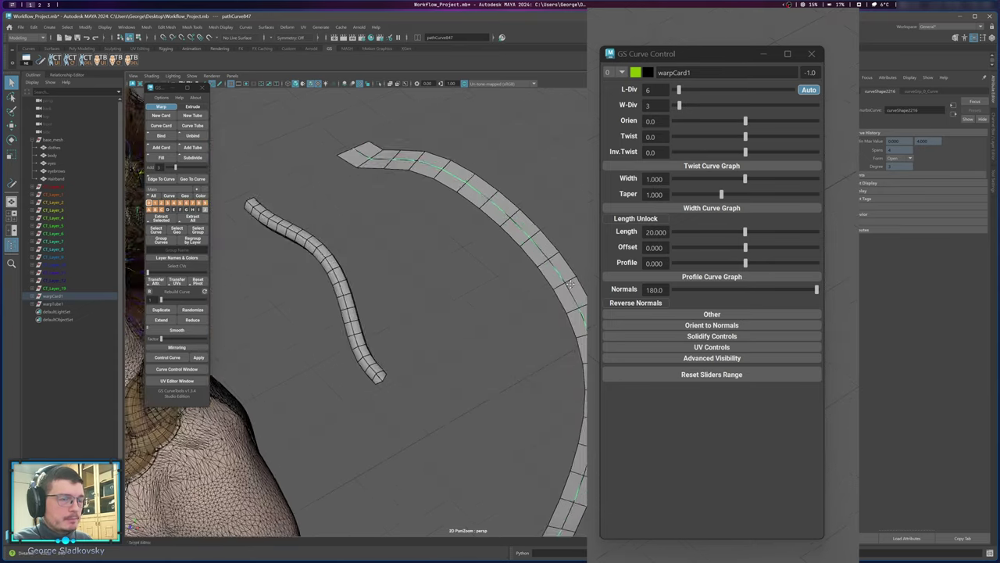
pyautogui.keyDown('alt'); pyautogui.moveTo(570, 284); pyautogui.dragTo(546, 304, button='middle'); pyautogui.keyUp('alt')
pyautogui.moveTo(679, 104)
pyautogui.mouseDown()
pyautogui.moveTo(711, 104)
pyautogui.moveTo(684, 105)
pyautogui.mouseUp()
pyautogui.keyDown('alt'); pyautogui.moveTo(538, 241); pyautogui.dragTo(551, 270, button='middle'); pyautogui.keyUp('alt')
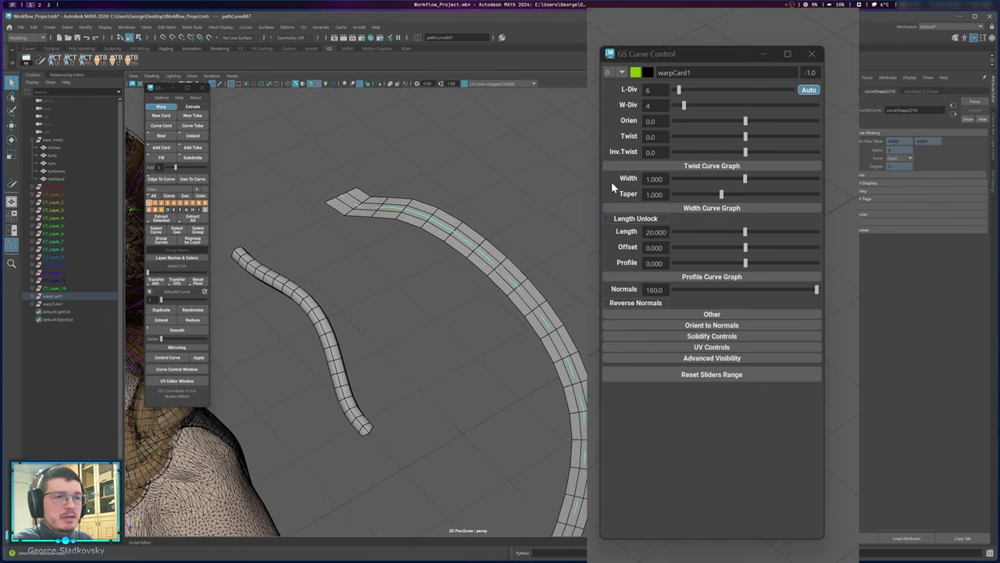
# Adjust the card's rotation values to Orien 6.4, Twist 9.6 and Inv.Twist 5.3.
pyautogui.moveTo(746, 121); pyautogui.dragTo(783, 138)
pyautogui.scroll(-2, 539, 188)
pyautogui.keyDown('alt'); pyautogui.moveTo(532, 188); pyautogui.dragTo(531, 107, button='middle'); pyautogui.keyUp('alt')
pyautogui.moveTo(784, 136); pyautogui.dragTo(748, 152)
pyautogui.keyDown('alt'); pyautogui.moveTo(513, 196); pyautogui.dragTo(552, 247, button='middle'); pyautogui.keyUp('alt')
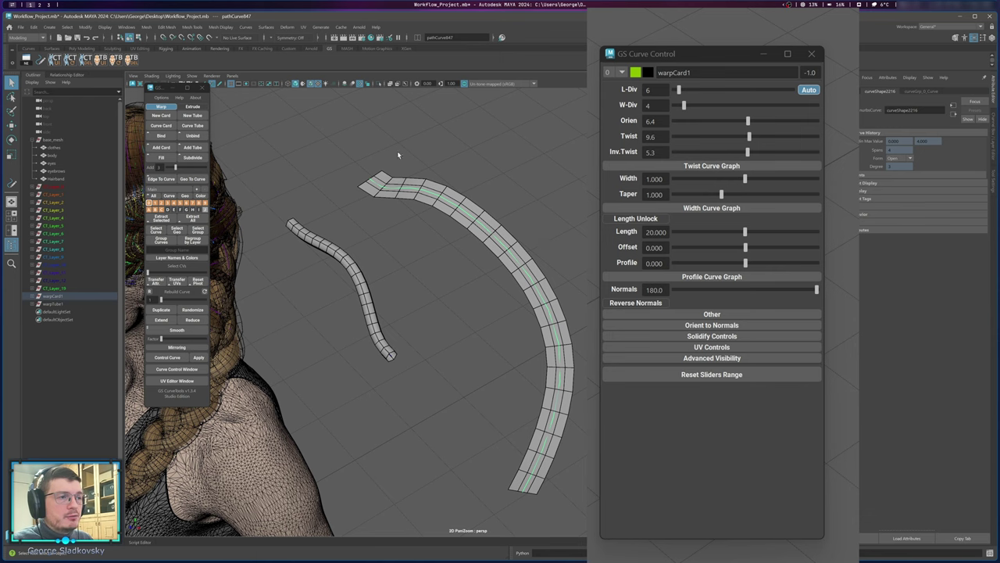
# Try to move the control vertex at the card's start and undo the move.
pyautogui.click(422, 156)
pyautogui.scroll(4, 422, 156)
pyautogui.moveTo(310, 105); pyautogui.dragTo(364, 149)
pyautogui.press('f')
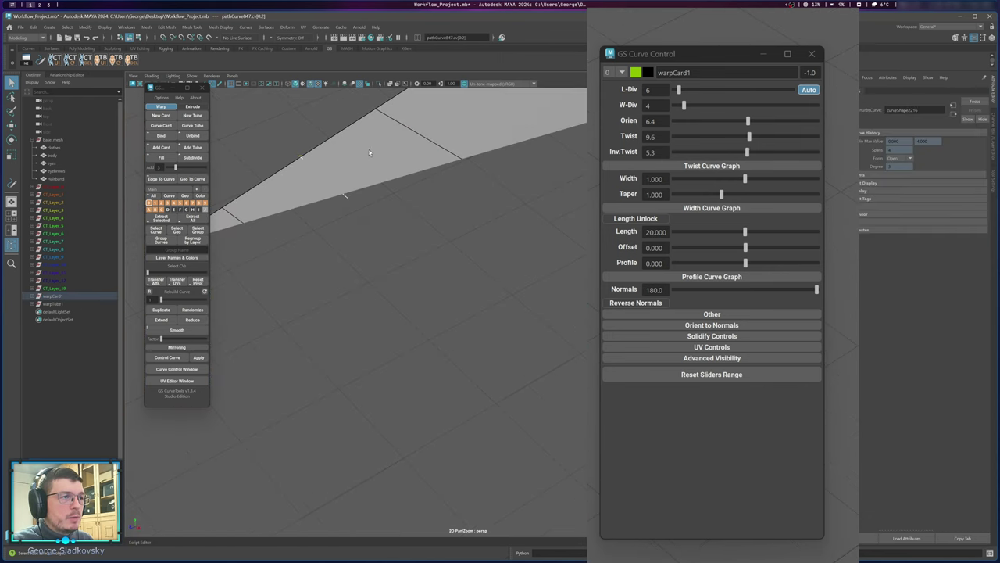
pyautogui.scroll(-4, 424, 175)
pyautogui.moveTo(331, 215); pyautogui.dragTo(411, 335)
pyautogui.press('w')
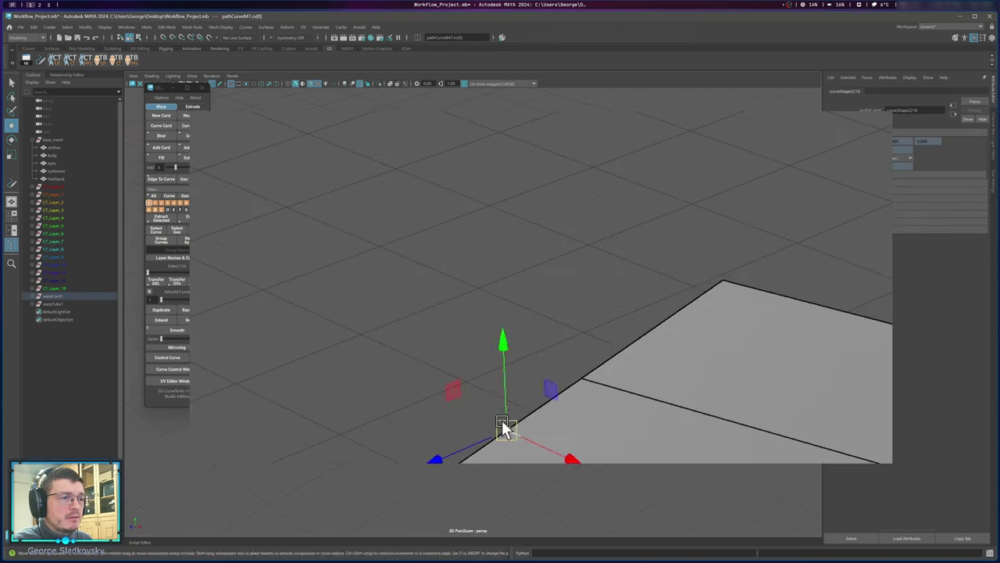
pyautogui.moveTo(384, 270); pyautogui.dragTo(375, 201)
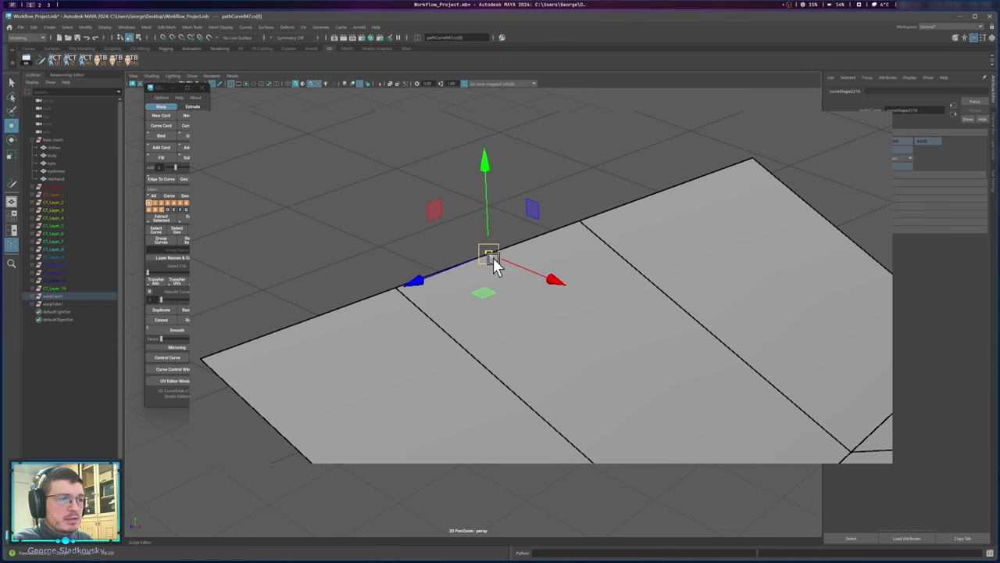
pyautogui.scroll(-6, 511, 273)
pyautogui.scroll(-1, 438, 301)
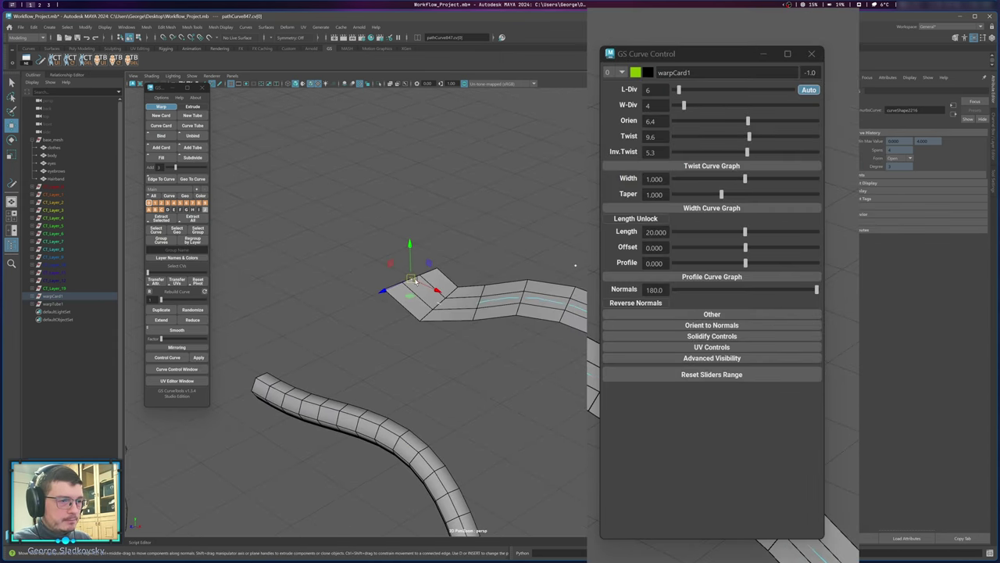
pyautogui.hotkey('ctrl', 'z')
# Return the card to object selection and expand its Twist Curve Graph.
pyautogui.keyDown('alt'); pyautogui.moveTo(466, 313); pyautogui.dragTo(334, 110, button='middle'); pyautogui.keyUp('alt')
pyautogui.keyDown('alt'); pyautogui.moveTo(490, 299); pyautogui.dragTo(409, 95, button='middle'); pyautogui.keyUp('alt')
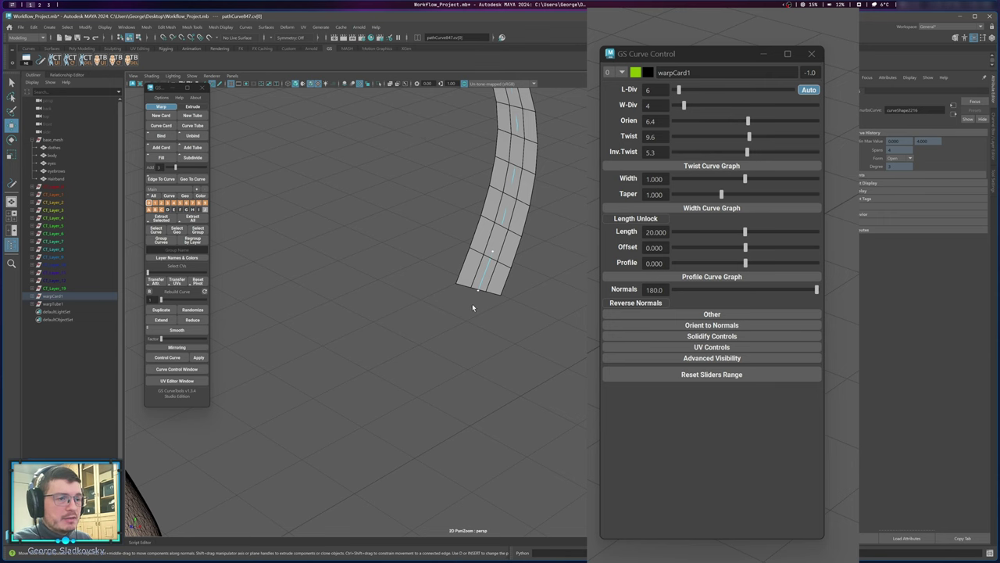
pyautogui.keyDown('alt'); pyautogui.moveTo(499, 315); pyautogui.dragTo(483, 272); pyautogui.keyUp('alt')
pyautogui.scroll(-7, 469, 249)
pyautogui.keyDown('alt'); pyautogui.moveTo(464, 246); pyautogui.dragTo(586, 423, button='middle'); pyautogui.keyUp('alt')
pyautogui.scroll(-1, 577, 411)
pyautogui.press('F8')
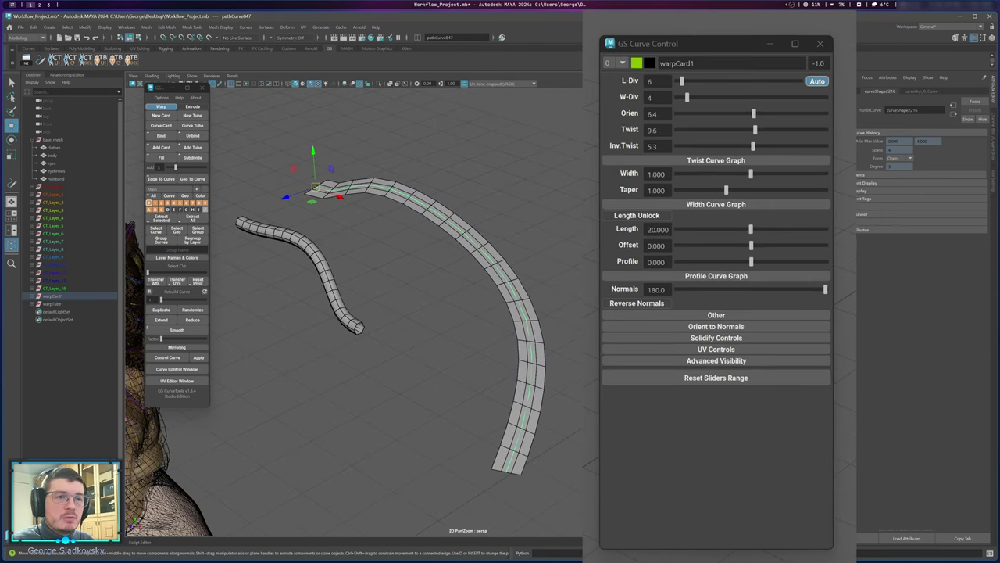
pyautogui.keyDown('alt'); pyautogui.moveTo(545, 224); pyautogui.dragTo(553, 233, button='middle'); pyautogui.keyUp('alt')
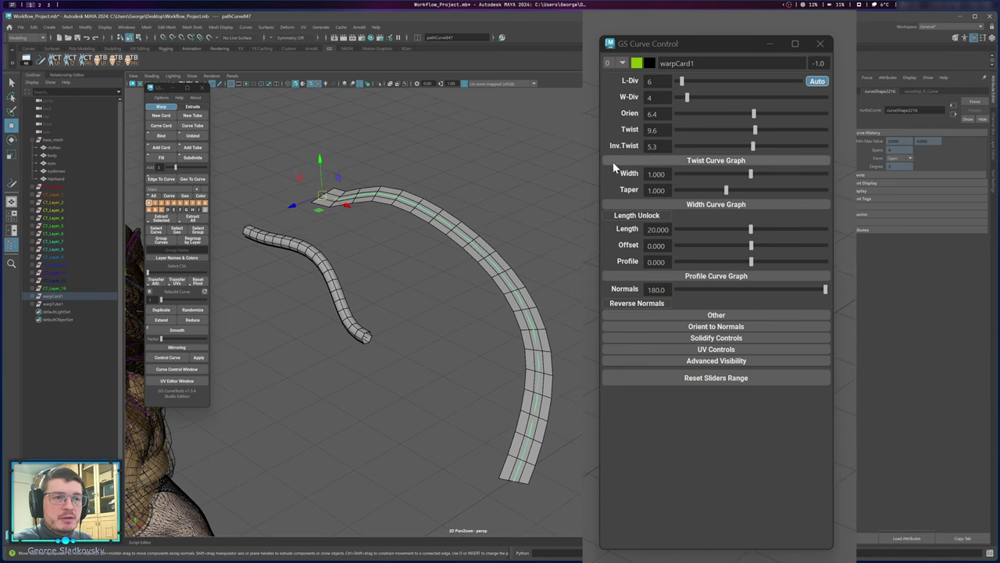
pyautogui.click(728, 161)
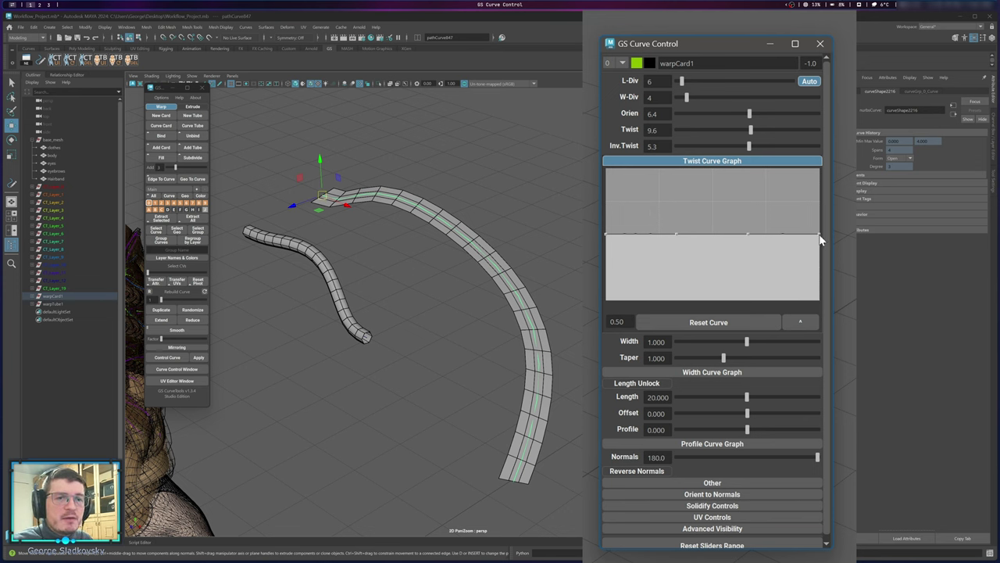
# Experiment with moving and adding points on the card's twist graph, and reset the curve.
pyautogui.moveTo(819, 236); pyautogui.dragTo(819, 207)
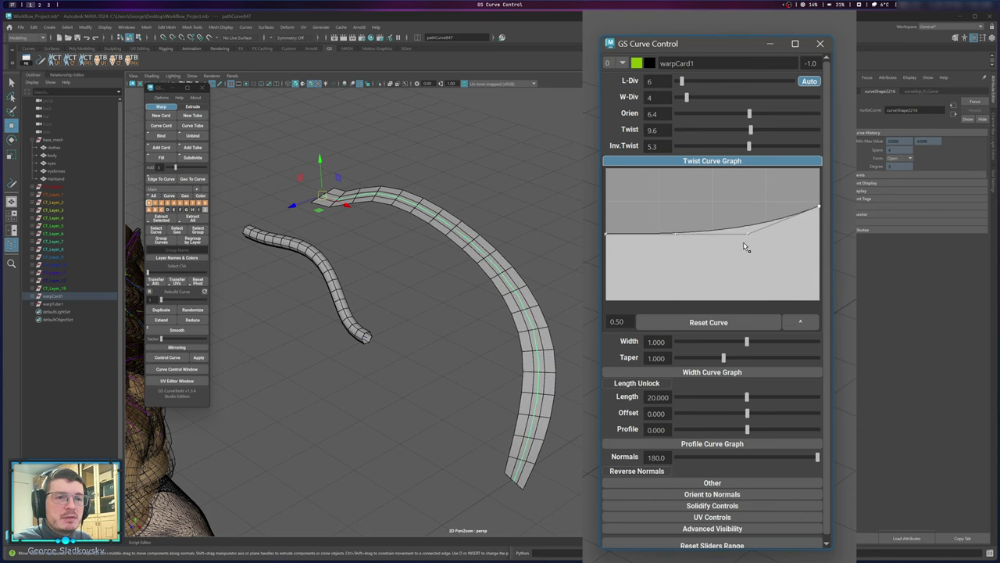
pyautogui.moveTo(747, 233); pyautogui.dragTo(716, 170)
pyautogui.moveTo(679, 239); pyautogui.dragTo(681, 261)
pyautogui.moveTo(606, 234)
pyautogui.mouseDown()
pyautogui.moveTo(608, 190)
pyautogui.moveTo(607, 218)
pyautogui.mouseUp()
pyautogui.moveTo(768, 188); pyautogui.dragTo(767, 241)
pyautogui.click(696, 229)
pyautogui.moveTo(645, 247); pyautogui.dragTo(634, 216)
pyautogui.click(732, 322)
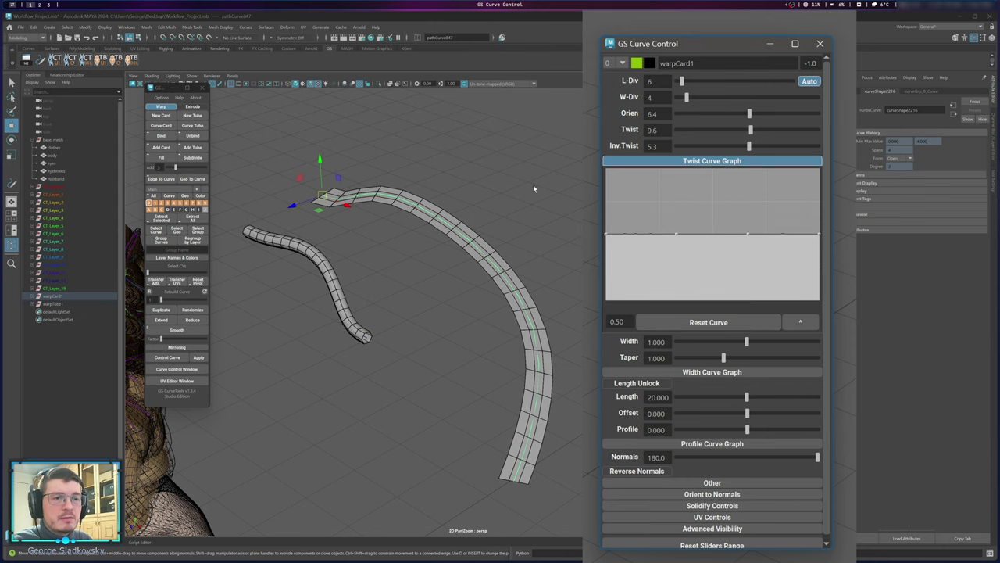
# Reselect the card and duplicate it beside the original.
pyautogui.keyDown('alt'); pyautogui.moveTo(473, 206); pyautogui.dragTo(493, 223, button='middle'); pyautogui.keyUp('alt')
pyautogui.click(549, 253)
pyautogui.moveTo(548, 249); pyautogui.dragTo(559, 184, button='middle')
pyautogui.click(566, 192)
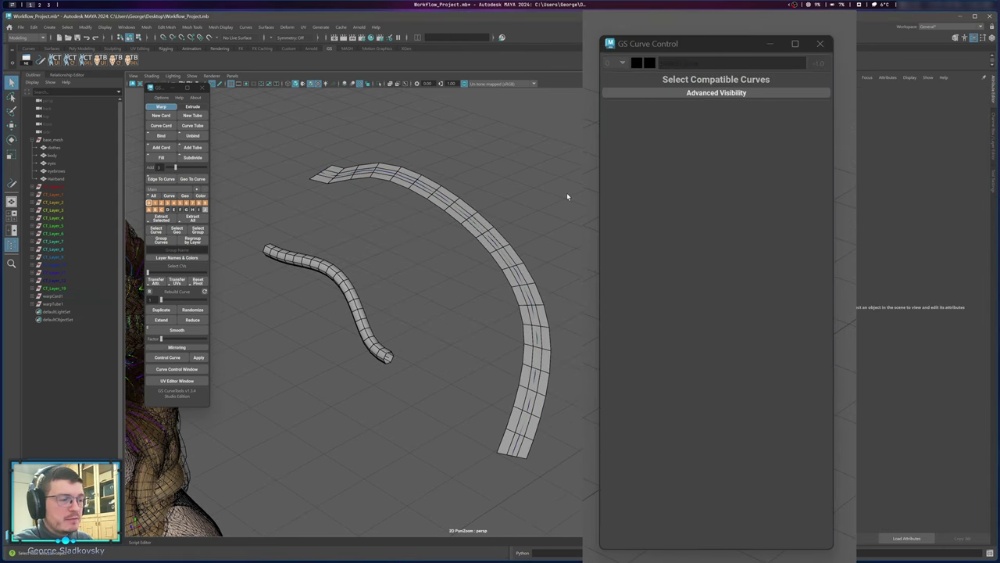
pyautogui.click(534, 252)
pyautogui.click(170, 312)
pyautogui.keyDown('alt'); pyautogui.moveTo(469, 230); pyautogui.dragTo(519, 231); pyautogui.keyUp('alt')
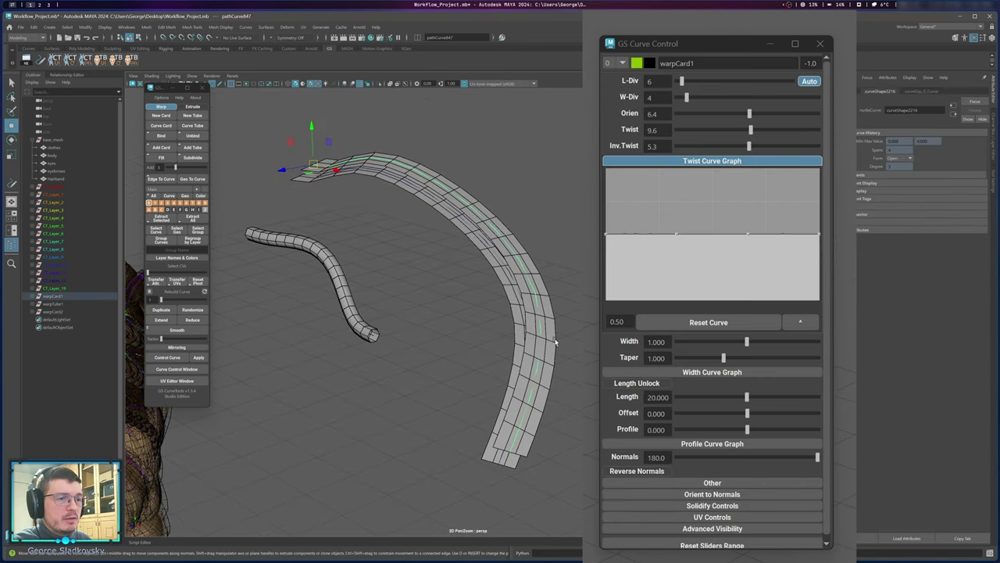
# Select the duplicate card, try editing points on its twist graph, and reset the curve.
pyautogui.keyDown('alt'); pyautogui.moveTo(570, 269); pyautogui.dragTo(469, 206); pyautogui.keyUp('alt')
pyautogui.scroll(4, 451, 159)
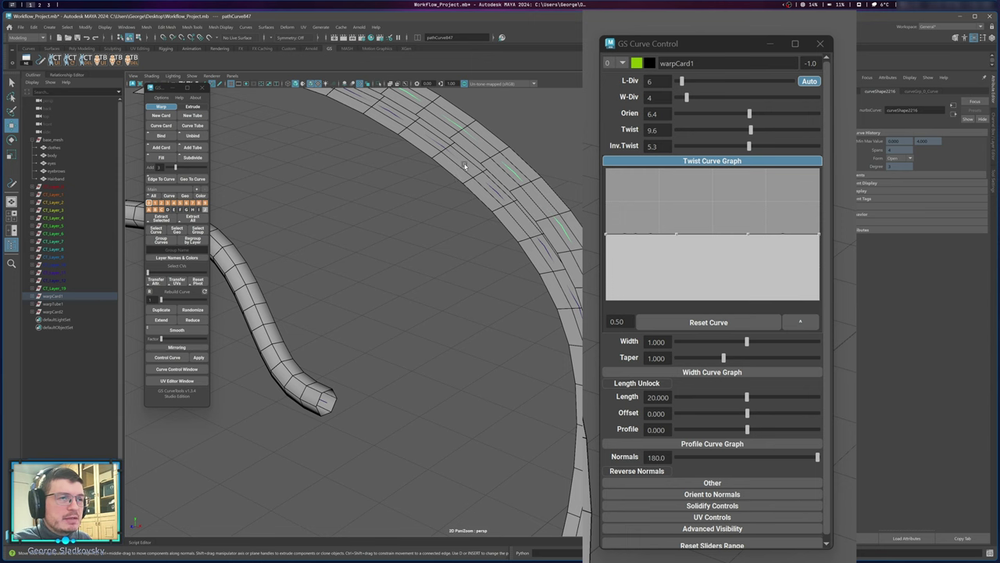
pyautogui.click(434, 146)
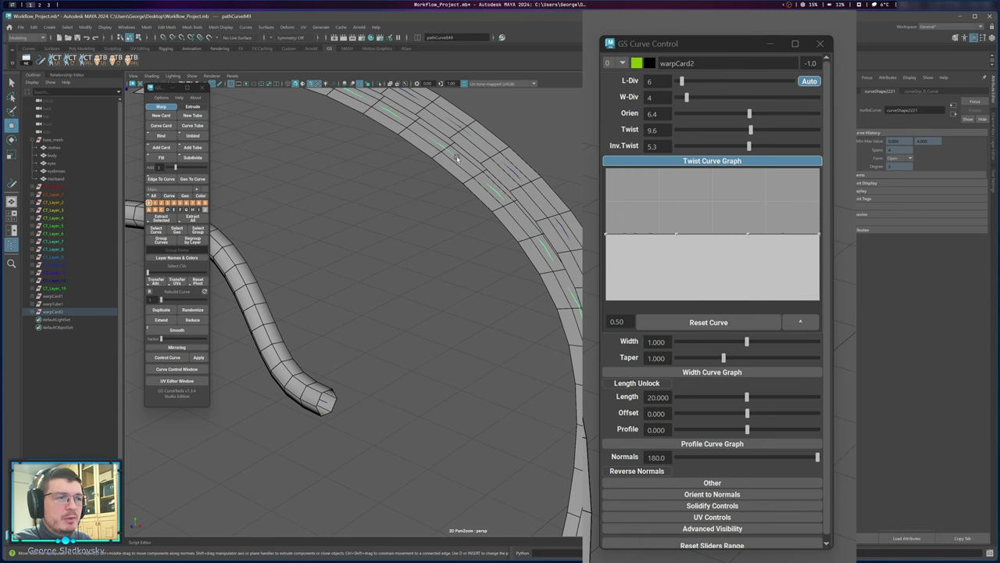
pyautogui.scroll(-4, 451, 176)
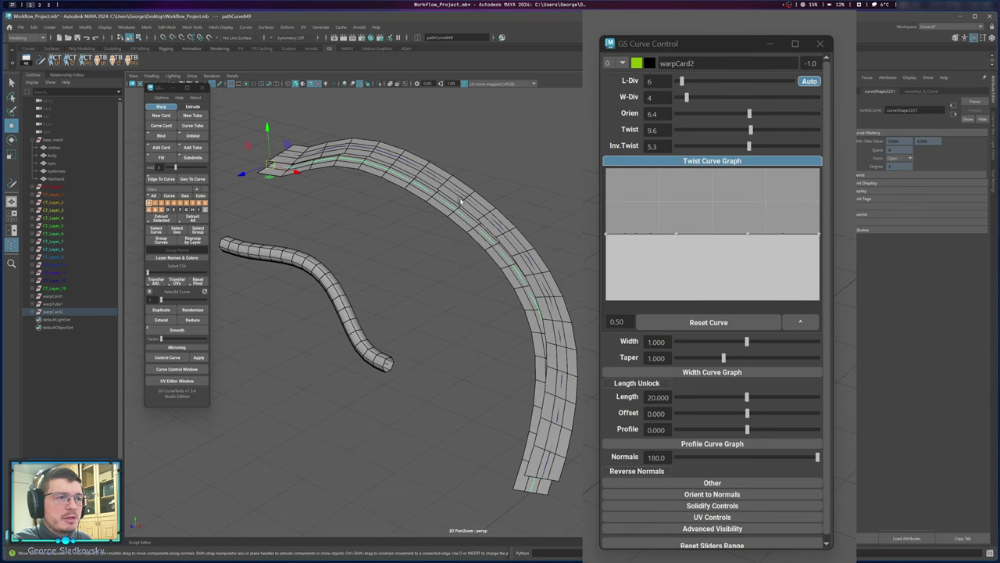
pyautogui.moveTo(715, 240)
pyautogui.mouseDown()
pyautogui.moveTo(715, 224)
pyautogui.moveTo(725, 231)
pyautogui.moveTo(712, 224)
pyautogui.moveTo(715, 236)
pyautogui.moveTo(716, 221)
pyautogui.moveTo(712, 233)
pyautogui.mouseUp()
pyautogui.click(702, 233)
pyautogui.click(720, 324)
# Delete the duplicate card and reselect the original.
pyautogui.click(463, 263)
pyautogui.click(388, 164)
pyautogui.press('Up')
pyautogui.press('Delete')
pyautogui.click(387, 162)
pyautogui.keyDown('alt'); pyautogui.moveTo(388, 162); pyautogui.dragTo(417, 192, button='middle'); pyautogui.keyUp('alt')
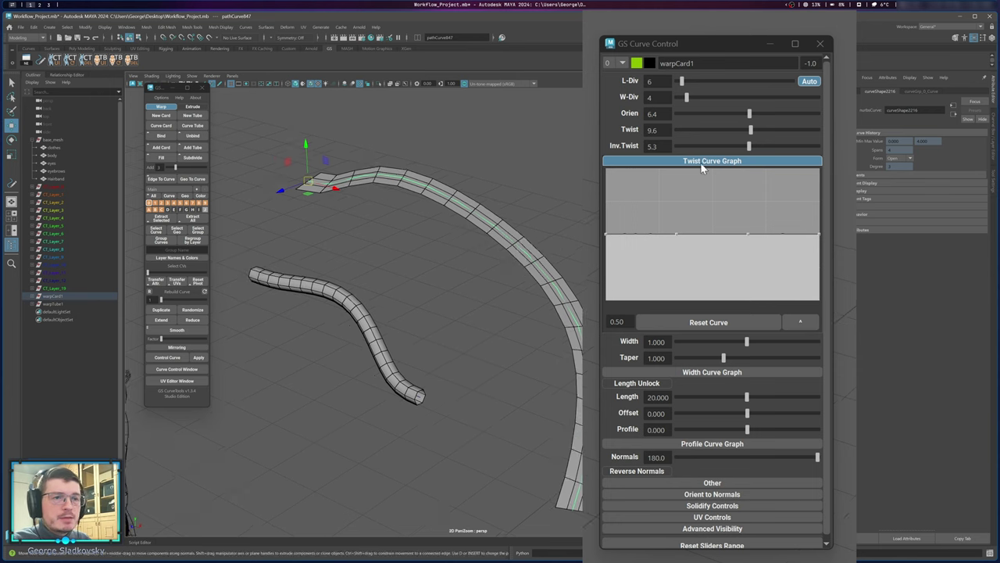
# Collapse the twist graph, and set the card's width to about 3.08 and its taper to about 0.05.
pyautogui.click(721, 161)
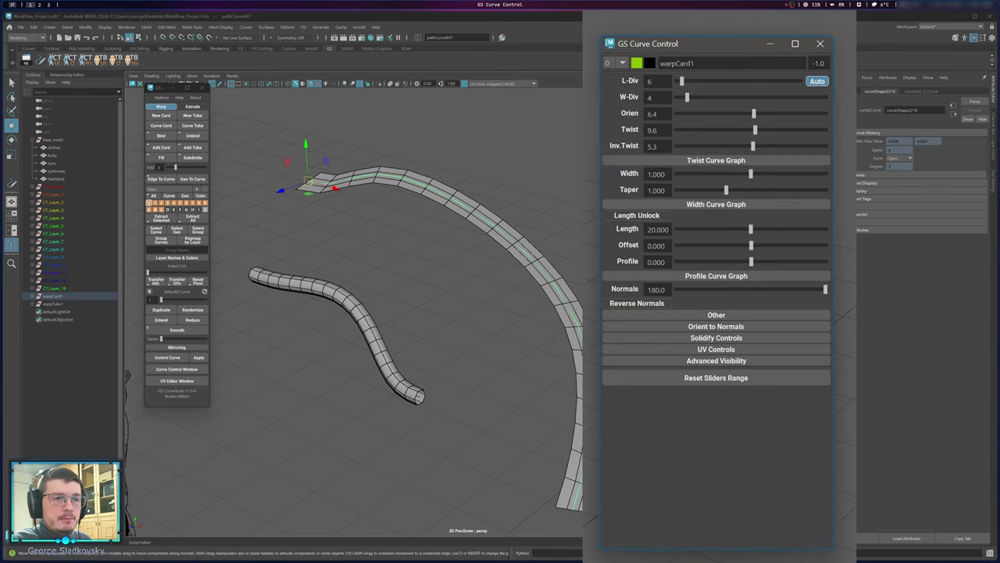
pyautogui.moveTo(769, 179); pyautogui.dragTo(830, 174)
pyautogui.doubleClick(665, 174)
pyautogui.write('4')
pyautogui.press('Return')
pyautogui.moveTo(753, 173); pyautogui.dragTo(680, 189)
pyautogui.keyDown('alt'); pyautogui.moveTo(548, 240); pyautogui.dragTo(545, 250, button='middle'); pyautogui.keyUp('alt')
pyautogui.keyDown('alt'); pyautogui.moveTo(545, 252); pyautogui.dragTo(417, 224); pyautogui.keyUp('alt')
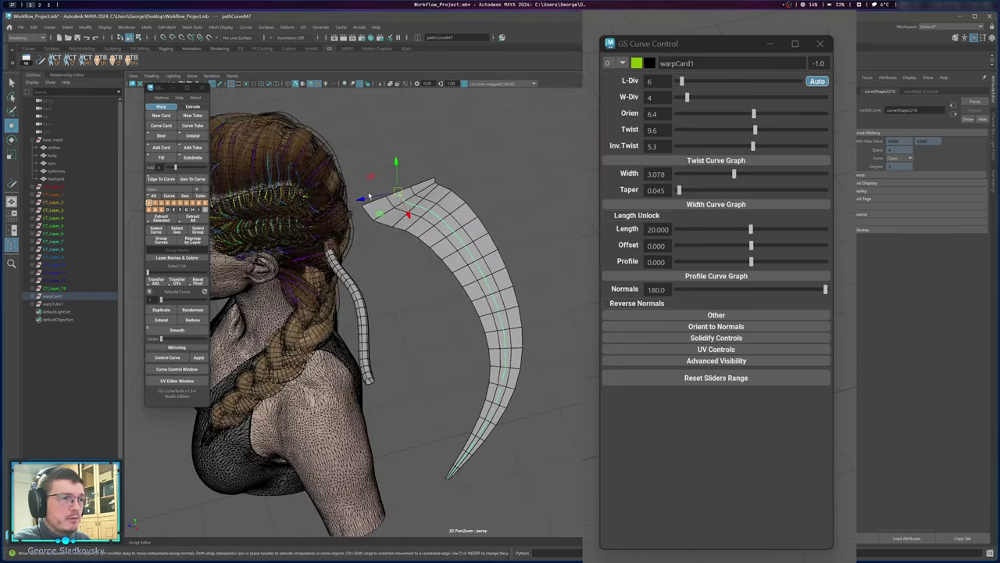
pyautogui.keyDown('alt'); pyautogui.moveTo(501, 208); pyautogui.dragTo(540, 210); pyautogui.keyUp('alt')
pyautogui.keyDown('alt'); pyautogui.moveTo(541, 187); pyautogui.dragTo(547, 139, button='middle'); pyautogui.keyUp('alt')
# Set the card's taper to 1.
pyautogui.doubleClick(668, 190)
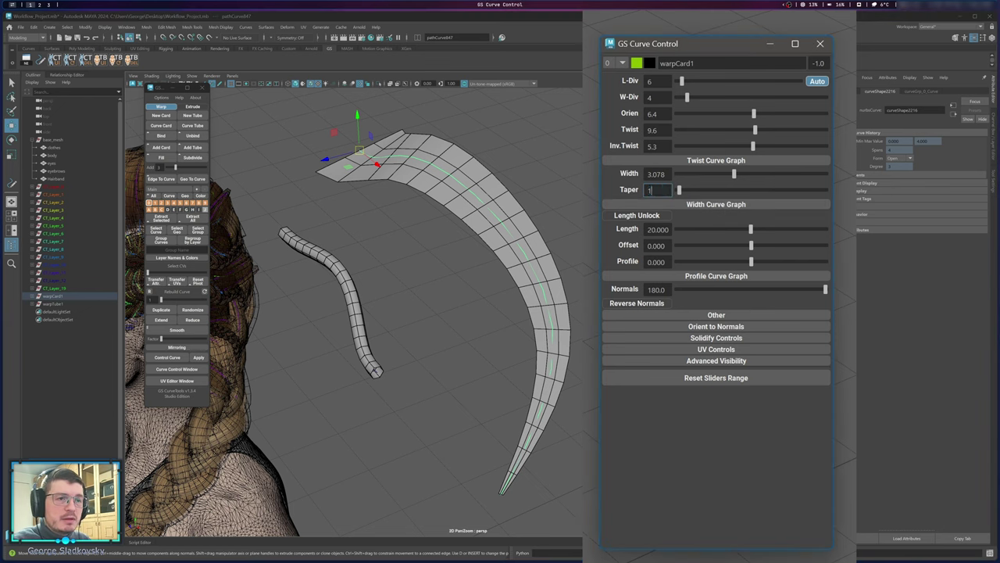
pyautogui.write('1')
pyautogui.press('Return')
# Open the card's width curve graph, experiment with lowering its end points, and reset the curve.
pyautogui.click(711, 205)
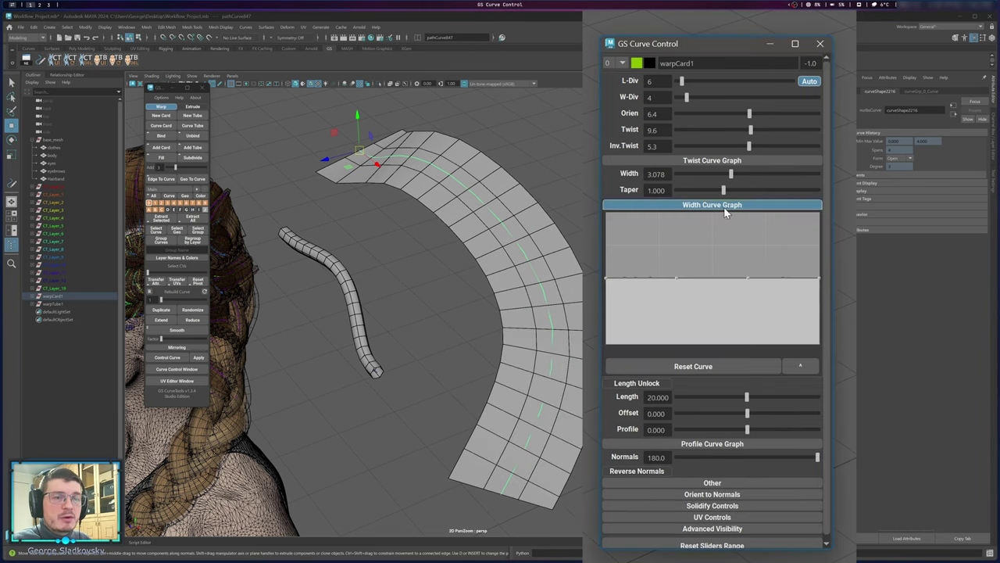
pyautogui.moveTo(820, 282); pyautogui.dragTo(798, 309)
pyautogui.moveTo(746, 277); pyautogui.dragTo(675, 278)
pyautogui.click(712, 349)
pyautogui.keyDown('alt'); pyautogui.moveTo(375, 313); pyautogui.dragTo(500, 313); pyautogui.keyUp('alt')
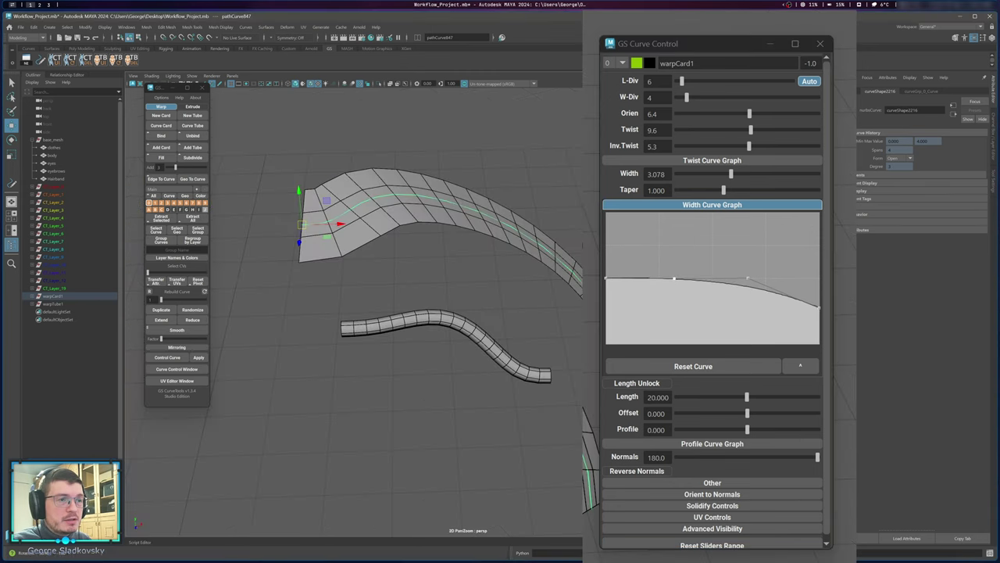
pyautogui.moveTo(606, 278); pyautogui.dragTo(637, 297)
pyautogui.click(677, 369)
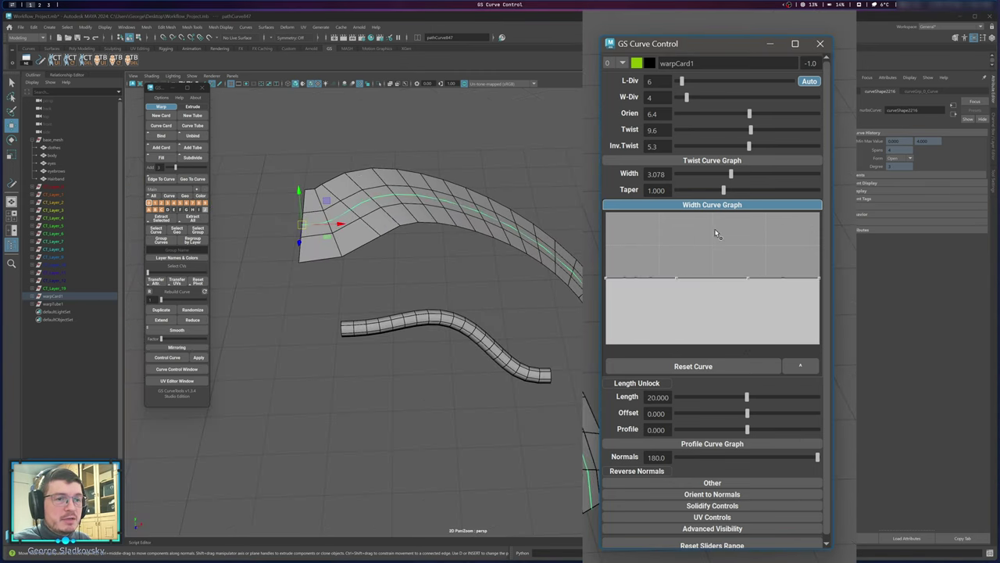
# Look at the width graph in its enlarged window, and collapse the width graph section.
pyautogui.click(801, 372)
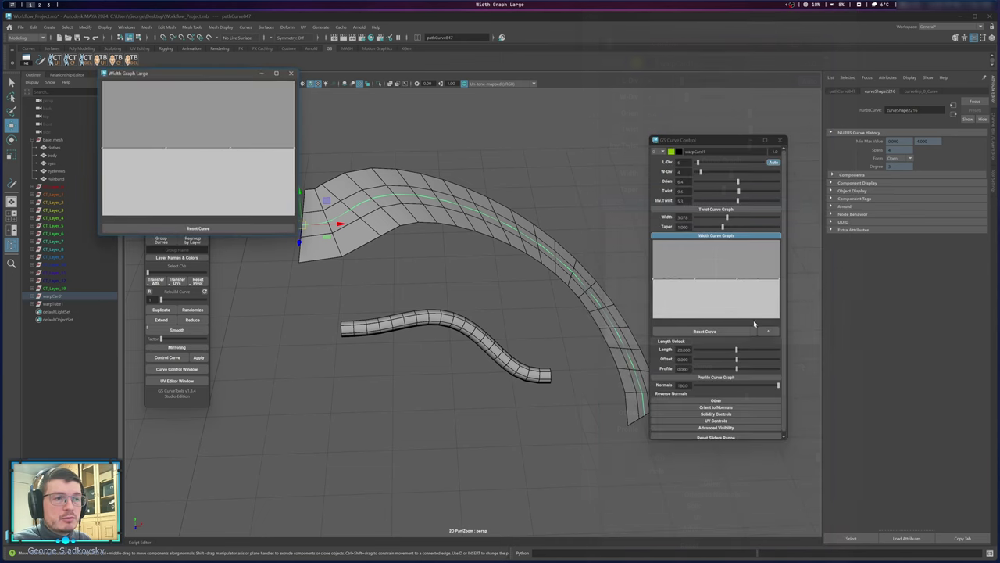
pyautogui.moveTo(565, 274); pyautogui.dragTo(596, 328)
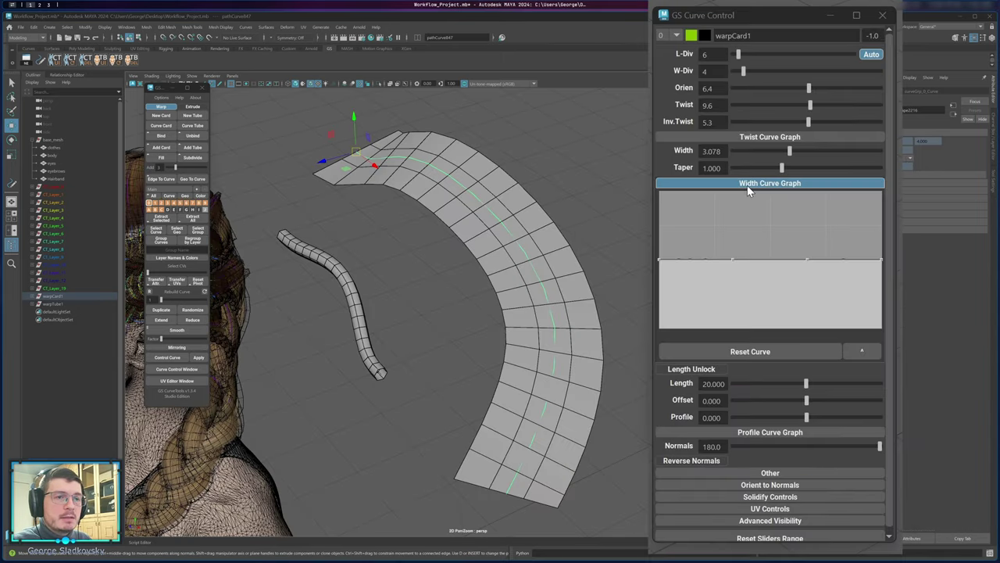
pyautogui.click(748, 184)
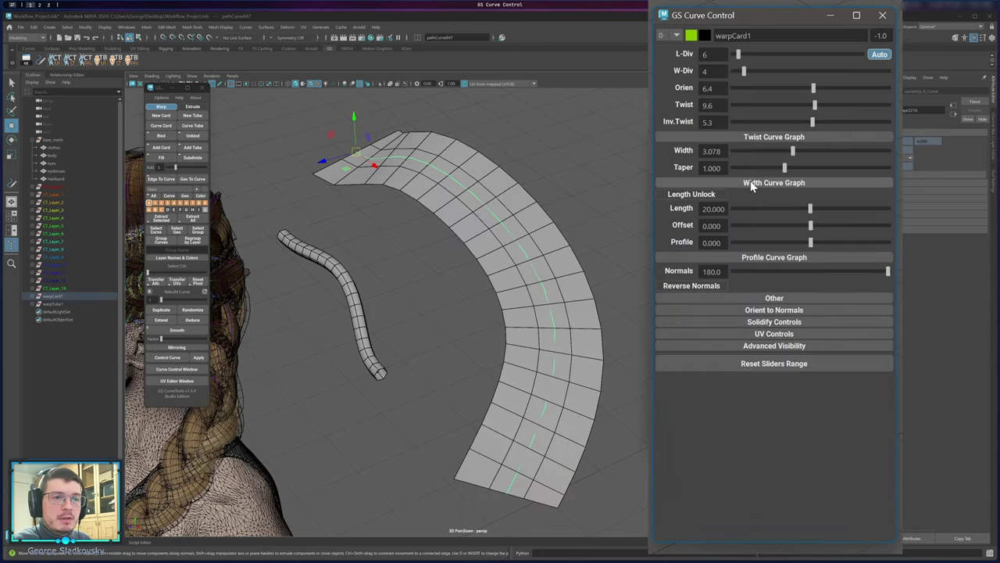
# Unlock the card's length, extend it to 40, and toggle Length Unlock off and on again.
pyautogui.click(685, 196)
pyautogui.keyDown('alt'); pyautogui.moveTo(555, 217); pyautogui.dragTo(557, 211); pyautogui.keyUp('alt')
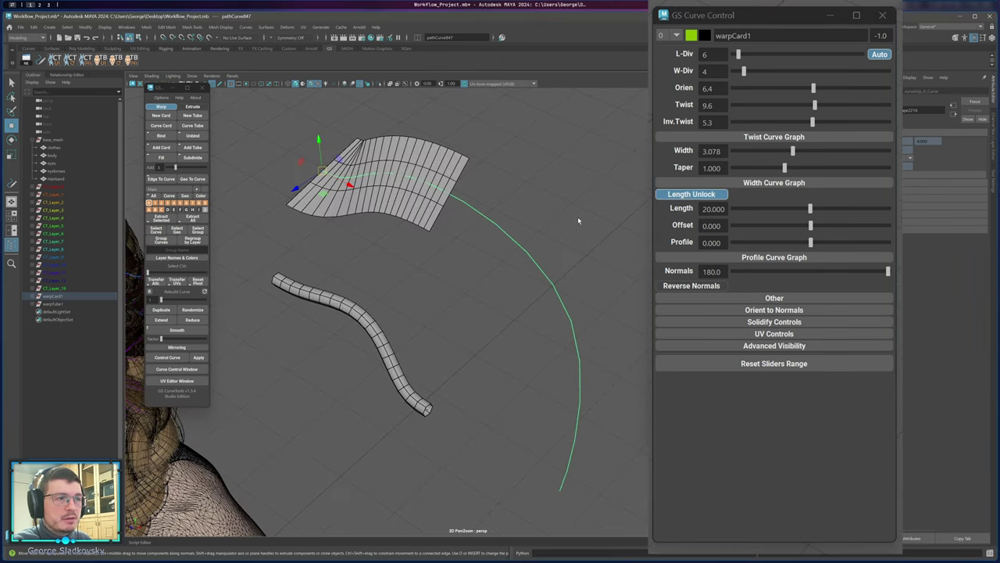
pyautogui.moveTo(809, 209); pyautogui.dragTo(896, 209)
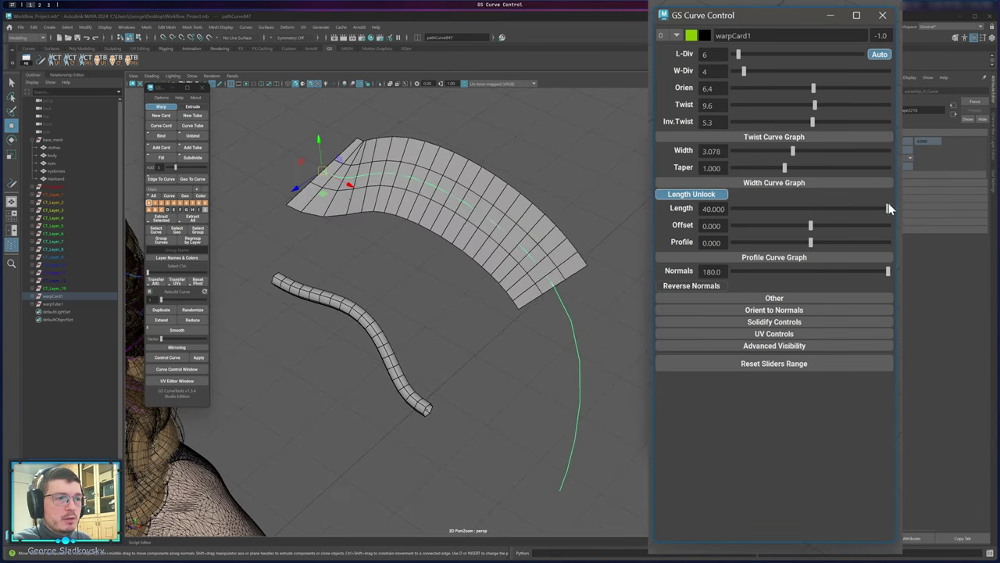
pyautogui.click(691, 194)
pyautogui.click(691, 194)
# Set the unlocked card's length to about 39.29, and turn Length Unlock off.
pyautogui.moveTo(813, 209); pyautogui.dragTo(864, 209)
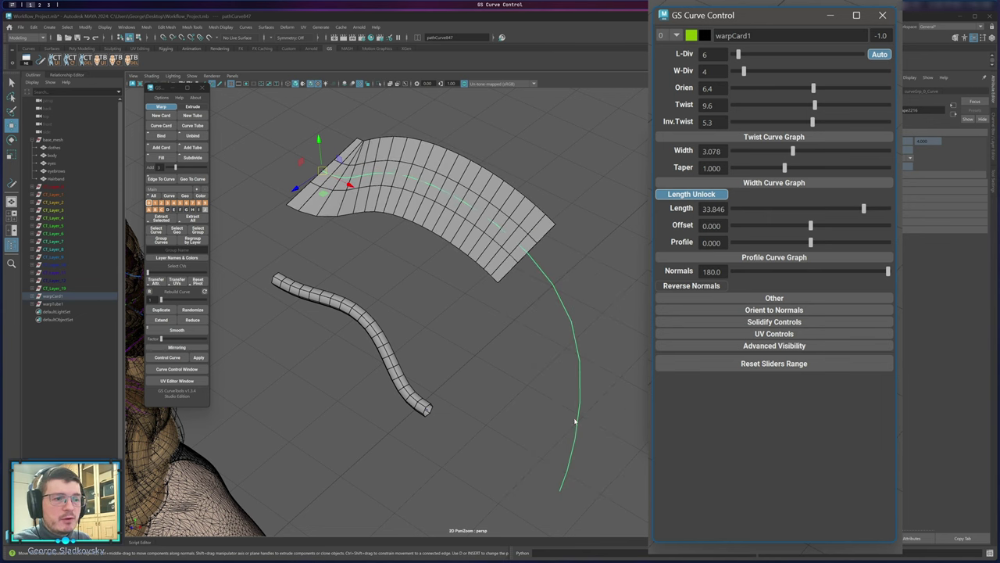
pyautogui.moveTo(864, 209); pyautogui.dragTo(885, 208)
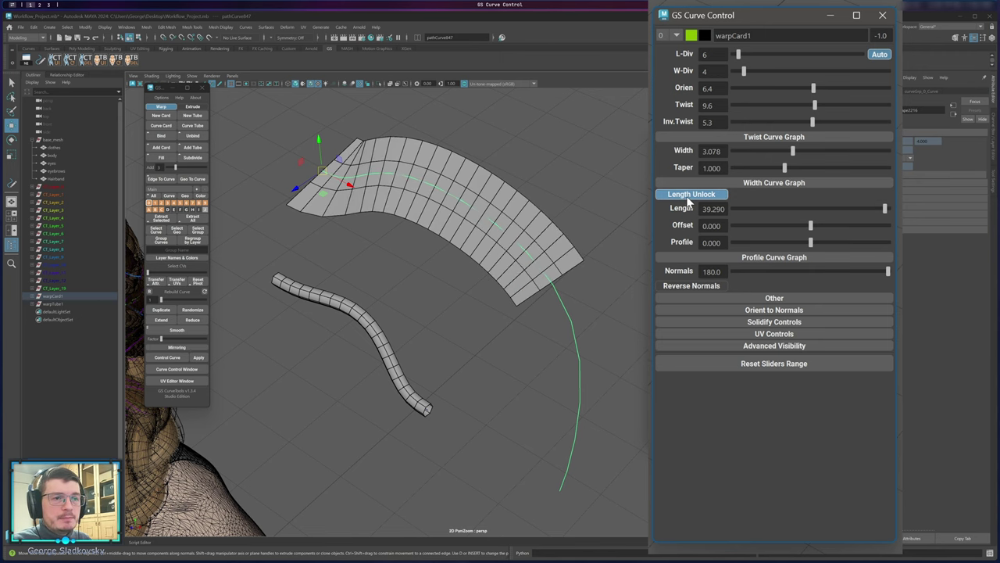
pyautogui.click(688, 196)
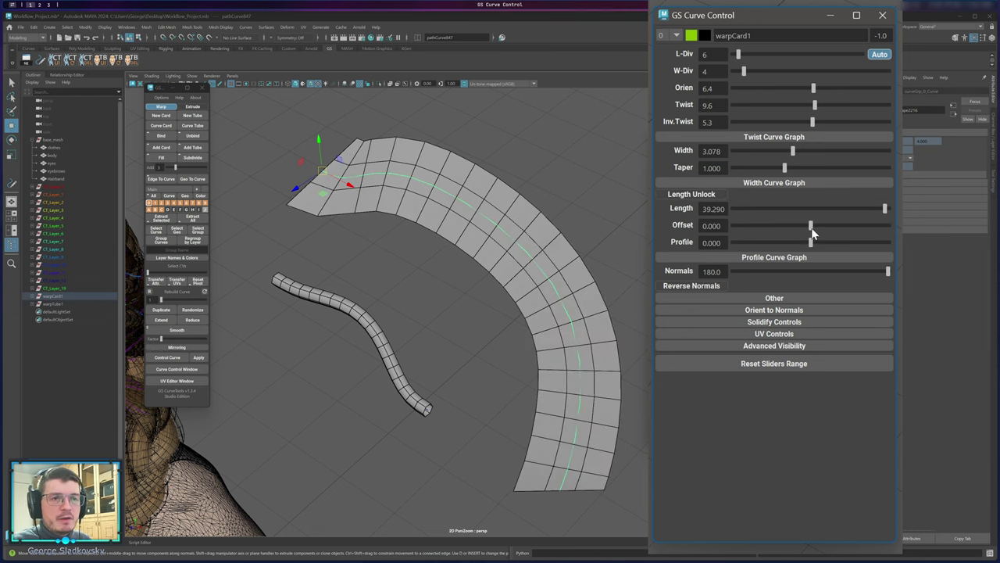
# Turn Length Unlock on and shorten the card to a length of about 20.95.
pyautogui.moveTo(811, 231); pyautogui.dragTo(811, 226)
pyautogui.click(692, 193)
pyautogui.moveTo(885, 209); pyautogui.dragTo(814, 211)
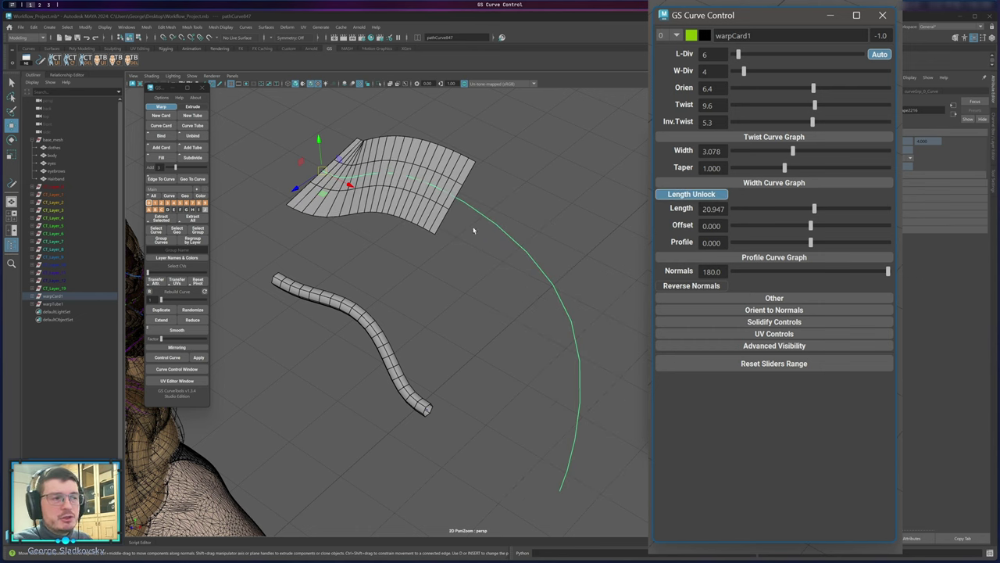
# Slide the shortened card back and forth along its curve, ending at an offset of about 0.17.
pyautogui.moveTo(811, 228)
pyautogui.mouseDown()
pyautogui.moveTo(856, 228)
pyautogui.moveTo(810, 227)
pyautogui.mouseUp()
pyautogui.scroll(-4, 503, 268)
pyautogui.keyDown('alt'); pyautogui.moveTo(502, 268); pyautogui.dragTo(513, 264); pyautogui.keyUp('alt')
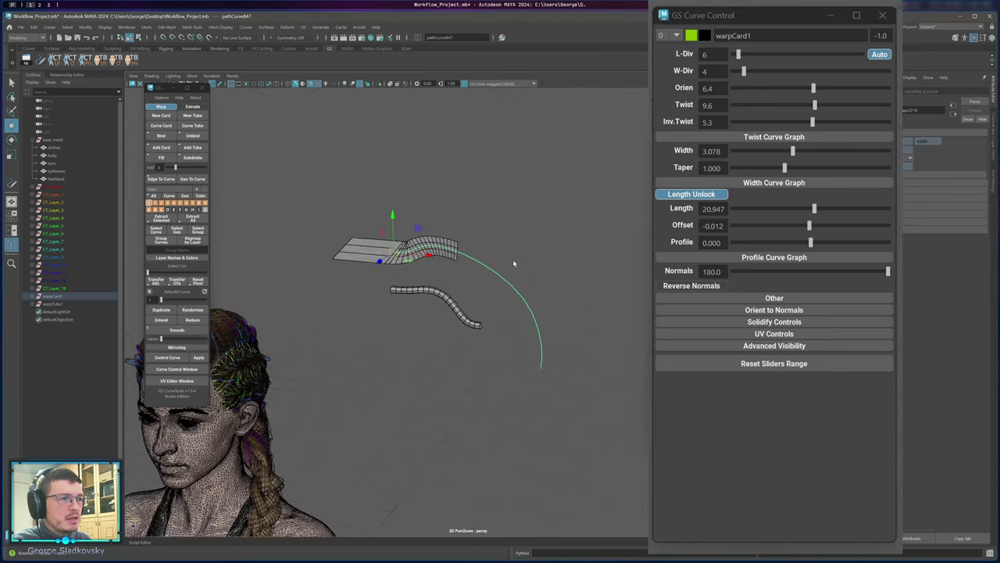
pyautogui.moveTo(809, 226); pyautogui.dragTo(828, 227)
pyautogui.keyDown('alt'); pyautogui.moveTo(573, 268); pyautogui.dragTo(556, 286); pyautogui.keyUp('alt')
pyautogui.moveTo(832, 230)
pyautogui.mouseDown()
pyautogui.moveTo(822, 227)
pyautogui.moveTo(868, 228)
pyautogui.moveTo(824, 225)
pyautogui.mouseUp()
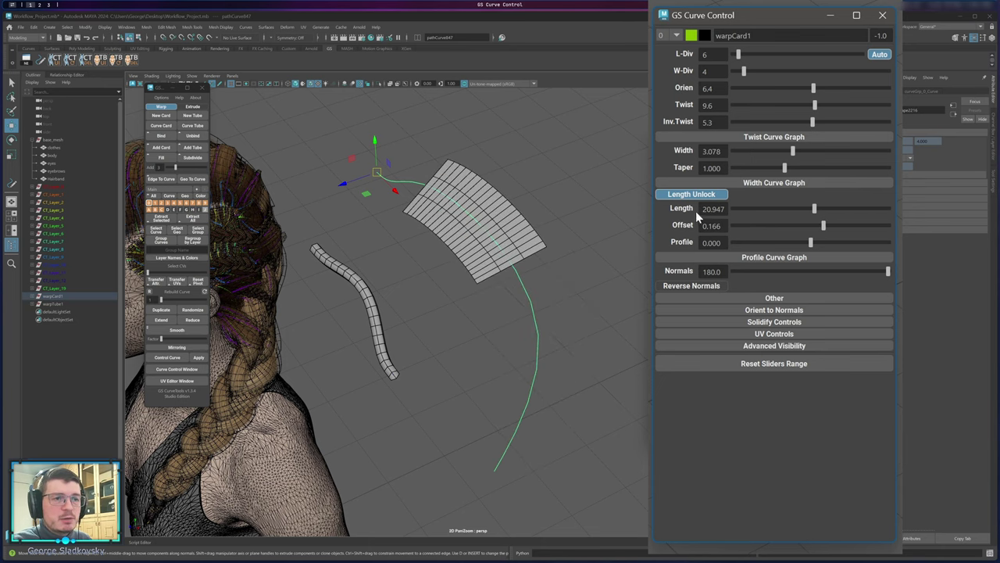
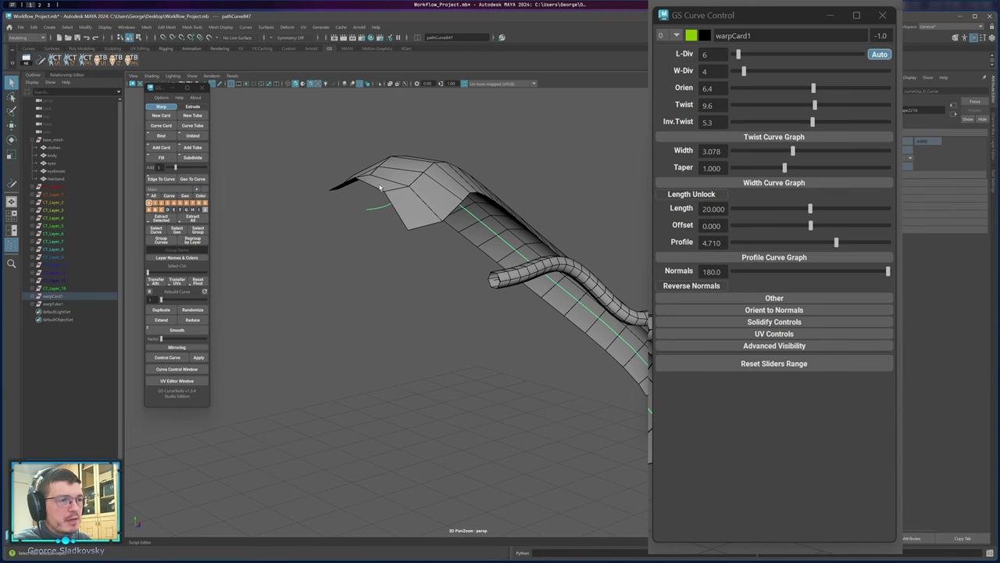
# Increase the card's profile to about 8.04.
pyautogui.moveTo(836, 242); pyautogui.dragTo(851, 242)
pyautogui.keyDown('ctrl'); pyautogui.moveTo(724, 242); pyautogui.dragTo(793, 247, button='middle'); pyautogui.keyUp('ctrl')
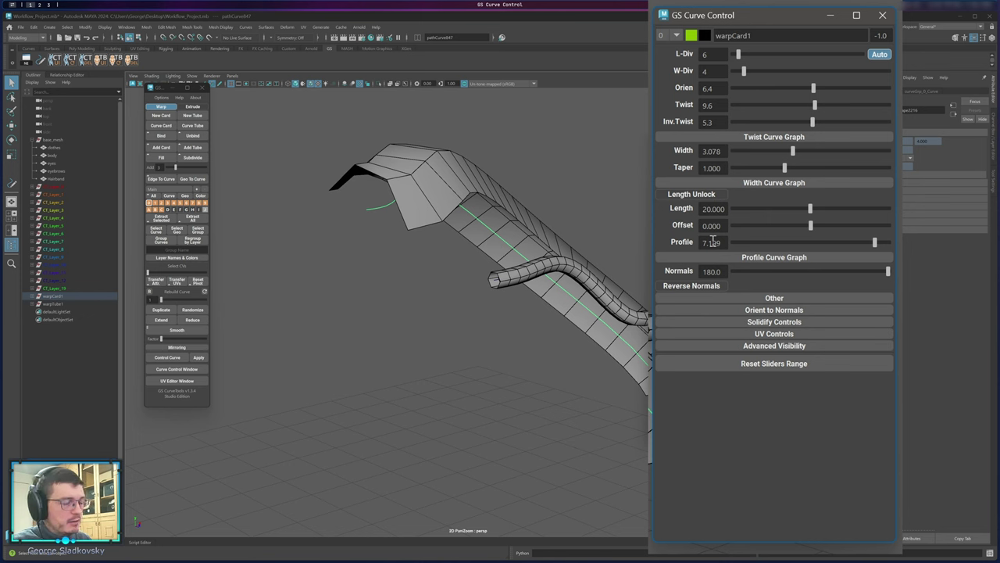
pyautogui.keyDown('ctrl'); pyautogui.moveTo(713, 247); pyautogui.dragTo(748, 247, button='middle'); pyautogui.keyUp('ctrl')
pyautogui.moveTo(747, 246); pyautogui.dragTo(748, 246)
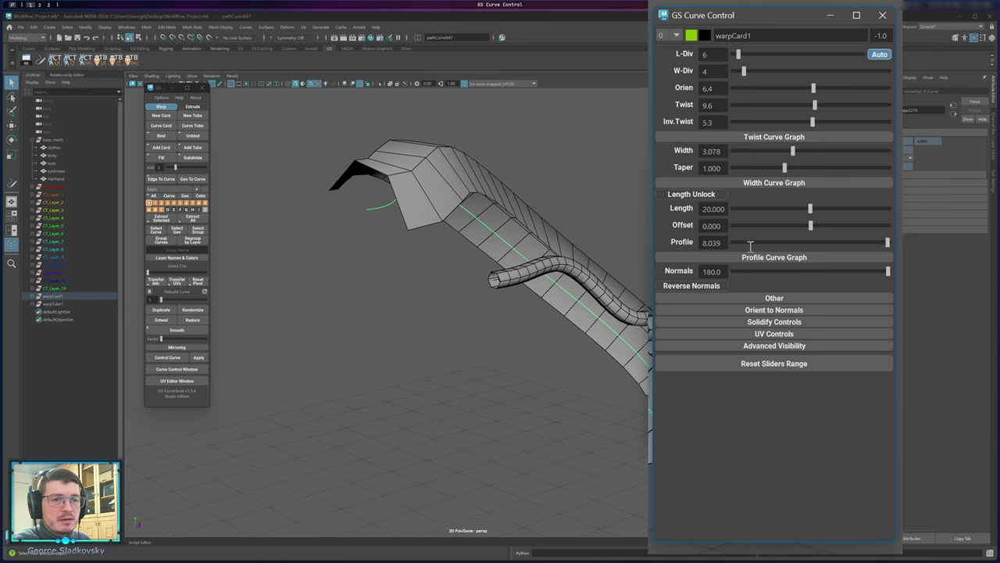
# Lower the card's profile and reset the range of the sliders.
pyautogui.moveTo(820, 243); pyautogui.dragTo(789, 243)
pyautogui.click(785, 365)
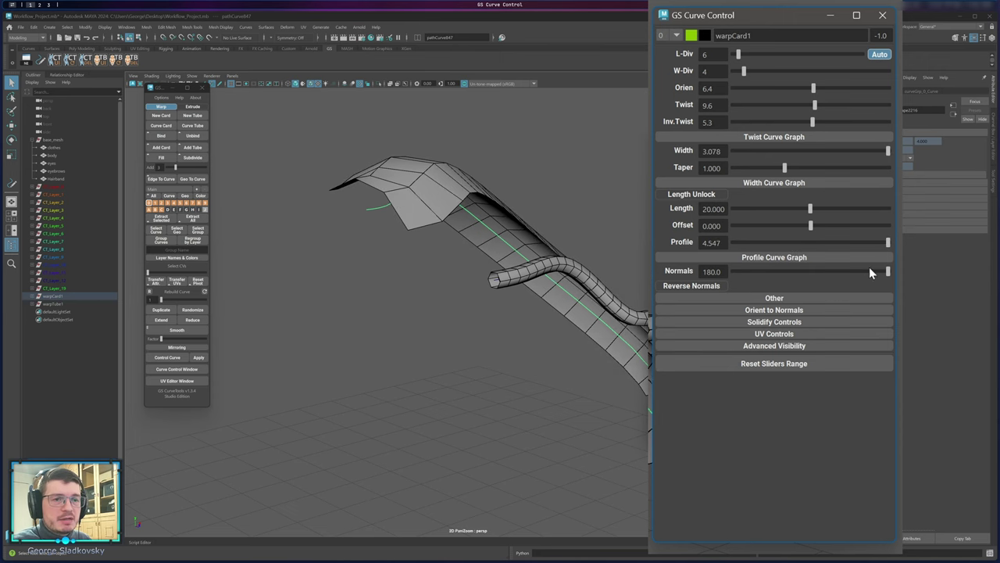
pyautogui.click(876, 241)
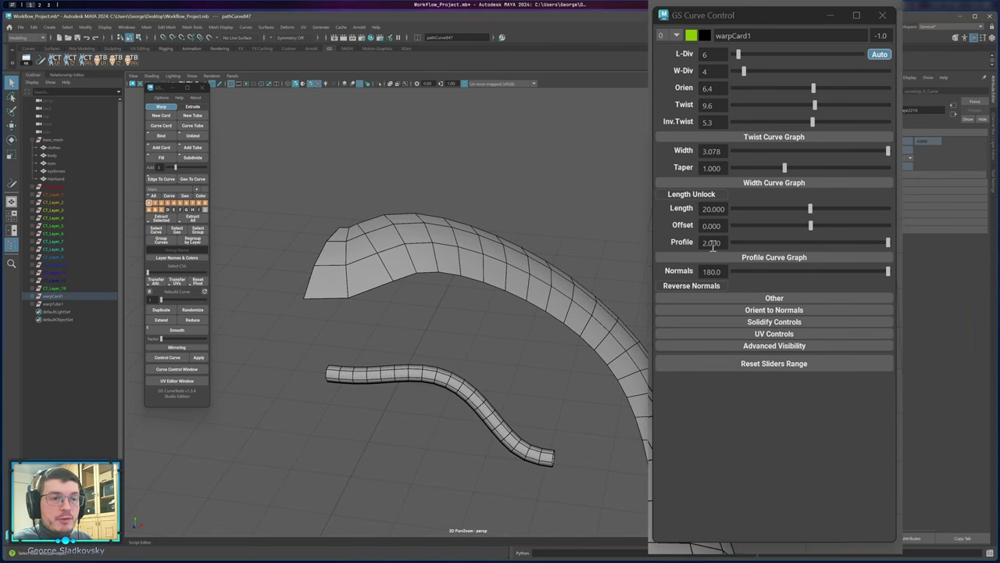
# Set the card's profile to about 6.36.
pyautogui.keyDown('alt'); pyautogui.moveTo(533, 275); pyautogui.dragTo(457, 249); pyautogui.keyUp('alt')
pyautogui.keyDown('ctrl'); pyautogui.moveTo(705, 242); pyautogui.dragTo(989, 248); pyautogui.keyUp('ctrl')
pyautogui.keyDown('alt'); pyautogui.moveTo(500, 274); pyautogui.dragTo(584, 298); pyautogui.keyUp('alt')
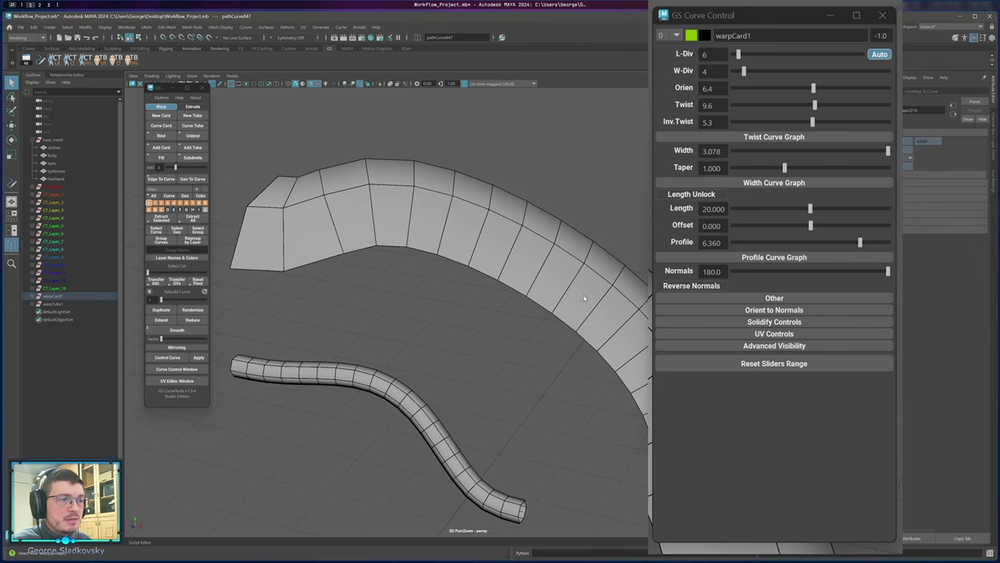
pyautogui.keyDown('alt'); pyautogui.moveTo(578, 296); pyautogui.dragTo(493, 311, button='right'); pyautogui.keyUp('alt')
pyautogui.keyDown('alt'); pyautogui.moveTo(493, 310); pyautogui.dragTo(476, 328); pyautogui.keyUp('alt')
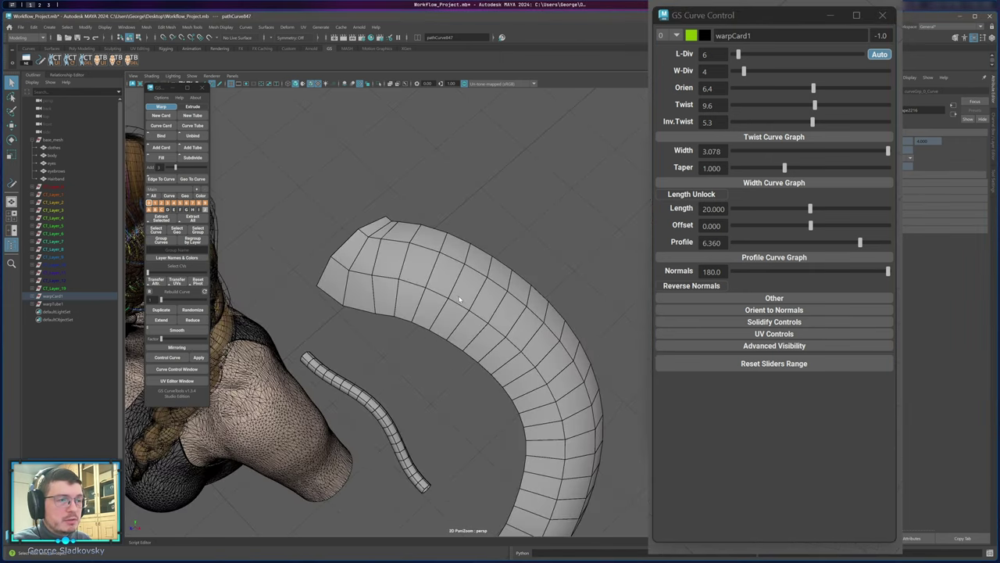
# Deselect and reselect the card, and examine its bent profile from the open end.
pyautogui.click(324, 221)
pyautogui.keyDown('alt'); pyautogui.moveTo(323, 221); pyautogui.dragTo(478, 286); pyautogui.keyUp('alt')
pyautogui.click(465, 292)
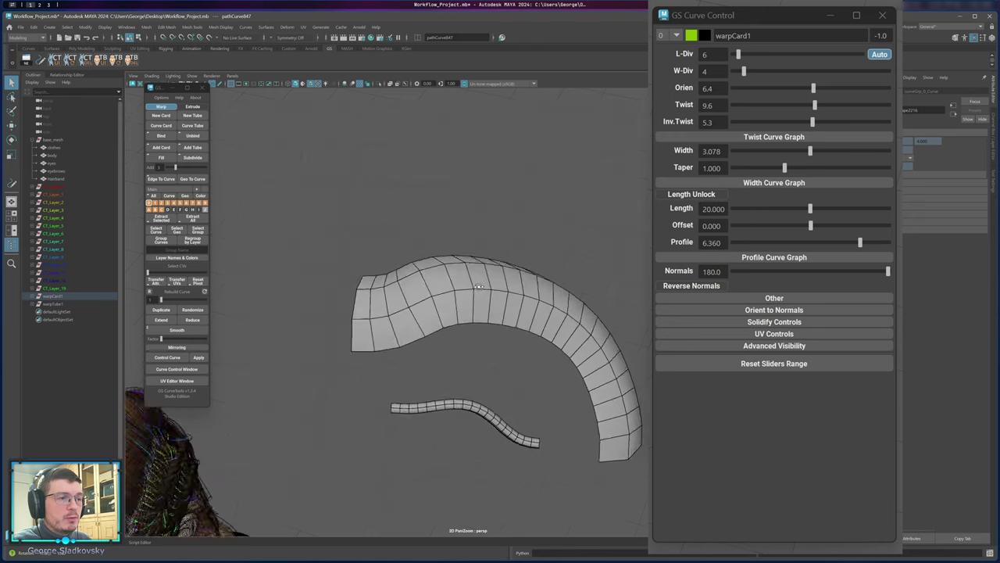
pyautogui.keyDown('alt'); pyautogui.moveTo(478, 286); pyautogui.dragTo(507, 280, button='middle'); pyautogui.keyUp('alt')
pyautogui.keyDown('alt'); pyautogui.moveTo(507, 280); pyautogui.dragTo(520, 282, button='right'); pyautogui.keyUp('alt')
pyautogui.keyDown('alt'); pyautogui.moveTo(520, 282); pyautogui.dragTo(465, 236); pyautogui.keyUp('alt')
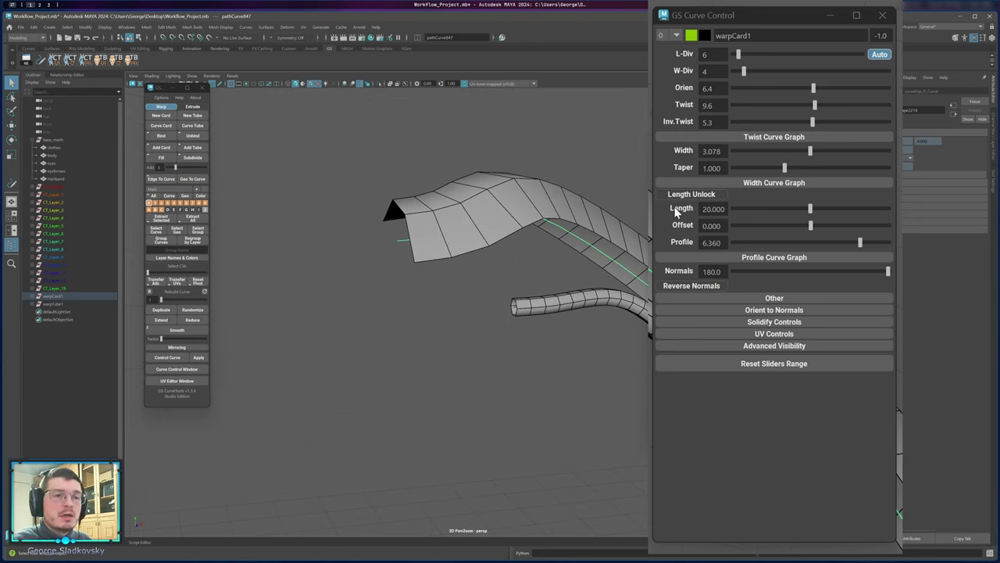
# Select the Main_Thick3 hair card on the character's head to view its curve settings.
pyautogui.keyDown('alt'); pyautogui.moveTo(442, 296); pyautogui.dragTo(382, 301, button='right'); pyautogui.keyUp('alt')
pyautogui.keyDown('alt'); pyautogui.moveTo(382, 301); pyautogui.dragTo(618, 192, button='middle'); pyautogui.keyUp('alt')
pyautogui.keyDown('alt'); pyautogui.moveTo(489, 268); pyautogui.dragTo(511, 188, button='middle'); pyautogui.keyUp('alt')
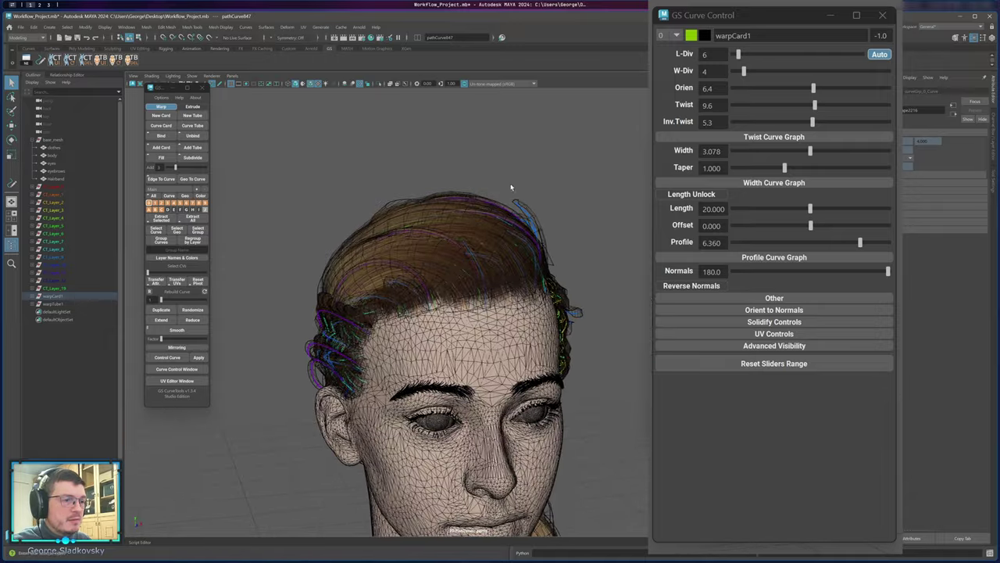
pyautogui.keyDown('alt'); pyautogui.moveTo(511, 188); pyautogui.dragTo(473, 193); pyautogui.keyUp('alt')
pyautogui.click(313, 221)
pyautogui.press('f')
pyautogui.keyDown('alt'); pyautogui.moveTo(385, 255); pyautogui.dragTo(540, 313); pyautogui.keyUp('alt')
pyautogui.keyDown('alt'); pyautogui.moveTo(540, 313); pyautogui.dragTo(440, 285, button='right'); pyautogui.keyUp('alt')
pyautogui.keyDown('alt'); pyautogui.moveTo(440, 285); pyautogui.dragTo(257, 360, button='middle'); pyautogui.keyUp('alt')
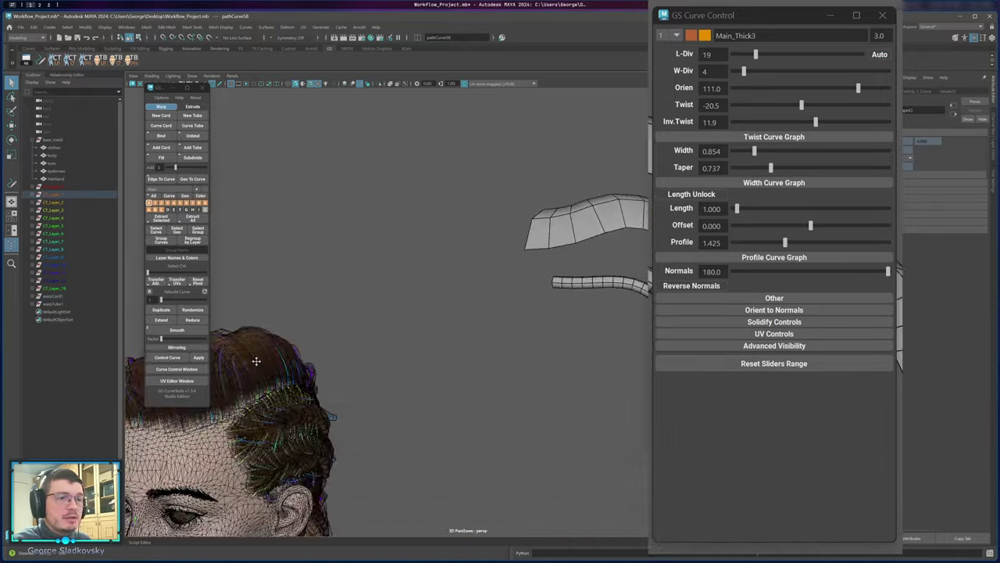
pyautogui.keyDown('alt'); pyautogui.moveTo(514, 279); pyautogui.dragTo(443, 346, button='middle'); pyautogui.keyUp('alt')
# Reselect the warpCard1 test card and frame it in the viewport.
pyautogui.click(523, 305)
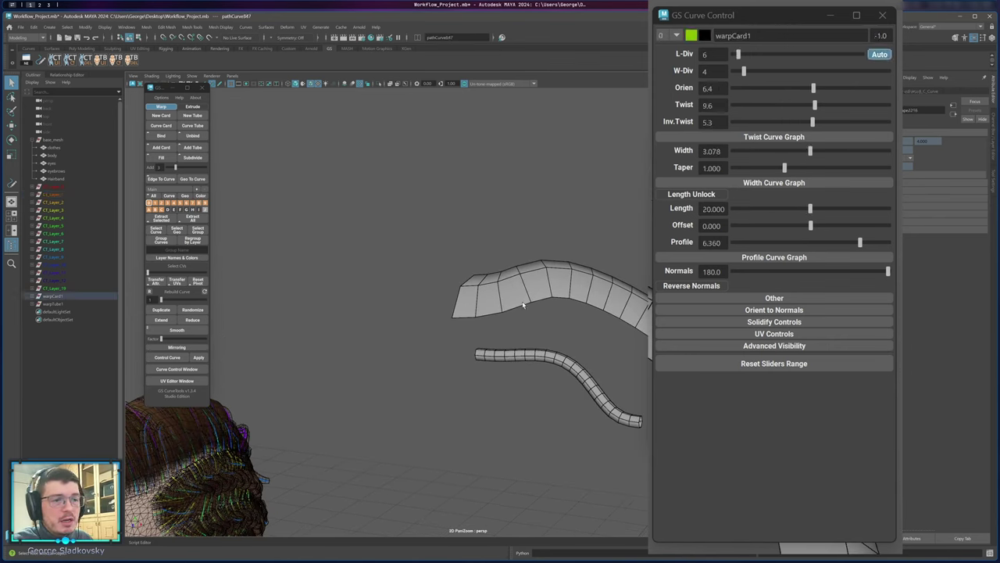
pyautogui.press('f')
pyautogui.keyDown('alt'); pyautogui.moveTo(471, 301); pyautogui.dragTo(422, 312); pyautogui.keyUp('alt')
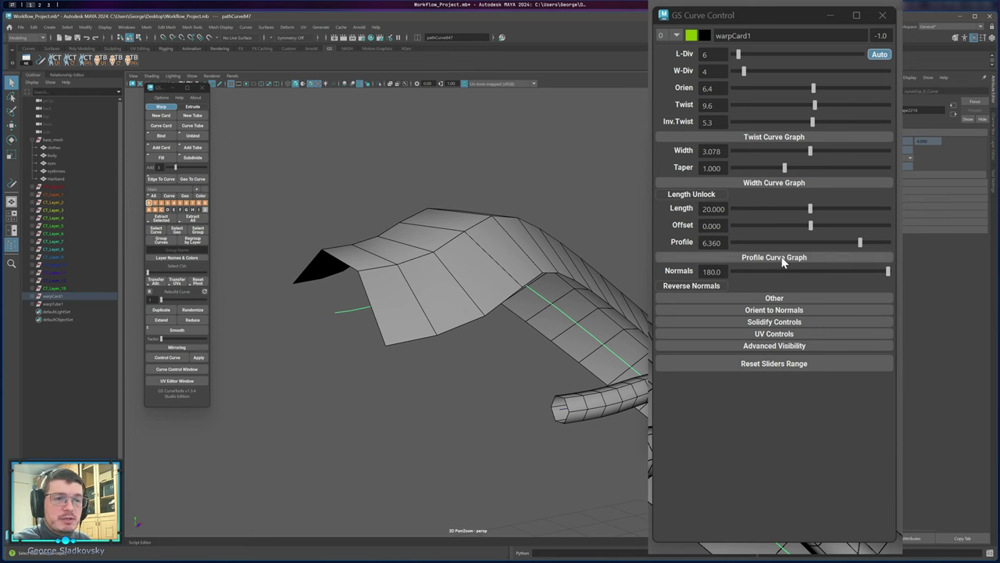
# Open the card's profile curve graph and remove interior points until four remain between the end points.
pyautogui.click(801, 258)
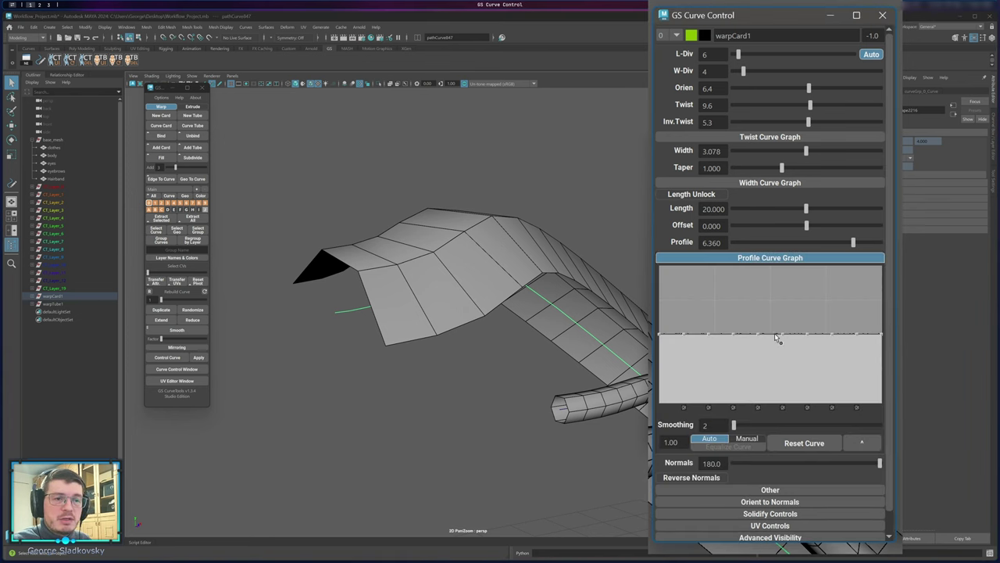
pyautogui.click(684, 408)
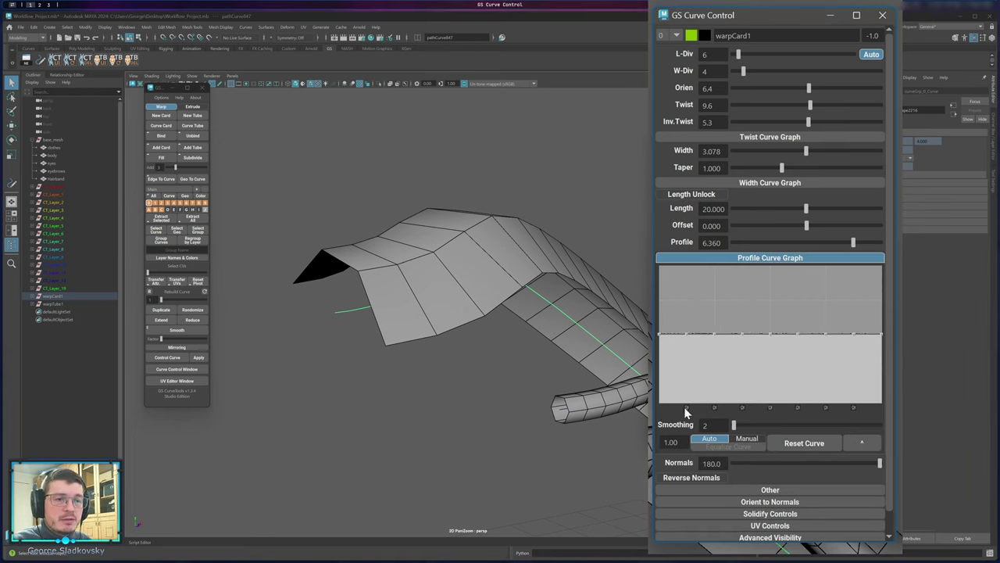
pyautogui.click(688, 407)
pyautogui.click(692, 407)
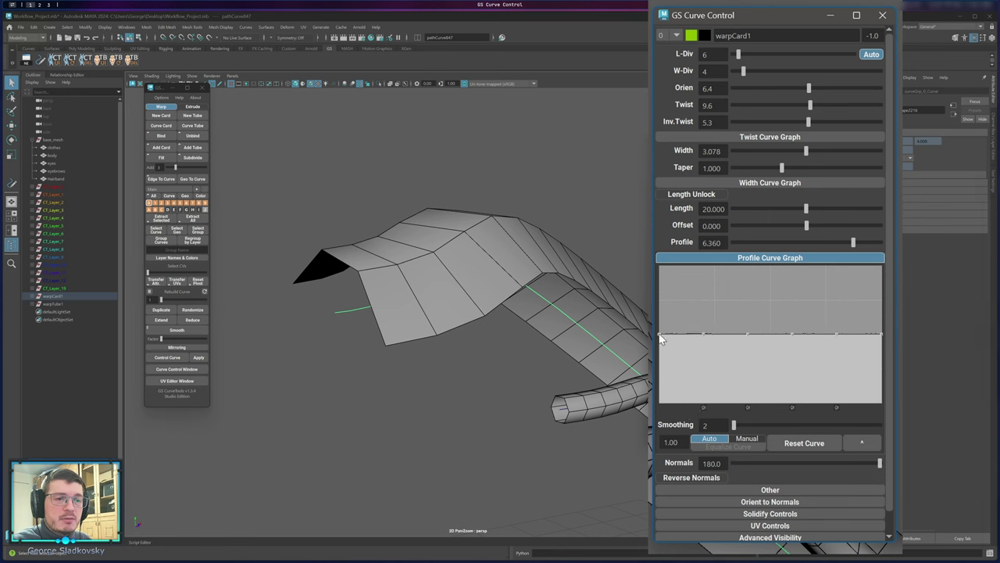
# Lower the first point of the profile graph to the minimum so the card flattens at its start.
pyautogui.moveTo(661, 336); pyautogui.dragTo(660, 415)
pyautogui.keyDown('alt'); pyautogui.moveTo(512, 336); pyautogui.dragTo(480, 333); pyautogui.keyUp('alt')
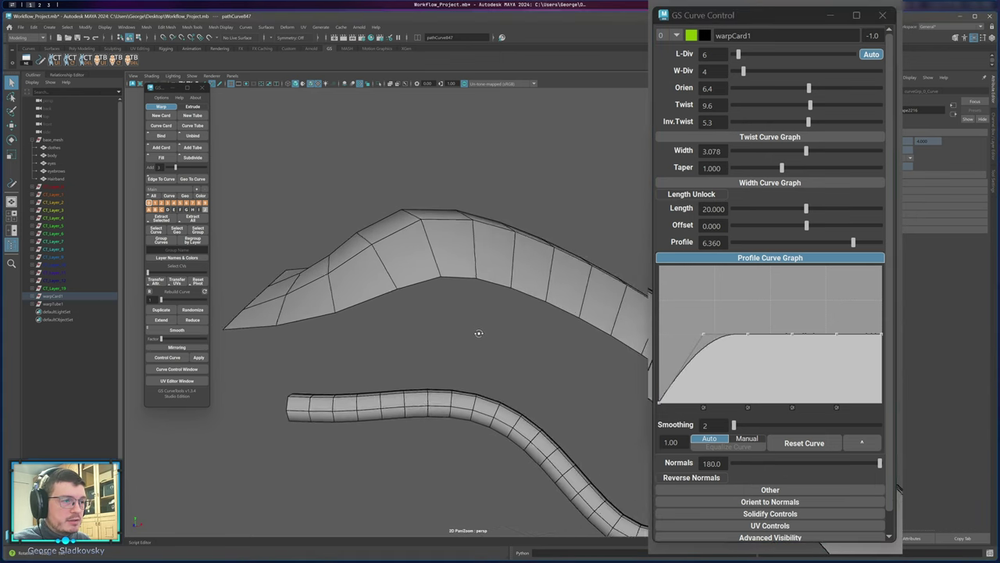
pyautogui.scroll(-4, 490, 341)
pyautogui.keyDown('alt'); pyautogui.moveTo(500, 351); pyautogui.dragTo(471, 311, button='middle'); pyautogui.keyUp('alt')
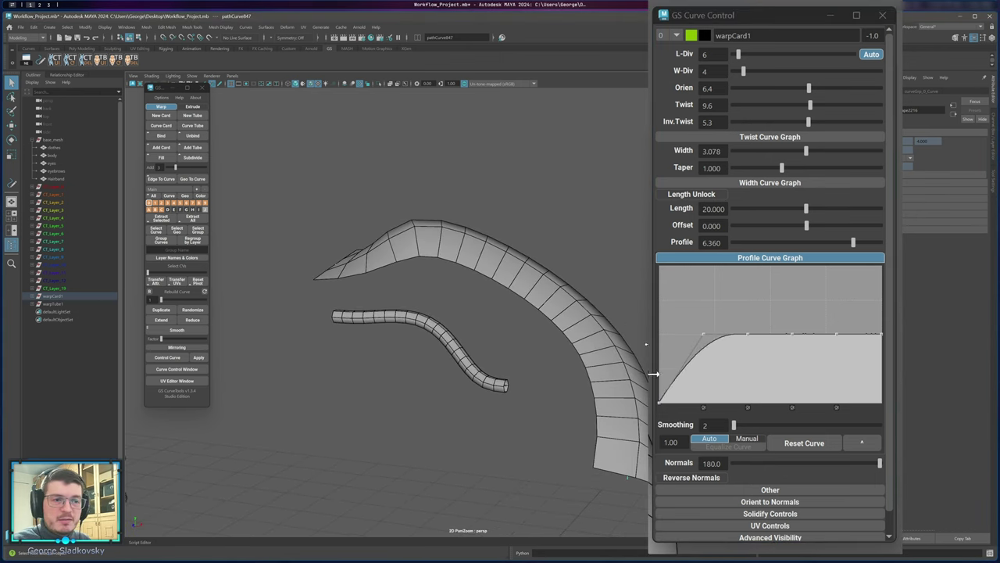
# Lower the second and third points of the profile graph for a more gradual rise at the start, then collapse the graph.
pyautogui.keyDown('alt'); pyautogui.moveTo(405, 272); pyautogui.dragTo(327, 231, button='middle'); pyautogui.keyUp('alt')
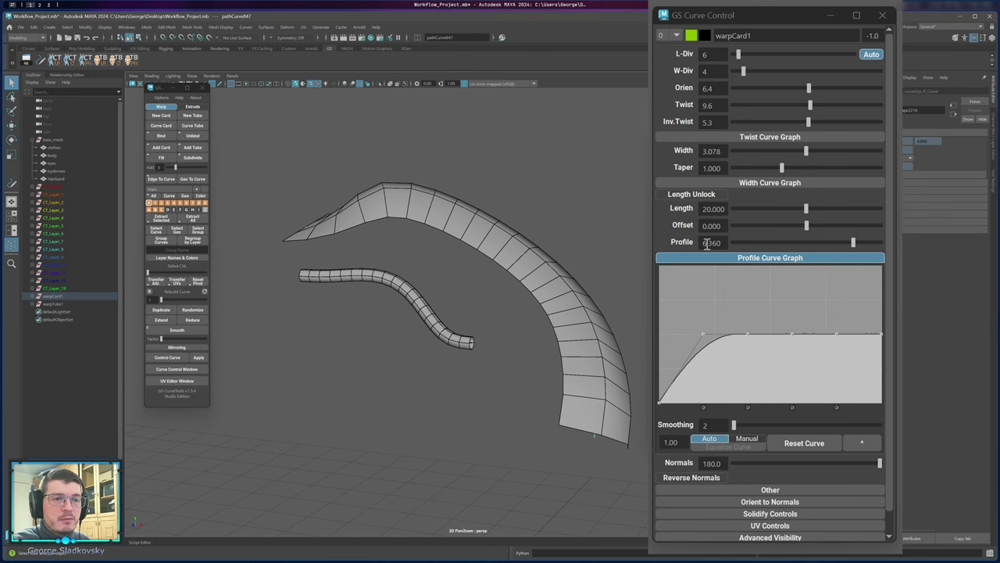
pyautogui.moveTo(703, 335); pyautogui.dragTo(748, 338)
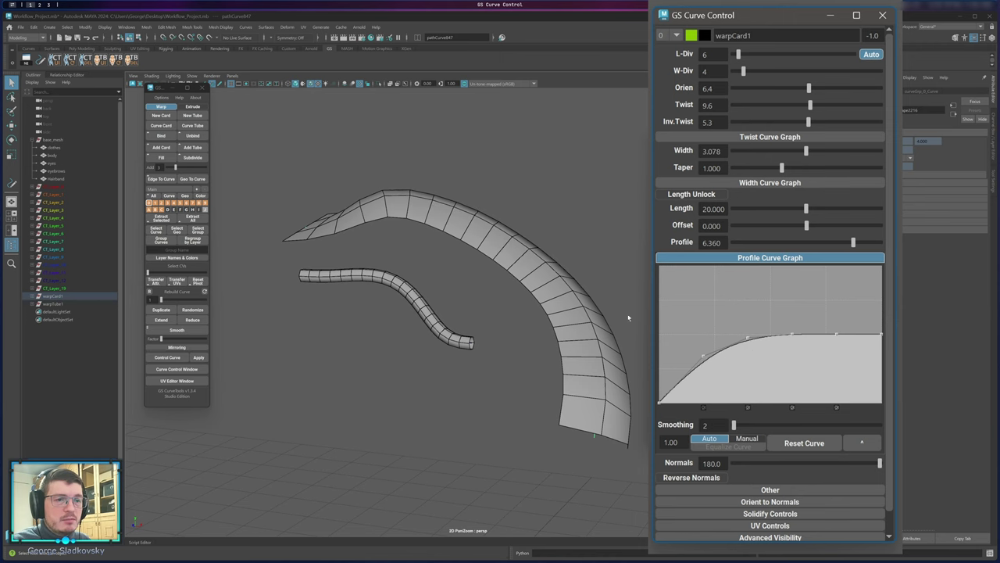
pyautogui.keyDown('alt'); pyautogui.moveTo(629, 318); pyautogui.dragTo(519, 331); pyautogui.keyUp('alt')
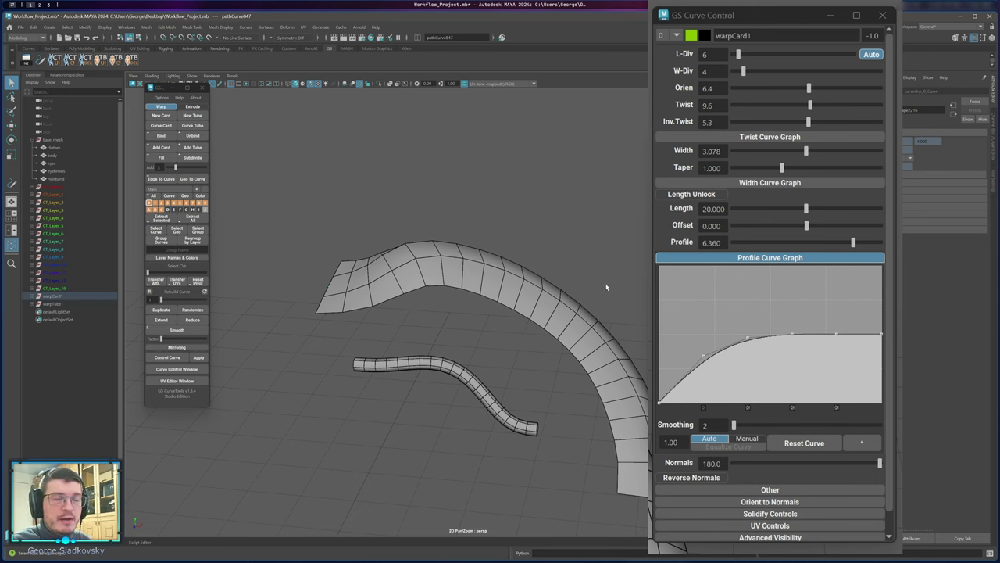
pyautogui.click(742, 258)
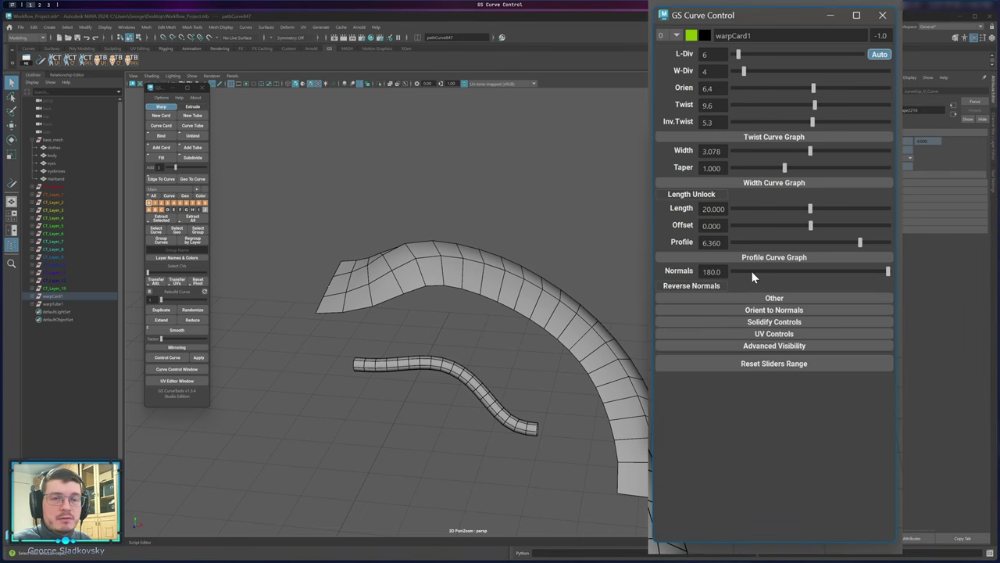
# Lower the warpCard1 Normals value to 1.6 to compare faceted shading, and return it to 180.
pyautogui.scroll(4, 449, 176)
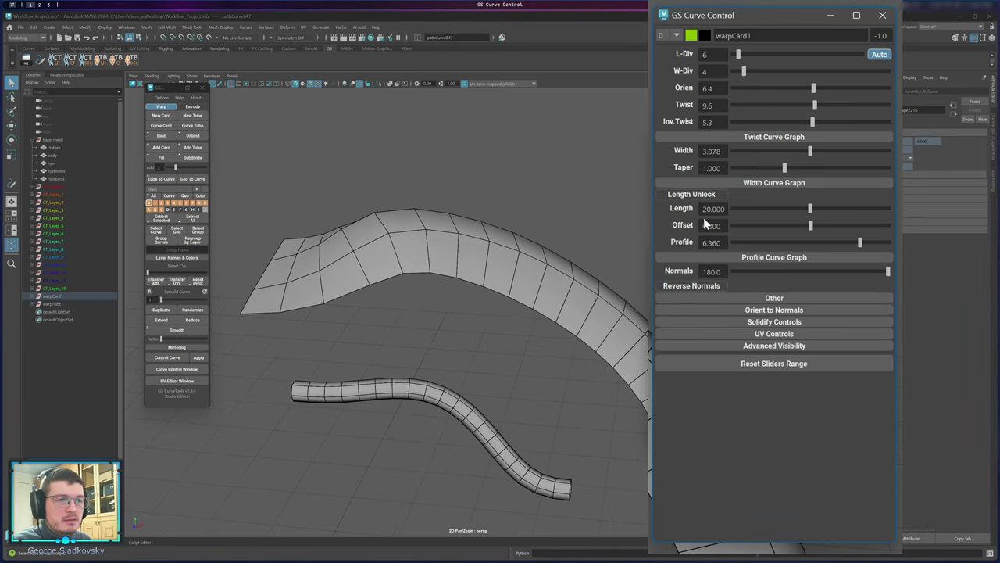
pyautogui.keyDown('alt'); pyautogui.moveTo(344, 133); pyautogui.dragTo(364, 157, button='middle'); pyautogui.keyUp('alt')
pyautogui.moveTo(859, 273); pyautogui.dragTo(755, 270)
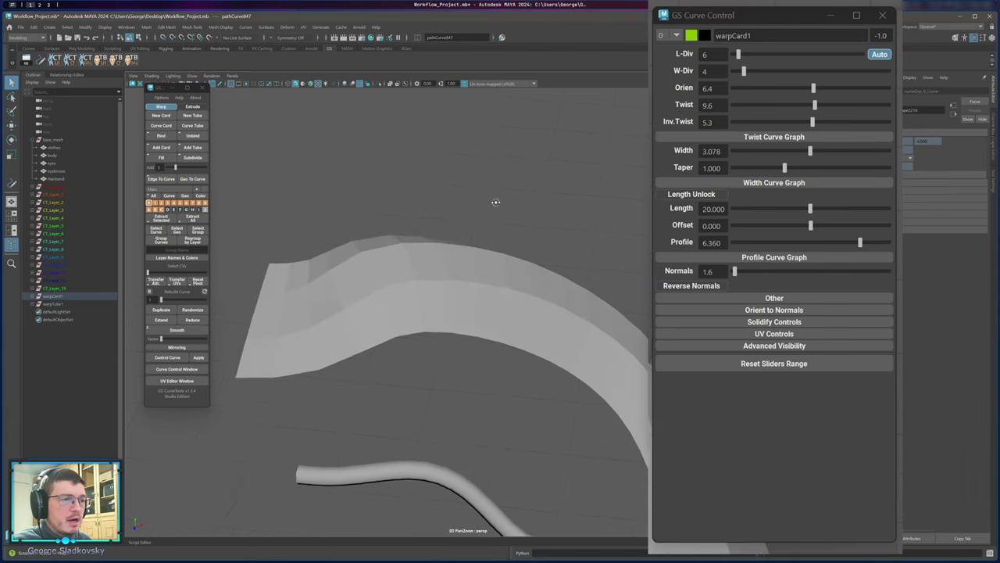
pyautogui.keyDown('alt'); pyautogui.moveTo(495, 203); pyautogui.dragTo(491, 207); pyautogui.keyUp('alt')
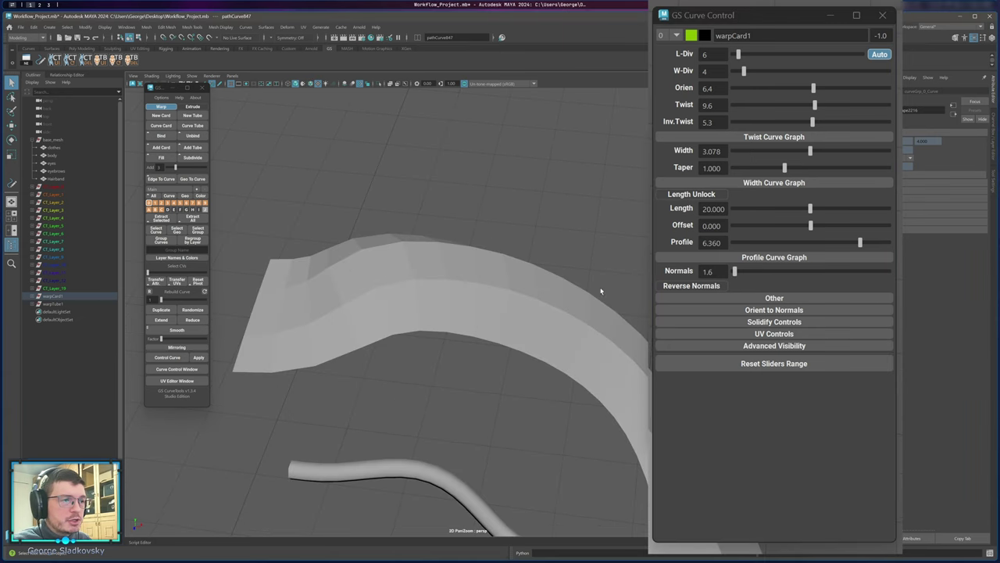
pyautogui.moveTo(735, 275); pyautogui.dragTo(900, 272)
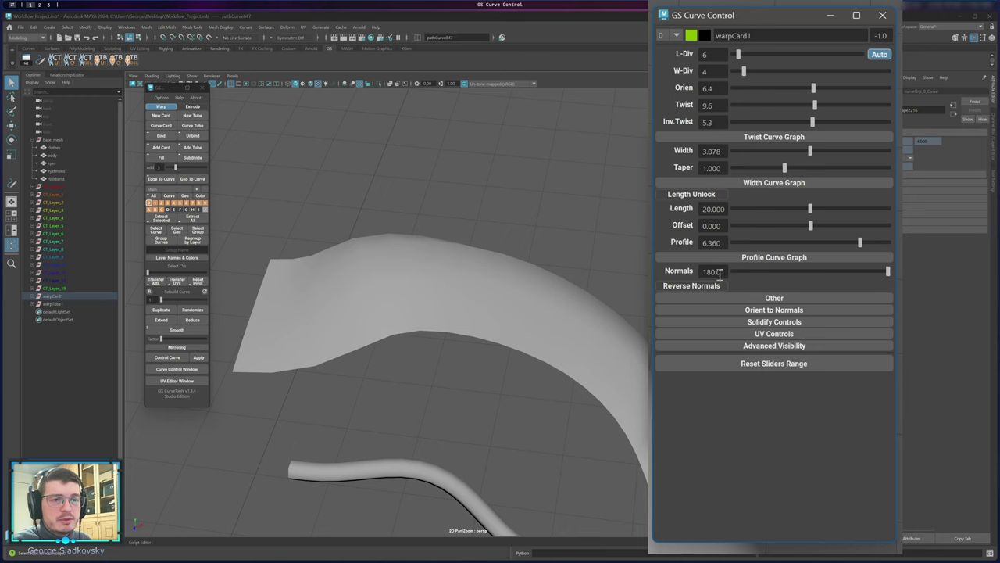
# Reverse the card's normals and turn off two-sided lighting in the viewport.
pyautogui.scroll(-5, 595, 279)
pyautogui.click(703, 290)
pyautogui.keyDown('alt'); pyautogui.moveTo(503, 232); pyautogui.dragTo(438, 187); pyautogui.keyUp('alt')
pyautogui.click(212, 76)
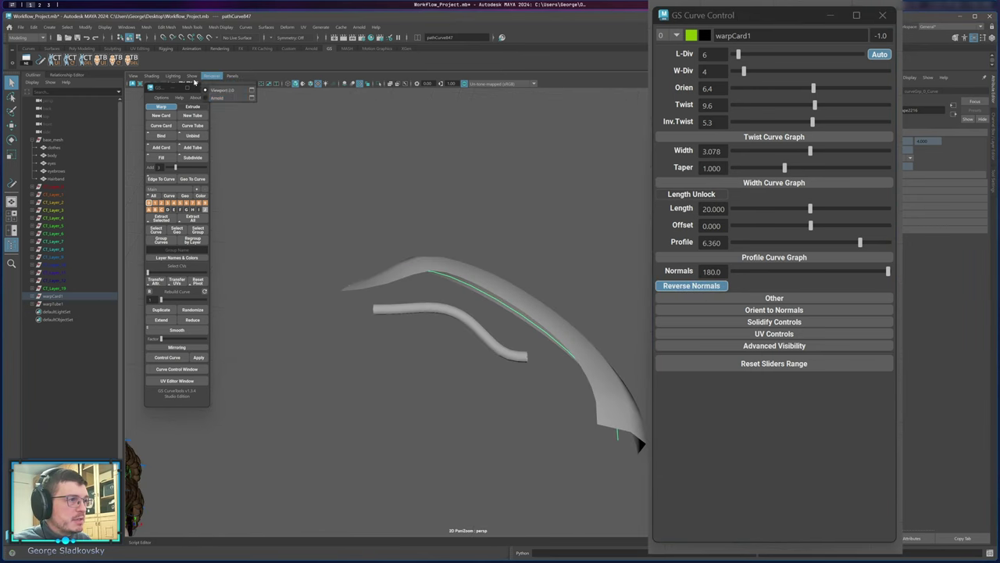
pyautogui.moveTo(176, 76)
pyautogui.click(198, 131)
pyautogui.keyDown('alt'); pyautogui.moveTo(534, 218); pyautogui.dragTo(547, 242); pyautogui.keyUp('alt')
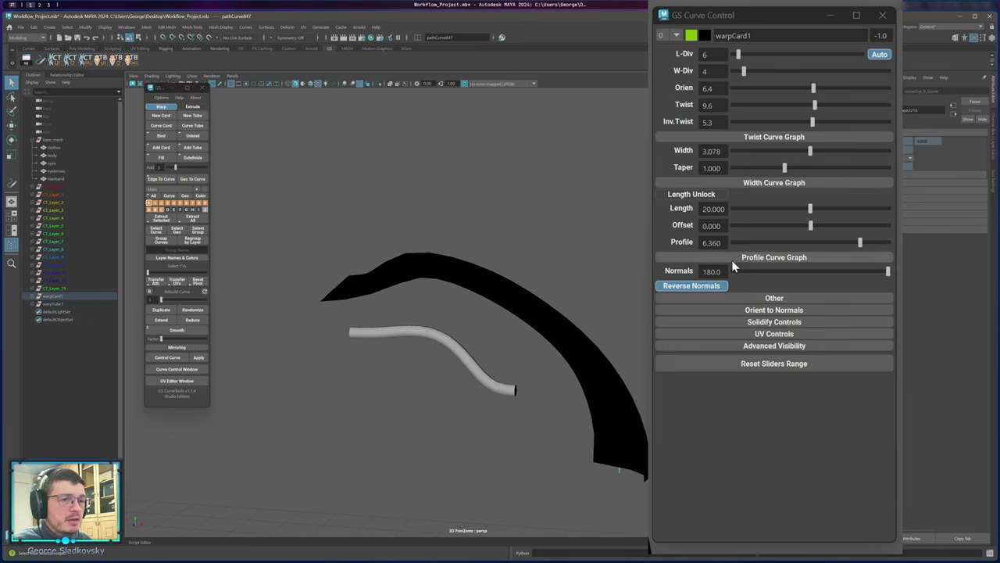
# Toggle the card's reversed normals several times to compare the shading, finishing with the reversal off.
pyautogui.click(719, 281)
pyautogui.click(718, 283)
pyautogui.doubleClick(718, 283)
pyautogui.click(718, 282)
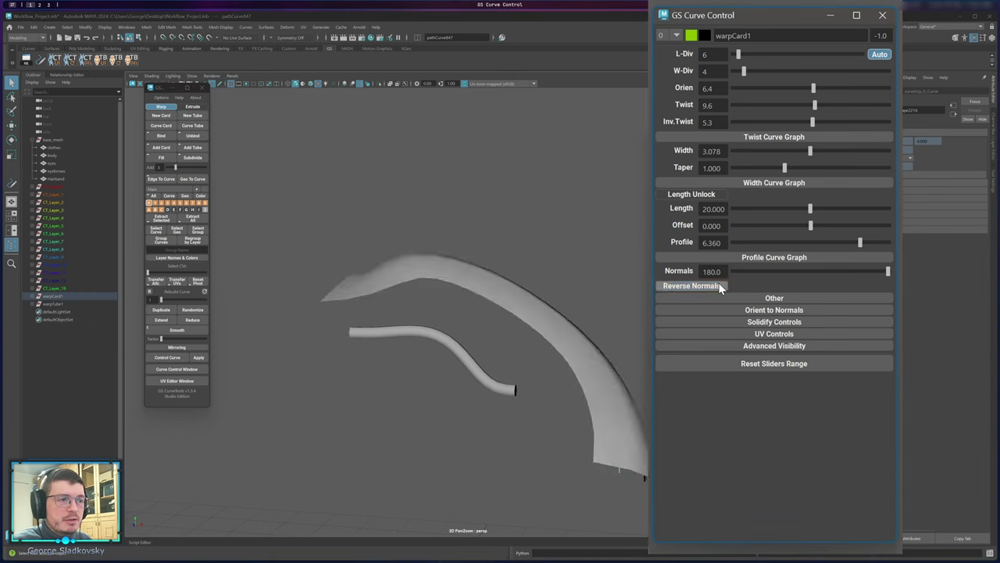
pyautogui.doubleClick(718, 282)
pyautogui.click(719, 283)
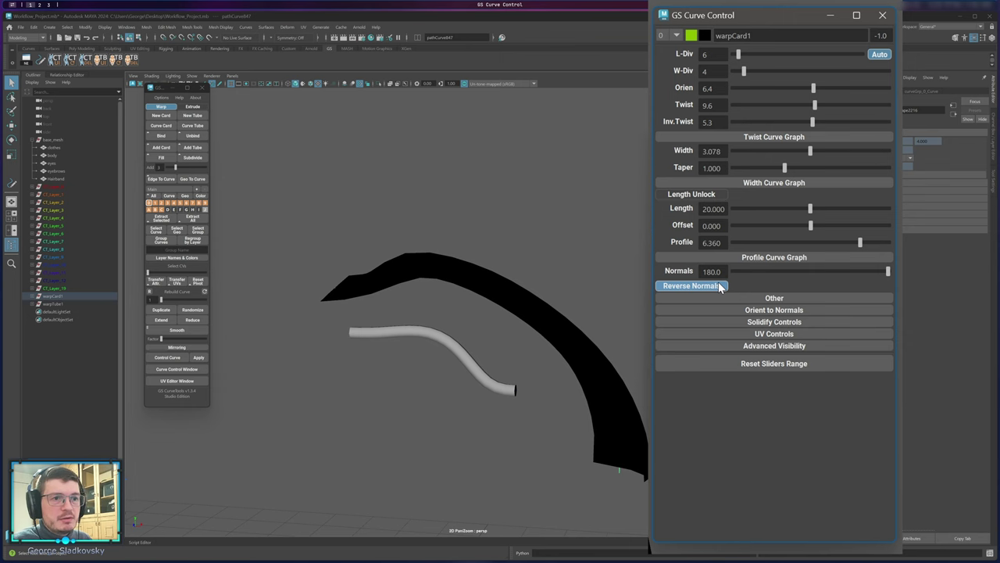
pyautogui.click(718, 282)
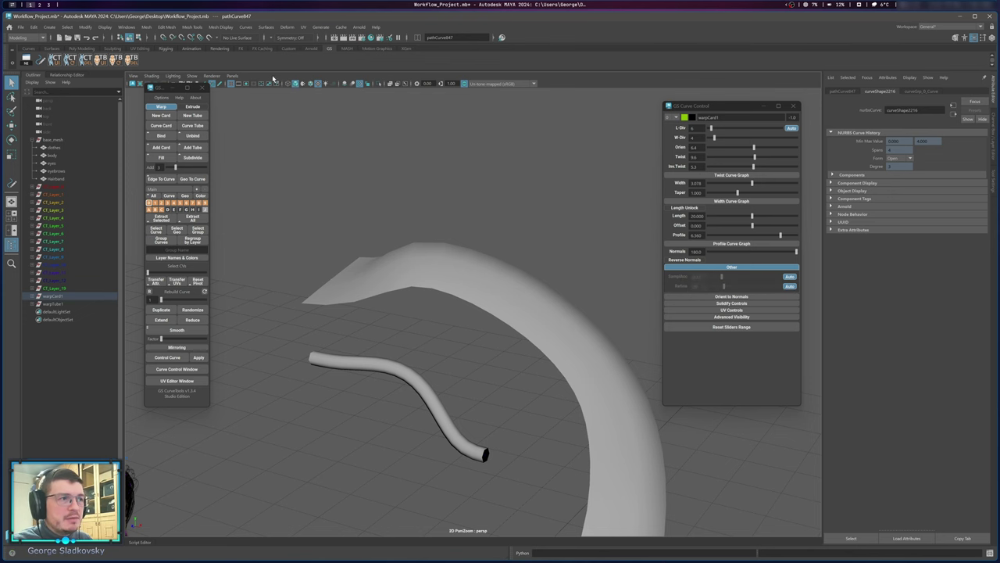
# Overlay the wireframe on the shaded card and examine the greyed-out sliders among its Other settings.
pyautogui.click(310, 84)
pyautogui.moveTo(553, 219)
pyautogui.keyDown('alt'); pyautogui.mouseDown(button='middle')
pyautogui.moveTo(558, 185)
pyautogui.moveTo(549, 203)
pyautogui.moveTo(563, 221)
pyautogui.mouseUp(button='middle'); pyautogui.keyUp('alt')
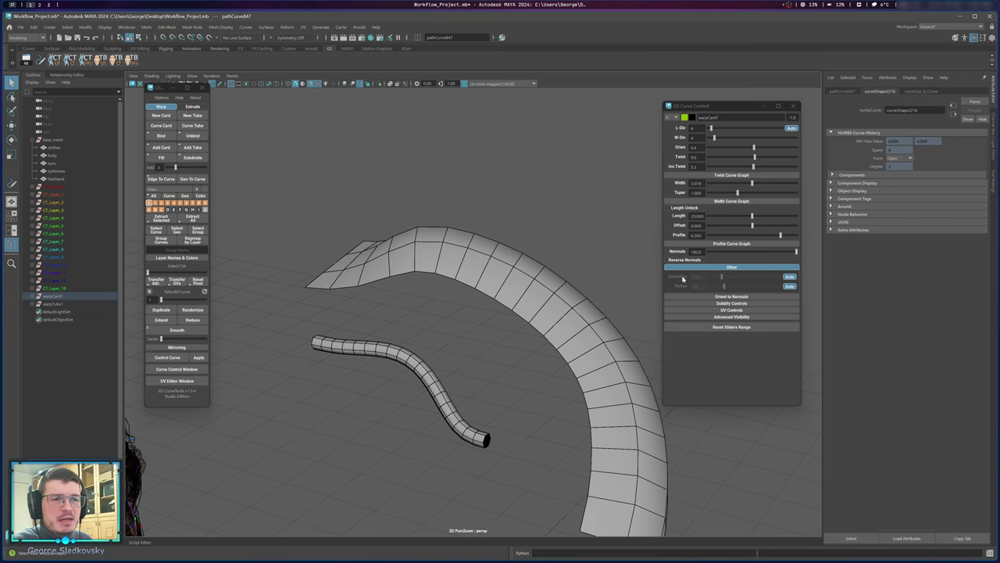
pyautogui.moveTo(682, 279)
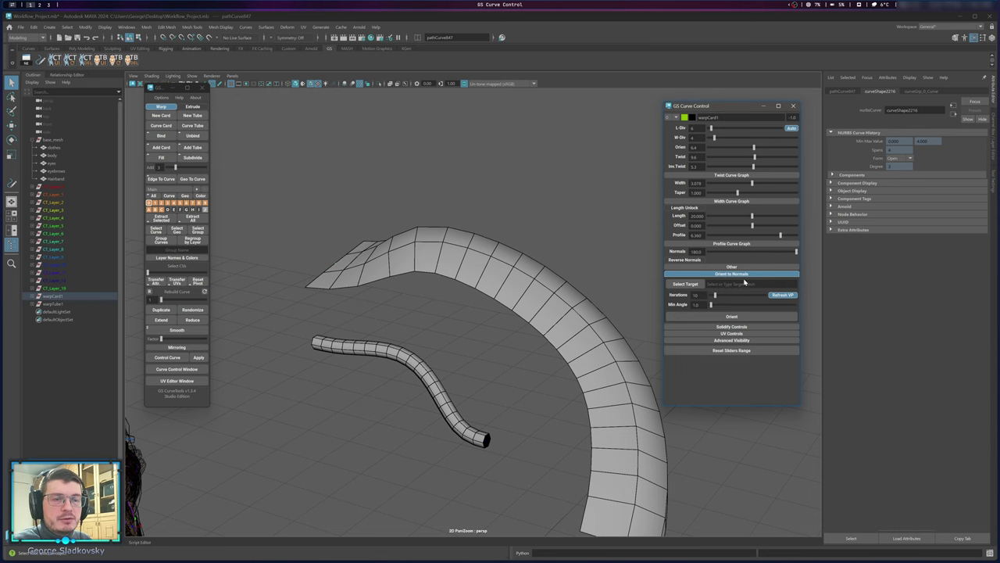
# Turn off the wireframe overlay and select a Detail hair card on the character's head.
pyautogui.keyDown('alt'); pyautogui.moveTo(620, 271); pyautogui.dragTo(445, 276, button='right'); pyautogui.keyUp('alt')
pyautogui.keyDown('alt'); pyautogui.moveTo(445, 275); pyautogui.dragTo(565, 233, button='middle'); pyautogui.keyUp('alt')
pyautogui.moveTo(717, 110); pyautogui.dragTo(730, 111)
pyautogui.moveTo(442, 278)
pyautogui.keyDown('alt'); pyautogui.mouseDown(button='middle')
pyautogui.moveTo(524, 220)
pyautogui.moveTo(492, 216)
pyautogui.moveTo(515, 229)
pyautogui.mouseUp(button='middle'); pyautogui.keyUp('alt')
pyautogui.click(524, 220)
pyautogui.scroll(3, 441, 241)
pyautogui.click(311, 83)
pyautogui.scroll(-3, 492, 216)
pyautogui.keyDown('alt'); pyautogui.moveTo(515, 230); pyautogui.dragTo(447, 265); pyautogui.keyUp('alt')
pyautogui.click(429, 275)
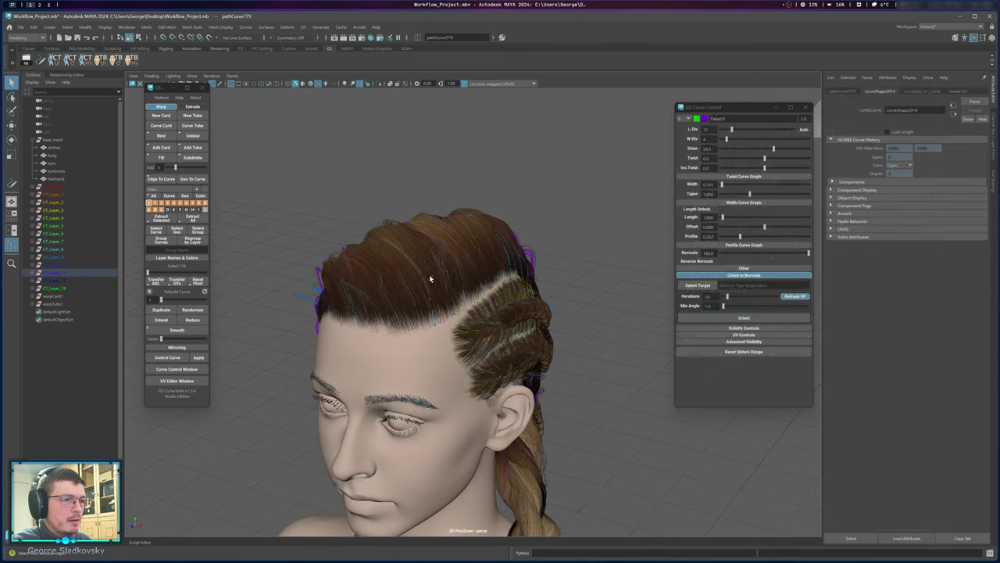
# Hide the other hair layers so that only the main top hair cards of layer 1 are shown.
pyautogui.keyDown('alt'); pyautogui.moveTo(434, 310); pyautogui.dragTo(193, 205); pyautogui.keyUp('alt')
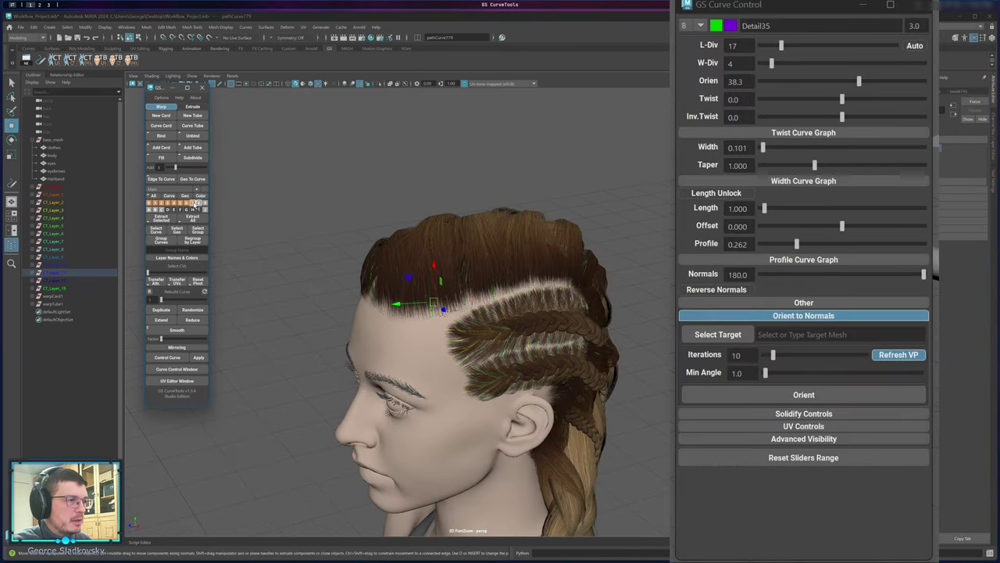
pyautogui.click(171, 203)
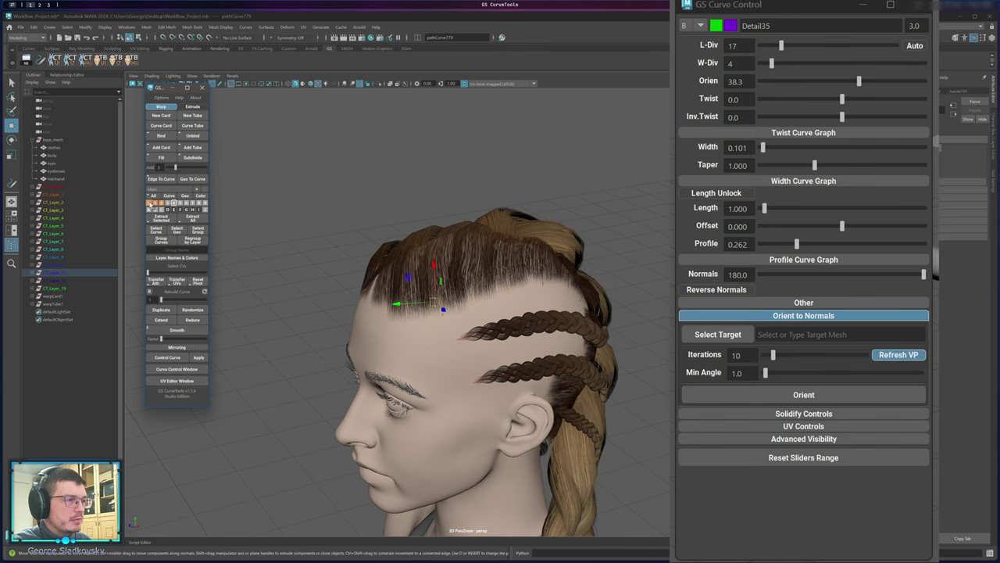
pyautogui.click(150, 203)
pyautogui.keyDown('alt'); pyautogui.moveTo(280, 232); pyautogui.dragTo(398, 240, button='right'); pyautogui.keyUp('alt')
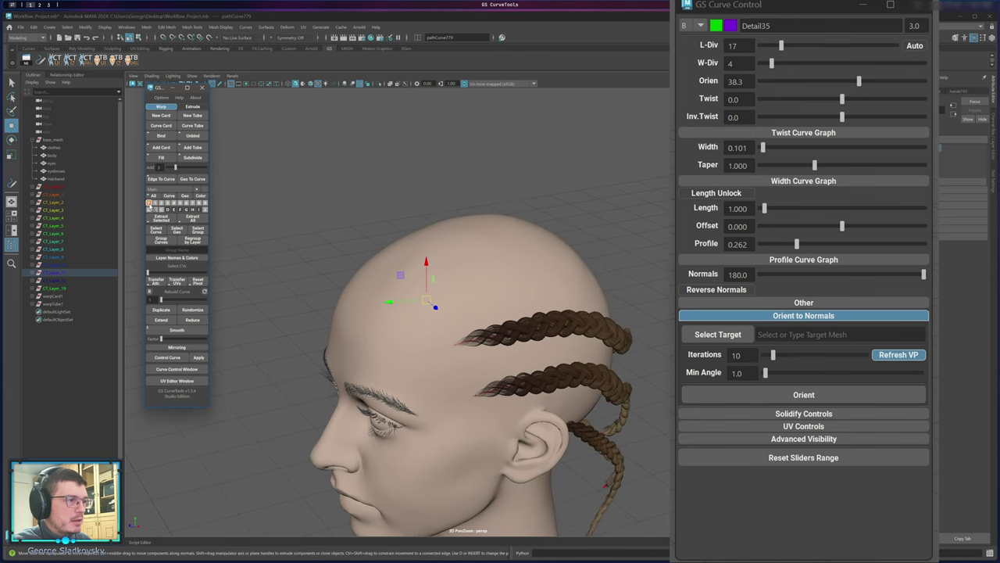
pyautogui.click(150, 205)
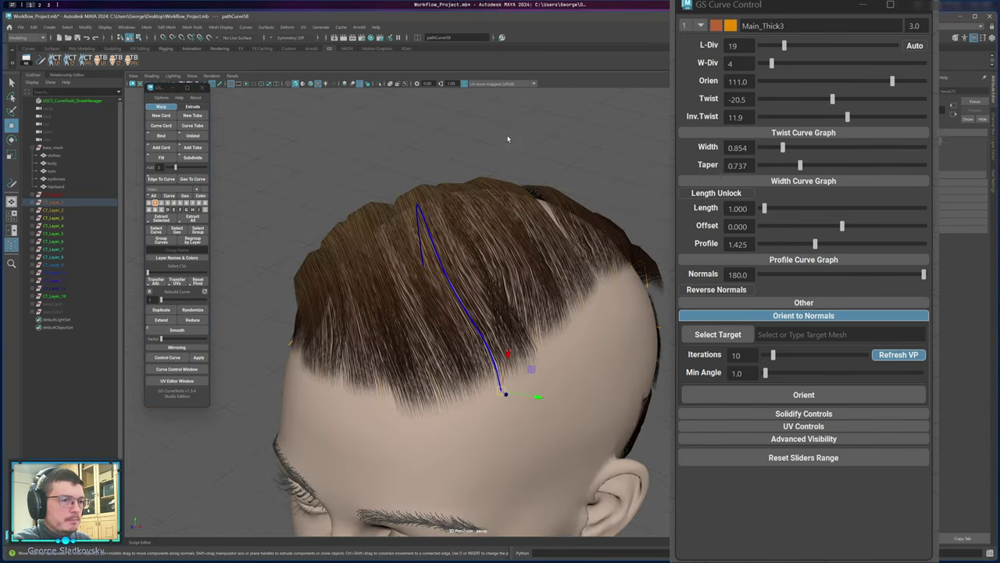
# Move the Main_Thick3 hair curve upward off the scalp and undo the move.
pyautogui.scroll(-4, 508, 188)
pyautogui.click(508, 210)
pyautogui.scroll(3, 517, 216)
pyautogui.keyDown('alt'); pyautogui.moveTo(518, 216); pyautogui.dragTo(440, 245); pyautogui.keyUp('alt')
pyautogui.click(435, 223)
pyautogui.moveTo(469, 340); pyautogui.dragTo(457, 253)
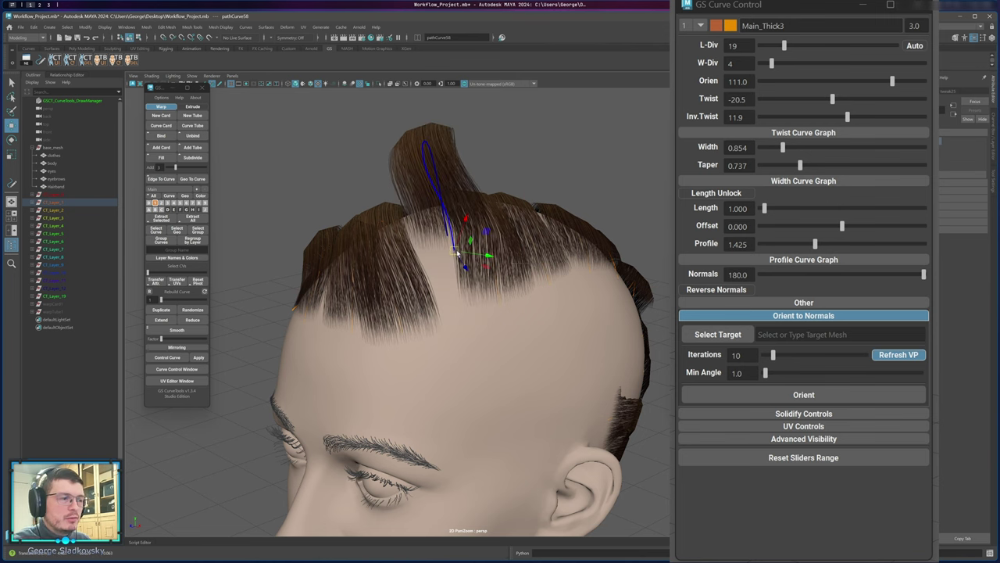
pyautogui.hotkey('ctrl', 'z')
# Select all the top hair cards, change their orientation so they stand up from the scalp, and deselect them.
pyautogui.moveTo(300, 174); pyautogui.dragTo(632, 335)
pyautogui.moveTo(867, 81); pyautogui.dragTo(861, 81)
pyautogui.click(439, 365)
pyautogui.keyDown('alt'); pyautogui.moveTo(438, 365); pyautogui.dragTo(450, 294, button='right'); pyautogui.keyUp('alt')
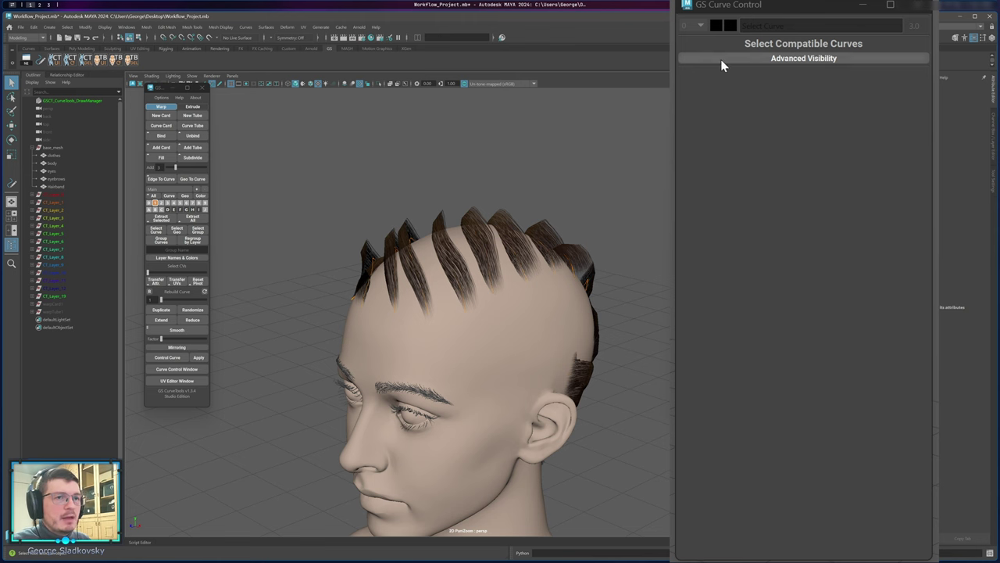
# Set the body mesh as the Orient to Normals target.
pyautogui.click(53, 163)
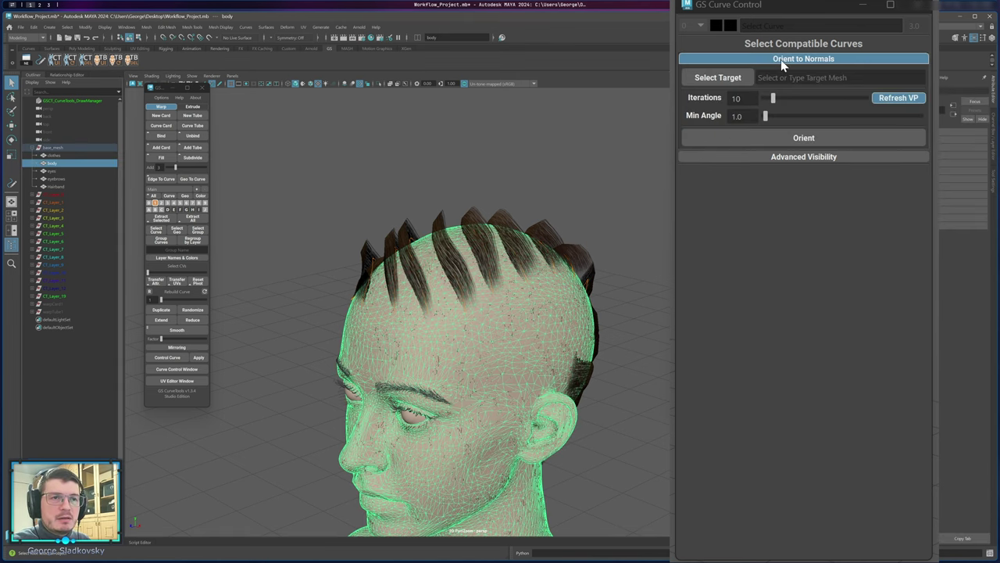
pyautogui.click(777, 8)
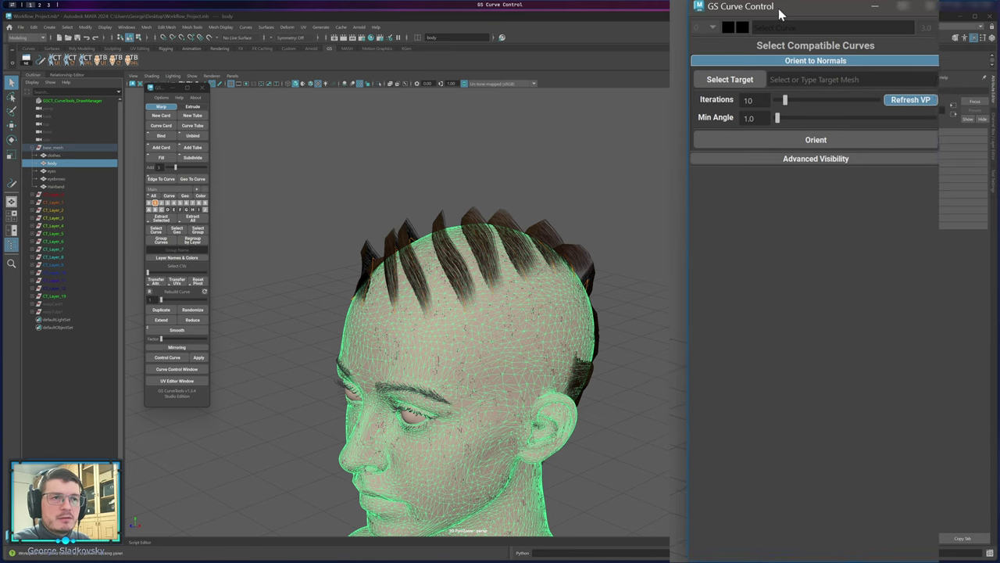
pyautogui.click(733, 78)
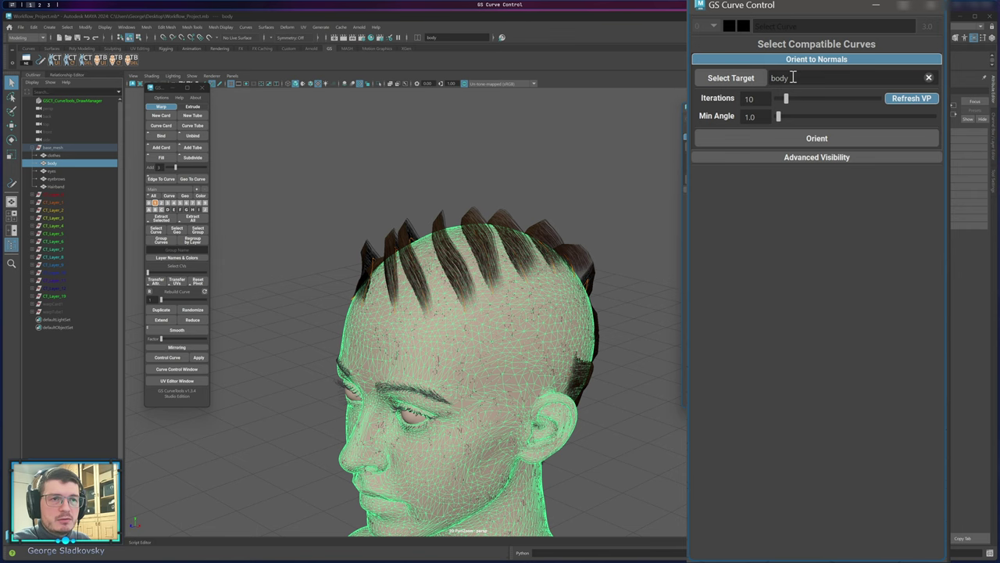
# Select the top hair cards and orient them to the body's normals with 10 iterations and a minimum angle of 1.0.
pyautogui.click(384, 165)
pyautogui.moveTo(280, 155); pyautogui.dragTo(631, 324)
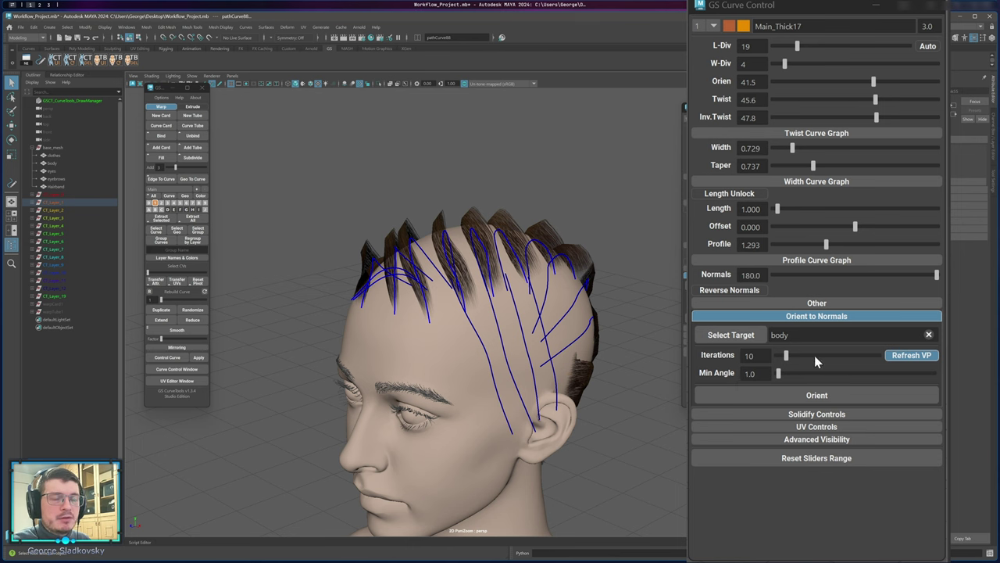
pyautogui.click(796, 395)
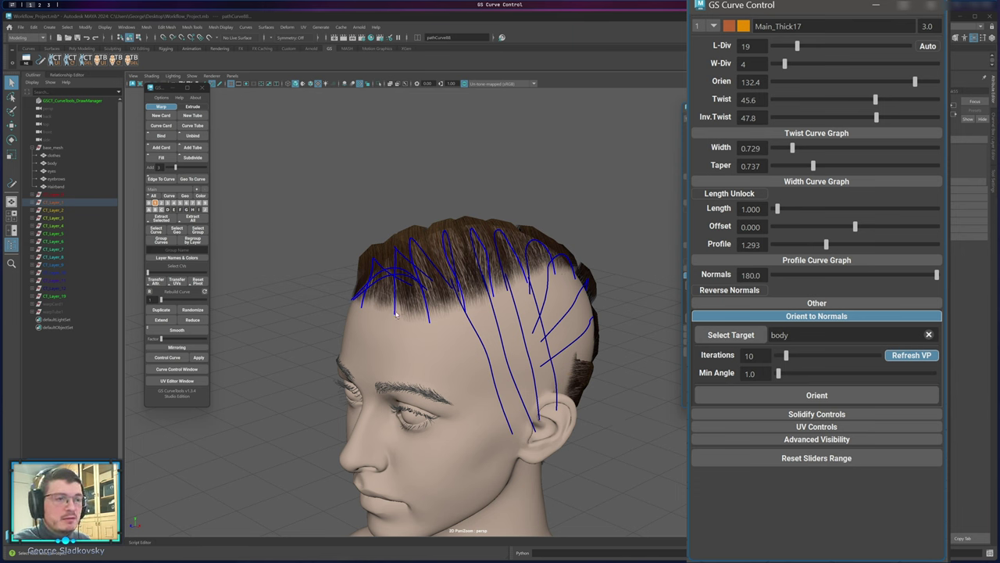
pyautogui.keyDown('alt'); pyautogui.moveTo(487, 454); pyautogui.dragTo(487, 475, button='middle'); pyautogui.keyUp('alt')
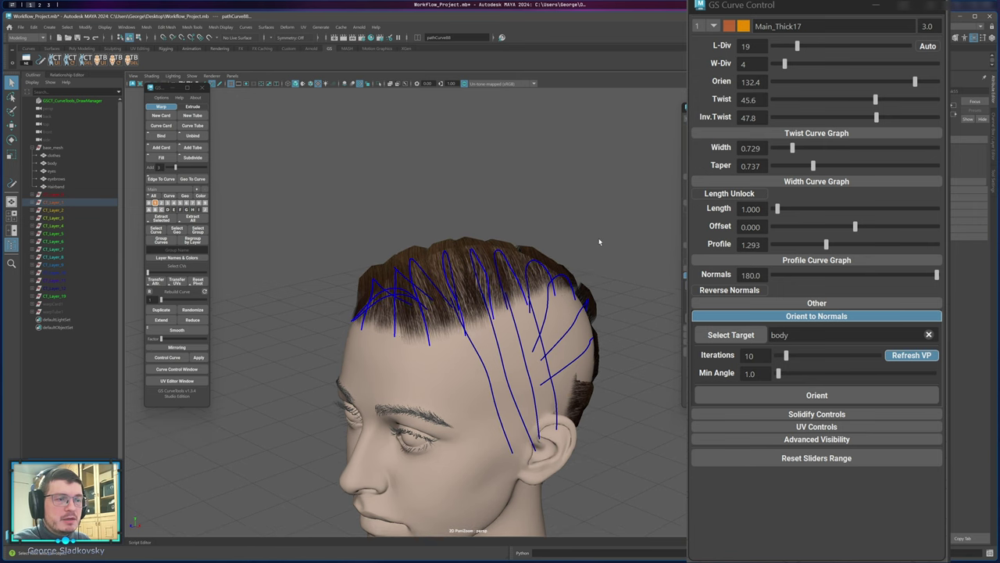
# Examine the oriented hair cards from several sides of the head, reselecting them to view their curves.
pyautogui.click(601, 249)
pyautogui.moveTo(600, 250)
pyautogui.keyDown('alt'); pyautogui.mouseDown()
pyautogui.moveTo(503, 260)
pyautogui.moveTo(601, 261)
pyautogui.mouseUp(); pyautogui.keyUp('alt')
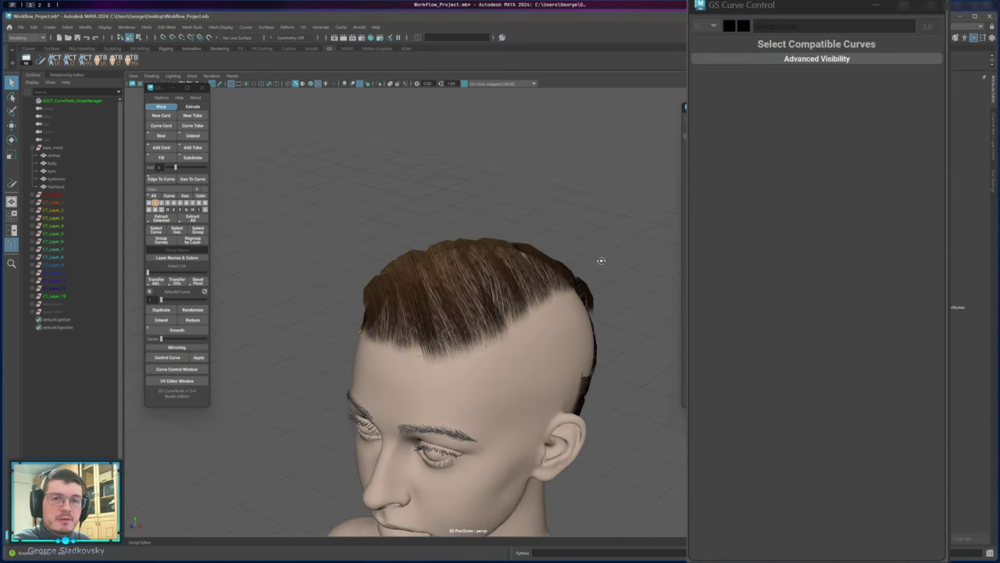
pyautogui.keyDown('alt'); pyautogui.moveTo(535, 282); pyautogui.dragTo(387, 297); pyautogui.keyUp('alt')
pyautogui.keyDown('alt'); pyautogui.moveTo(550, 280); pyautogui.dragTo(560, 313); pyautogui.keyUp('alt')
pyautogui.keyDown('alt'); pyautogui.moveTo(471, 291); pyautogui.dragTo(614, 259); pyautogui.keyUp('alt')
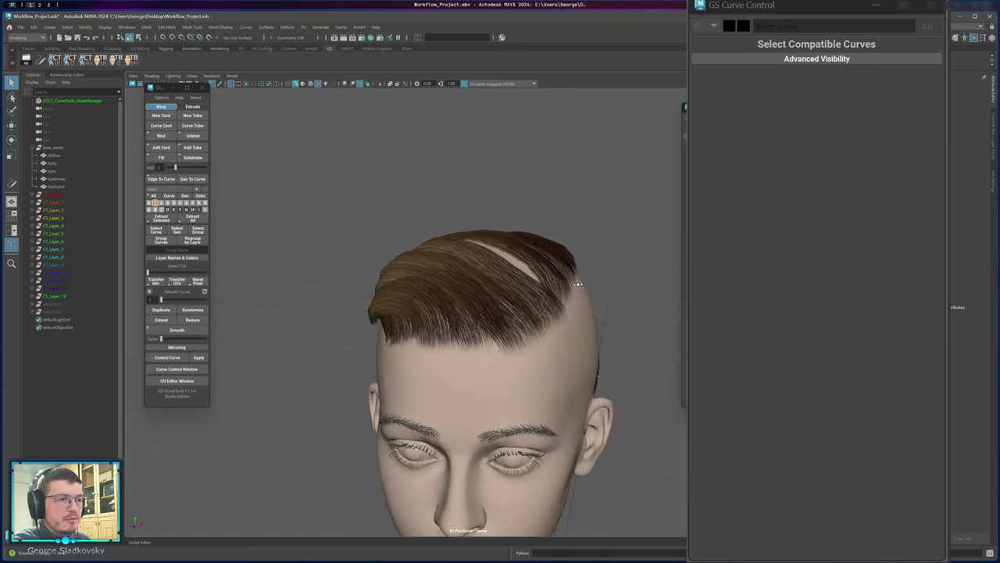
pyautogui.moveTo(393, 193); pyautogui.dragTo(590, 312)
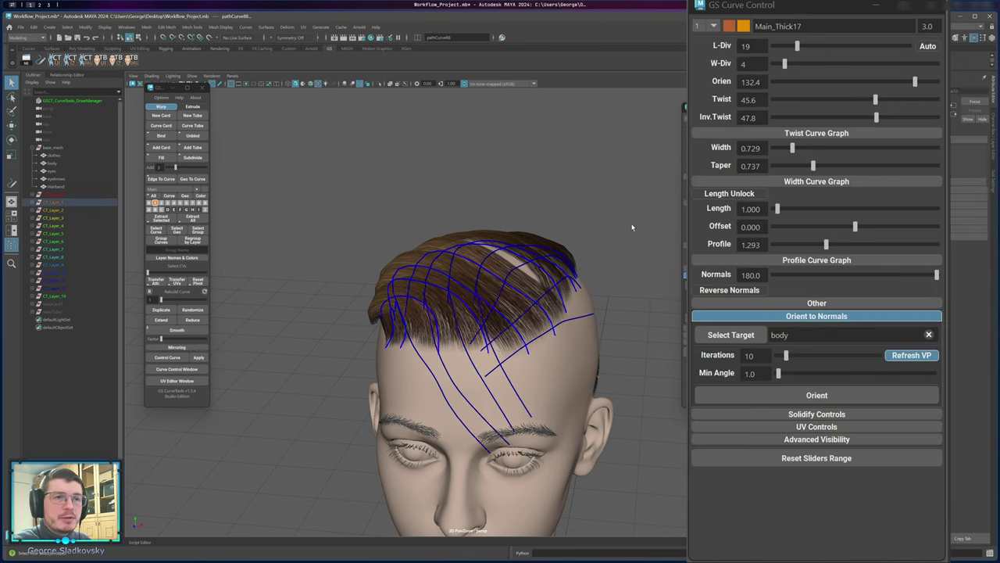
pyautogui.keyDown('alt'); pyautogui.moveTo(632, 226); pyautogui.dragTo(599, 219); pyautogui.keyUp('alt')
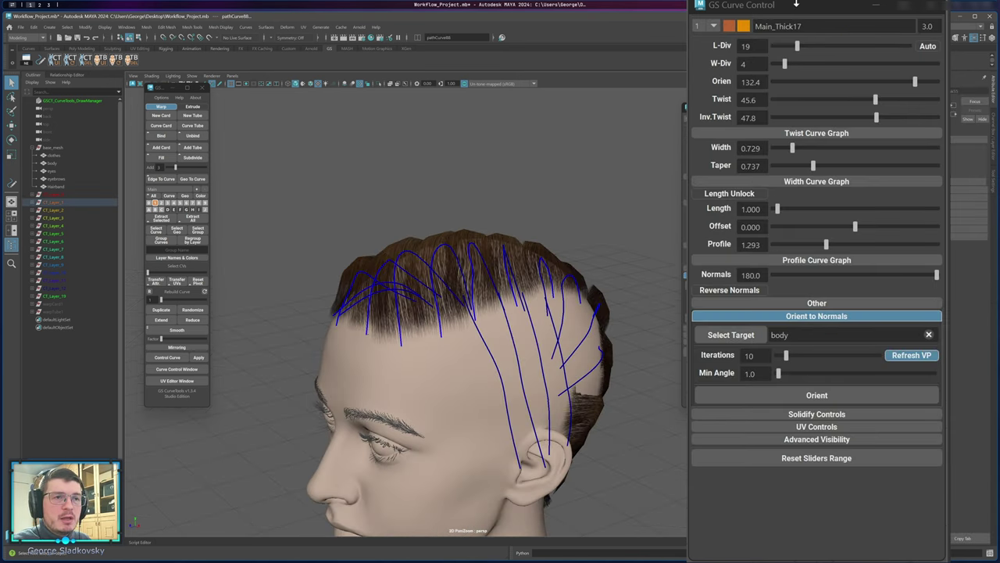
pyautogui.click(379, 184)
pyautogui.moveTo(378, 184); pyautogui.dragTo(500, 281)
pyautogui.click(311, 190)
pyautogui.moveTo(311, 190); pyautogui.dragTo(632, 339)
pyautogui.click(399, 141)
# Reassign the body mesh as the Orient to Normals target and try a minimum angle of 5 before restoring 1.
pyautogui.click(75, 162)
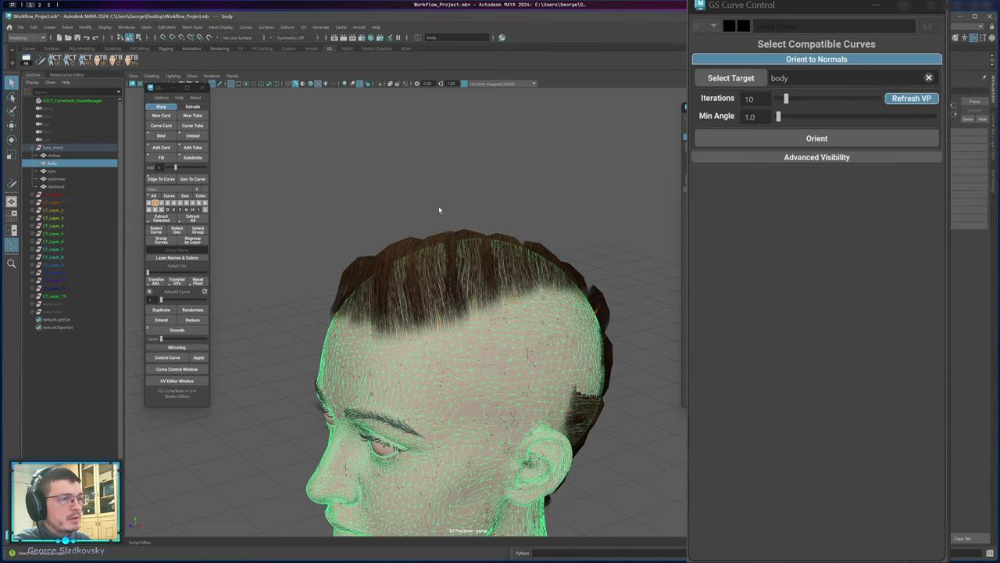
pyautogui.click(723, 82)
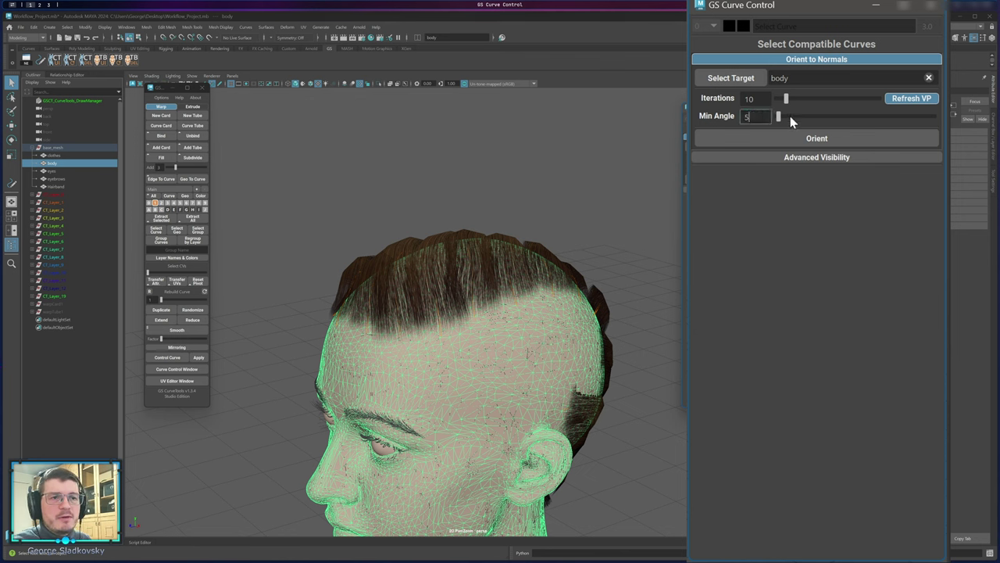
pyautogui.press('Return')
pyautogui.doubleClick(757, 118)
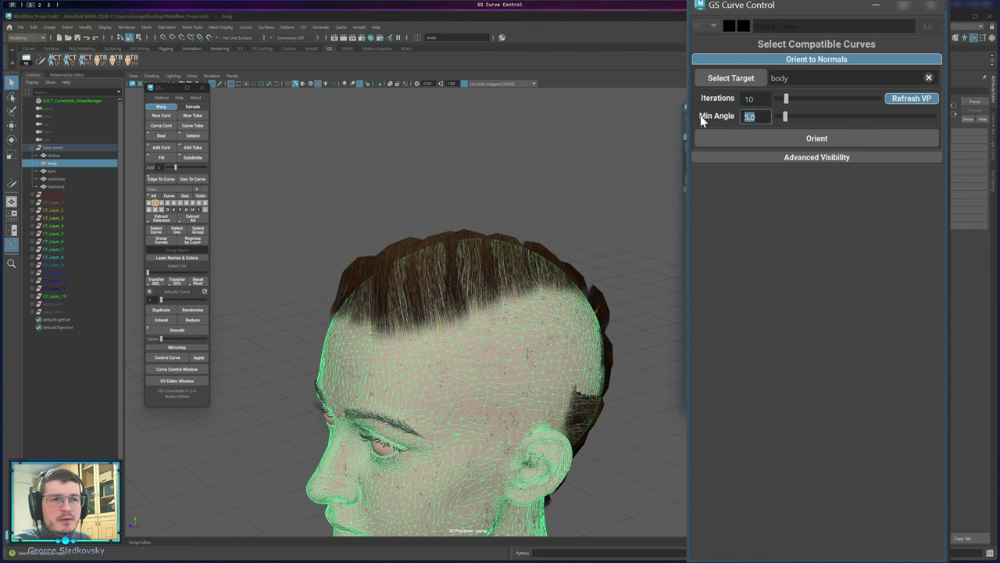
pyautogui.write('1')
pyautogui.press('Return')
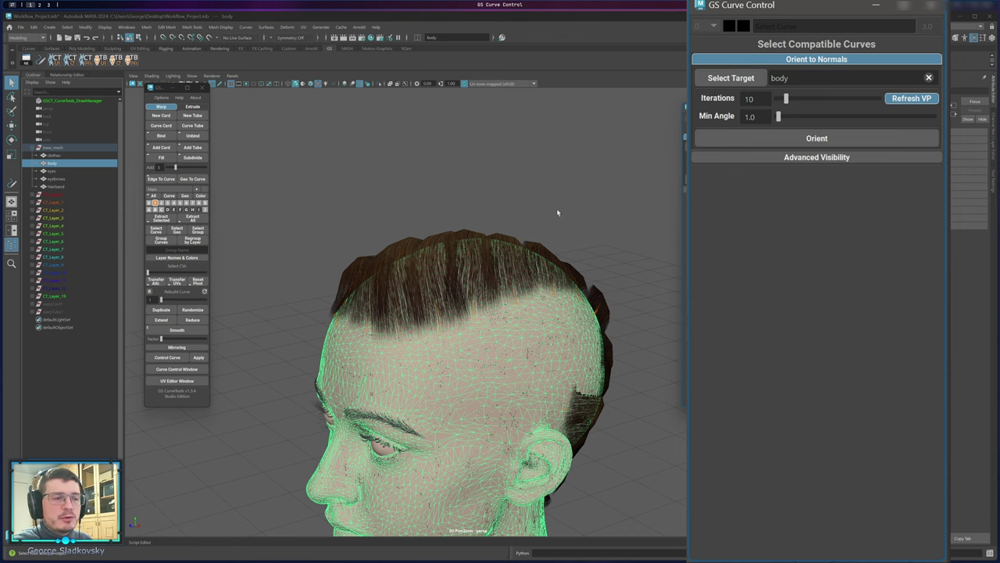
pyautogui.click(522, 230)
pyautogui.moveTo(319, 208); pyautogui.dragTo(615, 290)
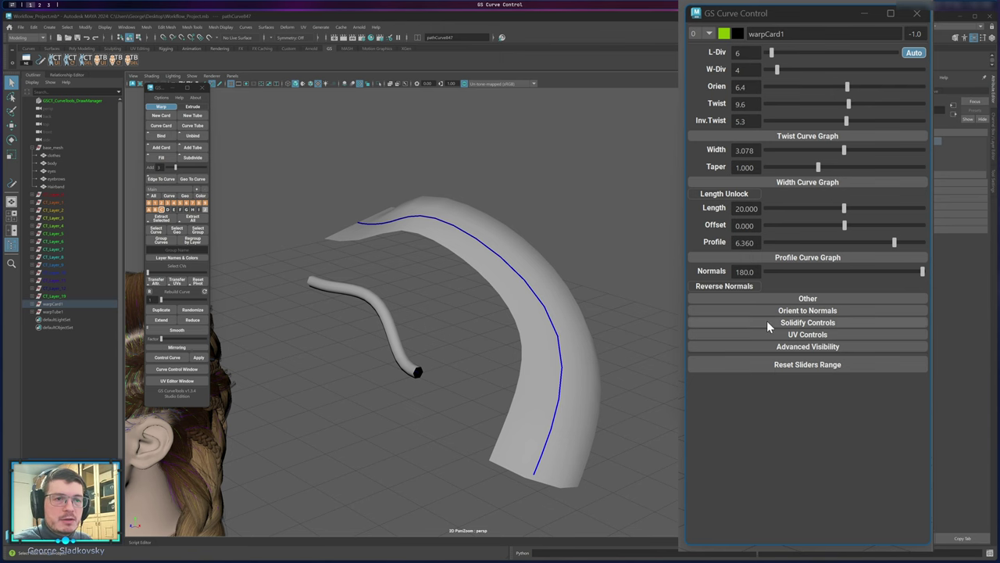
# Open the Solidify controls for the large warp card and solidify it into a thick strip.
pyautogui.click(768, 324)
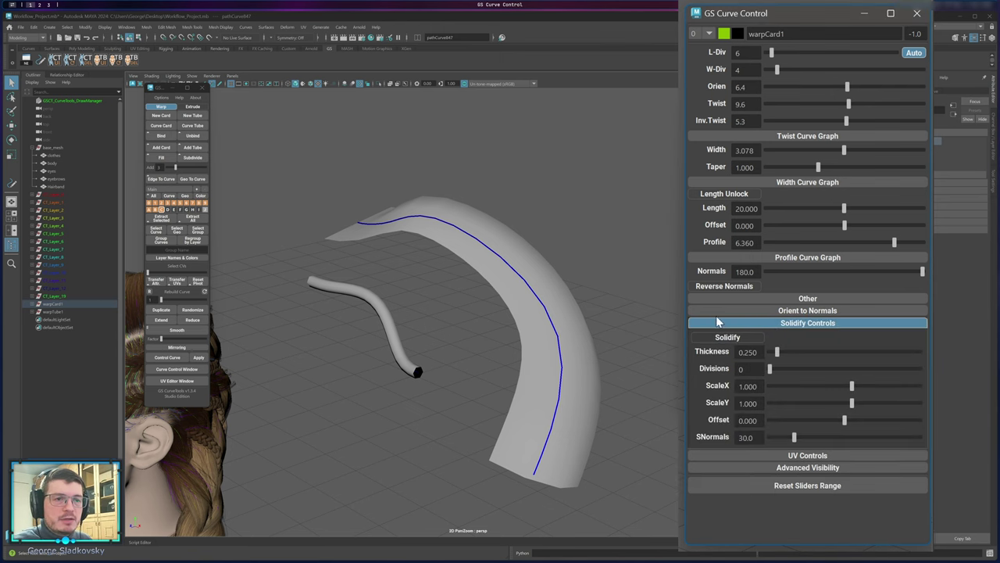
pyautogui.keyDown('alt'); pyautogui.moveTo(563, 234); pyautogui.dragTo(539, 252); pyautogui.keyUp('alt')
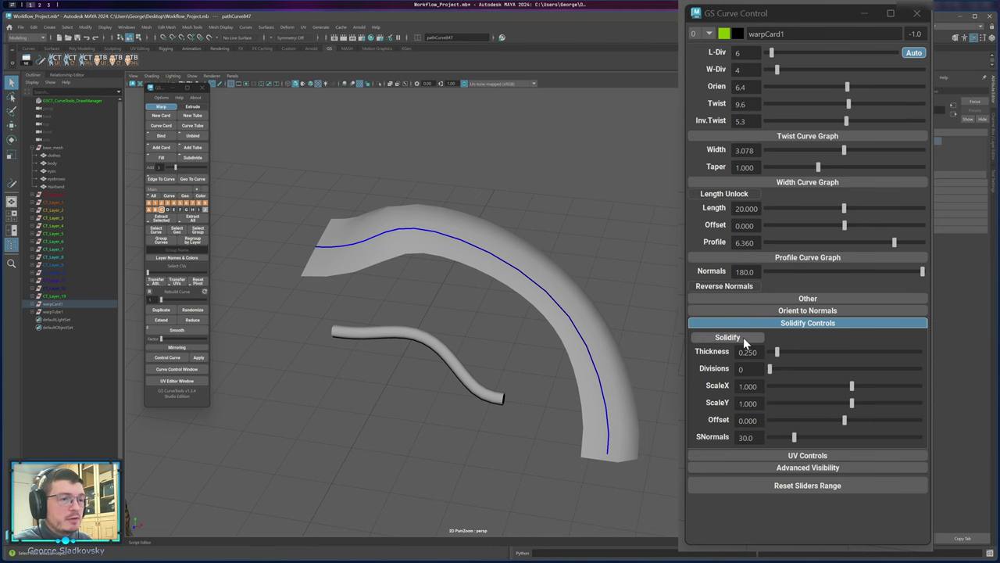
pyautogui.click(743, 337)
pyautogui.keyDown('alt'); pyautogui.moveTo(453, 242); pyautogui.dragTo(469, 281, button='middle'); pyautogui.keyUp('alt')
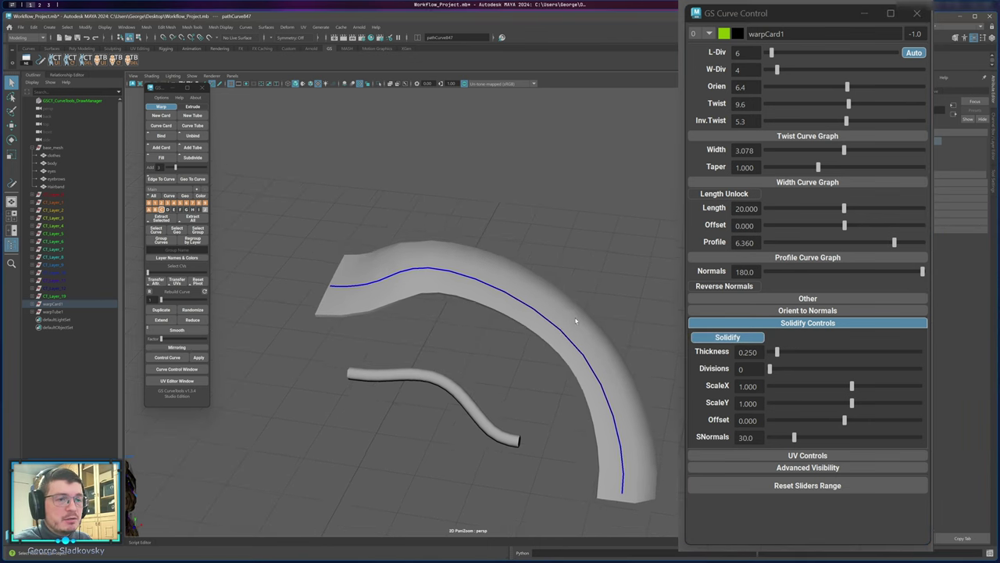
pyautogui.scroll(3, 469, 289)
pyautogui.keyDown('alt'); pyautogui.moveTo(469, 290); pyautogui.dragTo(438, 212); pyautogui.keyUp('alt')
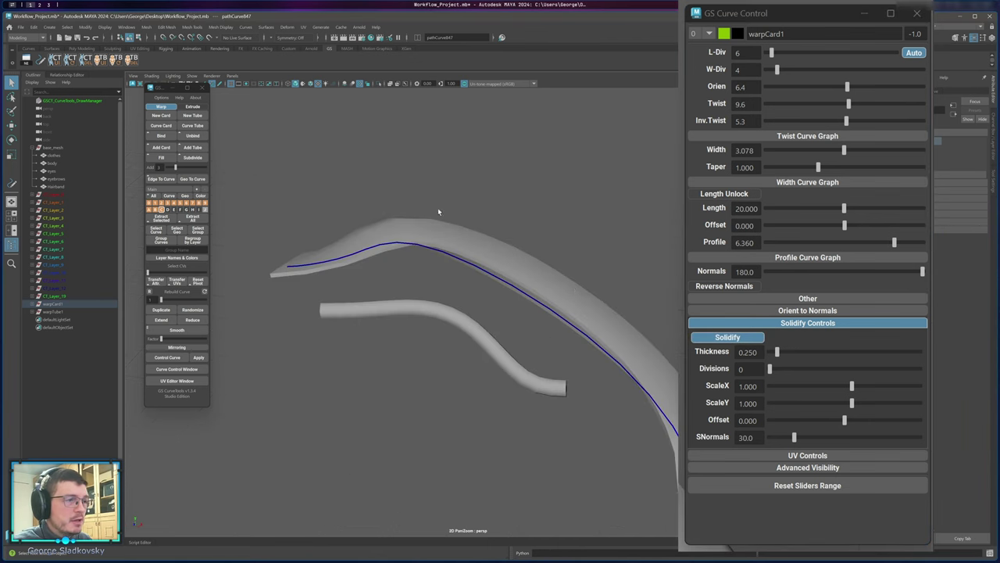
# Display the wireframe over the shaded geometry and frame the solidified card's edge.
pyautogui.click(311, 83)
pyautogui.keyDown('alt'); pyautogui.moveTo(367, 165); pyautogui.dragTo(454, 194, button='middle'); pyautogui.keyUp('alt')
pyautogui.scroll(2, 423, 234)
pyautogui.keyDown('alt'); pyautogui.moveTo(396, 268); pyautogui.dragTo(280, 222, button='middle'); pyautogui.keyUp('alt')
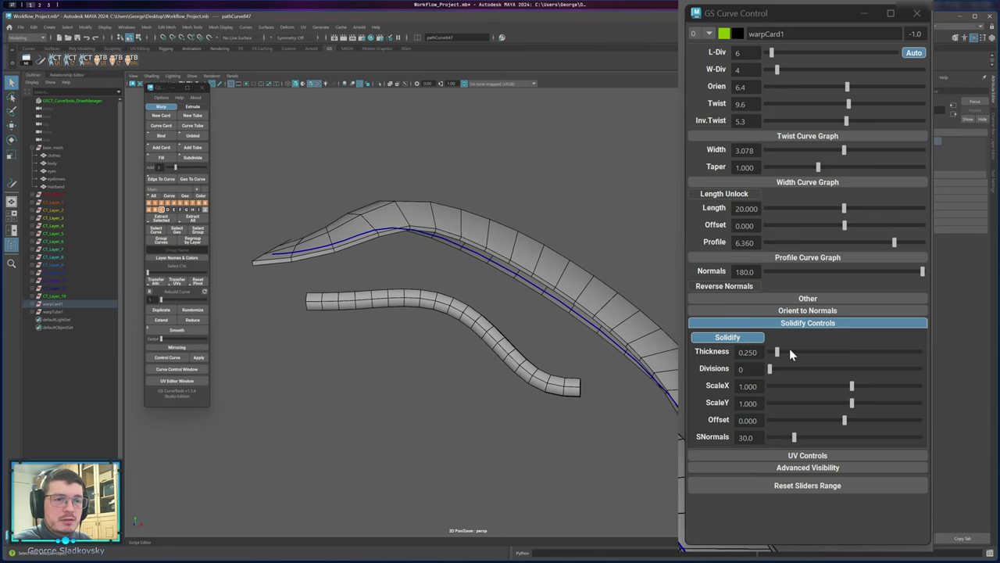
# Switch Solidify off and back on to compare the flat and thick card from below and the side.
pyautogui.click(741, 341)
pyautogui.keyDown('alt'); pyautogui.moveTo(442, 264); pyautogui.dragTo(446, 217); pyautogui.keyUp('alt')
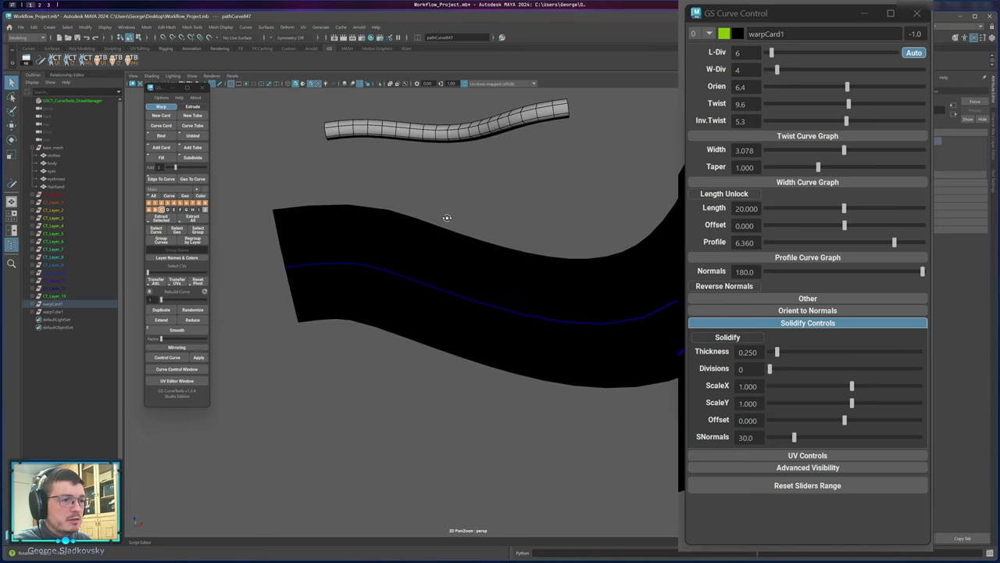
pyautogui.click(728, 336)
pyautogui.keyDown('alt'); pyautogui.moveTo(590, 249); pyautogui.dragTo(592, 283); pyautogui.keyUp('alt')
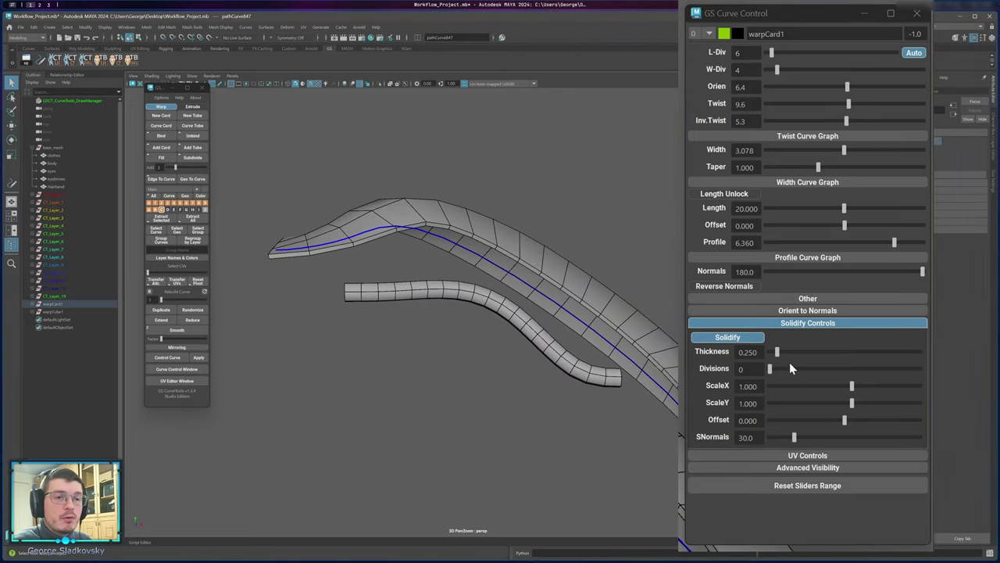
# Set the card's solidify thickness to 1.528, divisions to 2, ScaleX to 0.432, ScaleY to 0.617, offset to 0.173 and SNormals to 42.2.
pyautogui.moveTo(780, 351); pyautogui.dragTo(815, 351)
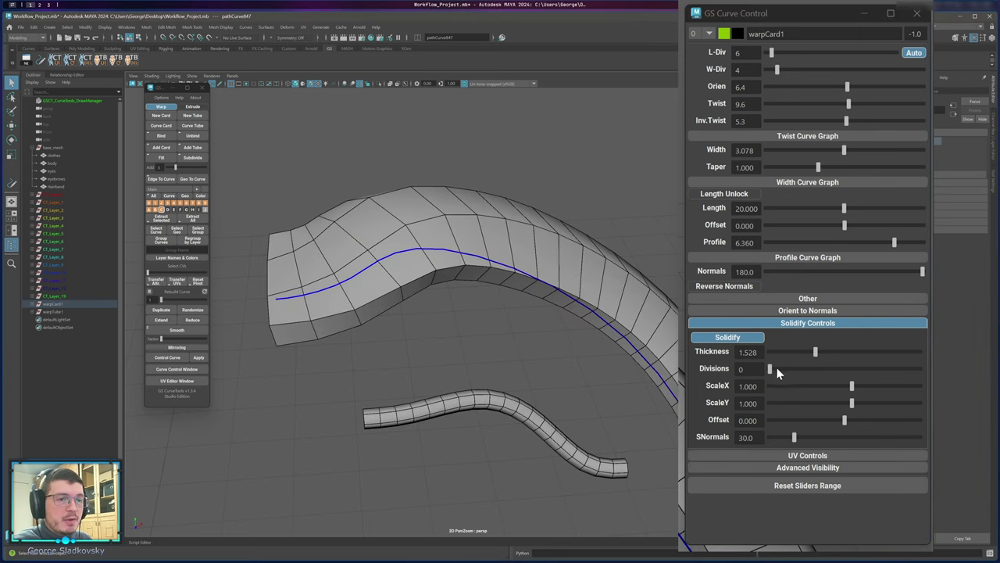
pyautogui.moveTo(770, 368); pyautogui.dragTo(800, 369)
pyautogui.moveTo(852, 385); pyautogui.dragTo(857, 421)
pyautogui.moveTo(794, 438)
pyautogui.mouseDown()
pyautogui.moveTo(855, 438)
pyautogui.moveTo(785, 438)
pyautogui.moveTo(835, 438)
pyautogui.moveTo(805, 437)
pyautogui.mouseUp()
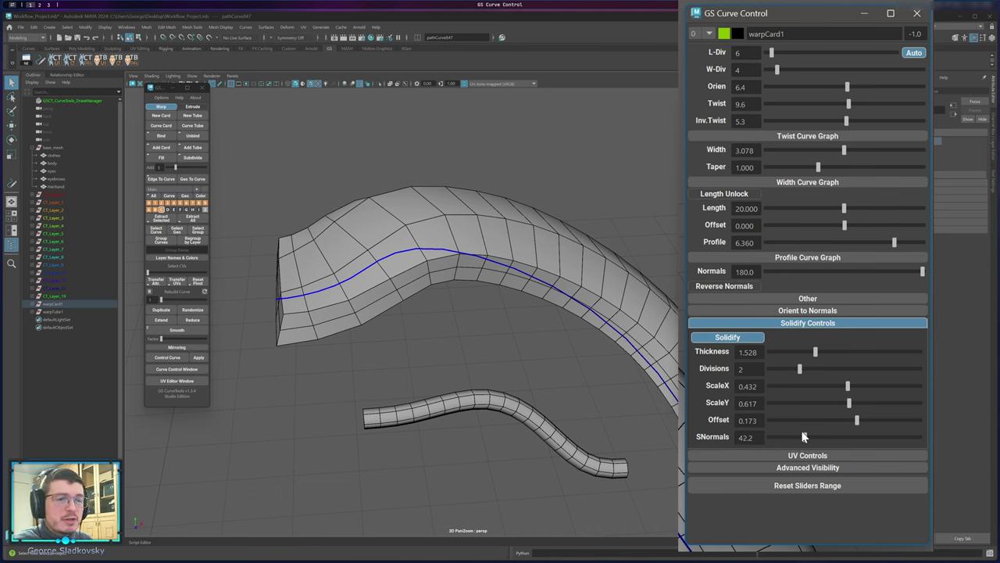
# Toggle Solidify repeatedly to compare the card with and without the adjusted thickness settings.
pyautogui.click(727, 338)
pyautogui.click(726, 338)
pyautogui.click(727, 337)
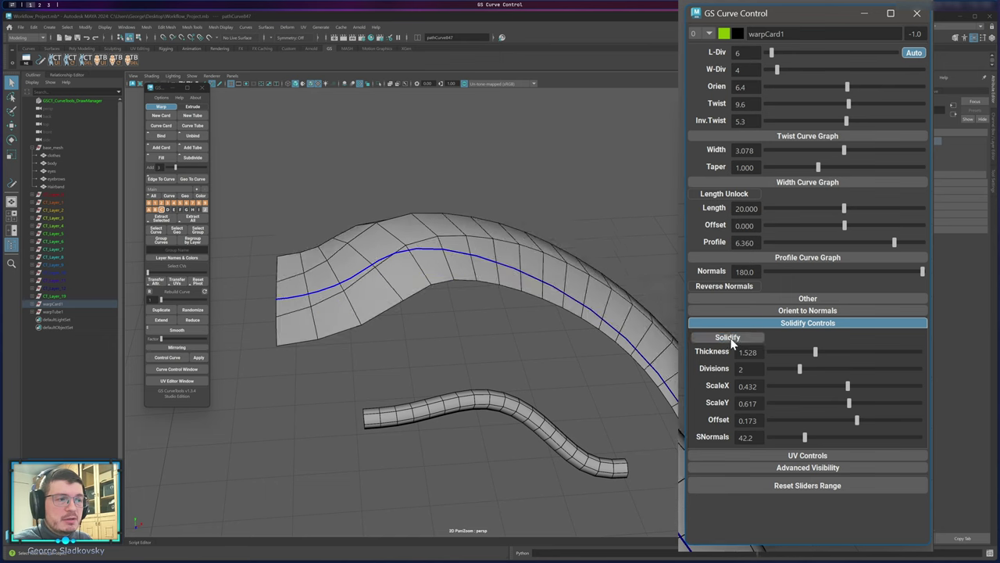
pyautogui.click(726, 338)
pyautogui.click(727, 338)
pyautogui.click(727, 337)
# Try moving control points of the solidified card's curve in component mode.
pyautogui.keyDown('alt'); pyautogui.moveTo(531, 312); pyautogui.dragTo(594, 254); pyautogui.keyUp('alt')
pyautogui.press('w')
pyautogui.press('F8')
pyautogui.moveTo(525, 351); pyautogui.dragTo(571, 447)
pyautogui.moveTo(572, 448); pyautogui.dragTo(490, 422, button='middle')
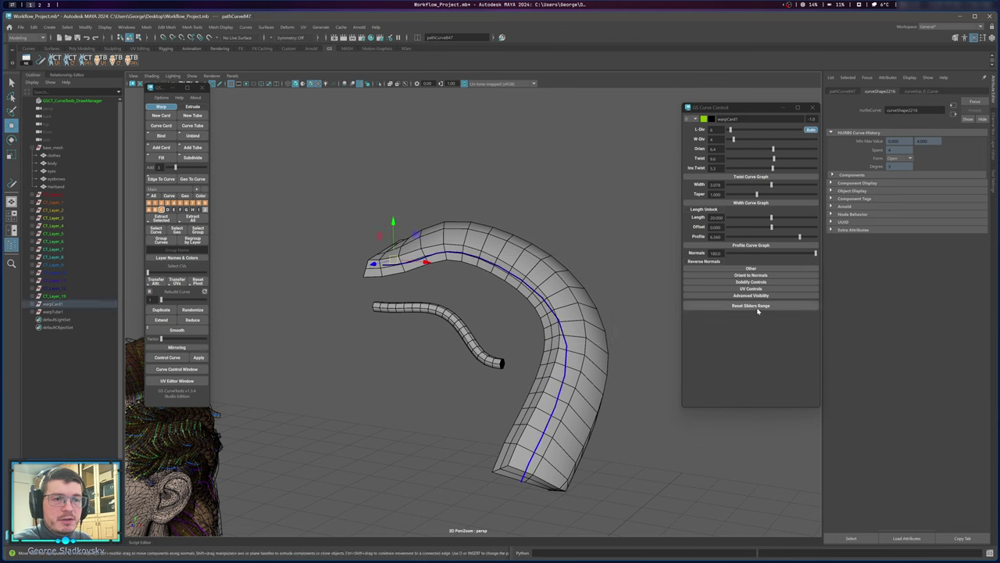
# Turn off Solidify for the large card and collapse the solidify controls.
pyautogui.click(718, 281)
pyautogui.click(708, 290)
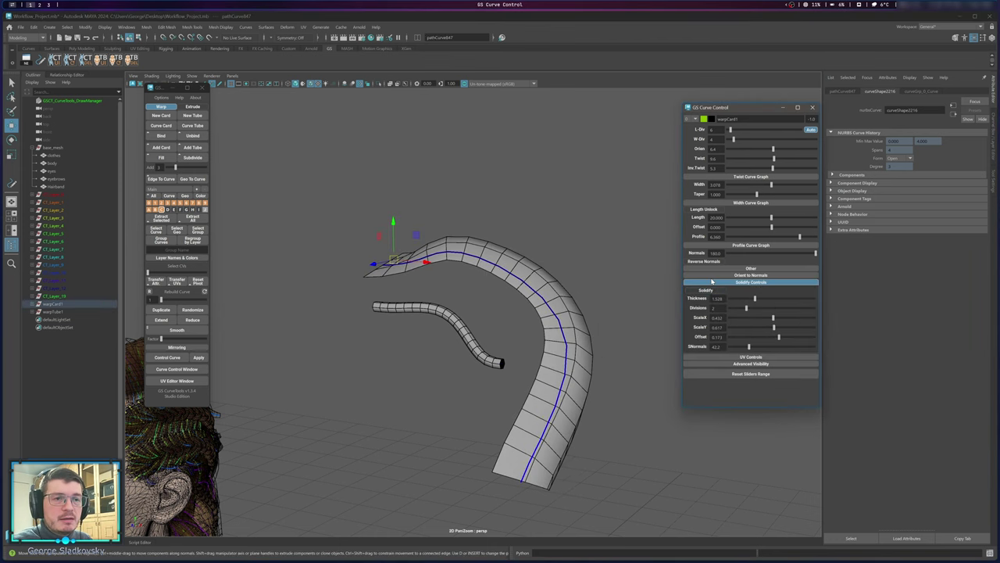
pyautogui.click(712, 282)
# Show the card's UV controls and open the CurveTools UV Editor to view its UVs.
pyautogui.click(751, 289)
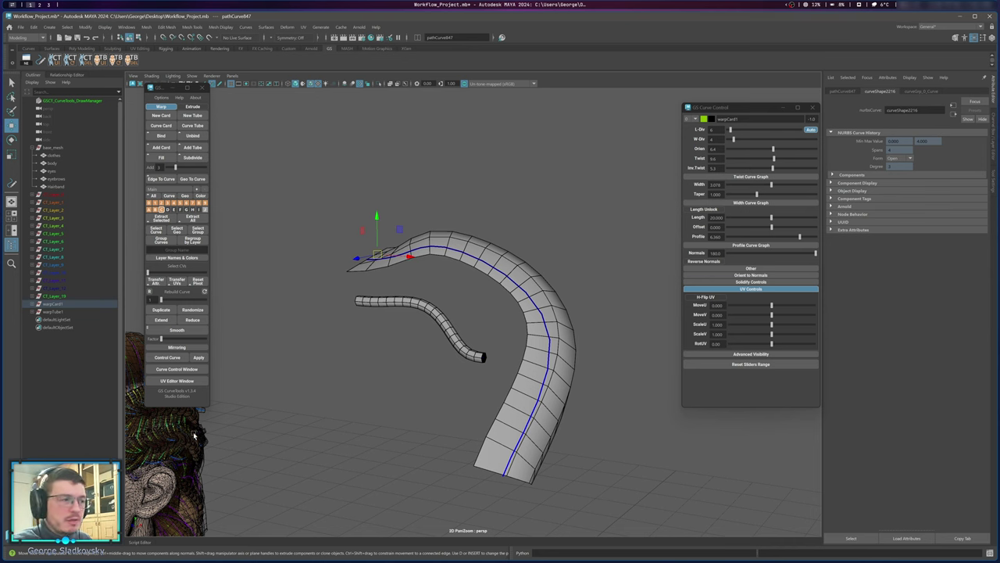
pyautogui.click(178, 381)
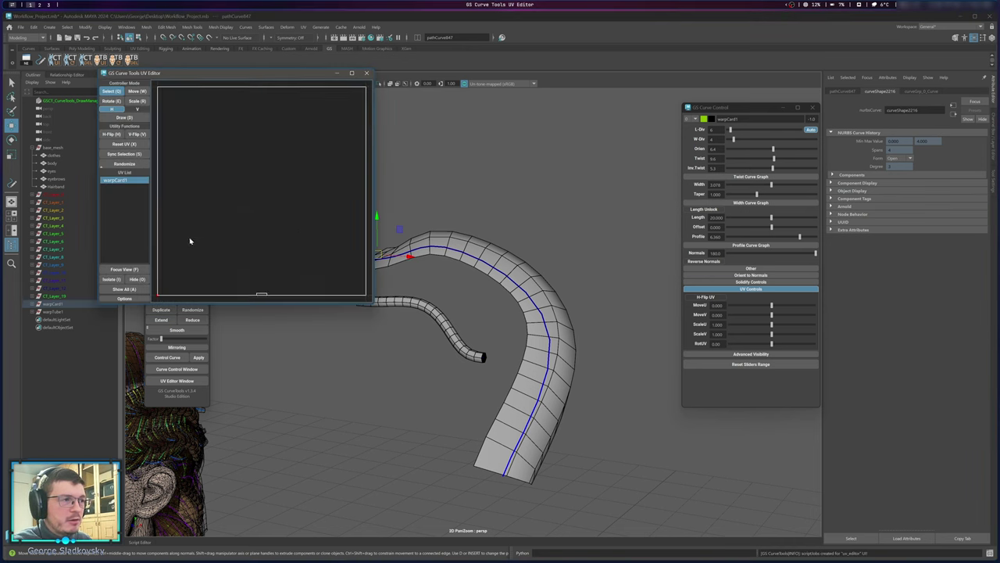
pyautogui.click(380, 161)
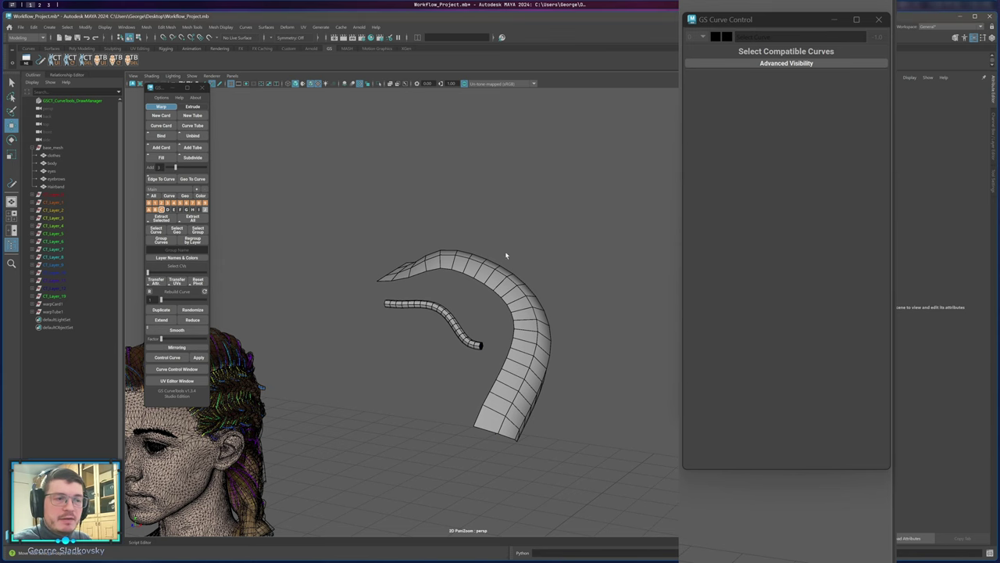
# Collapse the UV controls, open Advanced Visibility and turn off Curve Highlight, leaving the large card deselected.
pyautogui.keyDown('alt'); pyautogui.moveTo(505, 251); pyautogui.dragTo(599, 295); pyautogui.keyUp('alt')
pyautogui.keyDown('alt'); pyautogui.moveTo(599, 294); pyautogui.dragTo(572, 314, button='middle'); pyautogui.keyUp('alt')
pyautogui.click(781, 293)
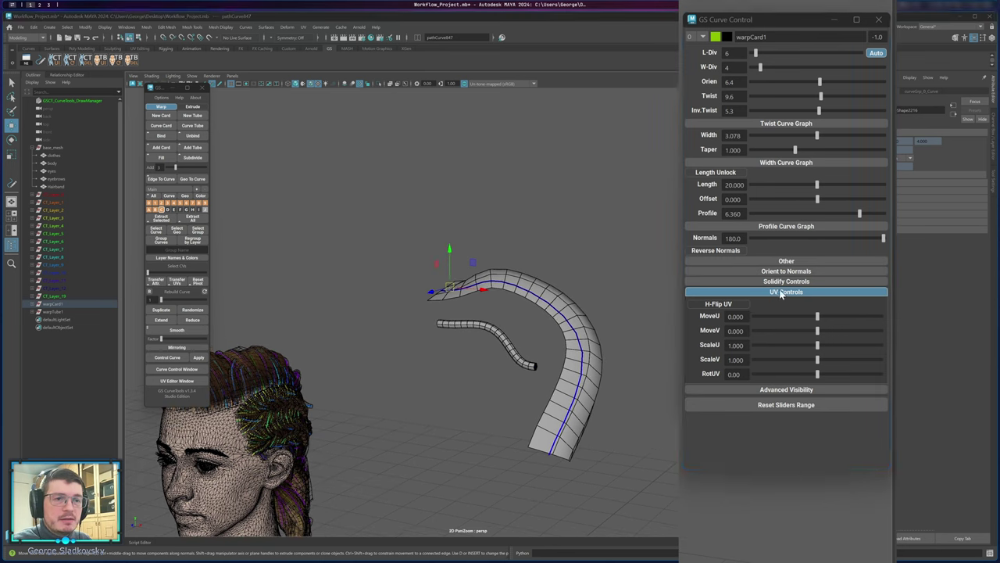
pyautogui.click(793, 302)
pyautogui.click(827, 319)
pyautogui.click(554, 274)
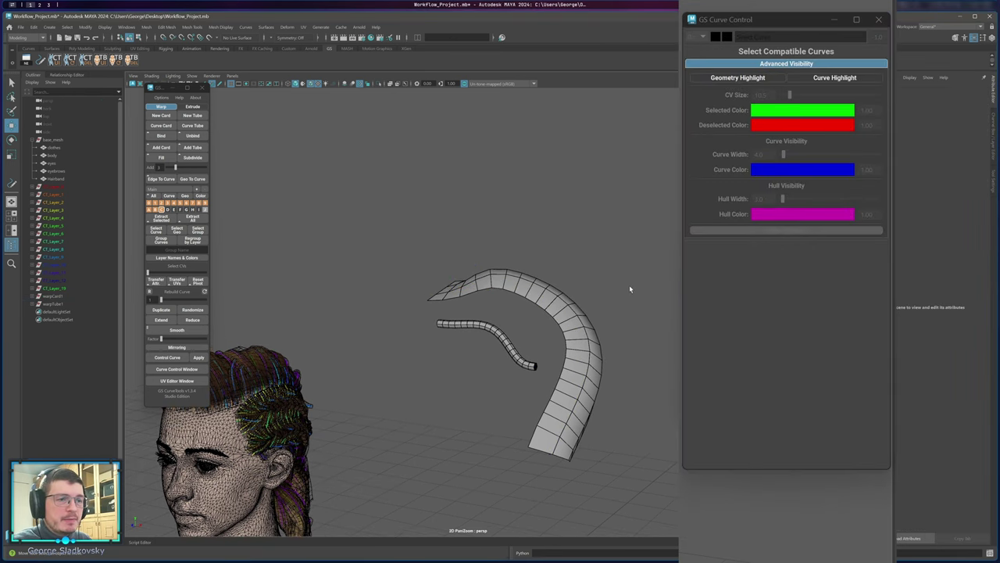
# Select and deselect the large warp card to check how its curve displays without highlighting.
pyautogui.moveTo(629, 284); pyautogui.dragTo(586, 329)
pyautogui.keyDown('alt'); pyautogui.moveTo(585, 329); pyautogui.dragTo(555, 288, button='middle'); pyautogui.keyUp('alt')
pyautogui.moveTo(469, 217)
pyautogui.mouseDown()
pyautogui.moveTo(551, 291)
pyautogui.moveTo(552, 271)
pyautogui.mouseUp()
pyautogui.click(472, 204)
pyautogui.click(574, 268)
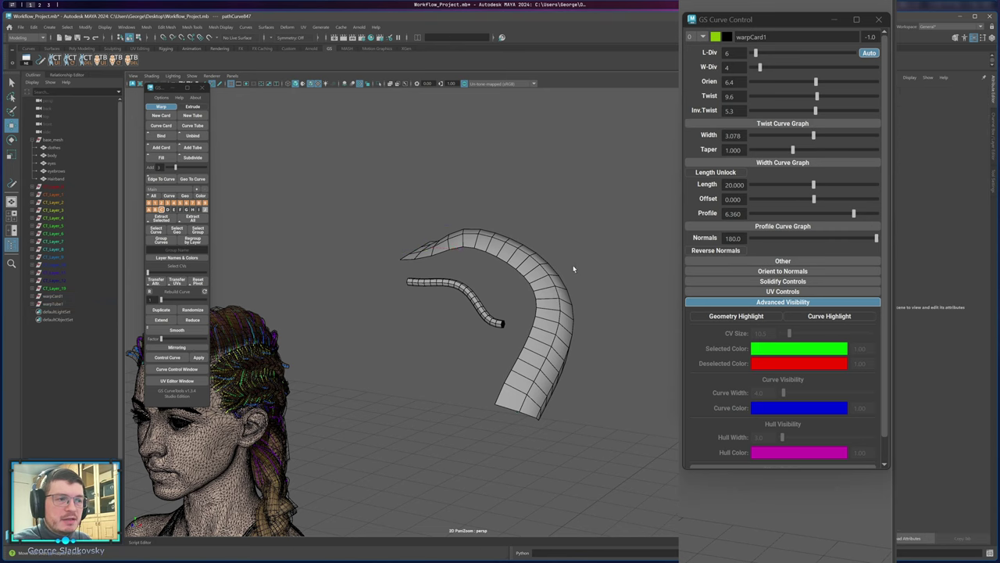
# Select a thin detail card on top of the head, try moving it above the hair, and undo the move.
pyautogui.keyDown('alt'); pyautogui.moveTo(241, 310); pyautogui.dragTo(479, 308, button='middle'); pyautogui.keyUp('alt')
pyautogui.scroll(5, 479, 307)
pyautogui.click(460, 321)
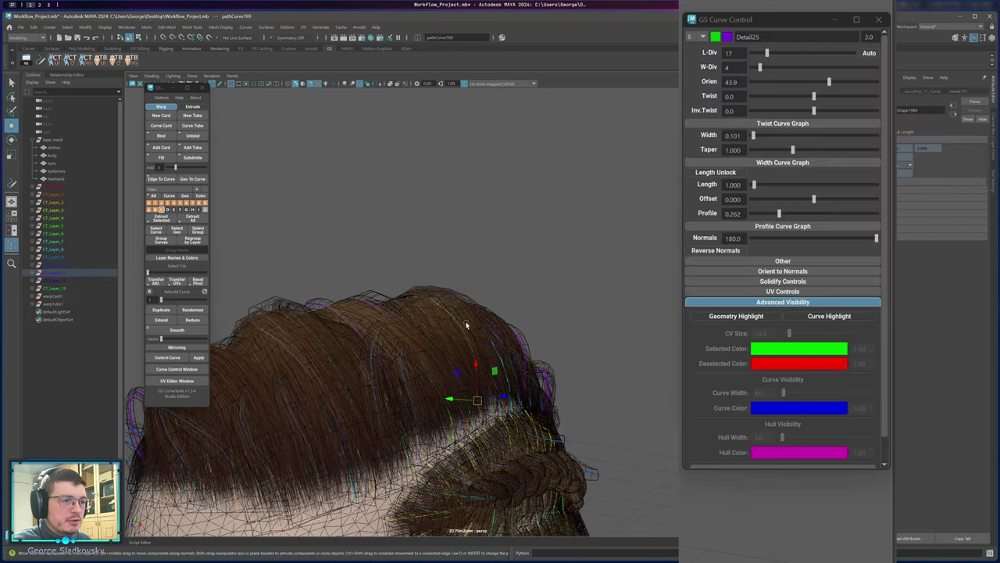
pyautogui.moveTo(505, 330)
pyautogui.keyDown('alt'); pyautogui.mouseDown()
pyautogui.moveTo(503, 352)
pyautogui.moveTo(497, 326)
pyautogui.mouseUp(); pyautogui.keyUp('alt')
pyautogui.keyDown('alt'); pyautogui.moveTo(497, 326); pyautogui.dragTo(505, 370, button='middle'); pyautogui.keyUp('alt')
pyautogui.moveTo(501, 427); pyautogui.dragTo(536, 267)
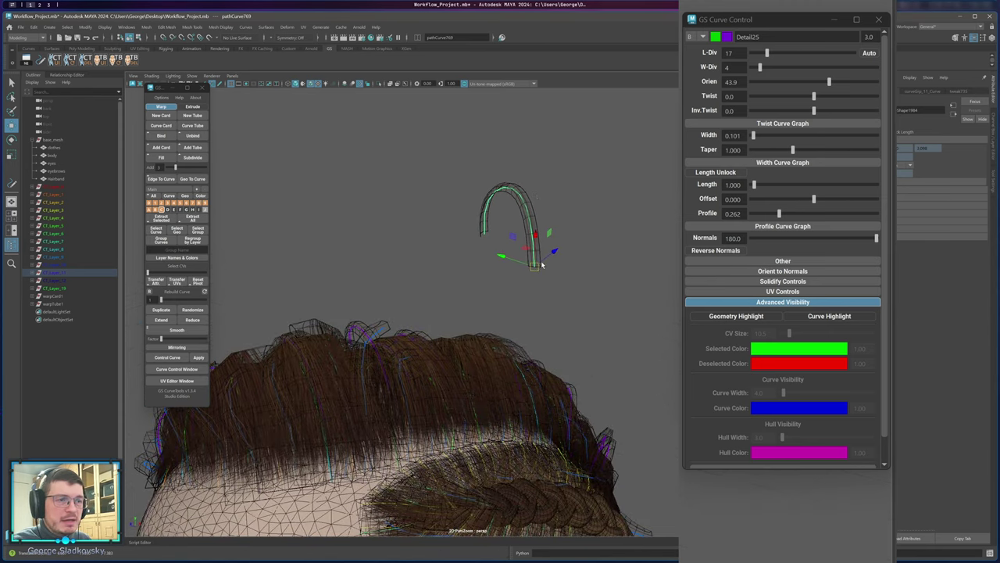
pyautogui.hotkey('ctrl', 'z')
# Examine the sample tube and the head's hair curves without highlighting, toggling the viewport option that shows curves through the geometry.
pyautogui.scroll(-3, 531, 267)
pyautogui.keyDown('alt'); pyautogui.moveTo(509, 273); pyautogui.dragTo(258, 261, button='middle'); pyautogui.keyUp('alt')
pyautogui.keyDown('alt'); pyautogui.moveTo(503, 181); pyautogui.dragTo(461, 218, button='middle'); pyautogui.keyUp('alt')
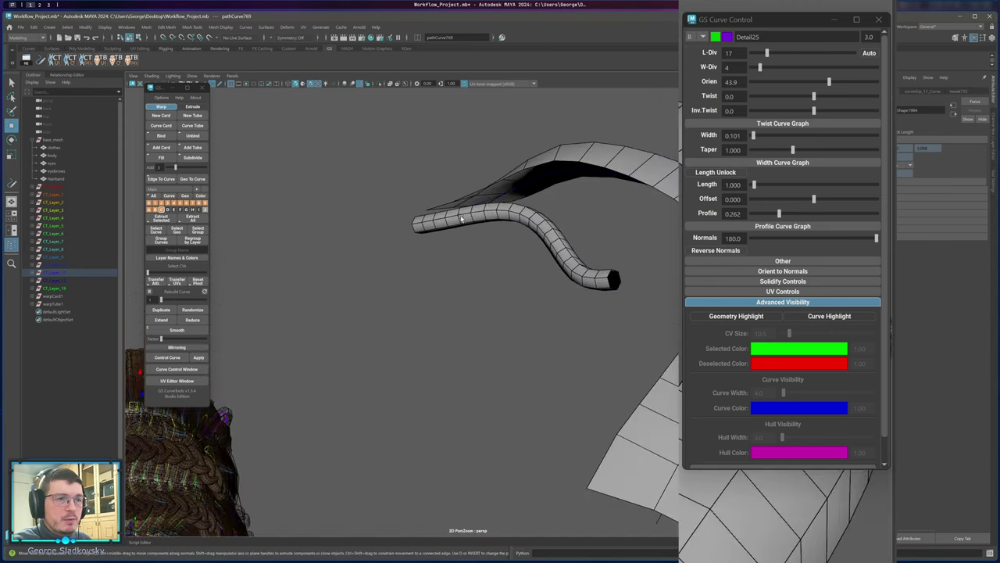
pyautogui.click(398, 210)
pyautogui.scroll(-3, 398, 209)
pyautogui.keyDown('alt'); pyautogui.moveTo(242, 410); pyautogui.dragTo(516, 356, button='middle'); pyautogui.keyUp('alt')
pyautogui.scroll(3, 422, 297)
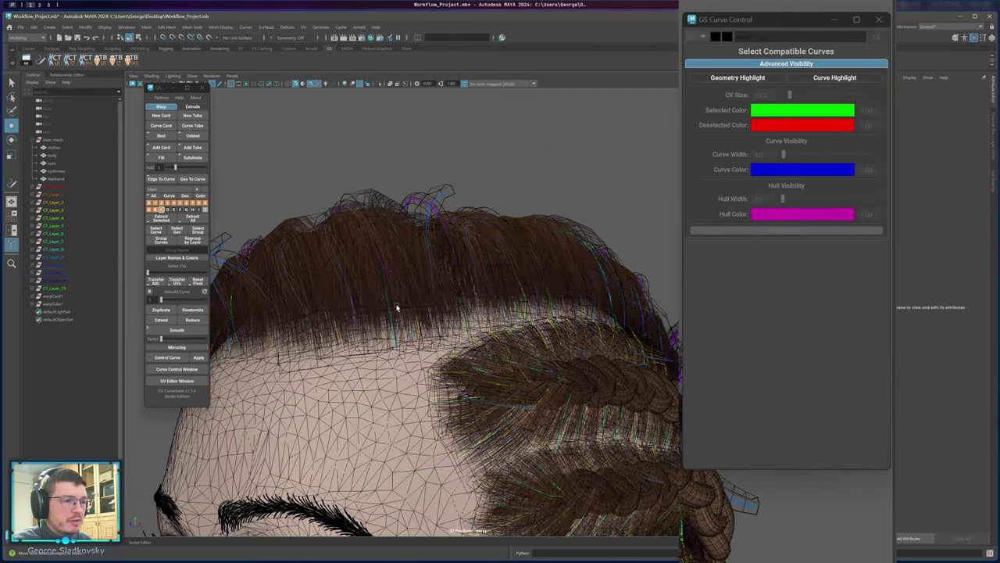
pyautogui.scroll(-6, 472, 248)
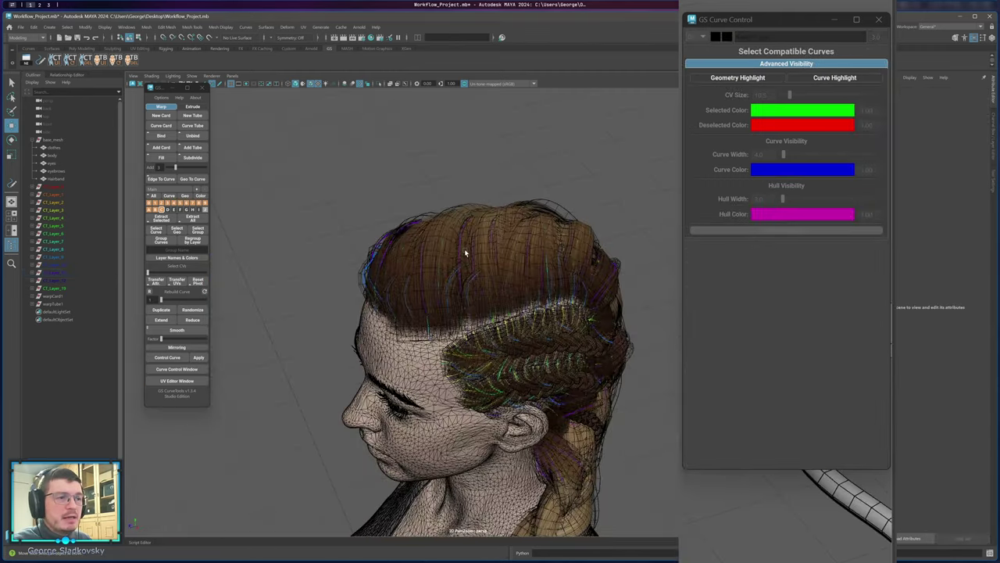
pyautogui.click(360, 84)
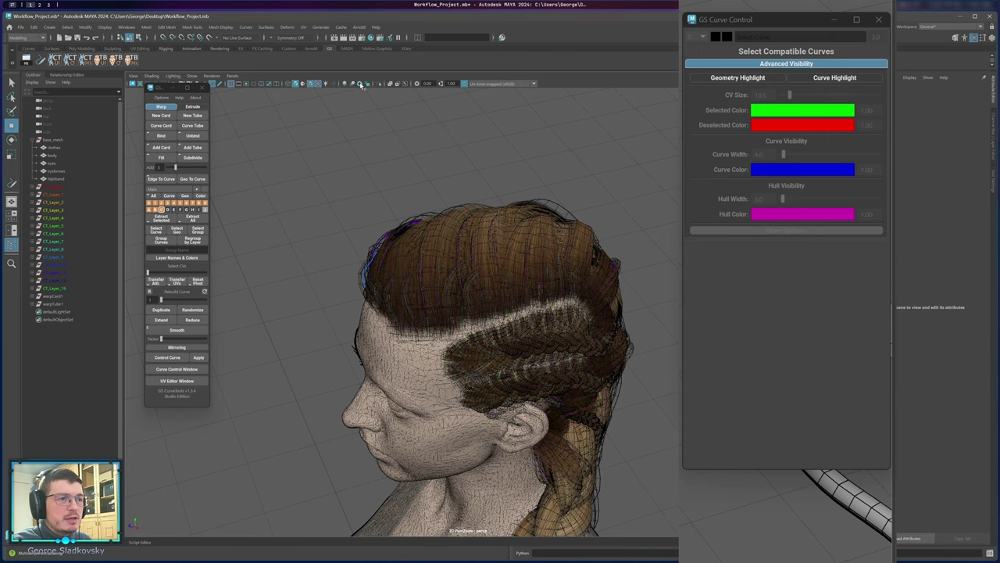
pyautogui.click(360, 85)
# Turn on Curve Highlight, reselect the large warp card to check its highlighted curve, and turn on Geometry Highlight.
pyautogui.scroll(-5, 515, 234)
pyautogui.keyDown('alt'); pyautogui.moveTo(539, 260); pyautogui.dragTo(455, 251, button='middle'); pyautogui.keyUp('alt')
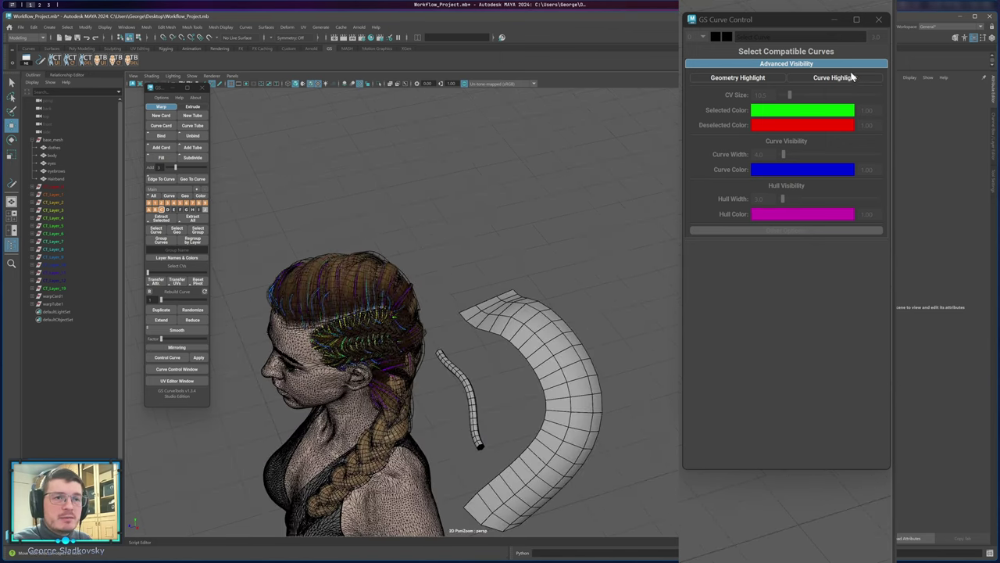
pyautogui.keyDown('alt'); pyautogui.moveTo(564, 185); pyautogui.dragTo(609, 129); pyautogui.keyUp('alt')
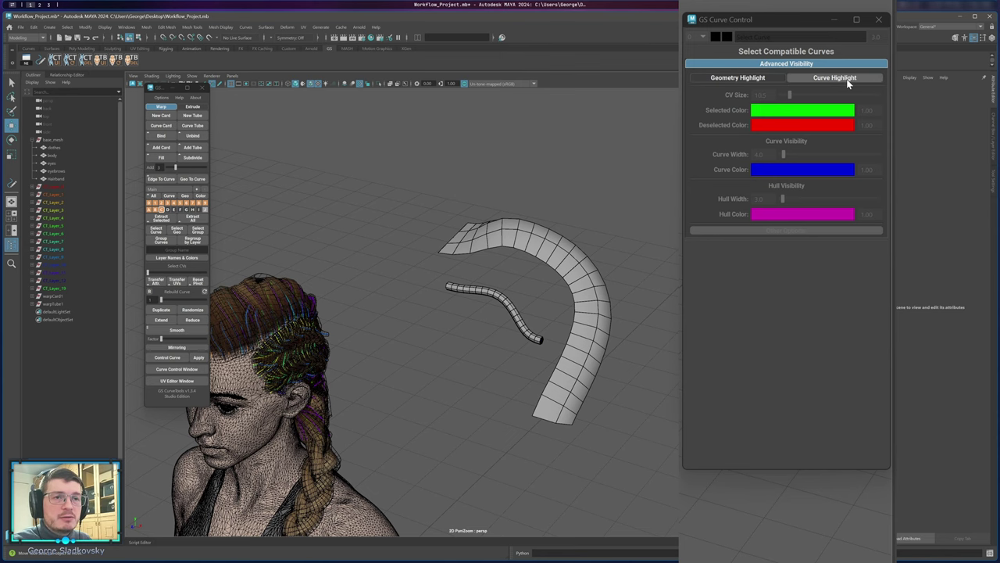
pyautogui.click(835, 80)
pyautogui.keyDown('alt'); pyautogui.moveTo(574, 183); pyautogui.dragTo(565, 208, button='middle'); pyautogui.keyUp('alt')
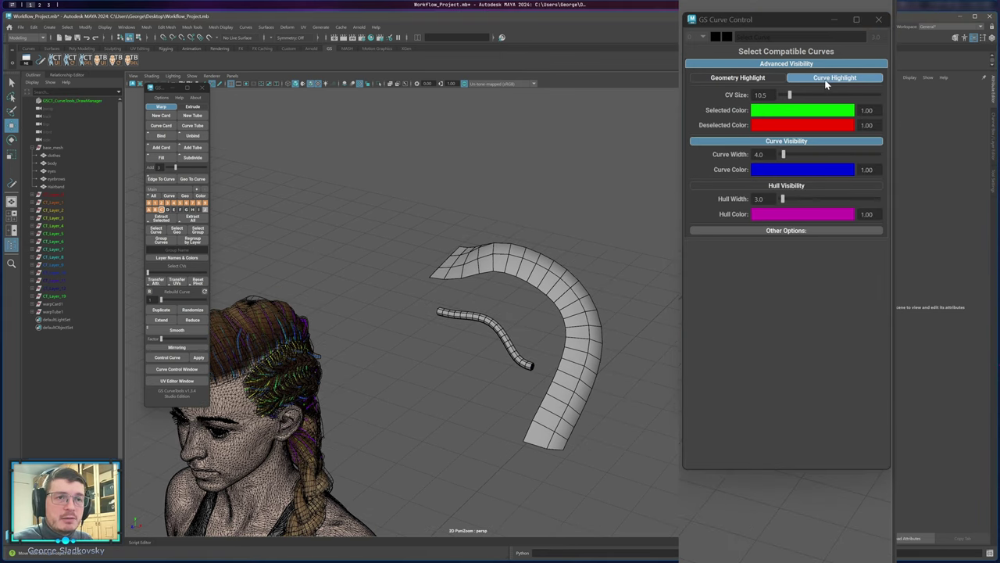
pyautogui.click(560, 281)
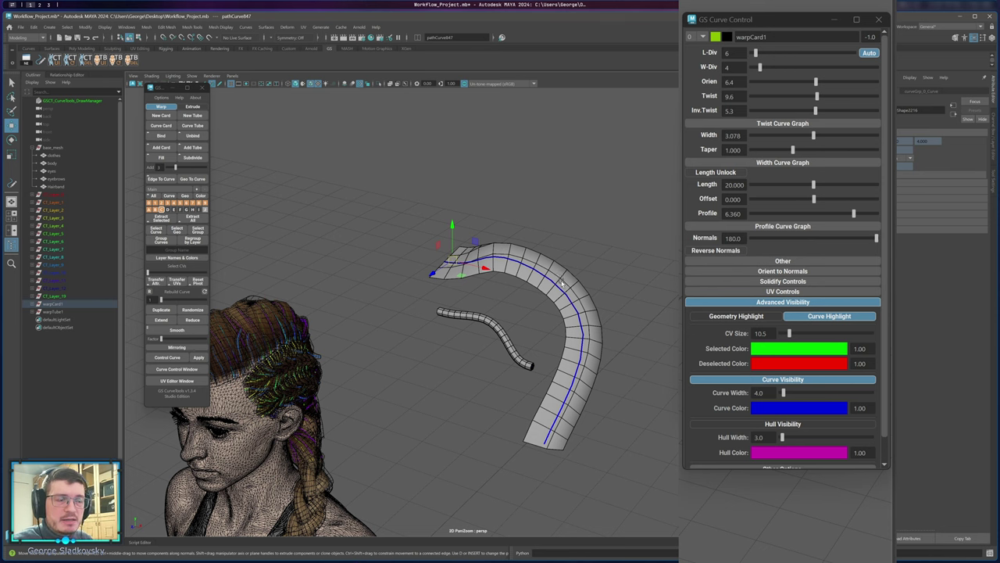
pyautogui.click(547, 246)
pyautogui.click(544, 282)
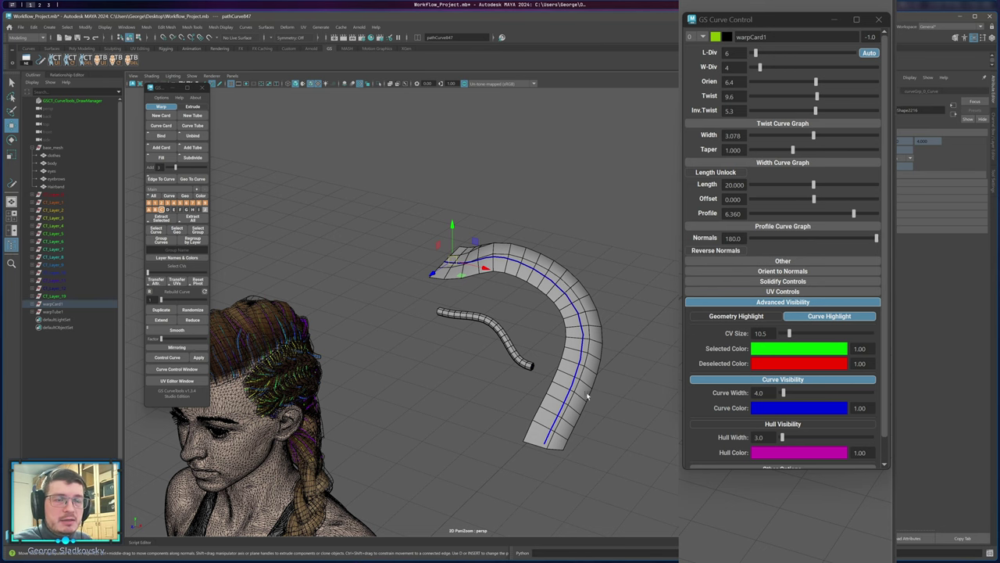
pyautogui.click(736, 315)
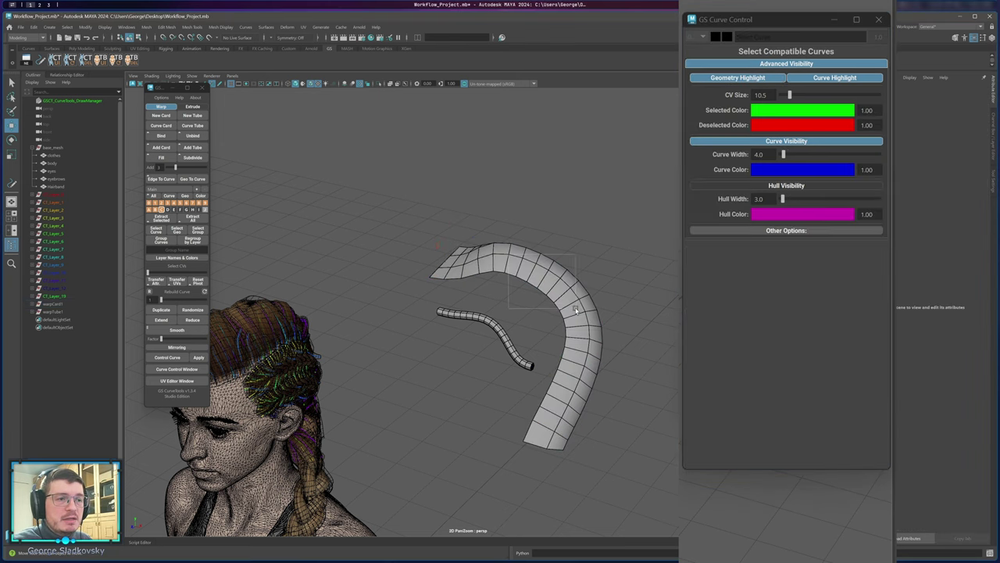
# Select the large warp card and the sample tube in turn to check their highlighted curves and geometry.
pyautogui.click(613, 255)
pyautogui.keyDown('alt'); pyautogui.moveTo(416, 280); pyautogui.dragTo(496, 238, button='middle'); pyautogui.keyUp('alt')
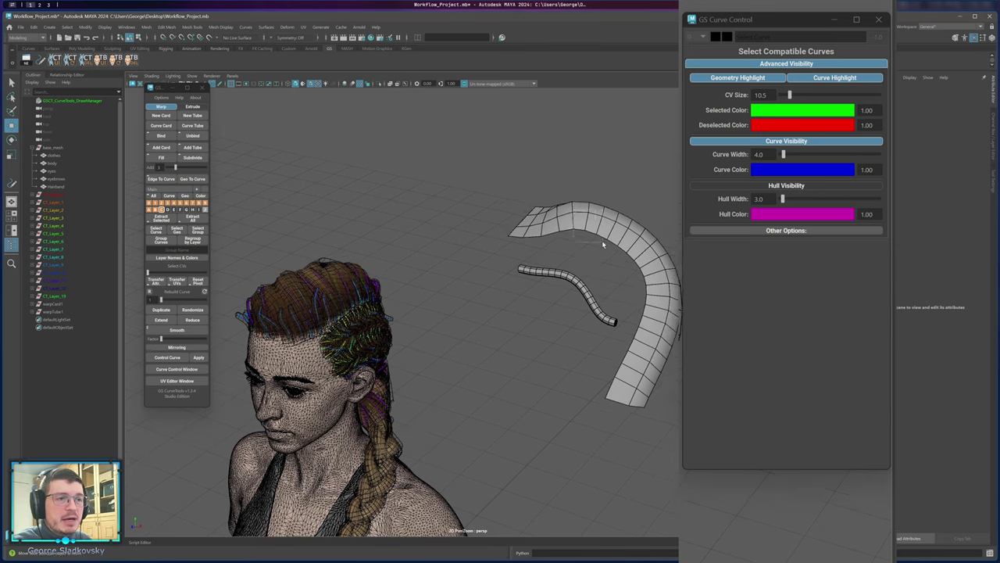
pyautogui.click(602, 240)
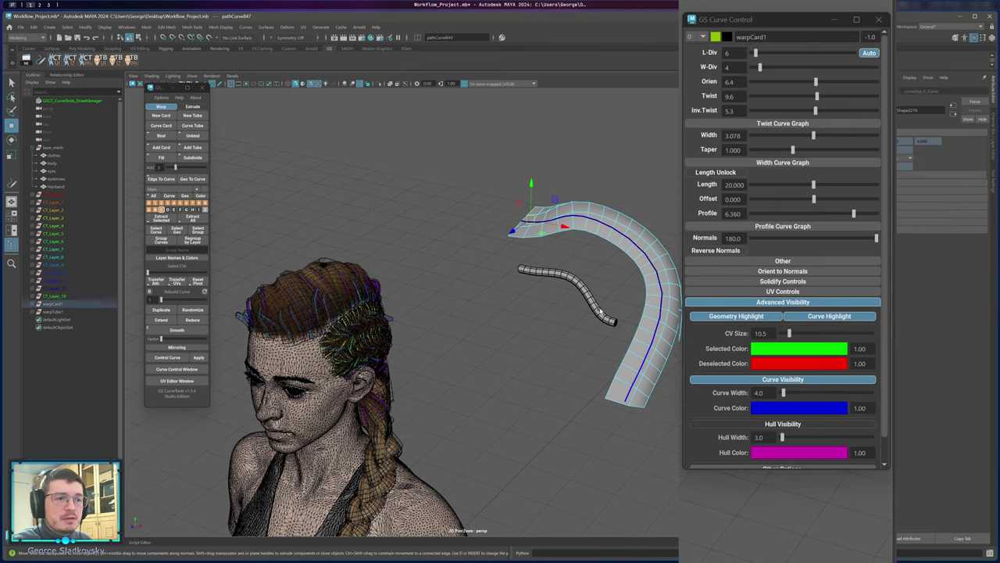
pyautogui.click(600, 312)
pyautogui.click(563, 219)
# Select thick hair cards on top of the head to examine how their curves and geometry are highlighted.
pyautogui.keyDown('alt'); pyautogui.moveTo(321, 293); pyautogui.dragTo(405, 282, button='right'); pyautogui.keyUp('alt')
pyautogui.keyDown('alt'); pyautogui.moveTo(404, 281); pyautogui.dragTo(453, 242, button='middle'); pyautogui.keyUp('alt')
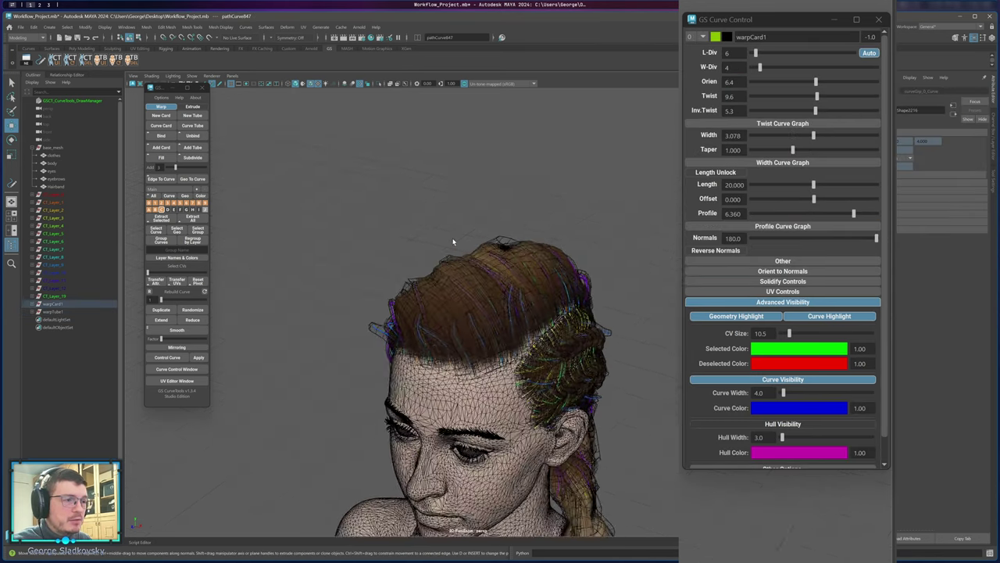
pyautogui.press('q')
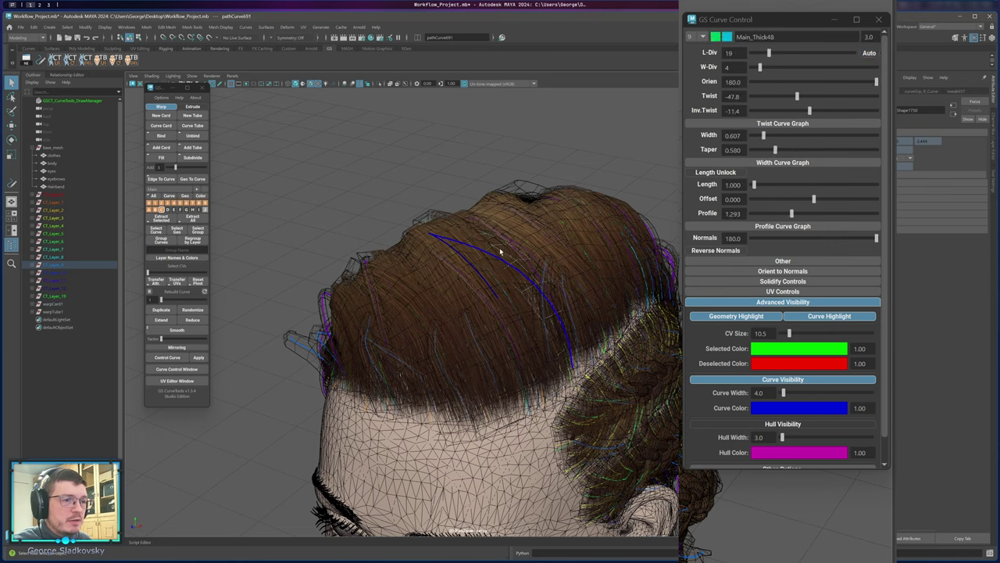
pyautogui.keyDown('alt'); pyautogui.moveTo(500, 251); pyautogui.dragTo(408, 258); pyautogui.keyUp('alt')
pyautogui.click(439, 226)
pyautogui.click(446, 224)
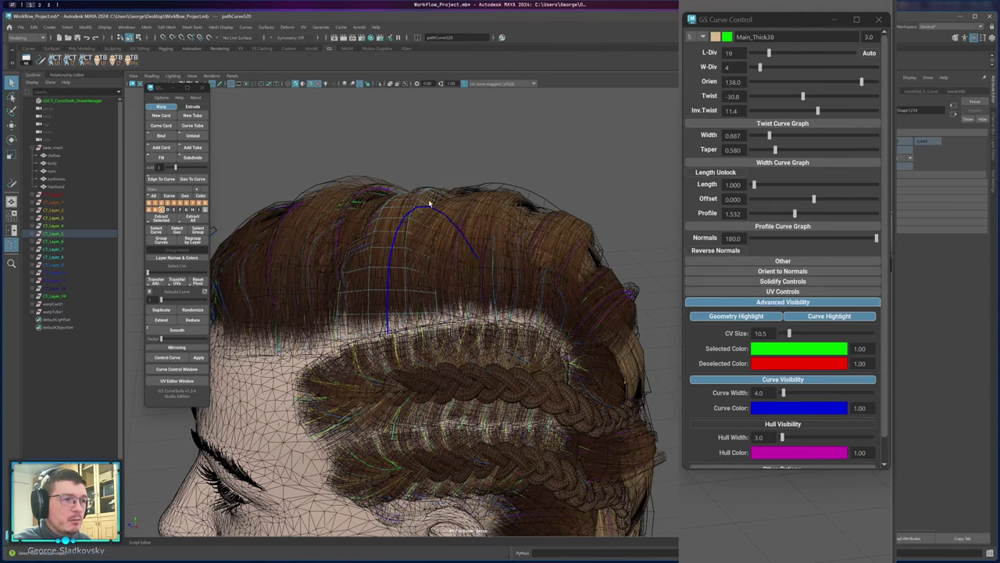
pyautogui.keyDown('alt'); pyautogui.moveTo(442, 237); pyautogui.dragTo(486, 252, button='middle'); pyautogui.keyUp('alt')
pyautogui.scroll(3, 458, 241)
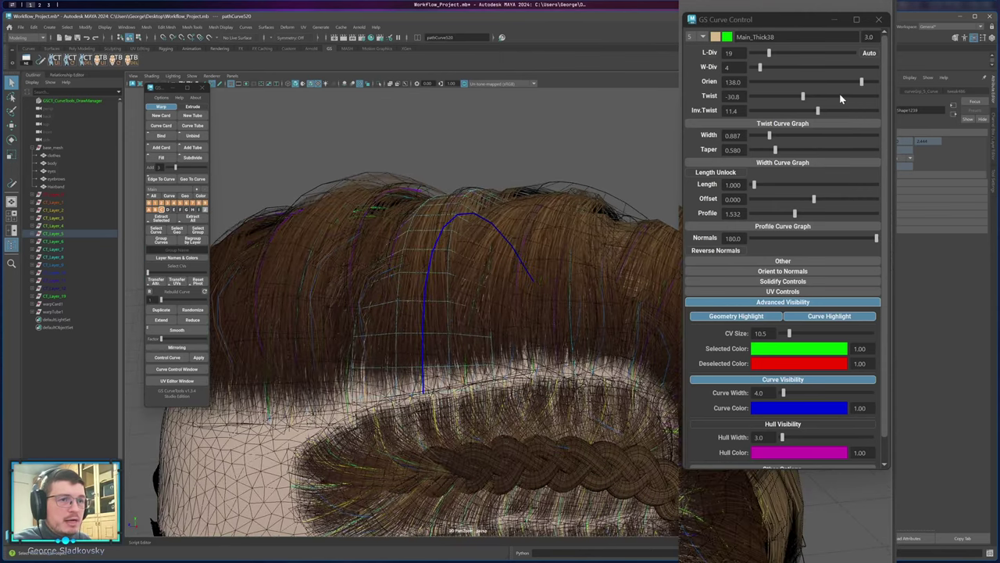
# Try adjusting the Orientation of thick hair cards above the side braids, selecting neighbouring cards and checking their shape.
pyautogui.moveTo(856, 86)
pyautogui.mouseDown()
pyautogui.moveTo(833, 83)
pyautogui.moveTo(845, 83)
pyautogui.mouseUp()
pyautogui.click(519, 230)
pyautogui.click(500, 236)
pyautogui.click(511, 243)
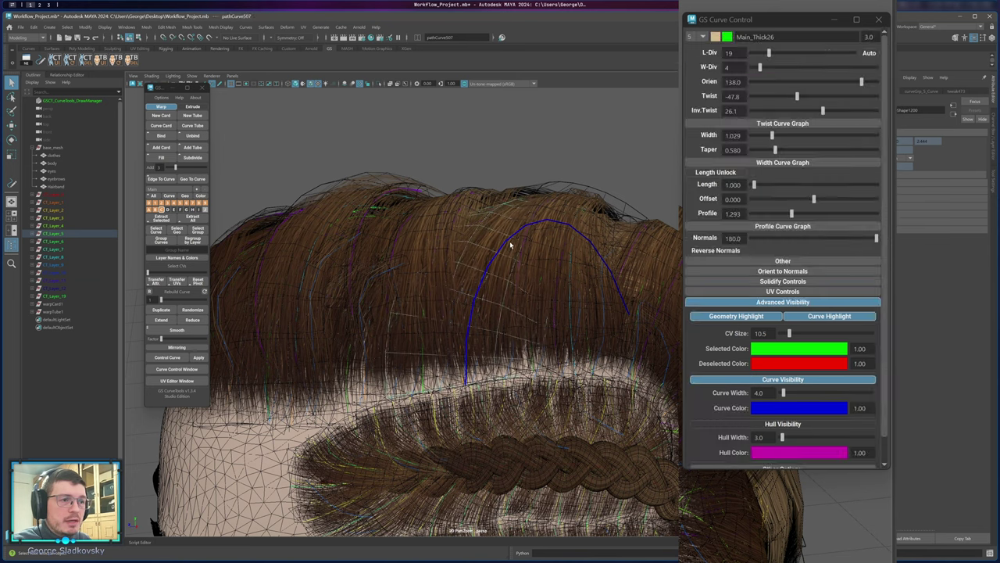
pyautogui.keyDown('alt'); pyautogui.moveTo(511, 244); pyautogui.dragTo(491, 273); pyautogui.keyUp('alt')
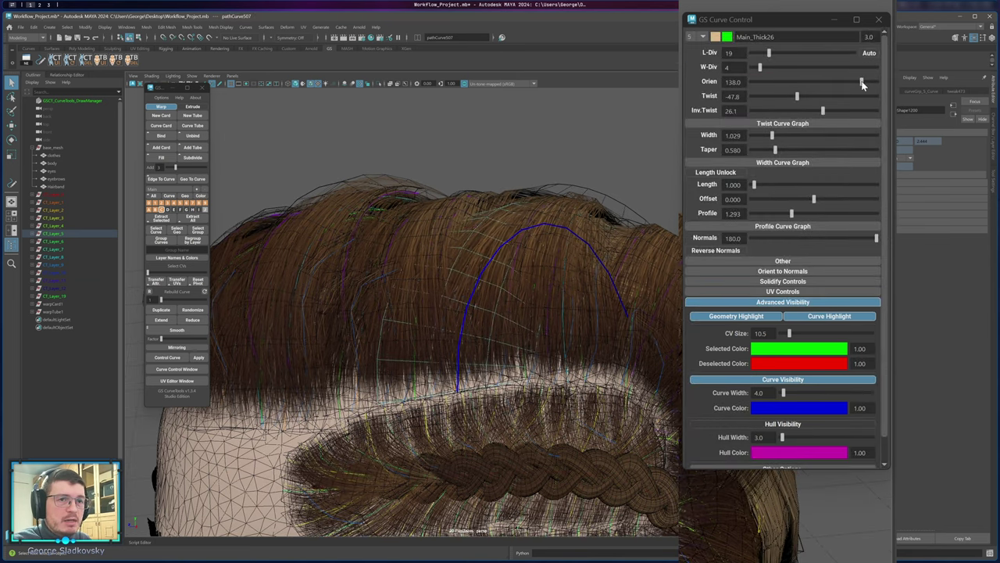
pyautogui.moveTo(861, 82); pyautogui.dragTo(859, 83)
pyautogui.keyDown('alt'); pyautogui.moveTo(625, 313); pyautogui.dragTo(752, 317); pyautogui.keyUp('alt')
# Set the CV Size to 22.3 and select individual control points along the large warp card's curve.
pyautogui.scroll(-2, 813, 332)
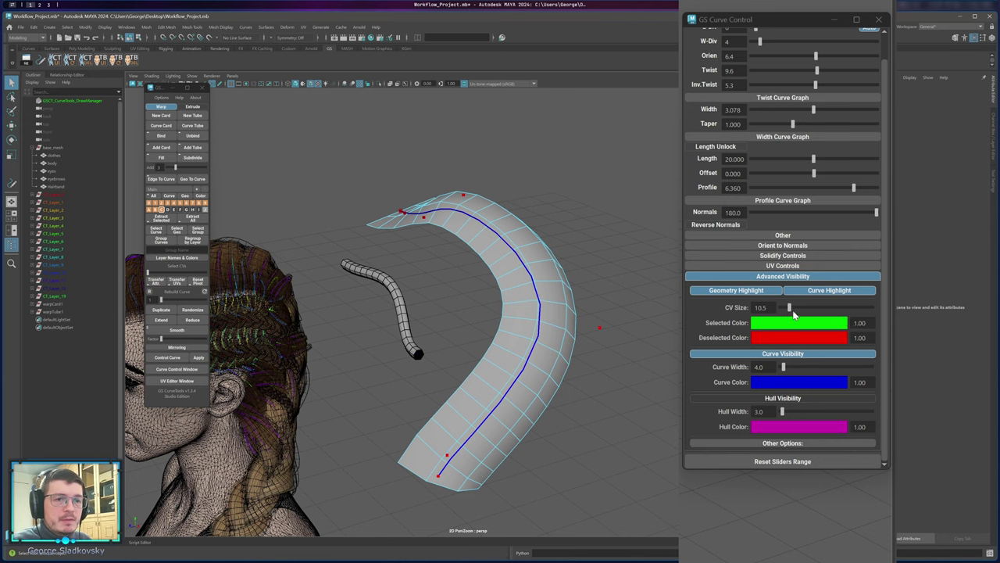
pyautogui.moveTo(790, 308)
pyautogui.mouseDown()
pyautogui.moveTo(864, 311)
pyautogui.moveTo(799, 307)
pyautogui.mouseUp()
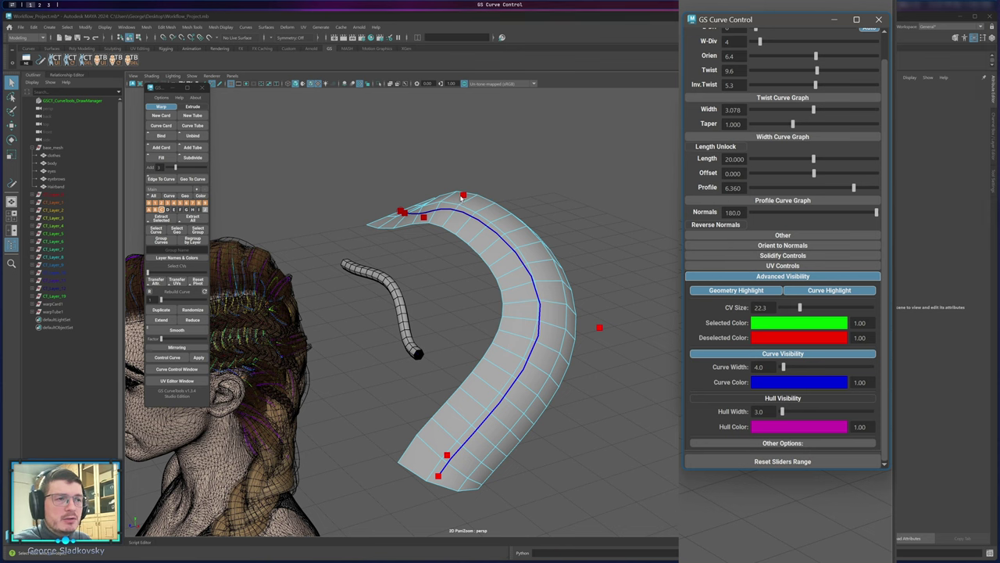
pyautogui.click(462, 199)
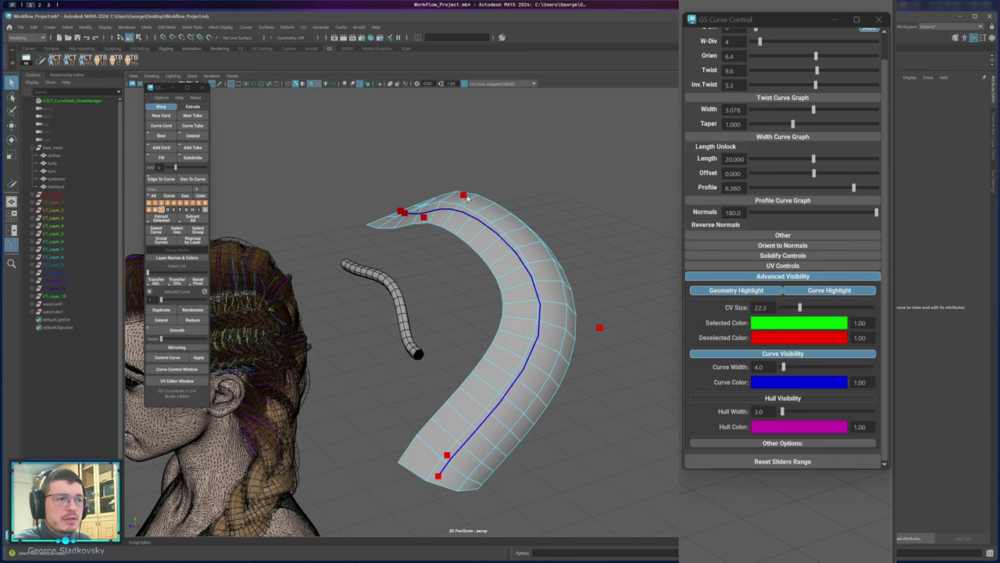
pyautogui.moveTo(442, 169); pyautogui.dragTo(479, 197)
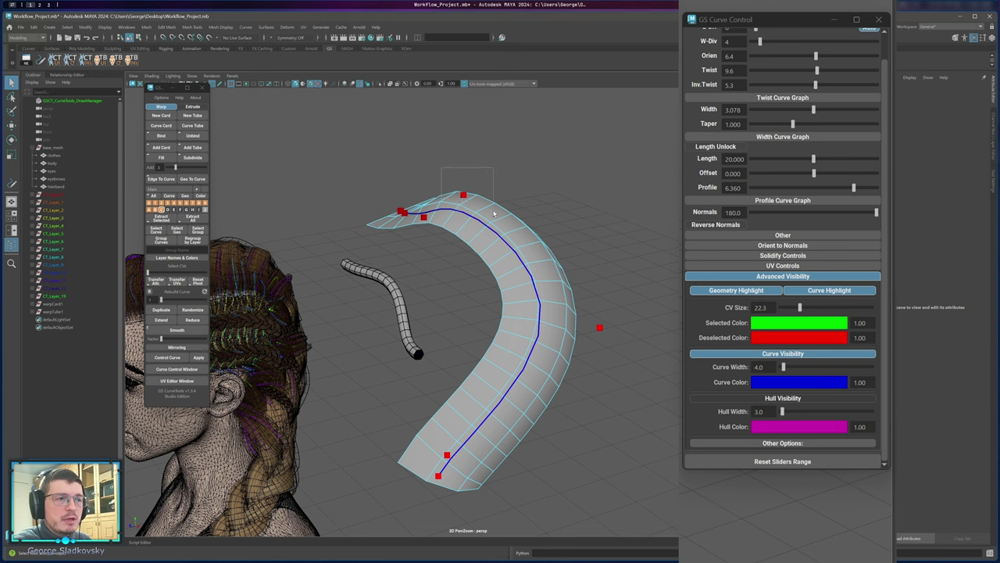
pyautogui.click(449, 181)
pyautogui.moveTo(564, 255); pyautogui.dragTo(635, 377)
pyautogui.moveTo(486, 178); pyautogui.dragTo(508, 222)
pyautogui.click(458, 247)
pyautogui.click(424, 217)
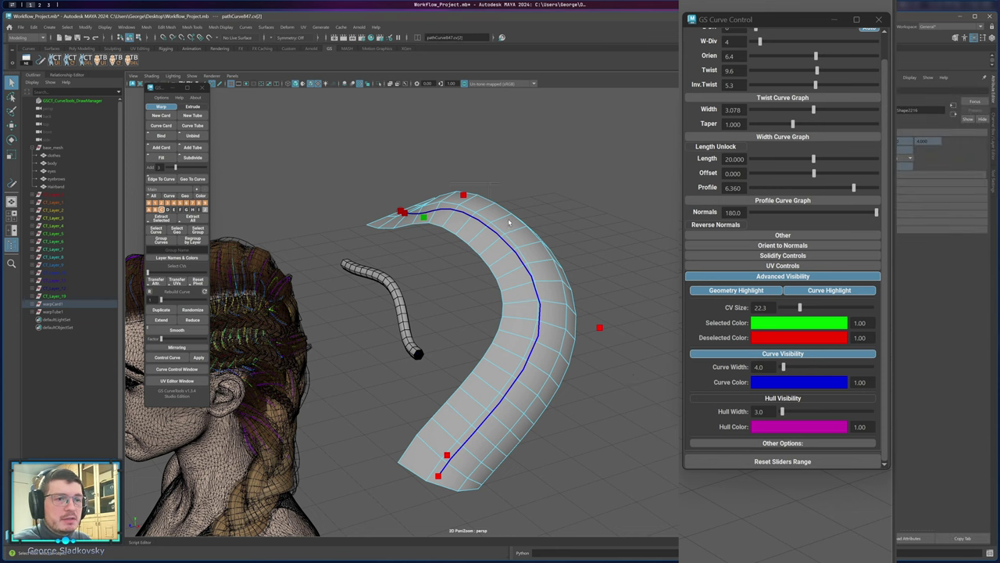
# Set the CV Size to 12.5 and turn on Hull Visibility with a Hull Width of 16.4.
pyautogui.moveTo(800, 307); pyautogui.dragTo(793, 310)
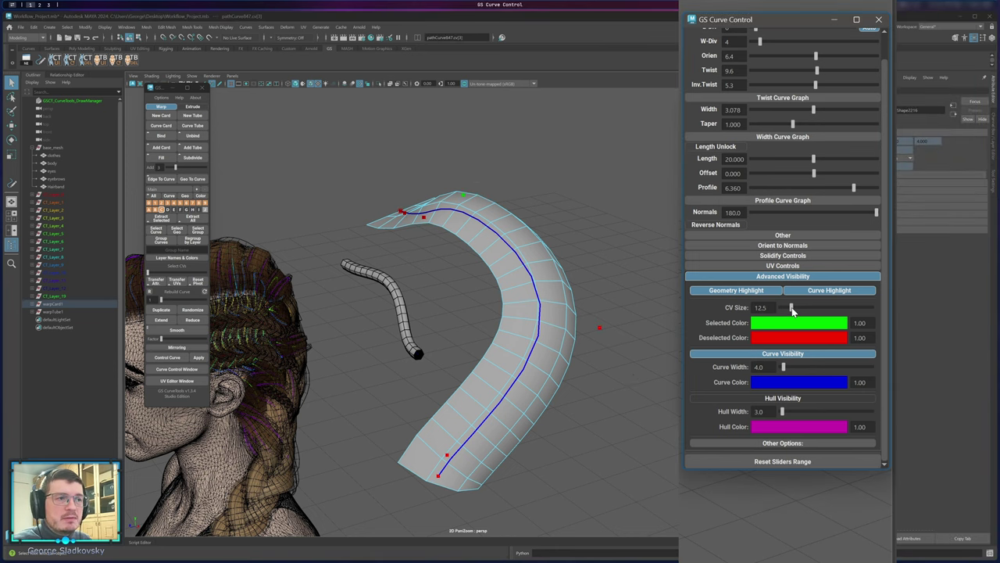
pyautogui.click(533, 228)
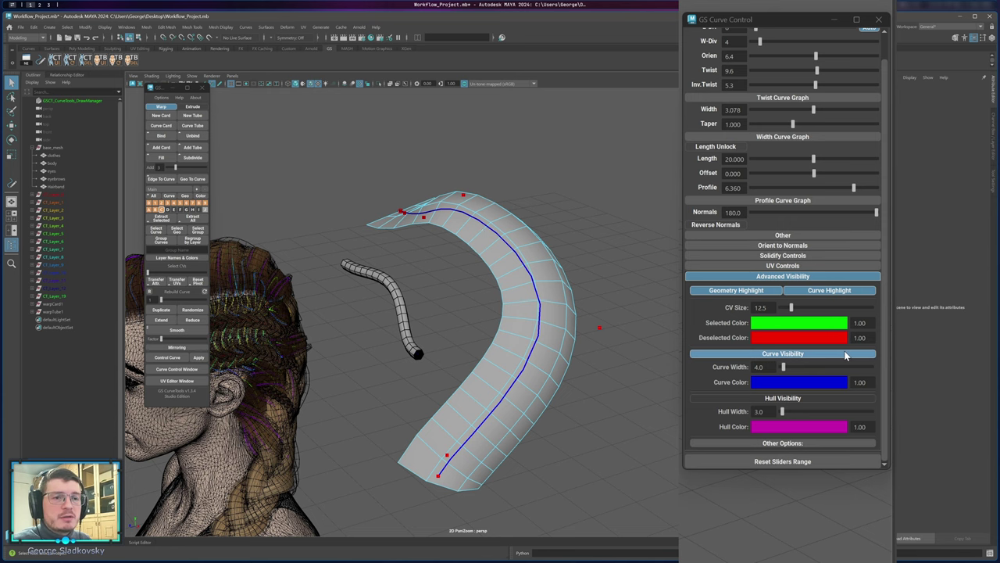
pyautogui.click(797, 404)
pyautogui.keyDown('alt'); pyautogui.moveTo(547, 266); pyautogui.dragTo(419, 233); pyautogui.keyUp('alt')
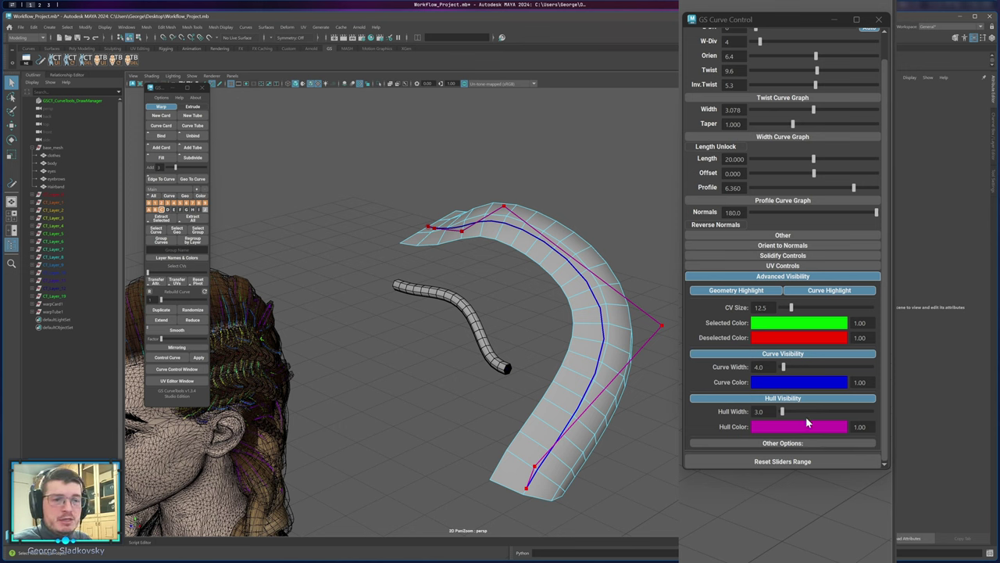
pyautogui.moveTo(785, 414); pyautogui.dragTo(795, 414)
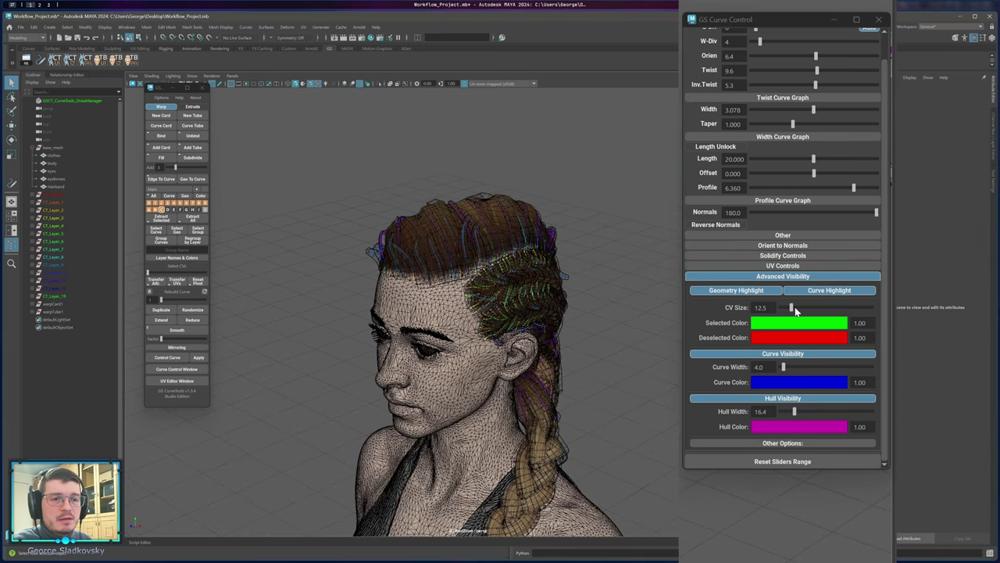
# Enlarge the Curve Control window and expand the Other Options of Advanced Visibility.
pyautogui.click(830, 469)
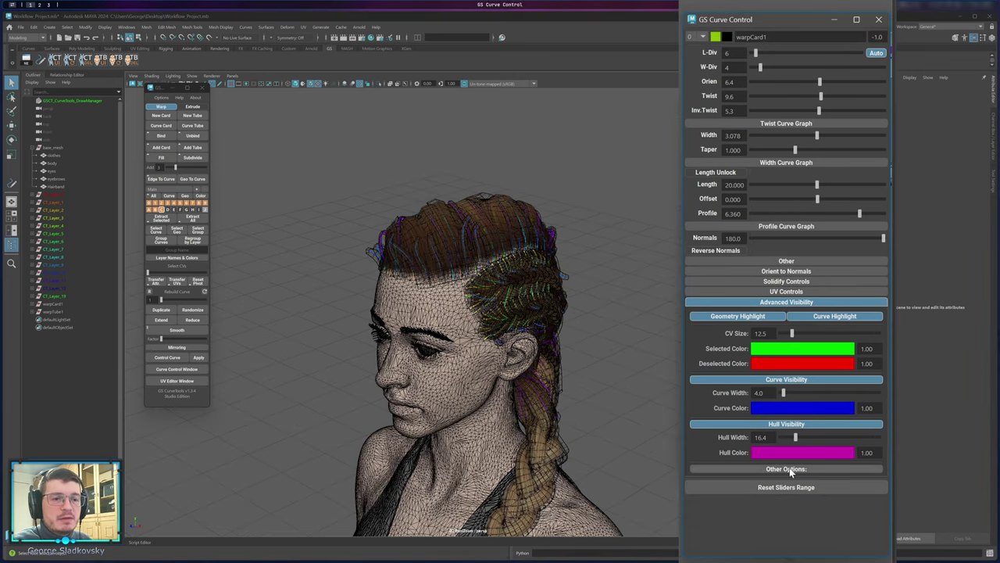
pyautogui.click(792, 468)
pyautogui.scroll(-1, 829, 465)
pyautogui.keyDown('alt'); pyautogui.moveTo(611, 316); pyautogui.dragTo(687, 378, button='right'); pyautogui.keyUp('alt')
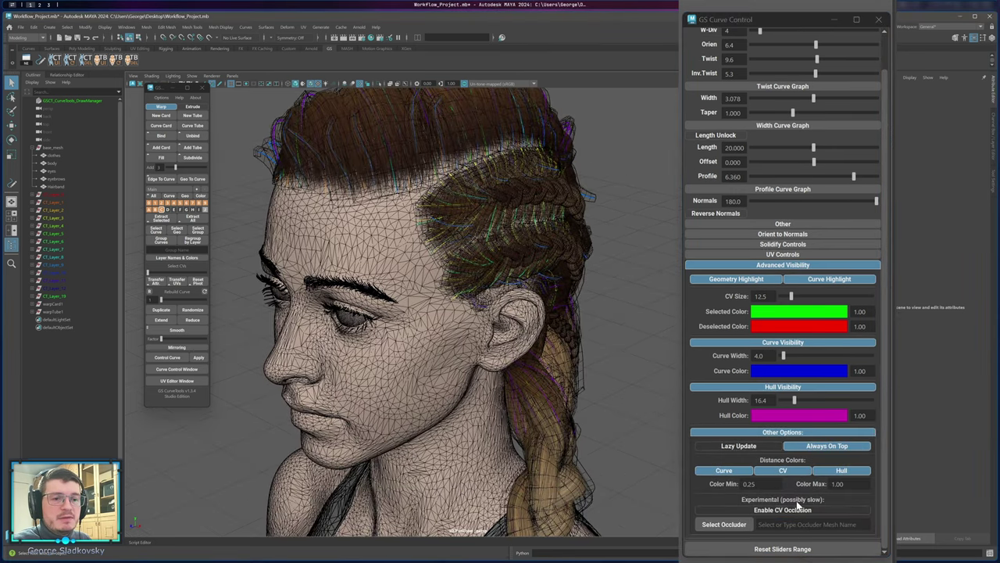
pyautogui.keyDown('alt'); pyautogui.moveTo(619, 371); pyautogui.dragTo(525, 346, button='right'); pyautogui.keyUp('alt')
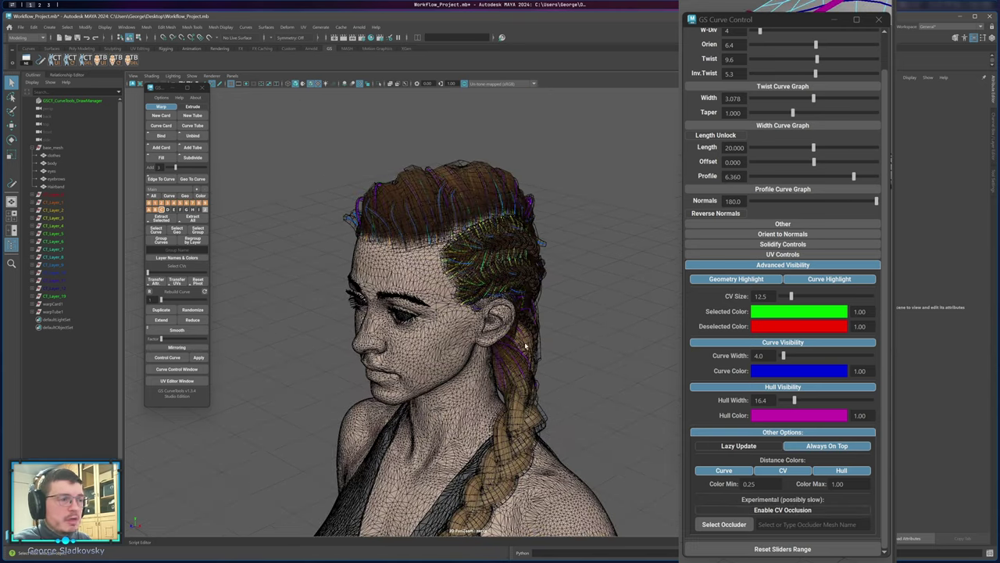
# Assign the body mesh as the occluder and enable CV Occlusion.
pyautogui.click(51, 163)
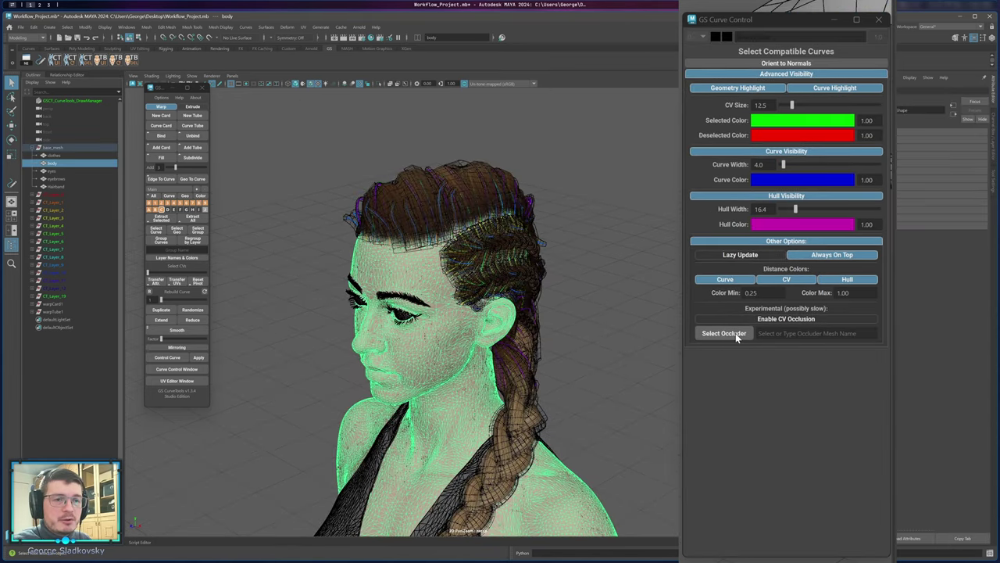
pyautogui.click(736, 337)
pyautogui.click(576, 313)
pyautogui.keyDown('alt'); pyautogui.moveTo(423, 122); pyautogui.dragTo(437, 175, button='middle'); pyautogui.keyUp('alt')
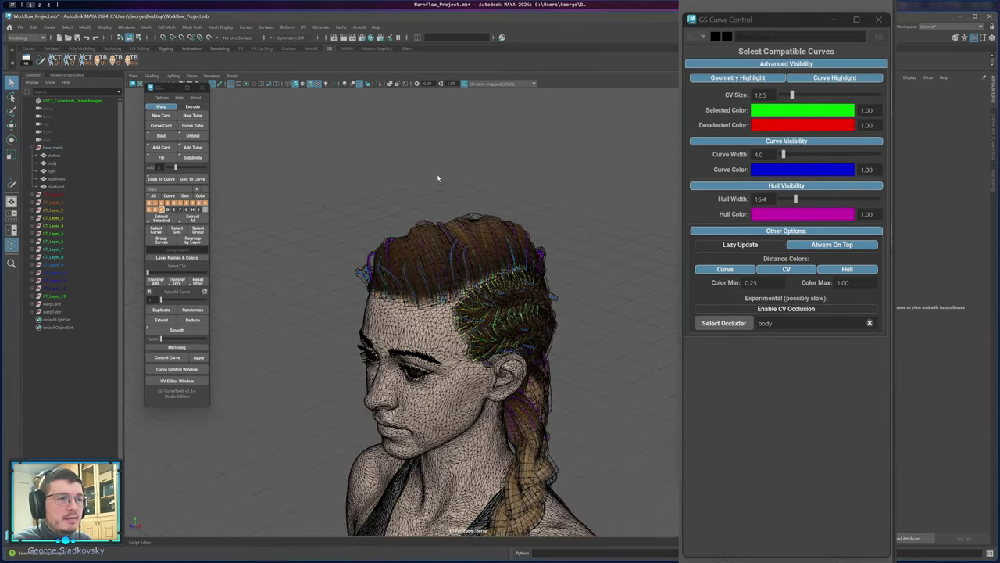
pyautogui.moveTo(437, 176); pyautogui.dragTo(551, 204)
pyautogui.click(787, 309)
# Select the hair cards across the head, then reduce the selection to a group of cards on top.
pyautogui.keyDown('alt'); pyautogui.moveTo(626, 289); pyautogui.dragTo(371, 219, button='right'); pyautogui.keyUp('alt')
pyautogui.moveTo(347, 204); pyautogui.dragTo(585, 357)
pyautogui.scroll(4, 545, 276)
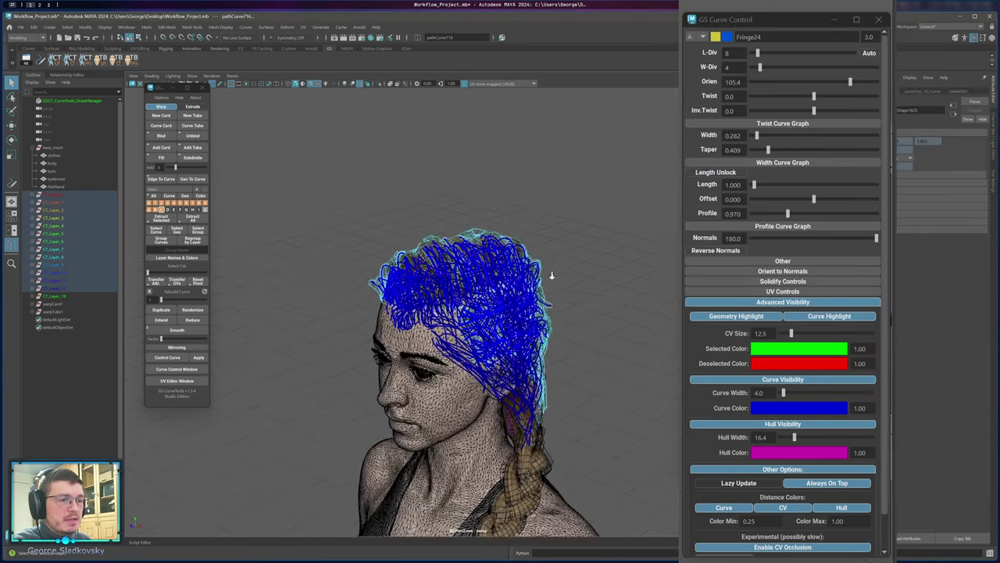
pyautogui.scroll(1, 447, 213)
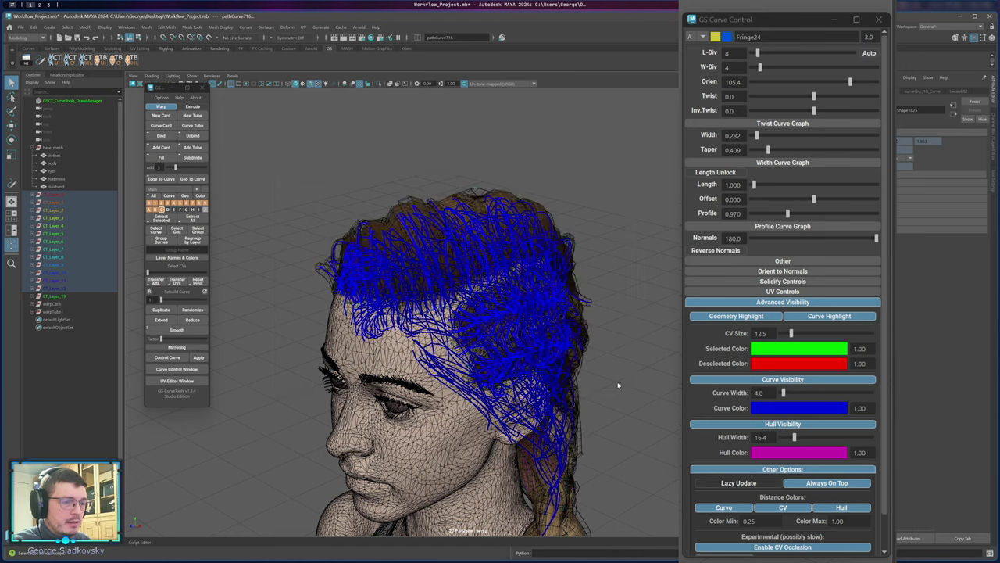
pyautogui.click(564, 312)
pyautogui.moveTo(445, 191); pyautogui.dragTo(486, 256)
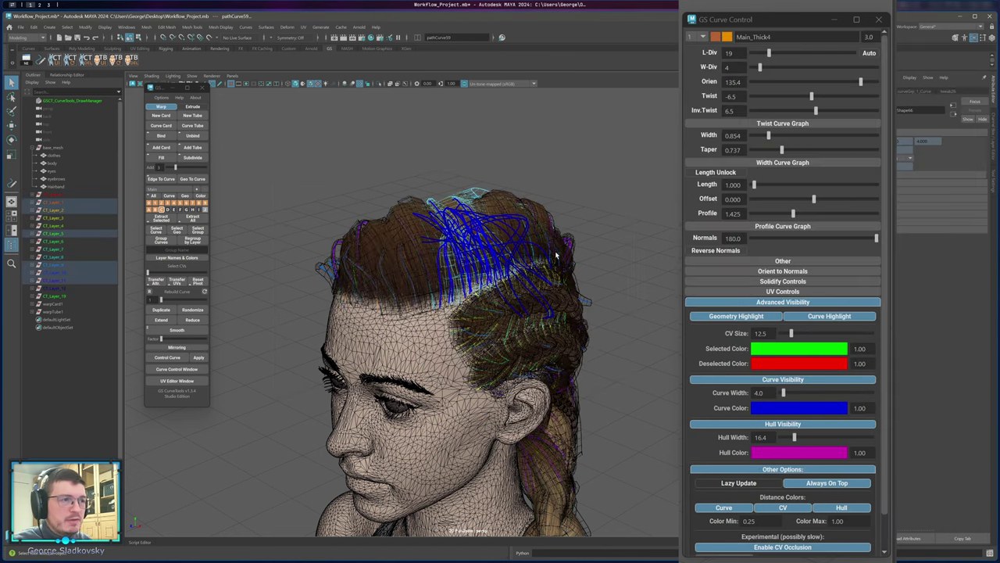
# Show the selected cards' control points in component mode, turn off Hull Visibility, and examine the points around the head.
pyautogui.press('F8')
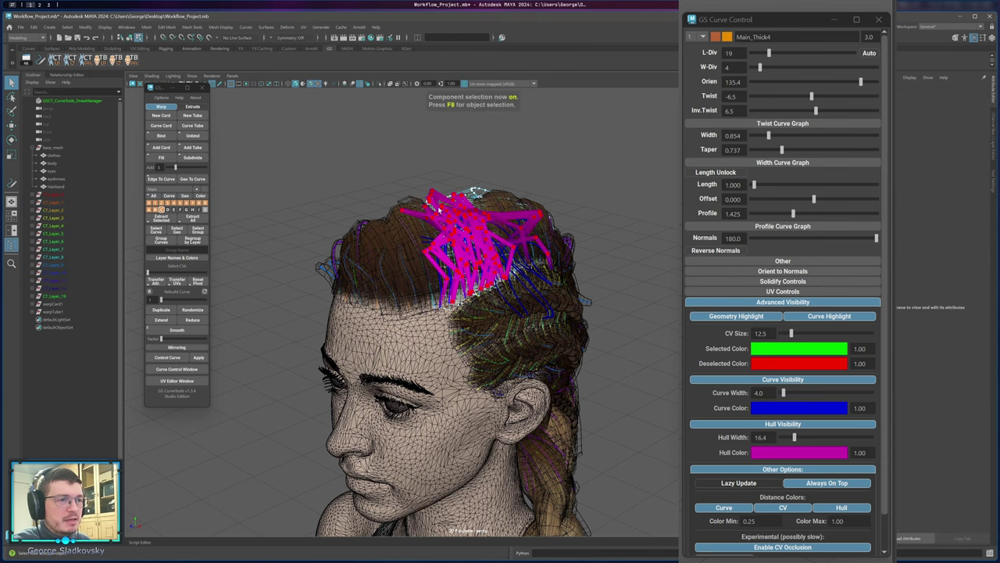
pyautogui.click(783, 423)
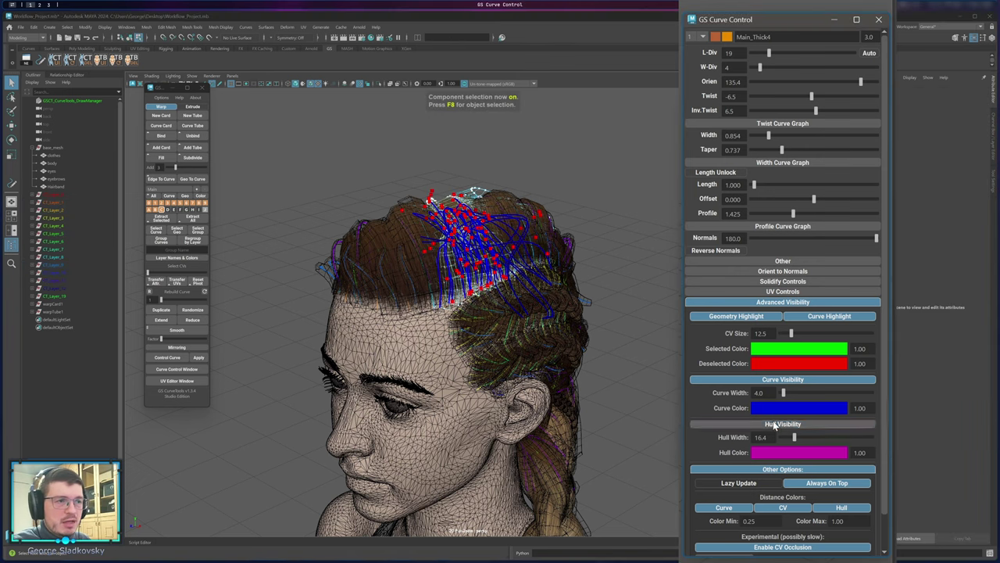
pyautogui.keyDown('alt'); pyautogui.moveTo(618, 343); pyautogui.dragTo(594, 316); pyautogui.keyUp('alt')
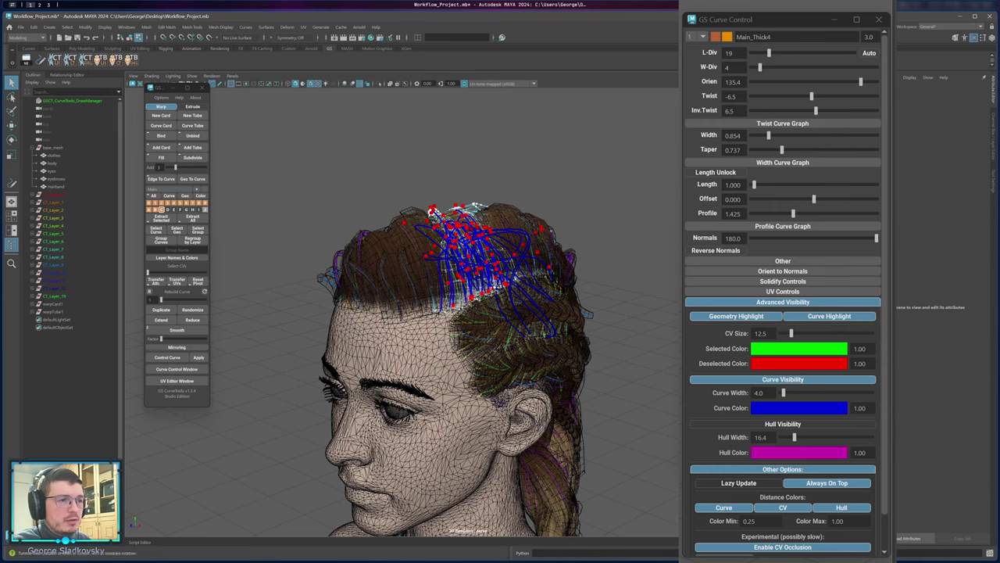
pyautogui.keyDown('alt'); pyautogui.moveTo(495, 290); pyautogui.dragTo(384, 266); pyautogui.keyUp('alt')
pyautogui.keyDown('alt'); pyautogui.moveTo(370, 311); pyautogui.dragTo(530, 299); pyautogui.keyUp('alt')
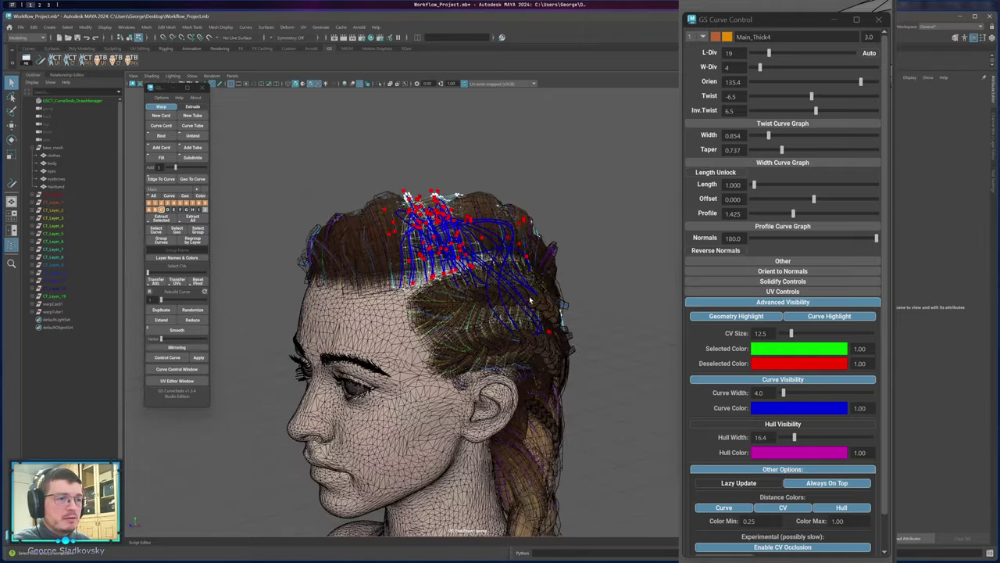
# Toggle CV Occlusion off and on repeatedly to compare the hair control points with and without occlusion by the body.
pyautogui.scroll(-1, 852, 539)
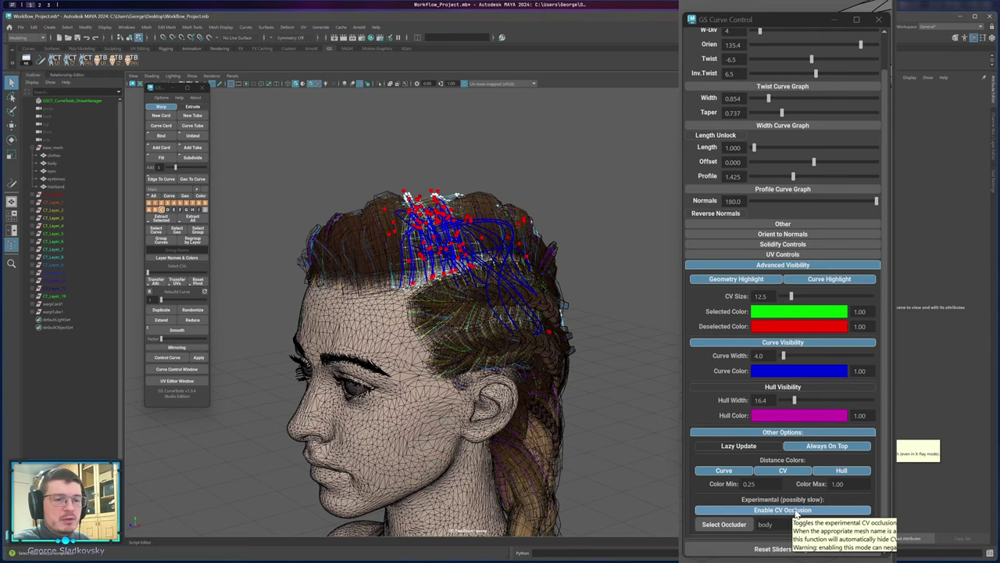
pyautogui.click(797, 512)
pyautogui.click(799, 513)
pyautogui.click(799, 512)
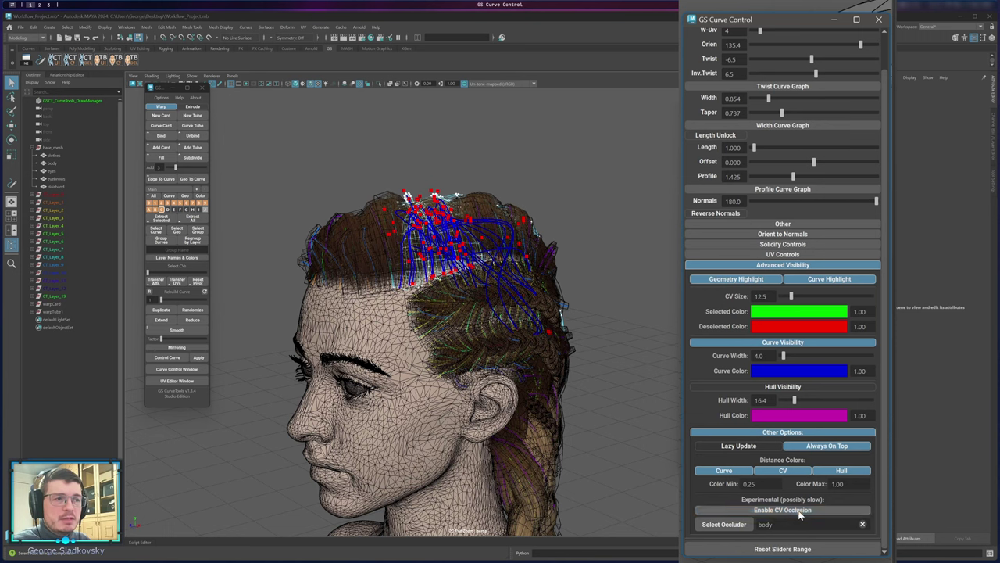
pyautogui.click(798, 510)
pyautogui.click(799, 510)
pyautogui.click(799, 511)
pyautogui.click(798, 510)
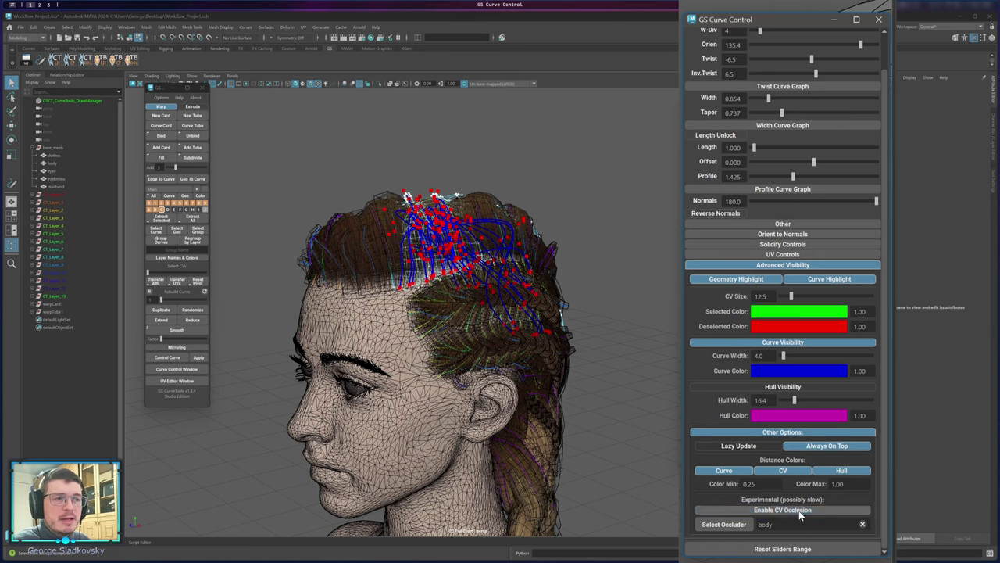
pyautogui.click(799, 510)
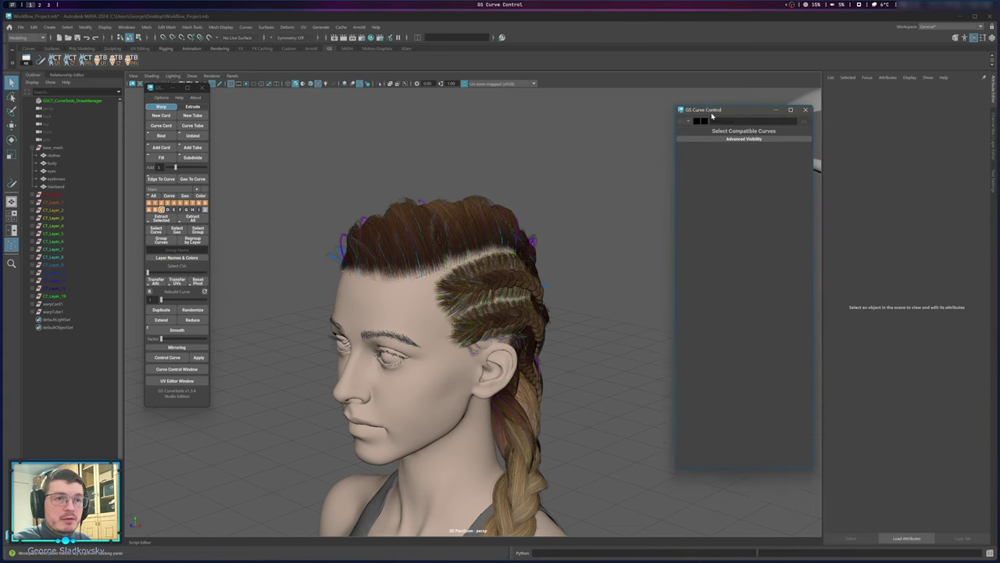
# Close the Curve Control window and delete the sample warp card and tube.
pyautogui.click(807, 111)
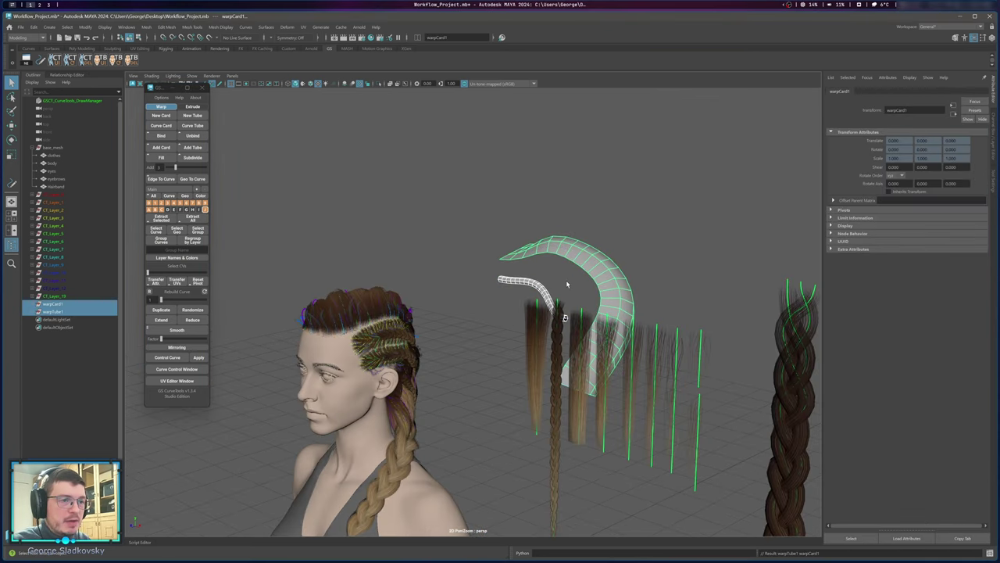
pyautogui.press('Delete')
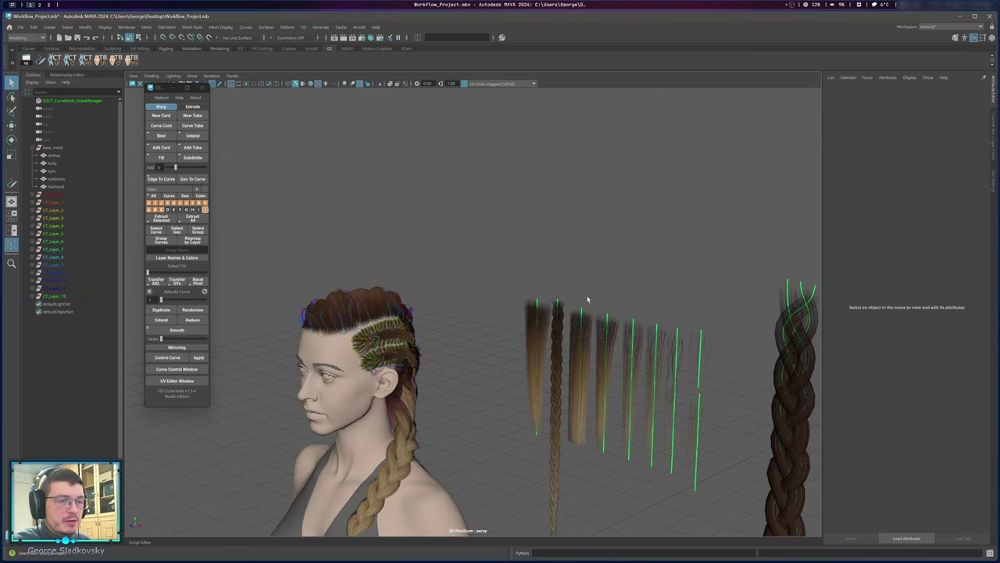
# With the thick sample hair card selected, turn off Geometry Highlight in the Curve Control Window's Advanced Visibility settings, and close the window.
pyautogui.keyDown('alt'); pyautogui.moveTo(587, 297); pyautogui.dragTo(536, 291); pyautogui.keyUp('alt')
pyautogui.keyDown('alt'); pyautogui.moveTo(536, 291); pyautogui.dragTo(472, 221, button='middle'); pyautogui.keyUp('alt')
pyautogui.scroll(2, 495, 224)
pyautogui.moveTo(346, 168); pyautogui.dragTo(614, 363)
pyautogui.scroll(5, 607, 346)
pyautogui.click(511, 398)
pyautogui.keyDown('alt'); pyautogui.moveTo(511, 398); pyautogui.dragTo(555, 397); pyautogui.keyUp('alt')
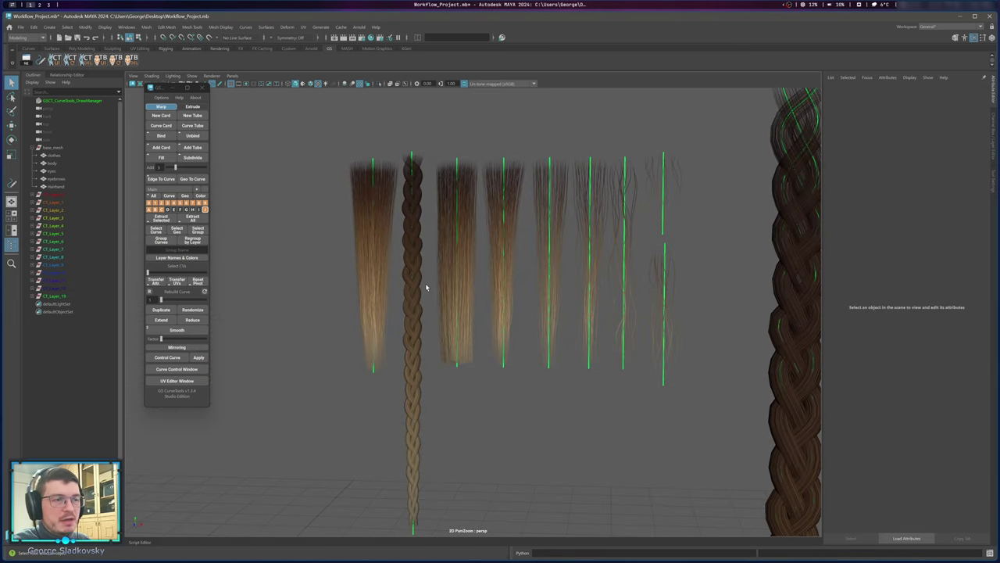
pyautogui.keyDown('alt'); pyautogui.moveTo(424, 289); pyautogui.dragTo(434, 266); pyautogui.keyUp('alt')
pyautogui.moveTo(448, 178); pyautogui.dragTo(486, 296)
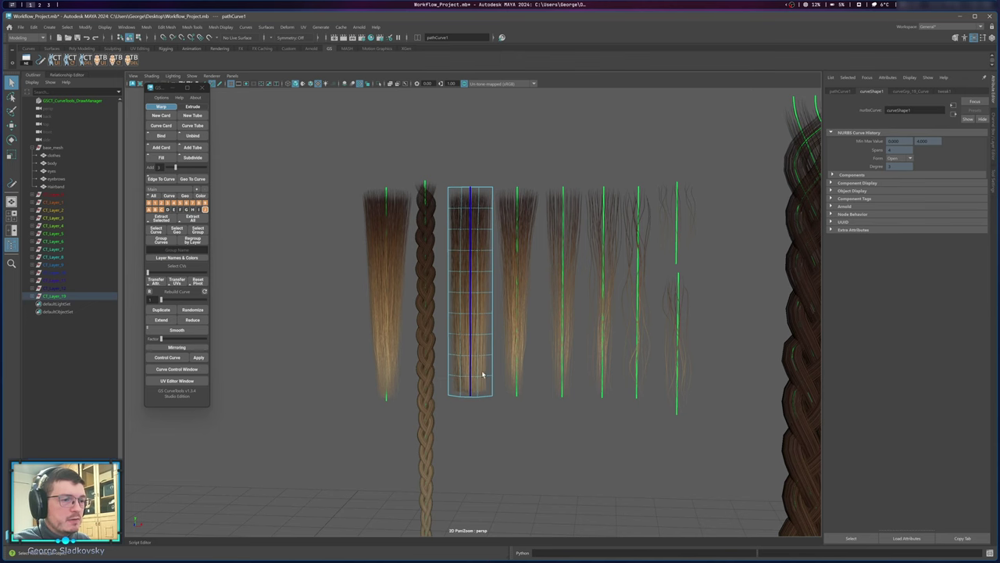
pyautogui.click(173, 371)
pyautogui.click(741, 298)
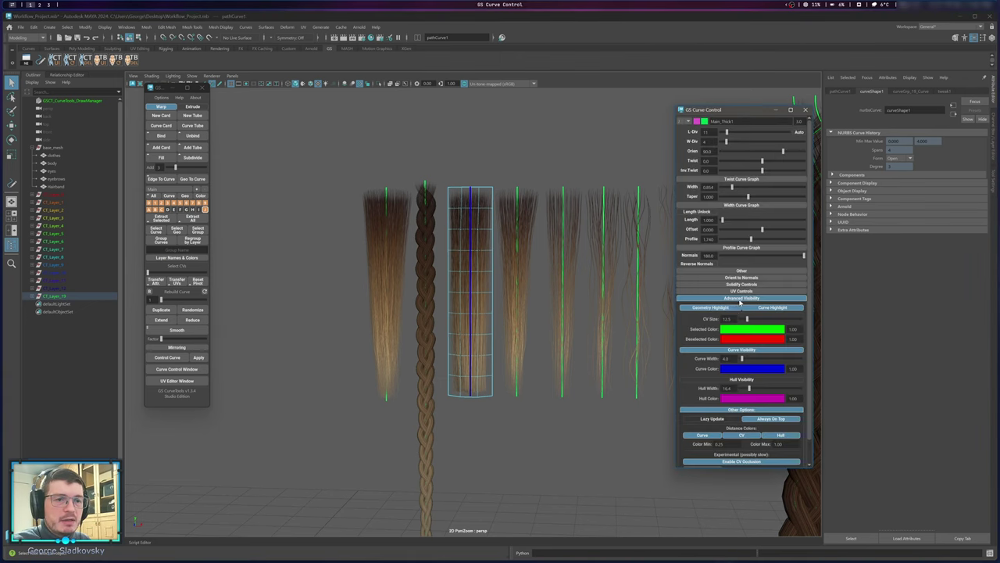
pyautogui.click(712, 308)
pyautogui.scroll(2, 476, 250)
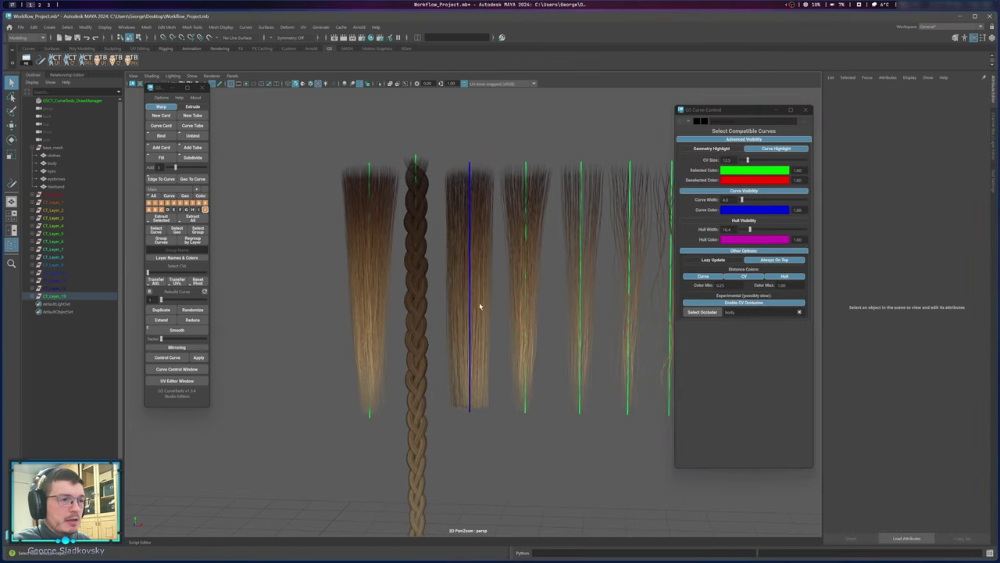
pyautogui.click(805, 110)
# Select the row of sample hair cards, reset their UVs in the GS CurveTools UV Editor, and close the editor.
pyautogui.scroll(-5, 476, 217)
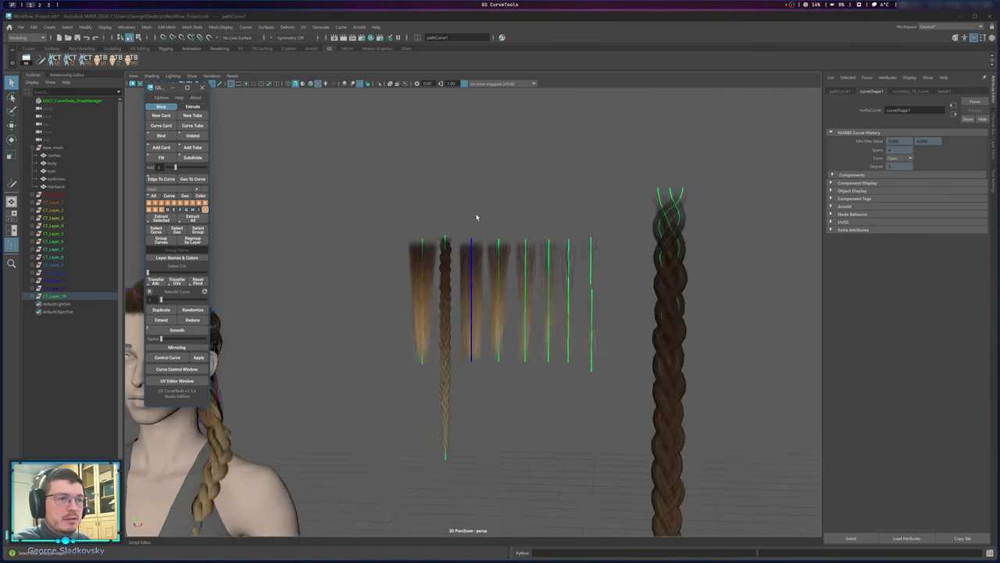
pyautogui.moveTo(396, 177); pyautogui.dragTo(582, 379)
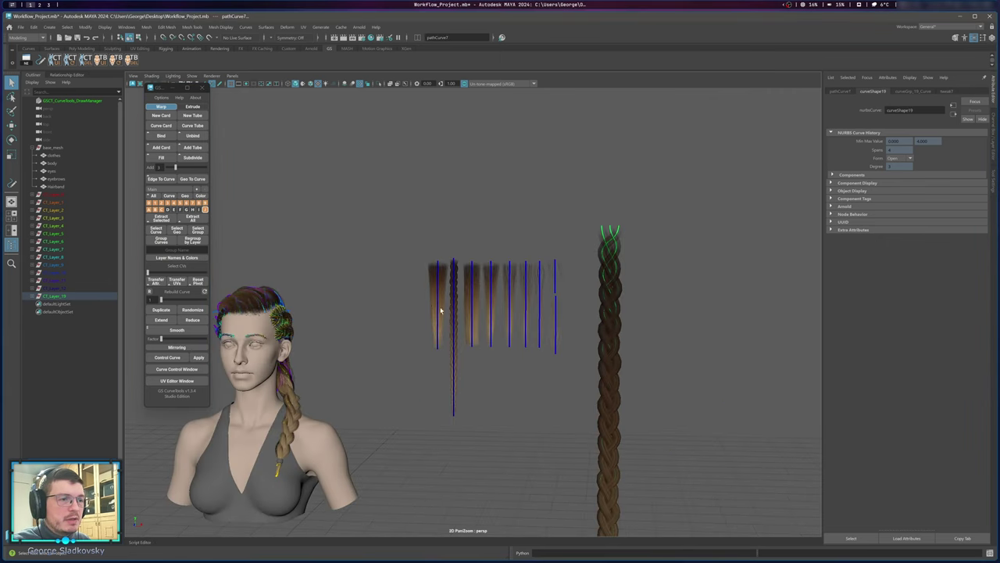
pyautogui.scroll(3, 329, 372)
pyautogui.click(177, 380)
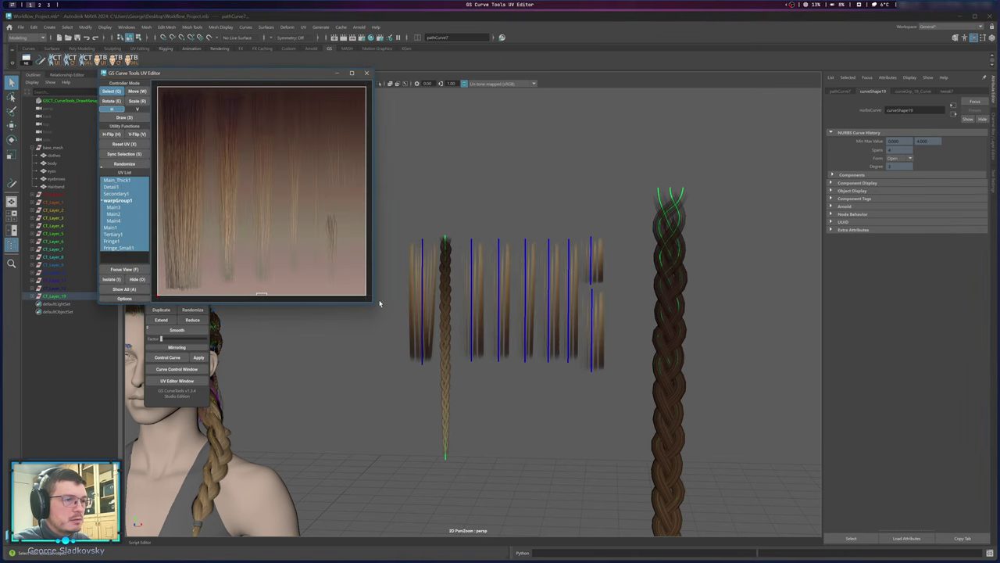
pyautogui.click(366, 73)
pyautogui.click(505, 184)
# Examine how the hair texture maps onto the sample cards with their reset UVs.
pyautogui.scroll(4, 579, 252)
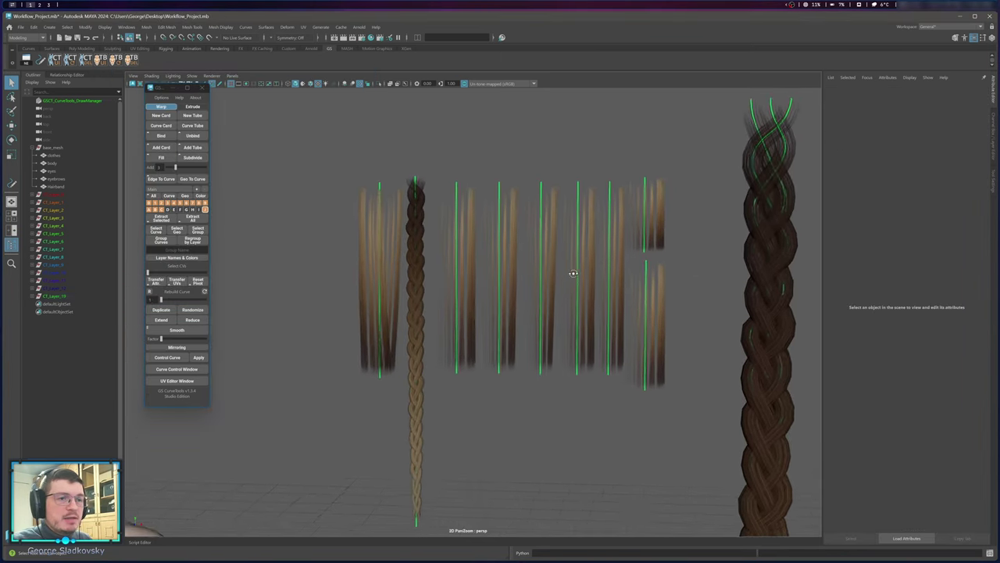
pyautogui.keyDown('alt'); pyautogui.moveTo(549, 338); pyautogui.dragTo(636, 339, button='middle'); pyautogui.keyUp('alt')
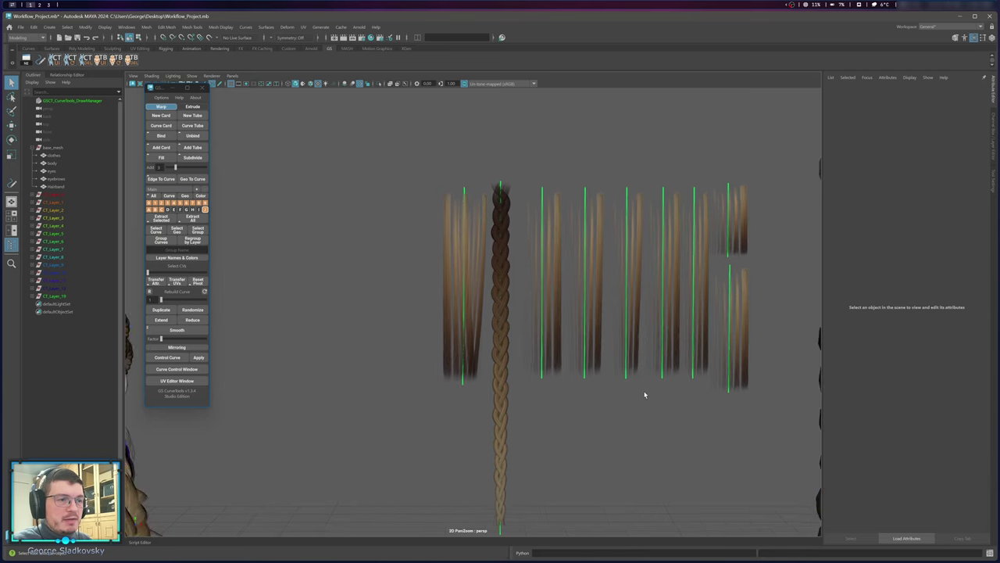
pyautogui.keyDown('alt'); pyautogui.moveTo(708, 294); pyautogui.dragTo(616, 310, button='middle'); pyautogui.keyUp('alt')
pyautogui.scroll(3, 427, 239)
pyautogui.click(440, 248)
pyautogui.scroll(-2, 476, 289)
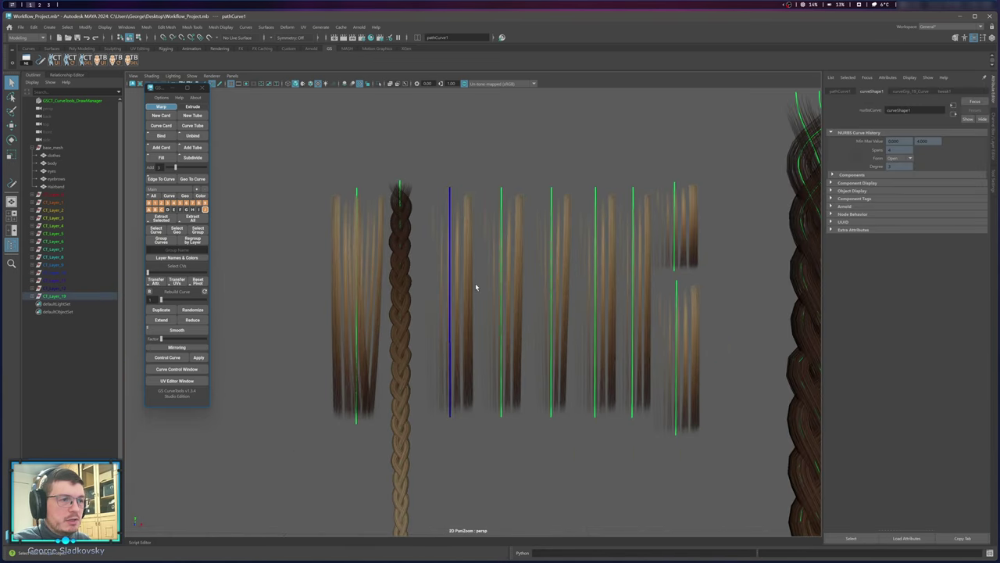
pyautogui.click(480, 296)
pyautogui.keyDown('alt'); pyautogui.moveTo(517, 397); pyautogui.dragTo(482, 384, button='middle'); pyautogui.keyUp('alt')
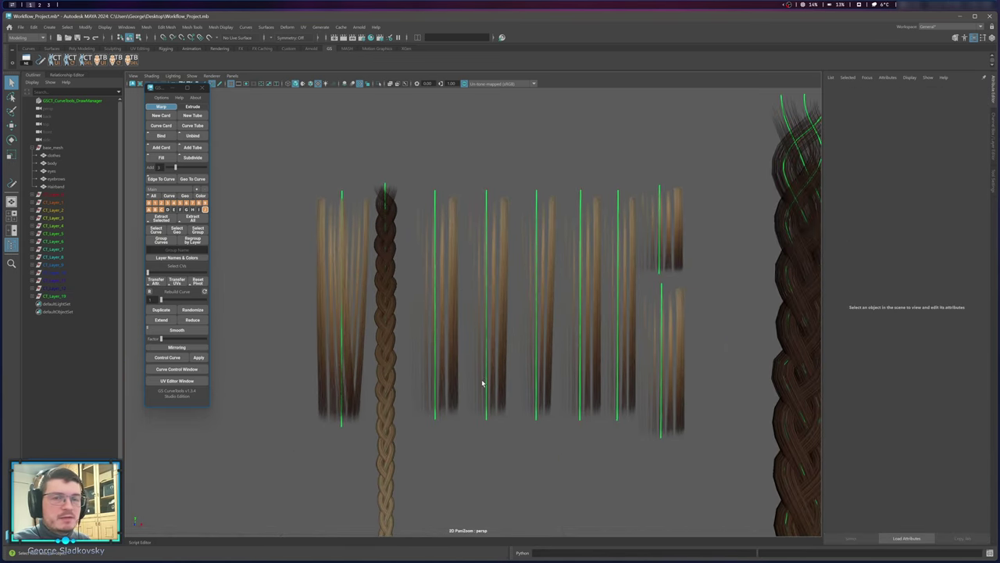
# Open the UV Editor, place it clear of the sample cards, and load the UVs of the Main_Thick1 card.
pyautogui.click(177, 380)
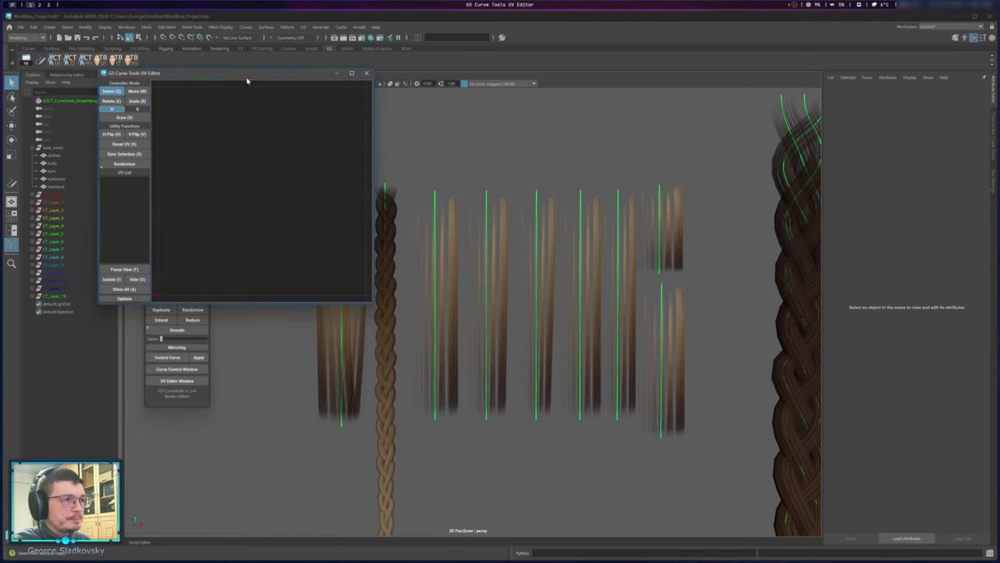
pyautogui.moveTo(246, 75); pyautogui.dragTo(795, 134)
pyautogui.keyDown('alt'); pyautogui.moveTo(730, 156); pyautogui.dragTo(406, 190, button='middle'); pyautogui.keyUp('alt')
pyautogui.click(401, 313)
pyautogui.keyDown('alt'); pyautogui.moveTo(380, 330); pyautogui.dragTo(375, 312, button='middle'); pyautogui.keyUp('alt')
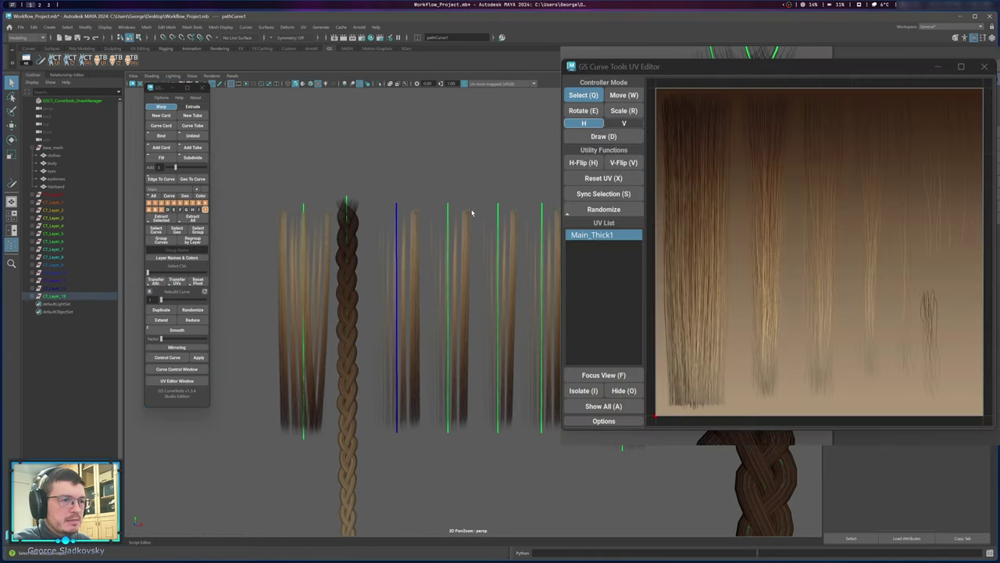
pyautogui.moveTo(920, 287); pyautogui.dragTo(920, 288)
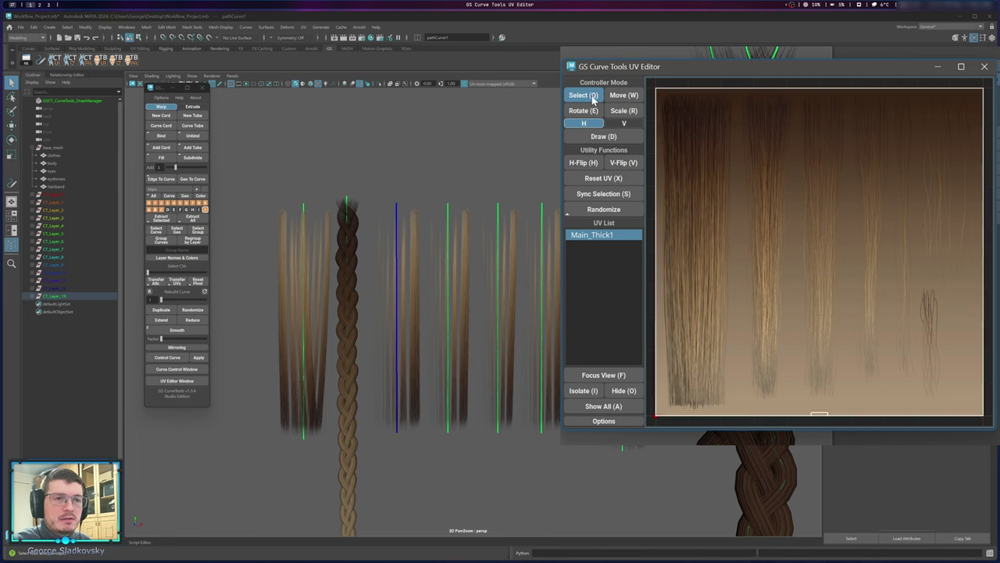
# Draw the Main_Thick1 UV area around the second hair strand of the texture, and move it sideways back and forth.
pyautogui.click(637, 140)
pyautogui.moveTo(741, 98); pyautogui.dragTo(800, 405)
pyautogui.press('w')
pyautogui.moveTo(773, 324)
pyautogui.mouseDown()
pyautogui.moveTo(746, 326)
pyautogui.moveTo(866, 339)
pyautogui.moveTo(742, 332)
pyautogui.mouseUp()
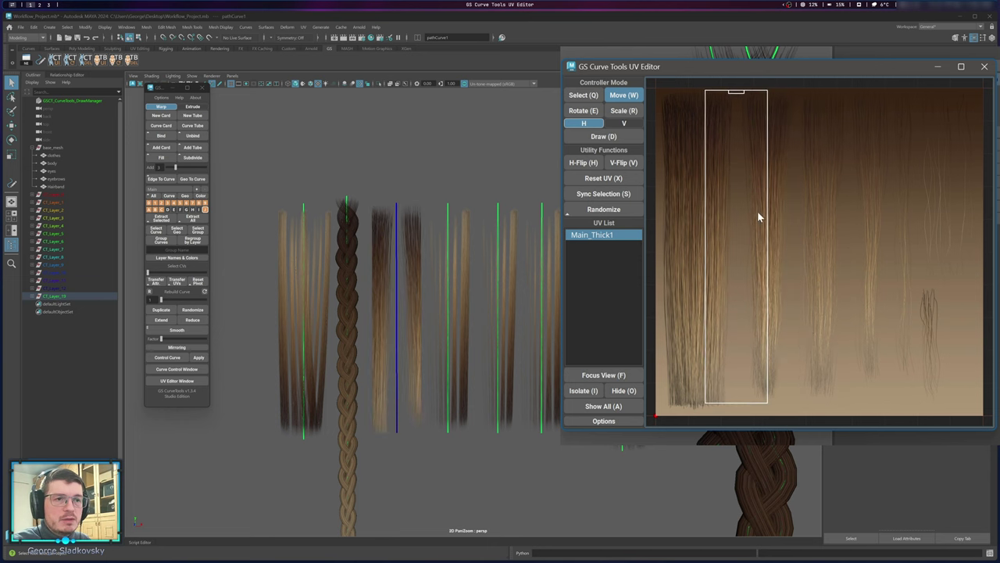
pyautogui.moveTo(757, 217); pyautogui.dragTo(782, 221)
# Rotate the Main_Thick1 UV area and scale it horizontally and vertically, then return to Select mode.
pyautogui.press('e')
pyautogui.moveTo(864, 235); pyautogui.dragTo(902, 167)
pyautogui.press('r')
pyautogui.press('r')
pyautogui.press('r')
pyautogui.moveTo(906, 226); pyautogui.dragTo(886, 282)
pyautogui.press('r')
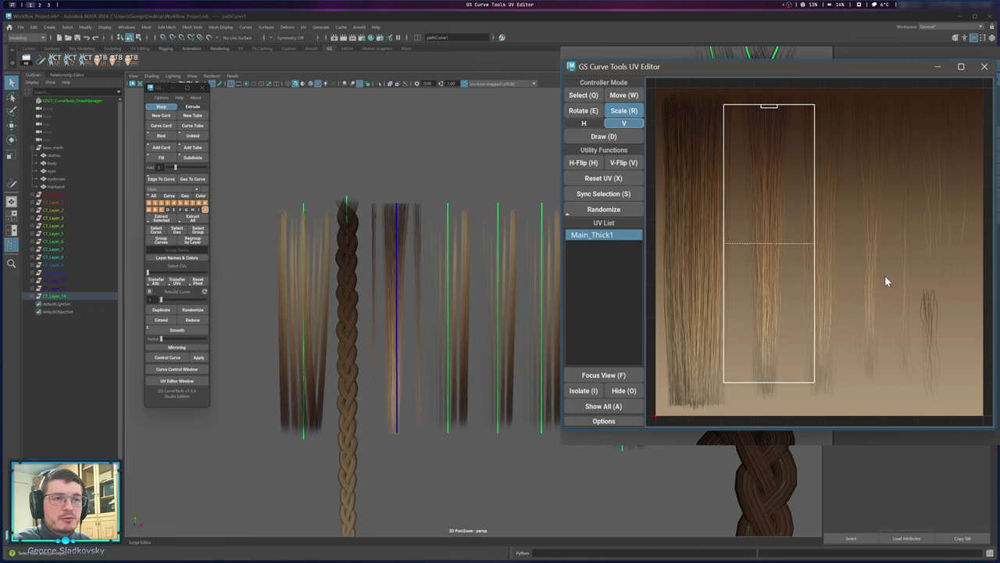
pyautogui.press('w')
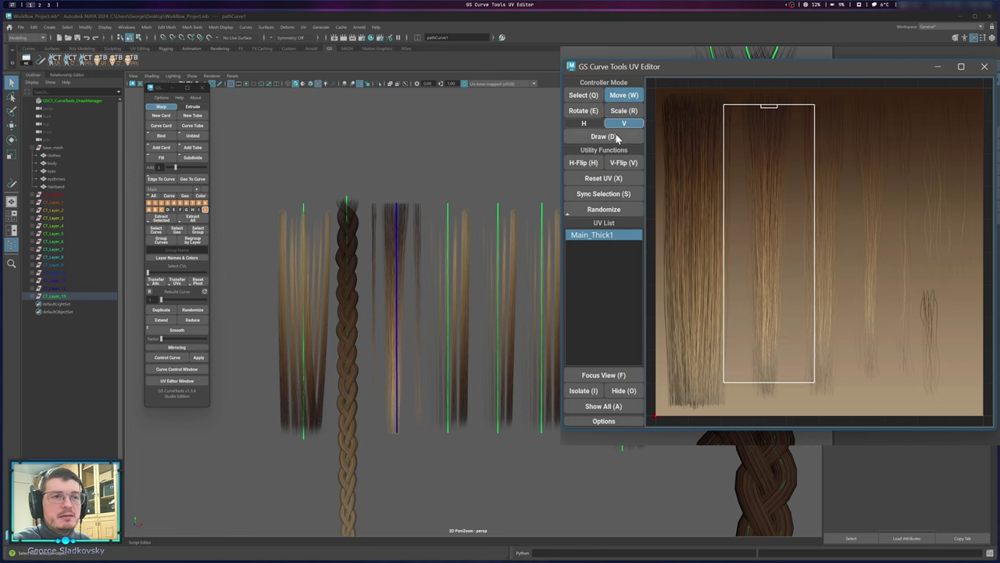
pyautogui.press('q')
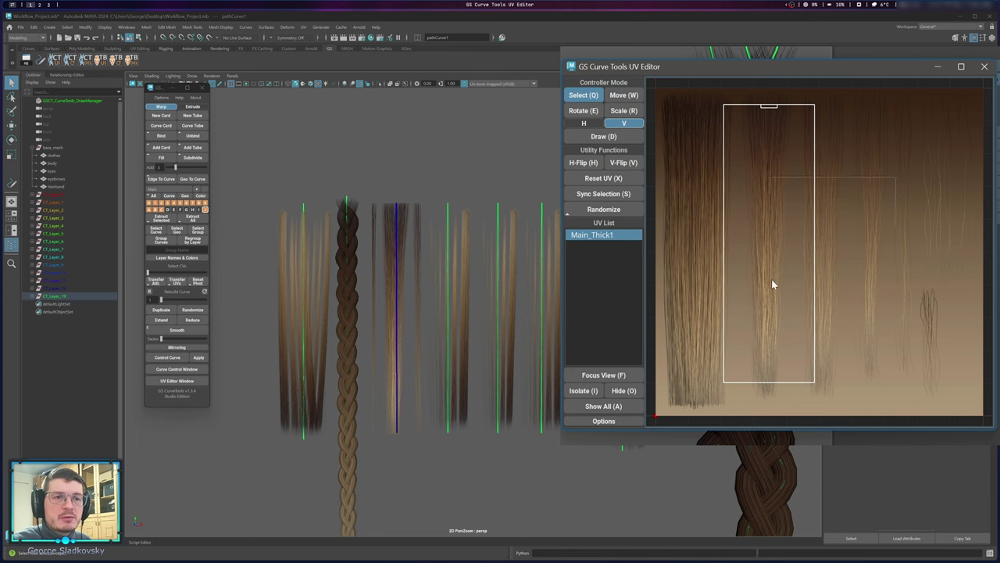
# Redraw the Main_Thick1 UV area around the short, sparse strand at the texture's lower corner and flip it vertically.
pyautogui.press('d')
pyautogui.moveTo(914, 282); pyautogui.dragTo(960, 423)
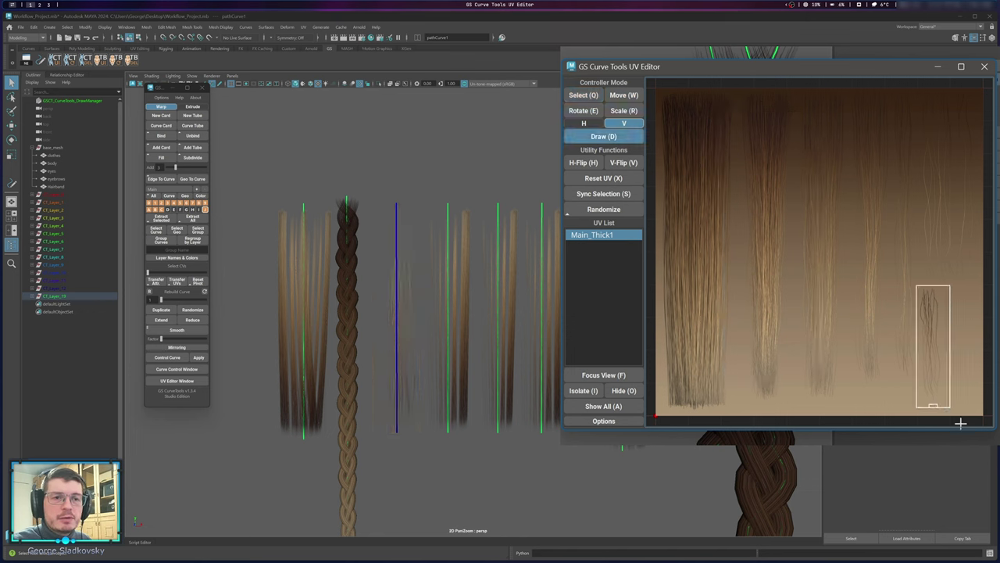
pyautogui.press('v')
pyautogui.press('v')
pyautogui.press('v')
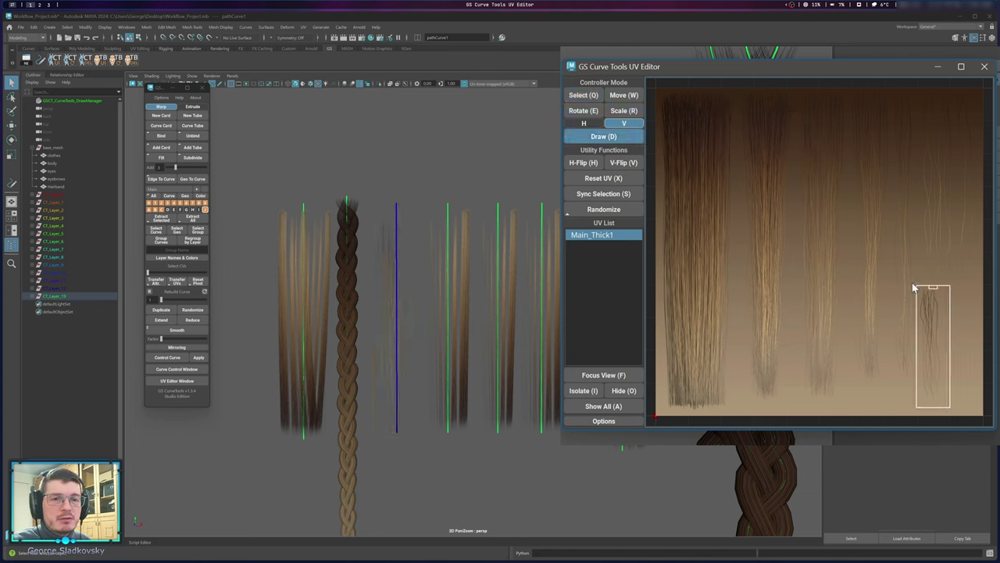
# Flip the Main_Thick1 UVs vertically several times, then horizontally, to compare their orientation on the card.
pyautogui.click(625, 160)
pyautogui.click(625, 162)
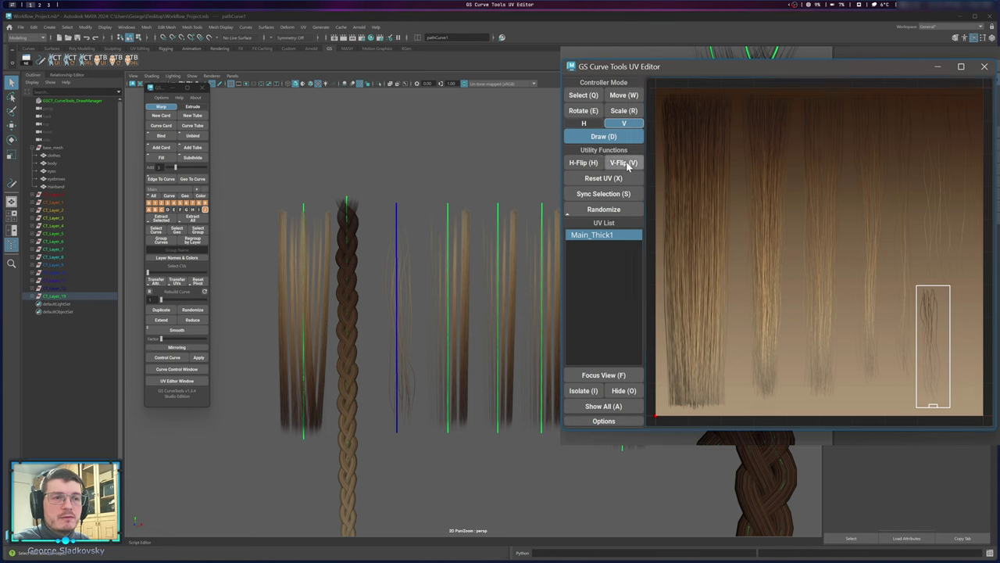
pyautogui.click(626, 162)
pyautogui.click(627, 164)
pyautogui.click(626, 165)
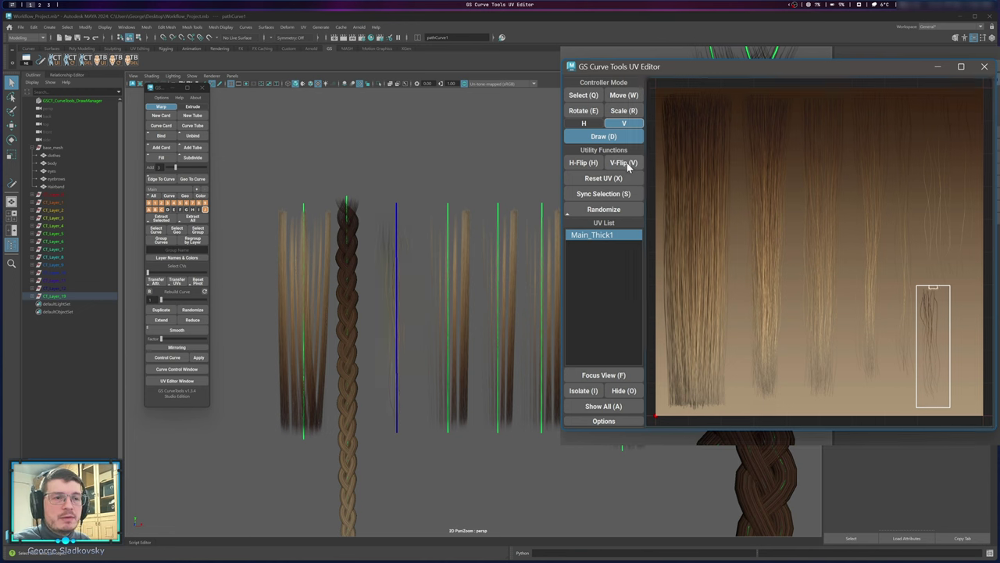
pyautogui.click(580, 164)
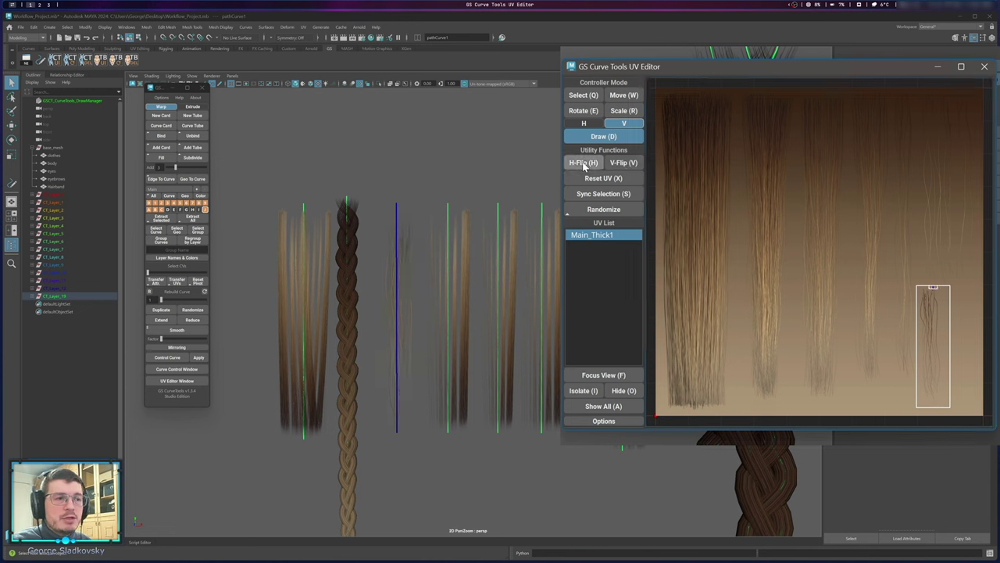
pyautogui.click(582, 162)
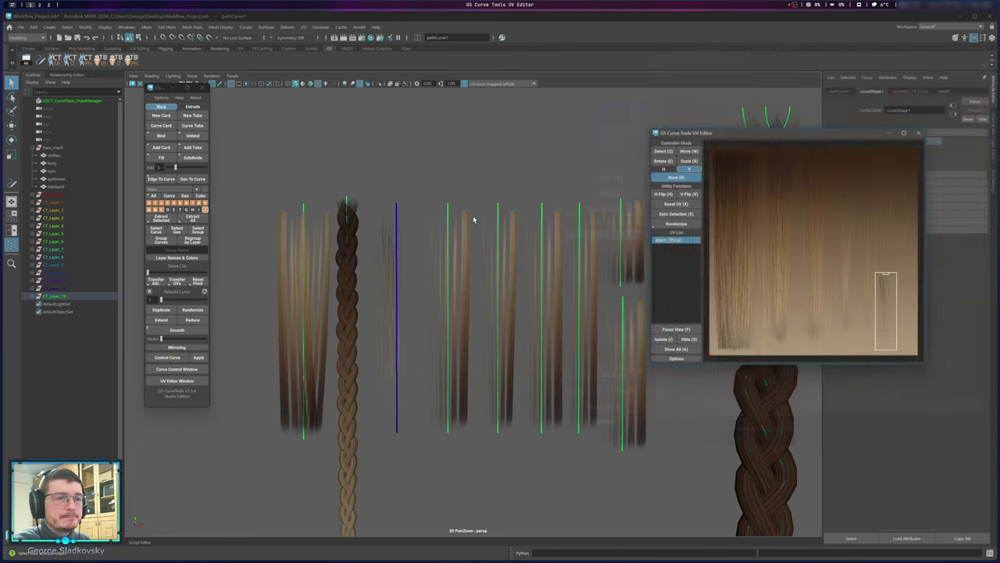
# Redraw the Main_Thick1 UV area around the widest, densest strand of the texture and flip it vertically.
pyautogui.press('q')
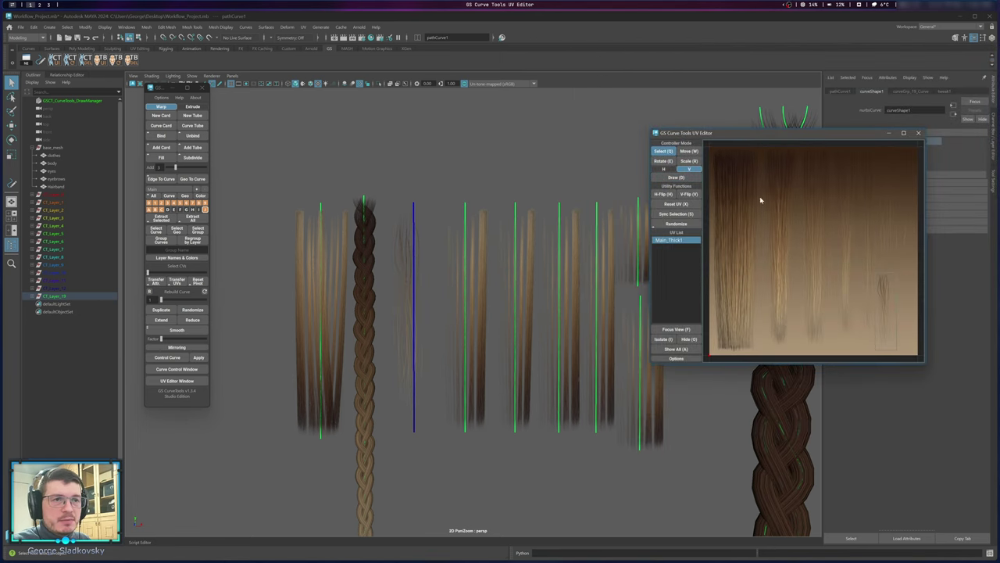
pyautogui.click(884, 304)
pyautogui.press('d')
pyautogui.moveTo(710, 148); pyautogui.dragTo(766, 357)
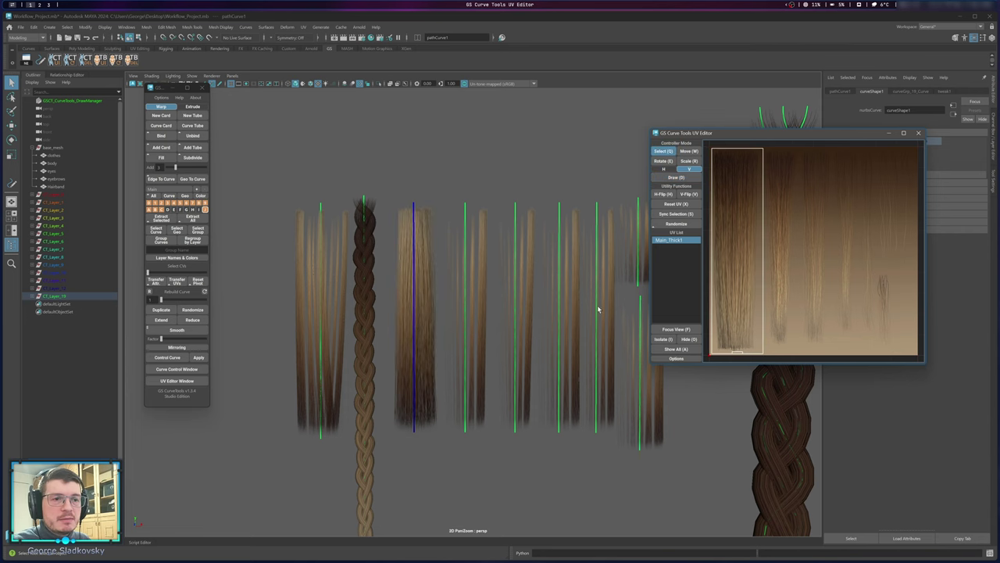
pyautogui.click(413, 239)
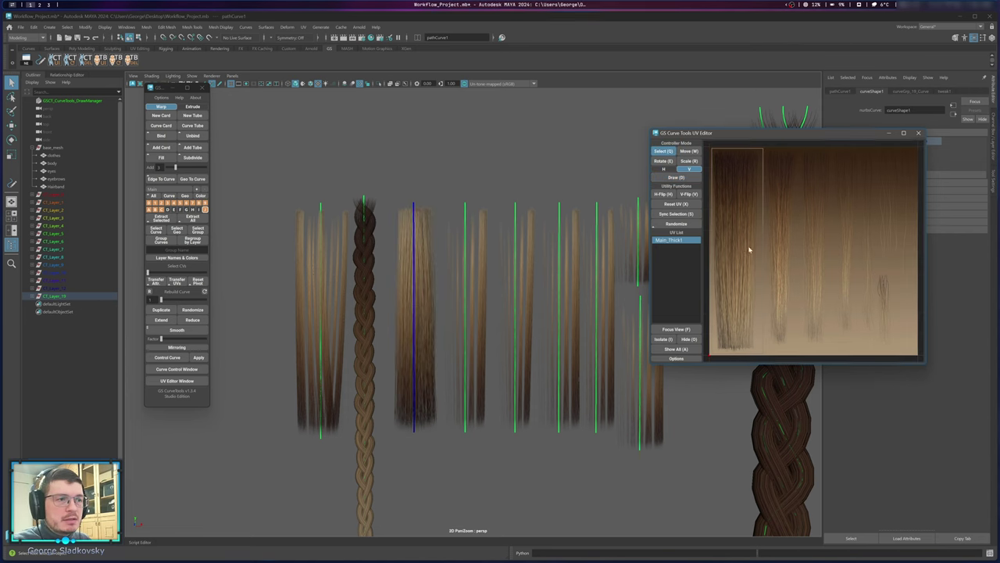
pyautogui.click(750, 250)
pyautogui.press('v')
# Select the Main1 card, draw its UV area around the texture's second strand, and flip it vertically.
pyautogui.click(457, 215)
pyautogui.click(461, 213)
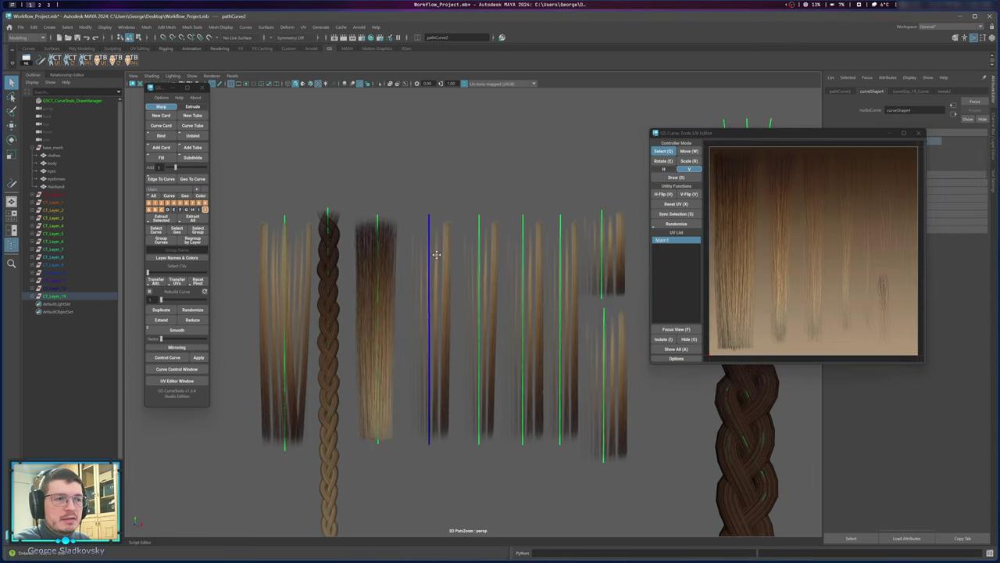
pyautogui.press('d')
pyautogui.moveTo(764, 148); pyautogui.dragTo(788, 347)
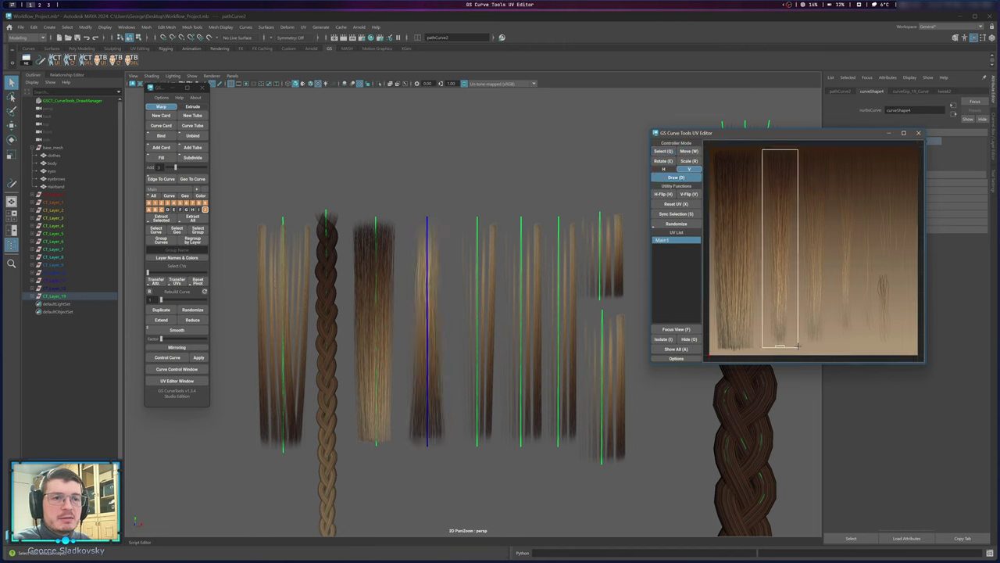
# Draw the Secondary1 card's UV area around the texture's third strand and flip it vertically.
pyautogui.press('d')
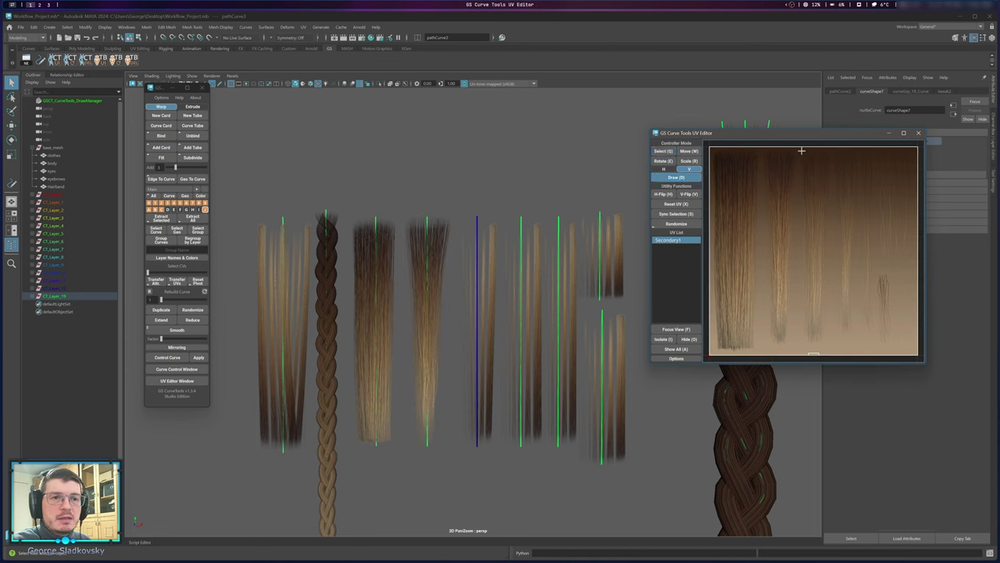
pyautogui.moveTo(800, 150); pyautogui.dragTo(826, 342)
pyautogui.keyDown('alt'); pyautogui.moveTo(489, 229); pyautogui.dragTo(466, 209, button='middle'); pyautogui.keyUp('alt')
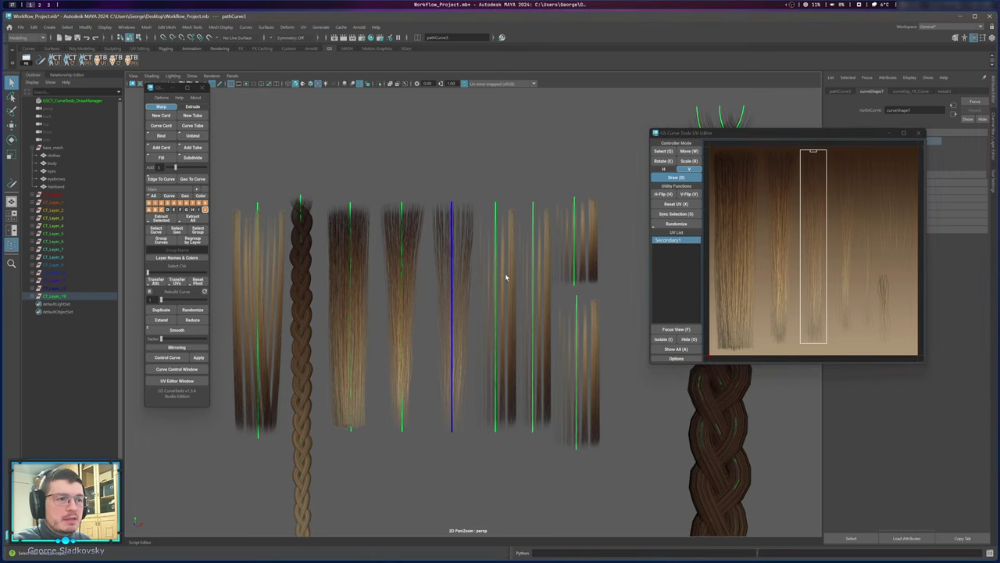
# Draw the Tertiary1 card's UV area around the texture's fourth strand, flip it vertically, and deselect the card.
pyautogui.click(507, 277)
pyautogui.press('w')
pyautogui.moveTo(909, 192)
pyautogui.mouseDown()
pyautogui.moveTo(848, 263)
pyautogui.moveTo(840, 289)
pyautogui.moveTo(788, 304)
pyautogui.mouseUp()
pyautogui.press('d')
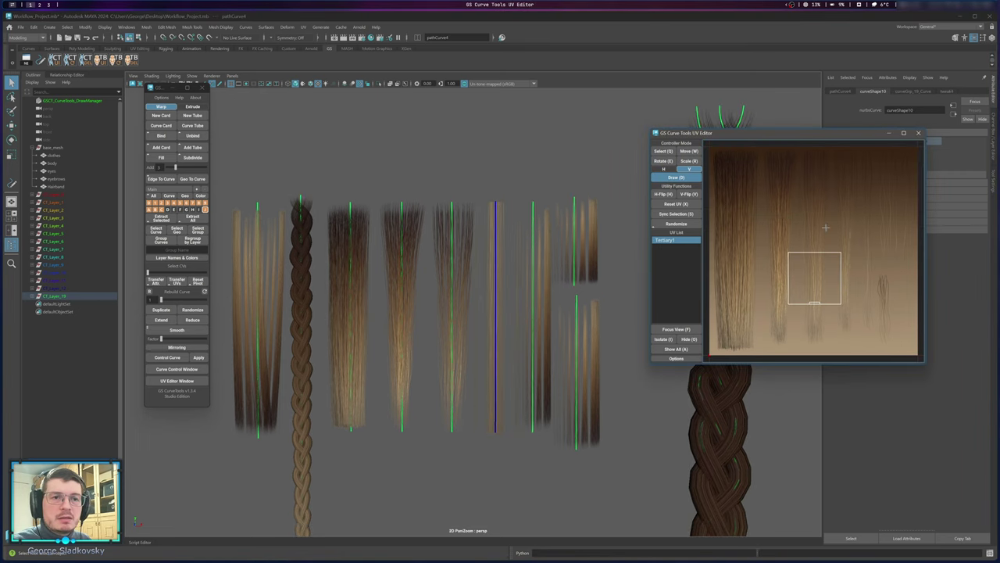
pyautogui.moveTo(831, 155); pyautogui.dragTo(863, 335)
pyautogui.press('w')
pyautogui.press('q')
pyautogui.click(469, 196)
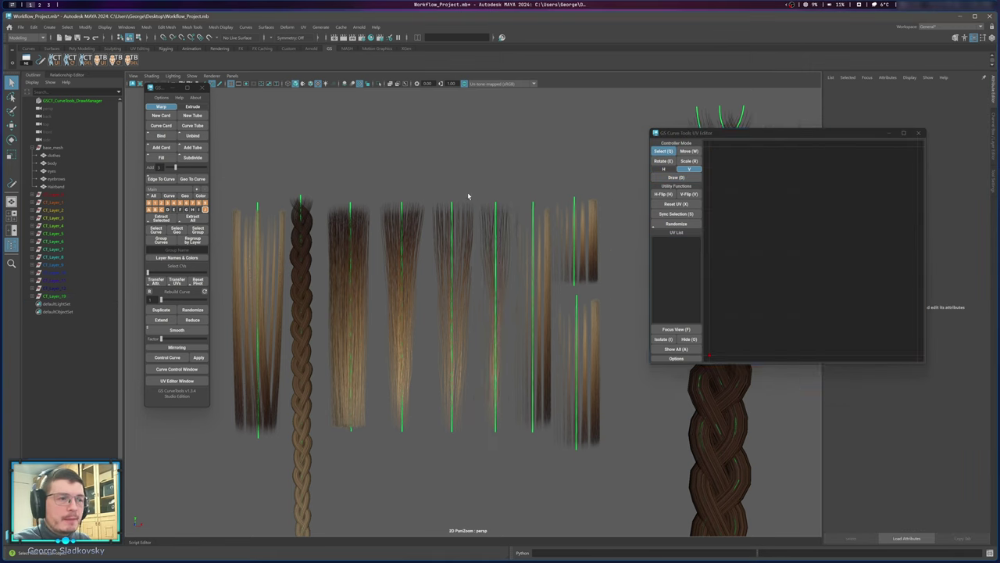
# Select the large braid's three component curves, try moving their shared UV area off the widest strand, and undo the move.
pyautogui.keyDown('alt'); pyautogui.moveTo(469, 196); pyautogui.dragTo(382, 210, button='middle'); pyautogui.keyUp('alt')
pyautogui.scroll(-3, 459, 228)
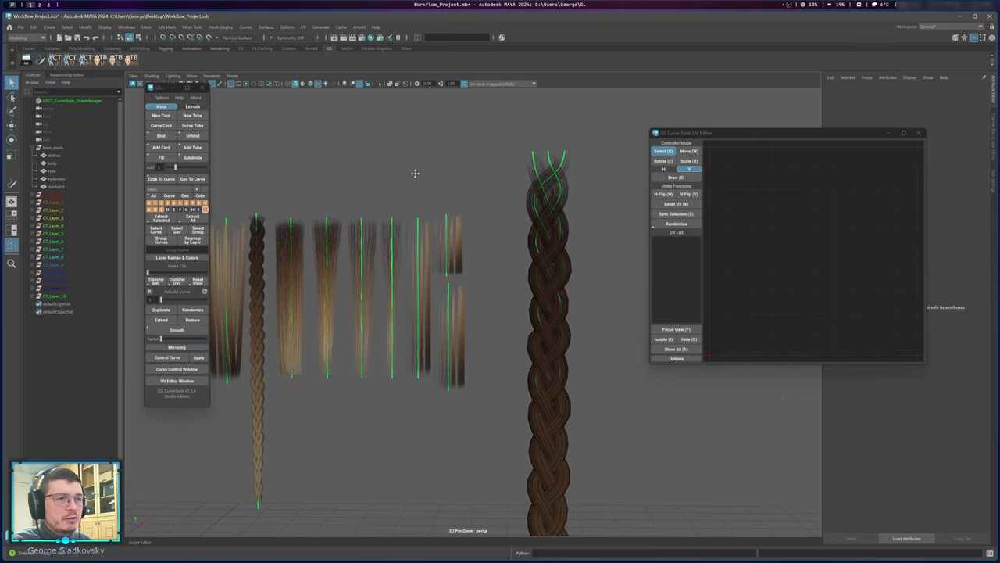
pyautogui.keyDown('alt'); pyautogui.moveTo(413, 170); pyautogui.dragTo(397, 181, button='middle'); pyautogui.keyUp('alt')
pyautogui.moveTo(509, 152); pyautogui.dragTo(575, 333)
pyautogui.press('w')
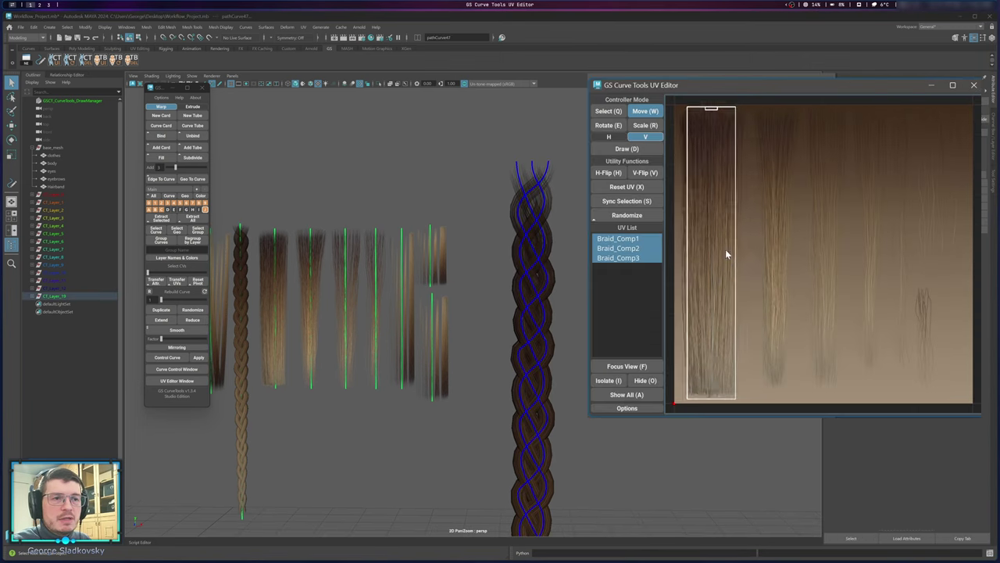
pyautogui.moveTo(725, 253); pyautogui.dragTo(746, 262)
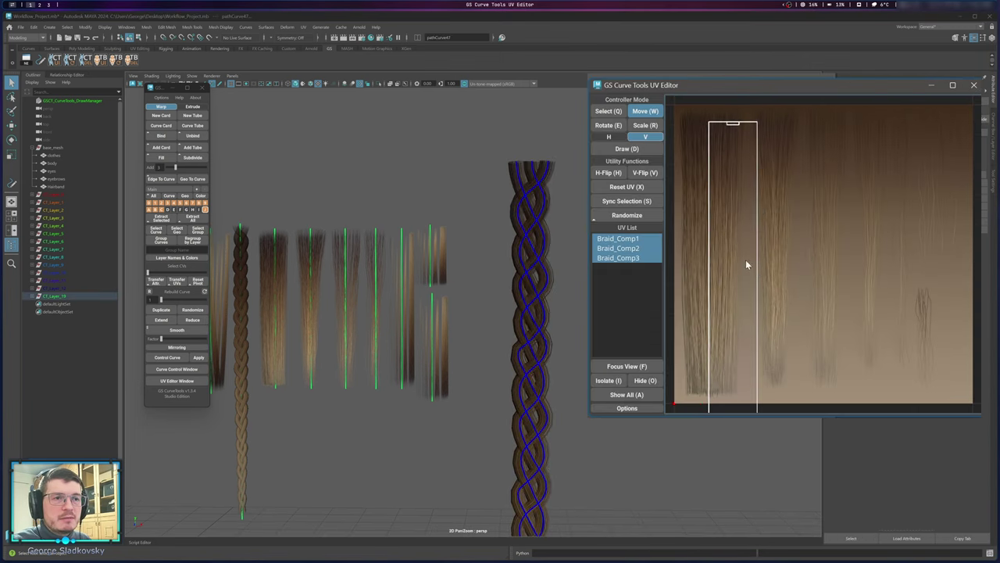
pyautogui.hotkey('ctrl', 'z')
# Deselect the large braid and select the thin braid beside the hair cards.
pyautogui.keyDown('alt'); pyautogui.moveTo(306, 176); pyautogui.dragTo(481, 174, button='middle'); pyautogui.keyUp('alt')
pyautogui.click(480, 173)
pyautogui.moveTo(412, 270); pyautogui.dragTo(424, 305)
pyautogui.click(424, 306)
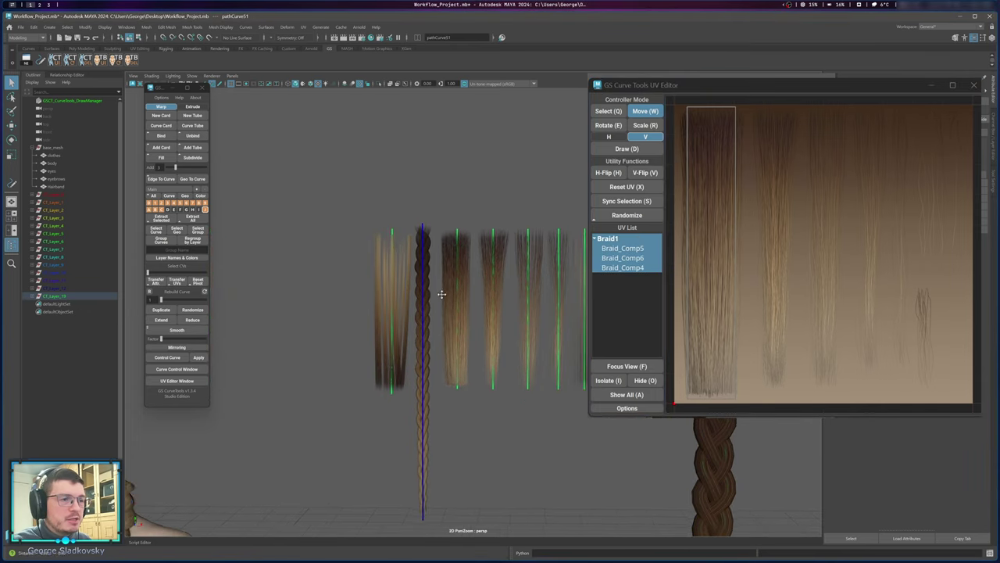
pyautogui.scroll(3, 449, 247)
pyautogui.scroll(-5, 447, 228)
pyautogui.scroll(4, 433, 315)
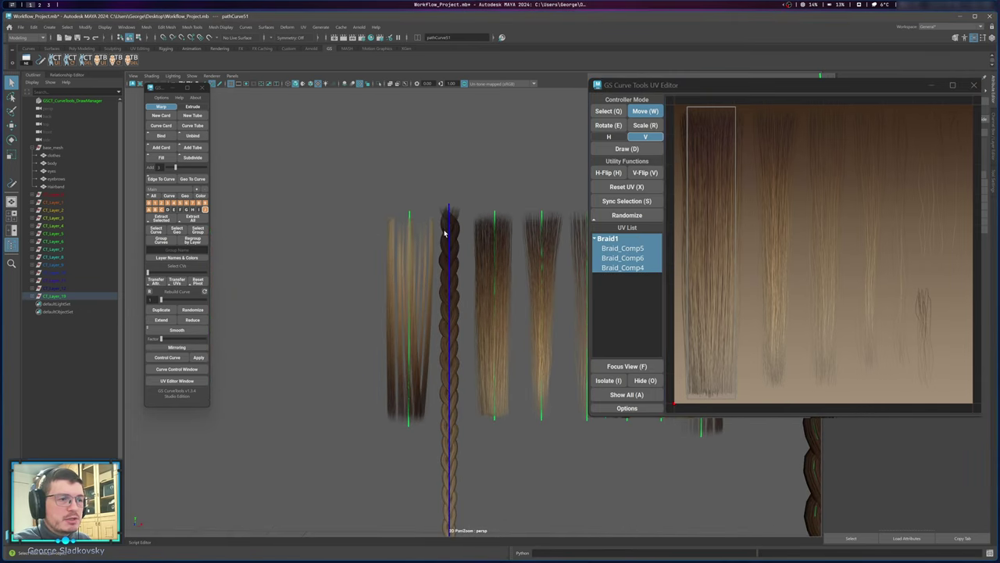
# Pick Braid_Comp5, Braid_Comp6 and Braid_Comp4 individually in the UV list, and reselect the whole Braid1 group.
pyautogui.click(630, 248)
pyautogui.click(632, 259)
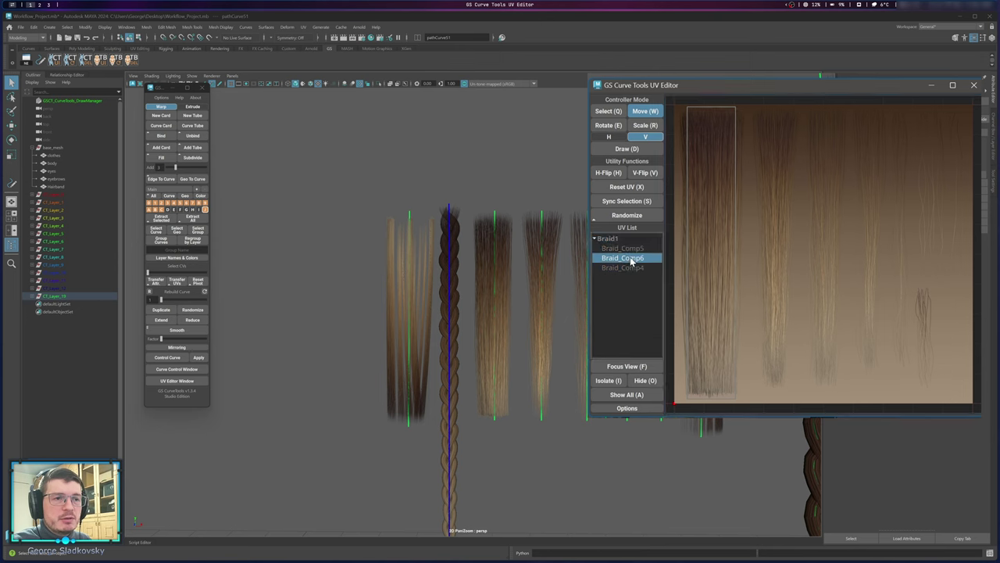
pyautogui.click(633, 267)
pyautogui.click(636, 258)
pyautogui.click(636, 249)
pyautogui.click(633, 239)
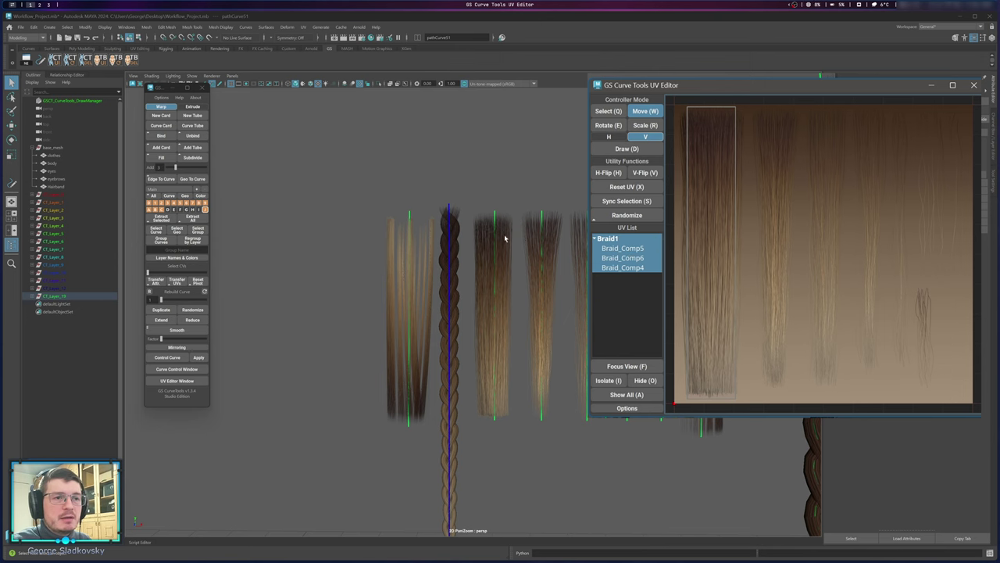
# Try moving the whole Braid1 group's UV area across the texture, undo it, and return to selection mode.
pyautogui.keyDown('alt'); pyautogui.moveTo(504, 237); pyautogui.dragTo(519, 264, button='middle'); pyautogui.keyUp('alt')
pyautogui.moveTo(724, 267); pyautogui.dragTo(692, 252)
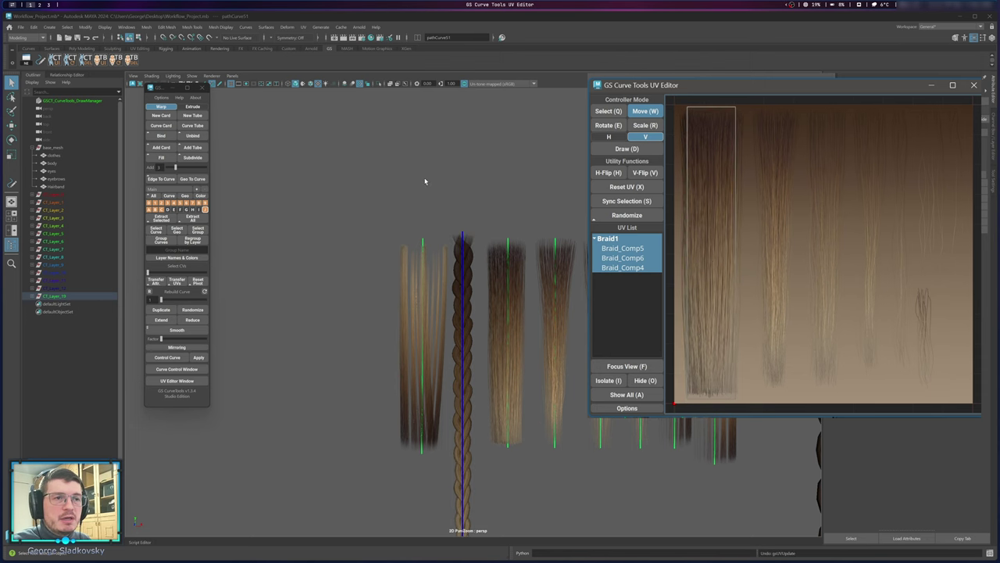
pyautogui.press('q')
# Select Braid1's UV area and reset its UVs to cover the full texture.
pyautogui.moveTo(663, 89); pyautogui.dragTo(625, 70)
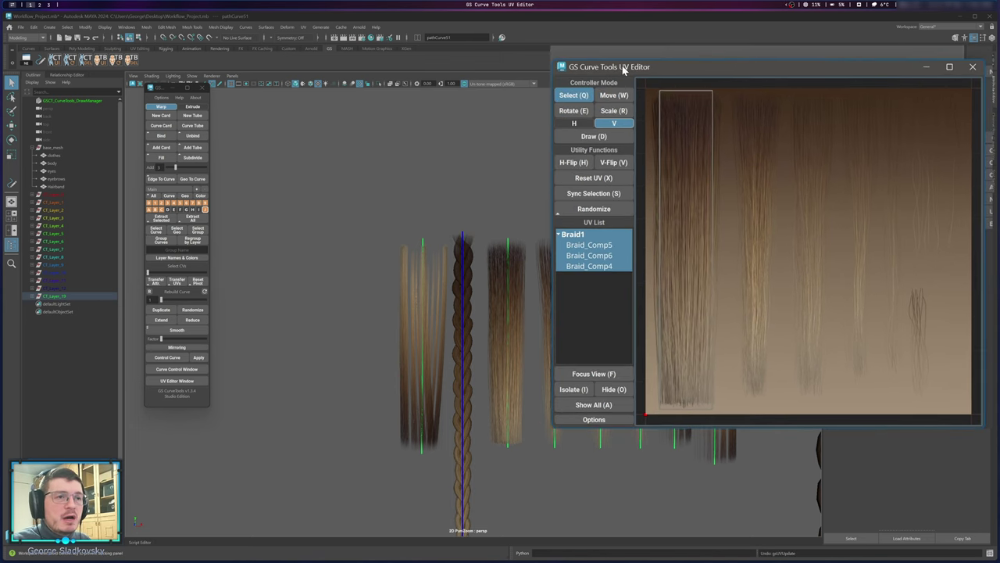
pyautogui.keyDown('alt'); pyautogui.moveTo(458, 201); pyautogui.dragTo(380, 211, button='middle'); pyautogui.keyUp('alt')
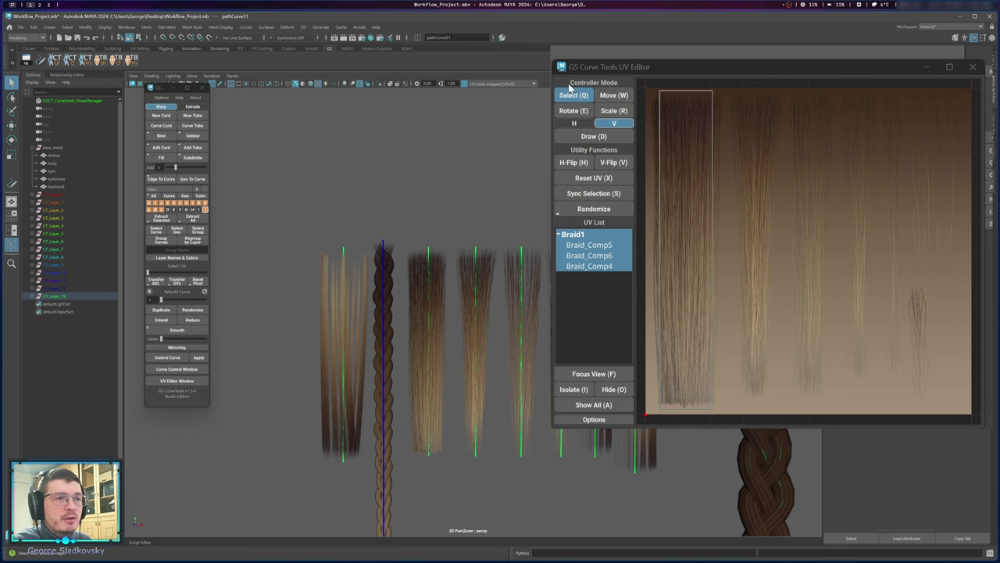
pyautogui.click(566, 91)
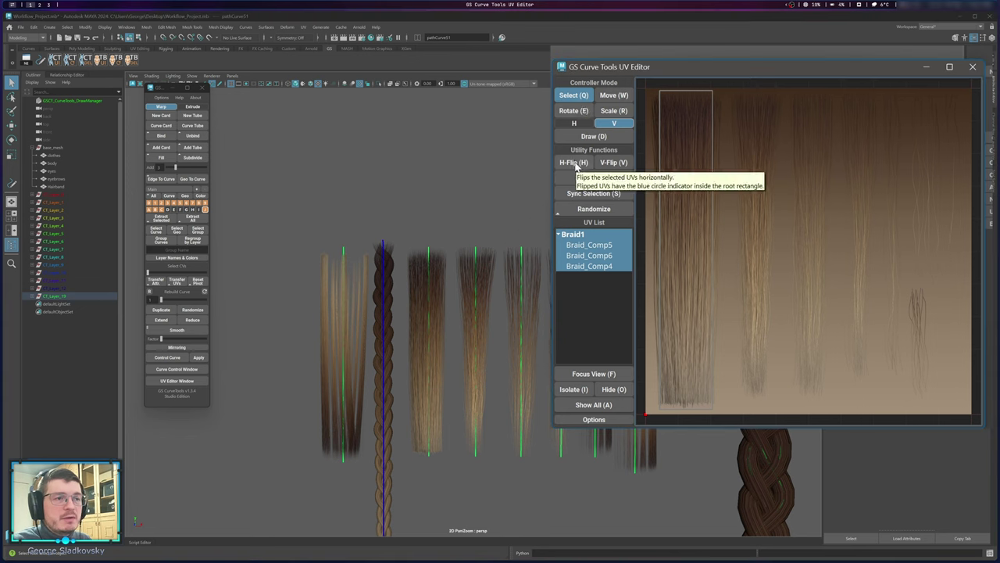
pyautogui.click(672, 322)
pyautogui.keyDown('alt'); pyautogui.moveTo(462, 224); pyautogui.dragTo(517, 164, button='middle'); pyautogui.keyUp('alt')
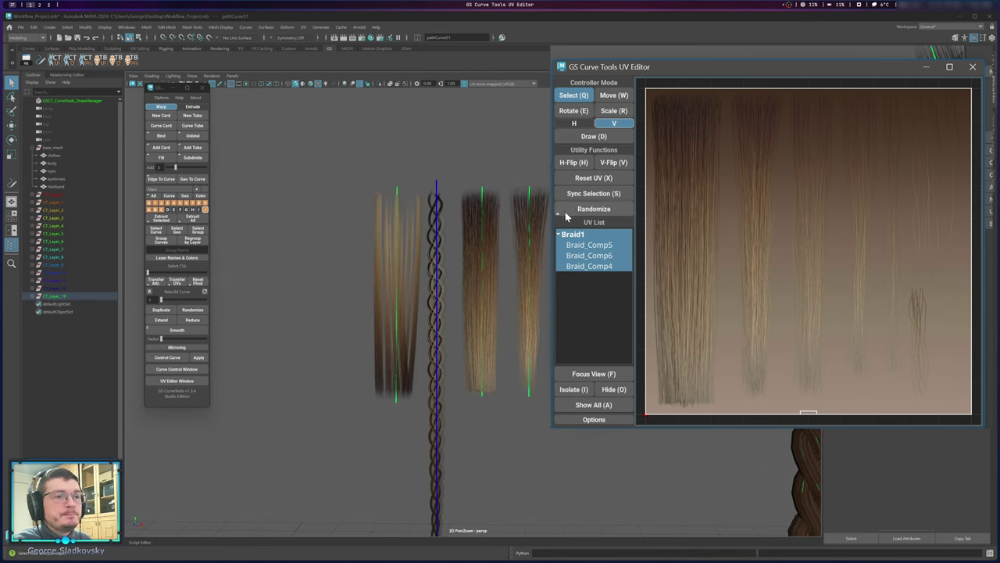
# Select all hair cards and braids, pick the UV areas overlapping the widest strand, and sync the selection to their curves.
pyautogui.click(492, 211)
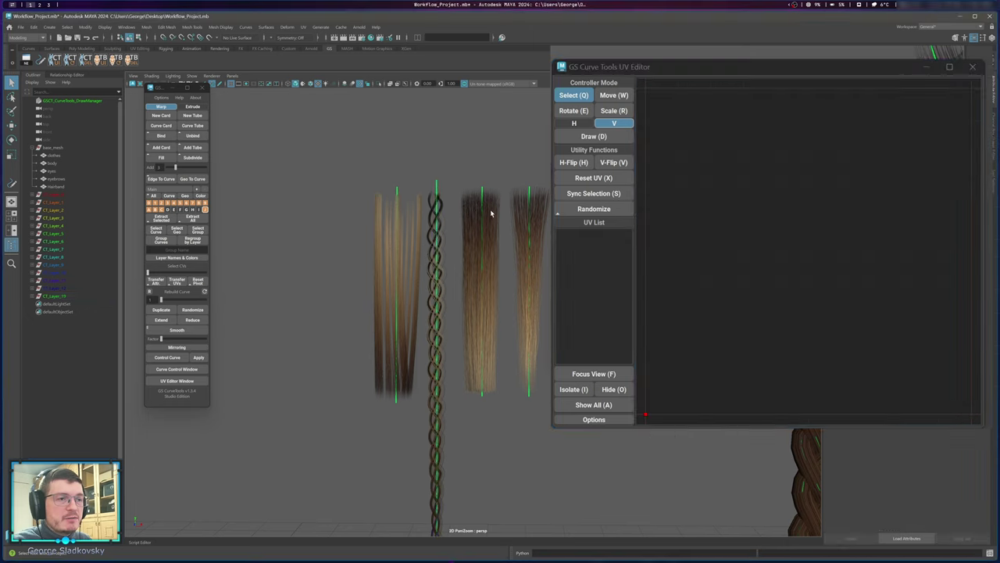
pyautogui.scroll(-3, 472, 230)
pyautogui.moveTo(318, 204); pyautogui.dragTo(551, 516)
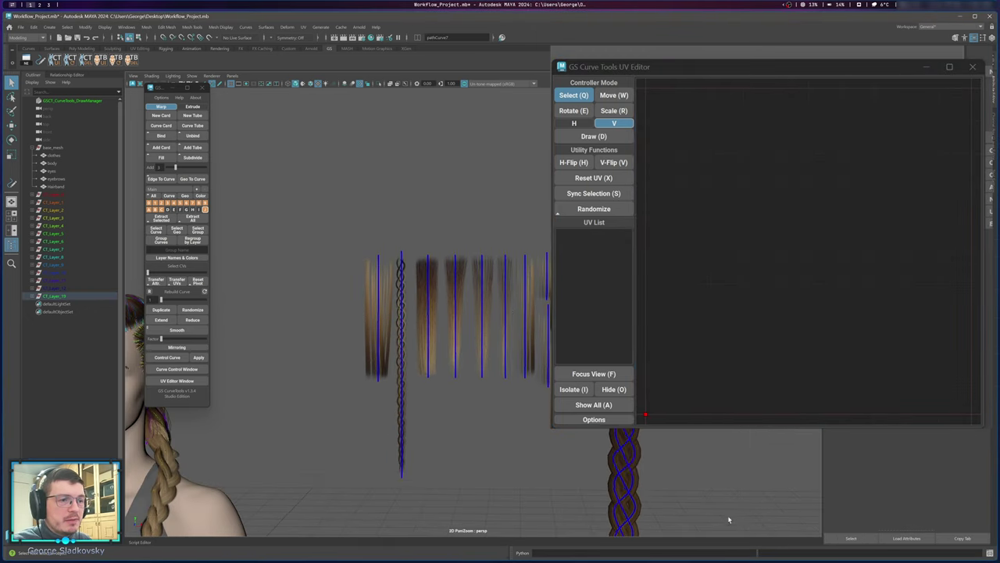
pyautogui.click(680, 170)
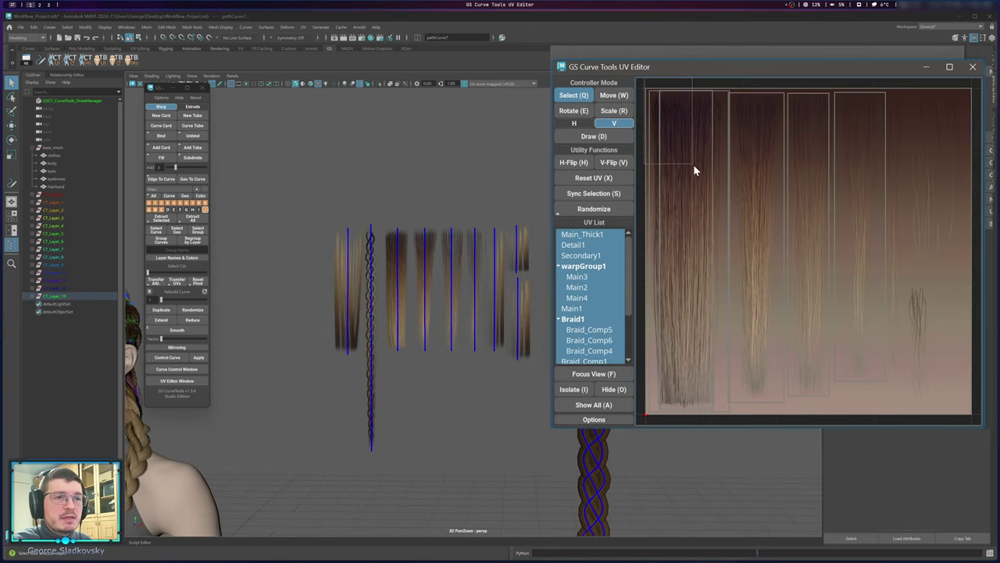
pyautogui.click(693, 164)
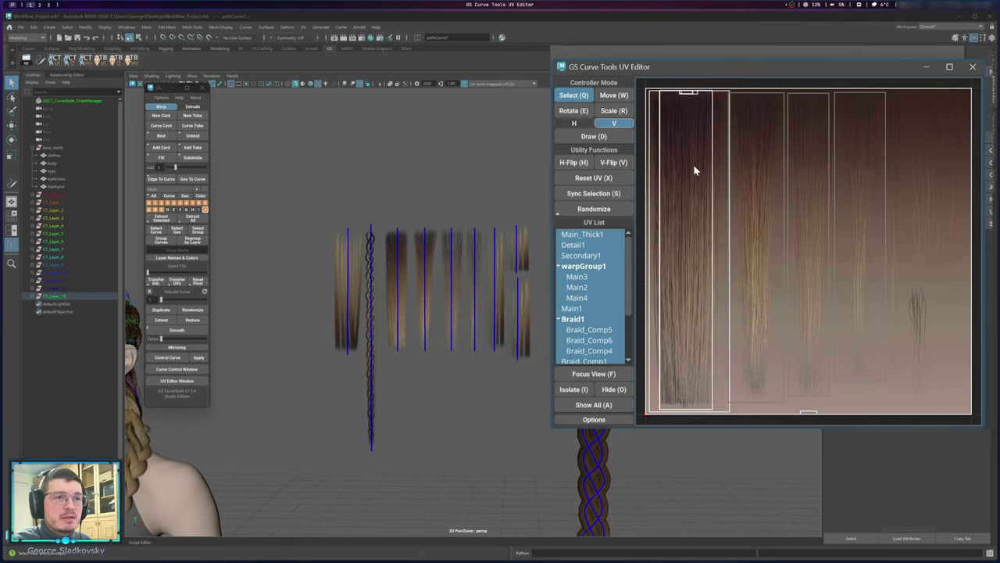
pyautogui.click(597, 196)
pyautogui.keyDown('alt'); pyautogui.moveTo(447, 279); pyautogui.dragTo(338, 279, button='middle'); pyautogui.keyUp('alt')
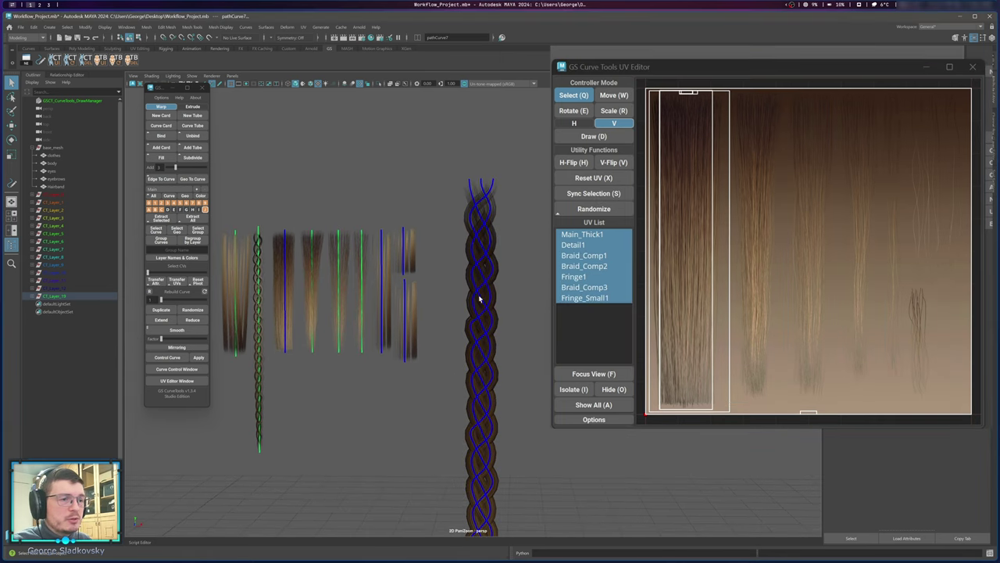
# Select the Main1, Secondary1, Tertiary1 and Detail1 cards, pick the full-texture UV area, and sync the selection to its card.
pyautogui.keyDown('alt'); pyautogui.moveTo(479, 299); pyautogui.dragTo(516, 329, button='middle'); pyautogui.keyUp('alt')
pyautogui.press('w')
pyautogui.keyDown('alt'); pyautogui.moveTo(469, 201); pyautogui.dragTo(488, 212, button='middle'); pyautogui.keyUp('alt')
pyautogui.press('q')
pyautogui.click(454, 189)
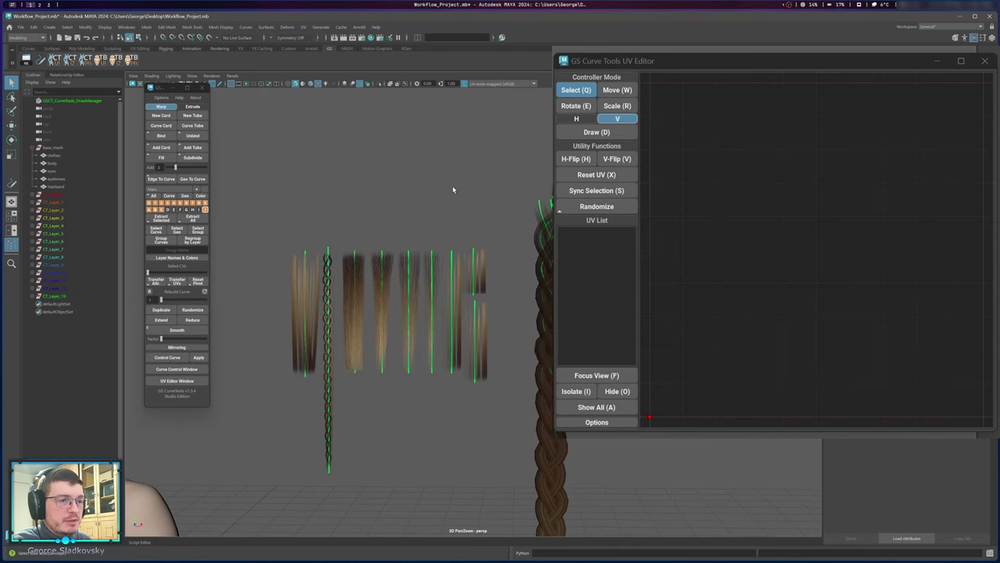
pyautogui.moveTo(360, 226); pyautogui.dragTo(461, 344)
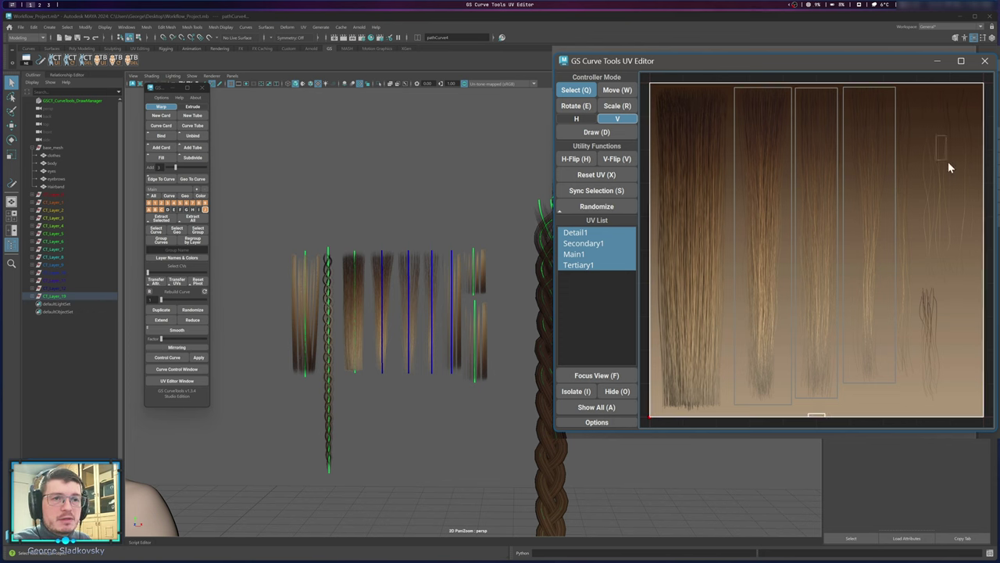
pyautogui.click(593, 191)
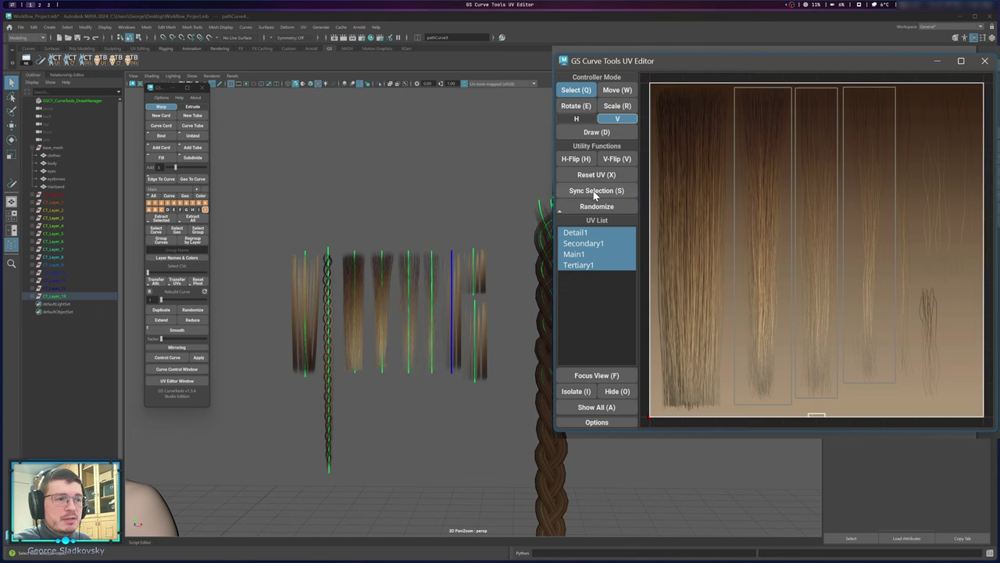
# Try moving the Detail1 card upward out of the row, undo the move, and return to selection mode.
pyautogui.moveTo(457, 273); pyautogui.dragTo(467, 217)
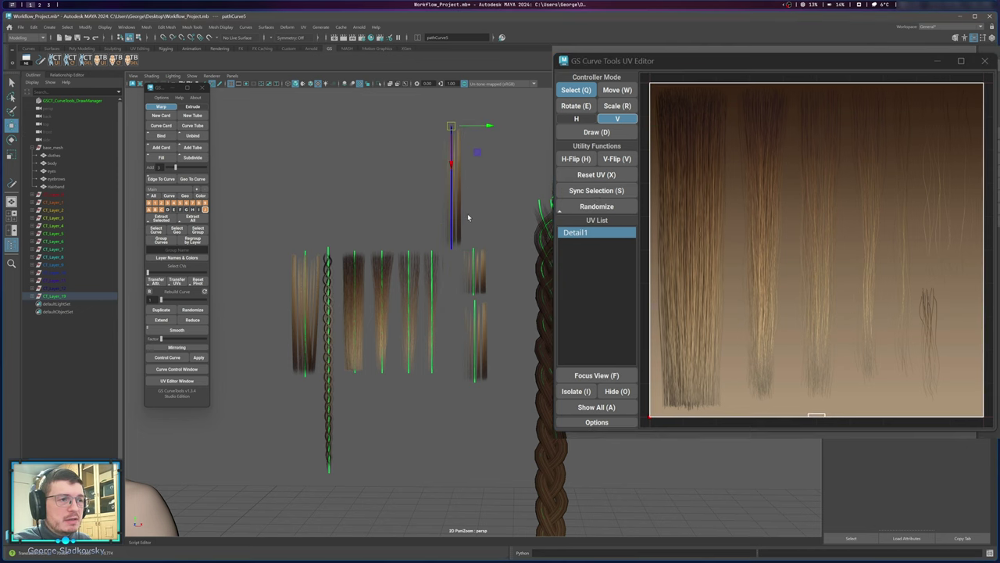
pyautogui.hotkey('ctrl', 'z')
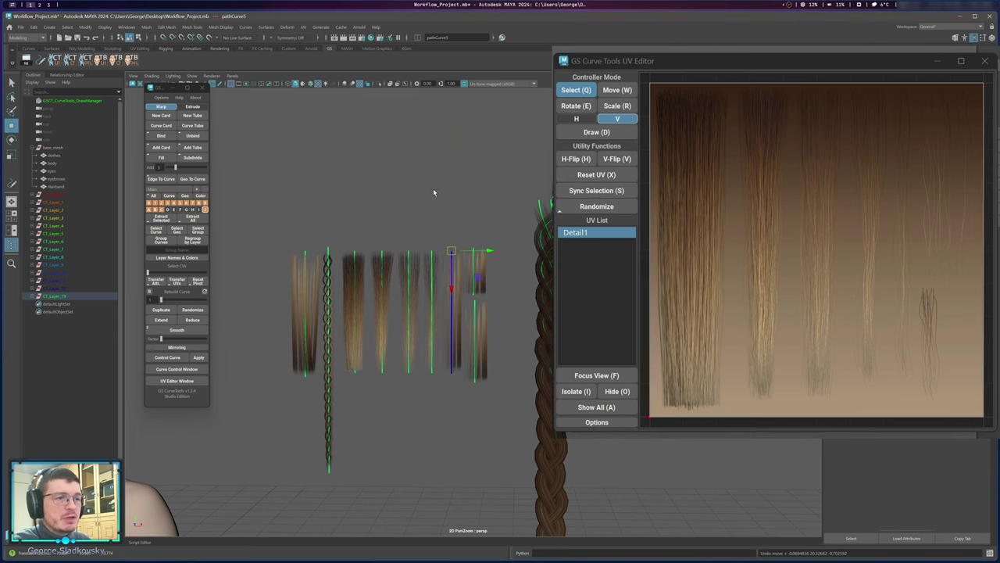
pyautogui.press('q')
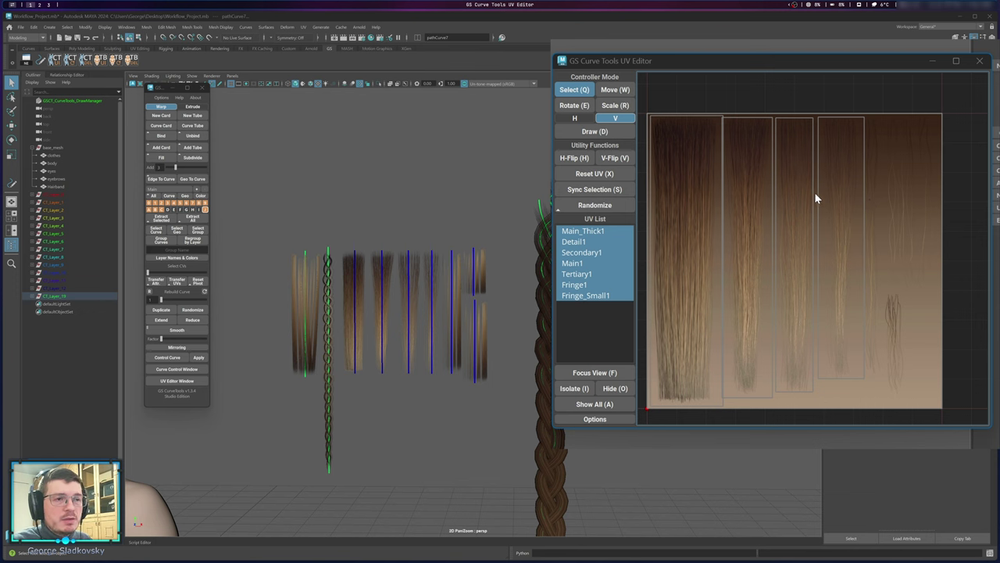
# With all seven cards selected, pick the full-texture UVs of Detail1, Fringe1 and Fringe_Small1 and redraw them around the short, sparse strand.
pyautogui.moveTo(659, 95); pyautogui.dragTo(959, 388)
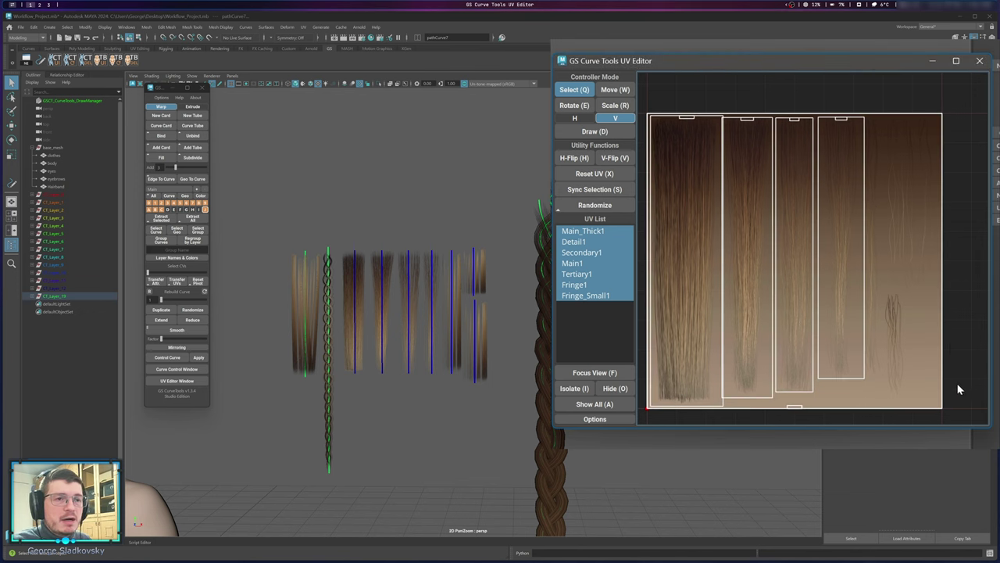
pyautogui.click(949, 343)
pyautogui.press('d')
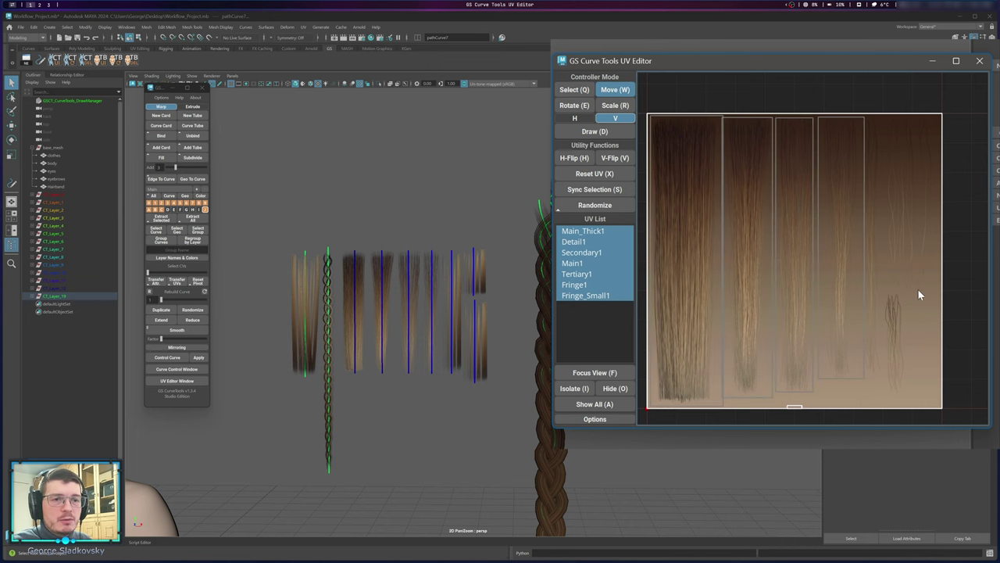
pyautogui.moveTo(918, 288)
pyautogui.mouseDown()
pyautogui.moveTo(923, 416)
pyautogui.moveTo(917, 402)
pyautogui.mouseUp()
pyautogui.press('q')
pyautogui.click(950, 340)
pyautogui.moveTo(918, 329); pyautogui.dragTo(933, 336, button='middle')
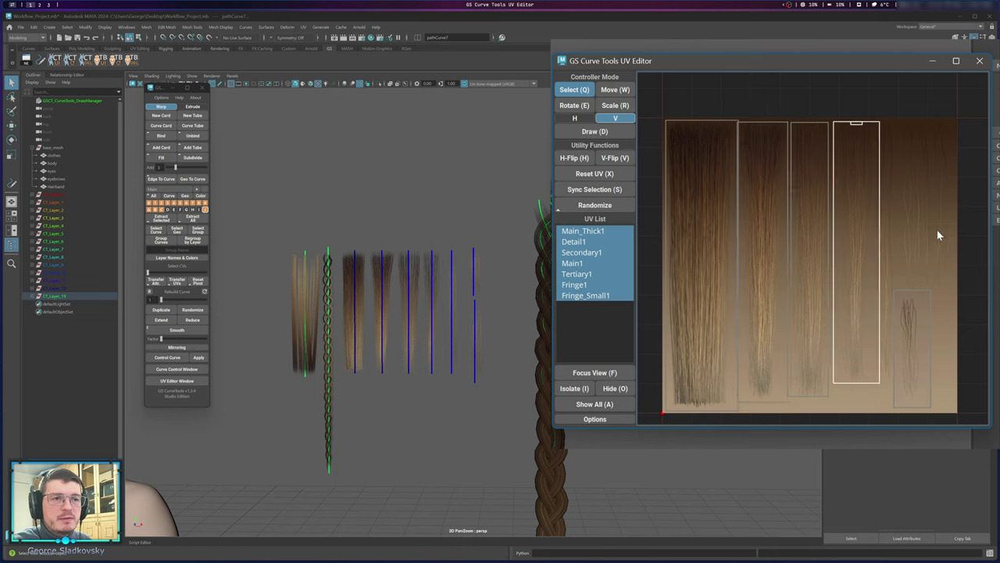
# Select all five UV areas and randomize the seven cards' UVs among them several times.
pyautogui.moveTo(695, 115); pyautogui.dragTo(934, 373)
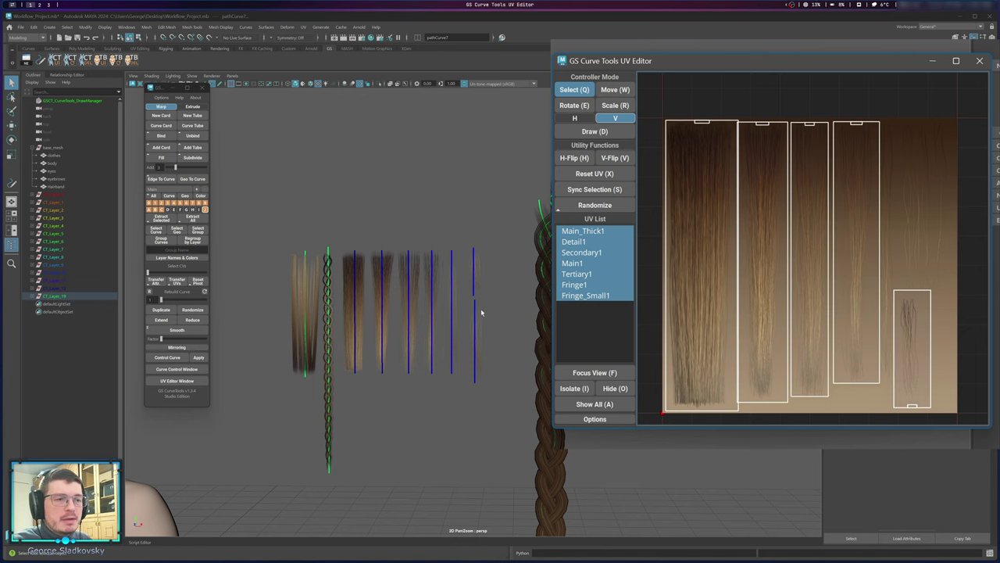
pyautogui.click(611, 210)
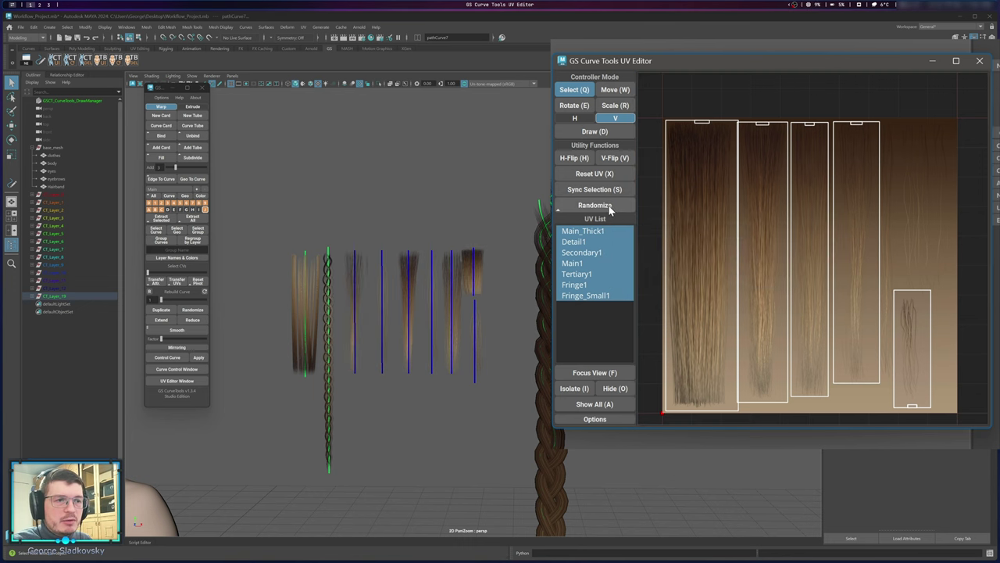
pyautogui.click(609, 207)
pyautogui.click(609, 208)
pyautogui.click(608, 208)
pyautogui.click(608, 207)
pyautogui.click(609, 207)
pyautogui.click(609, 207)
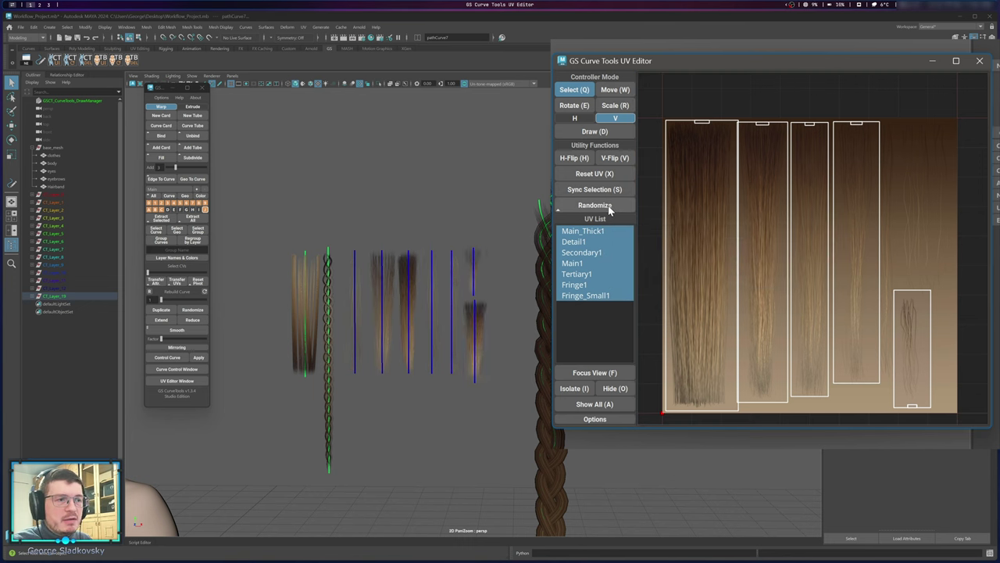
pyautogui.click(608, 206)
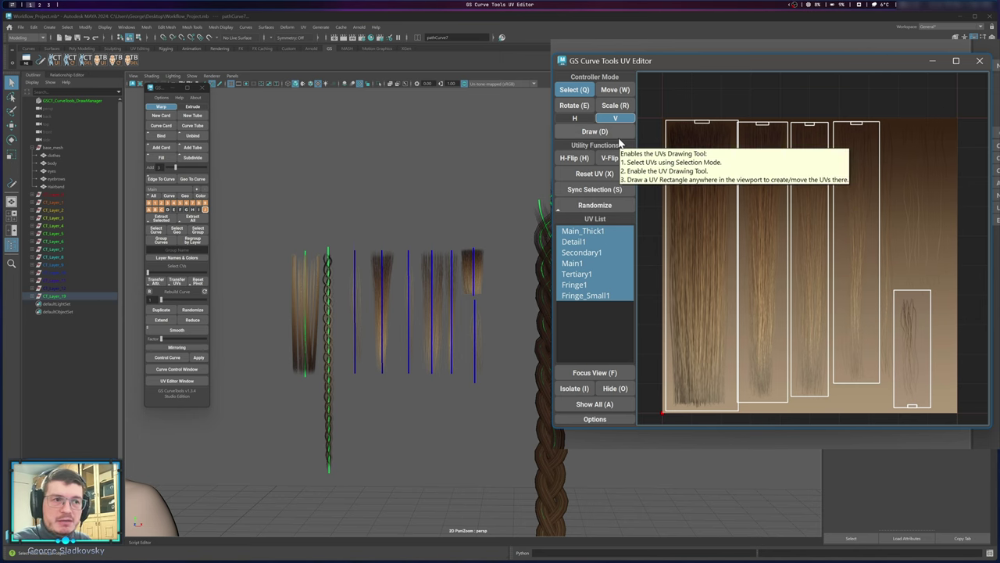
pyautogui.click(570, 210)
pyautogui.click(570, 211)
# Flip the short strand's UV area vertically, and randomize the seven cards' UVs among all five areas again.
pyautogui.keyDown('alt'); pyautogui.moveTo(365, 278); pyautogui.dragTo(365, 278, button='middle'); pyautogui.keyUp('alt')
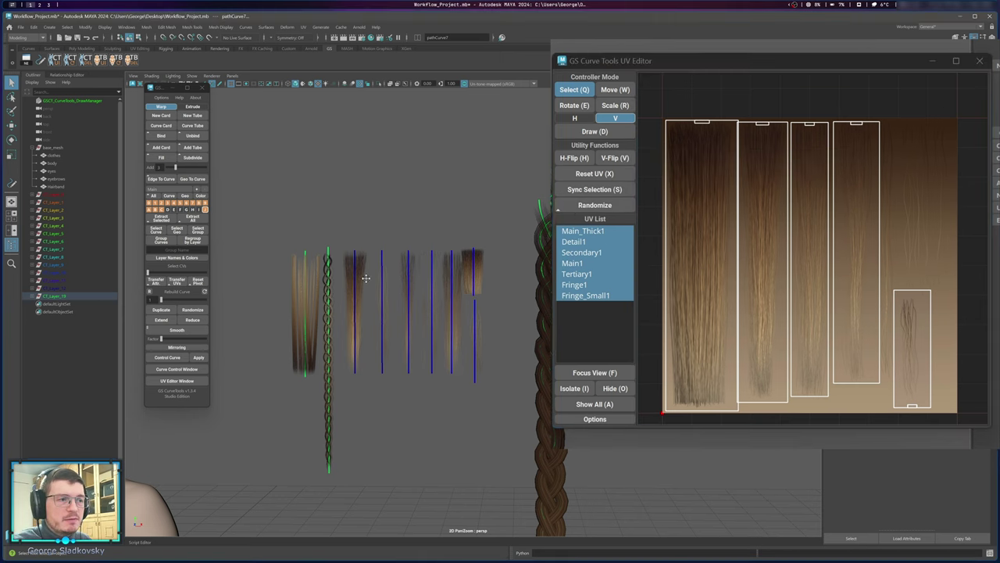
pyautogui.keyDown('alt'); pyautogui.moveTo(366, 277); pyautogui.dragTo(224, 339); pyautogui.keyUp('alt')
pyautogui.keyDown('alt'); pyautogui.moveTo(337, 323); pyautogui.dragTo(383, 364, button='middle'); pyautogui.keyUp('alt')
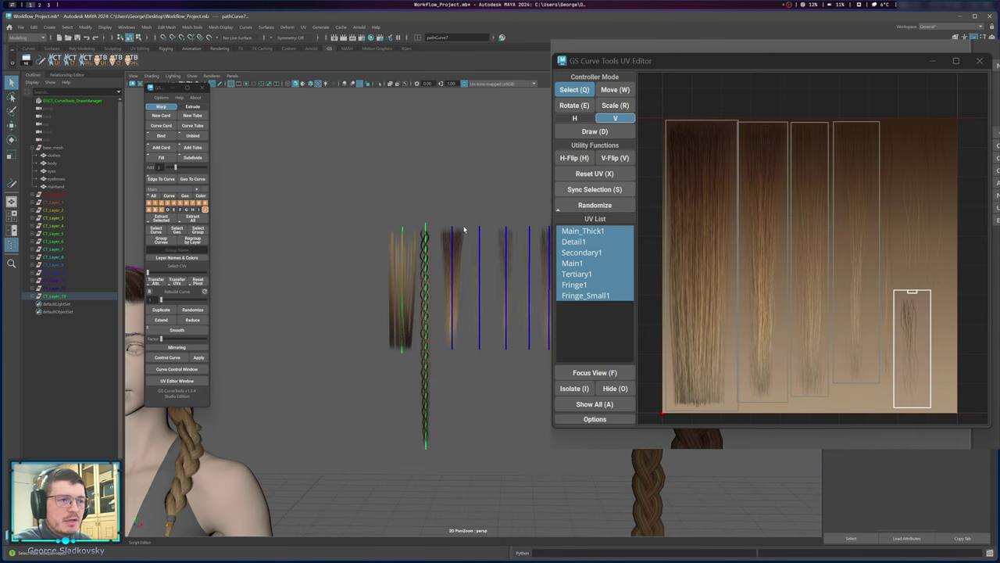
pyautogui.keyDown('alt'); pyautogui.moveTo(464, 229); pyautogui.dragTo(435, 251, button='middle'); pyautogui.keyUp('alt')
pyautogui.moveTo(413, 240); pyautogui.dragTo(556, 391)
pyautogui.moveTo(662, 104); pyautogui.dragTo(927, 383)
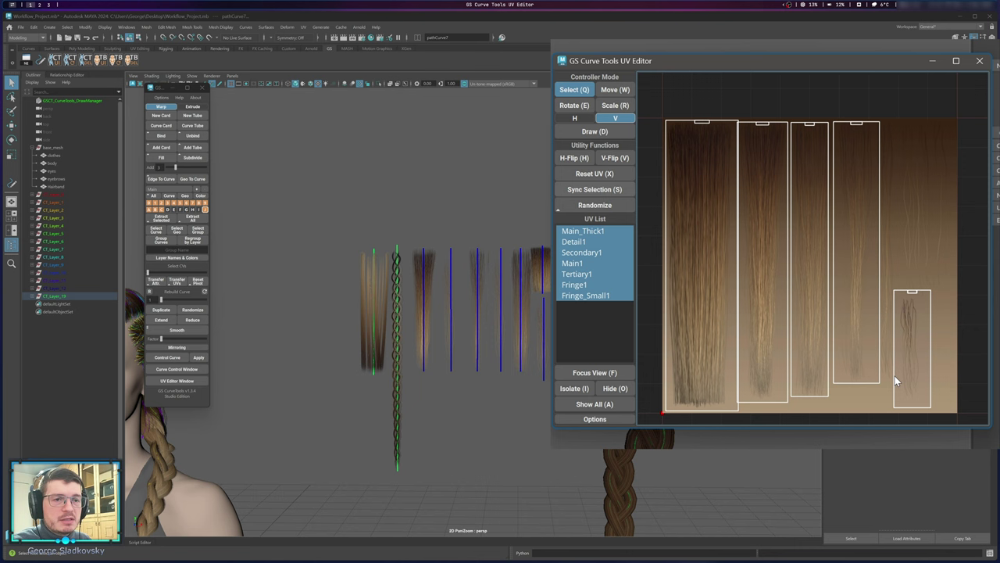
pyautogui.click(601, 206)
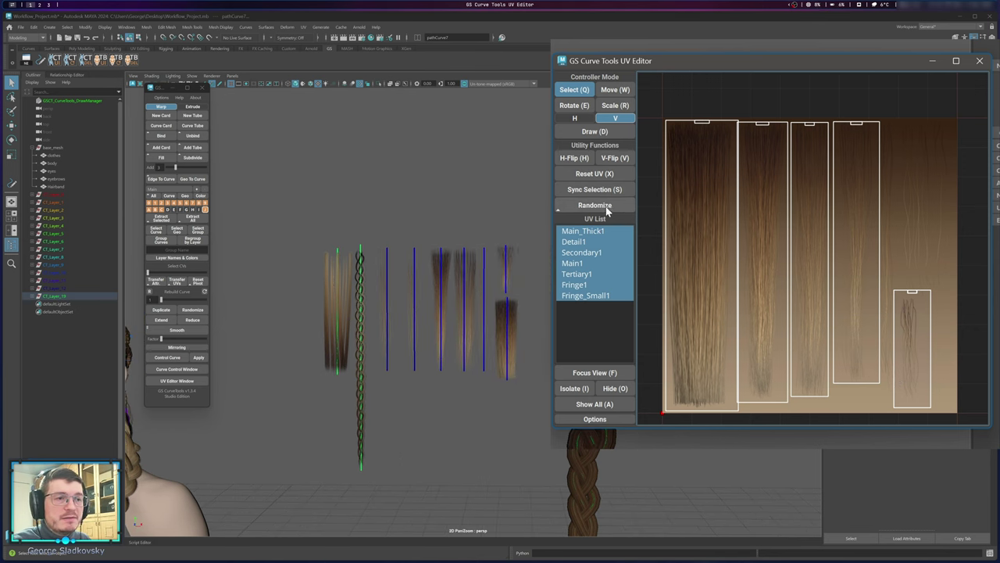
pyautogui.click(605, 207)
pyautogui.click(606, 206)
pyautogui.click(605, 206)
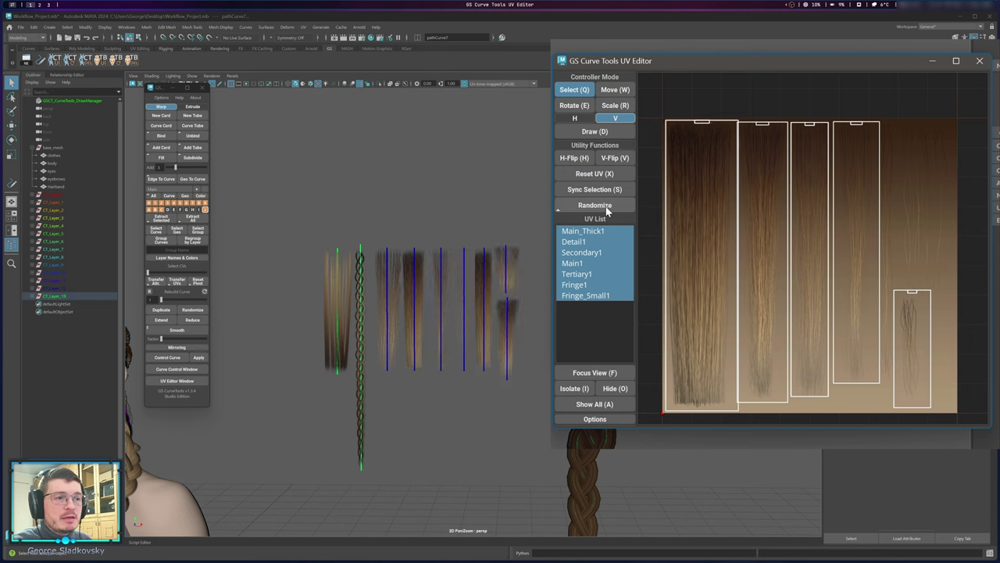
# Randomize the seven cards' UVs among the five selected texture areas two more times.
pyautogui.click(606, 206)
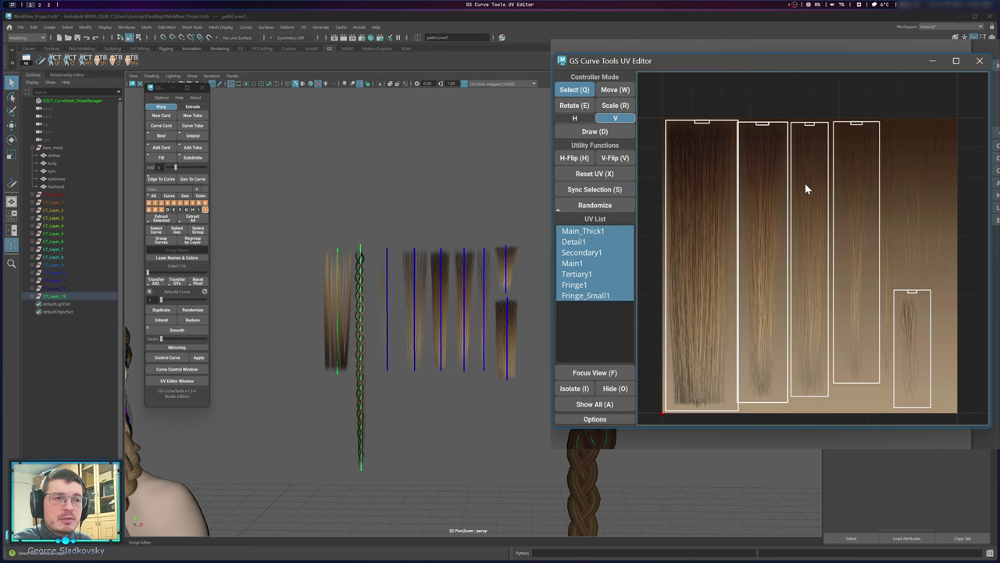
pyautogui.click(598, 207)
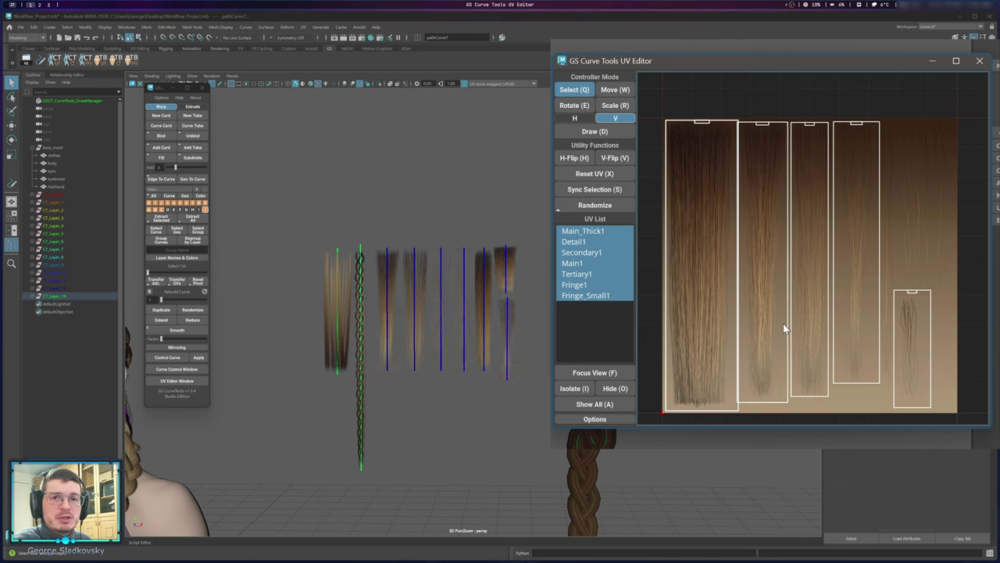
# Inspect the individual UV areas from Main_Thick1 down to Tertiary1 in the UV list, and reselect all seven entries.
pyautogui.click(569, 230)
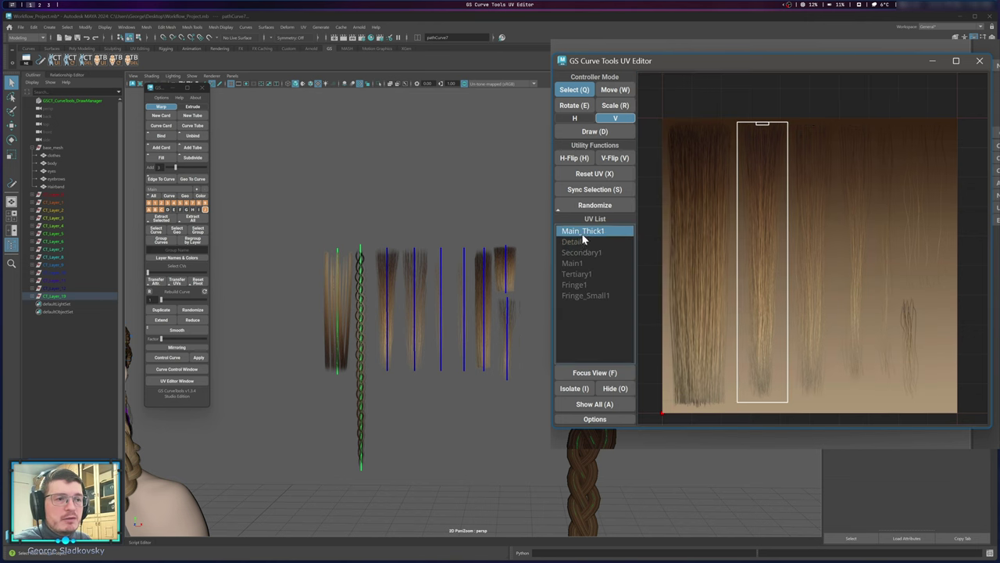
pyautogui.press('Down')
pyautogui.press('Down')
pyautogui.press('Down')
pyautogui.press('Down')
pyautogui.moveTo(585, 231); pyautogui.dragTo(583, 304)
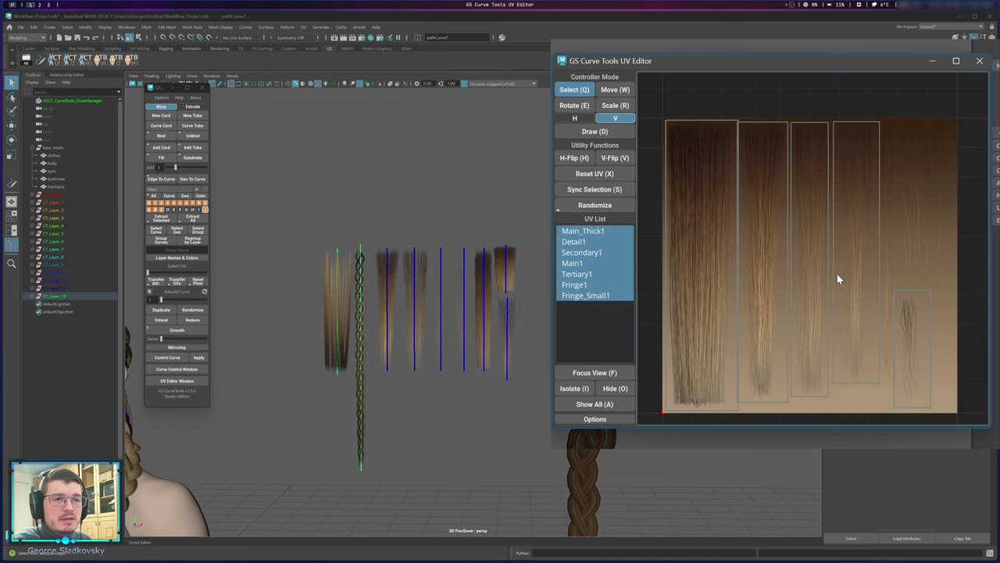
# Check which texture area Secondary1, Tertiary1, Main1, Main_Thick1, Fringe1 and Fringe_Small1 each occupy, reselect all seven entries, and clear the list selection.
pyautogui.click(614, 253)
pyautogui.click(603, 274)
pyautogui.click(596, 262)
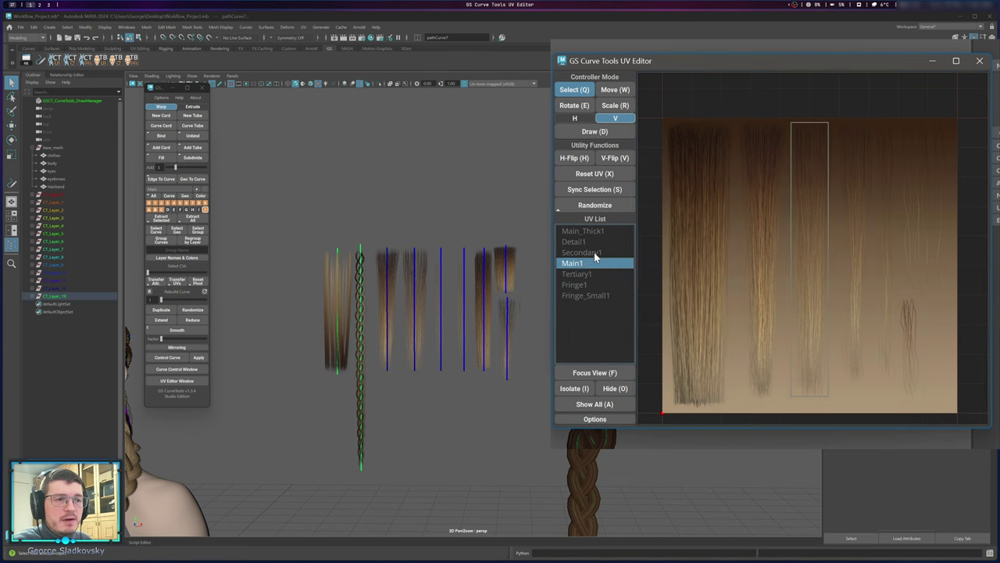
pyautogui.click(593, 231)
pyautogui.click(590, 286)
pyautogui.click(593, 274)
pyautogui.click(598, 295)
pyautogui.click(602, 285)
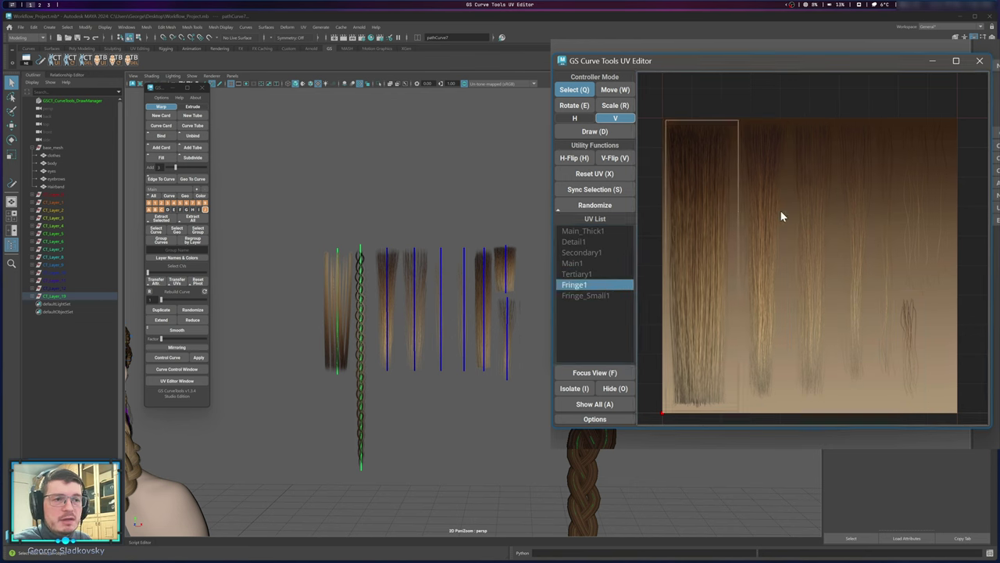
pyautogui.moveTo(583, 231); pyautogui.dragTo(588, 297)
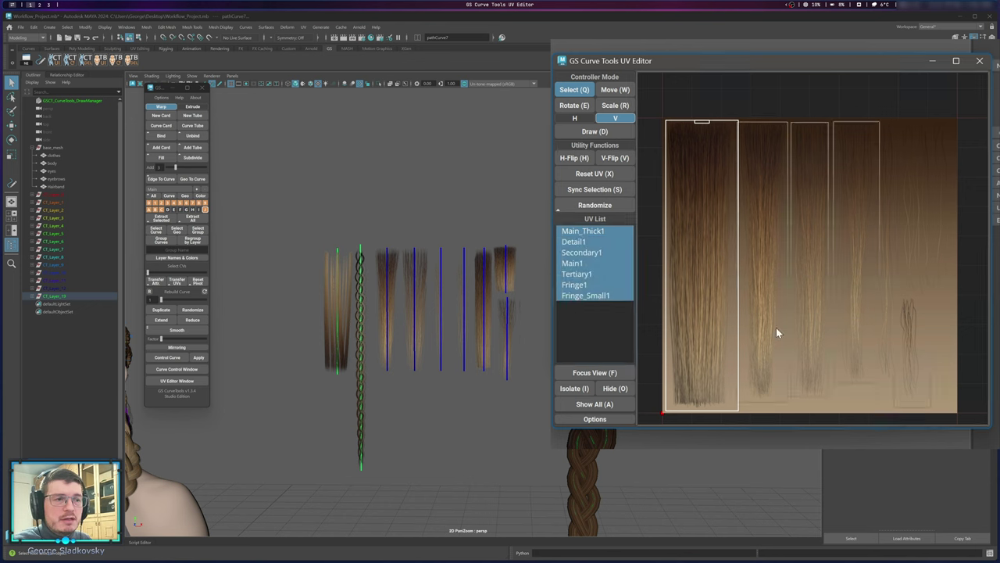
pyautogui.click(611, 340)
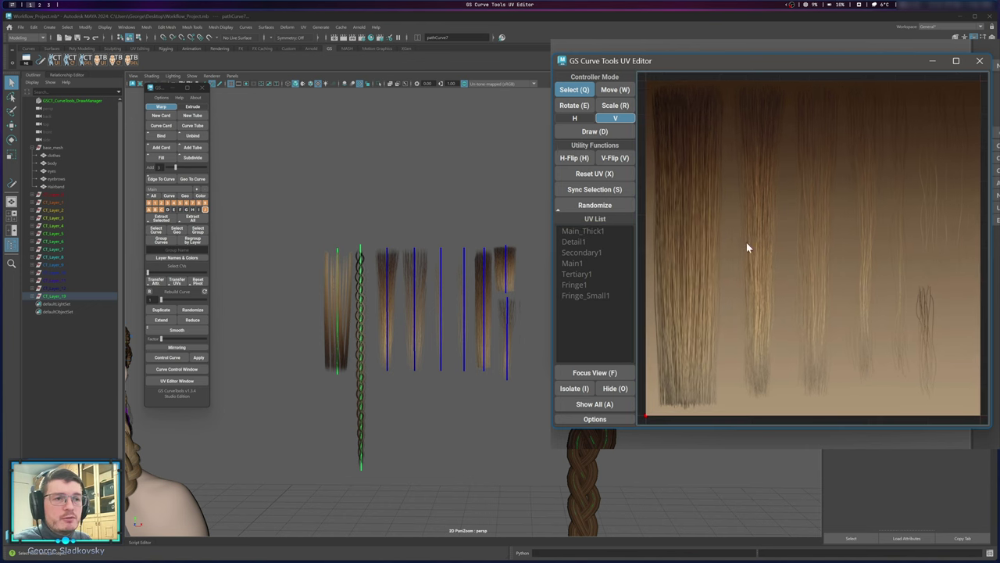
# Show all seven UV entries in the UV list and inspect individual shells up close with Focus View.
pyautogui.scroll(-3, 854, 327)
pyautogui.moveTo(601, 231); pyautogui.dragTo(606, 297)
pyautogui.press('f')
pyautogui.click(873, 255)
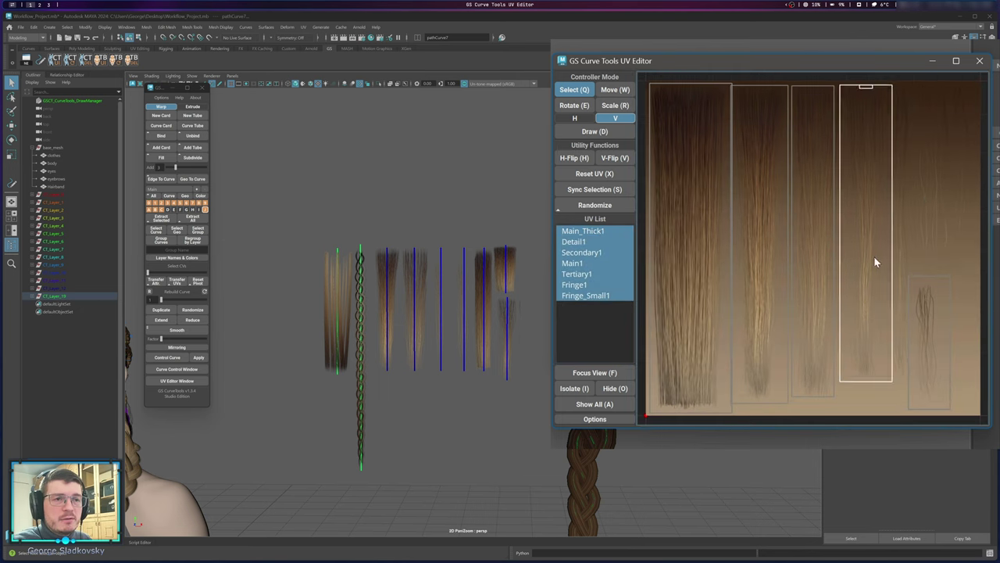
pyautogui.press('f')
pyautogui.click(887, 321)
pyautogui.press('f')
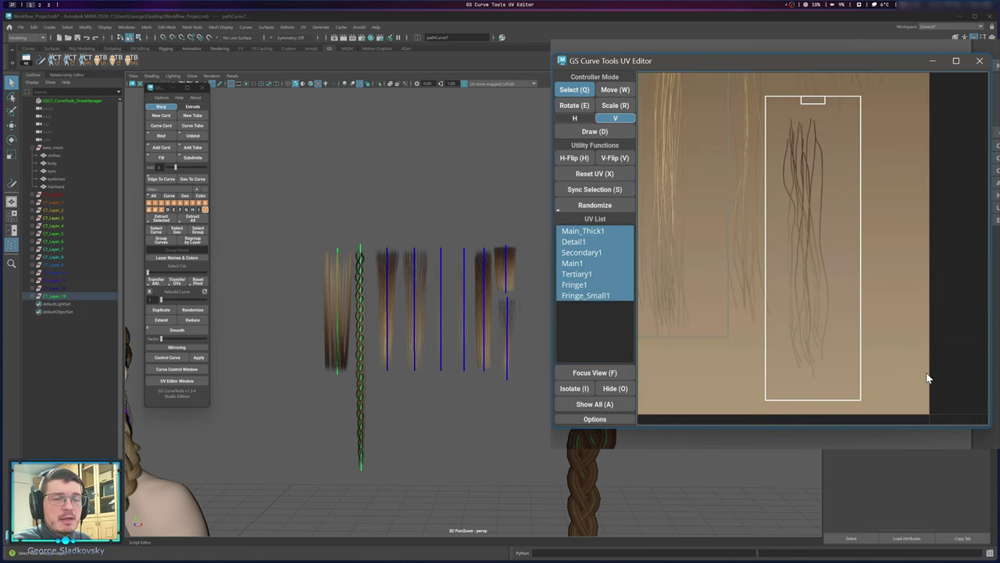
pyautogui.scroll(-5, 919, 365)
pyautogui.click(757, 251)
pyautogui.press('f')
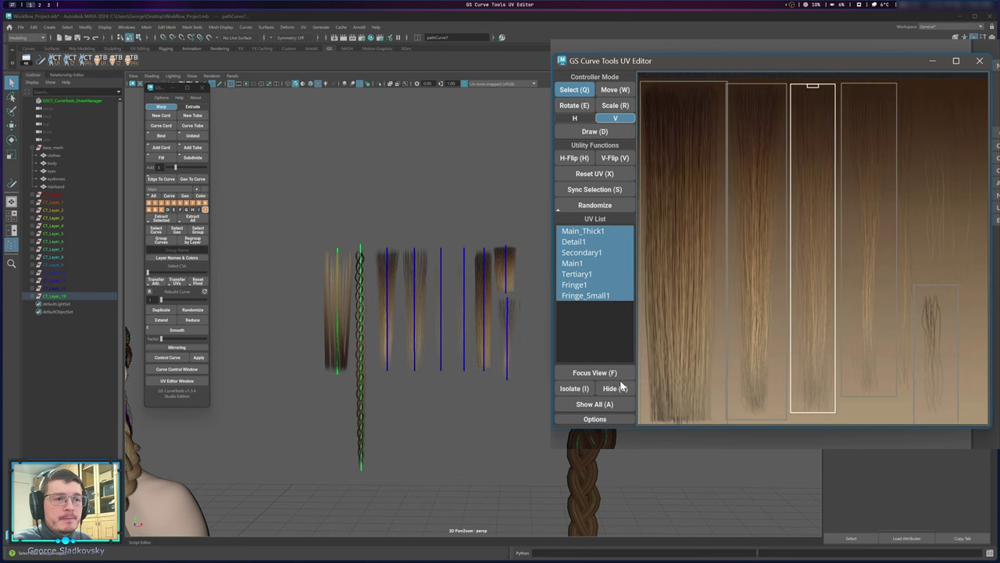
# Reselect every entry in the UV list and isolate the shells over the widest hair strand.
pyautogui.click(594, 347)
pyautogui.scroll(-3, 813, 266)
pyautogui.click(588, 232)
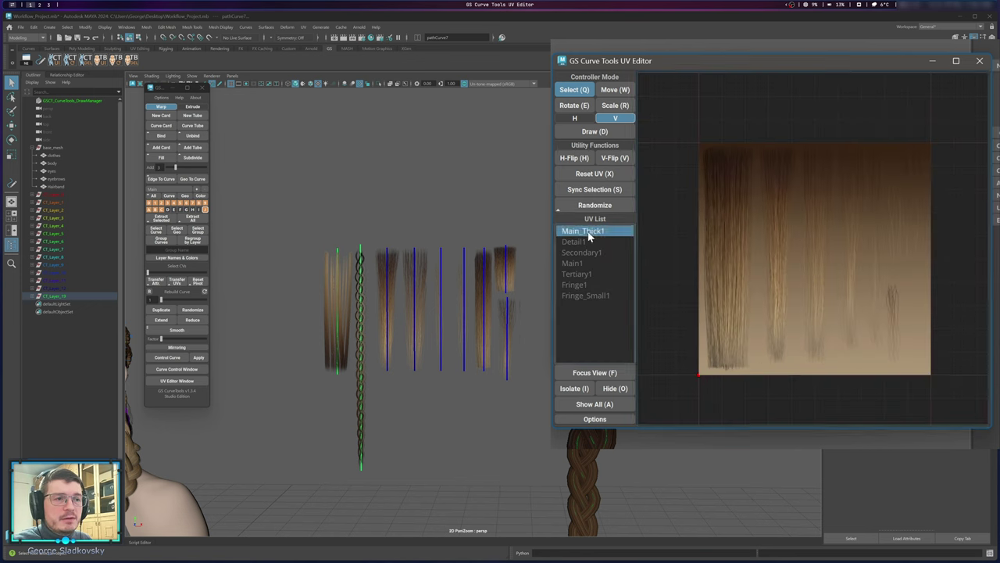
pyautogui.moveTo(588, 232); pyautogui.dragTo(601, 313)
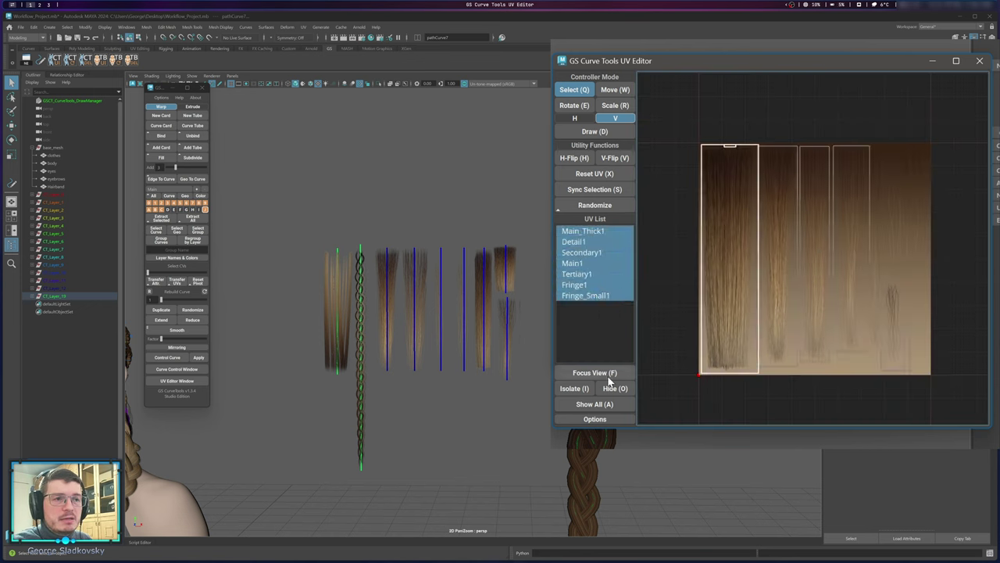
pyautogui.click(571, 388)
pyautogui.scroll(2, 716, 262)
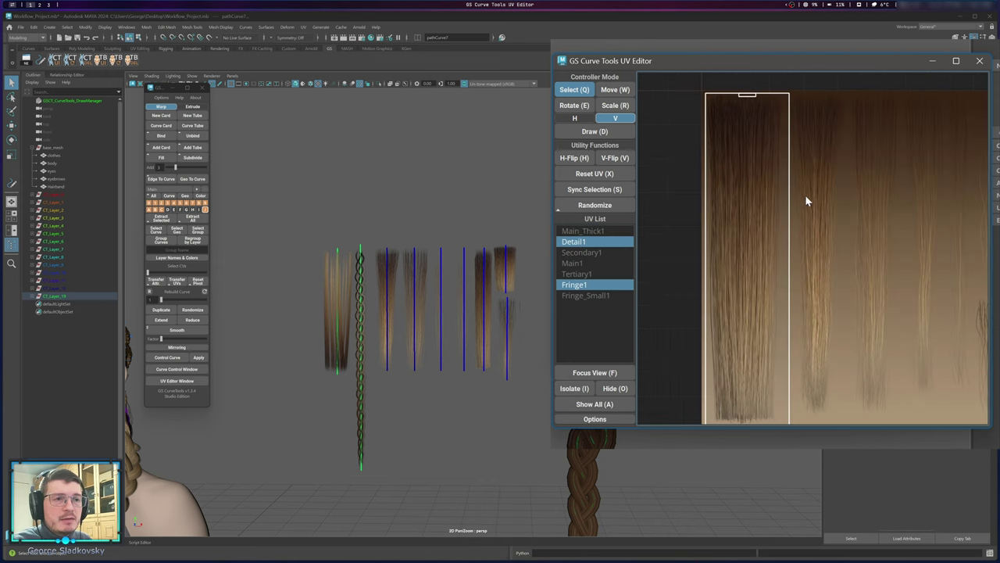
# Move the Detail1 UV shell over the third strand of the texture and restore the display of all shells.
pyautogui.press('w')
pyautogui.click(598, 242)
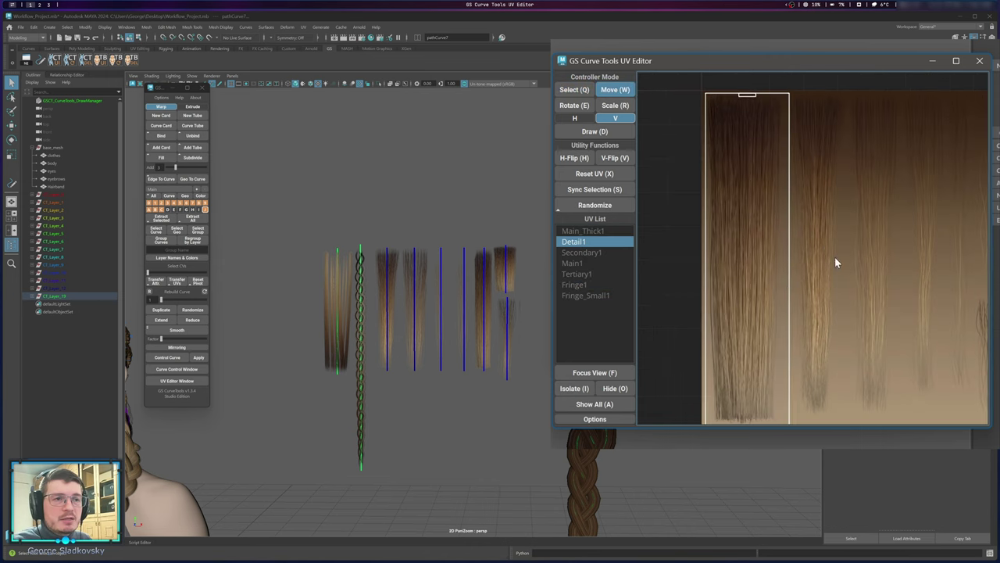
pyautogui.moveTo(834, 263); pyautogui.dragTo(876, 256)
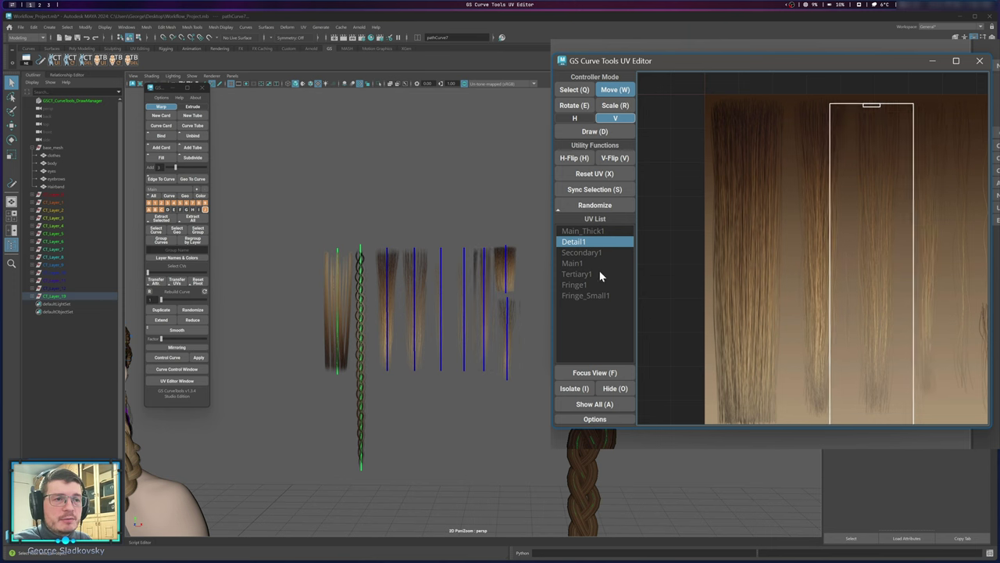
pyautogui.click(614, 388)
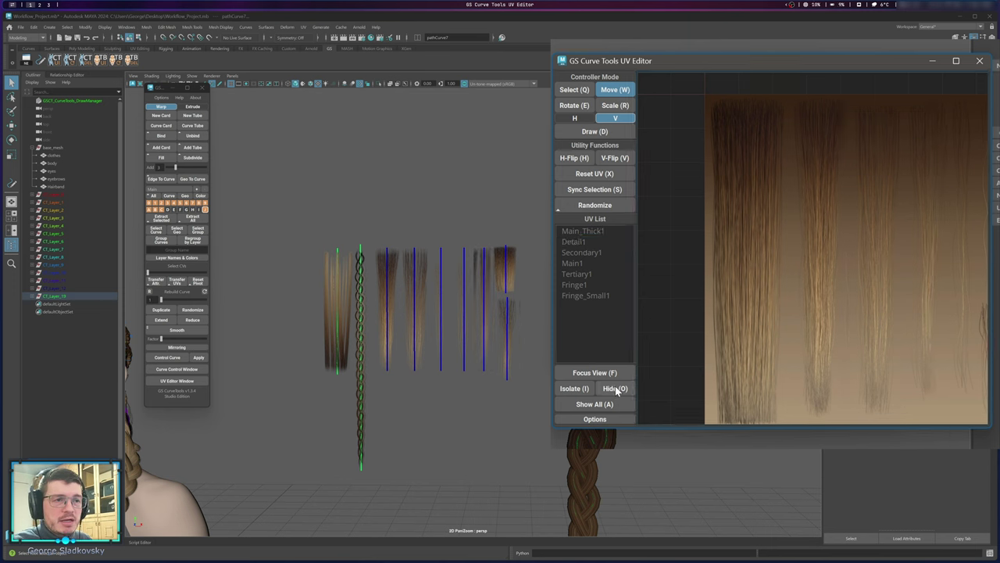
pyautogui.click(598, 405)
# Enable the Transparency and Alpha Only texture controls in the UV editor options, keeping Use Transforms on.
pyautogui.click(609, 418)
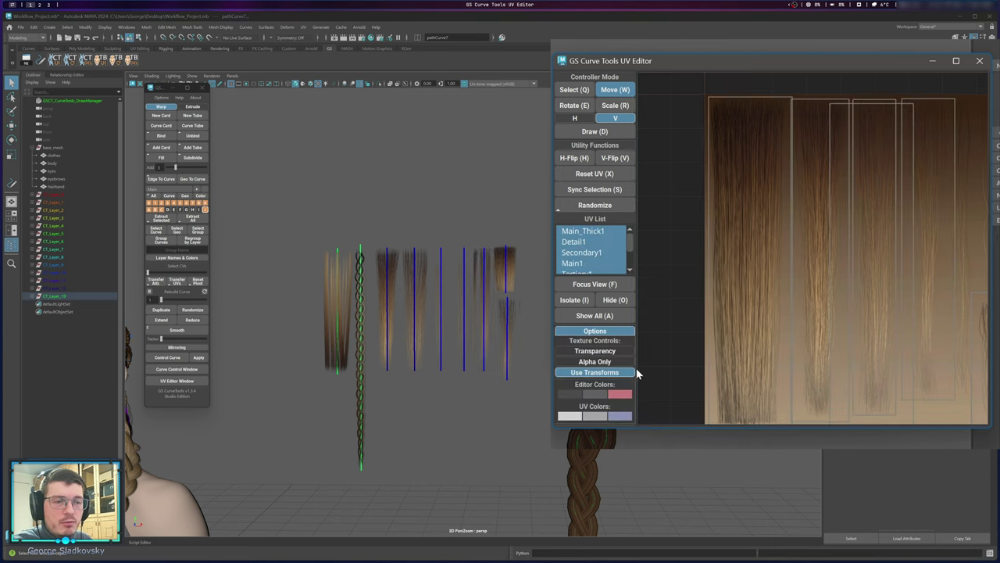
pyautogui.scroll(-3, 825, 277)
pyautogui.scroll(3, 914, 335)
pyautogui.press('q')
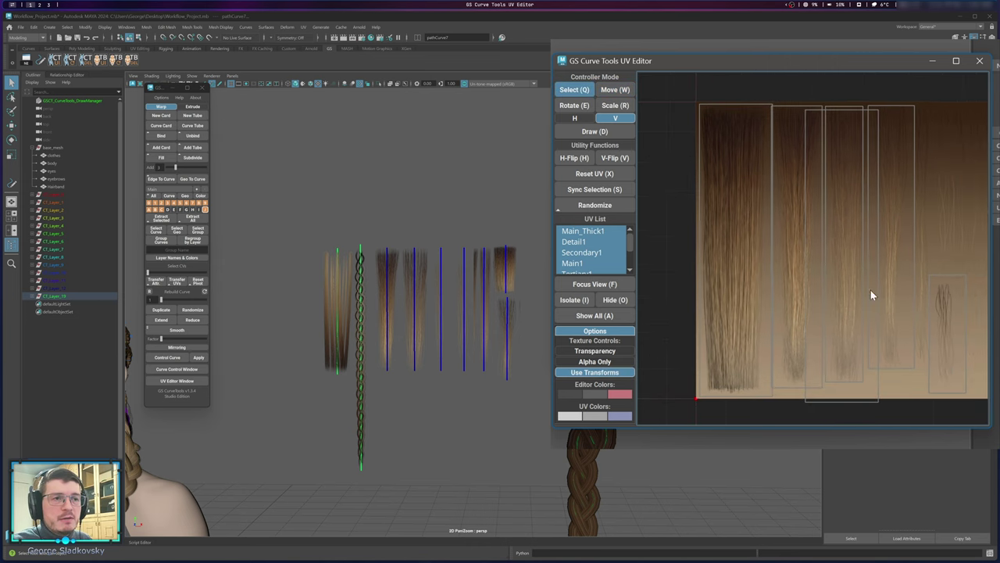
pyautogui.moveTo(718, 126); pyautogui.dragTo(723, 182, button='middle')
pyautogui.moveTo(757, 122); pyautogui.dragTo(777, 84, button='middle')
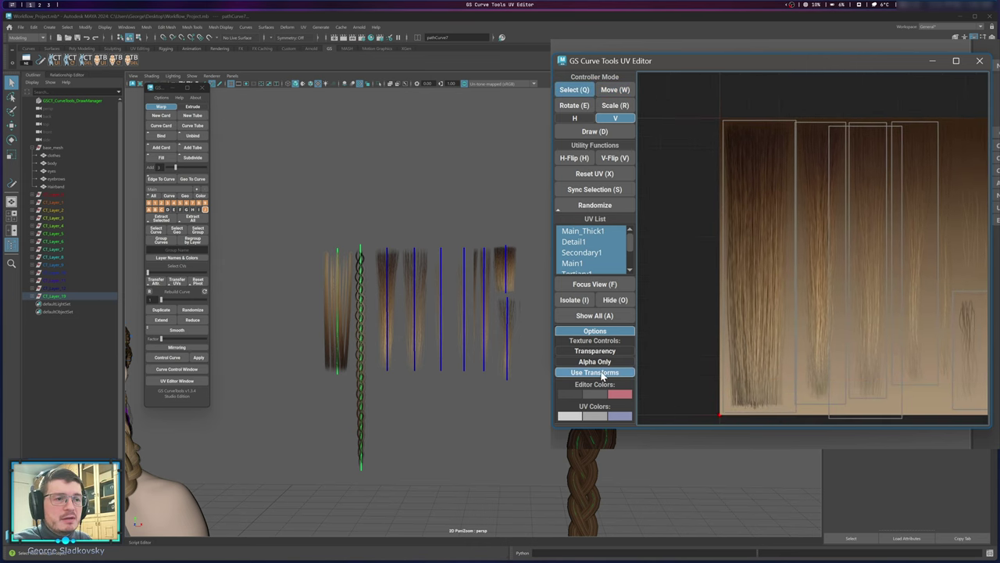
pyautogui.moveTo(703, 302); pyautogui.dragTo(669, 249, button='middle')
pyautogui.moveTo(816, 202); pyautogui.dragTo(826, 273, button='middle')
pyautogui.click(576, 372)
pyautogui.moveTo(893, 335); pyautogui.dragTo(876, 328, button='middle')
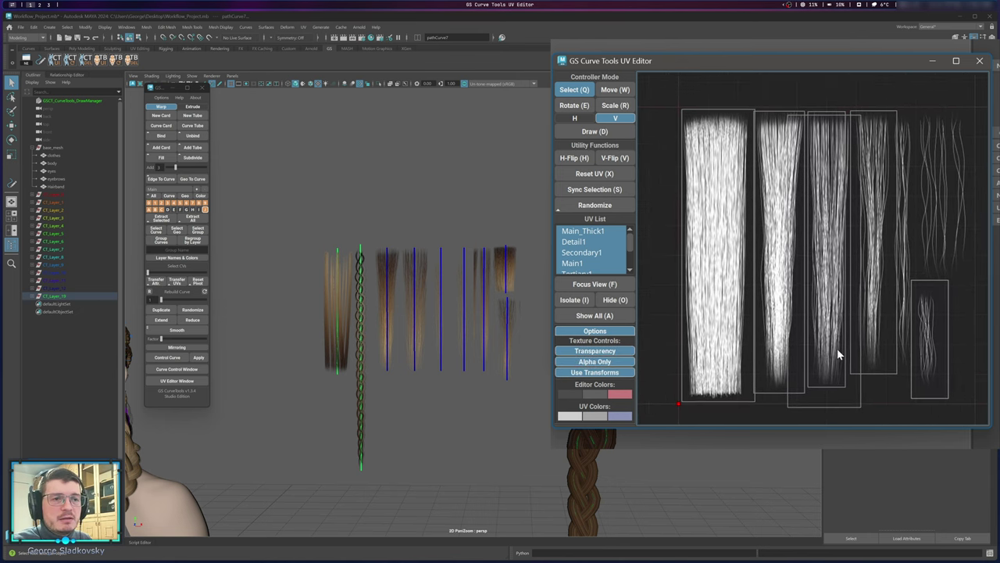
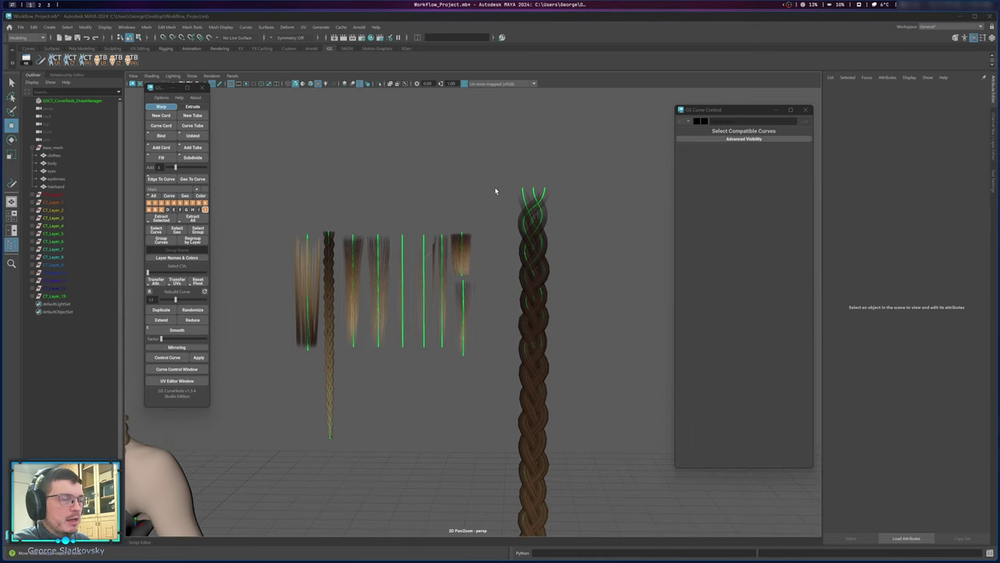
# In the front view, draw a long, slightly curved freehand curve beside the large braid.
pyautogui.press('space')
pyautogui.moveTo(495, 198); pyautogui.dragTo(497, 211)
pyautogui.keyDown('alt'); pyautogui.moveTo(511, 208); pyautogui.dragTo(337, 350, button='middle'); pyautogui.keyUp('alt')
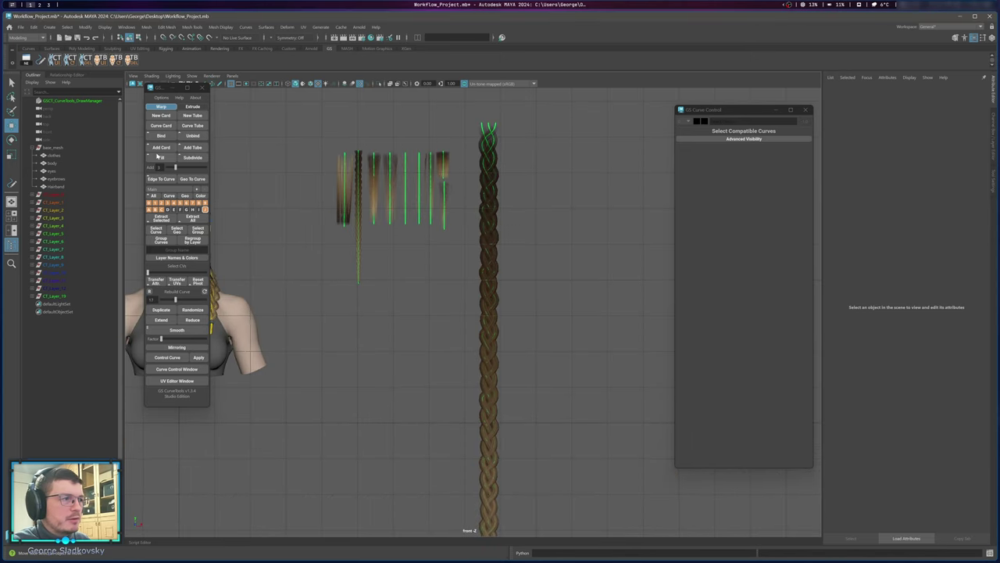
pyautogui.click(41, 60)
pyautogui.moveTo(592, 127); pyautogui.dragTo(614, 414)
pyautogui.hotkey('ctrl', 'z')
pyautogui.moveTo(581, 132); pyautogui.dragTo(591, 235)
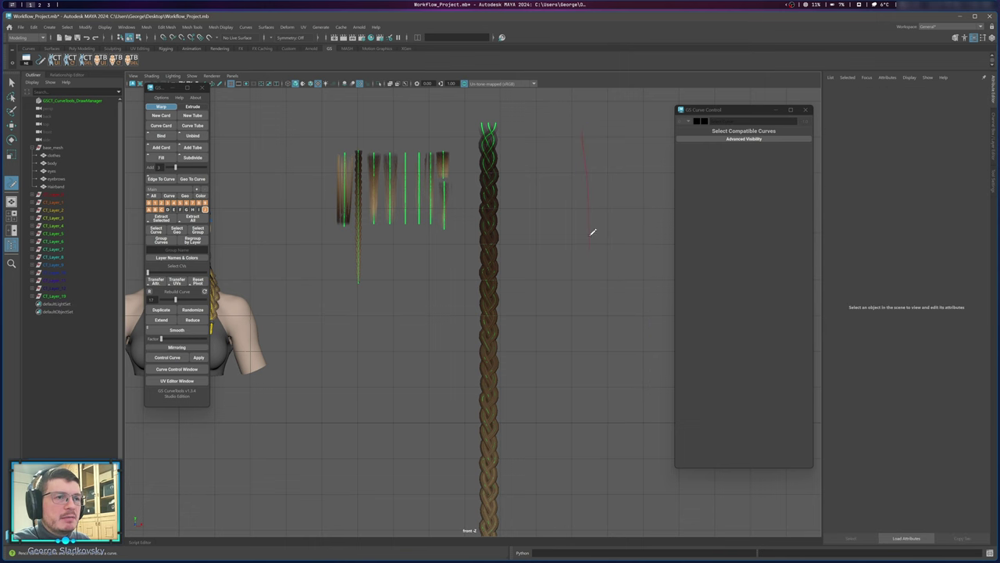
pyautogui.moveTo(572, 423); pyautogui.dragTo(571, 425)
pyautogui.press('q')
pyautogui.keyDown('alt'); pyautogui.moveTo(589, 272); pyautogui.dragTo(538, 321, button='middle'); pyautogui.keyUp('alt')
pyautogui.scroll(1, 539, 321)
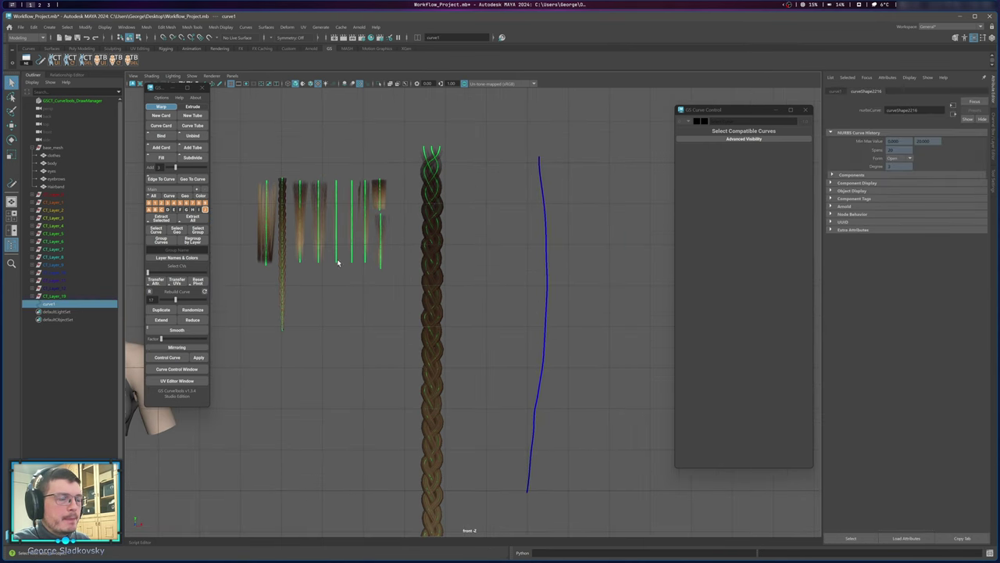
# Rebuild the freehand curve with 6 spans to smooth it.
pyautogui.moveTo(185, 294); pyautogui.dragTo(165, 300)
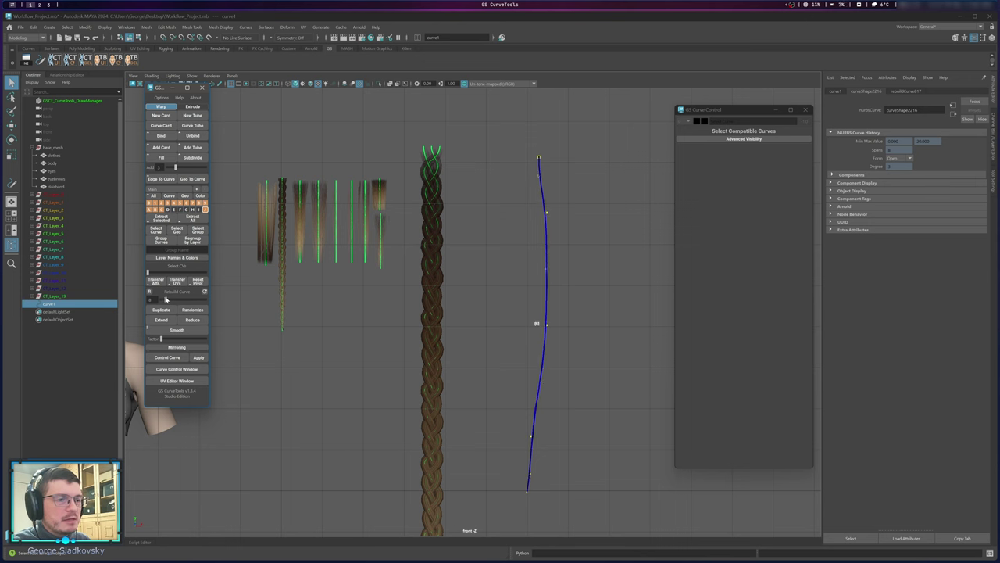
pyautogui.moveTo(637, 170); pyautogui.dragTo(676, 156, button='right')
pyautogui.click(499, 204)
pyautogui.moveTo(496, 204); pyautogui.dragTo(586, 318)
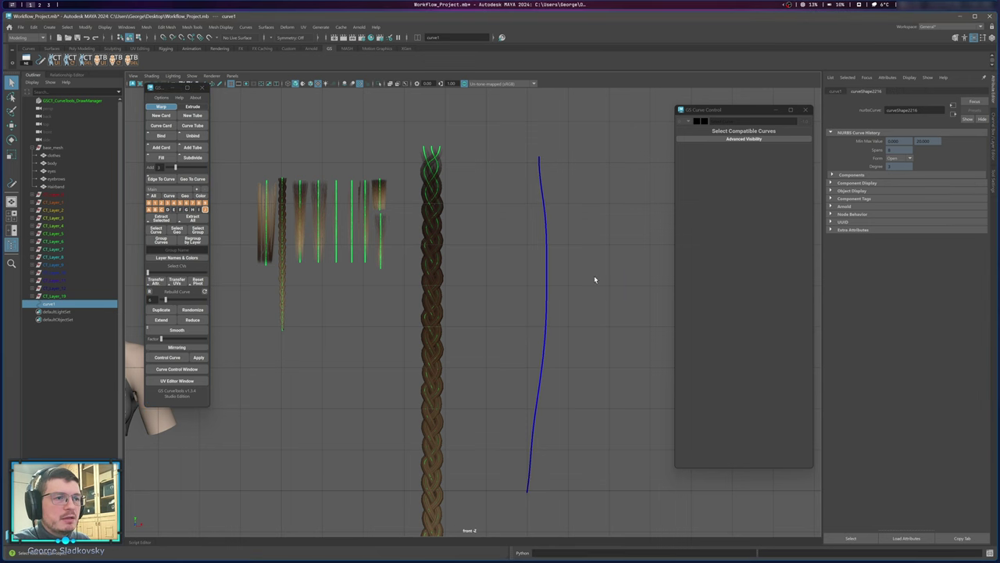
# Move the rebuilt curve closer to the large braid and check its control vertices.
pyautogui.press('w')
pyautogui.moveTo(594, 275); pyautogui.dragTo(577, 252, button='middle')
pyautogui.moveTo(613, 249); pyautogui.dragTo(547, 235, button='right')
pyautogui.moveTo(477, 110); pyautogui.dragTo(619, 484)
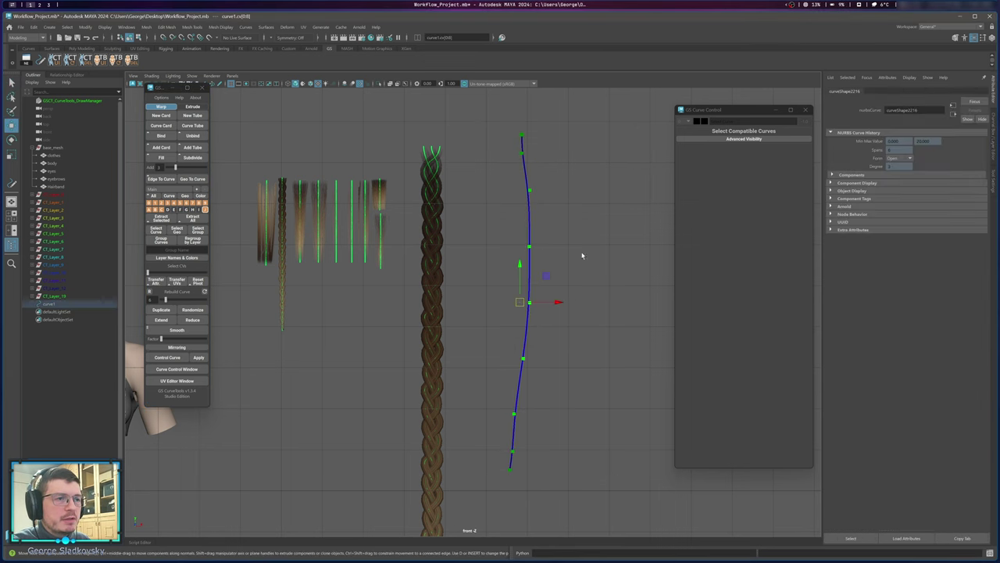
pyautogui.moveTo(583, 252); pyautogui.dragTo(651, 231, button='right')
pyautogui.click(599, 333)
pyautogui.press('F8')
pyautogui.click(593, 324)
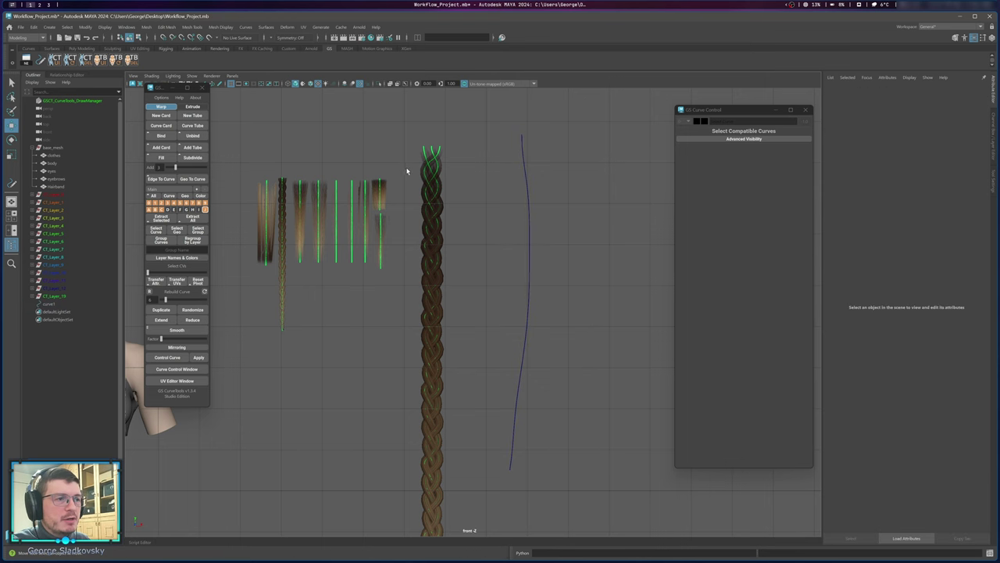
# Select the large braid's curves together with the freehand curve and bind the braid to it.
pyautogui.moveTo(406, 168); pyautogui.dragTo(453, 289)
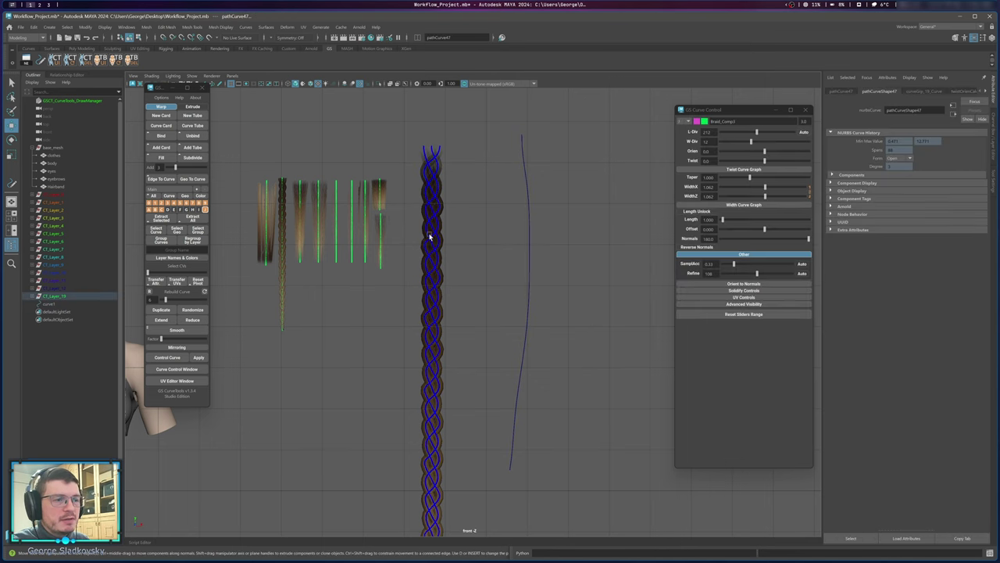
pyautogui.keyDown('alt'); pyautogui.moveTo(513, 270); pyautogui.dragTo(513, 279, button='middle'); pyautogui.keyUp('alt')
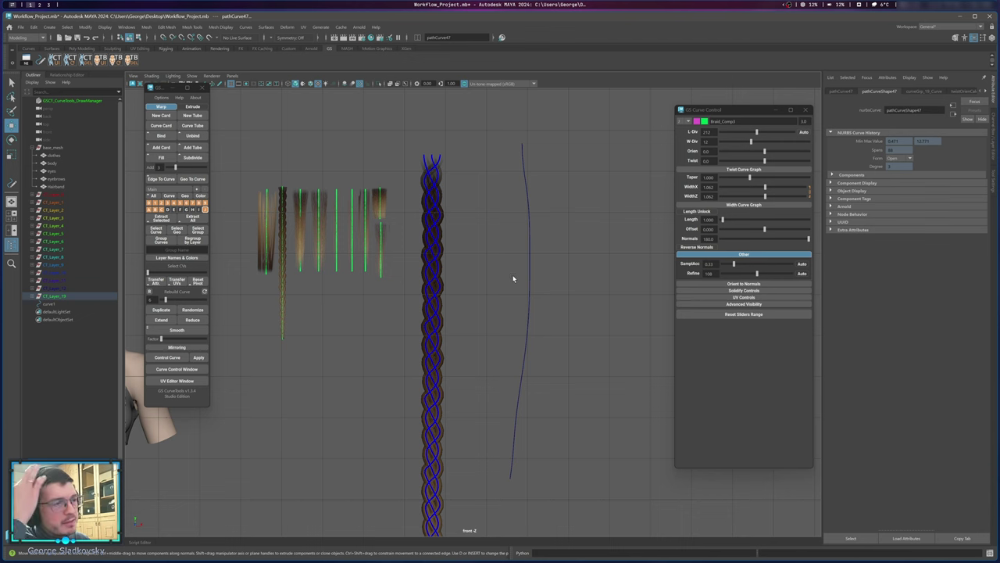
pyautogui.click(520, 282)
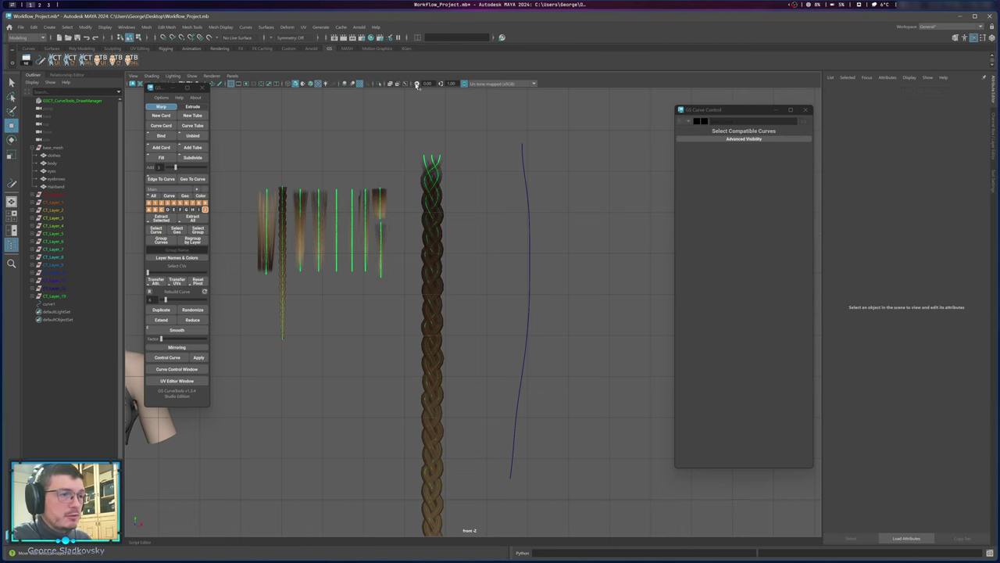
pyautogui.click(522, 236)
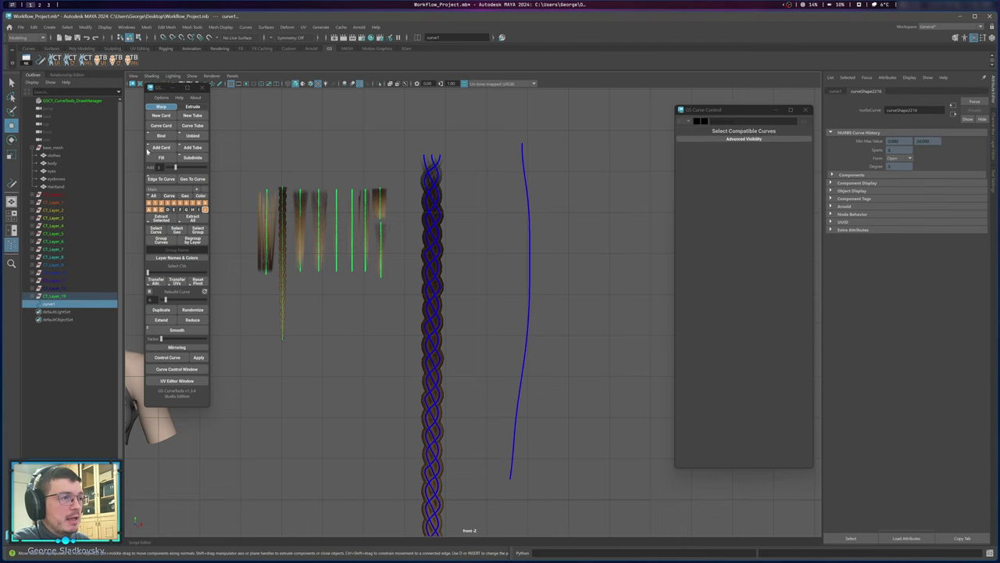
pyautogui.click(164, 137)
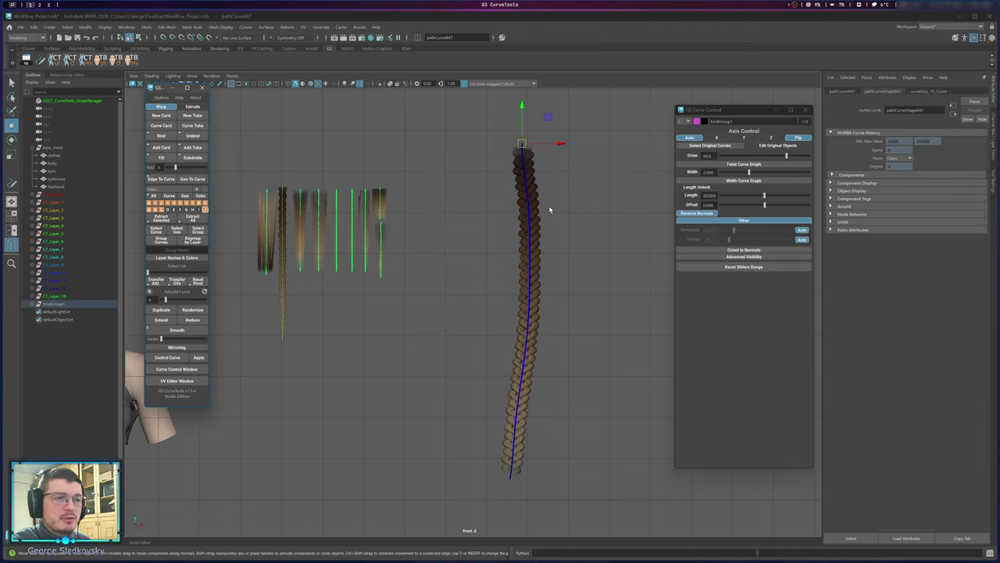
# Bend the lower end of the bound braid toward the character by moving the curve's last two control vertices.
pyautogui.moveTo(522, 438); pyautogui.dragTo(484, 476, button='right')
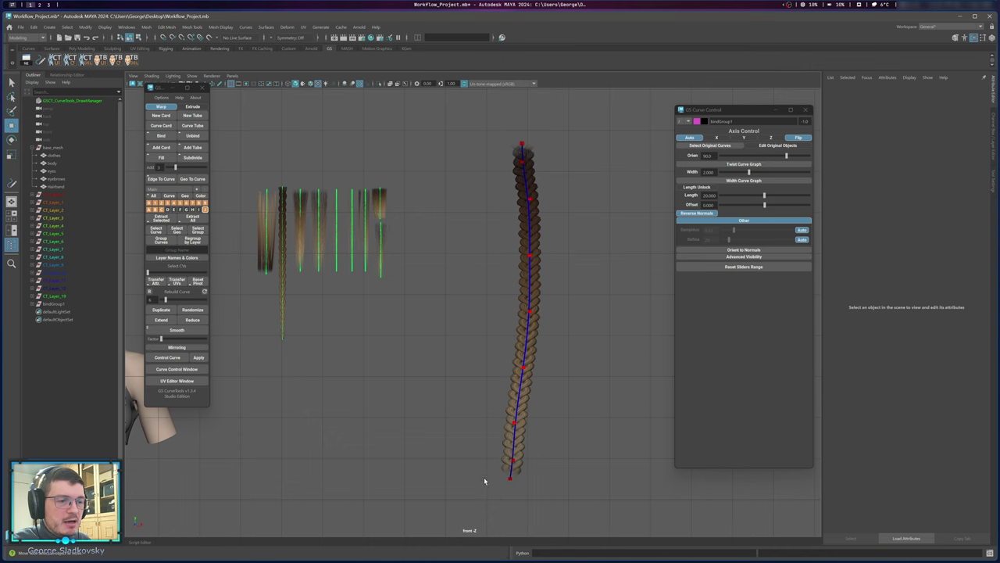
pyautogui.moveTo(484, 469); pyautogui.dragTo(545, 506)
pyautogui.moveTo(545, 507); pyautogui.dragTo(454, 525, button='middle')
pyautogui.click(513, 460)
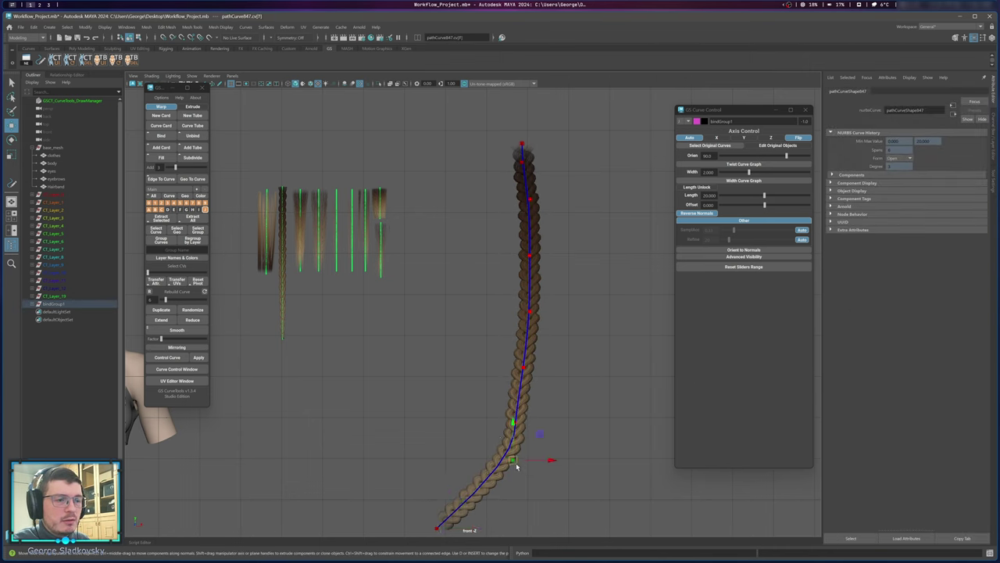
pyautogui.moveTo(513, 459); pyautogui.dragTo(476, 467, button='middle')
# Narrow the bound braid to a width of about 1.18 and set its orientation to about 74.6.
pyautogui.moveTo(758, 172); pyautogui.dragTo(737, 173)
pyautogui.click(783, 162)
pyautogui.click(784, 163)
pyautogui.click(547, 241)
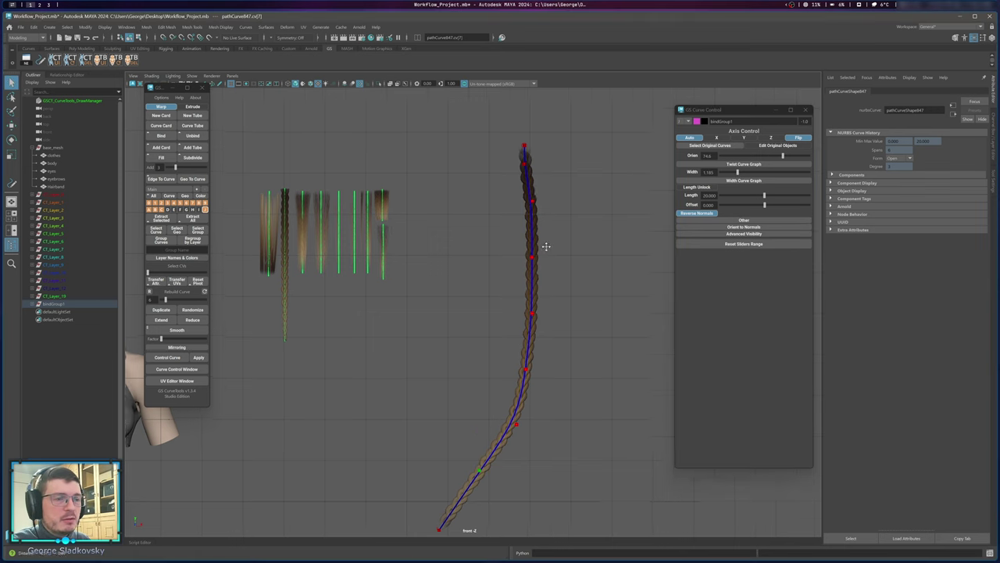
pyautogui.keyDown('alt'); pyautogui.moveTo(547, 241); pyautogui.dragTo(570, 214, button='middle'); pyautogui.keyUp('alt')
pyautogui.moveTo(494, 251); pyautogui.dragTo(590, 339)
pyautogui.keyDown('alt'); pyautogui.moveTo(590, 339); pyautogui.dragTo(494, 324, button='middle'); pyautogui.keyUp('alt')
pyautogui.press('w')
pyautogui.keyDown('alt'); pyautogui.moveTo(508, 316); pyautogui.dragTo(504, 355, button='middle'); pyautogui.keyUp('alt')
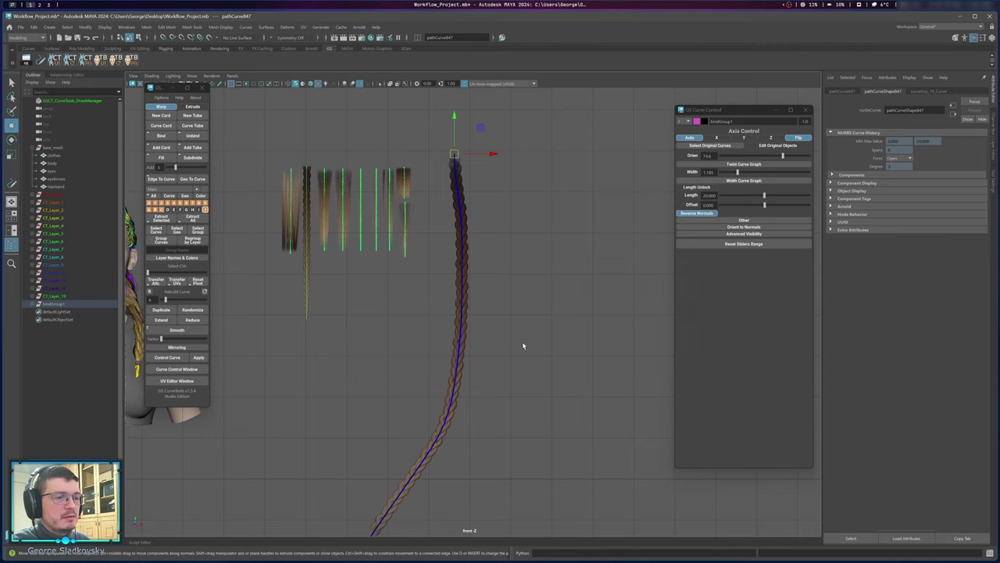
# Return to the perspective view and examine the side braids and hairstyle on the character's head.
pyautogui.keyDown('alt'); pyautogui.moveTo(230, 318); pyautogui.dragTo(511, 335, button='middle'); pyautogui.keyUp('alt')
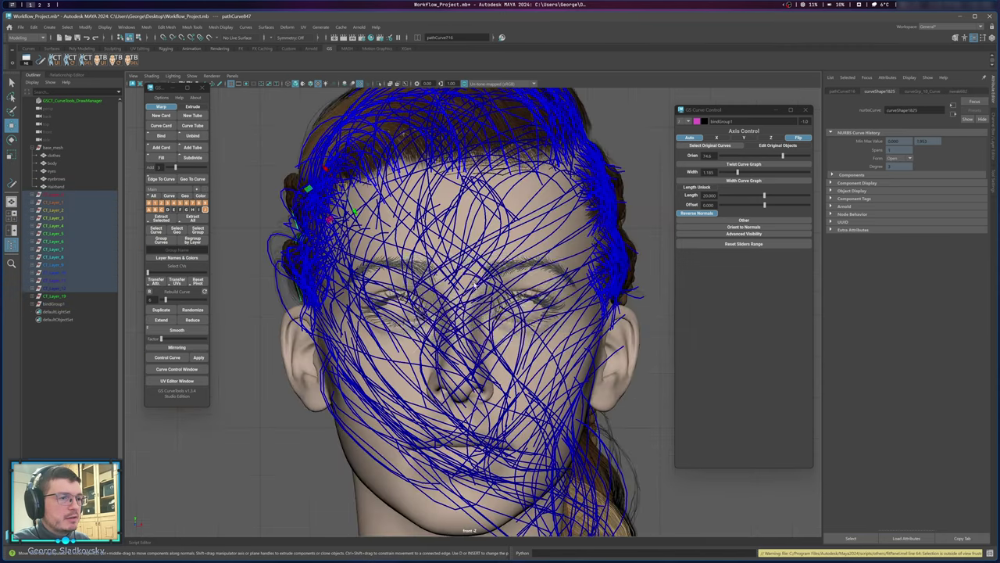
pyautogui.press('space')
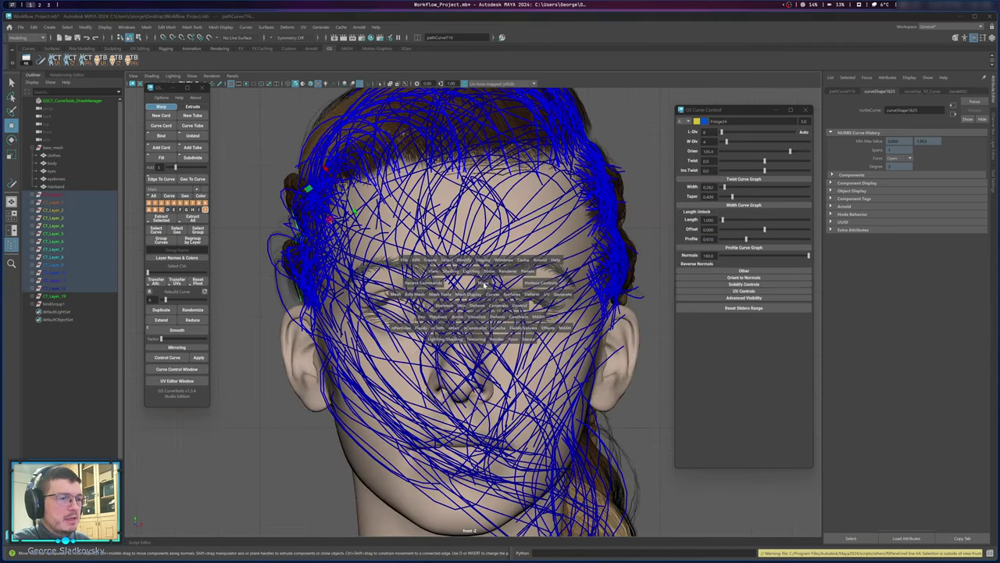
pyautogui.moveTo(486, 283); pyautogui.dragTo(406, 258)
pyautogui.press('f')
pyautogui.click(592, 240)
pyautogui.scroll(5, 489, 235)
pyautogui.press('q')
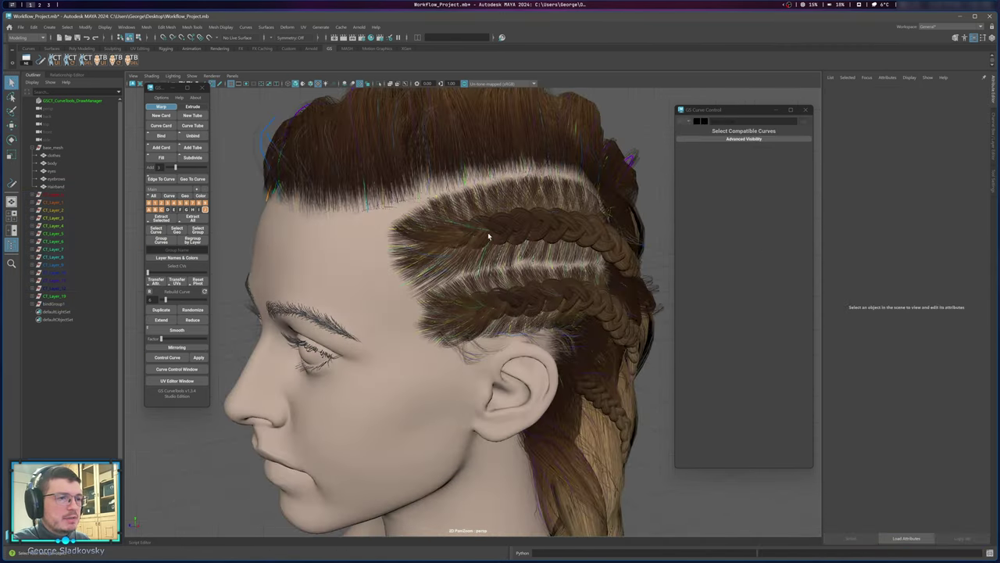
pyautogui.keyDown('alt'); pyautogui.moveTo(489, 234); pyautogui.dragTo(452, 249, button='middle'); pyautogui.keyUp('alt')
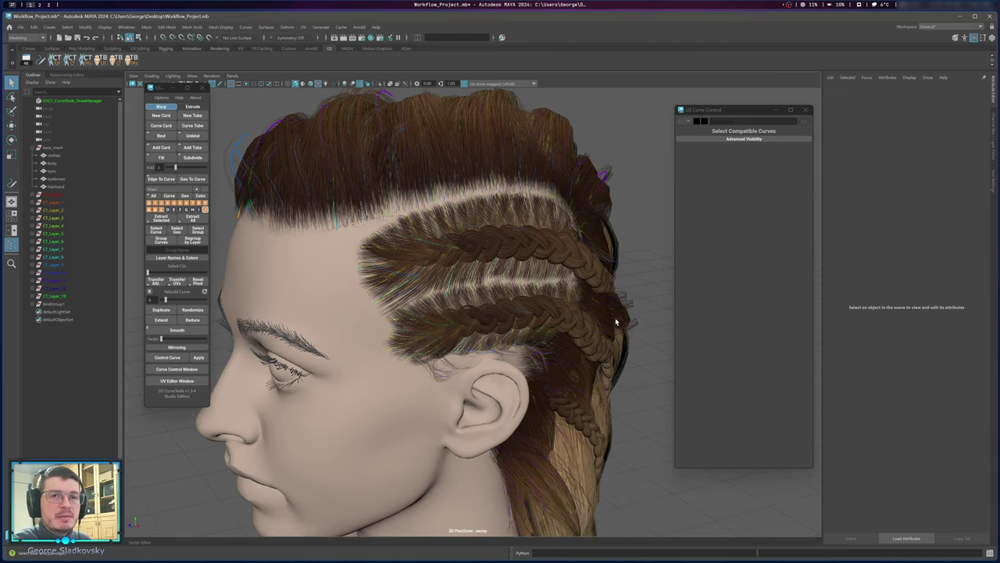
pyautogui.scroll(-6, 616, 322)
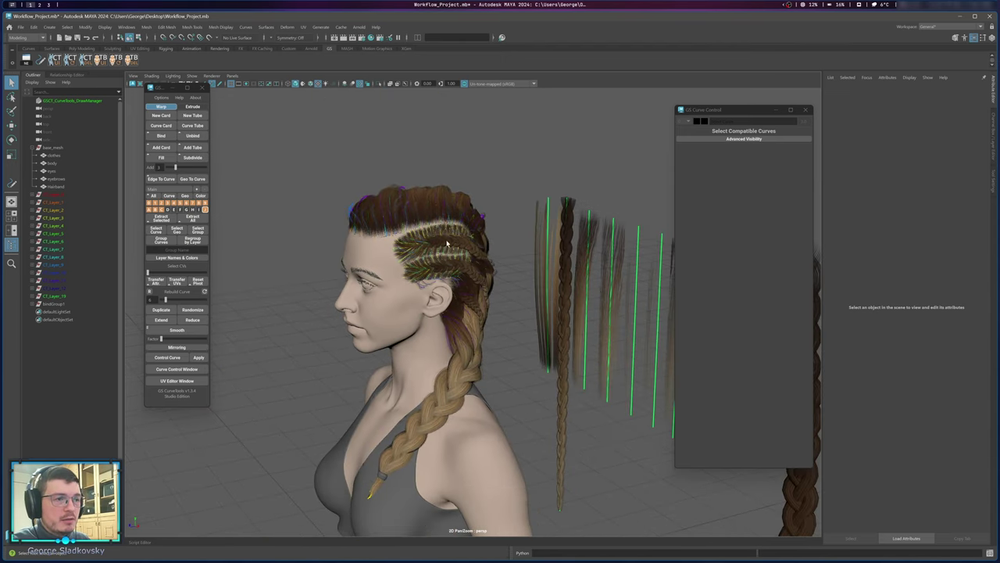
# Select the bound braid and undo its last move together with its width and orientation adjustments.
pyautogui.moveTo(447, 244)
pyautogui.keyDown('alt'); pyautogui.mouseDown()
pyautogui.moveTo(433, 279)
pyautogui.moveTo(438, 257)
pyautogui.mouseUp(); pyautogui.keyUp('alt')
pyautogui.keyDown('alt'); pyautogui.moveTo(571, 254); pyautogui.dragTo(382, 315, button='middle'); pyautogui.keyUp('alt')
pyautogui.moveTo(607, 219); pyautogui.dragTo(589, 345)
pyautogui.press('f')
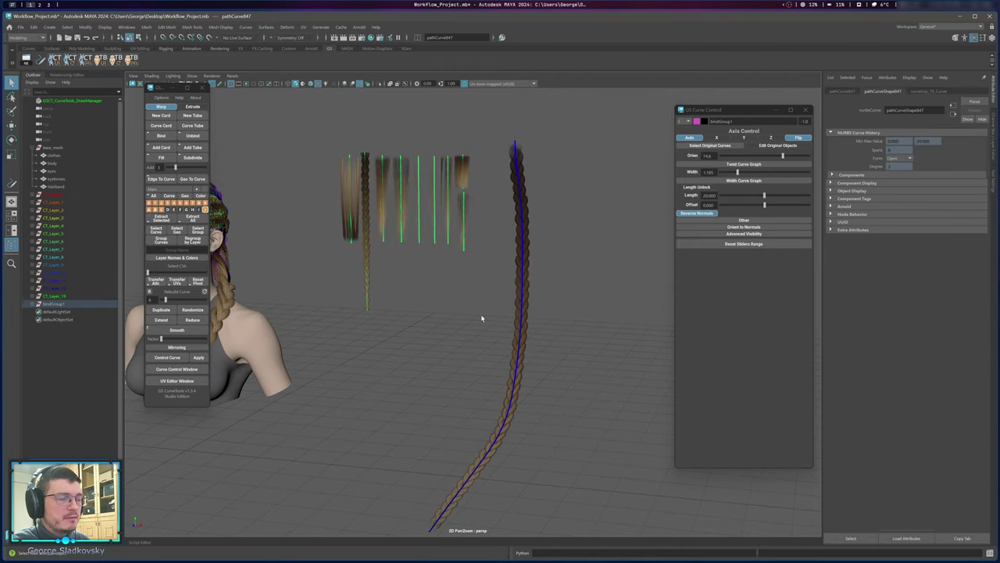
pyautogui.keyDown('alt'); pyautogui.moveTo(518, 302); pyautogui.dragTo(468, 302); pyautogui.keyUp('alt')
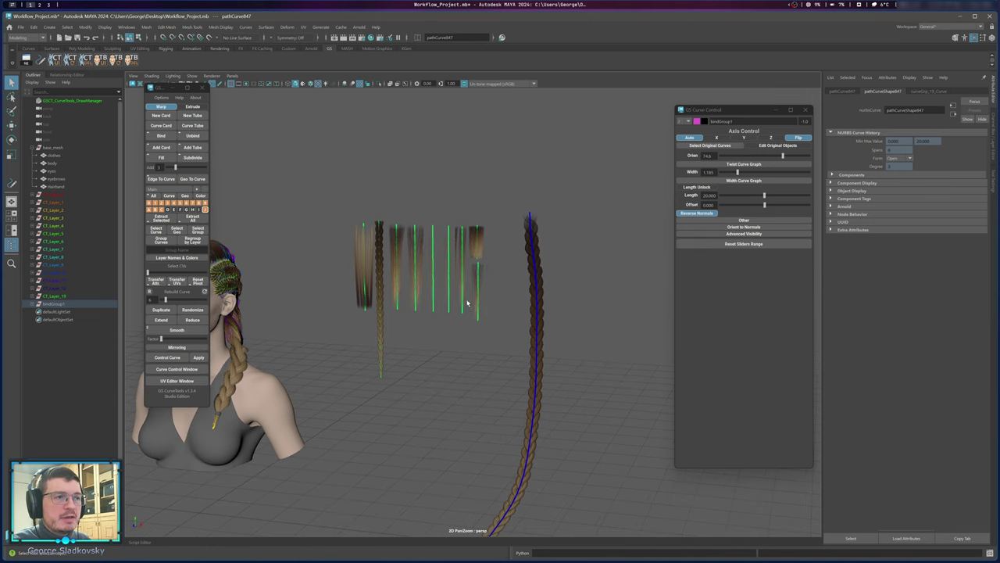
pyautogui.keyDown('alt'); pyautogui.moveTo(601, 282); pyautogui.dragTo(602, 243, button='middle'); pyautogui.keyUp('alt')
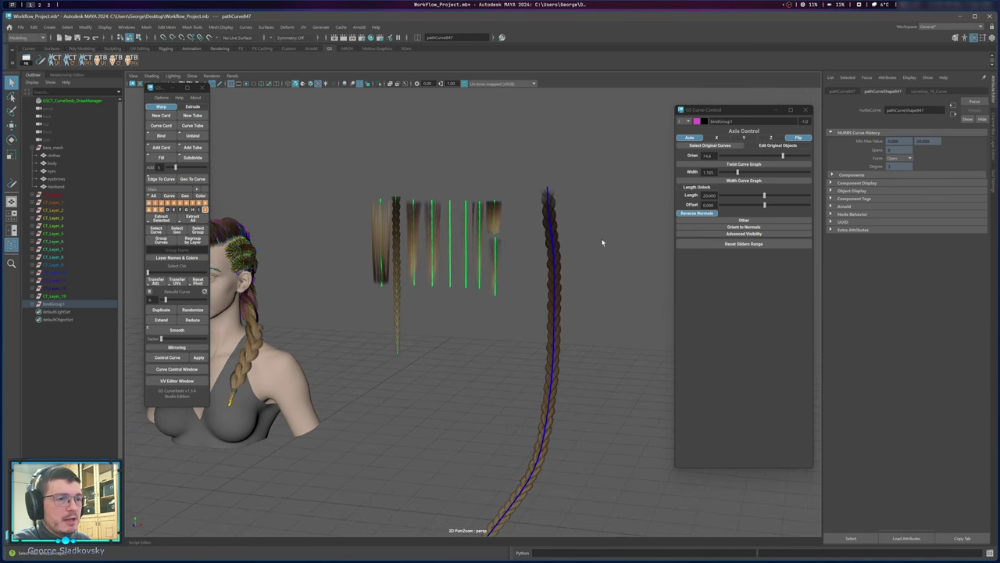
pyautogui.hotkey('ctrl', 'z')
pyautogui.hotkey('ctrl', 'z')
pyautogui.hotkey('ctrl', 'z')
pyautogui.hotkey('ctrl', 'z')
pyautogui.hotkey('ctrl', 'z')
pyautogui.hotkey('ctrl', 'z')
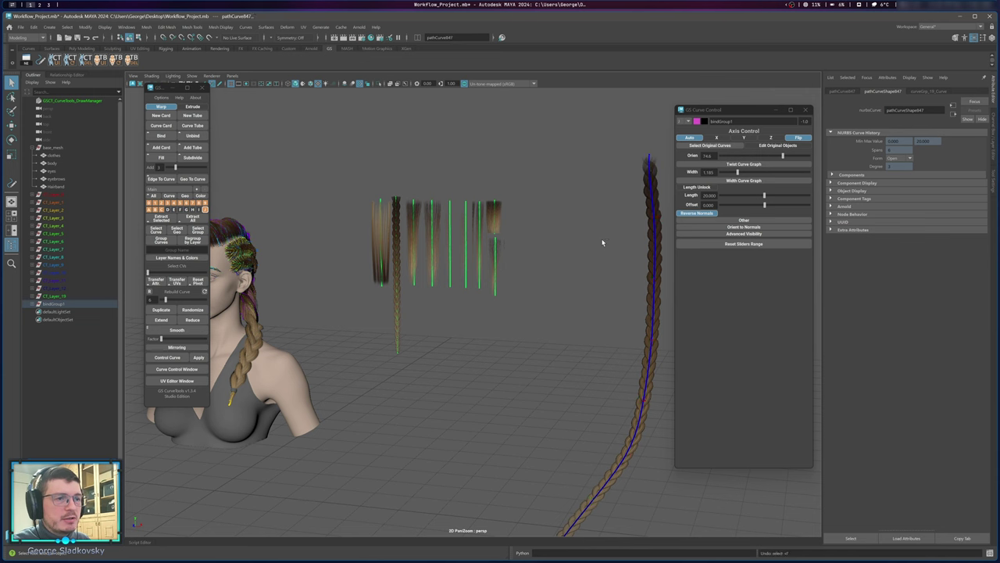
pyautogui.hotkey('ctrl', 'z')
pyautogui.hotkey('ctrl', 'z')
pyautogui.hotkey('ctrl', 'z')
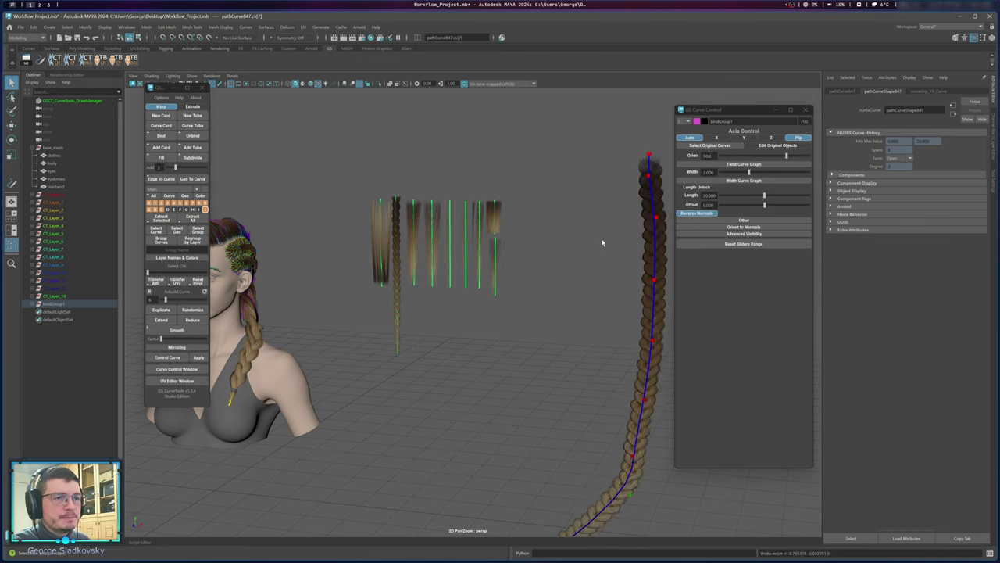
# Undo the bending of the curve's lower end and the binding of the braid to the curve.
pyautogui.hotkey('ctrl', 'z')
pyautogui.hotkey('ctrl', 'z')
pyautogui.hotkey('ctrl', 'z')
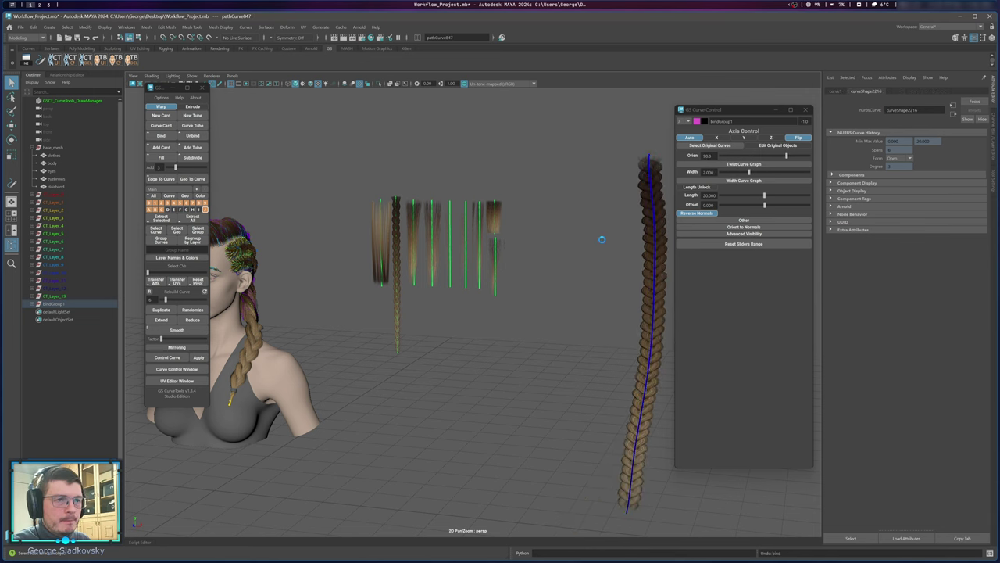
# Select the large braid's curves together with the freehand curve and bind a copy of the braid to it, keeping the original.
pyautogui.keyDown('alt'); pyautogui.moveTo(594, 237); pyautogui.dragTo(519, 239, button='middle'); pyautogui.keyUp('alt')
pyautogui.moveTo(433, 213); pyautogui.dragTo(599, 312)
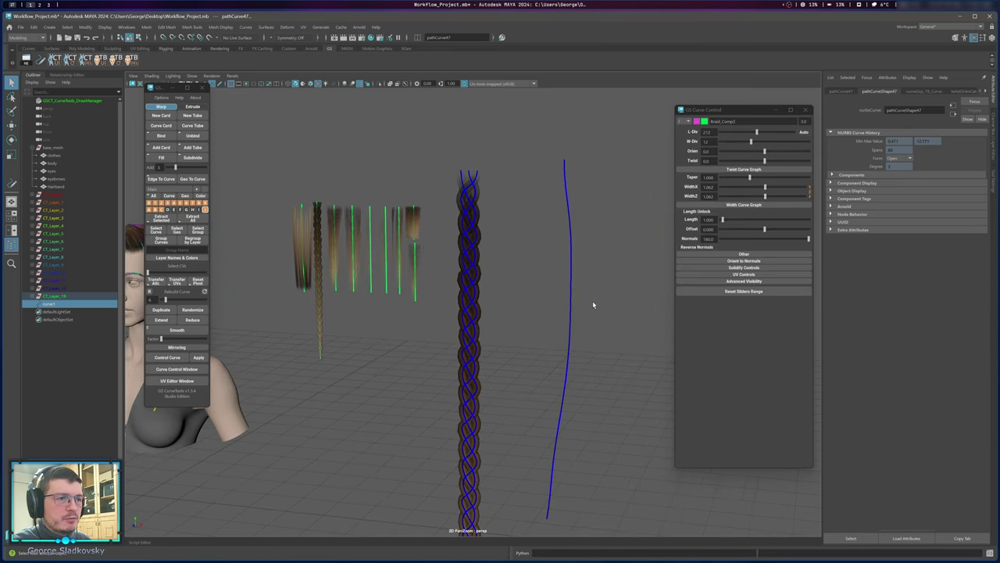
pyautogui.keyDown('alt'); pyautogui.moveTo(594, 303); pyautogui.dragTo(591, 274, button='middle'); pyautogui.keyUp('alt')
pyautogui.click(446, 196)
pyautogui.moveTo(446, 197); pyautogui.dragTo(598, 300)
pyautogui.click(159, 136)
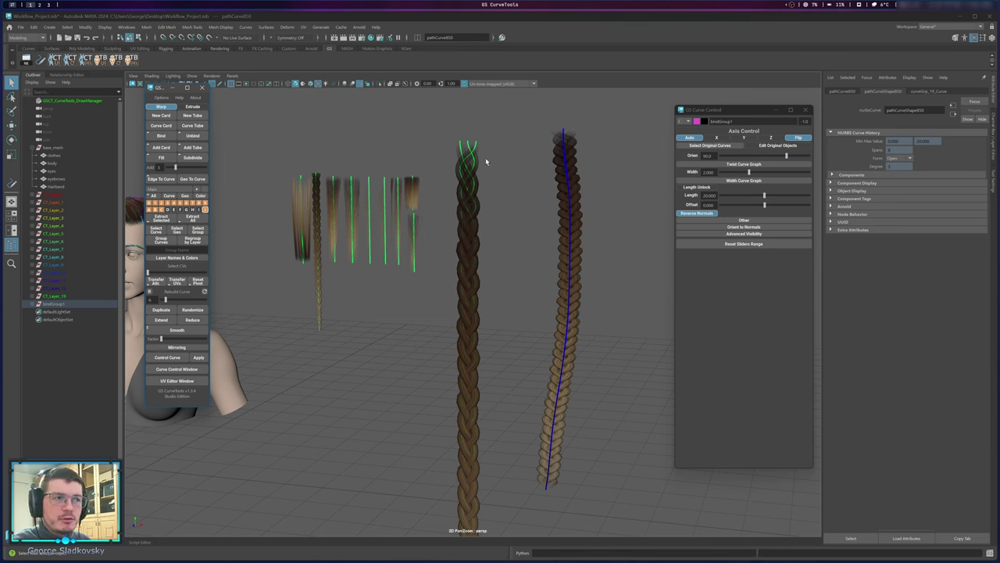
# Select the bound braid's curve and try moving its lowest control vertices.
pyautogui.click(511, 223)
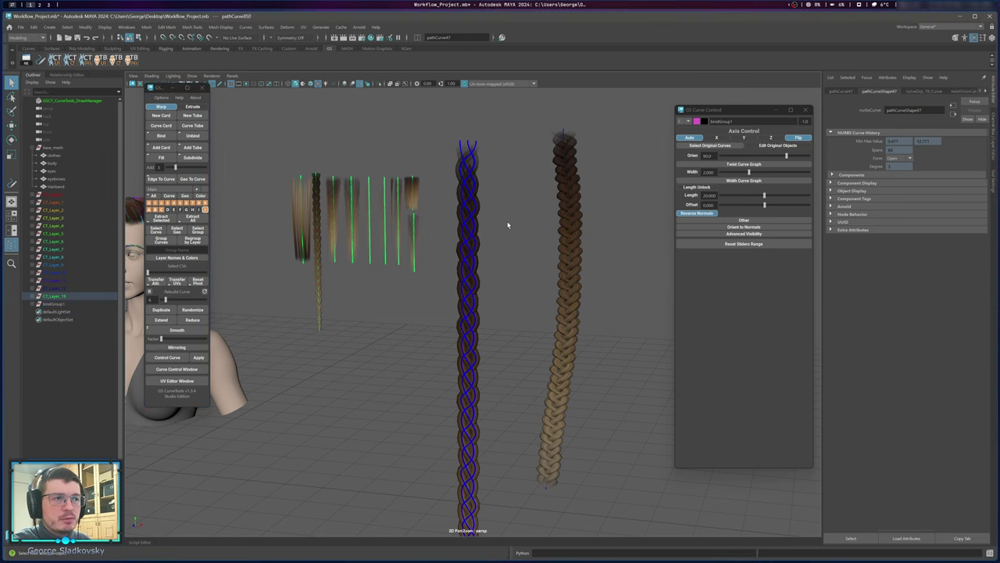
pyautogui.moveTo(515, 163); pyautogui.dragTo(592, 289)
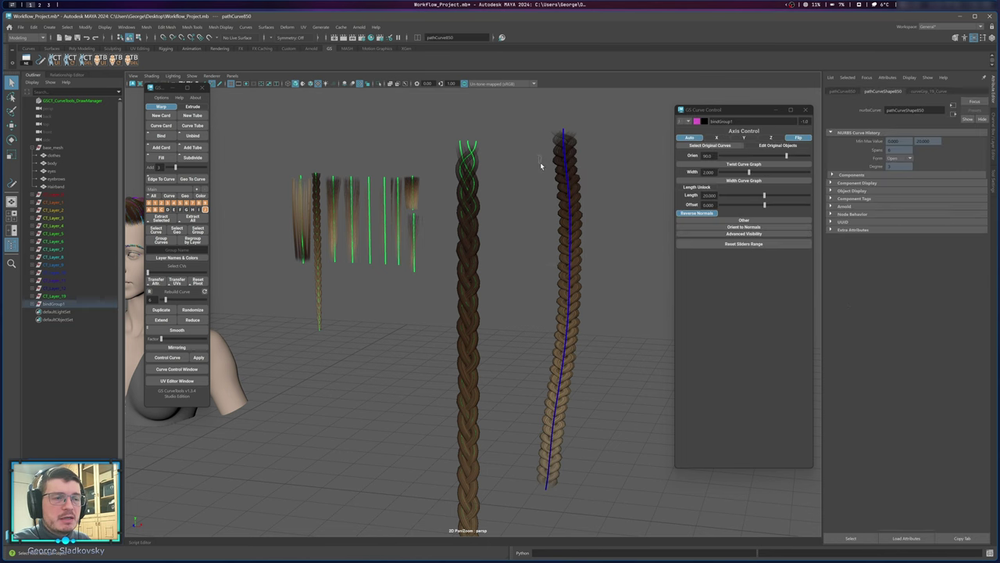
pyautogui.moveTo(554, 196); pyautogui.dragTo(609, 415)
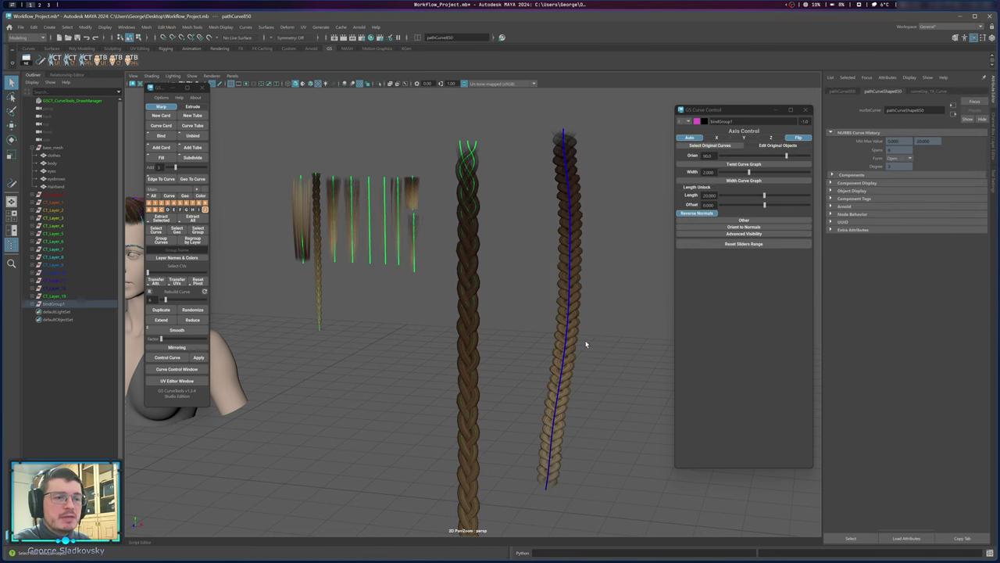
pyautogui.press('F9')
pyautogui.moveTo(509, 419); pyautogui.dragTo(571, 502)
pyautogui.press('w')
pyautogui.moveTo(548, 461)
pyautogui.mouseDown()
pyautogui.moveTo(516, 462)
pyautogui.moveTo(574, 467)
pyautogui.moveTo(553, 469)
pyautogui.mouseUp()
pyautogui.press('q')
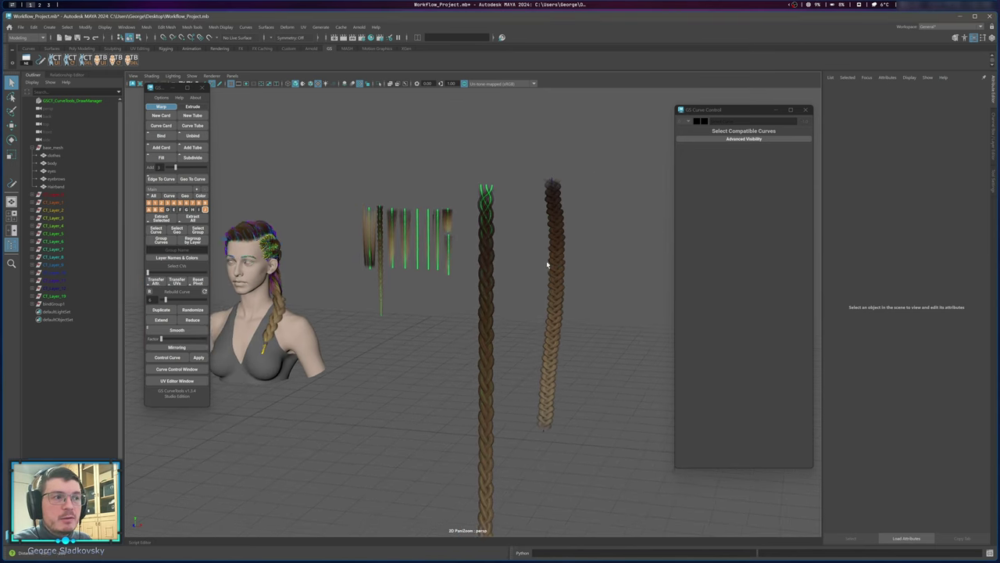
# Select the bound braid and the original braid in turn to compare their curves and controls.
pyautogui.keyDown('alt'); pyautogui.moveTo(547, 264); pyautogui.dragTo(583, 264, button='middle'); pyautogui.keyUp('alt')
pyautogui.moveTo(574, 233); pyautogui.dragTo(623, 324)
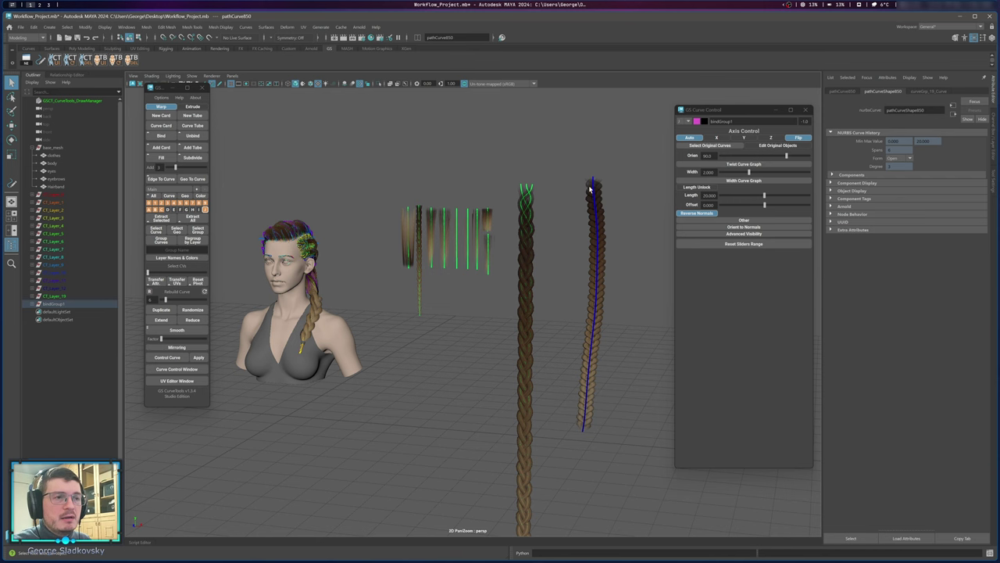
pyautogui.click(537, 260)
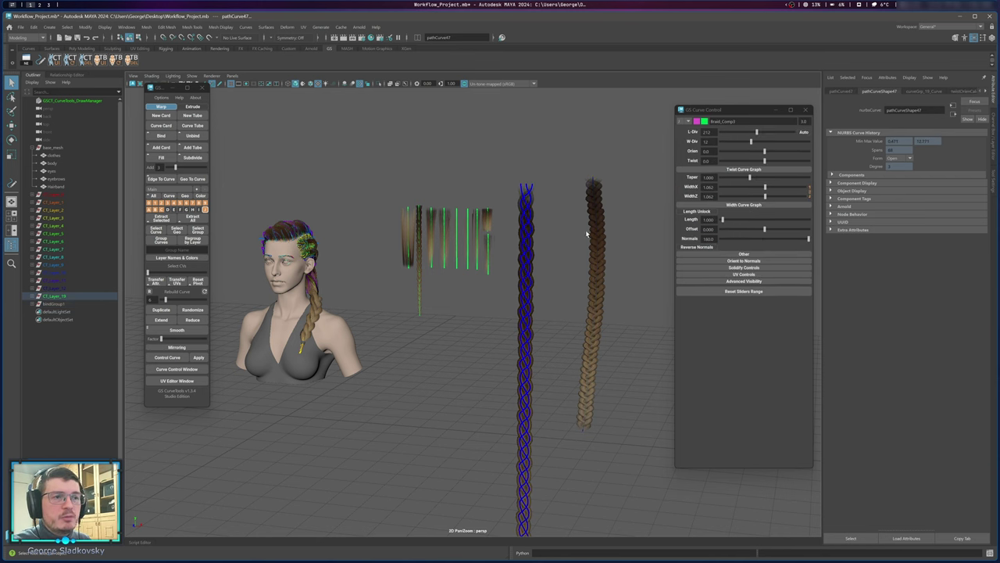
pyautogui.click(601, 268)
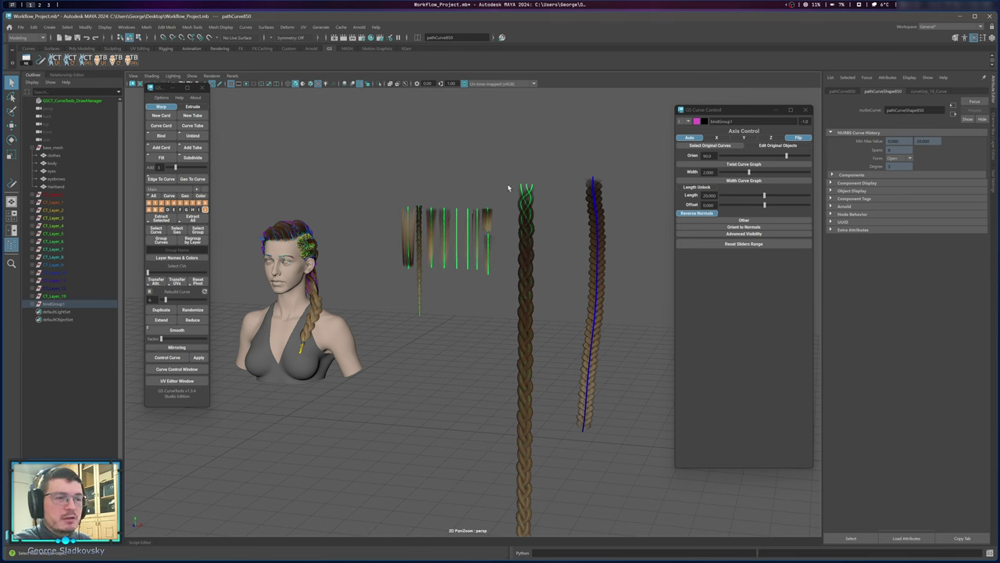
pyautogui.moveTo(508, 188); pyautogui.dragTo(545, 272)
pyautogui.press('w')
pyautogui.moveTo(539, 258); pyautogui.dragTo(554, 228, button='middle')
pyautogui.click(553, 226)
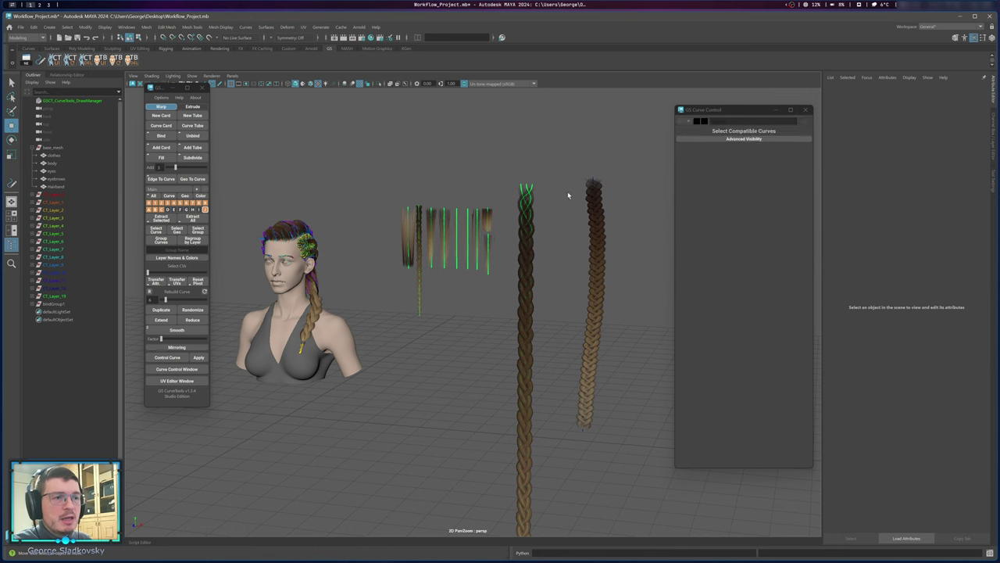
# Unbind the bound braid and move the released braid sideways, away from the character.
pyautogui.moveTo(574, 181); pyautogui.dragTo(629, 262)
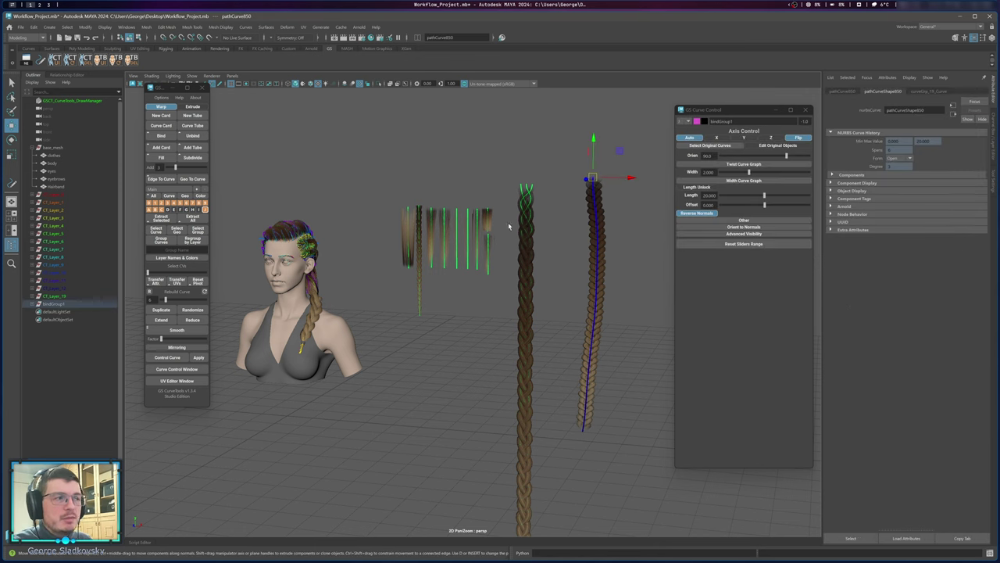
pyautogui.click(193, 137)
pyautogui.keyDown('alt'); pyautogui.moveTo(333, 206); pyautogui.dragTo(425, 221); pyautogui.keyUp('alt')
pyautogui.moveTo(391, 449); pyautogui.dragTo(487, 453)
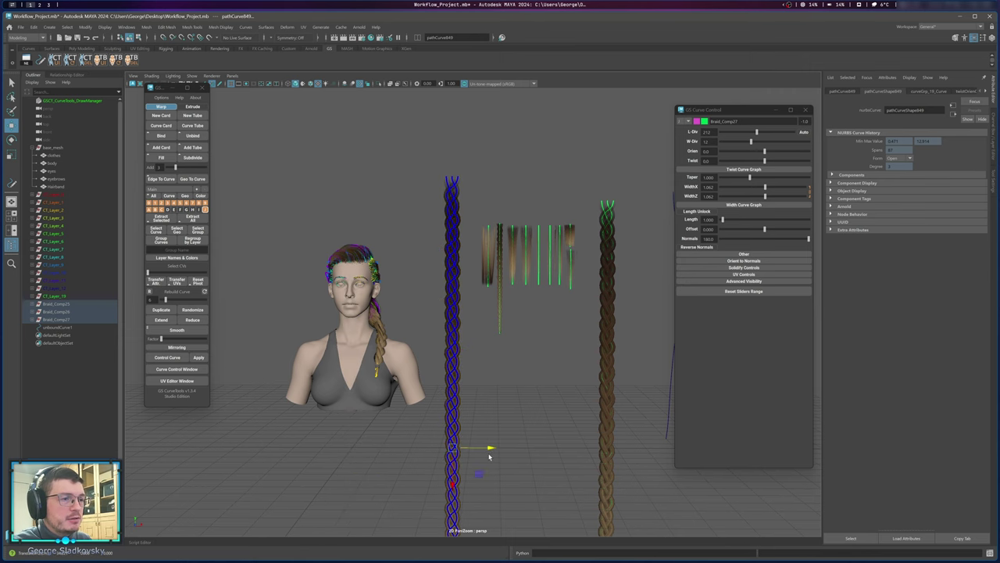
pyautogui.keyDown('alt'); pyautogui.moveTo(440, 225); pyautogui.dragTo(417, 248, button='middle'); pyautogui.keyUp('alt')
pyautogui.keyDown('alt'); pyautogui.moveTo(442, 419); pyautogui.dragTo(416, 376, button='middle'); pyautogui.keyUp('alt')
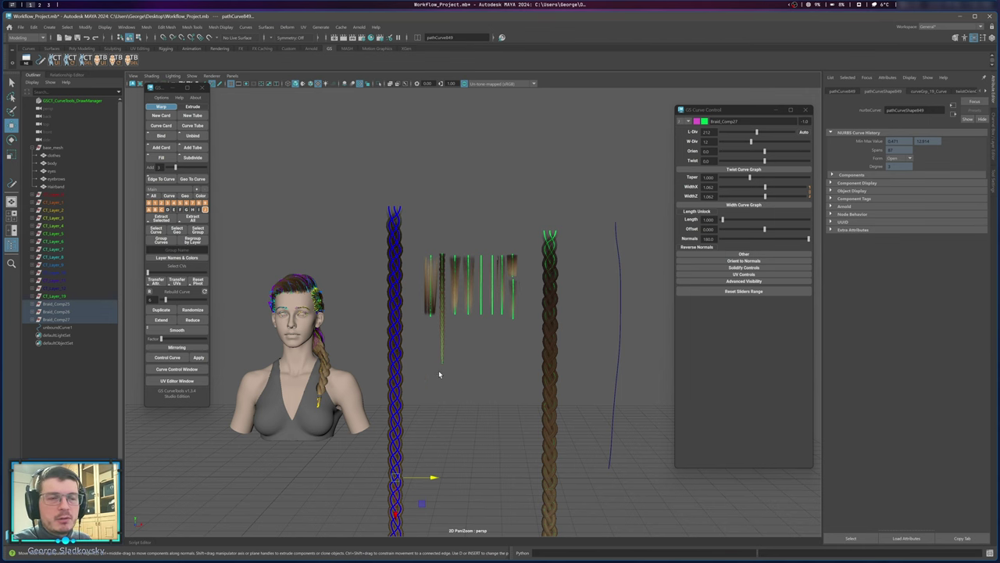
pyautogui.keyDown('alt'); pyautogui.moveTo(438, 374); pyautogui.dragTo(434, 349, button='middle'); pyautogui.keyUp('alt')
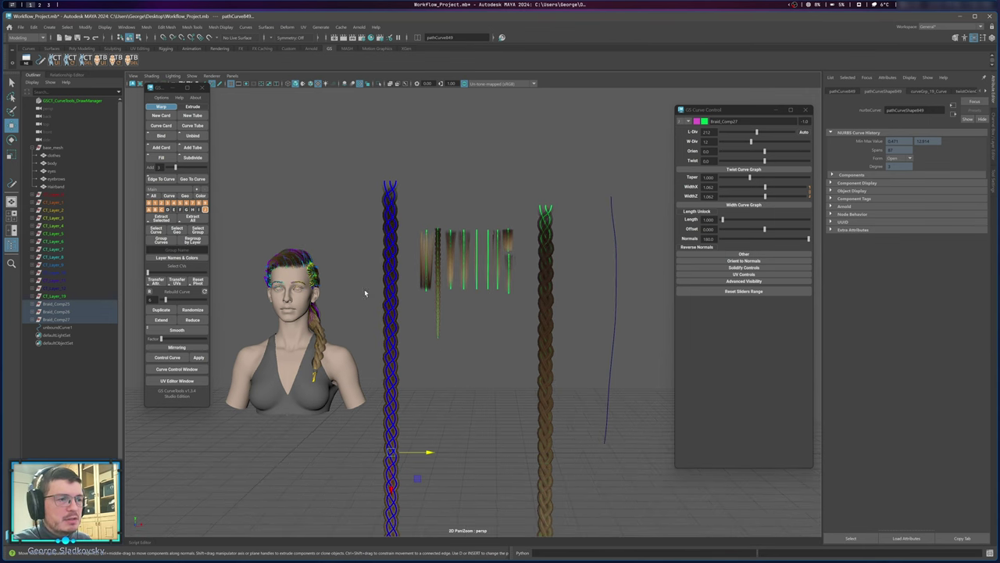
# Delete the unbound braid's three component groups and the leftover freehand curve.
pyautogui.click(364, 340)
pyautogui.moveTo(364, 339); pyautogui.dragTo(413, 397)
pyautogui.press('Up')
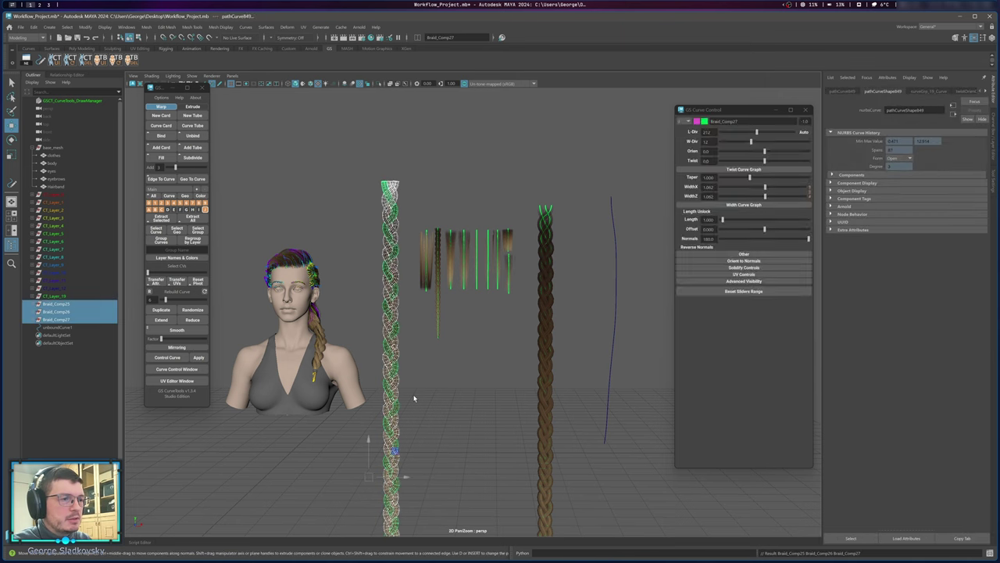
pyautogui.press('Delete')
pyautogui.moveTo(619, 240); pyautogui.dragTo(663, 345)
pyautogui.press('Delete')
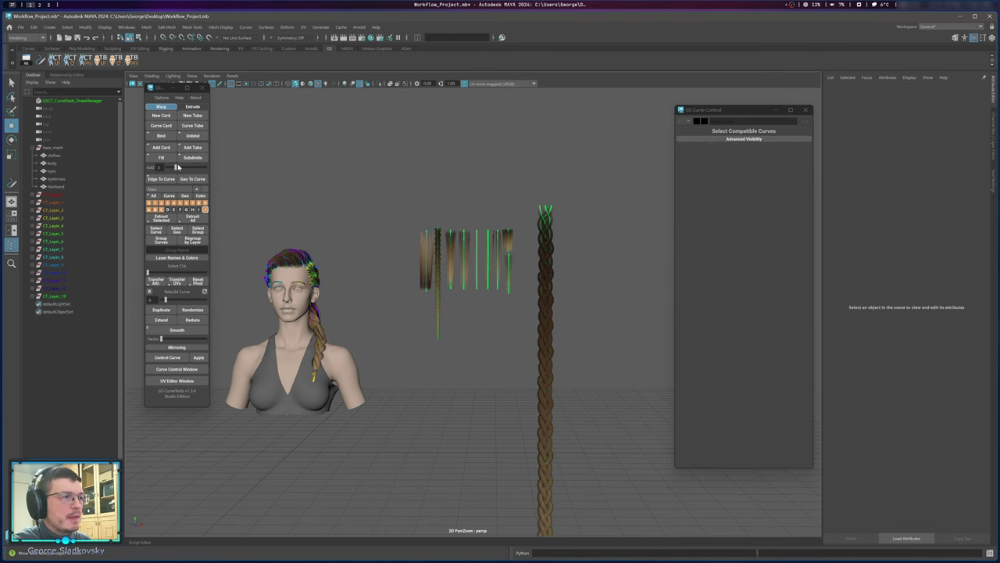
# Select the first hair clump in the sample row and frame it for close inspection.
pyautogui.keyDown('alt'); pyautogui.moveTo(330, 166); pyautogui.dragTo(333, 210, button='middle'); pyautogui.keyUp('alt')
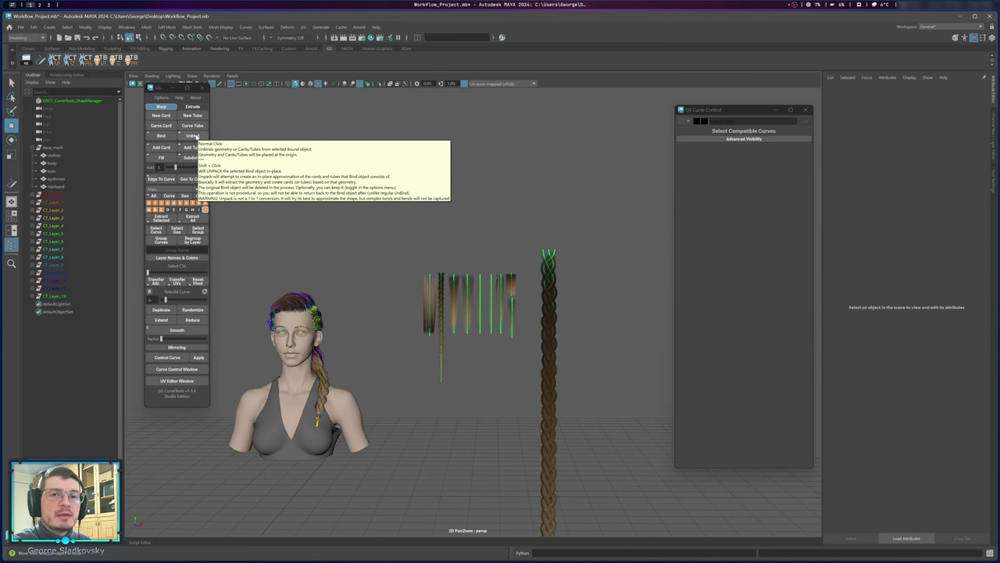
pyautogui.click(424, 285)
pyautogui.press('f')
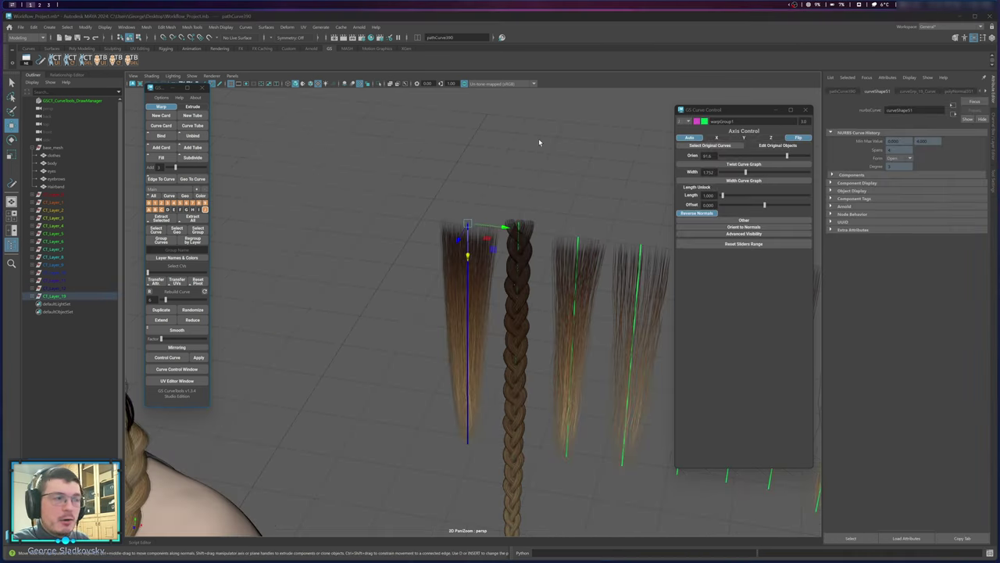
pyautogui.click(544, 156)
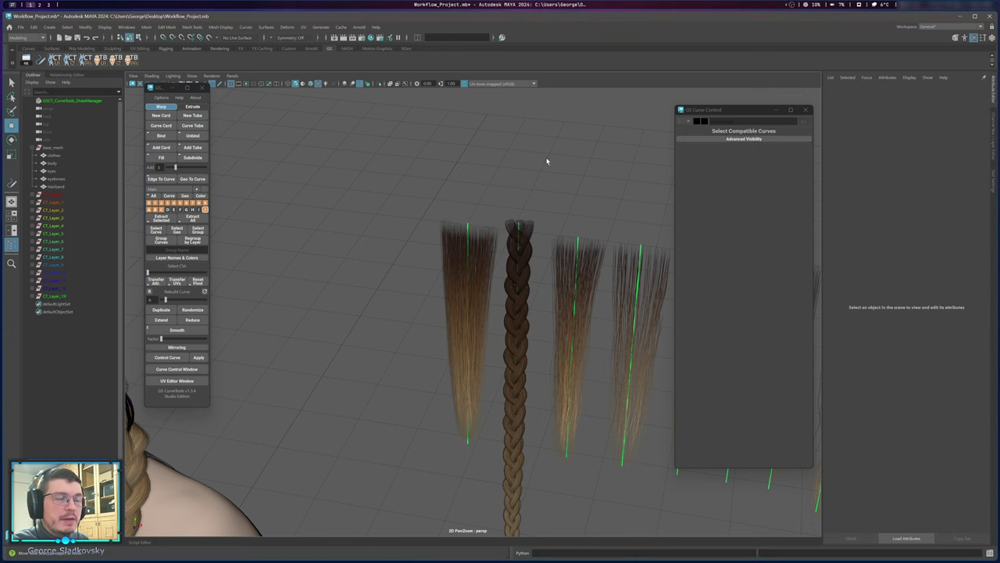
pyautogui.keyDown('alt'); pyautogui.moveTo(346, 99); pyautogui.dragTo(441, 153, button='right'); pyautogui.keyUp('alt')
pyautogui.keyDown('alt'); pyautogui.moveTo(442, 153); pyautogui.dragTo(338, 100, button='middle'); pyautogui.keyUp('alt')
pyautogui.click(464, 202)
pyautogui.keyDown('alt'); pyautogui.moveTo(337, 100); pyautogui.dragTo(435, 202, button='middle'); pyautogui.keyUp('alt')
pyautogui.keyDown('alt'); pyautogui.moveTo(433, 202); pyautogui.dragTo(447, 212); pyautogui.keyUp('alt')
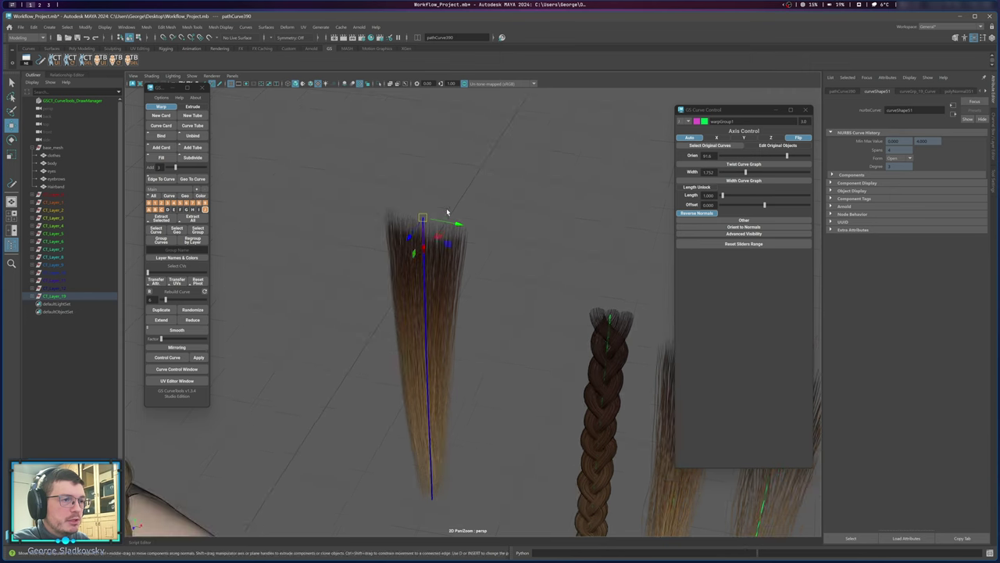
# Show wireframe on the shaded models and unpack the selected hair clump into separate cards.
pyautogui.click(310, 84)
pyautogui.moveTo(493, 149)
pyautogui.keyDown('alt'); pyautogui.mouseDown()
pyautogui.moveTo(458, 161)
pyautogui.moveTo(429, 225)
pyautogui.mouseUp(); pyautogui.keyUp('alt')
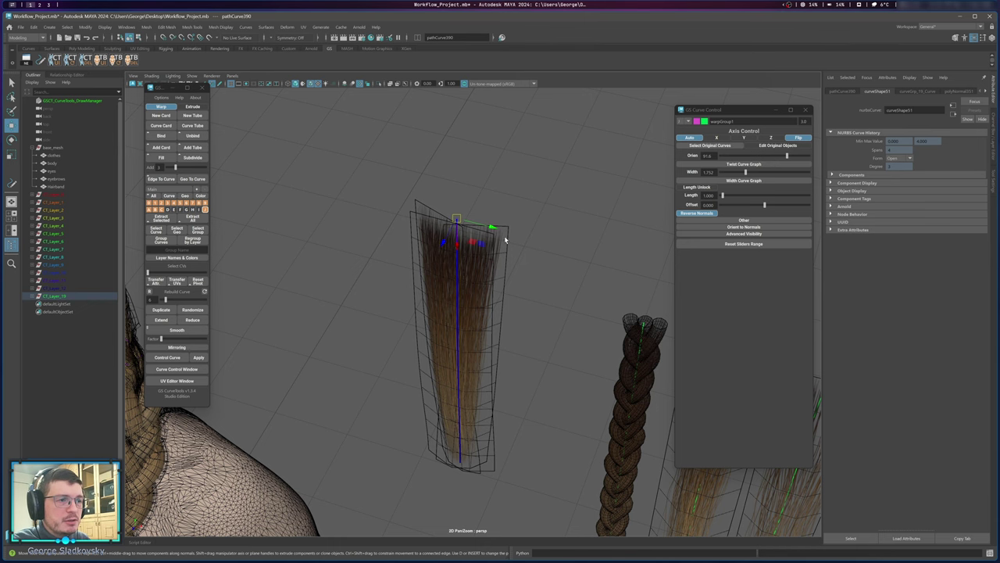
pyautogui.keyDown('alt'); pyautogui.moveTo(504, 240); pyautogui.dragTo(528, 194); pyautogui.keyUp('alt')
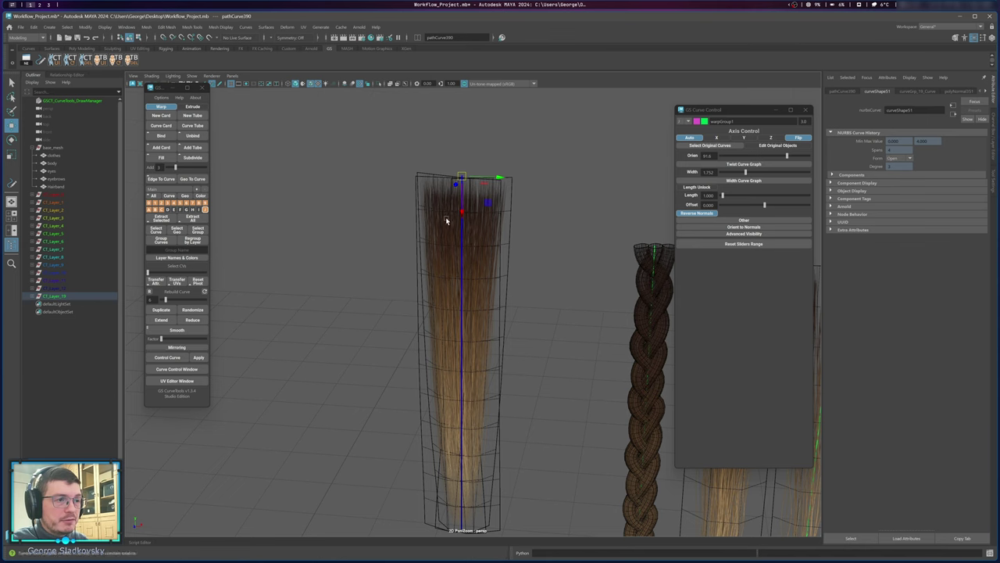
pyautogui.keyDown('alt'); pyautogui.moveTo(450, 210); pyautogui.dragTo(460, 239); pyautogui.keyUp('alt')
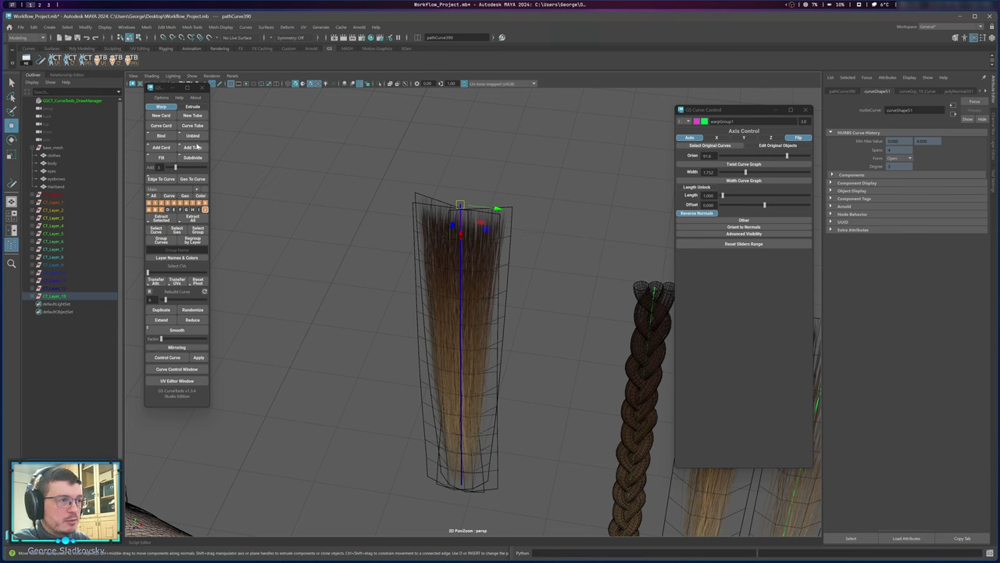
pyautogui.click(197, 139)
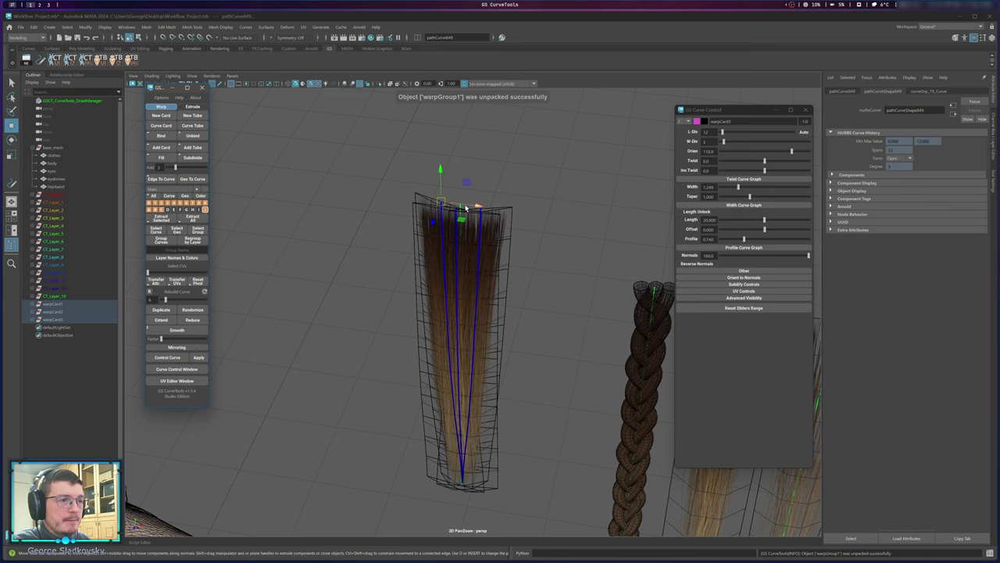
# Move the unpacked cards beside the original hair clump and deselect them.
pyautogui.moveTo(472, 207); pyautogui.dragTo(323, 188)
pyautogui.keyDown('alt'); pyautogui.moveTo(399, 235); pyautogui.dragTo(441, 260, button='middle'); pyautogui.keyUp('alt')
pyautogui.press('q')
pyautogui.keyDown('alt'); pyautogui.moveTo(440, 247); pyautogui.dragTo(442, 233); pyautogui.keyUp('alt')
pyautogui.click(442, 233)
pyautogui.keyDown('alt'); pyautogui.moveTo(437, 243); pyautogui.dragTo(454, 270, button='middle'); pyautogui.keyUp('alt')
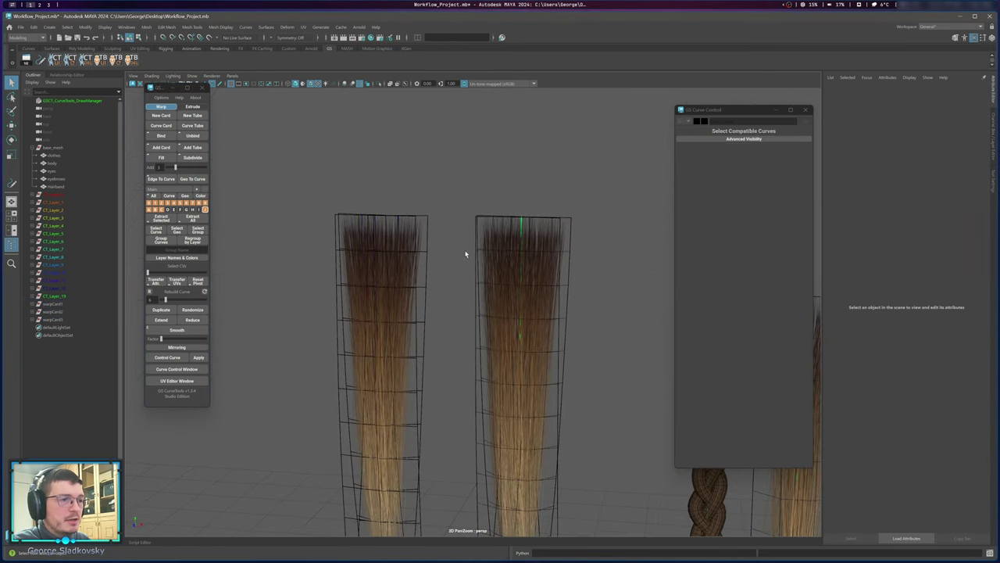
# Select the original hair clump and compare its shape with the unpacked cards.
pyautogui.click(543, 261)
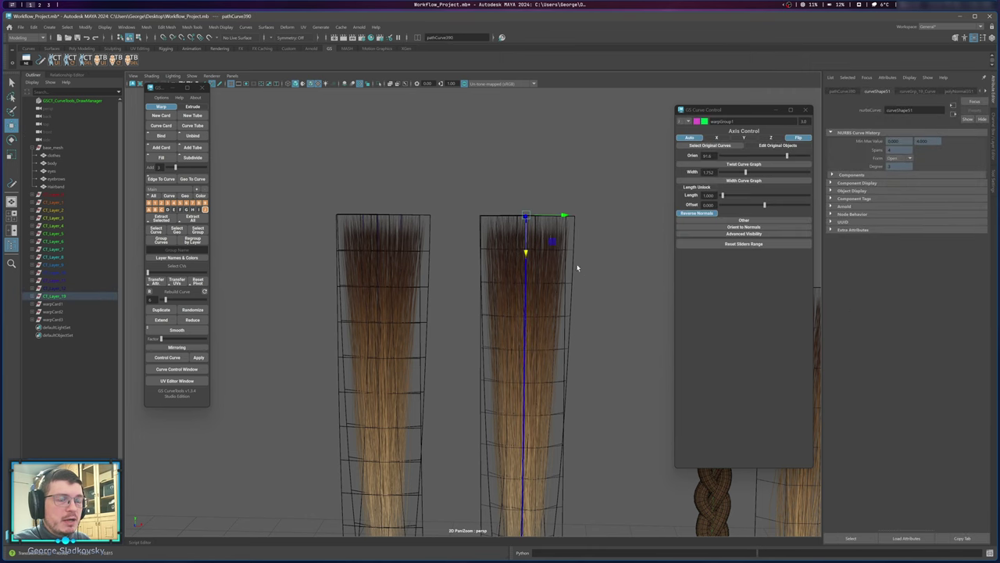
pyautogui.keyDown('alt'); pyautogui.moveTo(578, 268); pyautogui.dragTo(557, 263); pyautogui.keyUp('alt')
pyautogui.click(536, 183)
pyautogui.keyDown('alt'); pyautogui.moveTo(498, 253); pyautogui.dragTo(461, 317); pyautogui.keyUp('alt')
# Try to shift the lower control vertices of one unpacked card's curve sideways.
pyautogui.click(390, 249)
pyautogui.hotkey('ctrl', 'z')
pyautogui.moveTo(388, 368); pyautogui.dragTo(348, 367, button='right')
pyautogui.moveTo(352, 366); pyautogui.dragTo(453, 538)
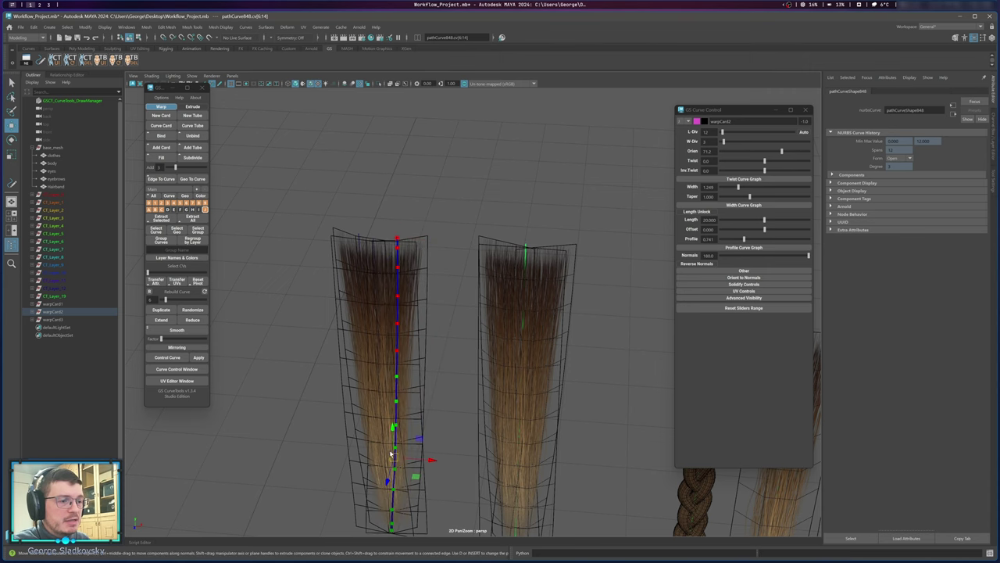
pyautogui.moveTo(392, 454); pyautogui.dragTo(403, 456)
pyautogui.hotkey('ctrl', 'z')
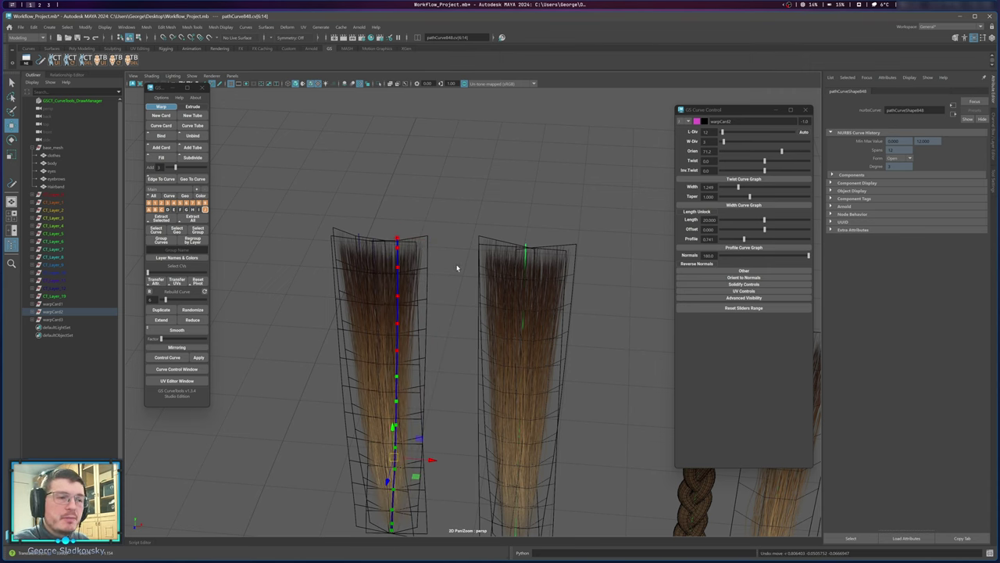
# Return to object selection and examine a hair card beside a braid on the character's head up close.
pyautogui.press('q')
pyautogui.moveTo(457, 269); pyautogui.dragTo(482, 255, button='right')
pyautogui.click(483, 255)
pyautogui.scroll(-3, 482, 254)
pyautogui.keyDown('alt'); pyautogui.moveTo(482, 255); pyautogui.dragTo(575, 254, button='middle'); pyautogui.keyUp('alt')
pyautogui.click(453, 283)
pyautogui.press('f')
pyautogui.keyDown('alt'); pyautogui.moveTo(496, 284); pyautogui.dragTo(406, 266); pyautogui.keyUp('alt')
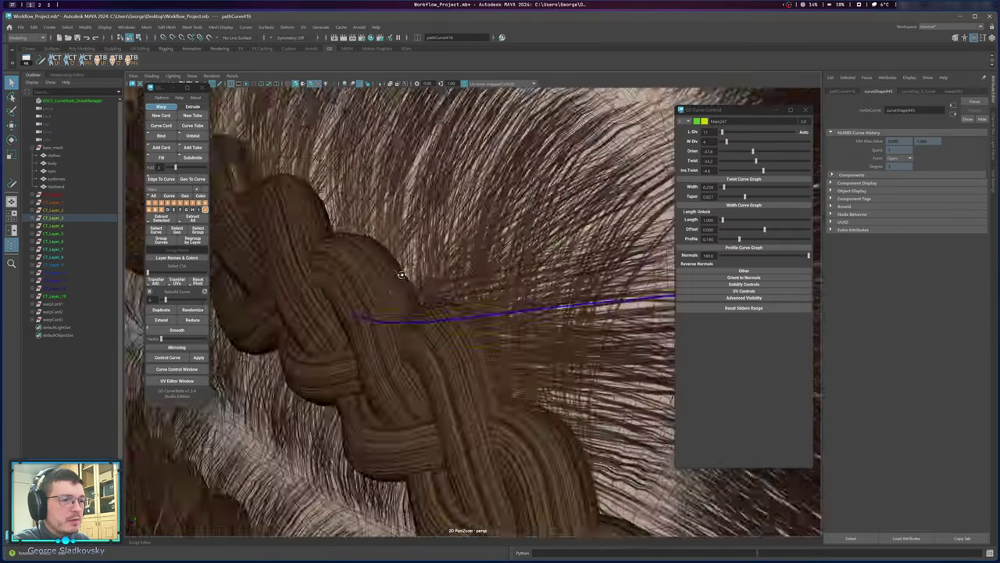
# Select the warped hair clump behind the braids on the character's head and pull it outward, away from the head.
pyautogui.scroll(-5, 500, 297)
pyautogui.keyDown('alt'); pyautogui.moveTo(538, 373); pyautogui.dragTo(433, 123, button='middle'); pyautogui.keyUp('alt')
pyautogui.click(560, 233)
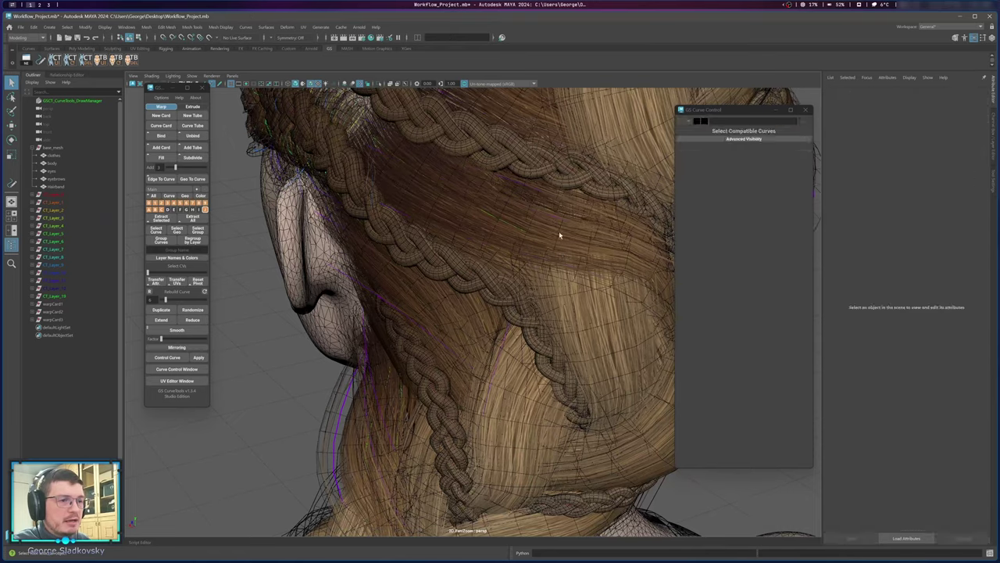
pyautogui.keyDown('alt'); pyautogui.moveTo(561, 233); pyautogui.dragTo(488, 266); pyautogui.keyUp('alt')
pyautogui.click(488, 286)
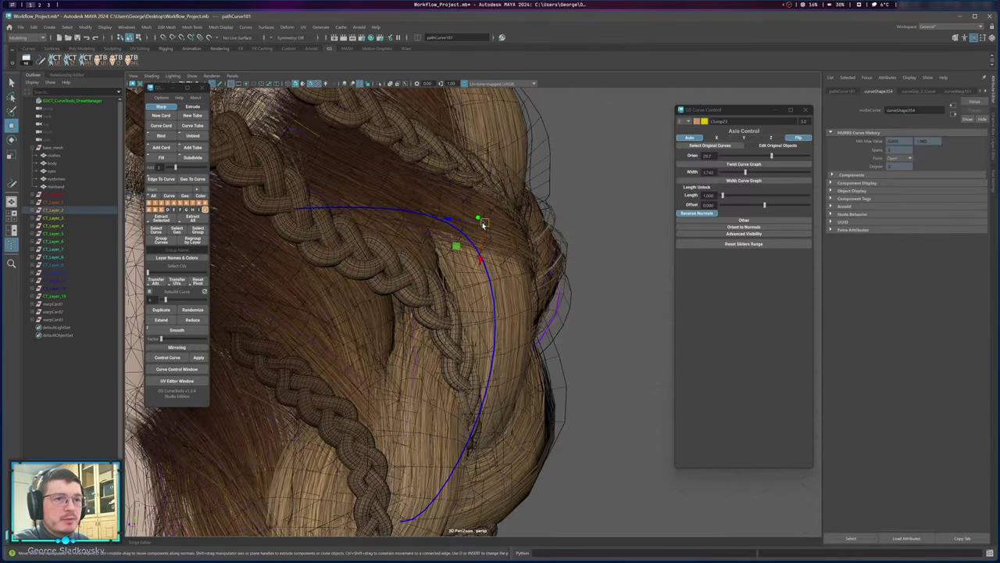
pyautogui.moveTo(483, 225); pyautogui.dragTo(631, 194)
pyautogui.keyDown('alt'); pyautogui.moveTo(556, 200); pyautogui.dragTo(341, 268); pyautogui.keyUp('alt')
pyautogui.moveTo(395, 251); pyautogui.dragTo(219, 172)
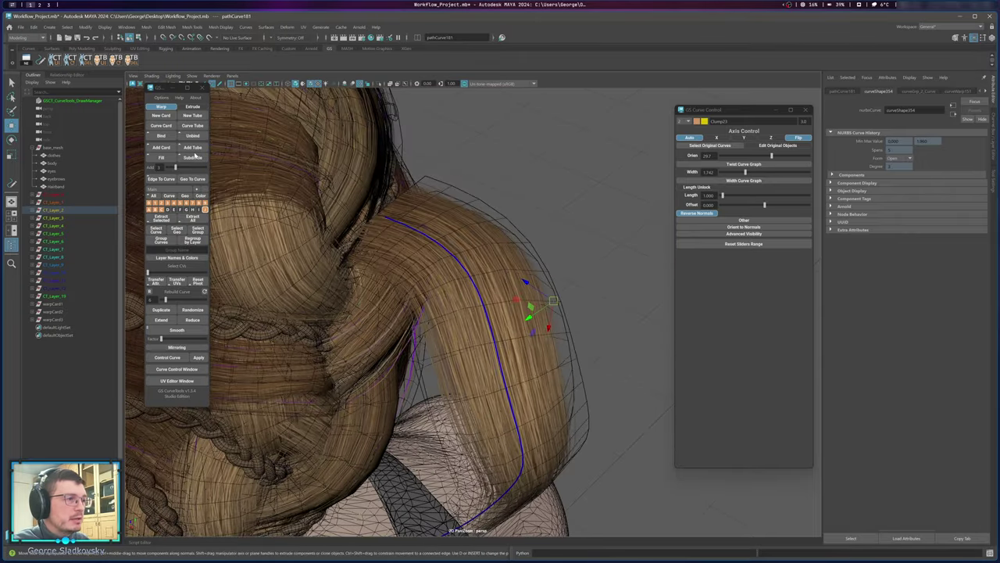
# Unbind the pulled-out hair clump into separate cards and move the unpacked cards farther away from the original.
pyautogui.click(195, 136)
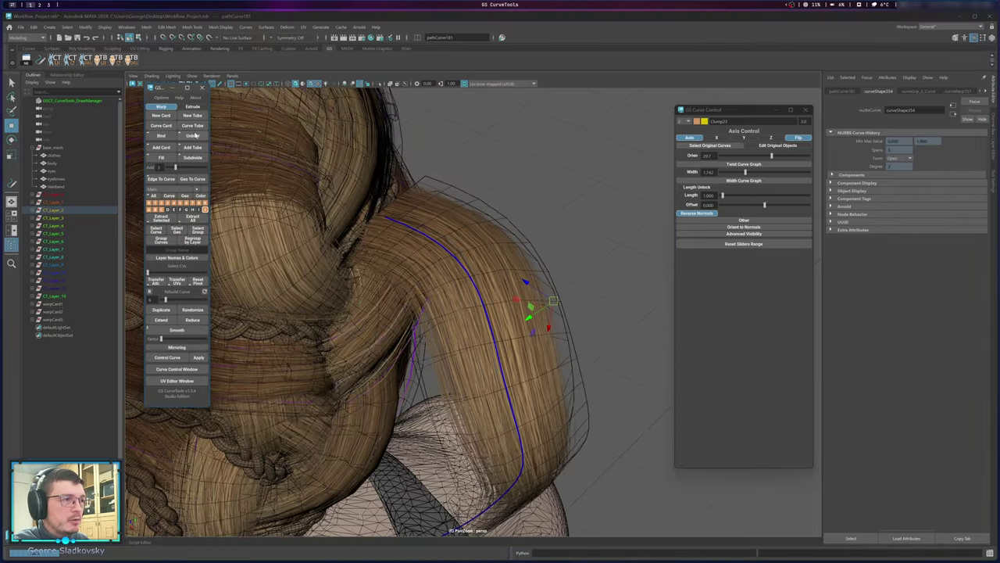
pyautogui.moveTo(516, 216)
pyautogui.keyDown('alt'); pyautogui.mouseDown()
pyautogui.moveTo(552, 210)
pyautogui.moveTo(534, 212)
pyautogui.mouseUp(); pyautogui.keyUp('alt')
pyautogui.keyDown('alt'); pyautogui.moveTo(345, 263); pyautogui.dragTo(398, 226); pyautogui.keyUp('alt')
pyautogui.scroll(-4, 403, 264)
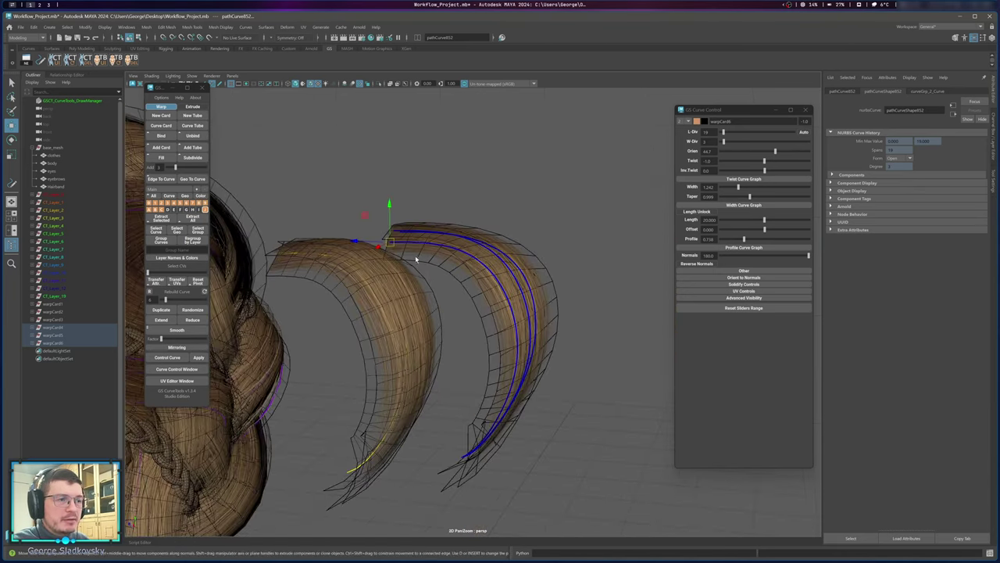
pyautogui.moveTo(391, 242); pyautogui.dragTo(434, 153)
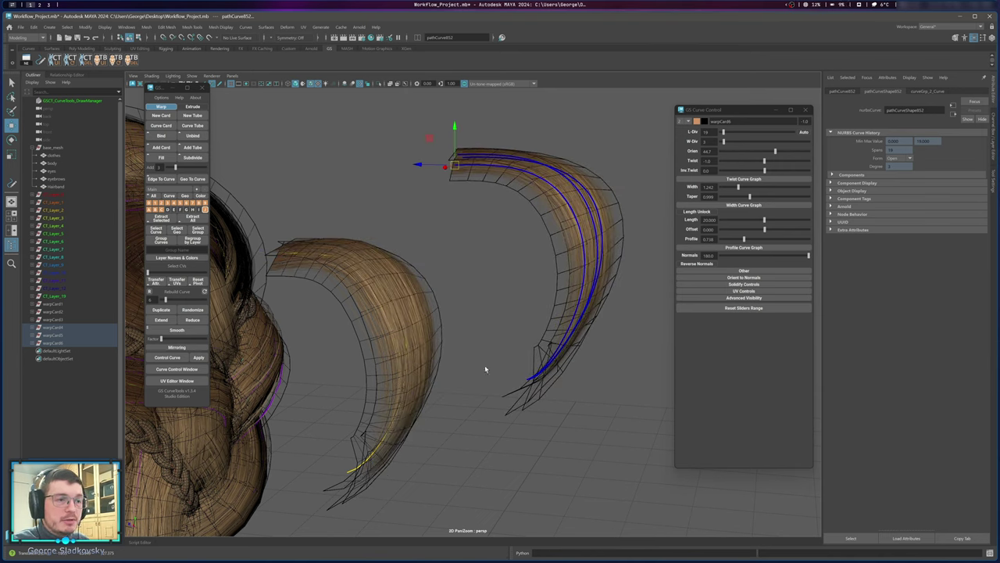
pyautogui.keyDown('alt'); pyautogui.moveTo(531, 343); pyautogui.dragTo(399, 305); pyautogui.keyUp('alt')
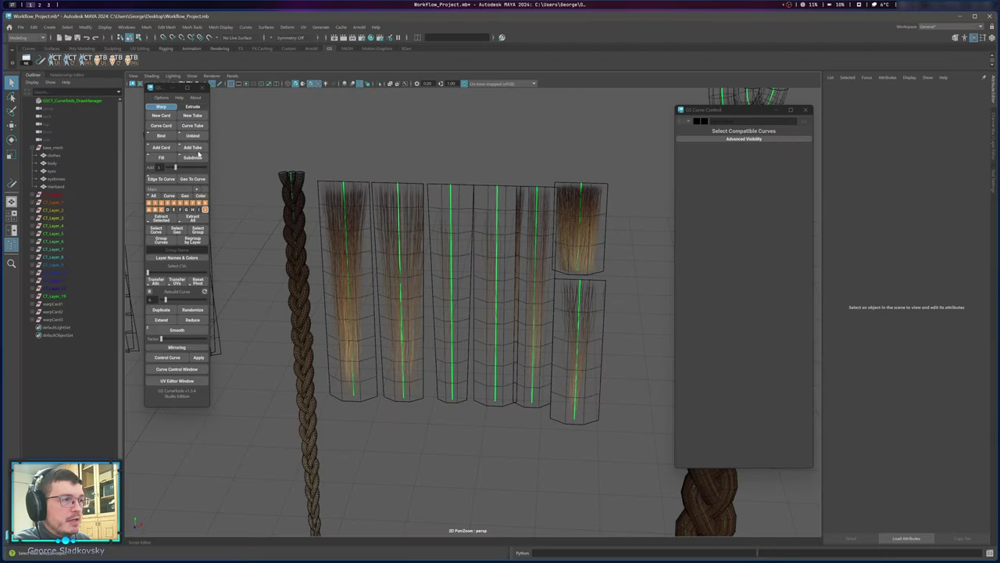
# Move the second card in the row of sample hair cards clear of the others and frame it in view.
pyautogui.scroll(-3, 501, 199)
pyautogui.moveTo(404, 240); pyautogui.dragTo(451, 180)
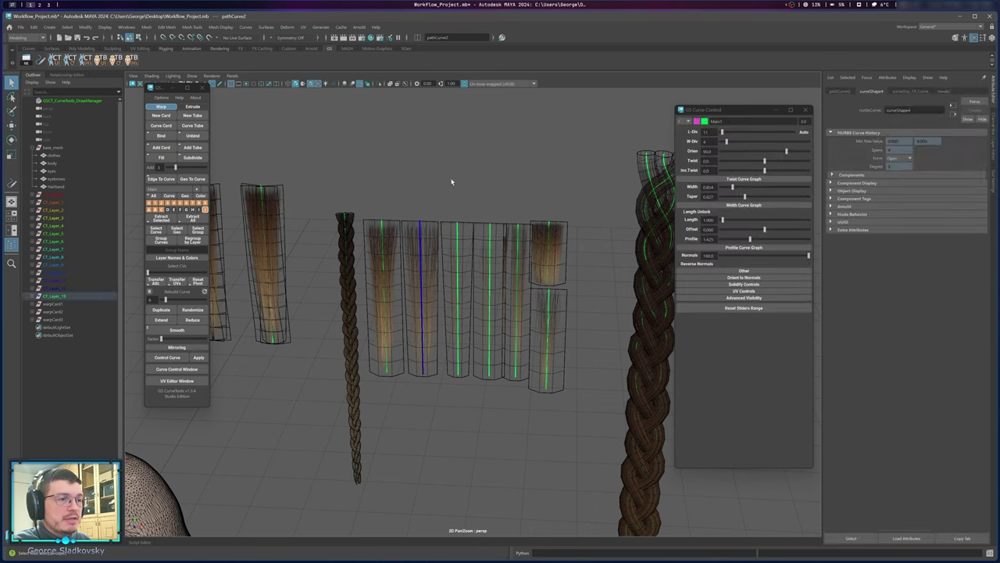
pyautogui.press('w')
pyautogui.moveTo(449, 245); pyautogui.dragTo(429, 64)
pyautogui.keyDown('alt'); pyautogui.moveTo(429, 87); pyautogui.dragTo(456, 319, button='middle'); pyautogui.keyUp('alt')
pyautogui.moveTo(456, 317); pyautogui.dragTo(463, 195)
pyautogui.press('f')
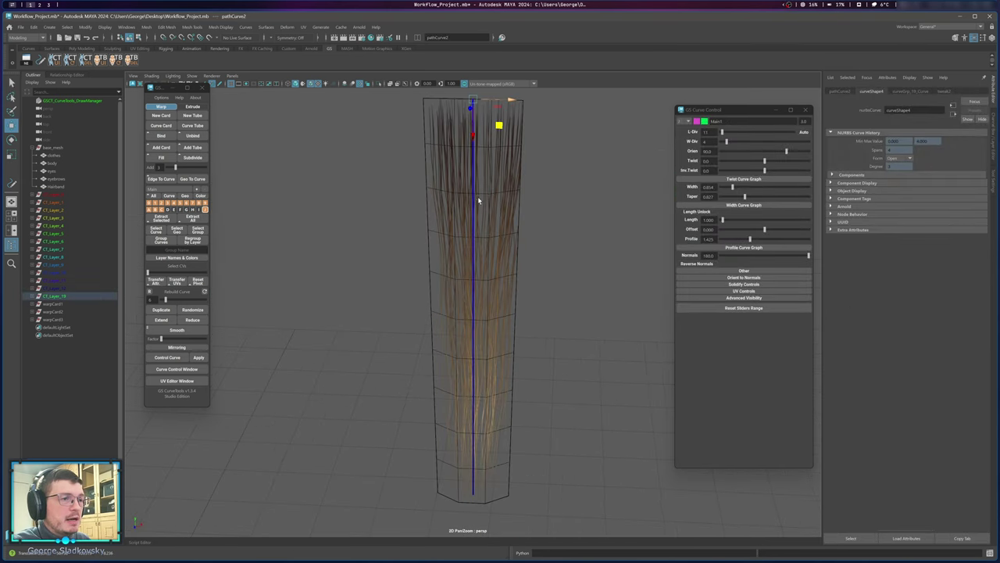
# Duplicate the framed hair card, move the copy sideways to leave a wide gap, and deselect it.
pyautogui.scroll(-3, 494, 232)
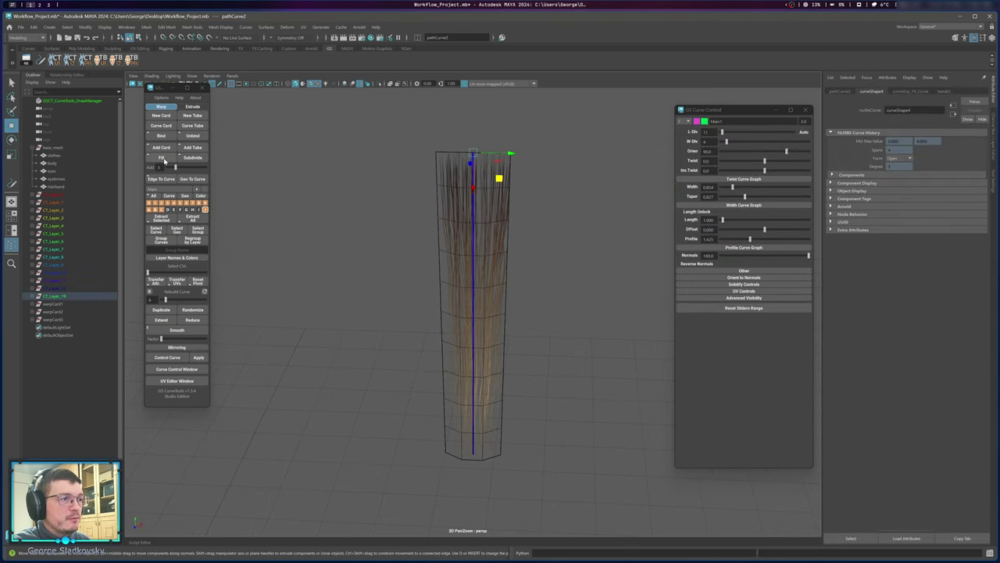
pyautogui.keyDown('alt'); pyautogui.moveTo(344, 205); pyautogui.dragTo(288, 194); pyautogui.keyUp('alt')
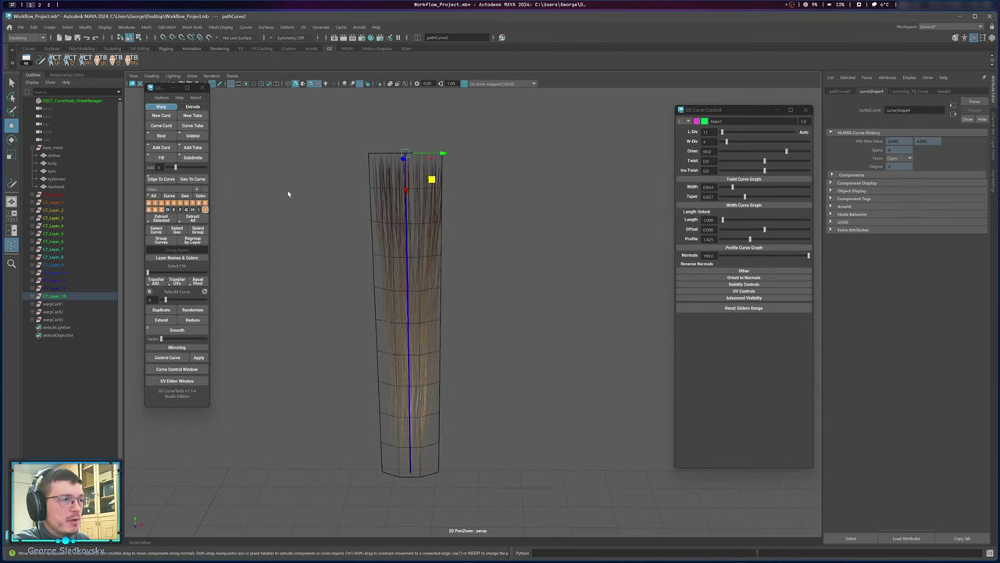
pyautogui.keyDown('alt'); pyautogui.moveTo(299, 193); pyautogui.dragTo(273, 202, button='middle'); pyautogui.keyUp('alt')
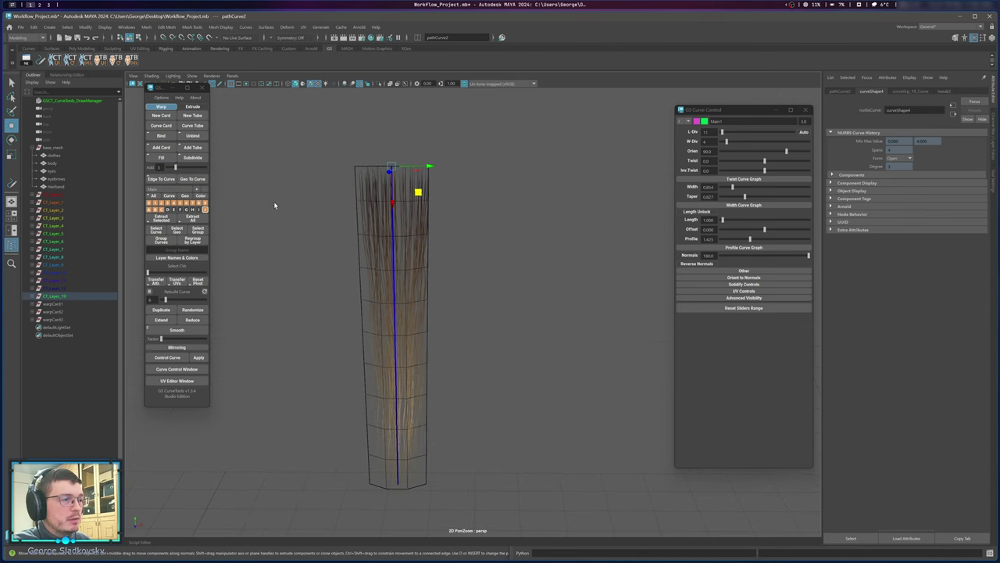
pyautogui.click(176, 380)
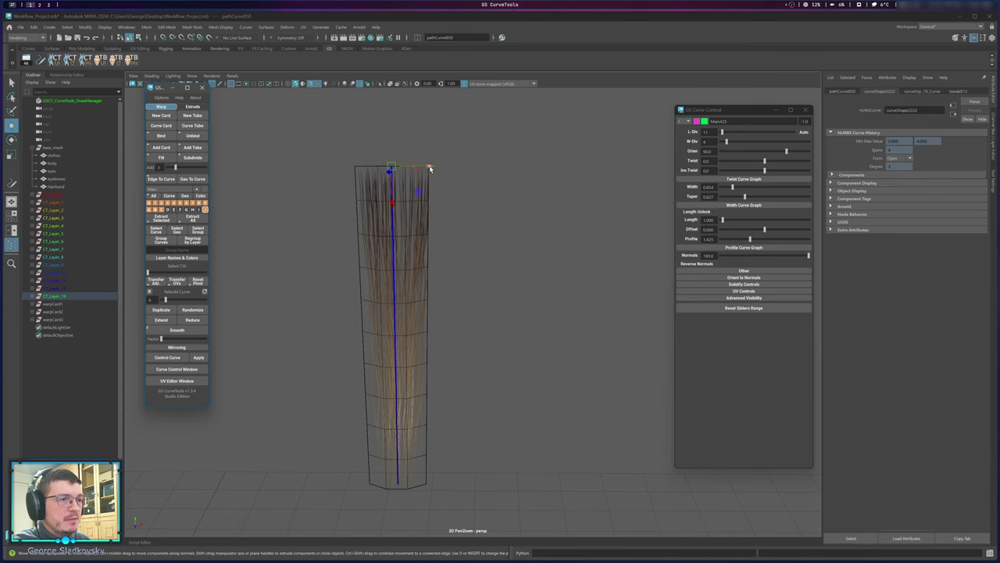
pyautogui.keyDown('shift'); pyautogui.moveTo(430, 167); pyautogui.dragTo(664, 178); pyautogui.keyUp('shift')
pyautogui.press('q')
pyautogui.click(553, 221)
pyautogui.keyDown('alt'); pyautogui.moveTo(501, 192); pyautogui.dragTo(472, 175); pyautogui.keyUp('alt')
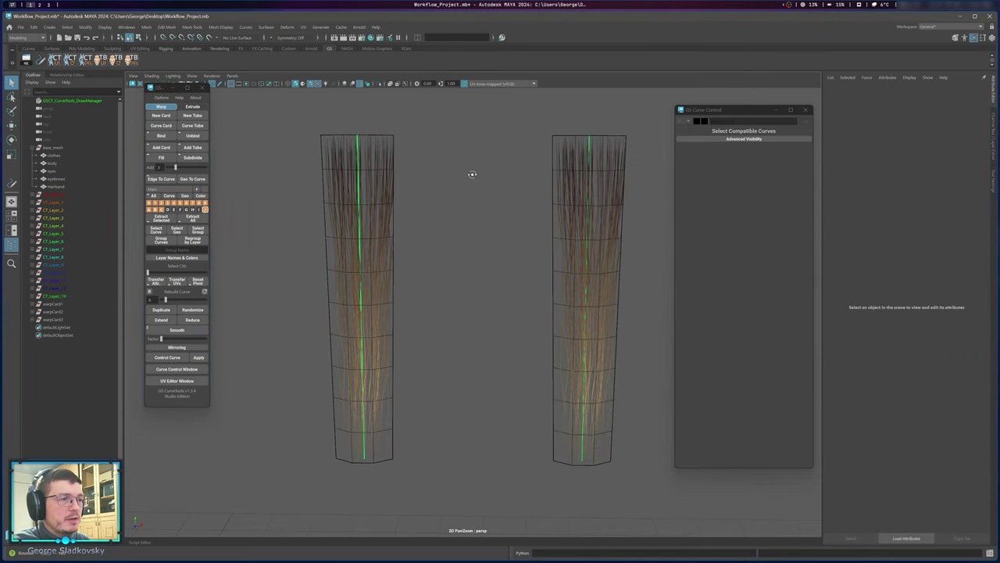
# Try to generate three in-between cards across the gap between the two hair cards, and undo the result.
pyautogui.moveTo(297, 145); pyautogui.dragTo(519, 289)
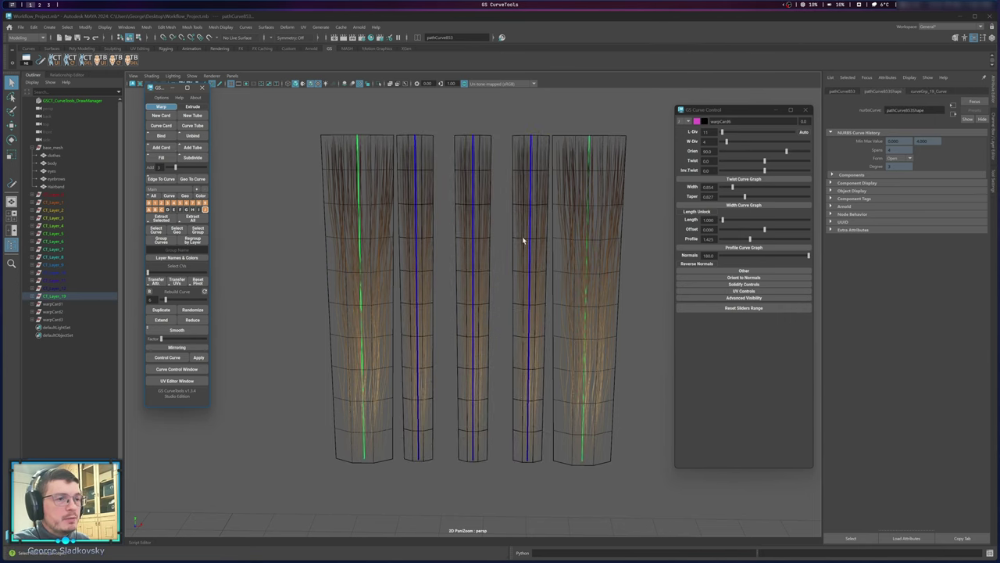
pyautogui.keyDown('alt'); pyautogui.moveTo(618, 244); pyautogui.dragTo(463, 238); pyautogui.keyUp('alt')
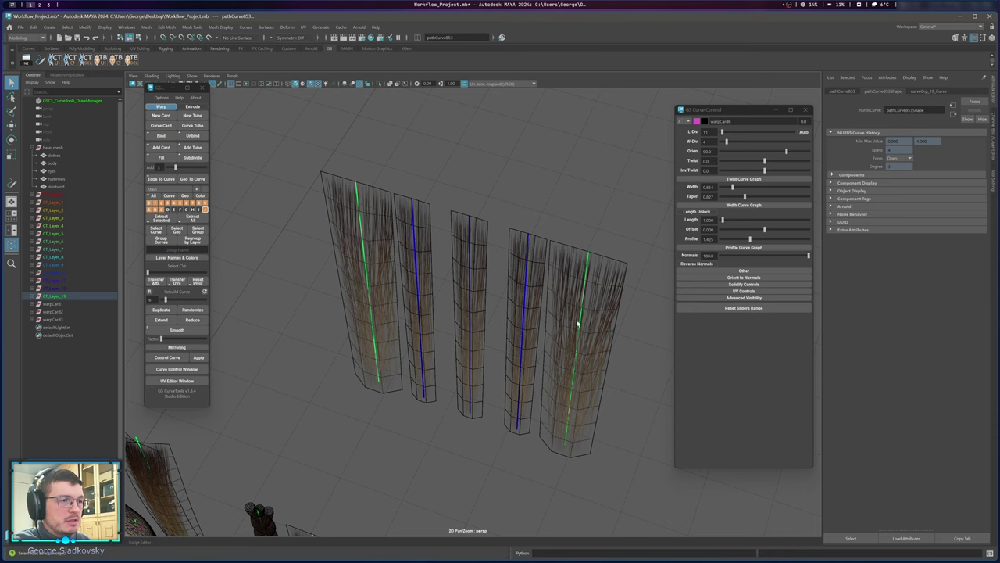
pyautogui.keyDown('alt'); pyautogui.moveTo(578, 323); pyautogui.dragTo(428, 212); pyautogui.keyUp('alt')
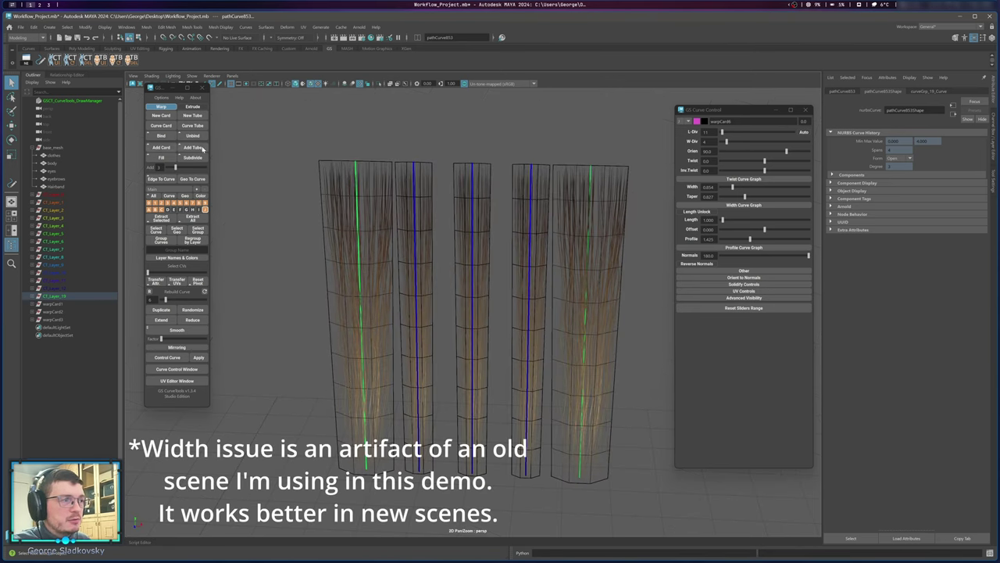
pyautogui.keyDown('alt'); pyautogui.moveTo(456, 188); pyautogui.dragTo(461, 199); pyautogui.keyUp('alt')
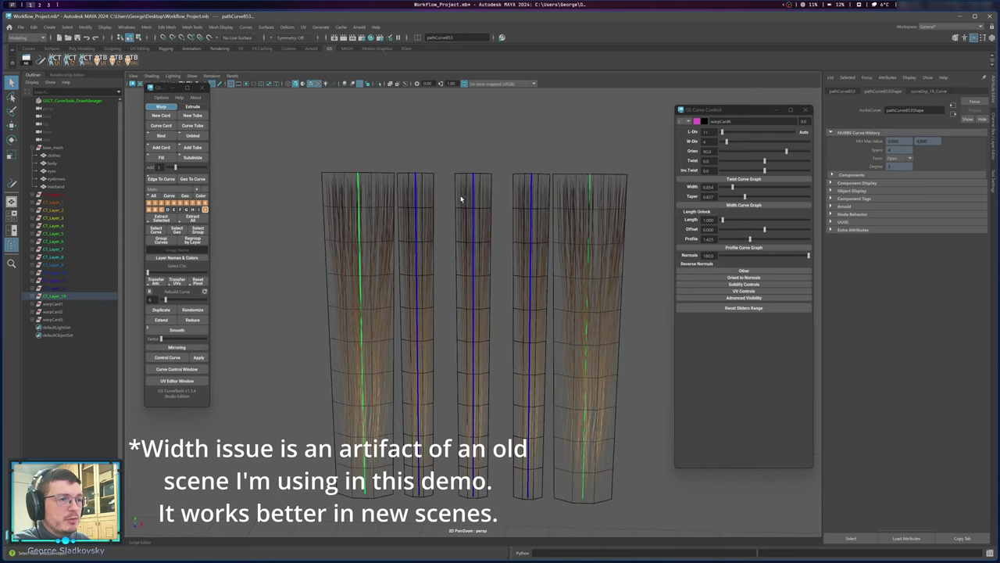
pyautogui.hotkey('ctrl', 'z')
pyautogui.click(458, 195)
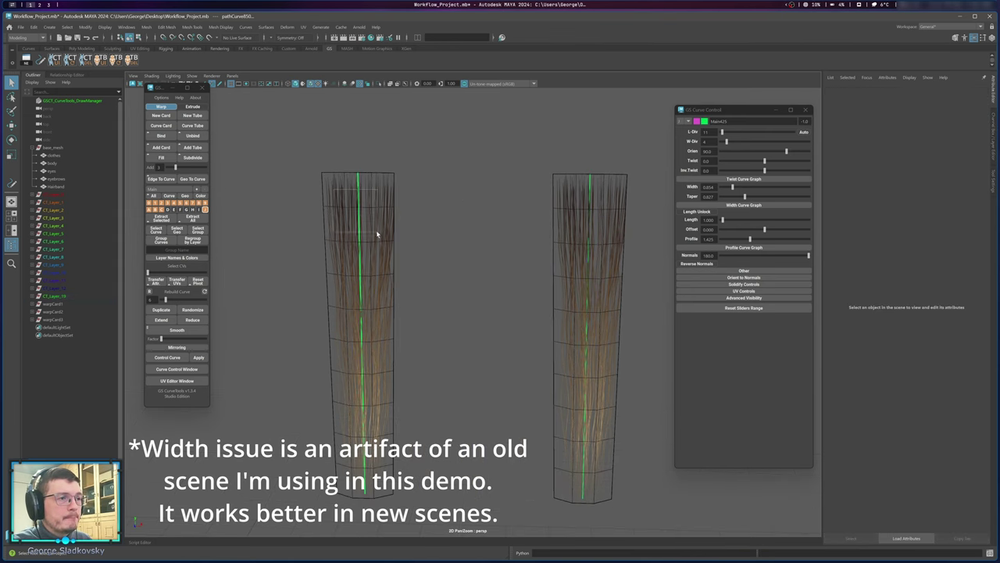
# Select both hair cards and fill the gap between them with three cards.
pyautogui.moveTo(377, 232); pyautogui.dragTo(335, 257)
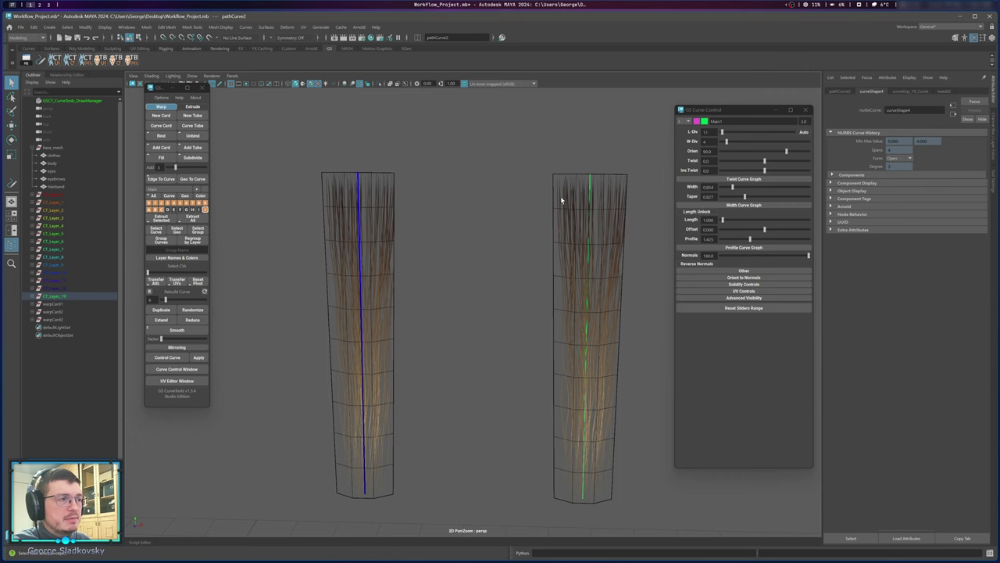
pyautogui.keyDown('shift'); pyautogui.moveTo(608, 258); pyautogui.dragTo(609, 260); pyautogui.keyUp('shift')
pyautogui.click(164, 158)
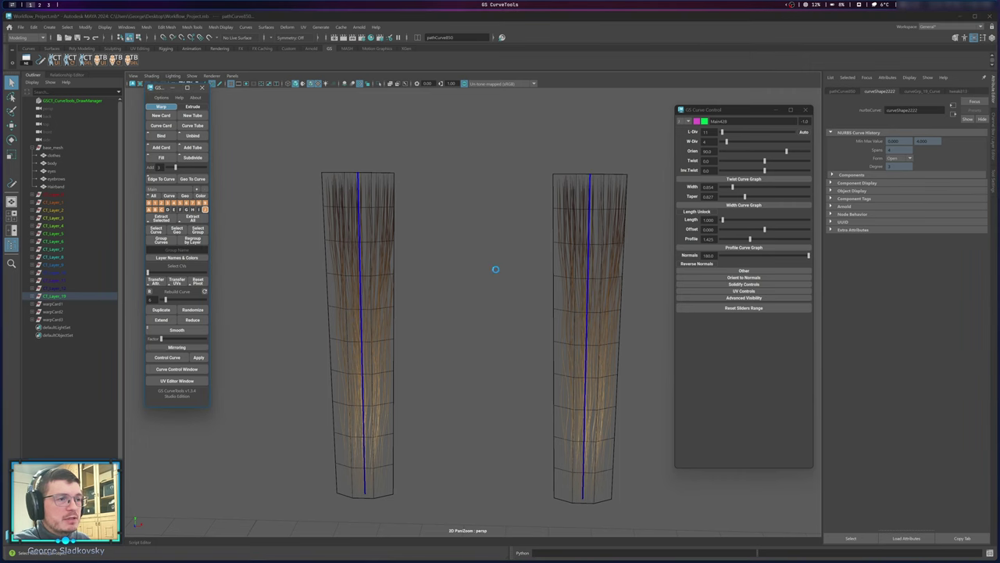
pyautogui.keyDown('alt'); pyautogui.moveTo(496, 270); pyautogui.dragTo(493, 255); pyautogui.keyUp('alt')
pyautogui.press('w')
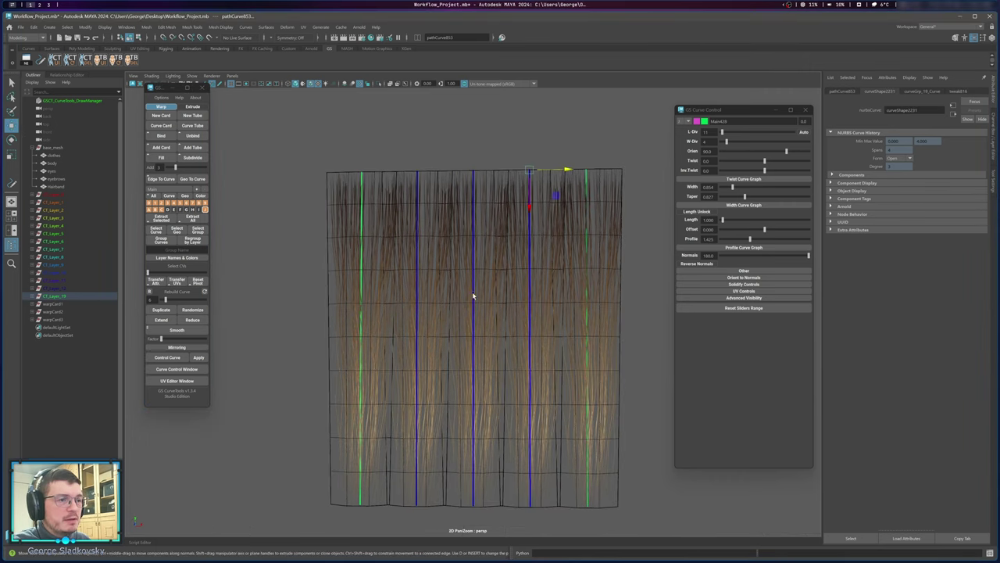
# Shift the three in-between cards back from the outer pair and push the middle card back farther to form an arc.
pyautogui.keyDown('alt'); pyautogui.moveTo(530, 175); pyautogui.dragTo(467, 210); pyautogui.keyUp('alt')
pyautogui.keyDown('alt'); pyautogui.moveTo(459, 268); pyautogui.dragTo(485, 219); pyautogui.keyUp('alt')
pyautogui.click(484, 218)
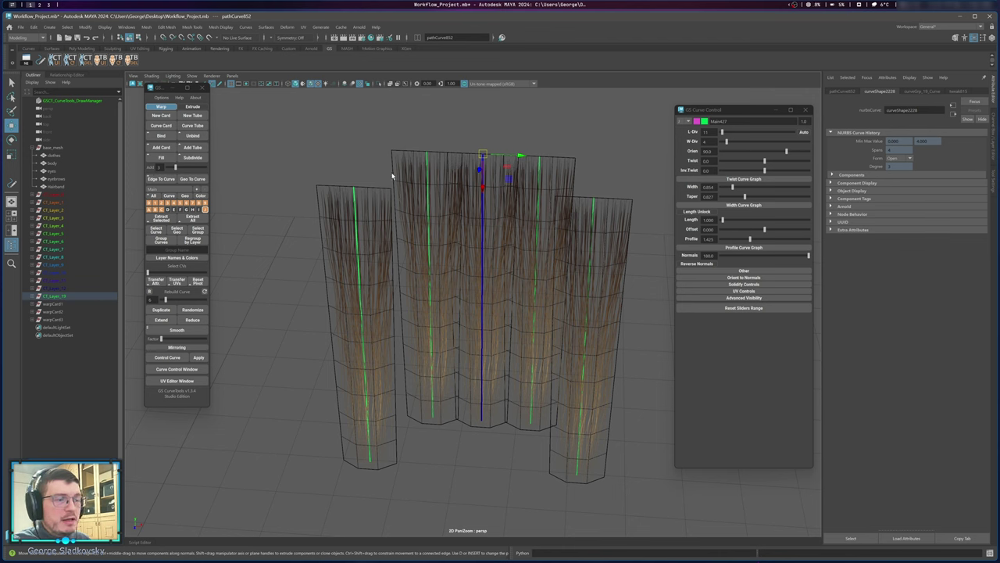
pyautogui.moveTo(478, 171); pyautogui.dragTo(480, 153)
# Try to fill the gaps between all five arc cards, adding the middle card to the selection before the second card.
pyautogui.keyDown('alt'); pyautogui.moveTo(492, 227); pyautogui.dragTo(338, 251); pyautogui.keyUp('alt')
pyautogui.scroll(-3, 515, 274)
pyautogui.scroll(2, 512, 273)
pyautogui.click(337, 252)
pyautogui.keyDown('shift'); pyautogui.moveTo(484, 190); pyautogui.dragTo(518, 219); pyautogui.keyUp('shift')
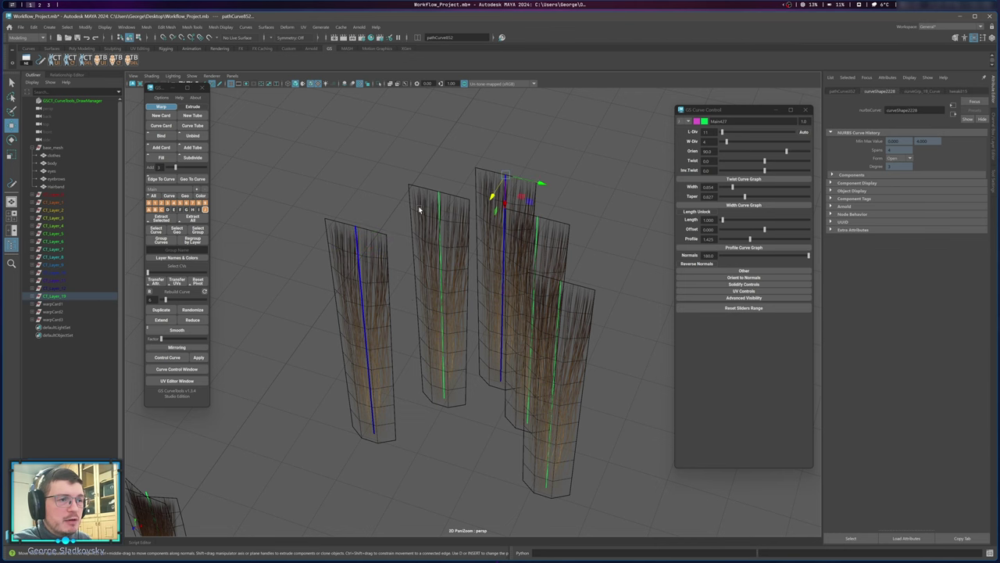
pyautogui.keyDown('shift'); pyautogui.moveTo(418, 209); pyautogui.dragTo(464, 250); pyautogui.keyUp('shift')
pyautogui.keyDown('alt'); pyautogui.moveTo(536, 249); pyautogui.dragTo(577, 252); pyautogui.keyUp('alt')
pyautogui.keyDown('shift'); pyautogui.moveTo(518, 227); pyautogui.dragTo(540, 253); pyautogui.keyUp('shift')
pyautogui.keyDown('shift'); pyautogui.moveTo(564, 287); pyautogui.dragTo(543, 312); pyautogui.keyUp('shift')
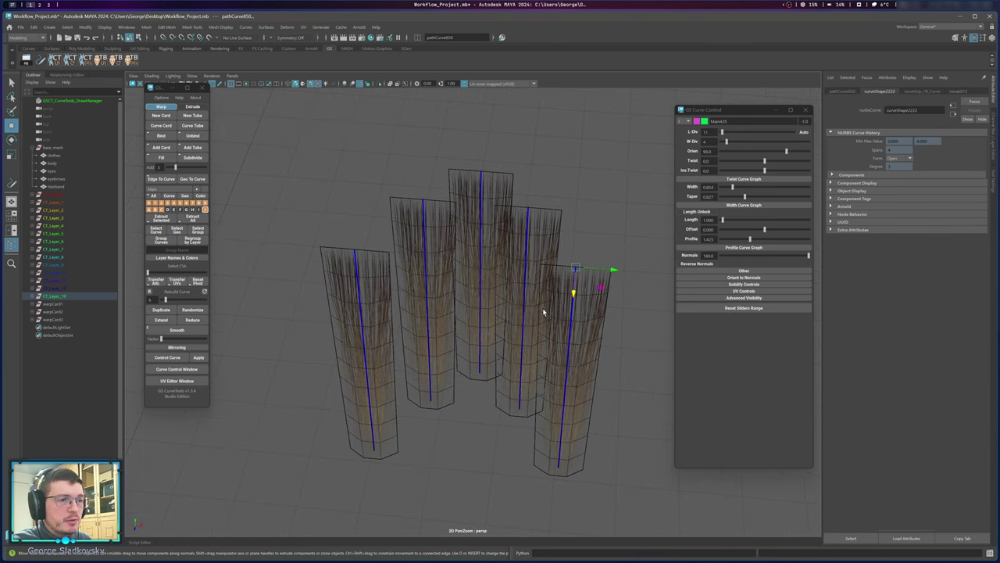
pyautogui.click(167, 158)
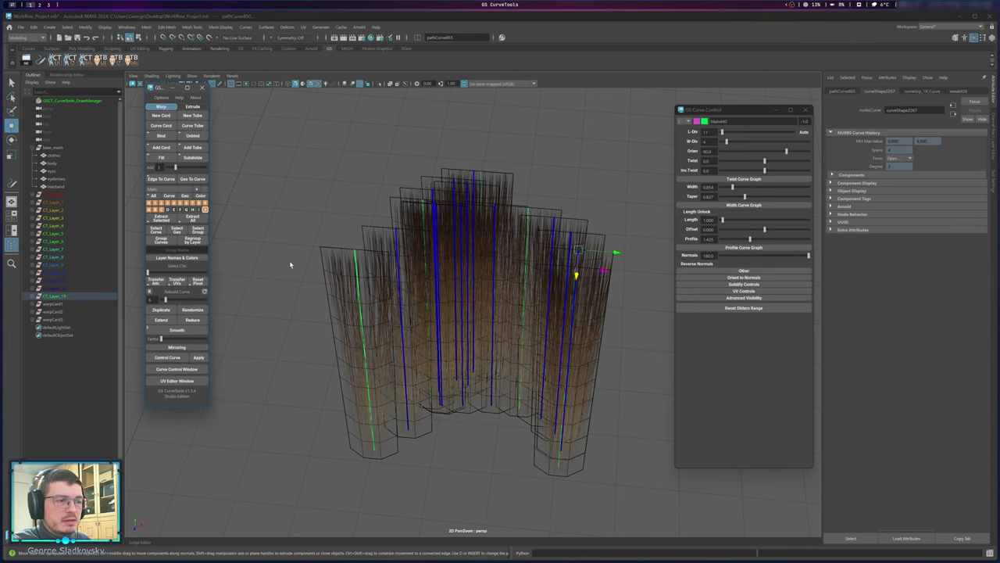
pyautogui.keyDown('alt'); pyautogui.moveTo(504, 245); pyautogui.dragTo(500, 273); pyautogui.keyUp('alt')
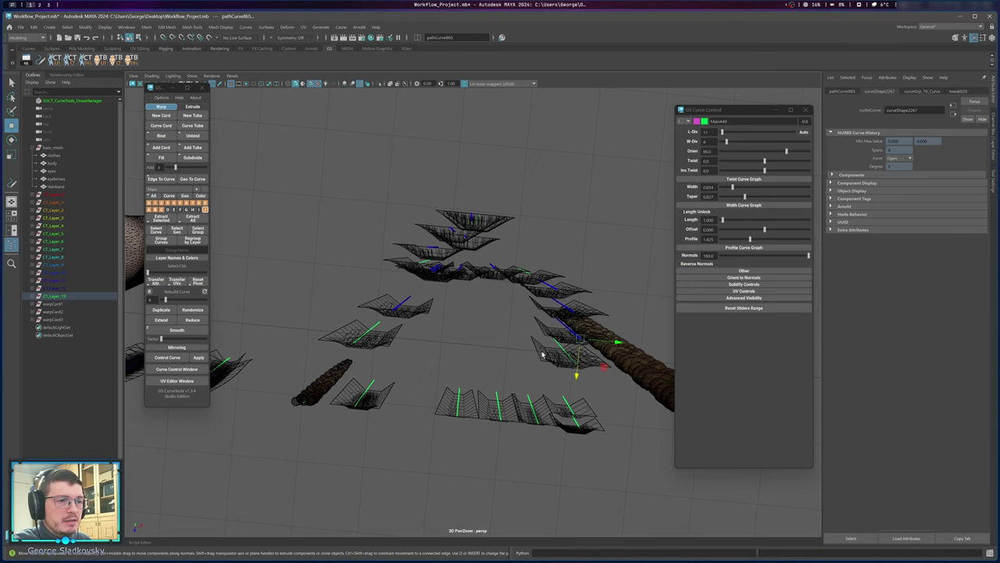
# Undo the last fill and the selection of the five hair cards.
pyautogui.hotkey('ctrl', 'z')
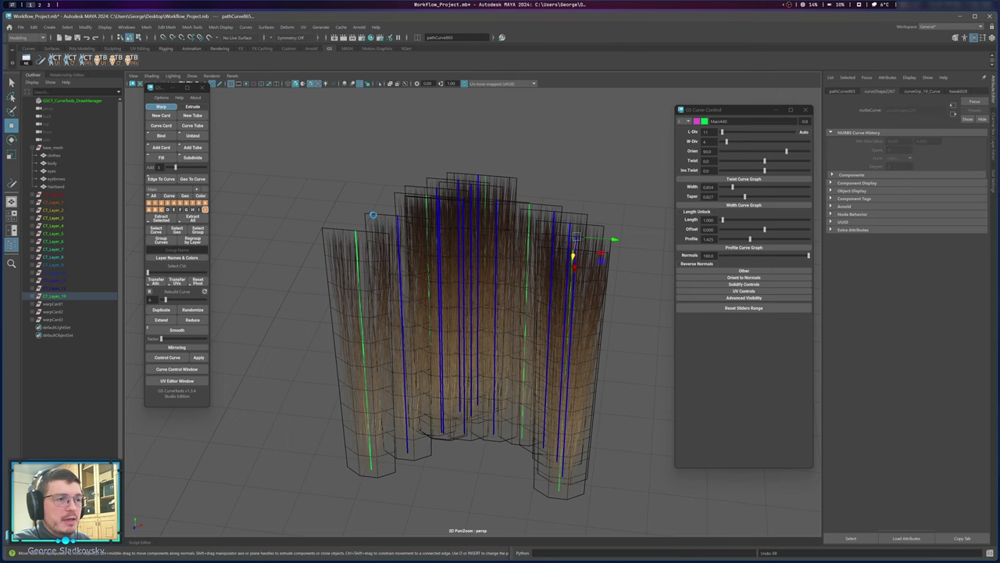
pyautogui.hotkey('ctrl', 'z')
pyautogui.hotkey('ctrl', 'z')
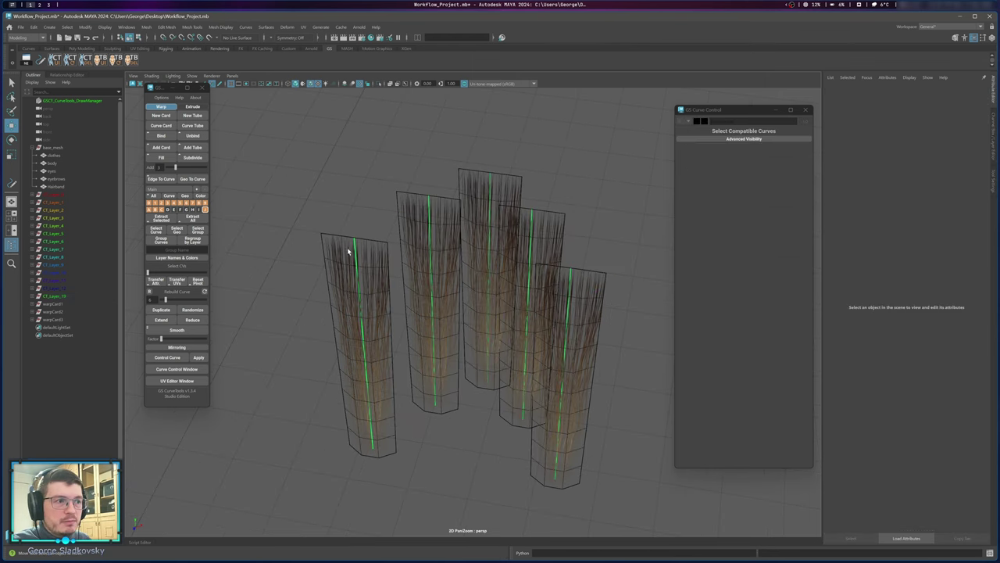
# Select the five hair cards one after another along the arc and fill the gaps between them with new cards.
pyautogui.keyDown('shift'); pyautogui.click(422, 238); pyautogui.keyUp('shift')
pyautogui.keyDown('shift'); pyautogui.click(480, 199); pyautogui.keyUp('shift')
pyautogui.keyDown('shift'); pyautogui.click(521, 233); pyautogui.keyUp('shift')
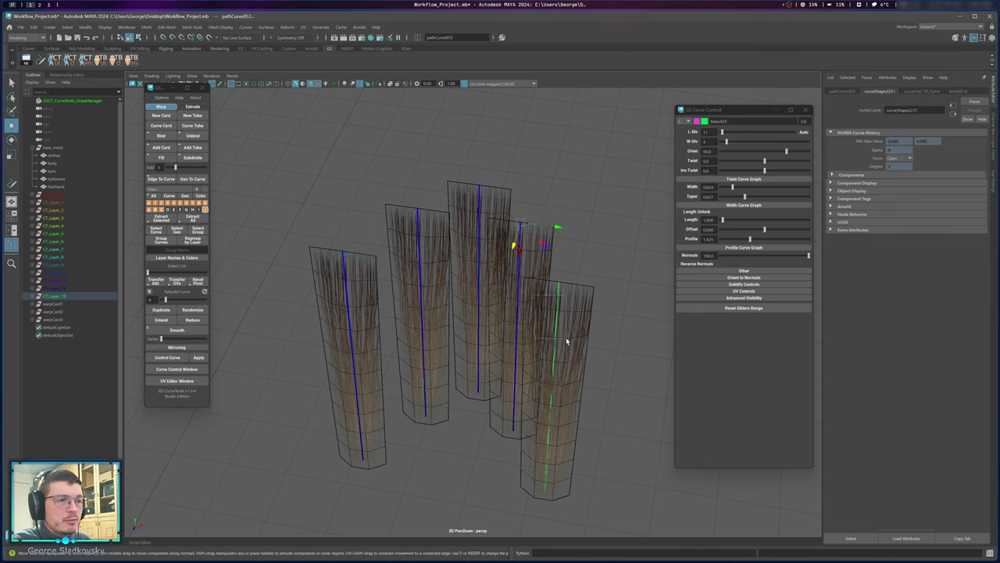
pyautogui.keyDown('shift'); pyautogui.click(568, 313); pyautogui.keyUp('shift')
pyautogui.click(156, 180)
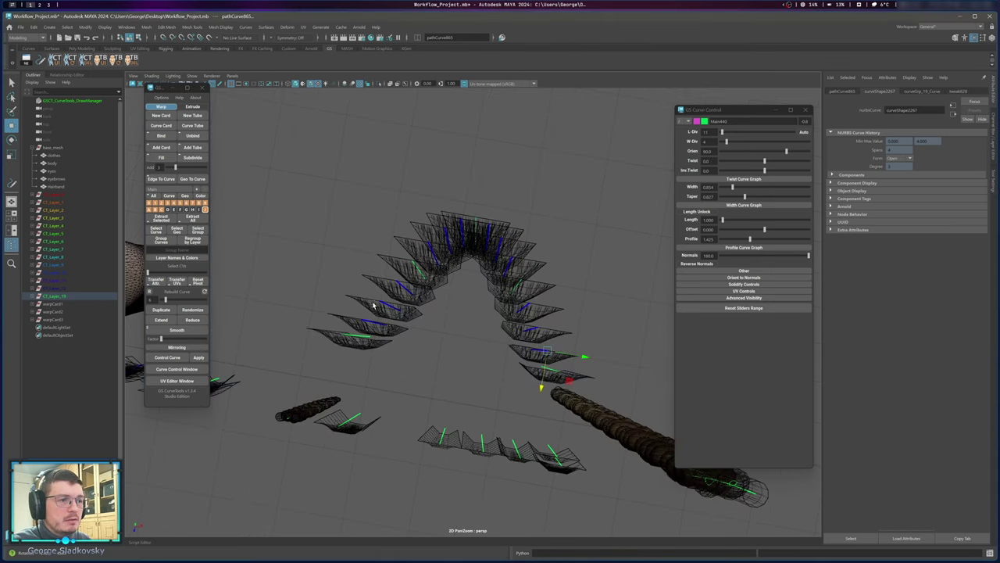
pyautogui.keyDown('alt'); pyautogui.moveTo(373, 305); pyautogui.dragTo(374, 308); pyautogui.keyUp('alt')
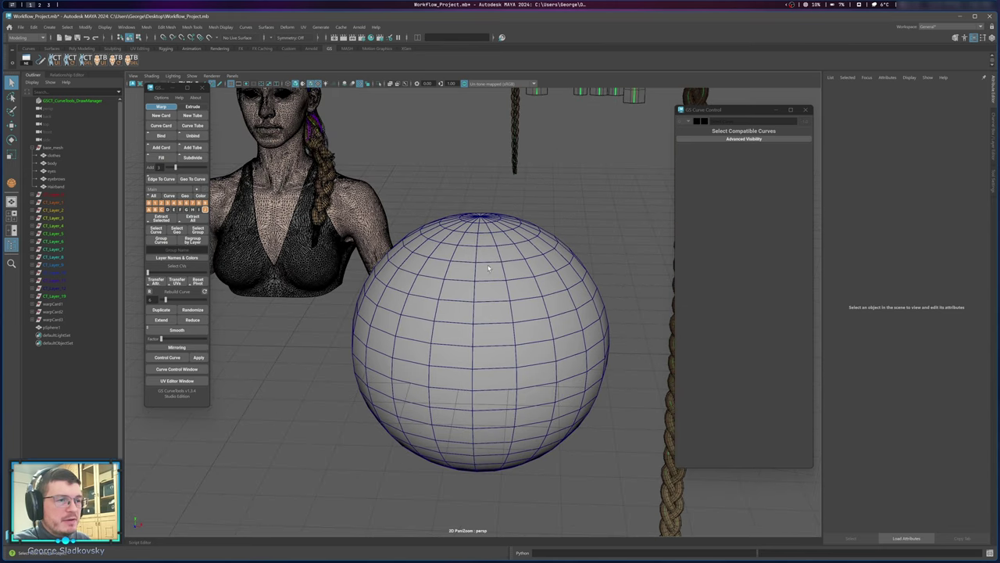
# Switch the sphere to edge selection and select four adjacent horizontal edge loops from its upper part to its middle.
pyautogui.click(491, 279)
pyautogui.press('F10')
pyautogui.doubleClick(487, 277)
pyautogui.keyDown('shift'); pyautogui.doubleClick(493, 302); pyautogui.keyUp('shift')
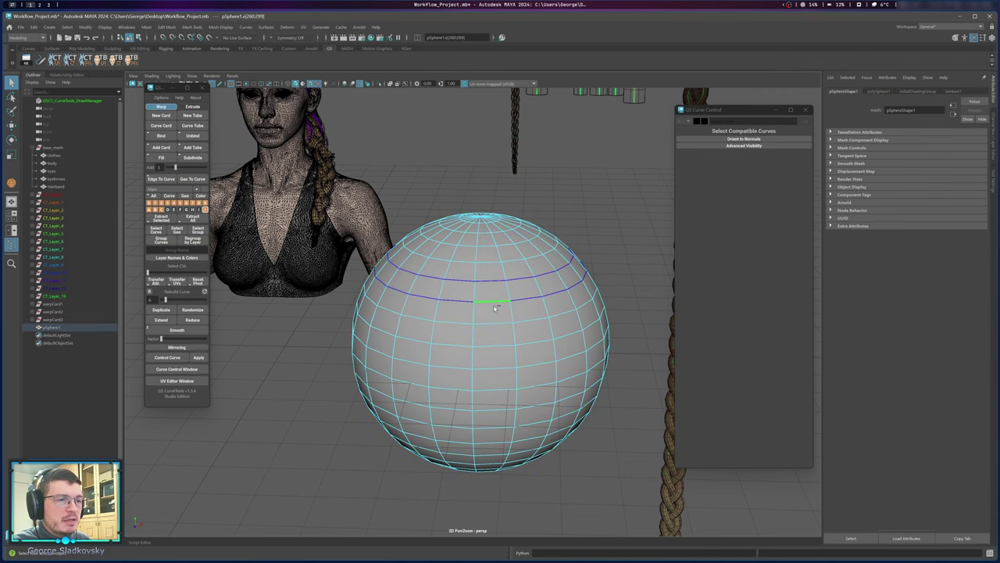
pyautogui.keyDown('shift'); pyautogui.doubleClick(492, 323); pyautogui.keyUp('shift')
pyautogui.keyDown('shift'); pyautogui.doubleClick(493, 346); pyautogui.keyUp('shift')
# Replace the horizontal loop selection on the sphere with one vertical run of five edges on its upper front.
pyautogui.keyDown('alt'); pyautogui.moveTo(579, 311); pyautogui.dragTo(474, 311); pyautogui.keyUp('alt')
pyautogui.click(473, 290)
pyautogui.keyDown('shift'); pyautogui.click(472, 291); pyautogui.keyUp('shift')
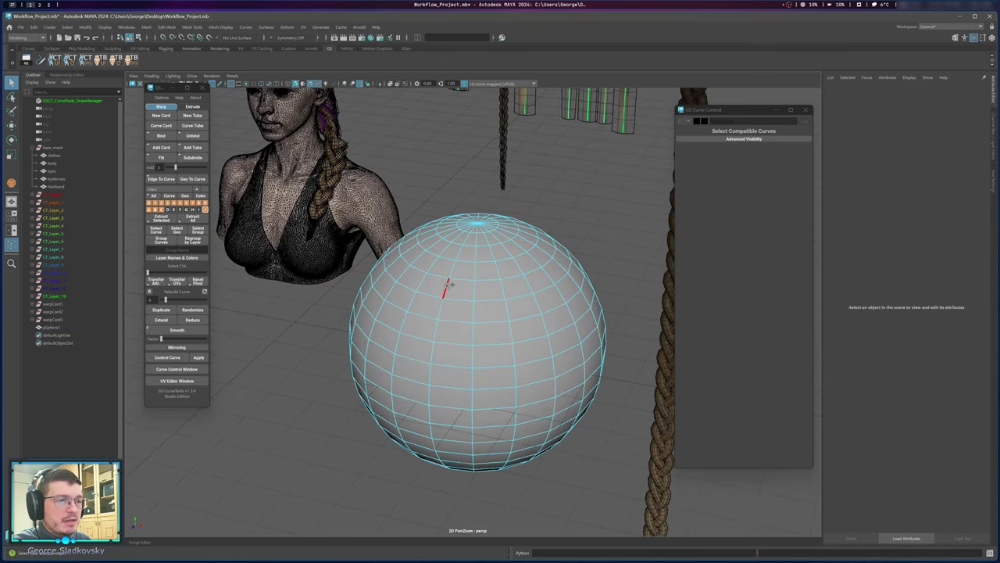
pyautogui.click(446, 288)
pyautogui.keyDown('shift'); pyautogui.click(441, 310); pyautogui.keyUp('shift')
pyautogui.keyDown('shift'); pyautogui.click(436, 333); pyautogui.keyUp('shift')
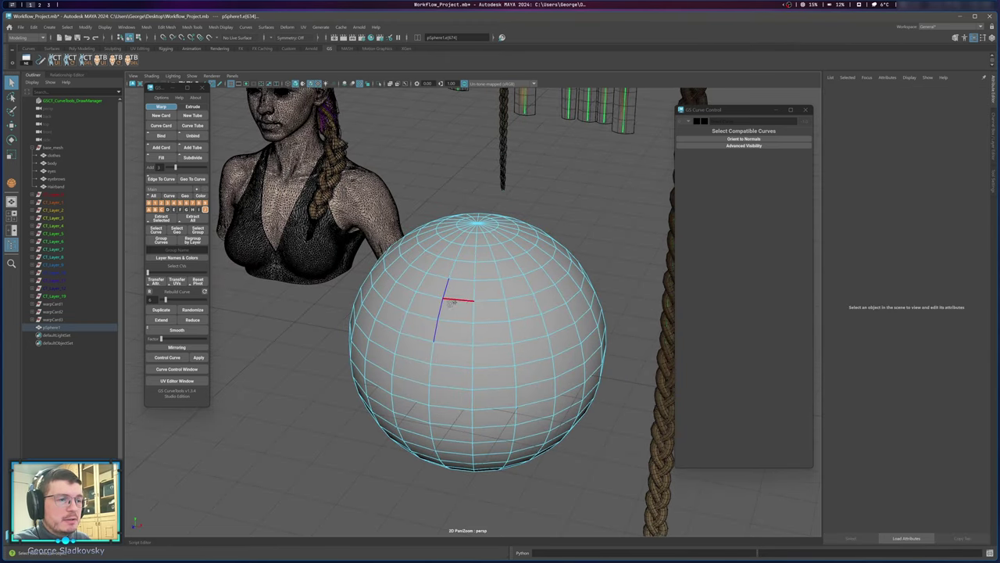
pyautogui.keyDown('shift'); pyautogui.click(452, 344); pyautogui.keyUp('shift')
pyautogui.keyDown('shift'); pyautogui.click(453, 344); pyautogui.keyUp('shift')
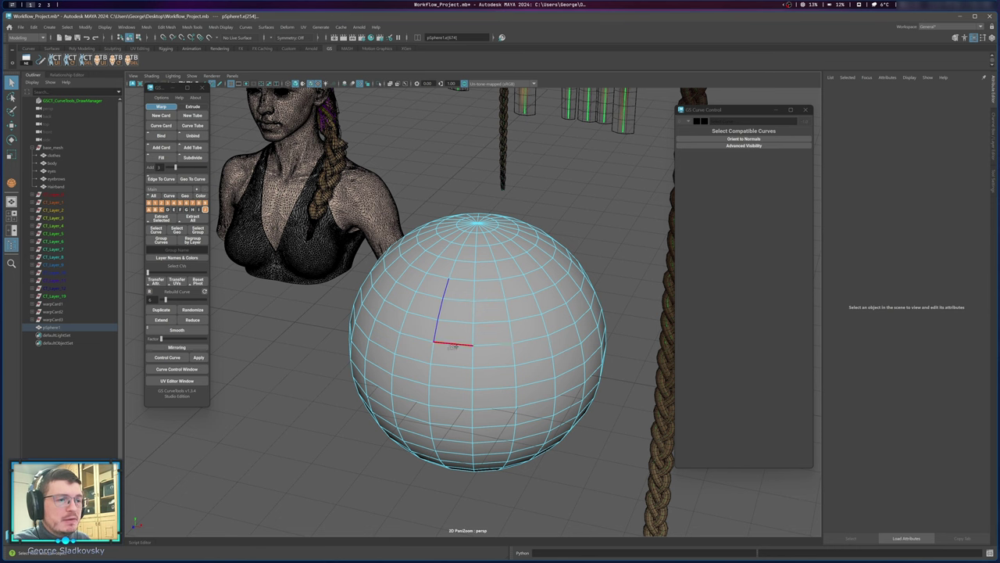
pyautogui.keyDown('shift'); pyautogui.click(433, 353); pyautogui.keyUp('shift')
pyautogui.keyDown('shift'); pyautogui.click(433, 369); pyautogui.keyUp('shift')
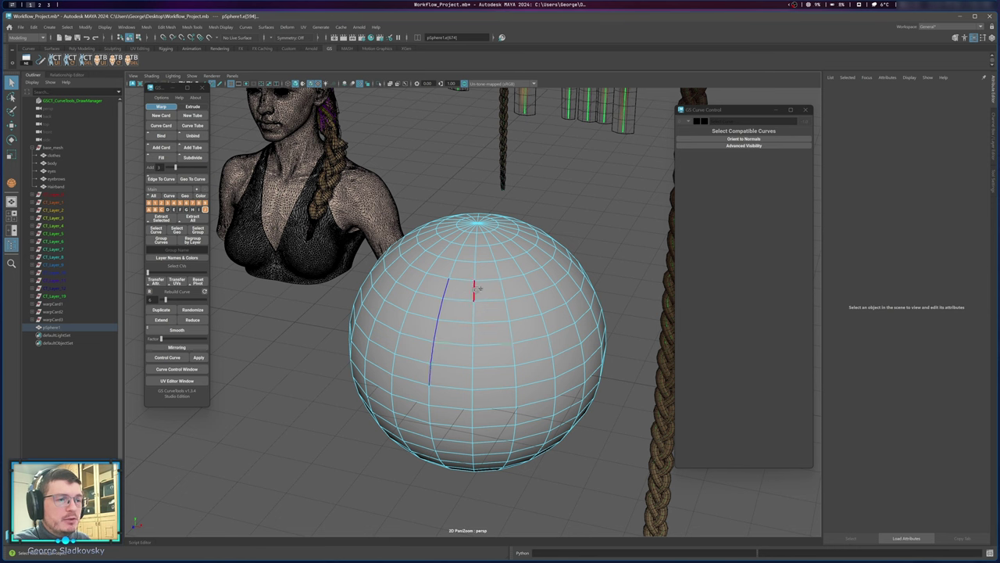
# Add the two neighbouring vertical runs of edges on the sphere to the selection, matching the length of the first run.
pyautogui.keyDown('shift'); pyautogui.click(474, 291); pyautogui.keyUp('shift')
pyautogui.keyDown('shift'); pyautogui.click(475, 312); pyautogui.keyUp('shift')
pyautogui.keyDown('shift'); pyautogui.click(473, 335); pyautogui.keyUp('shift')
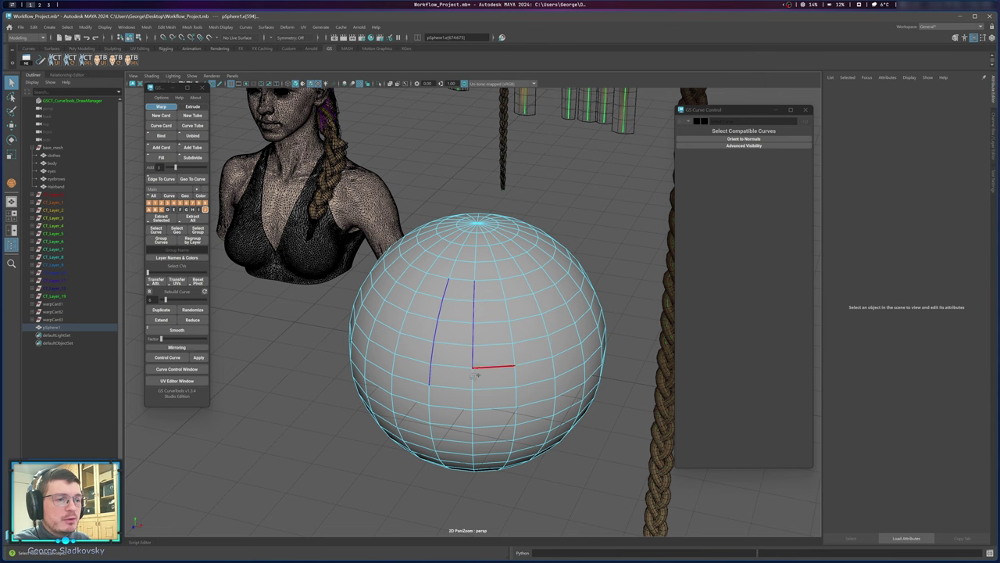
pyautogui.moveTo(506, 309)
pyautogui.mouseDown()
pyautogui.moveTo(505, 284)
pyautogui.moveTo(516, 310)
pyautogui.moveTo(560, 301)
pyautogui.mouseUp()
pyautogui.keyDown('shift'); pyautogui.click(513, 310); pyautogui.keyUp('shift')
pyautogui.keyDown('shift'); pyautogui.click(515, 333); pyautogui.keyUp('shift')
pyautogui.keyDown('shift'); pyautogui.click(516, 357); pyautogui.keyUp('shift')
pyautogui.keyDown('shift'); pyautogui.click(518, 377); pyautogui.keyUp('shift')
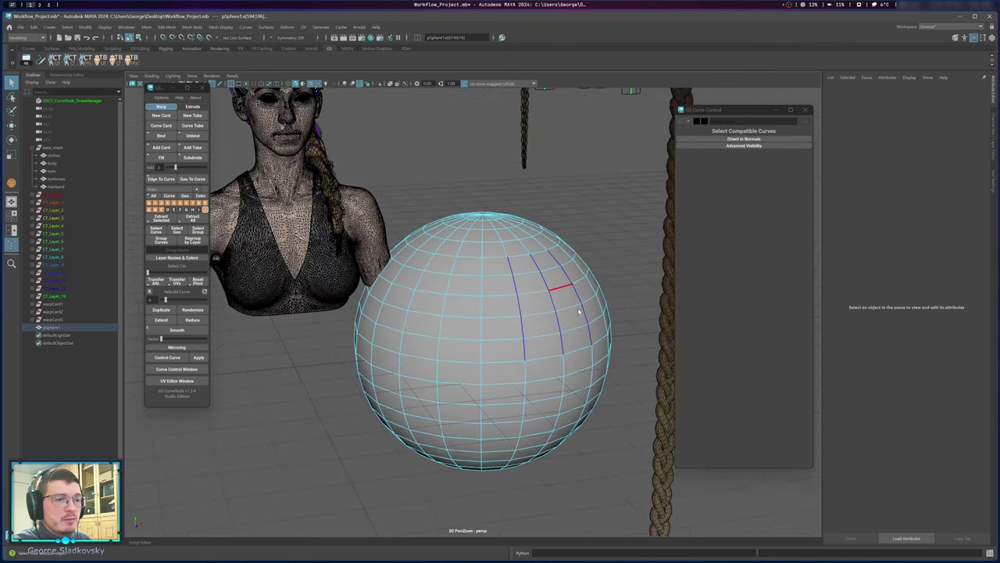
# Convert the three selected edge runs to curves and move the curves up off the sphere.
pyautogui.keyDown('alt'); pyautogui.moveTo(533, 283); pyautogui.dragTo(510, 299, button='middle'); pyautogui.keyUp('alt')
pyautogui.click(172, 179)
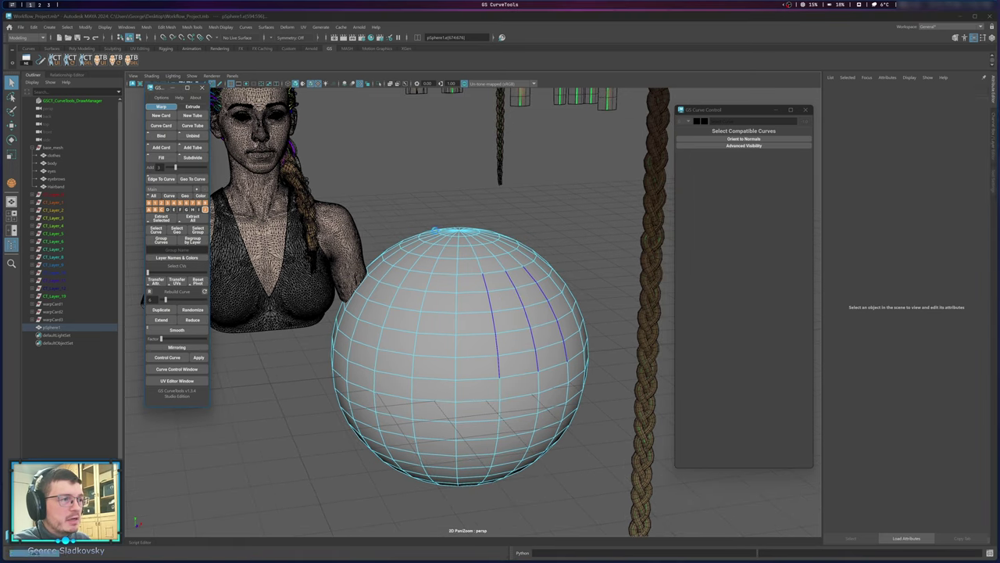
pyautogui.press('w')
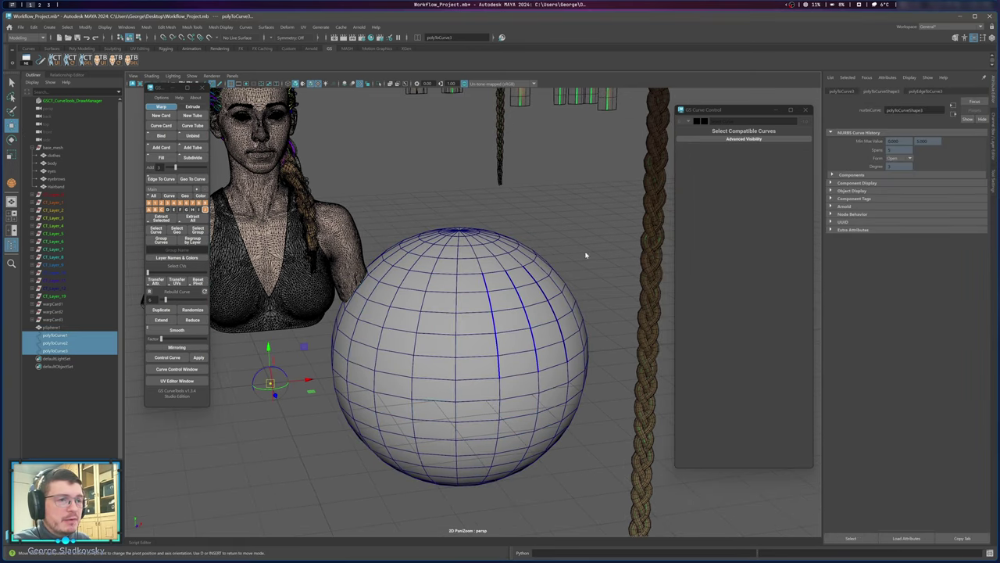
pyautogui.moveTo(500, 316); pyautogui.dragTo(531, 244)
pyautogui.keyDown('alt'); pyautogui.moveTo(580, 193); pyautogui.dragTo(545, 243, button='middle'); pyautogui.keyUp('alt')
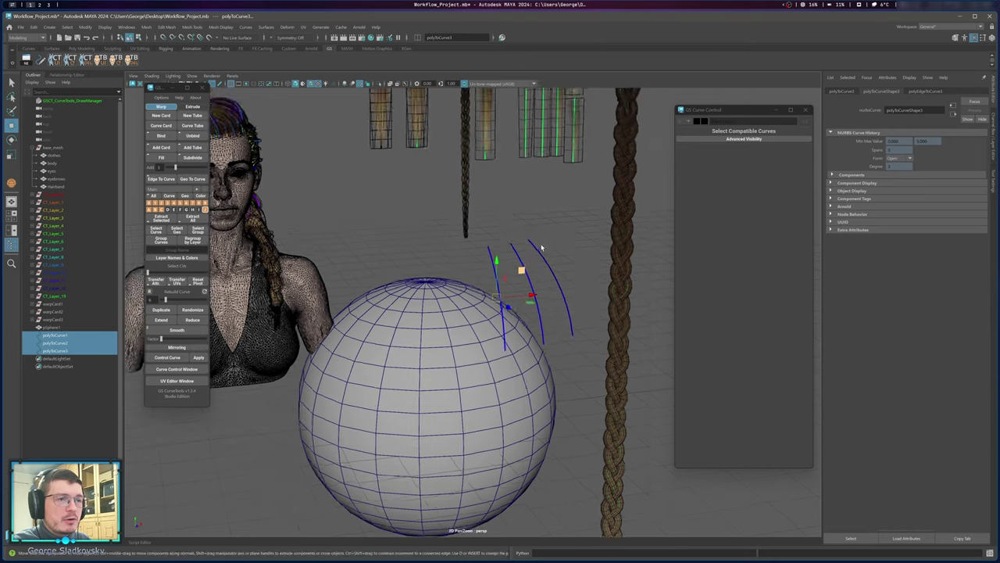
# Create warp cards along the three converted curves and adjust the cards' orientation.
pyautogui.keyDown('alt'); pyautogui.moveTo(443, 355); pyautogui.dragTo(466, 335); pyautogui.keyUp('alt')
pyautogui.keyDown('alt'); pyautogui.moveTo(518, 368); pyautogui.dragTo(503, 357); pyautogui.keyUp('alt')
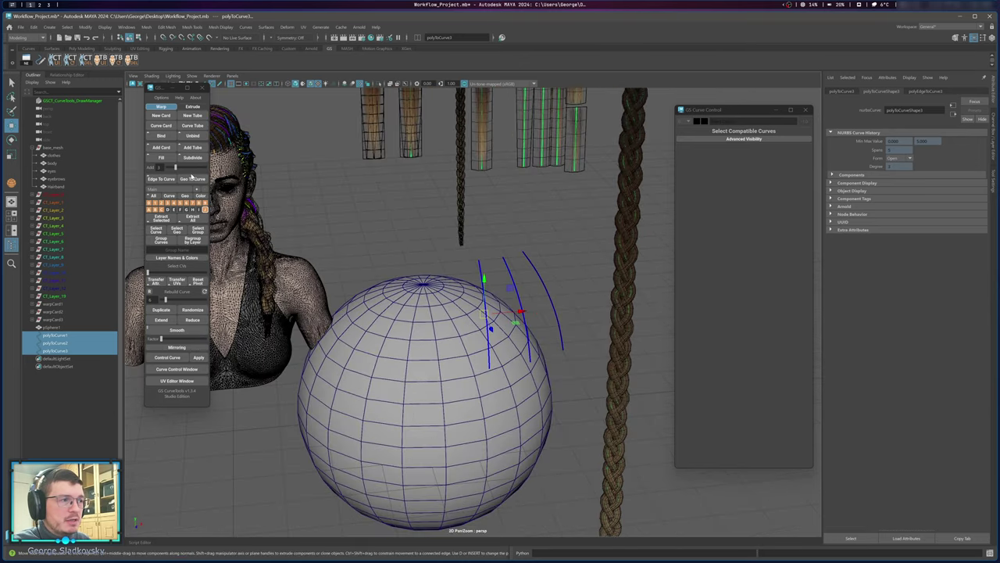
pyautogui.click(164, 134)
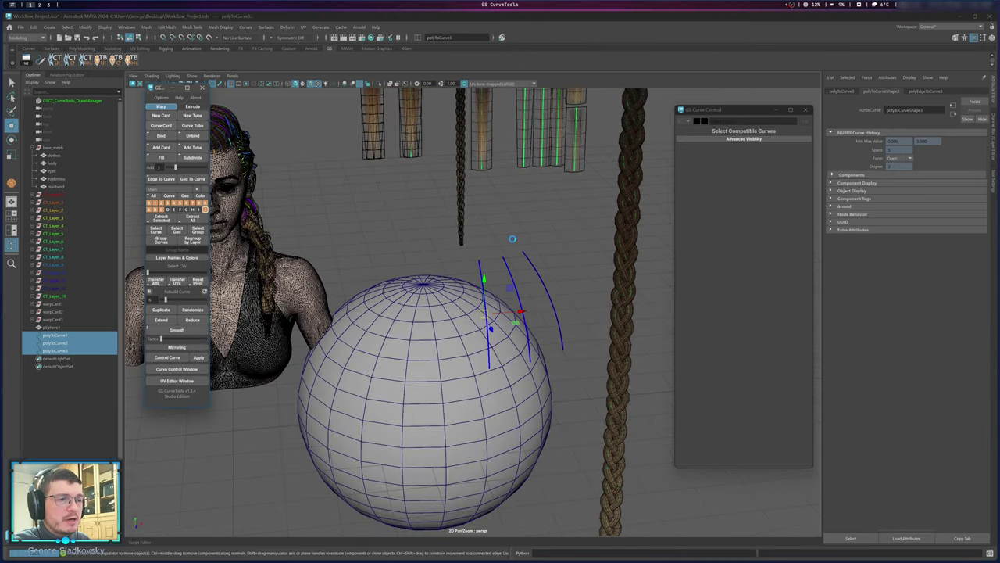
pyautogui.keyDown('alt'); pyautogui.moveTo(516, 239); pyautogui.dragTo(500, 236); pyautogui.keyUp('alt')
pyautogui.moveTo(767, 151); pyautogui.dragTo(788, 152)
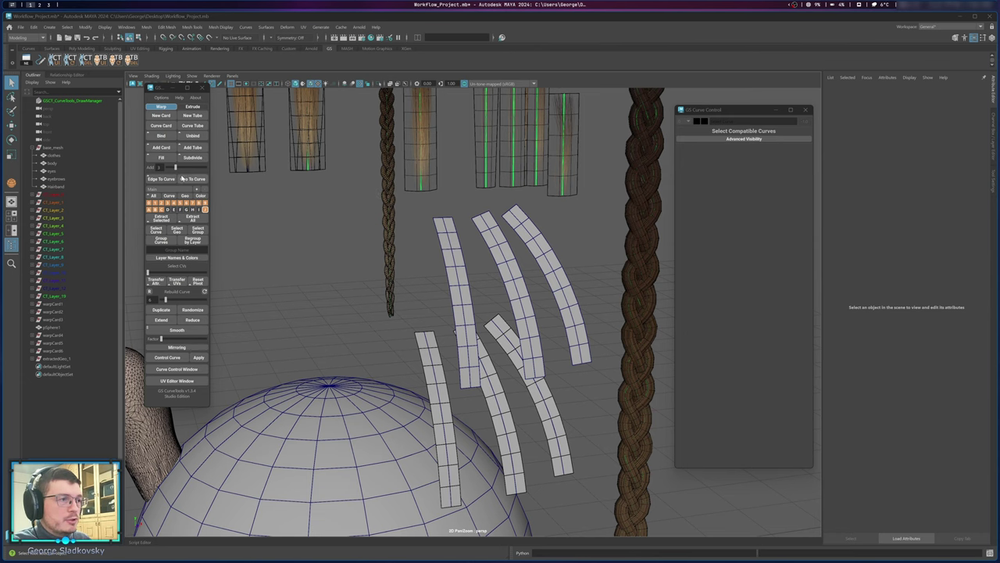
# Bring up the Geo to Curve options and close the Curve Control window.
pyautogui.click(182, 178)
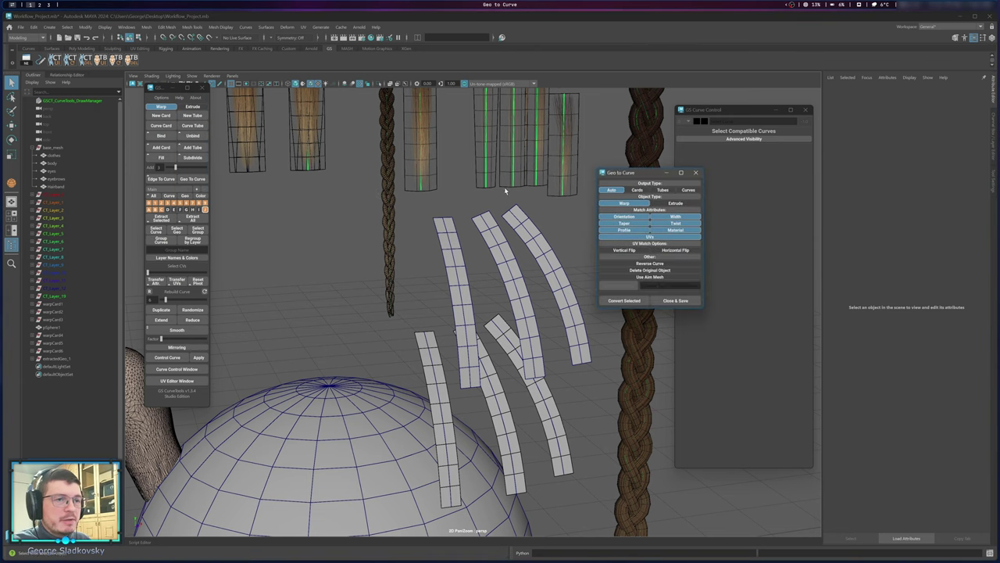
pyautogui.keyDown('alt'); pyautogui.moveTo(505, 191); pyautogui.dragTo(477, 214, button='middle'); pyautogui.keyUp('alt')
pyautogui.click(805, 109)
pyautogui.moveTo(627, 173); pyautogui.dragTo(640, 181)
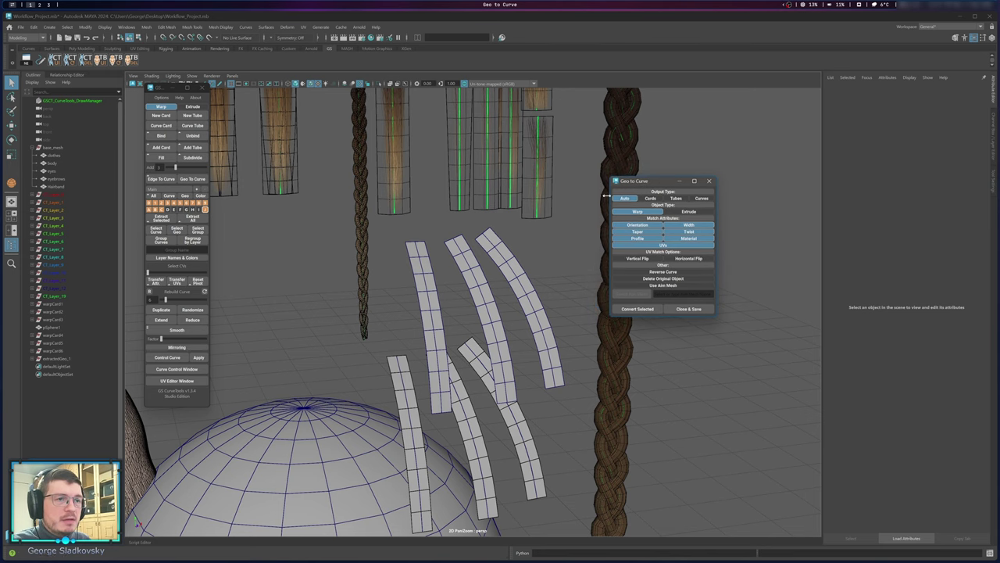
# Examine the three plain card meshes and compare them with the curve-driven hair cards above.
pyautogui.keyDown('alt'); pyautogui.moveTo(557, 196); pyautogui.dragTo(547, 187, button='middle'); pyautogui.keyUp('alt')
pyautogui.moveTo(377, 244); pyautogui.dragTo(528, 272)
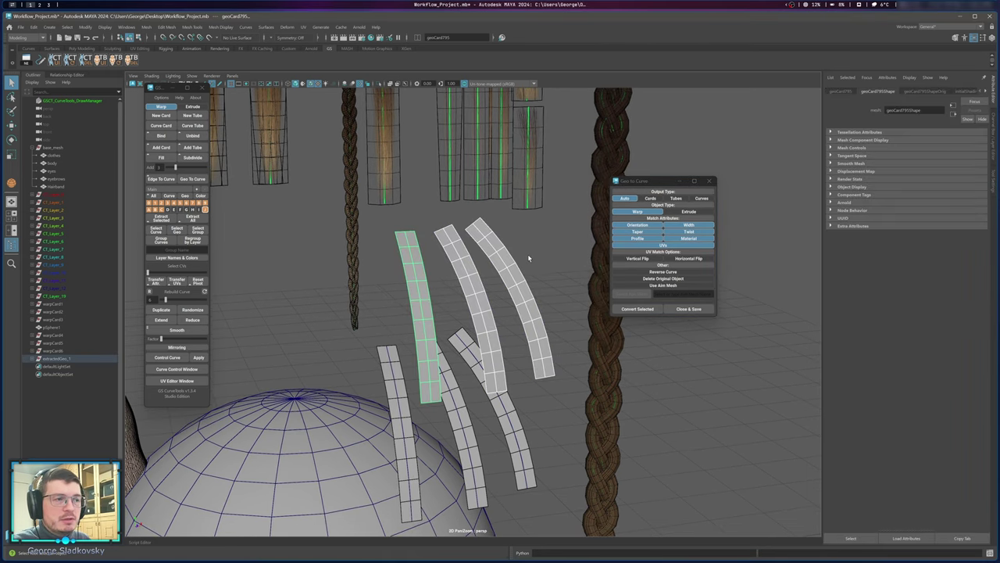
pyautogui.click(529, 253)
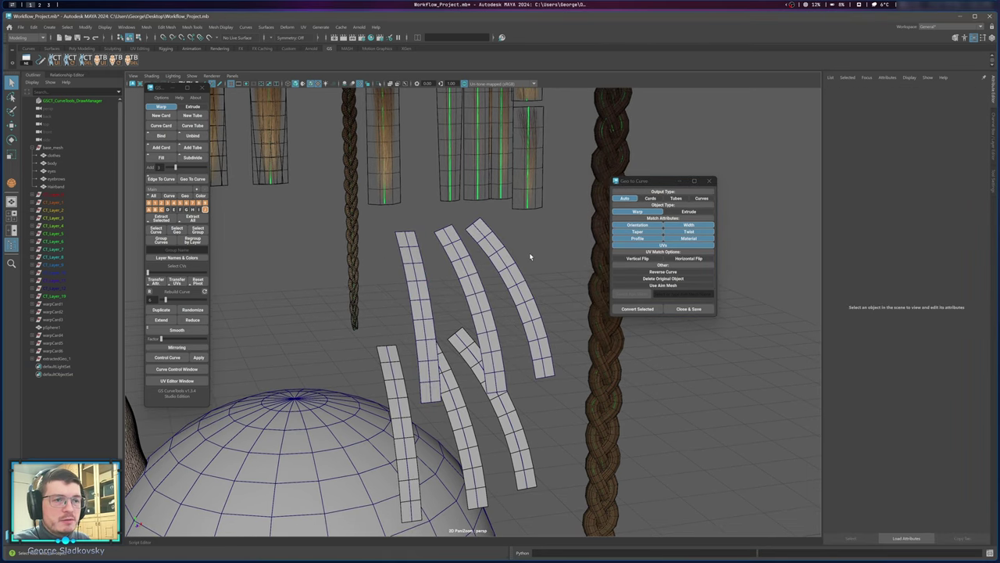
pyautogui.click(405, 252)
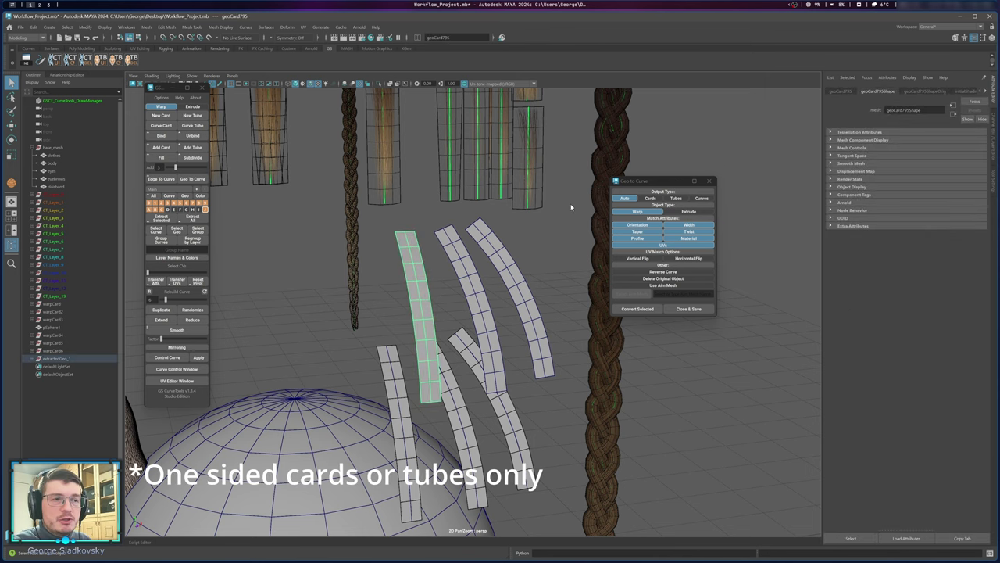
pyautogui.keyDown('alt'); pyautogui.moveTo(571, 207); pyautogui.dragTo(465, 209); pyautogui.keyUp('alt')
pyautogui.click(479, 218)
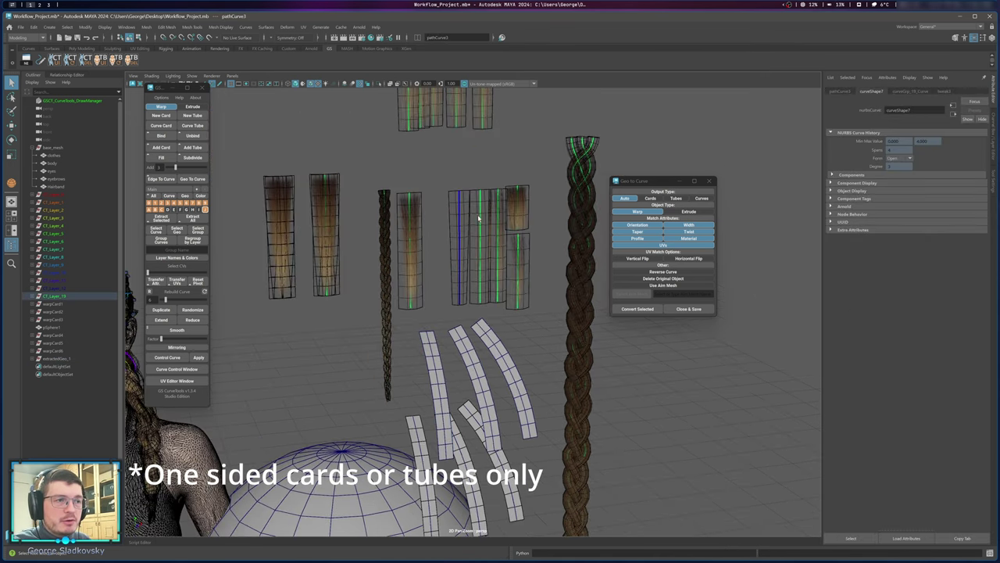
pyautogui.keyDown('alt'); pyautogui.moveTo(504, 314); pyautogui.dragTo(519, 268, button='middle'); pyautogui.keyUp('alt')
pyautogui.scroll(2, 469, 266)
pyautogui.click(469, 266)
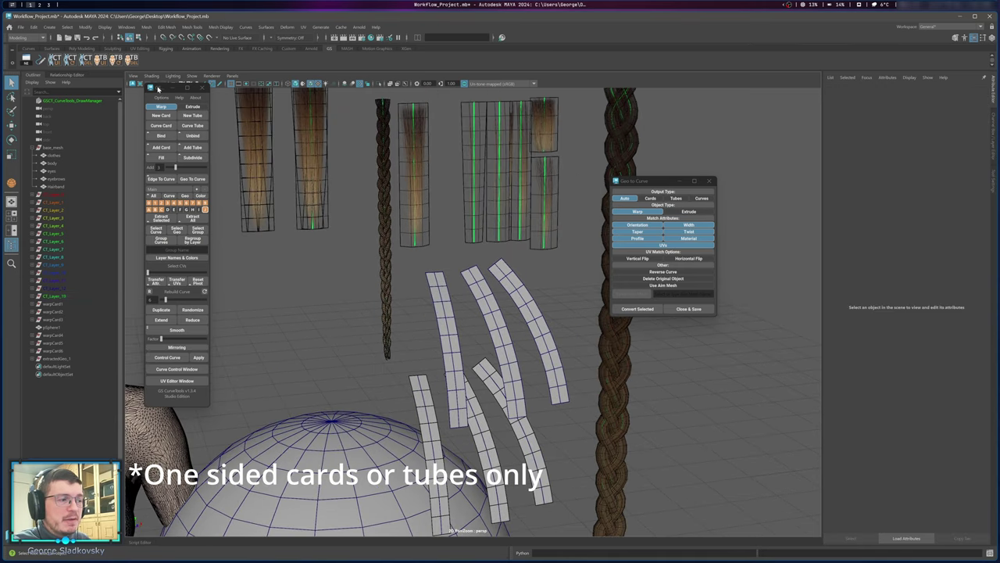
# Select the three upper plain card meshes and convert them to curve-driven warp cards with Auto output and all attributes matched.
pyautogui.click(440, 286)
pyautogui.click(481, 279)
pyautogui.click(506, 285)
pyautogui.scroll(2, 551, 267)
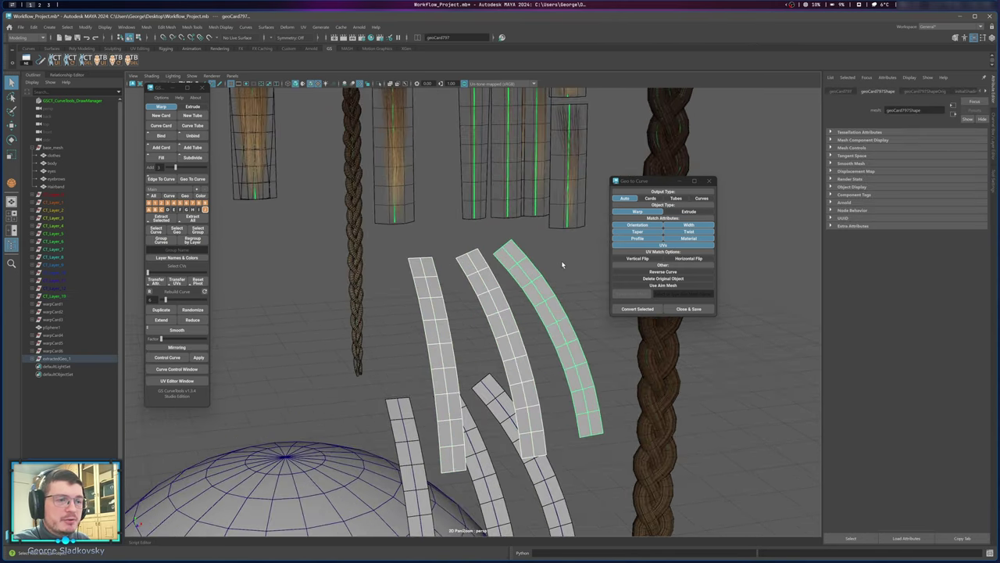
pyautogui.keyDown('alt'); pyautogui.moveTo(609, 287); pyautogui.dragTo(572, 265, button='middle'); pyautogui.keyUp('alt')
pyautogui.click(621, 309)
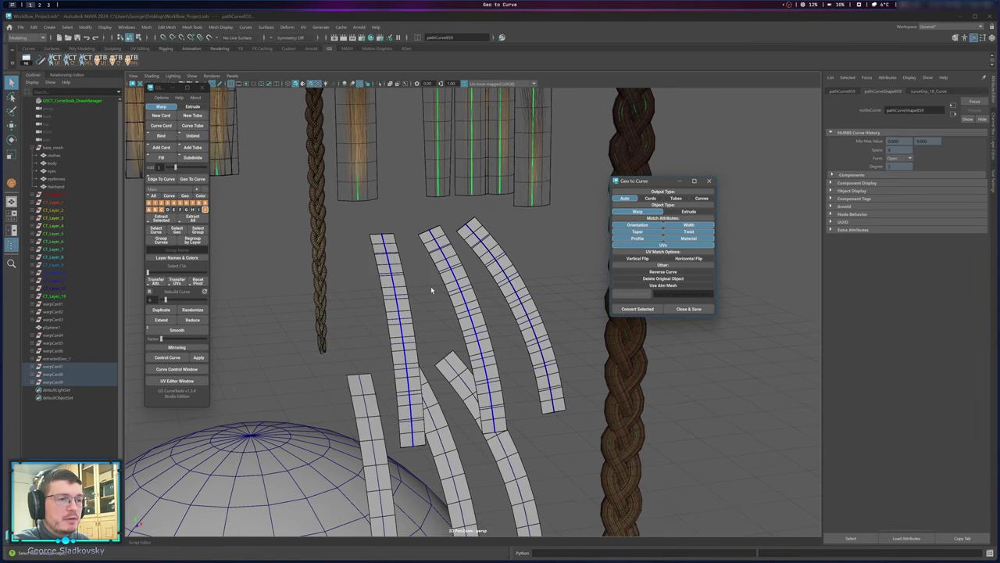
# Move the three converted cards away from the original meshes and adjust their length divisions in the Curve Control window.
pyautogui.moveTo(628, 377); pyautogui.dragTo(632, 373)
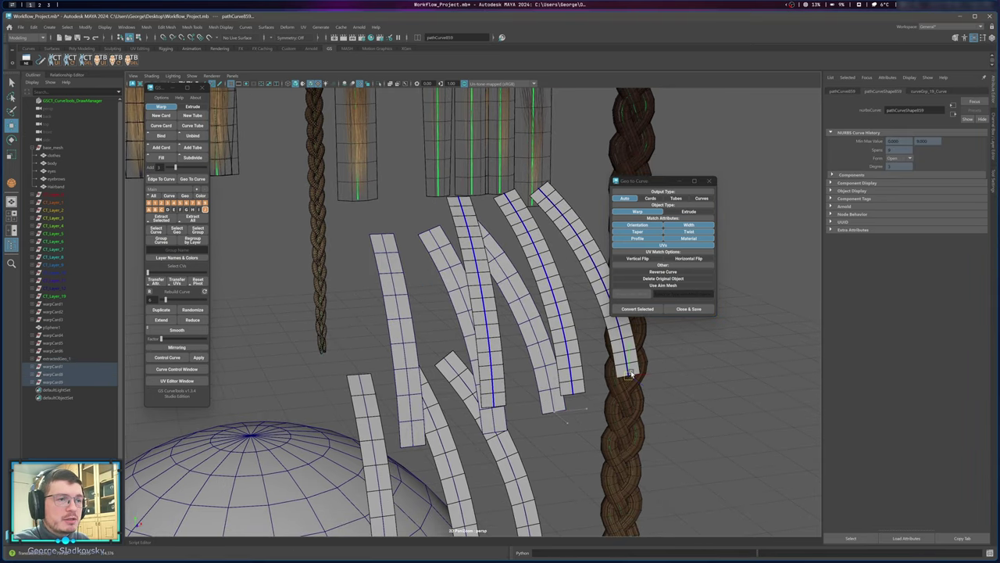
pyautogui.click(183, 369)
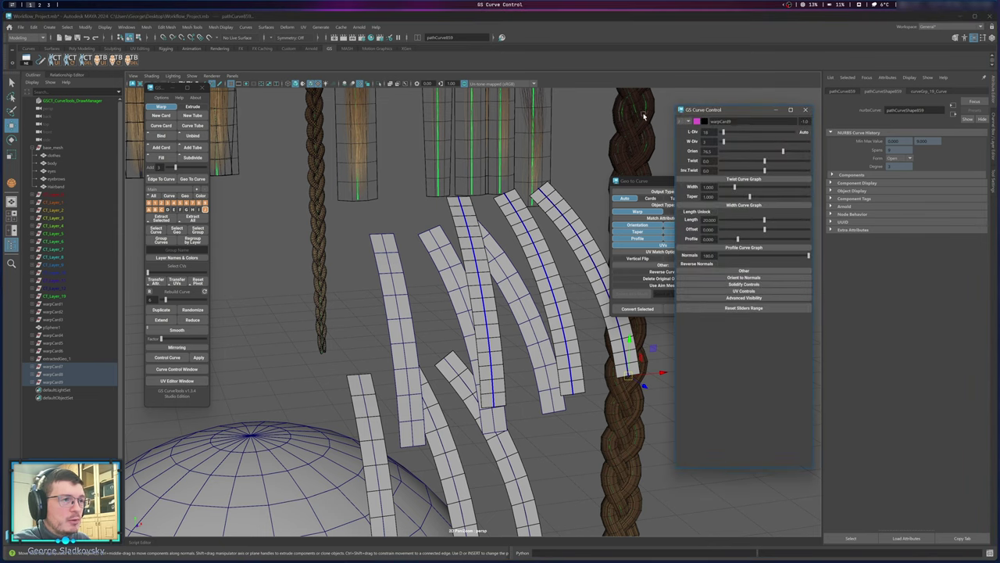
pyautogui.moveTo(729, 131)
pyautogui.mouseDown()
pyautogui.moveTo(769, 132)
pyautogui.moveTo(725, 133)
pyautogui.mouseUp()
# Move the middle original card mesh clear of the converted cards and try pulling one of its side vertices outward.
pyautogui.click(459, 277)
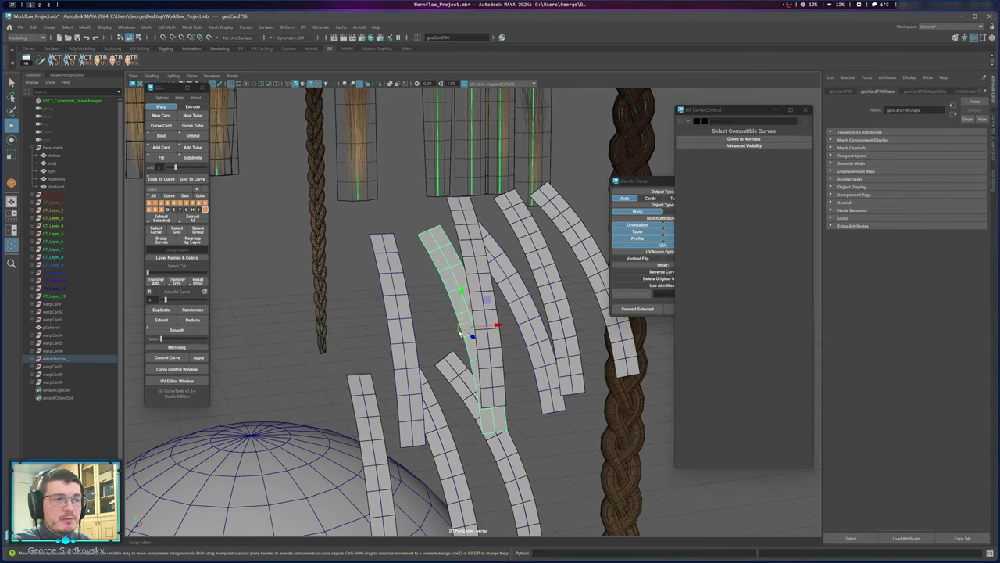
pyautogui.moveTo(461, 330); pyautogui.dragTo(420, 258)
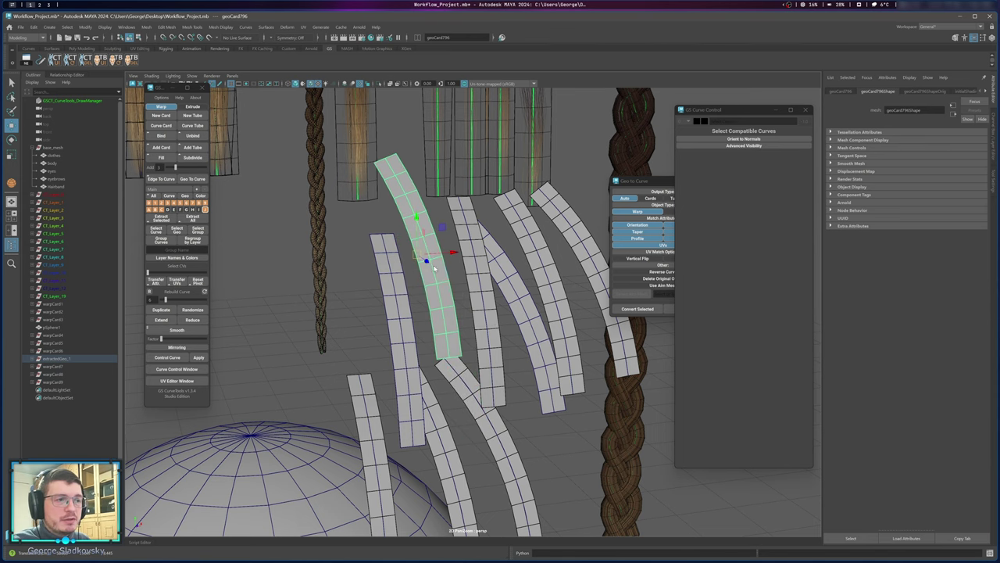
pyautogui.press('F9')
pyautogui.click(430, 259)
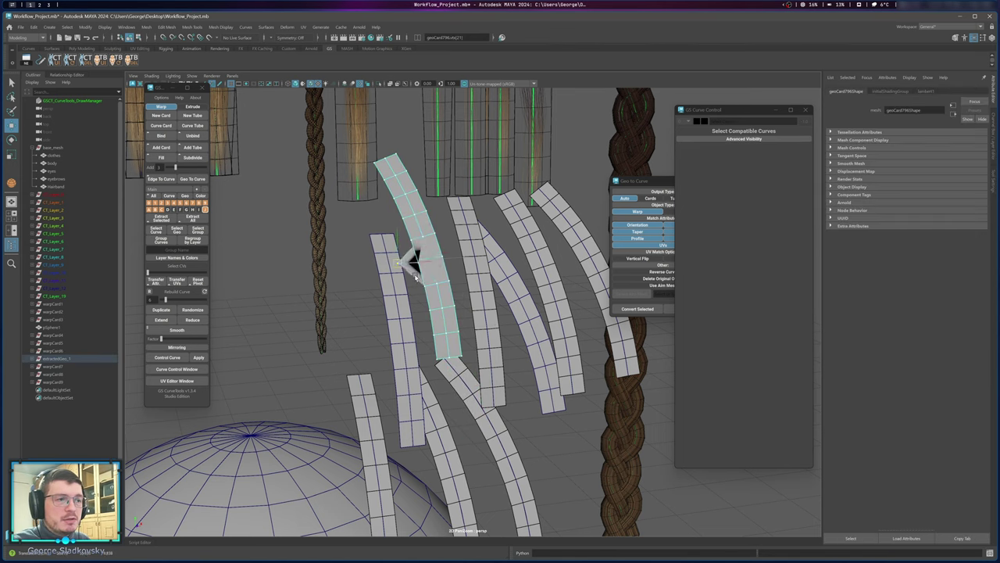
pyautogui.keyDown('alt'); pyautogui.moveTo(456, 207); pyautogui.dragTo(444, 259, button='middle'); pyautogui.keyUp('alt')
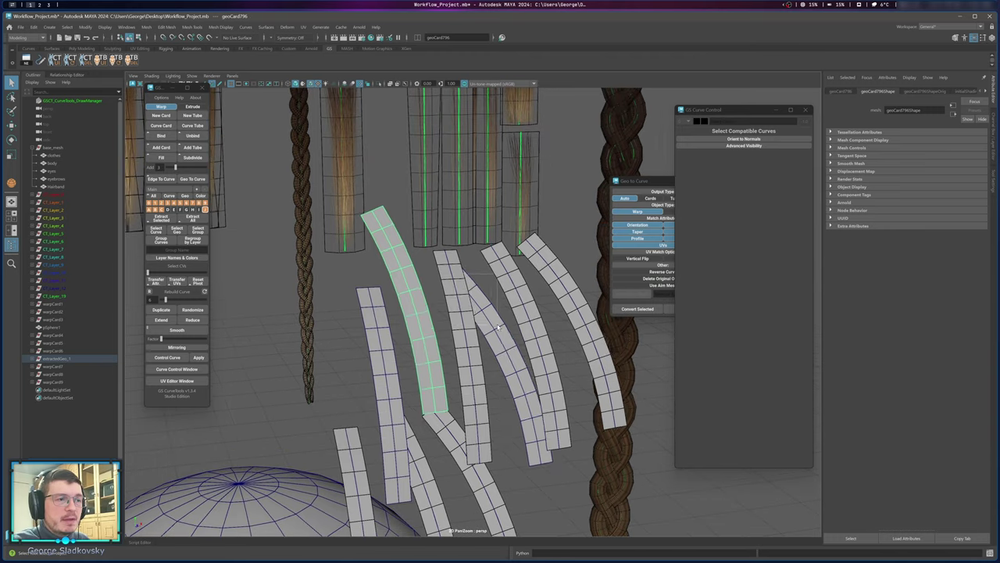
# Convert the first original card mesh with output type Curves and move the resulting curve away from the mesh.
pyautogui.click(578, 219)
pyautogui.moveTo(636, 183); pyautogui.dragTo(571, 190)
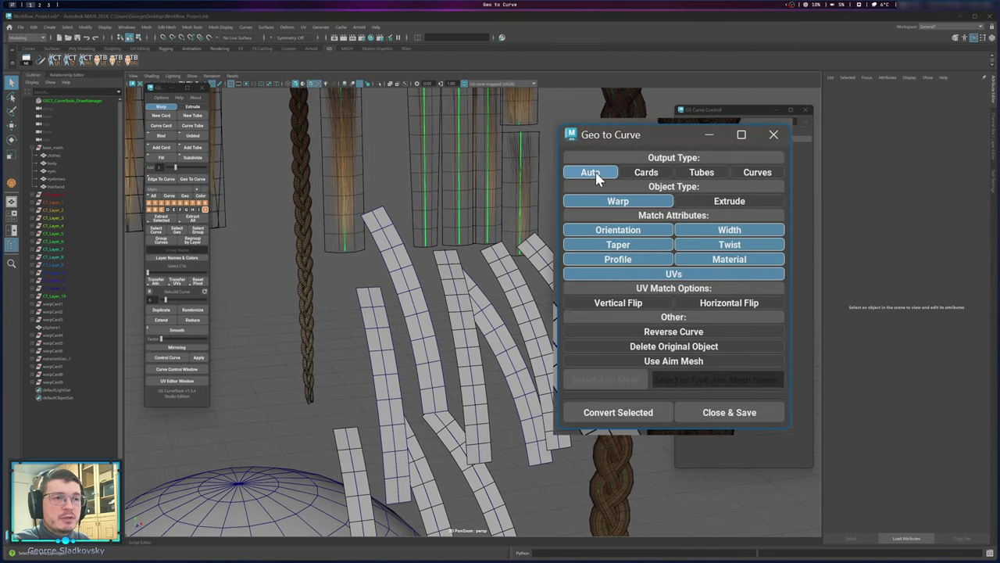
pyautogui.keyDown('alt'); pyautogui.moveTo(425, 380); pyautogui.dragTo(435, 297, button='middle'); pyautogui.keyUp('alt')
pyautogui.click(404, 268)
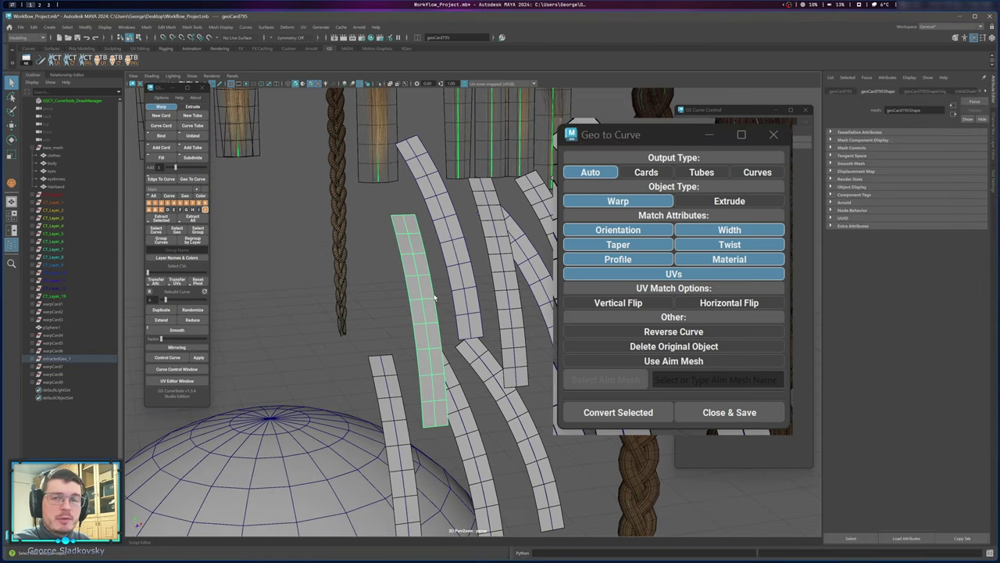
pyautogui.click(646, 172)
pyautogui.click(701, 172)
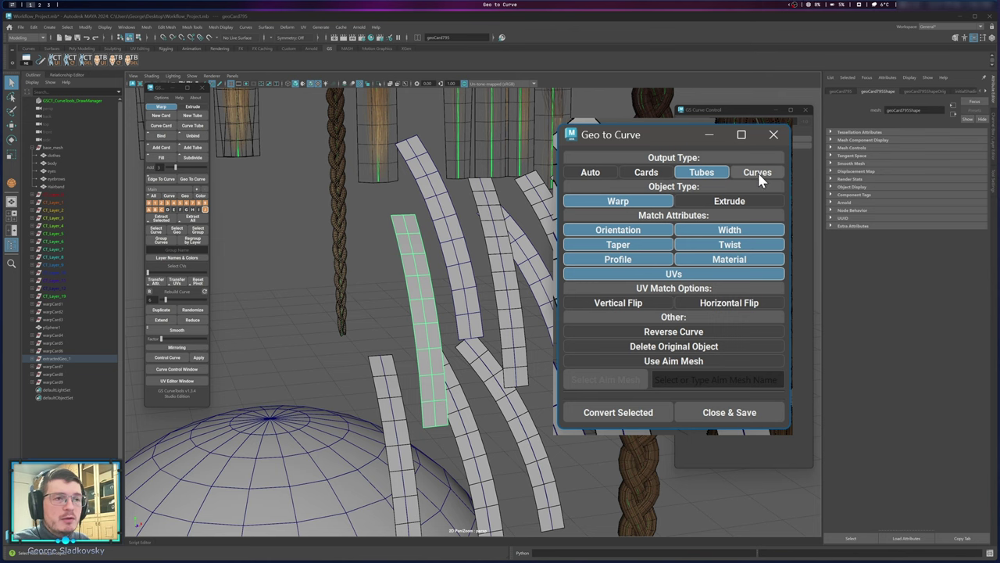
pyautogui.click(758, 172)
pyautogui.click(608, 406)
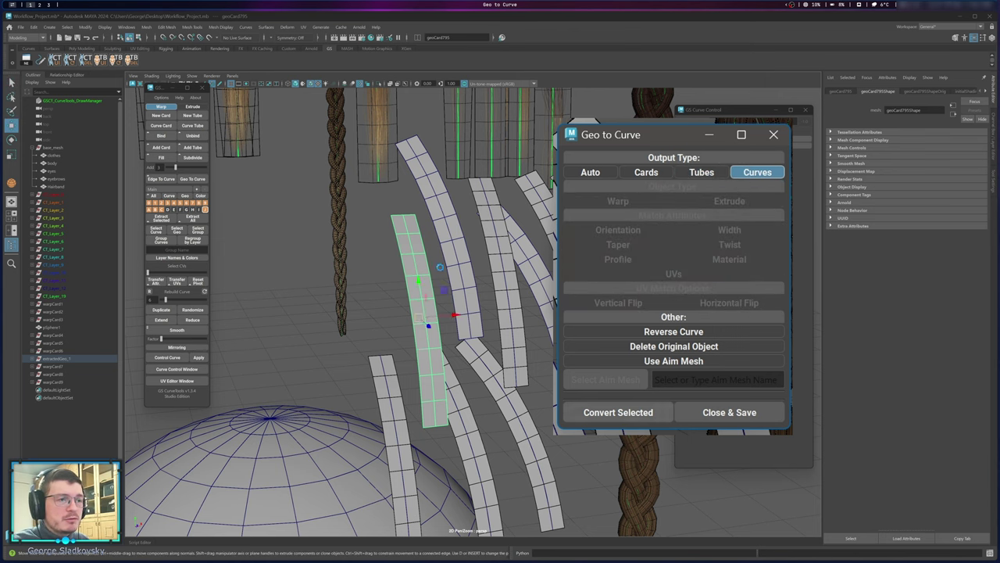
pyautogui.moveTo(435, 423); pyautogui.dragTo(383, 367)
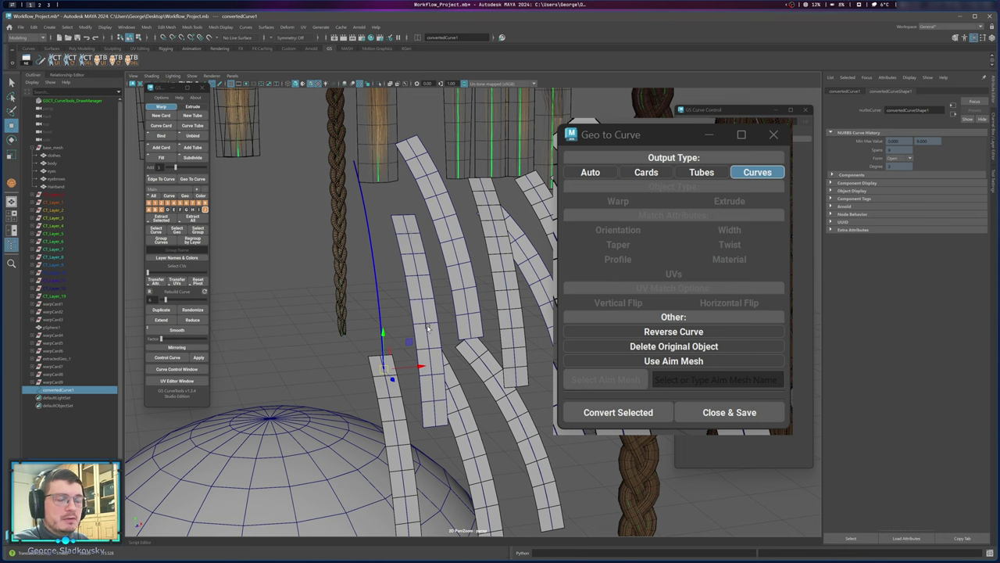
# Convert the same original card mesh with output type Auto and move the resulting card away from it.
pyautogui.click(592, 174)
pyautogui.click(618, 414)
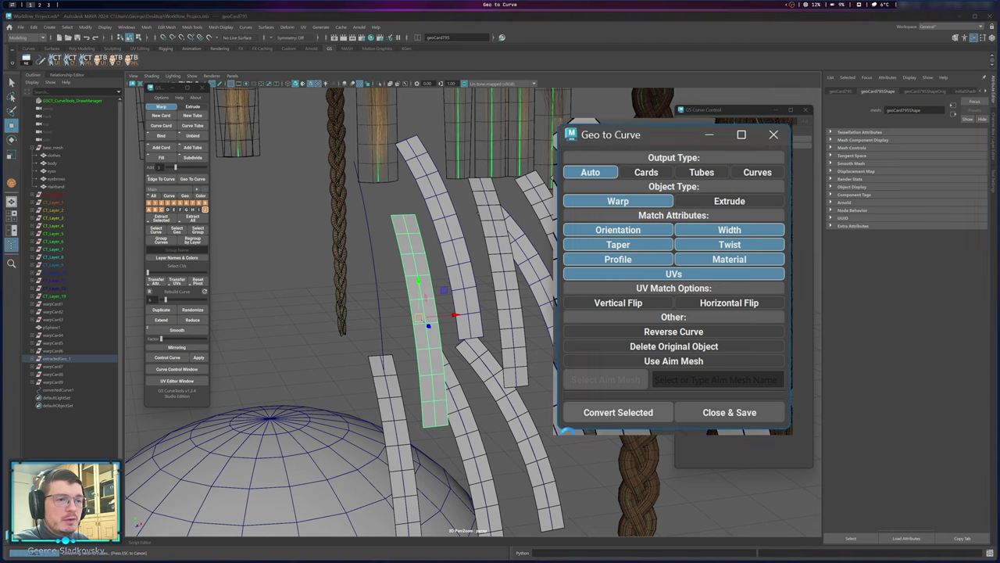
pyautogui.moveTo(440, 427); pyautogui.dragTo(327, 372)
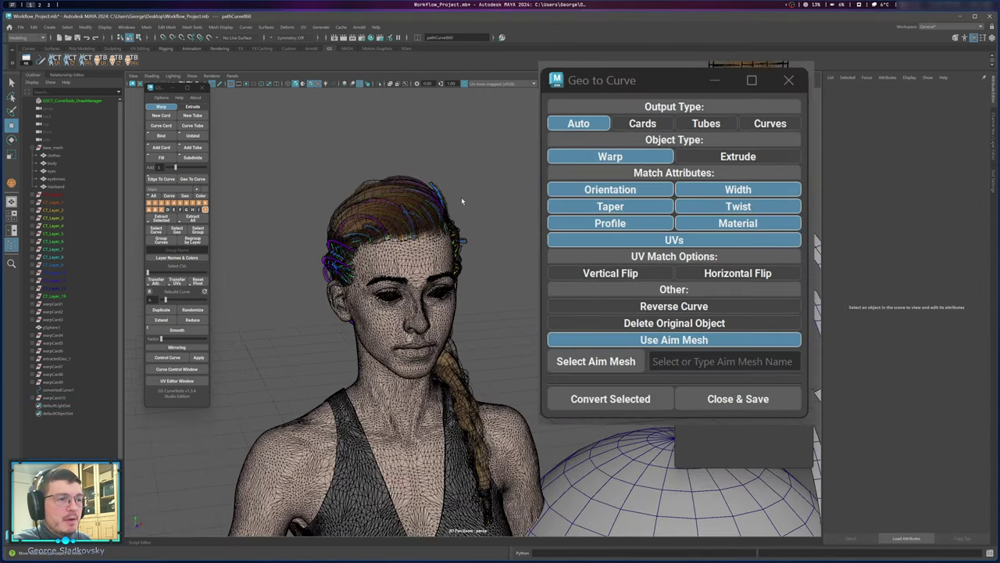
# Examine the hair curves and cards around the character's head and clear the curve selection.
pyautogui.keyDown('alt'); pyautogui.moveTo(461, 197); pyautogui.dragTo(598, 224, button='right'); pyautogui.keyUp('alt')
pyautogui.keyDown('alt'); pyautogui.moveTo(598, 224); pyautogui.dragTo(422, 235); pyautogui.keyUp('alt')
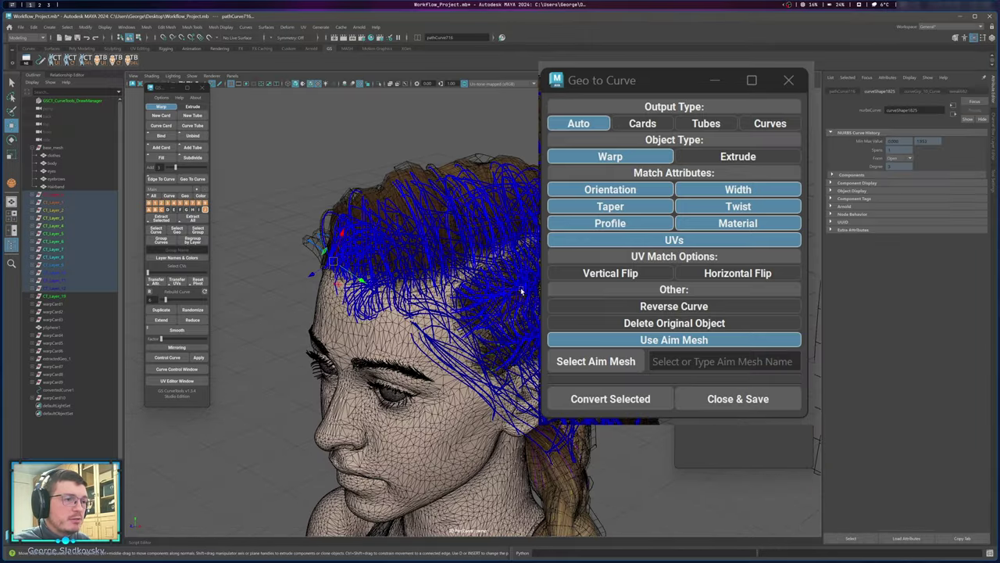
pyautogui.keyDown('alt'); pyautogui.moveTo(522, 291); pyautogui.dragTo(514, 328, button='middle'); pyautogui.keyUp('alt')
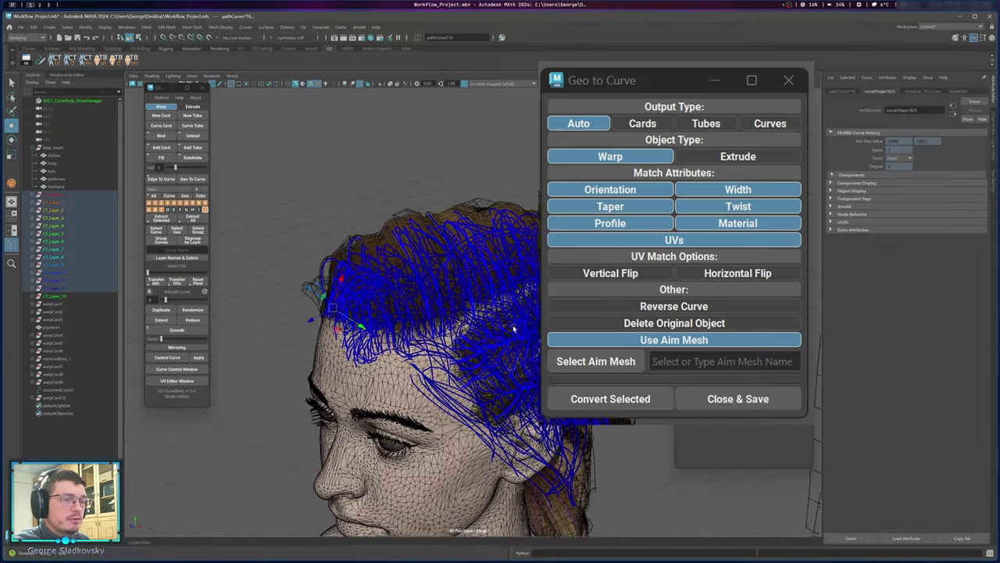
pyautogui.press('q')
pyautogui.click(504, 186)
pyautogui.keyDown('alt'); pyautogui.moveTo(504, 186); pyautogui.dragTo(532, 218); pyautogui.keyUp('alt')
pyautogui.keyDown('alt'); pyautogui.moveTo(499, 274); pyautogui.dragTo(483, 255, button='middle'); pyautogui.keyUp('alt')
pyautogui.keyDown('alt'); pyautogui.moveTo(483, 255); pyautogui.dragTo(461, 259); pyautogui.keyUp('alt')
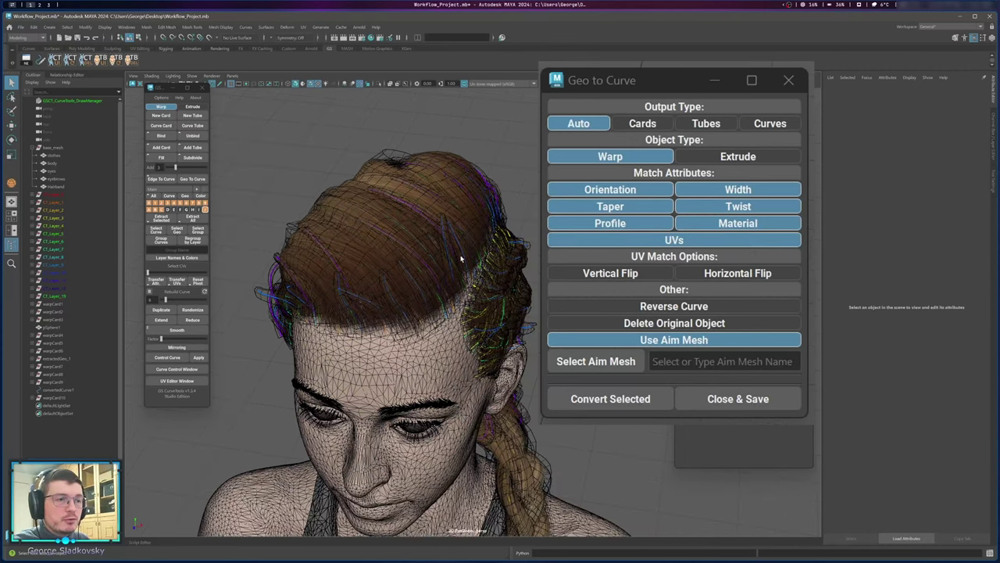
# Set the character's body mesh as the aim mesh for the Geo to Curve conversion.
pyautogui.click(54, 162)
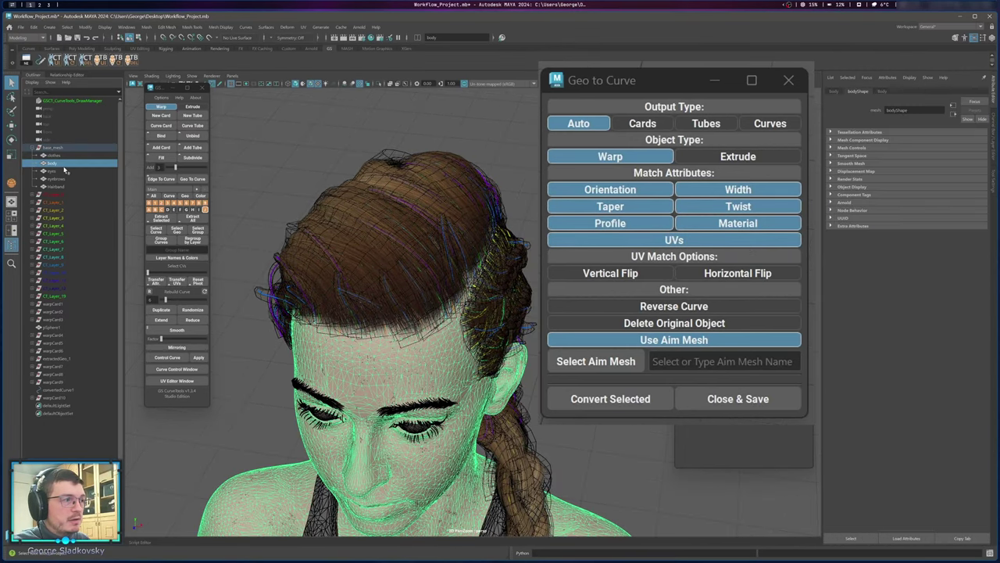
pyautogui.keyDown('alt'); pyautogui.moveTo(383, 273); pyautogui.dragTo(442, 367); pyautogui.keyUp('alt')
pyautogui.click(596, 362)
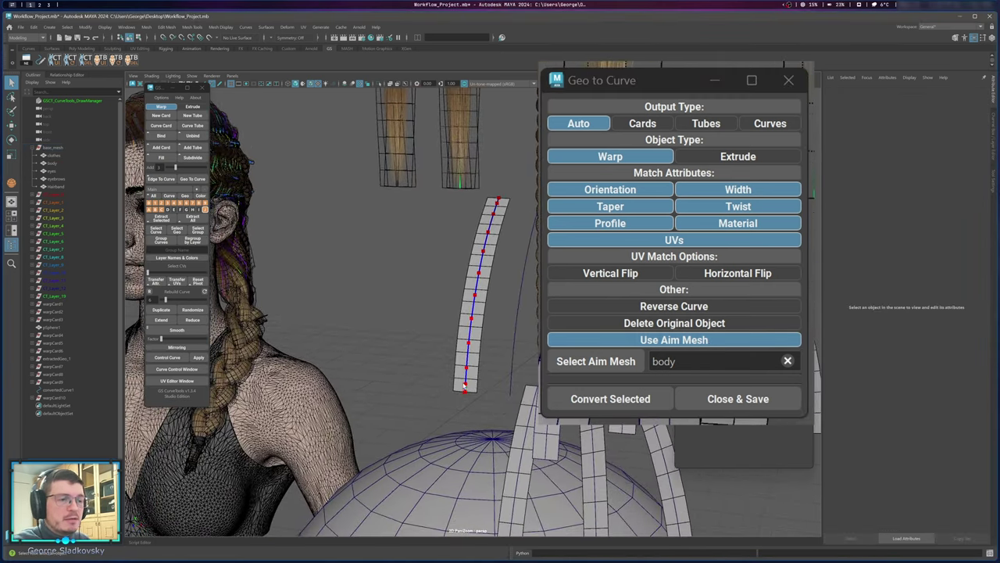
# Examine the hair on the character's head and check one clump curve on top, clearing the selection at the end.
pyautogui.keyDown('alt'); pyautogui.moveTo(381, 309); pyautogui.dragTo(433, 348, button='middle'); pyautogui.keyUp('alt')
pyautogui.keyDown('alt'); pyautogui.moveTo(343, 270); pyautogui.dragTo(482, 331, button='middle'); pyautogui.keyUp('alt')
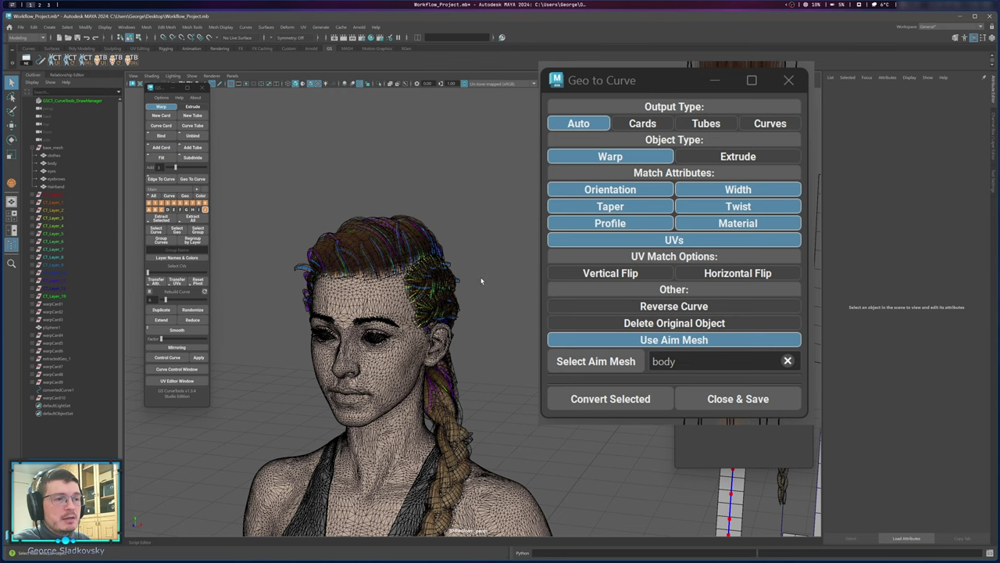
pyautogui.keyDown('alt'); pyautogui.moveTo(482, 280); pyautogui.dragTo(380, 189, button='middle'); pyautogui.keyUp('alt')
pyautogui.keyDown('alt'); pyautogui.moveTo(386, 231); pyautogui.dragTo(456, 294, button='middle'); pyautogui.keyUp('alt')
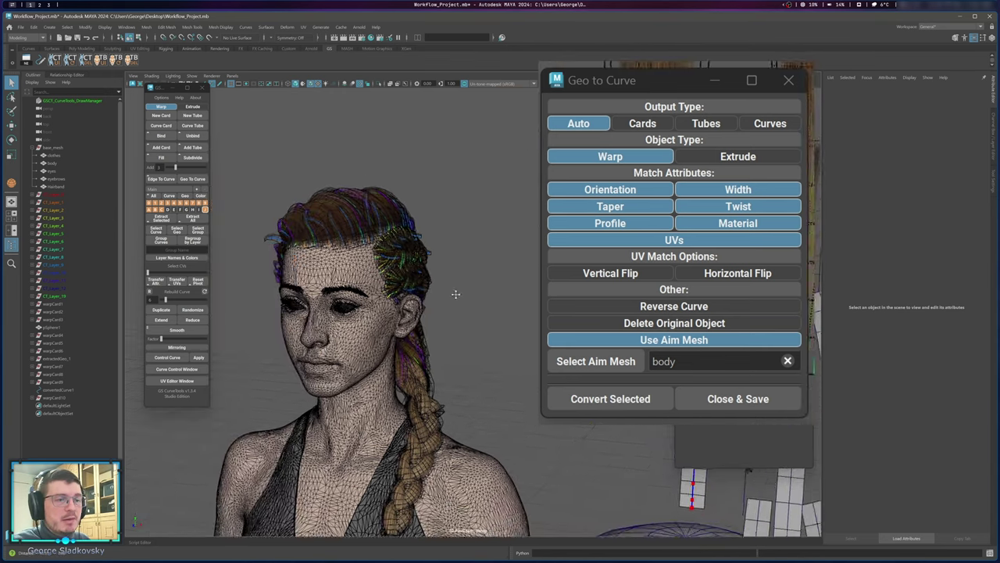
pyautogui.press('f')
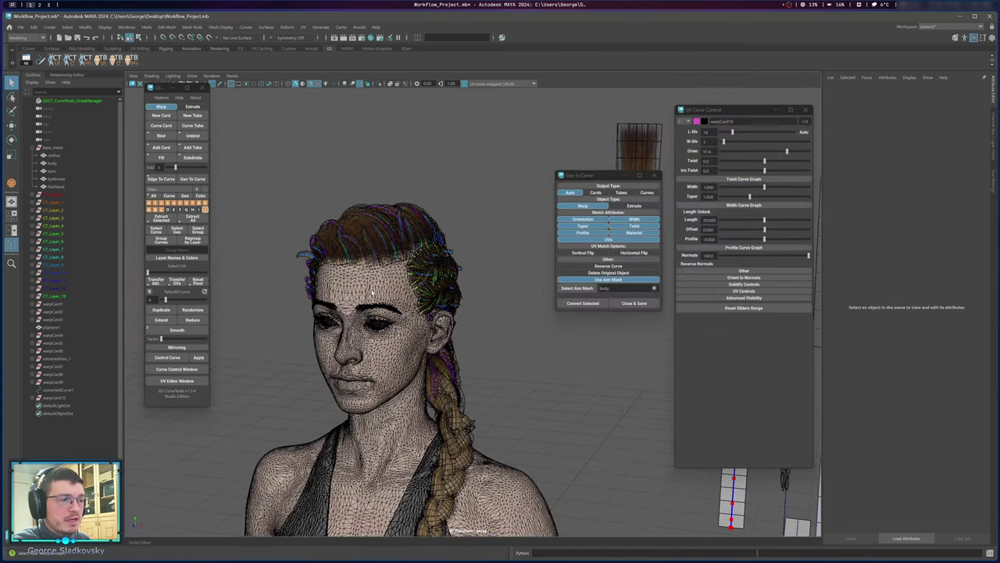
pyautogui.keyDown('alt'); pyautogui.moveTo(373, 294); pyautogui.dragTo(395, 319, button='middle'); pyautogui.keyUp('alt')
pyautogui.scroll(4, 427, 223)
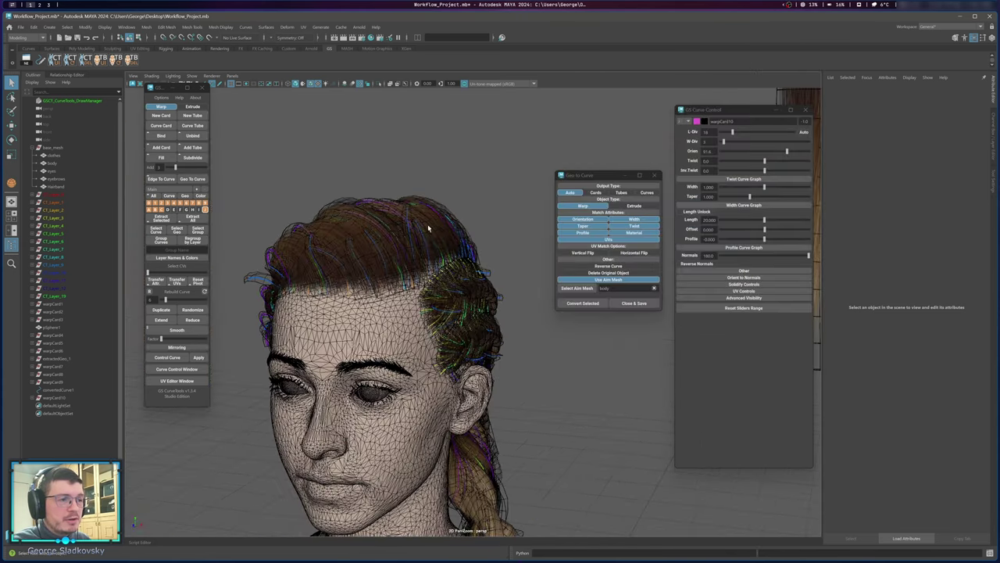
pyautogui.keyDown('alt'); pyautogui.moveTo(427, 223); pyautogui.dragTo(430, 252, button='middle'); pyautogui.keyUp('alt')
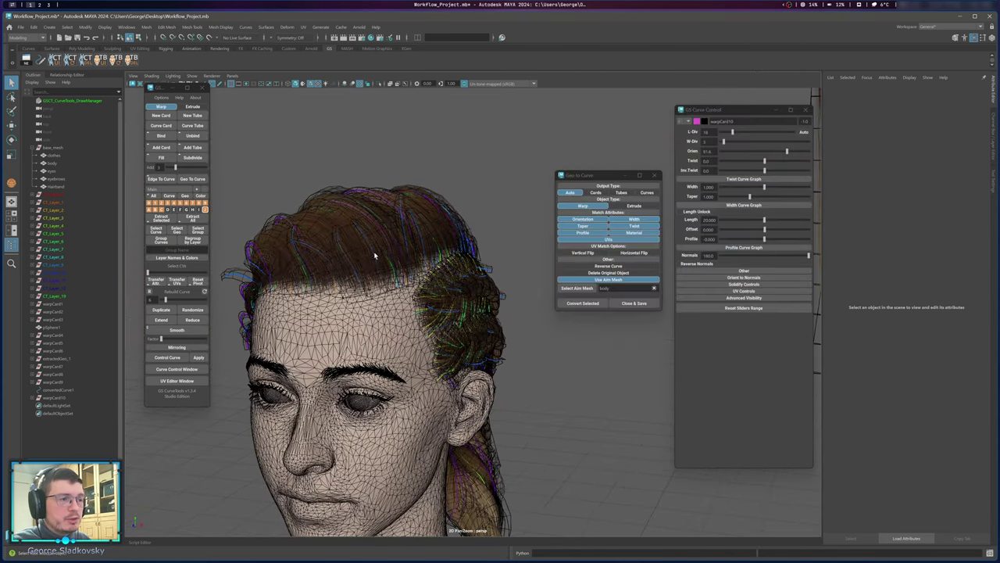
pyautogui.click(371, 254)
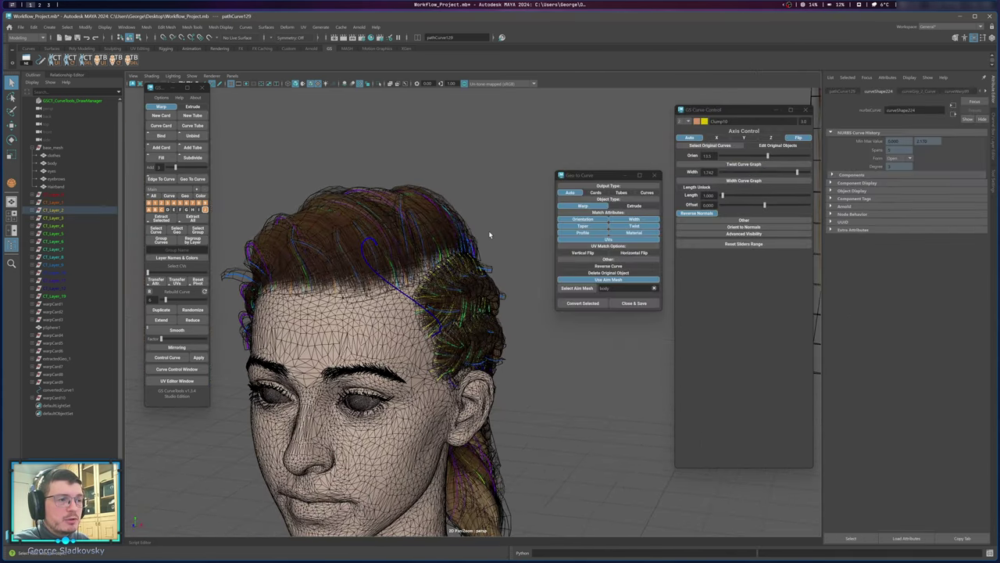
pyautogui.click(490, 230)
# Inspect the control vertices of the converted card beside the bust and return it to object mode.
pyautogui.scroll(-4, 540, 362)
pyautogui.keyDown('alt'); pyautogui.moveTo(540, 362); pyautogui.dragTo(339, 239, button='middle'); pyautogui.keyUp('alt')
pyautogui.click(523, 308)
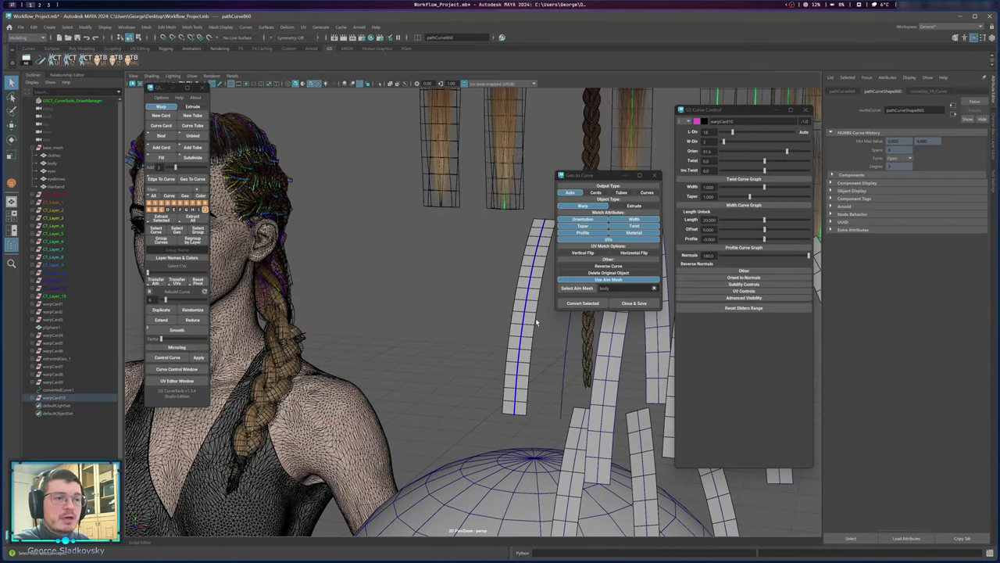
pyautogui.click(463, 360)
pyautogui.moveTo(458, 390); pyautogui.dragTo(527, 428)
pyautogui.press('F9')
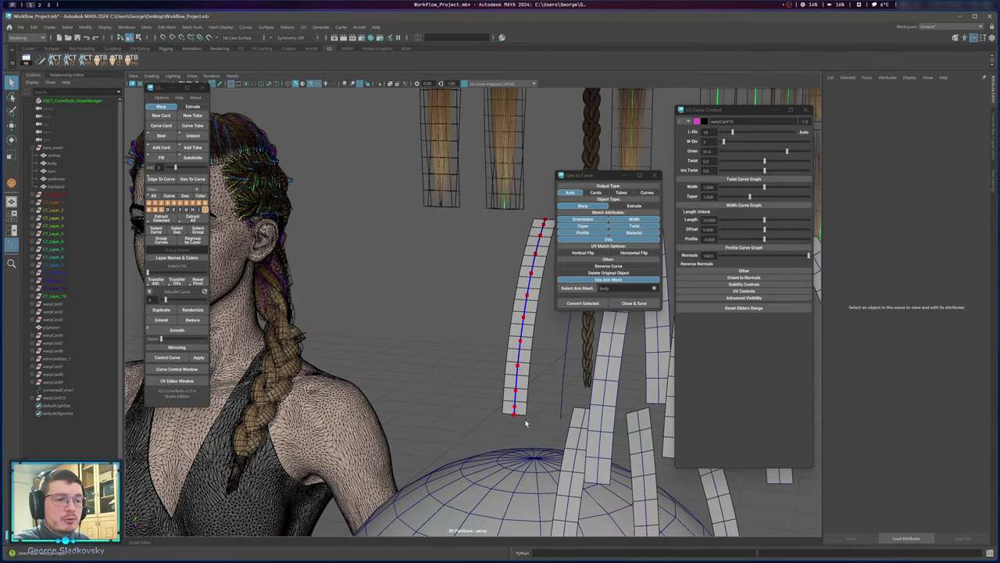
pyautogui.keyDown('alt'); pyautogui.moveTo(393, 340); pyautogui.dragTo(541, 445, button='middle'); pyautogui.keyUp('alt')
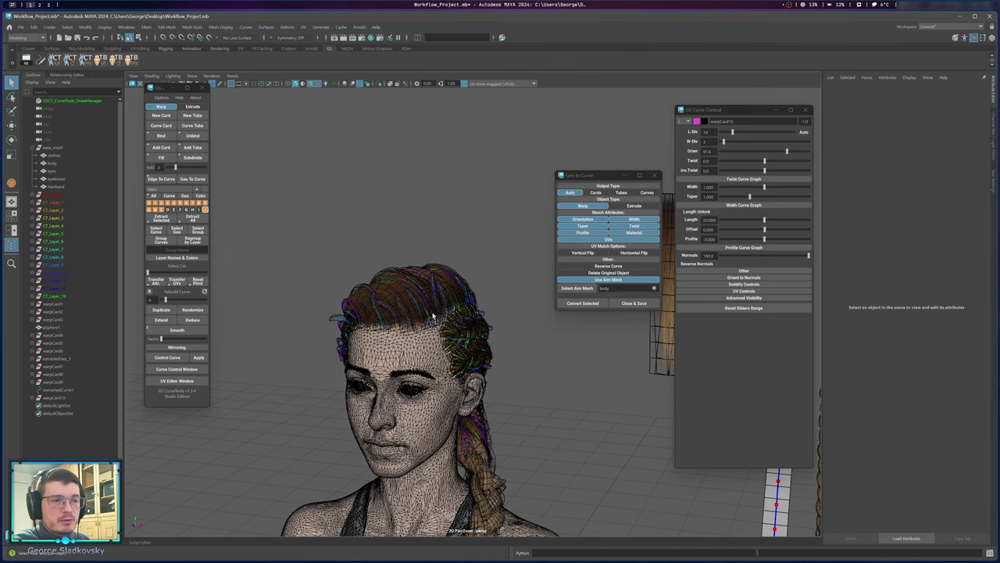
pyautogui.keyDown('alt'); pyautogui.moveTo(431, 315); pyautogui.dragTo(262, 219, button='middle'); pyautogui.keyUp('alt')
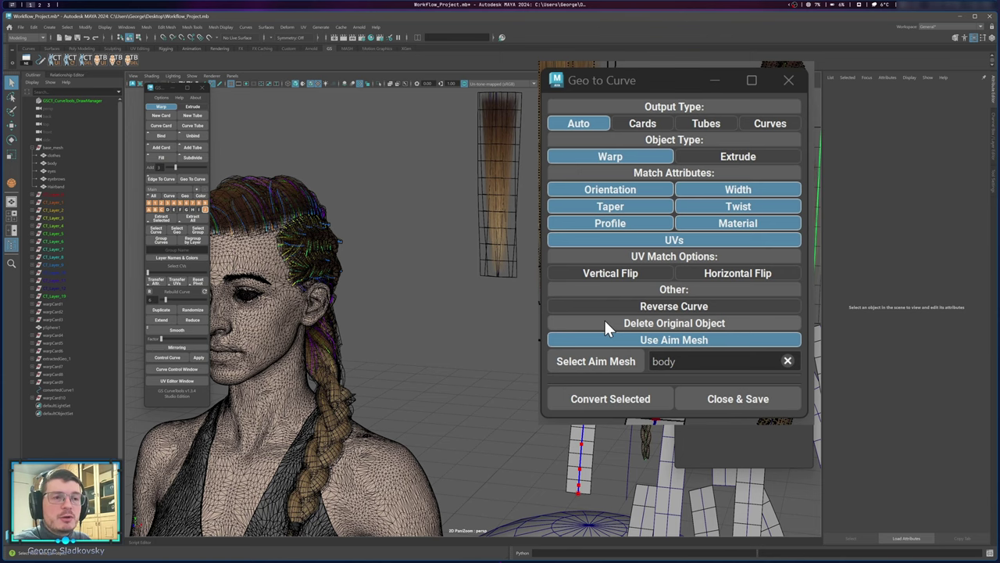
pyautogui.keyDown('alt'); pyautogui.moveTo(422, 279); pyautogui.dragTo(304, 274, button='middle'); pyautogui.keyUp('alt')
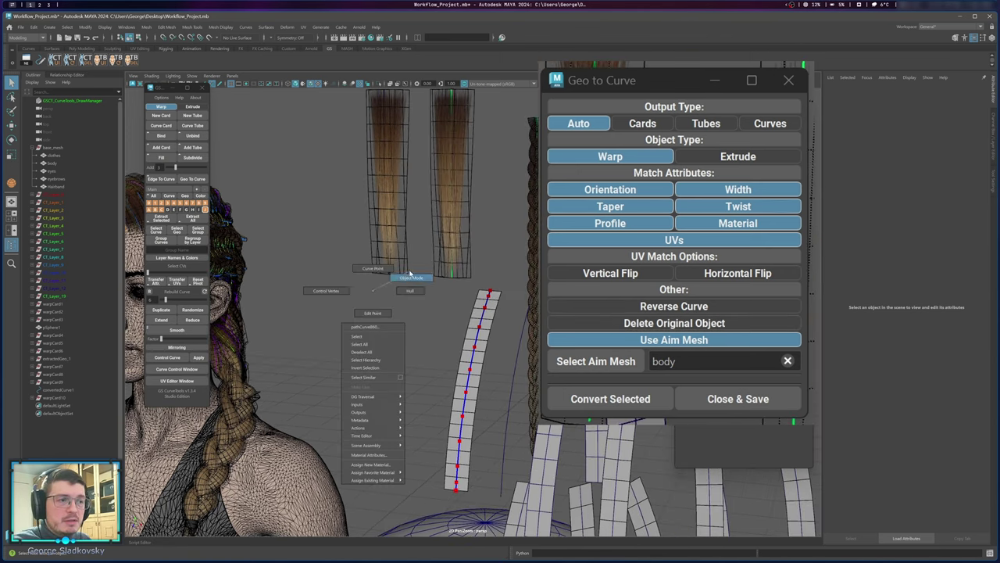
pyautogui.click(424, 319)
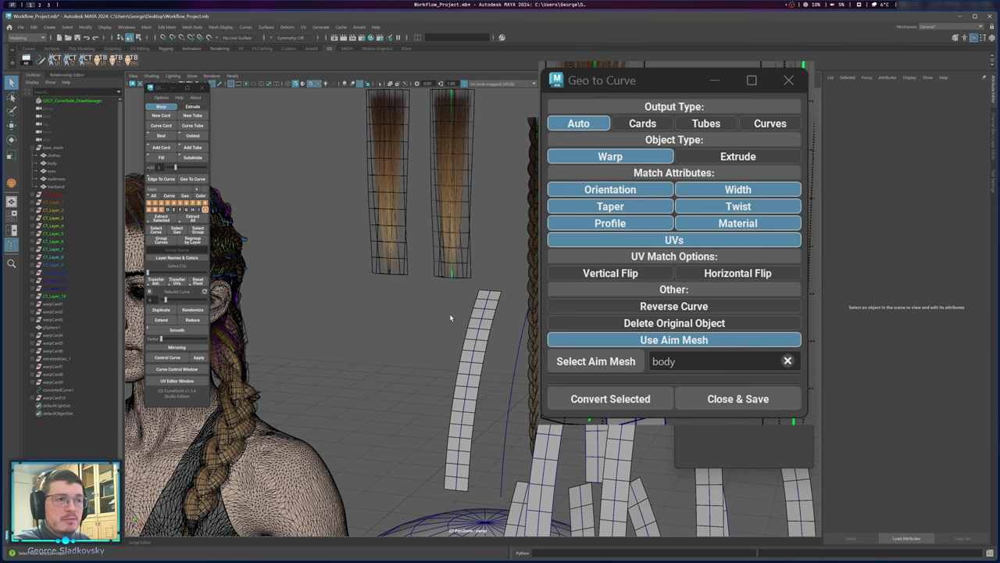
# Select the curve of the textured hair card above the converted card and open its UV editor.
pyautogui.keyDown('alt'); pyautogui.moveTo(441, 227); pyautogui.dragTo(479, 298, button='middle'); pyautogui.keyUp('alt')
pyautogui.click(487, 241)
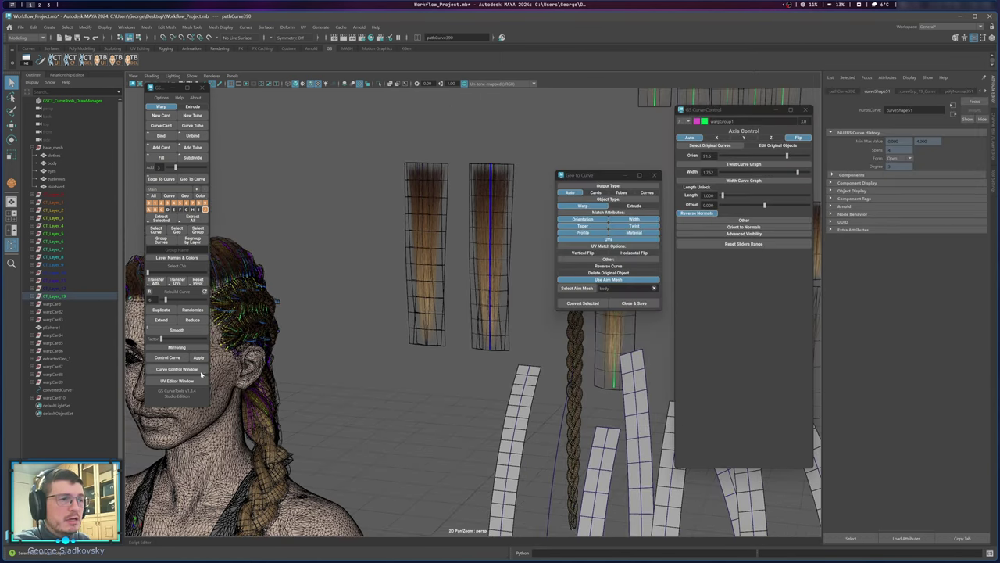
pyautogui.click(189, 381)
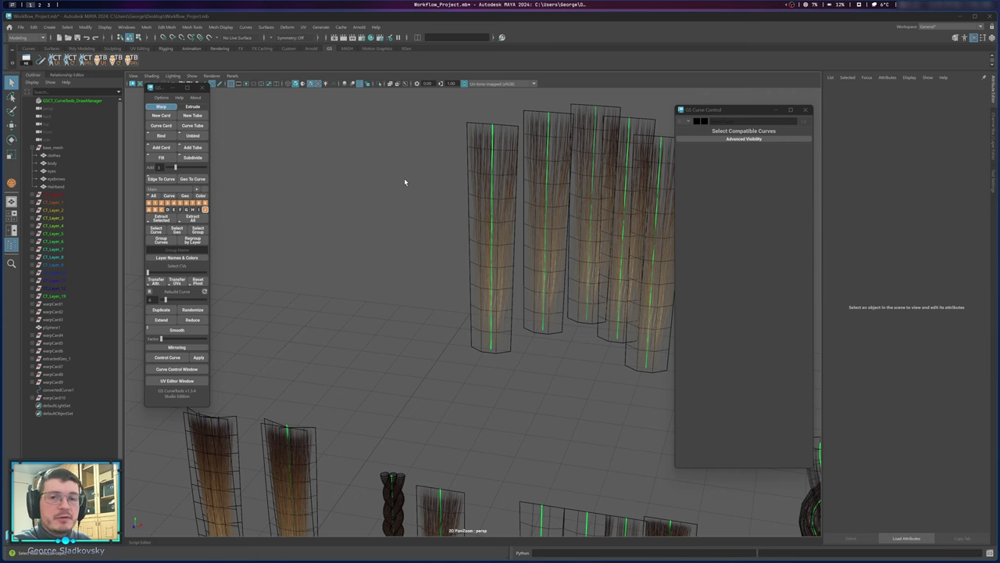
# Select and deselect the hair curves on the character's head and turn off the wireframe overlay on the shaded model.
pyautogui.keyDown('alt'); pyautogui.moveTo(404, 179); pyautogui.dragTo(350, 206, button='right'); pyautogui.keyUp('alt')
pyautogui.keyDown('alt'); pyautogui.moveTo(350, 209); pyautogui.dragTo(595, 101, button='middle'); pyautogui.keyUp('alt')
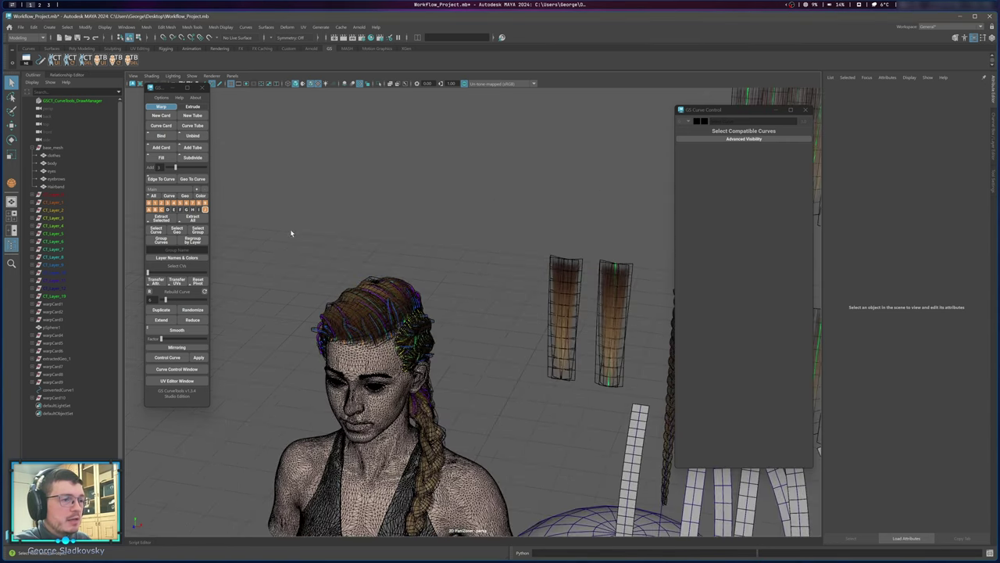
pyautogui.moveTo(290, 231); pyautogui.dragTo(475, 455)
pyautogui.keyDown('alt'); pyautogui.moveTo(478, 302); pyautogui.dragTo(465, 252, button='middle'); pyautogui.keyUp('alt')
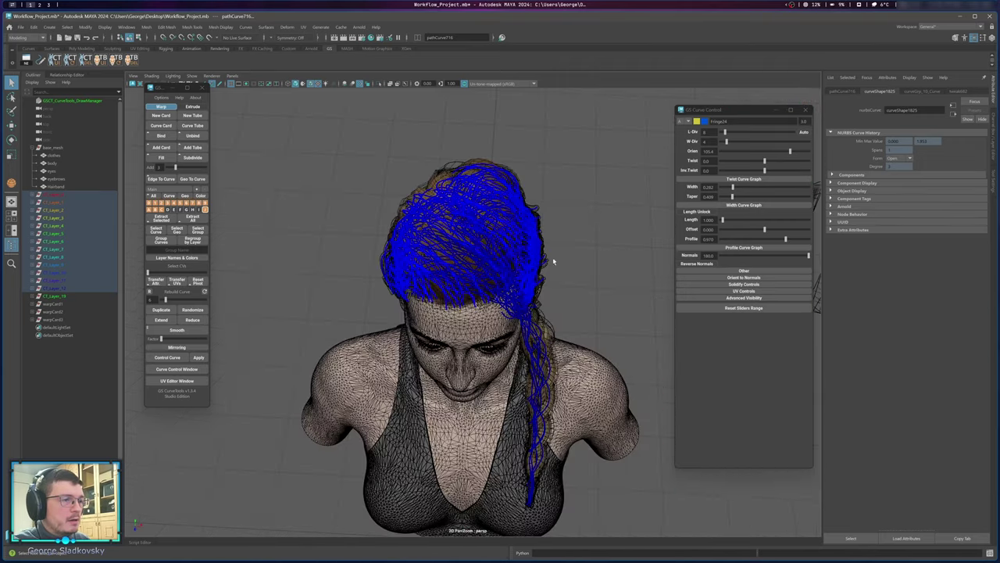
pyautogui.scroll(3, 617, 264)
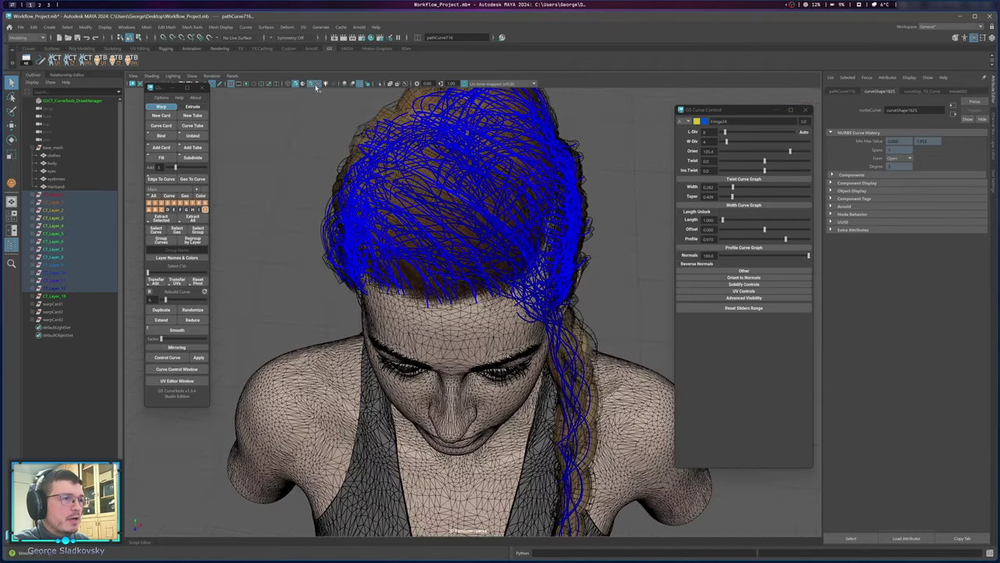
pyautogui.click(617, 264)
pyautogui.keyDown('alt'); pyautogui.moveTo(618, 264); pyautogui.dragTo(372, 272); pyautogui.keyUp('alt')
pyautogui.scroll(-2, 372, 272)
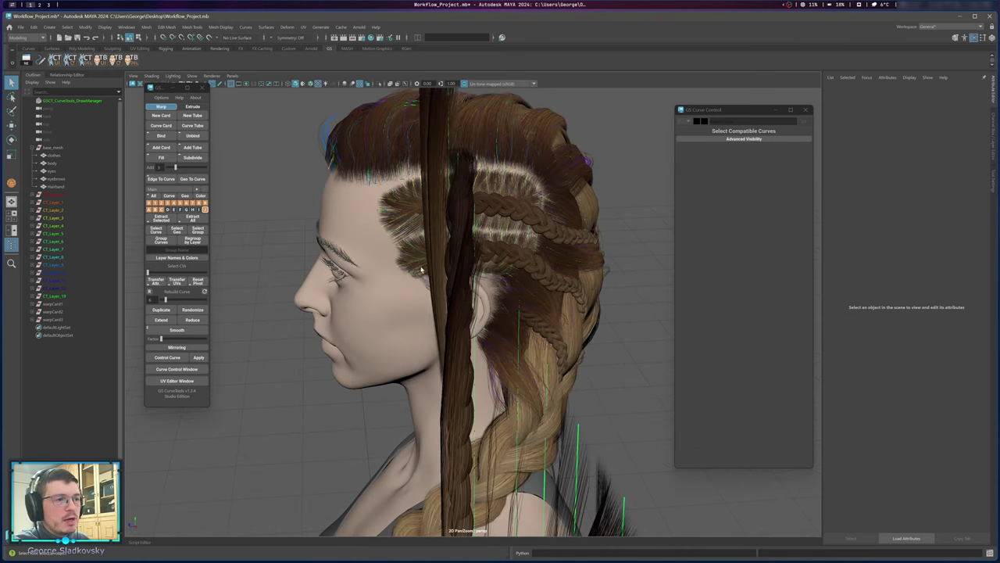
# Hide layer J, which holds the demo cards and braids around the bust.
pyautogui.click(205, 209)
pyautogui.scroll(-4, 305, 200)
pyautogui.keyDown('alt'); pyautogui.moveTo(305, 200); pyautogui.dragTo(331, 205); pyautogui.keyUp('alt')
pyautogui.keyDown('alt'); pyautogui.moveTo(330, 206); pyautogui.dragTo(290, 223, button='middle'); pyautogui.keyUp('alt')
pyautogui.scroll(4, 290, 223)
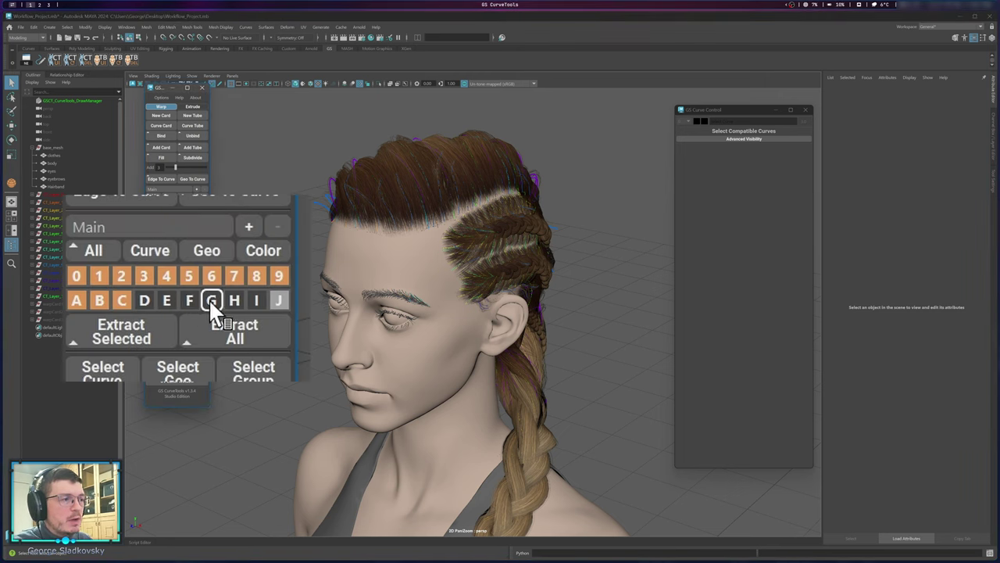
# Make the empty layer F the active layer.
pyautogui.scroll(-5, 451, 324)
pyautogui.keyDown('alt'); pyautogui.moveTo(531, 344); pyautogui.dragTo(539, 226, button='middle'); pyautogui.keyUp('alt')
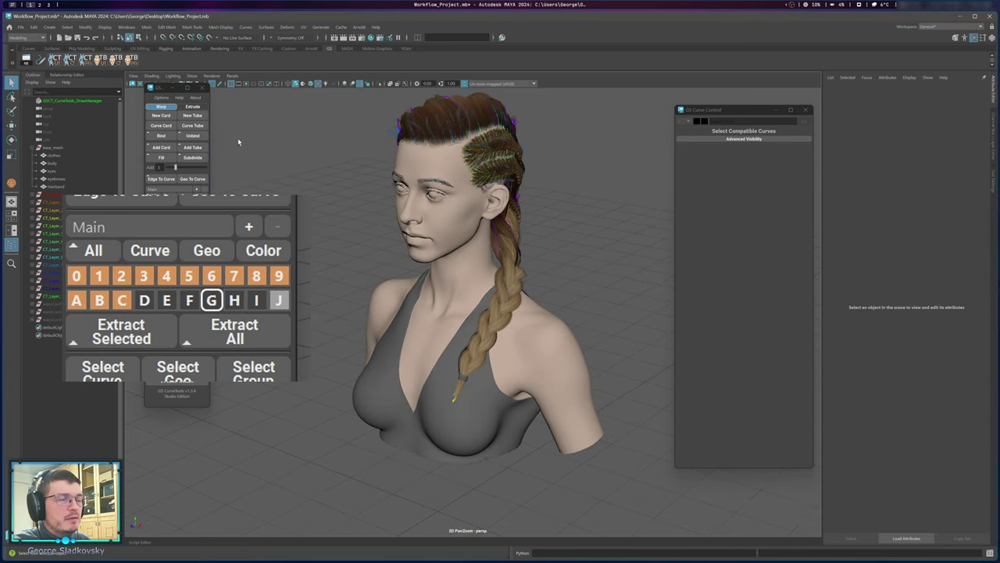
pyautogui.keyDown('alt'); pyautogui.moveTo(326, 214); pyautogui.dragTo(295, 289, button='middle'); pyautogui.keyUp('alt')
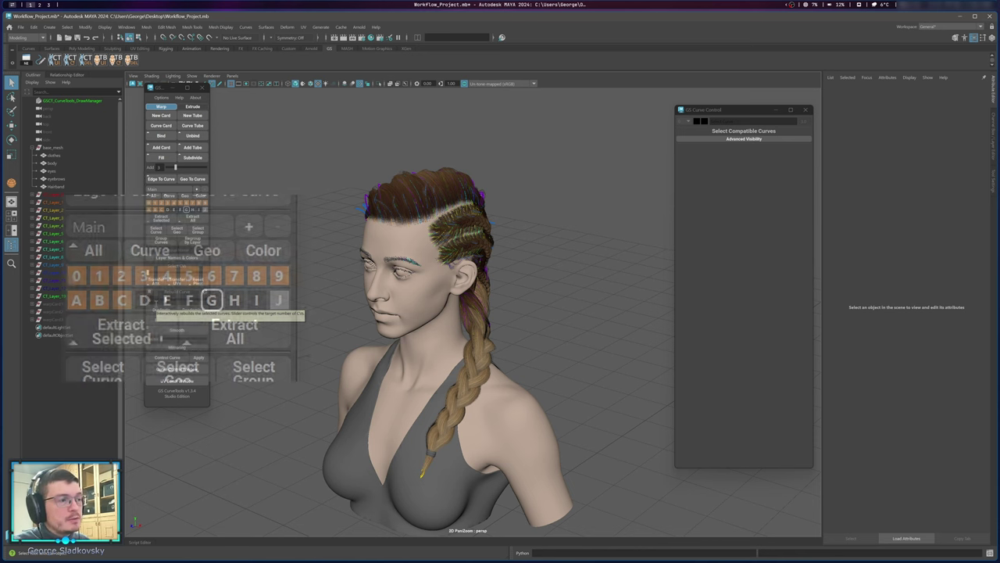
pyautogui.click(190, 302)
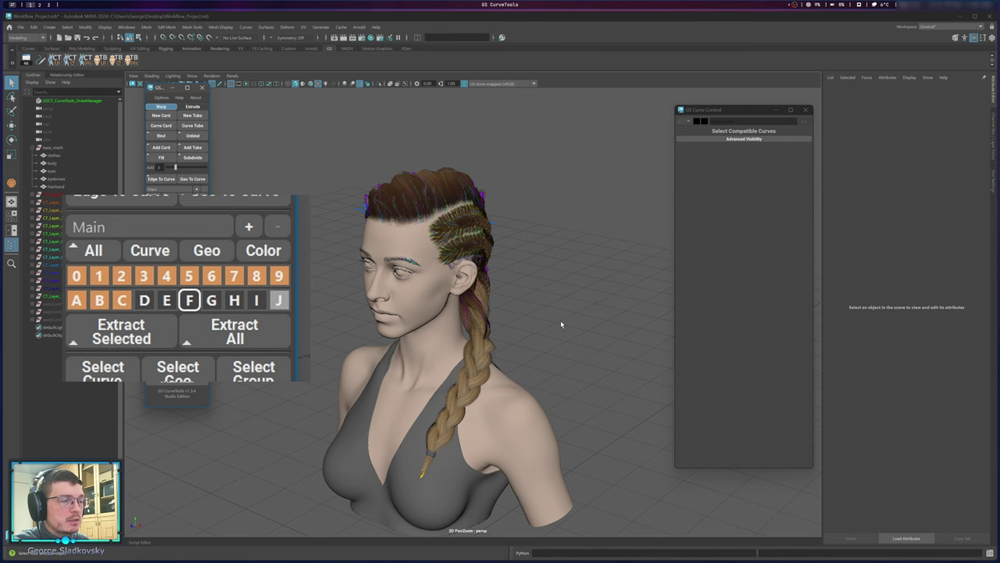
pyautogui.scroll(-3, 547, 305)
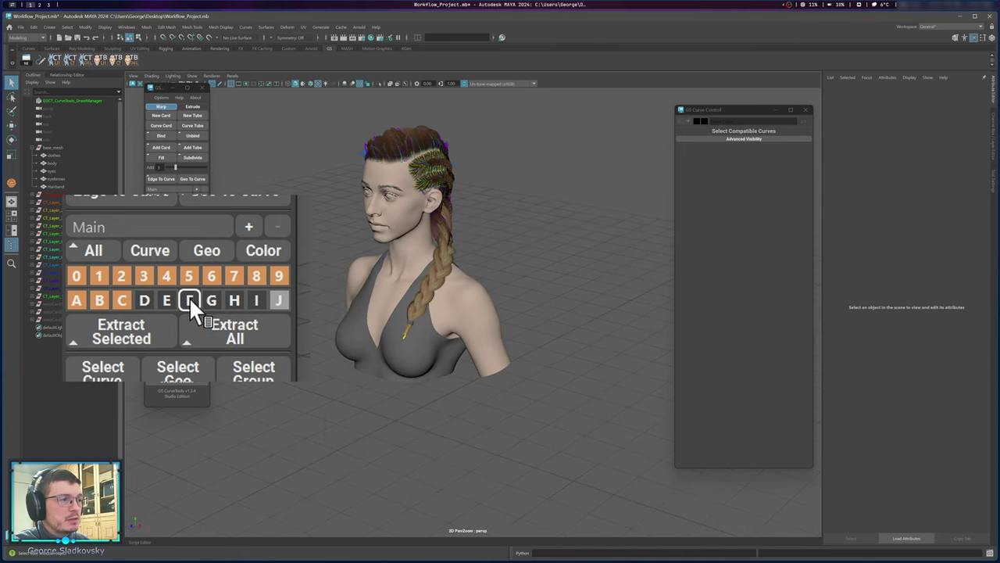
# Create a new warp card on layer F beside the bust and select its curve.
pyautogui.click(166, 116)
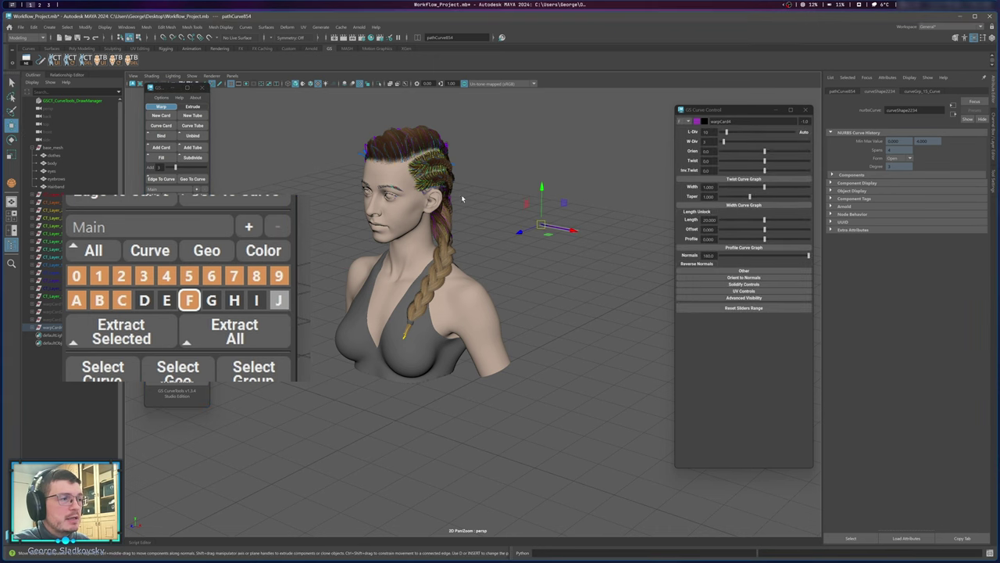
pyautogui.keyDown('alt'); pyautogui.moveTo(613, 162); pyautogui.dragTo(527, 263, button='middle'); pyautogui.keyUp('alt')
pyautogui.scroll(3, 527, 263)
pyautogui.click(527, 263)
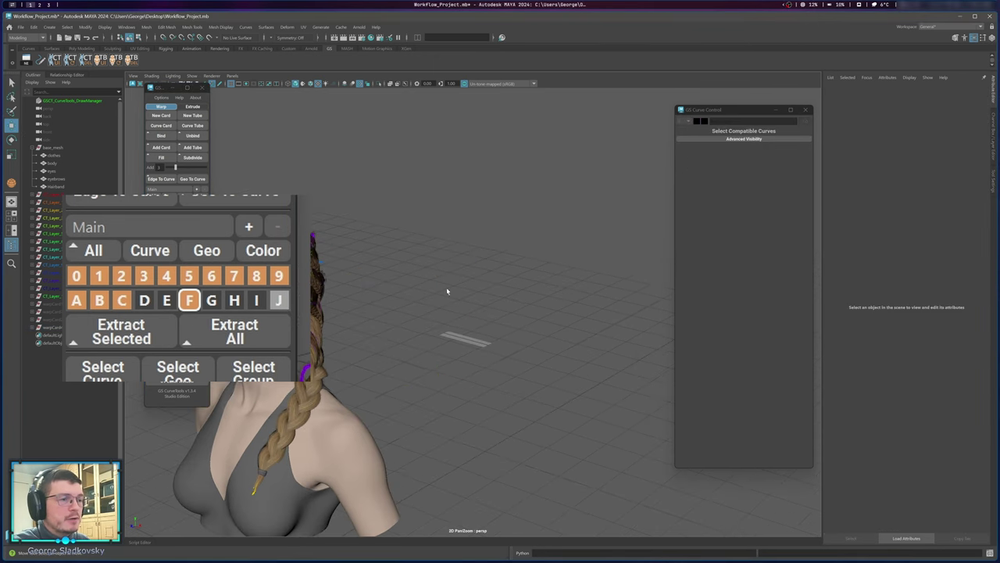
pyautogui.press('f')
pyautogui.moveTo(447, 290); pyautogui.dragTo(501, 344)
pyautogui.click(441, 249)
pyautogui.moveTo(442, 249); pyautogui.dragTo(466, 336)
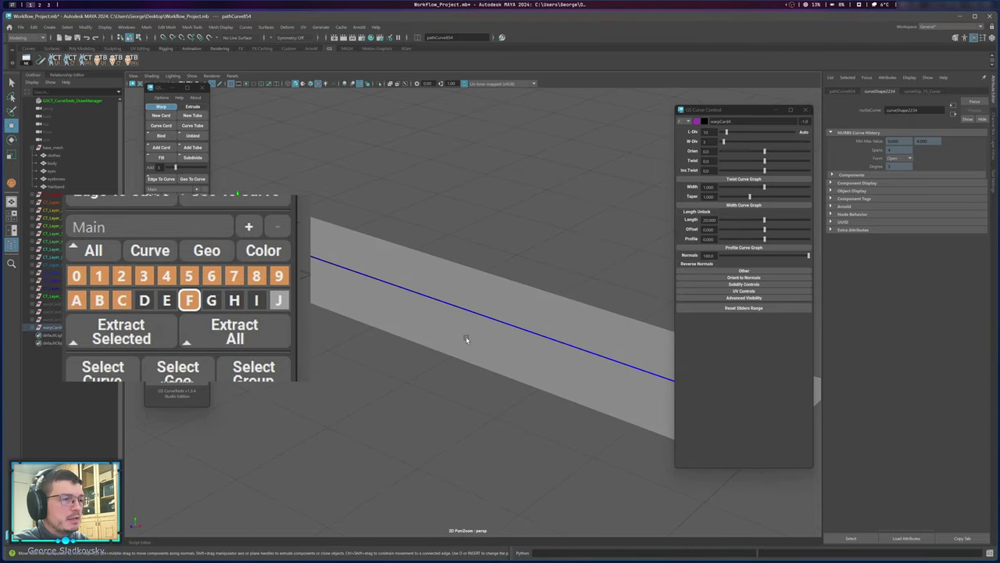
# Delete the new card's whole group from layer F and return to the character's head.
pyautogui.press('Up')
pyautogui.press('Up')
pyautogui.press('Delete')
pyautogui.press('f')
pyautogui.scroll(10, 440, 305)
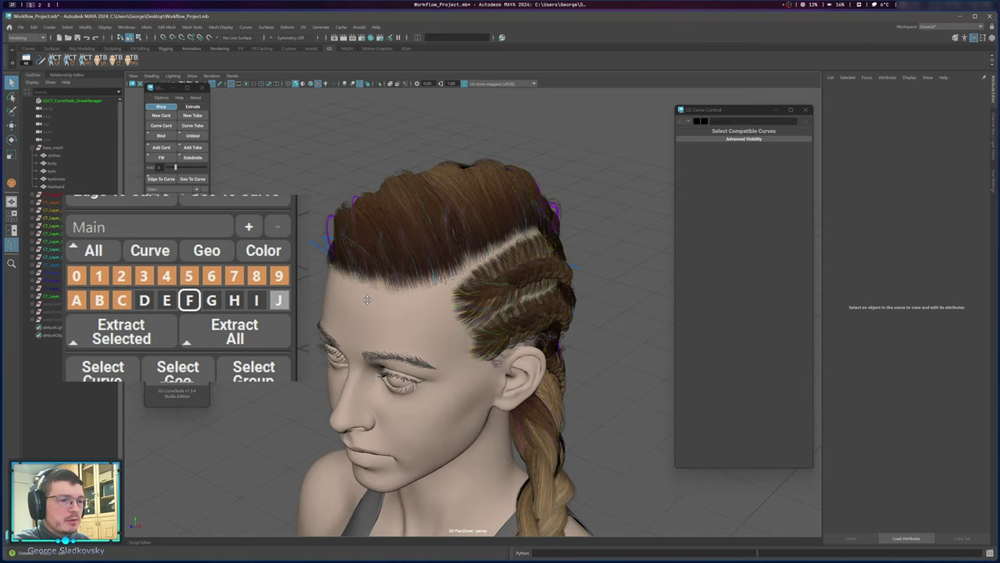
# Make layer A the active layer and hide layer 0 with the braids on the side of the head.
pyautogui.keyDown('alt'); pyautogui.moveTo(368, 299); pyautogui.dragTo(360, 320); pyautogui.keyUp('alt')
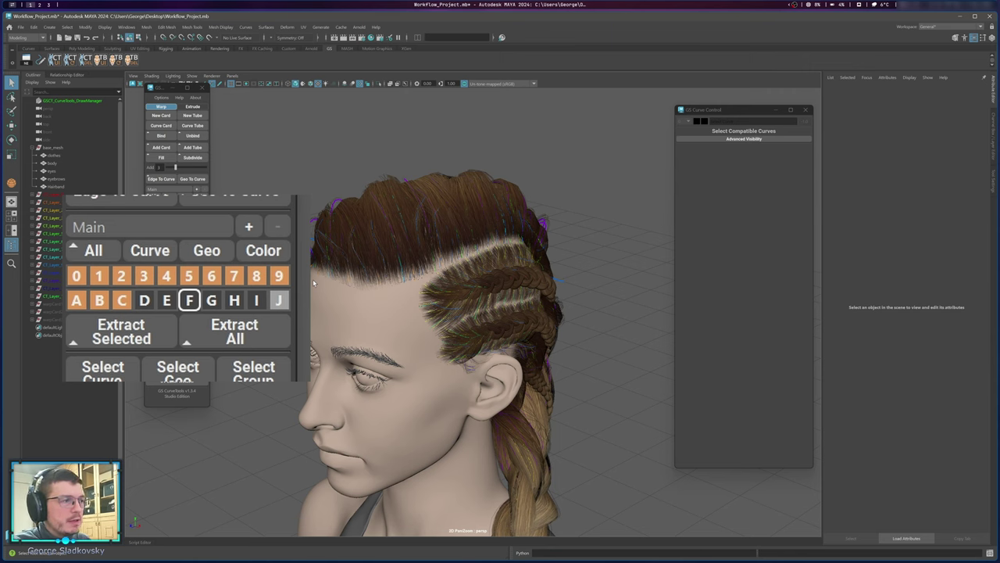
pyautogui.moveTo(311, 179); pyautogui.dragTo(555, 357)
pyautogui.click(605, 273)
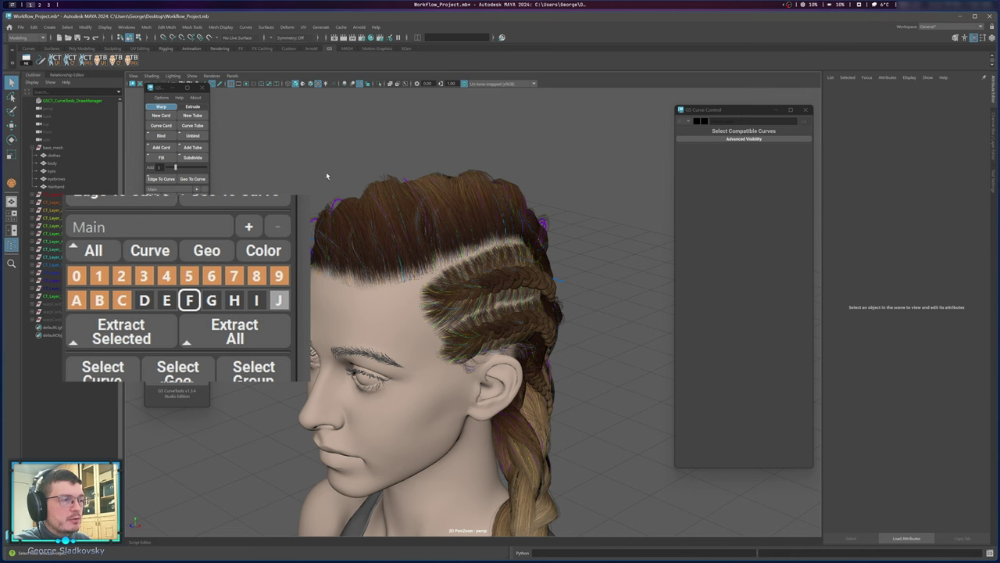
pyautogui.keyDown('alt'); pyautogui.moveTo(326, 176); pyautogui.dragTo(225, 184); pyautogui.keyUp('alt')
pyautogui.click(72, 300)
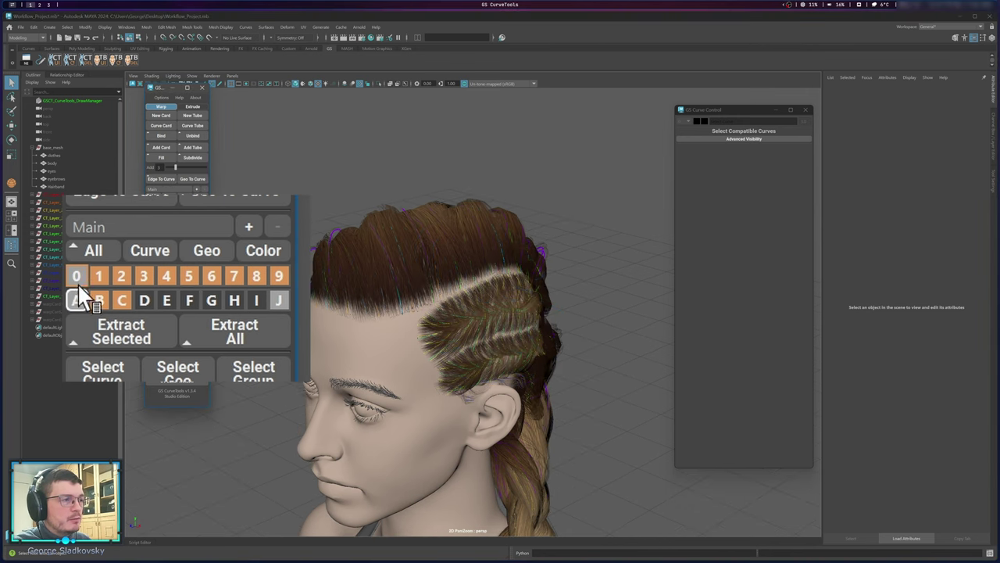
# Hide hair layers 1 through 6 one after another.
pyautogui.click(101, 276)
pyautogui.click(121, 276)
pyautogui.click(144, 277)
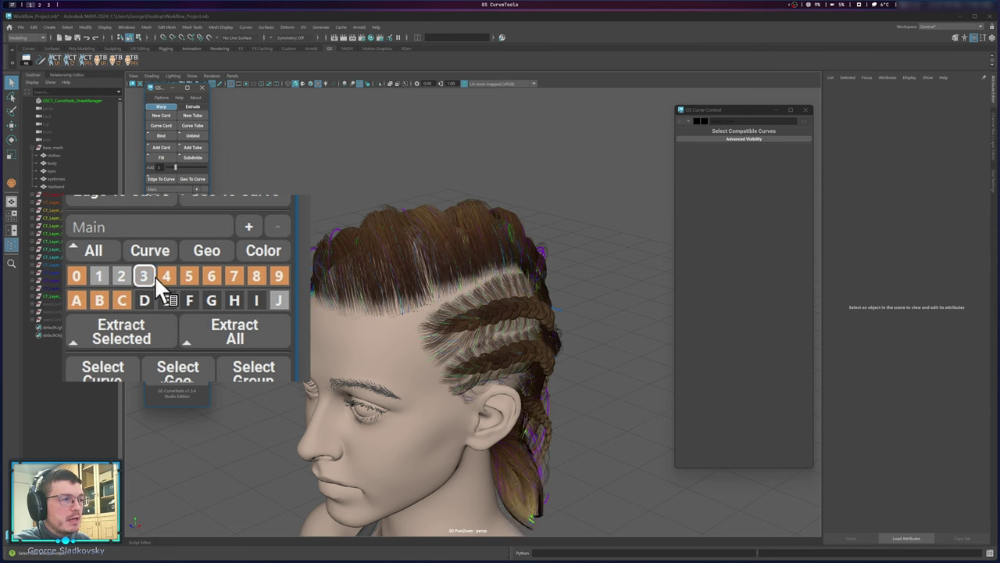
pyautogui.click(168, 277)
pyautogui.click(189, 277)
pyautogui.click(218, 277)
# Show the hidden layers again, working back from layer 6 to layer 1.
pyautogui.click(191, 276)
pyautogui.click(209, 278)
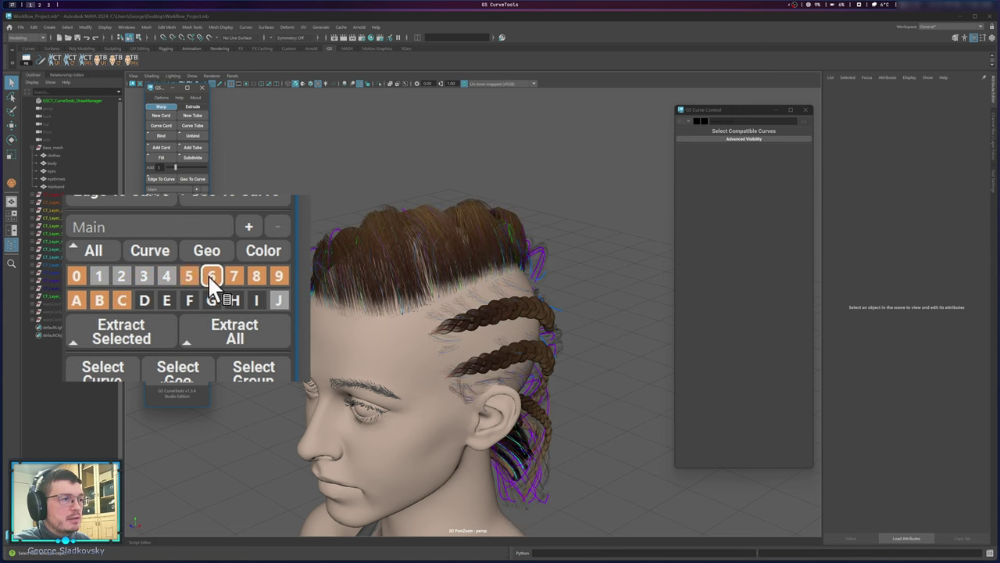
pyautogui.click(167, 277)
pyautogui.click(145, 276)
pyautogui.moveTo(120, 275); pyautogui.dragTo(98, 274)
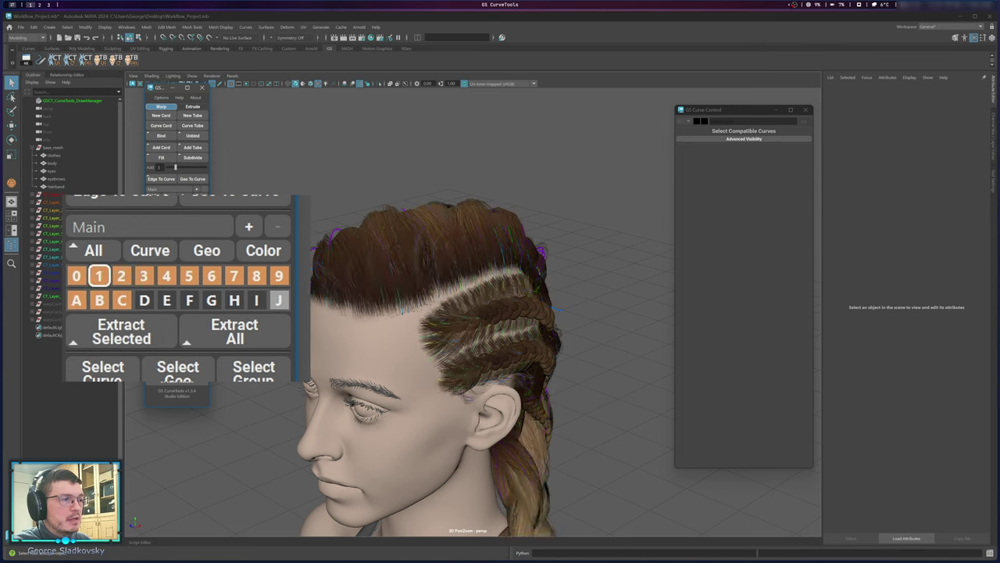
# Isolate each layer from 0 to 9 in turn to examine its hair cards, then show all layers again.
pyautogui.keyDown('ctrl'); pyautogui.keyDown('shift'); pyautogui.click(76, 275); pyautogui.keyUp('shift'); pyautogui.keyUp('ctrl')
pyautogui.keyDown('ctrl'); pyautogui.keyDown('shift'); pyautogui.click(99, 276); pyautogui.keyUp('shift'); pyautogui.keyUp('ctrl')
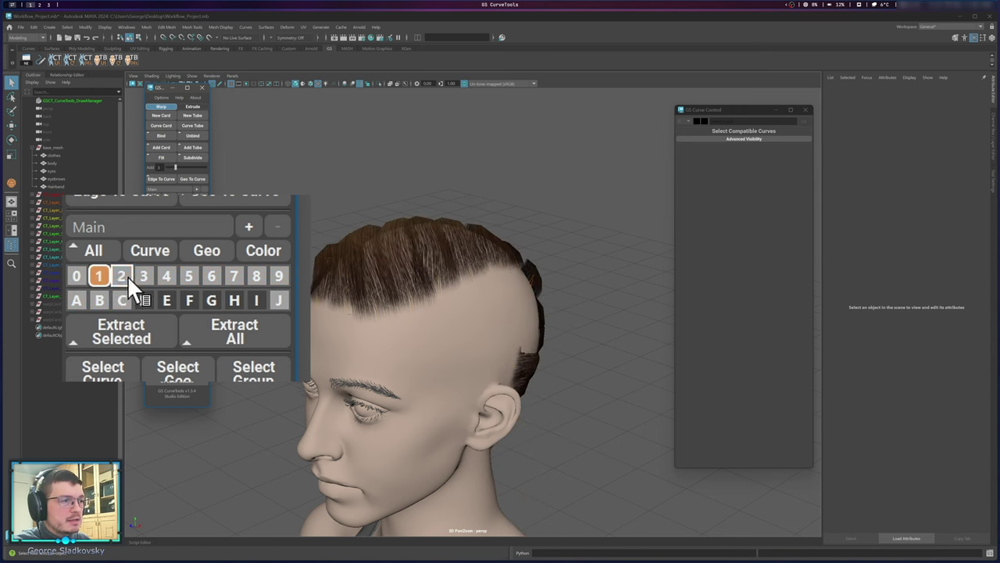
pyautogui.keyDown('shift'); pyautogui.click(123, 277); pyautogui.keyUp('shift')
pyautogui.keyDown('shift'); pyautogui.click(145, 275); pyautogui.keyUp('shift')
pyautogui.keyDown('shift'); pyautogui.click(166, 275); pyautogui.keyUp('shift')
pyautogui.keyDown('shift'); pyautogui.click(189, 274); pyautogui.keyUp('shift')
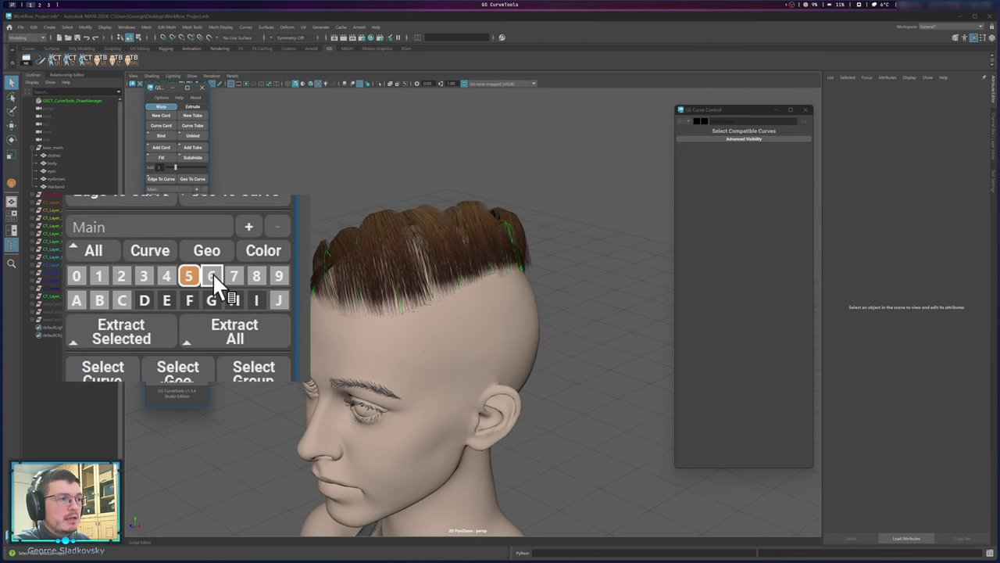
pyautogui.keyDown('shift'); pyautogui.click(213, 276); pyautogui.keyUp('shift')
pyautogui.keyDown('shift'); pyautogui.click(233, 275); pyautogui.keyUp('shift')
pyautogui.keyDown('shift'); pyautogui.click(257, 276); pyautogui.keyUp('shift')
pyautogui.keyDown('shift'); pyautogui.click(277, 277); pyautogui.keyUp('shift')
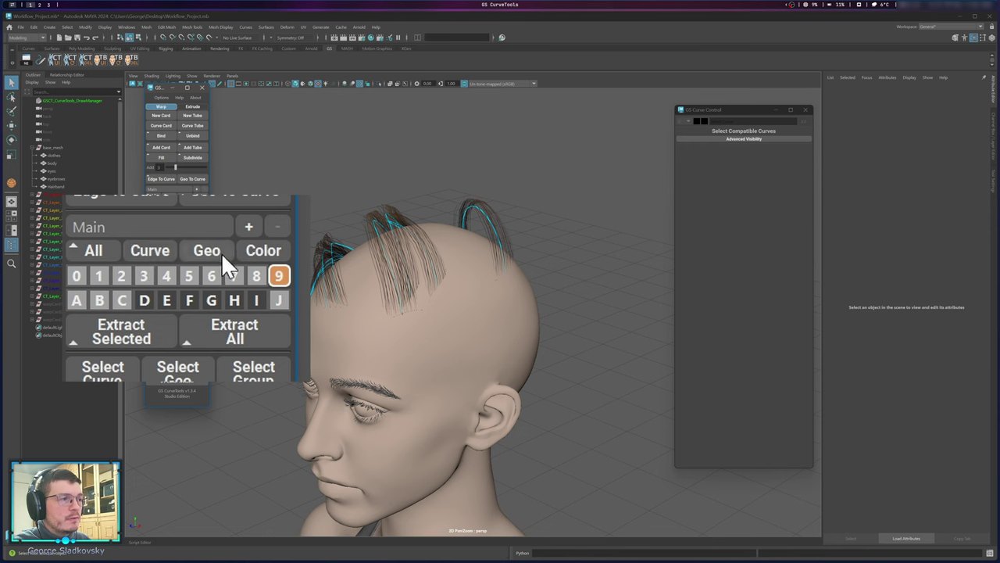
pyautogui.click(92, 250)
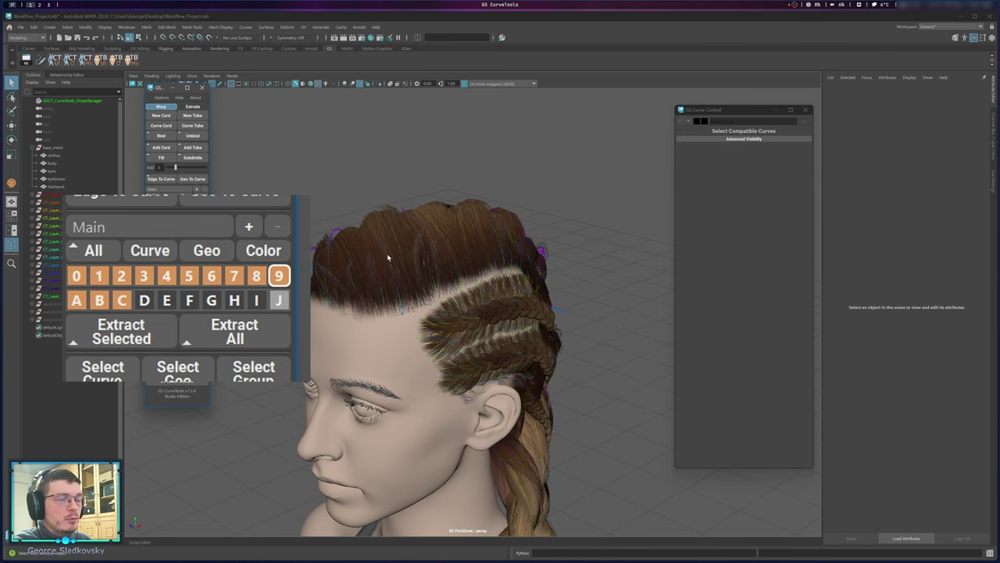
# Display only the curves of all layers, then only their geometry, viewing the hair from several sides.
pyautogui.click(139, 246)
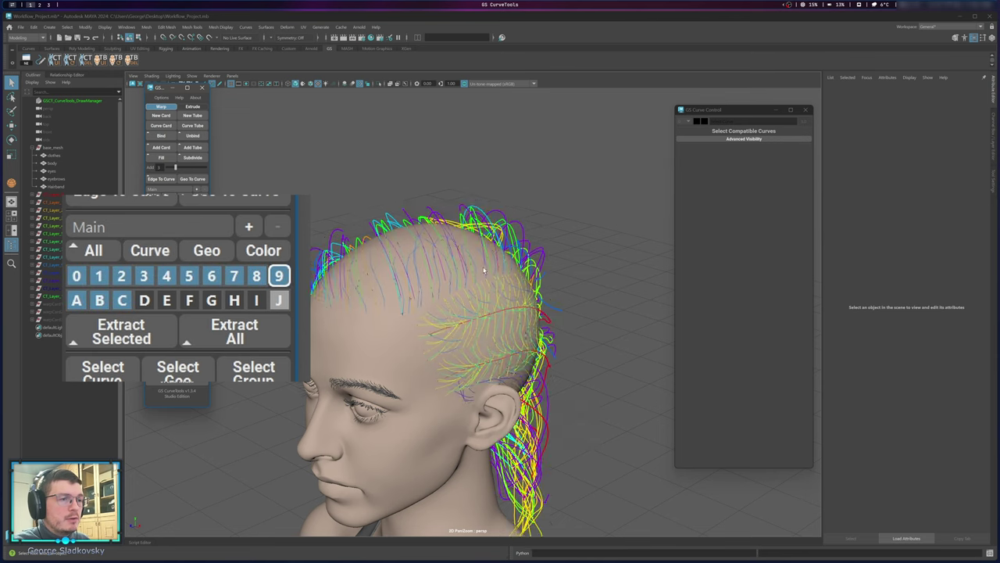
pyautogui.keyDown('alt'); pyautogui.moveTo(516, 262); pyautogui.dragTo(446, 243); pyautogui.keyUp('alt')
pyautogui.click(195, 247)
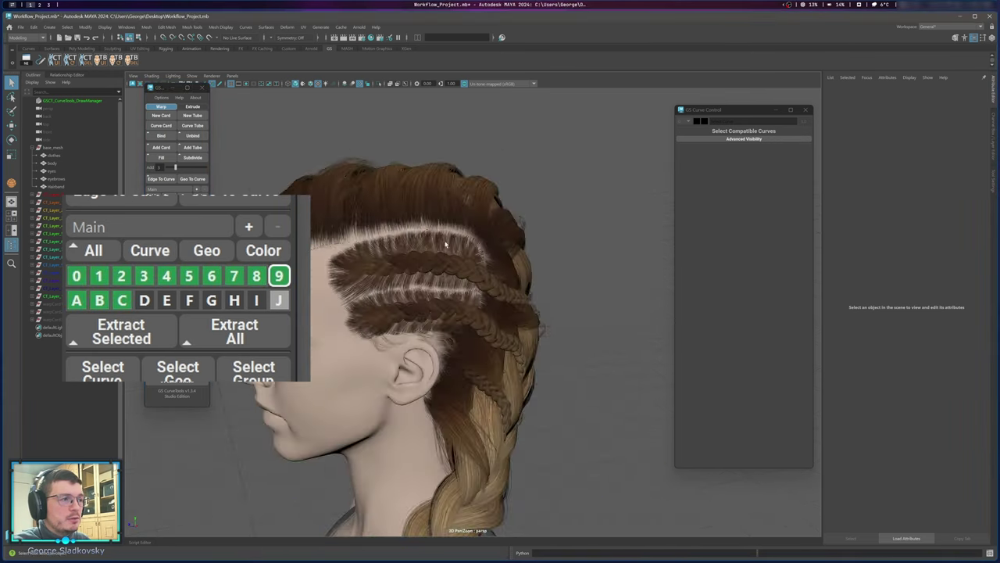
pyautogui.keyDown('alt'); pyautogui.moveTo(367, 240); pyautogui.dragTo(430, 225); pyautogui.keyUp('alt')
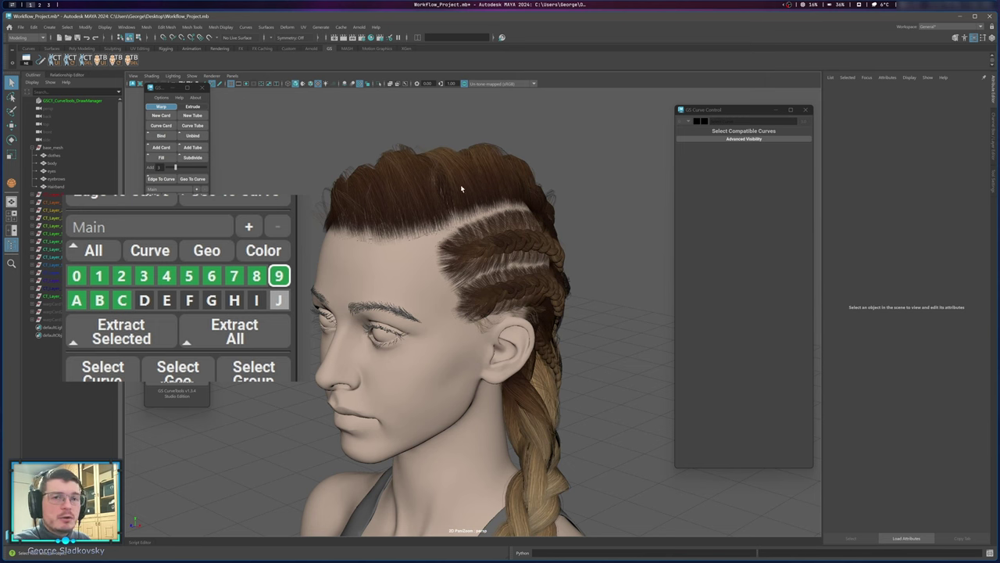
pyautogui.keyDown('alt'); pyautogui.moveTo(462, 187); pyautogui.dragTo(454, 222, button='middle'); pyautogui.keyUp('alt')
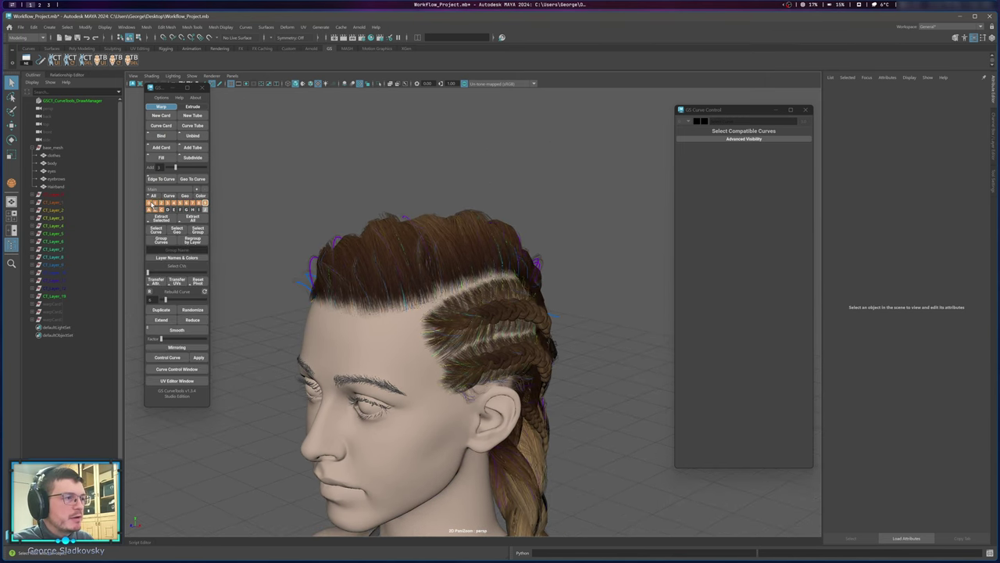
# Additively select the contents of layers 0 through 9 and A through C, then clear the selection.
pyautogui.moveTo(151, 203)
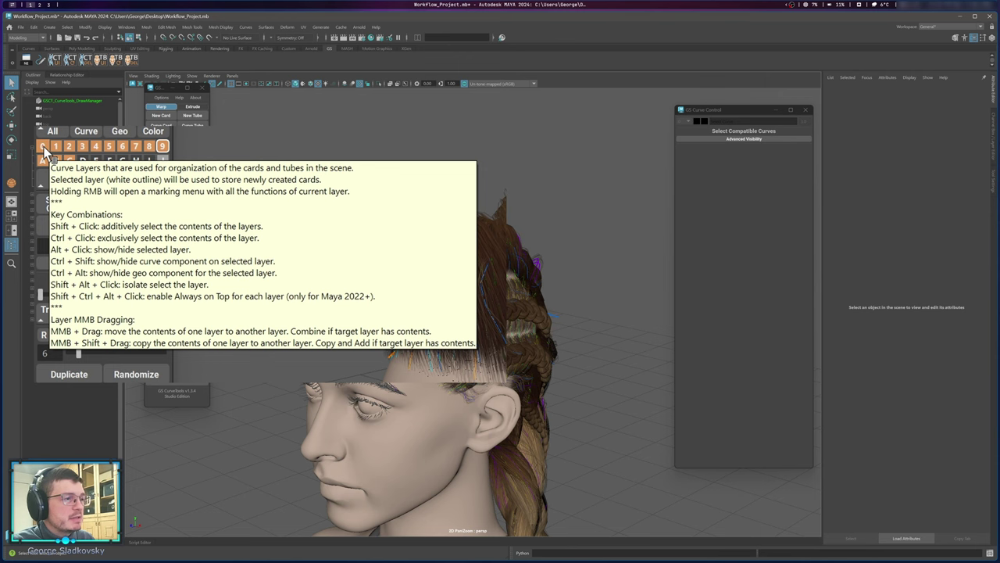
pyautogui.click(152, 203)
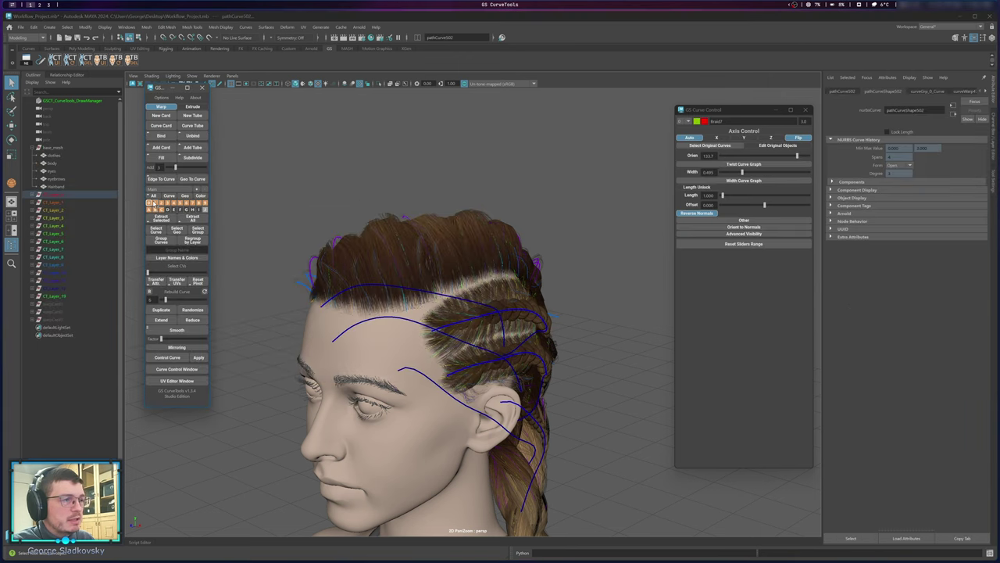
pyautogui.keyDown('shift'); pyautogui.click(155, 203); pyautogui.keyUp('shift')
pyautogui.keyDown('shift'); pyautogui.click(167, 203); pyautogui.keyUp('shift')
pyautogui.keyDown('shift'); pyautogui.click(161, 203); pyautogui.keyUp('shift')
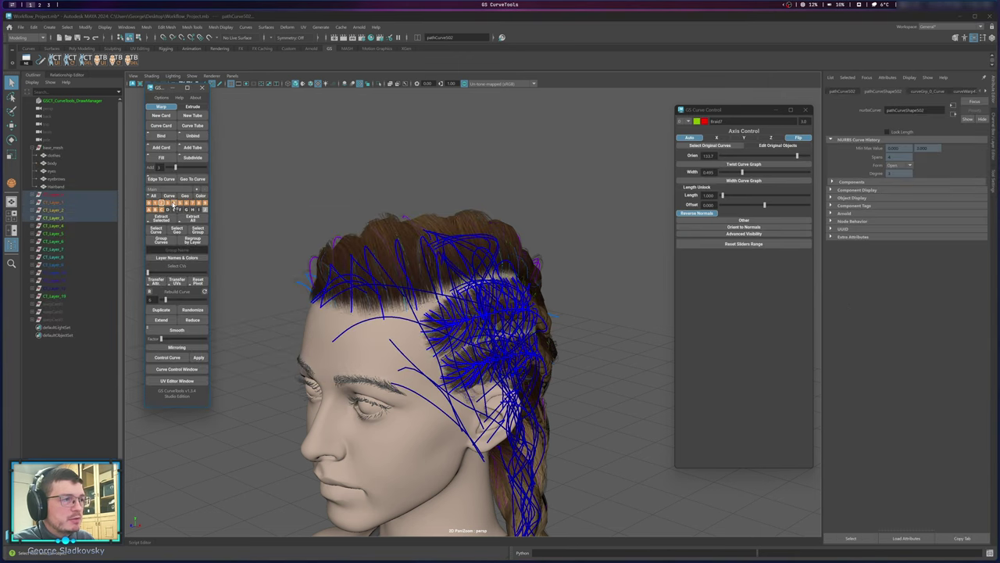
pyautogui.keyDown('shift'); pyautogui.click(174, 203); pyautogui.keyUp('shift')
pyautogui.keyDown('shift'); pyautogui.click(180, 203); pyautogui.keyUp('shift')
pyautogui.keyDown('shift'); pyautogui.click(186, 204); pyautogui.keyUp('shift')
pyautogui.keyDown('shift'); pyautogui.click(192, 203); pyautogui.keyUp('shift')
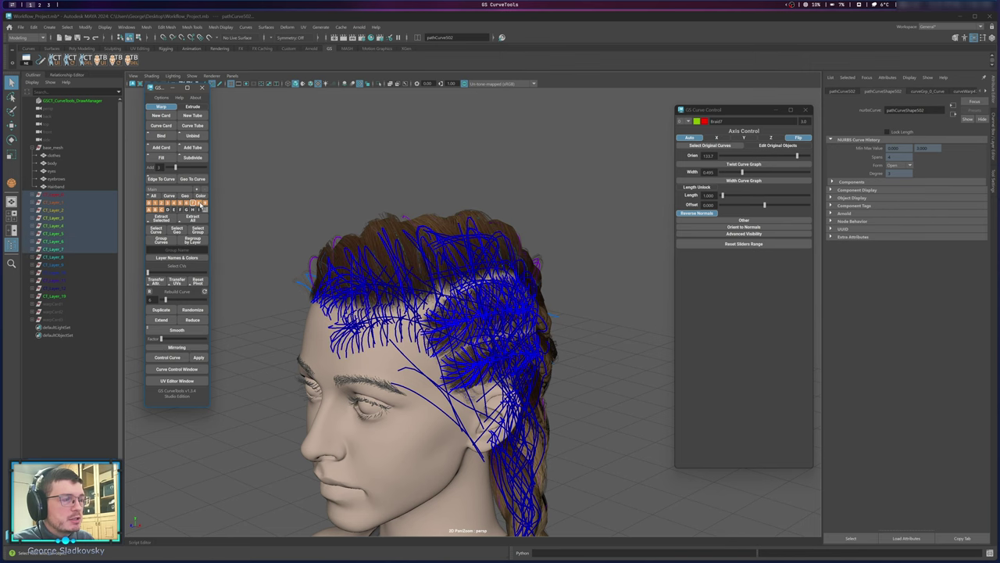
pyautogui.keyDown('shift'); pyautogui.click(199, 203); pyautogui.keyUp('shift')
pyautogui.keyDown('shift'); pyautogui.click(204, 203); pyautogui.keyUp('shift')
pyautogui.keyDown('shift'); pyautogui.click(149, 209); pyautogui.keyUp('shift')
pyautogui.keyDown('shift'); pyautogui.click(155, 209); pyautogui.keyUp('shift')
pyautogui.keyDown('shift'); pyautogui.click(161, 209); pyautogui.keyUp('shift')
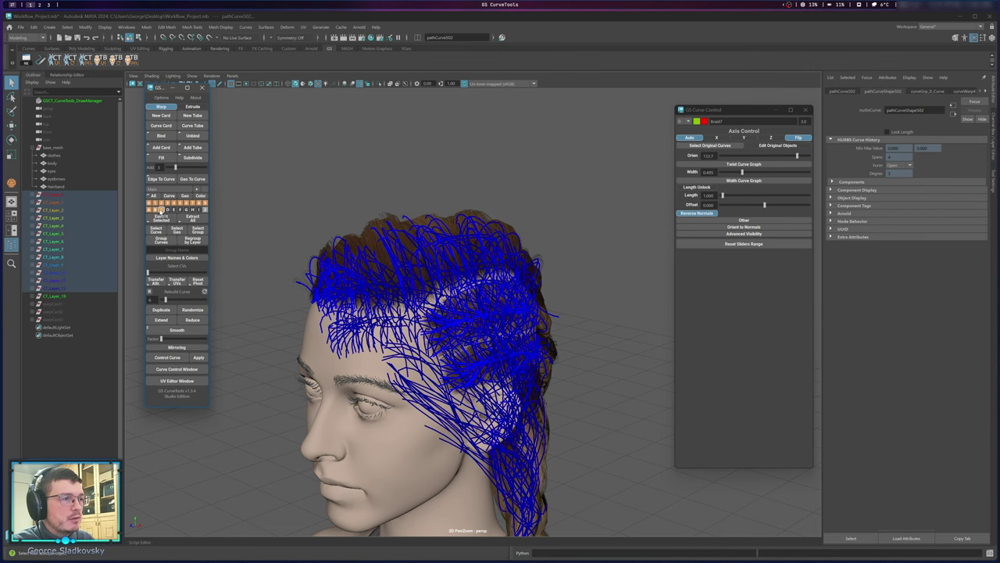
pyautogui.keyDown('alt'); pyautogui.moveTo(422, 226); pyautogui.dragTo(472, 227); pyautogui.keyUp('alt')
pyautogui.click(247, 199)
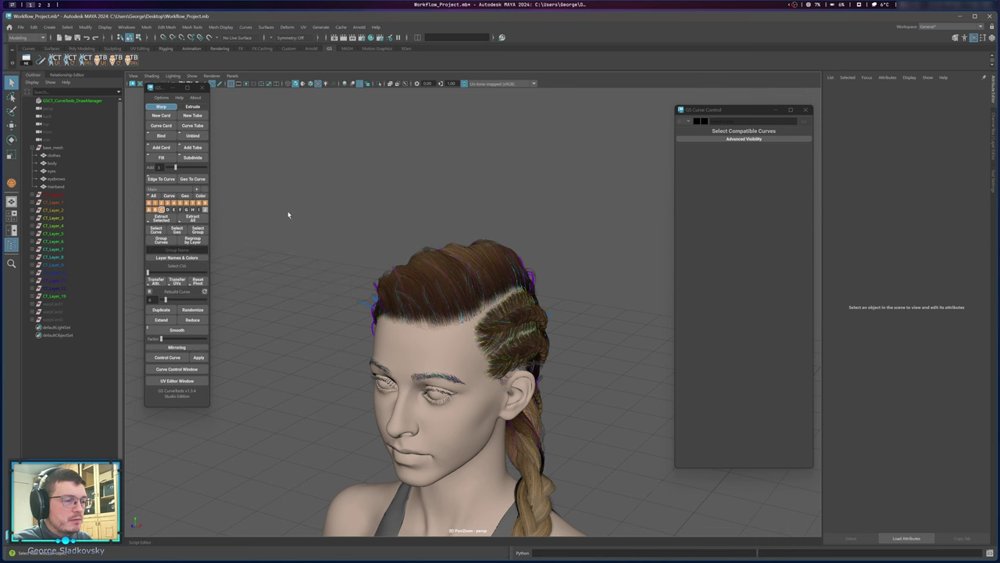
# Select the contents of individual layers exclusively, from layer 1 up to 9, then C, B, A and 0, and clear the selection.
pyautogui.click(166, 204)
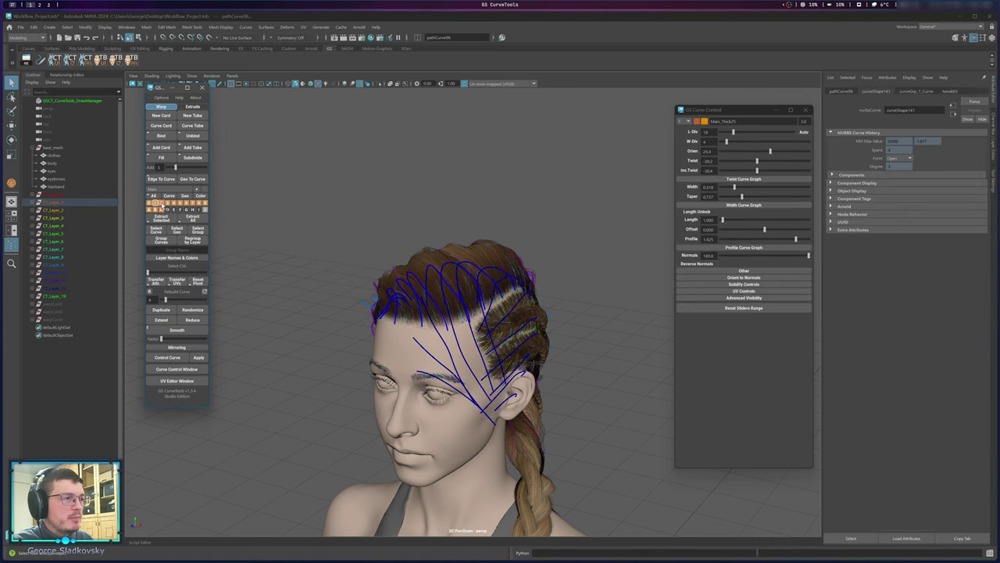
pyautogui.click(167, 203)
pyautogui.click(179, 203)
pyautogui.click(189, 203)
pyautogui.click(199, 203)
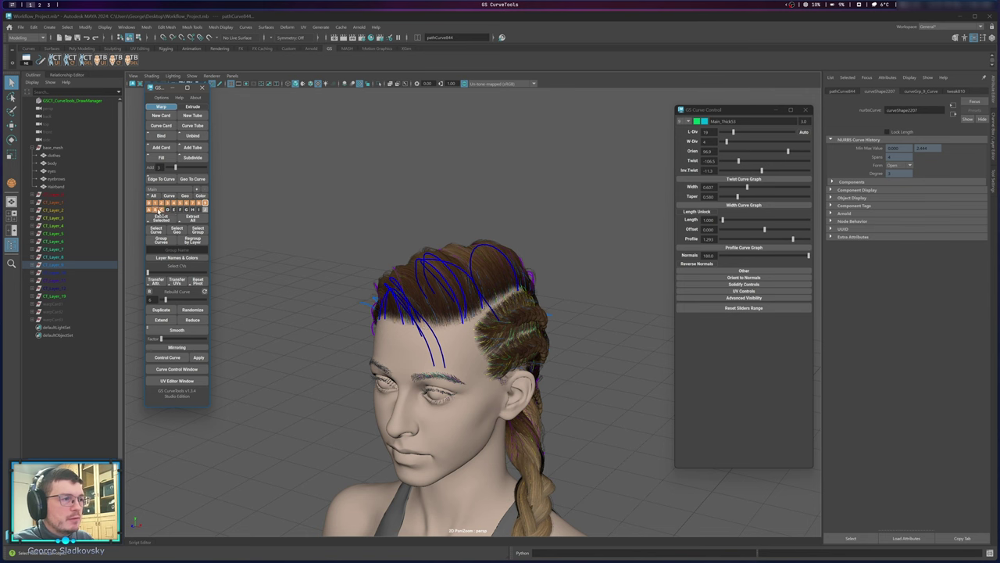
pyautogui.click(161, 210)
pyautogui.click(155, 209)
pyautogui.click(149, 209)
pyautogui.click(150, 204)
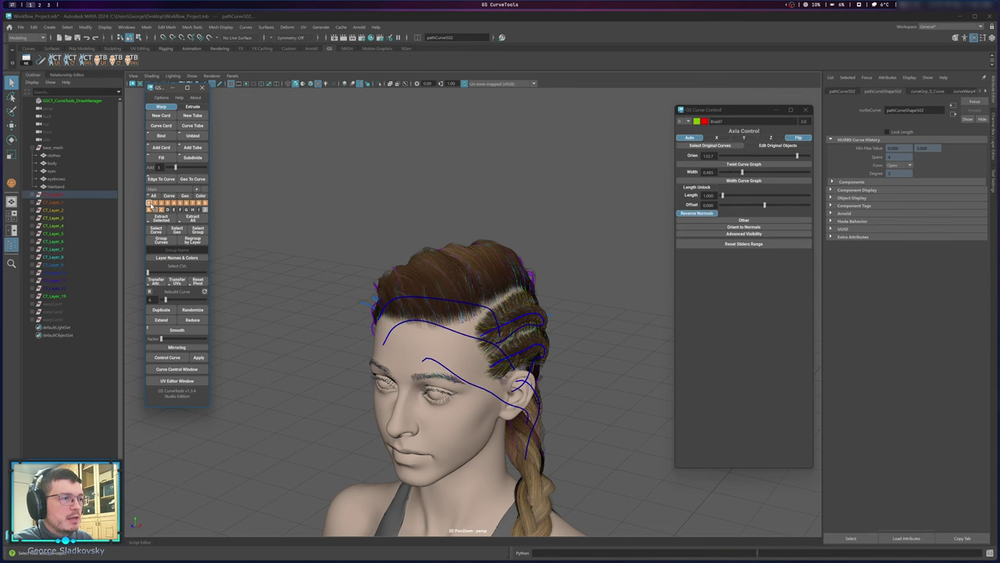
pyautogui.click(292, 203)
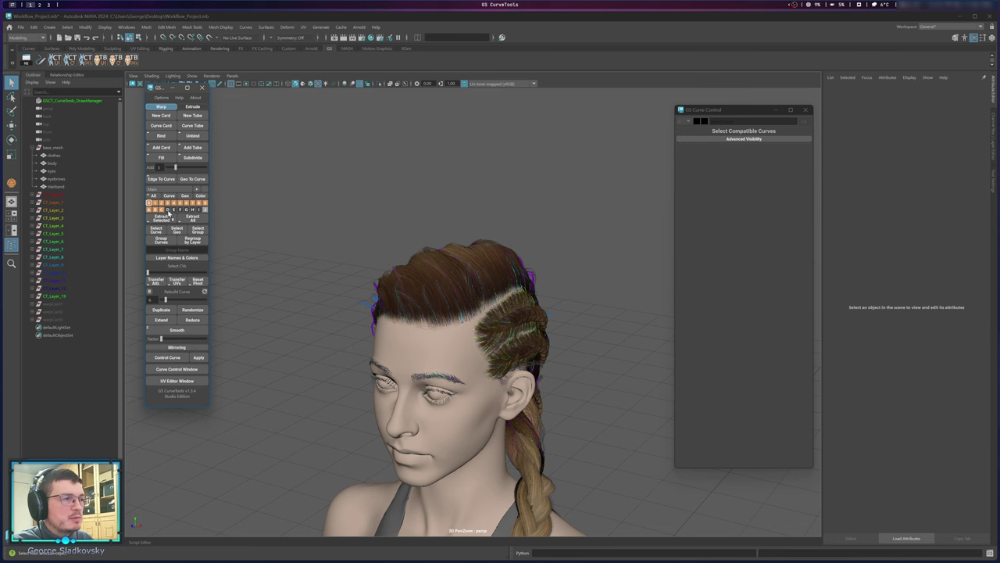
# Copy the contents of layer C to the empty layer E and move the copied cards above the head.
pyautogui.click(172, 211)
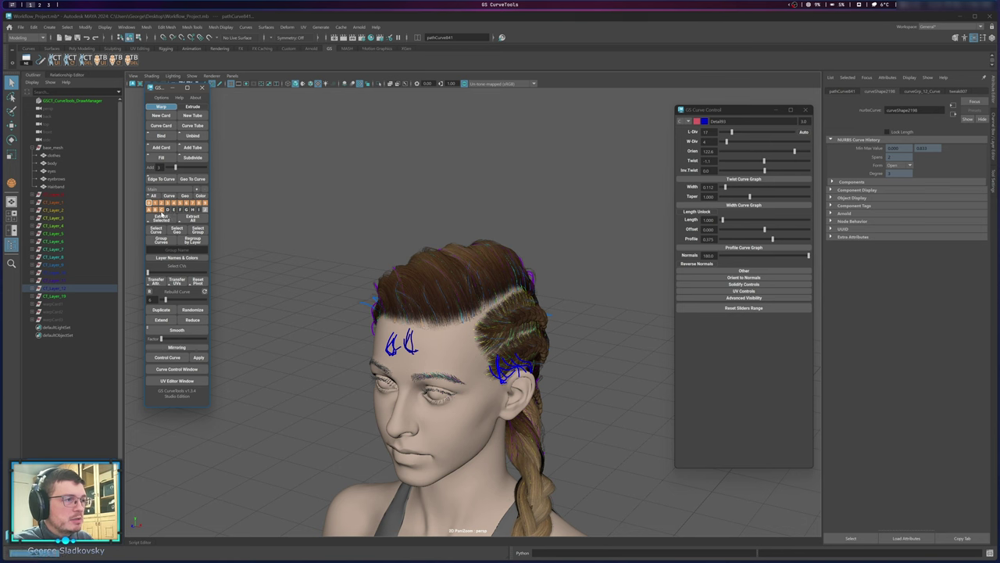
pyautogui.click(179, 209)
pyautogui.keyDown('alt'); pyautogui.moveTo(435, 255); pyautogui.dragTo(226, 212, button='right'); pyautogui.keyUp('alt')
pyautogui.keyDown('alt'); pyautogui.moveTo(344, 211); pyautogui.dragTo(483, 198); pyautogui.keyUp('alt')
pyautogui.press('w')
pyautogui.moveTo(483, 197); pyautogui.dragTo(474, 48, button='middle')
pyautogui.click(232, 201)
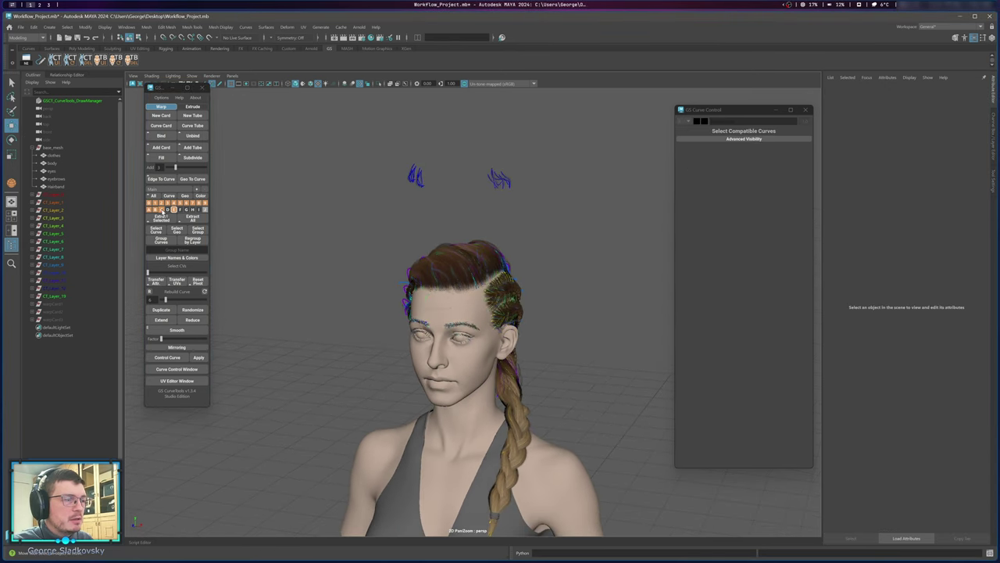
# Try moving layer C's original cards above the head, then undo the move and remove the copies from layer E.
pyautogui.click(161, 209)
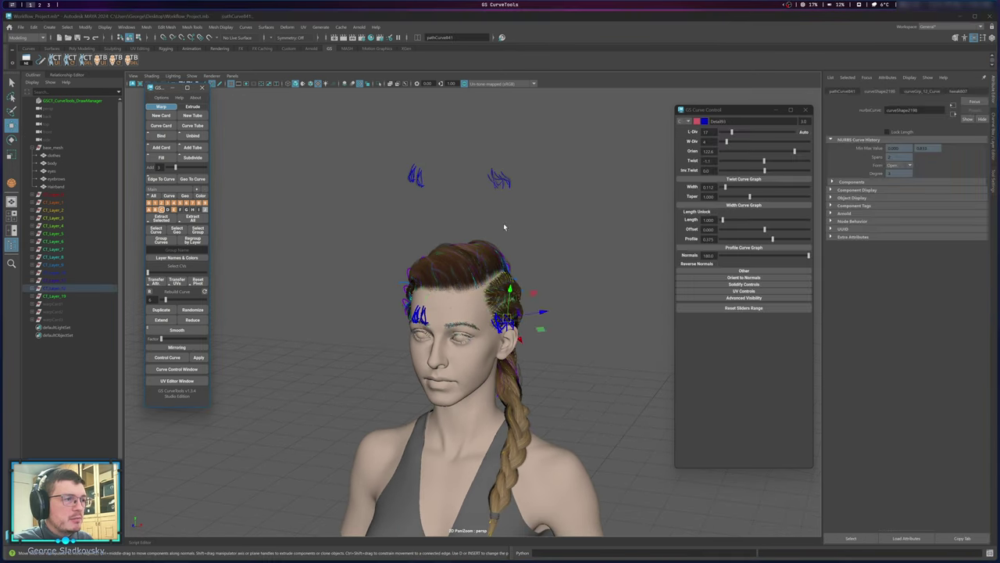
pyautogui.click(562, 194)
pyautogui.moveTo(548, 203)
pyautogui.keyDown('alt'); pyautogui.mouseDown()
pyautogui.moveTo(509, 202)
pyautogui.moveTo(531, 203)
pyautogui.mouseUp(); pyautogui.keyUp('alt')
pyautogui.hotkey('ctrl', 'z')
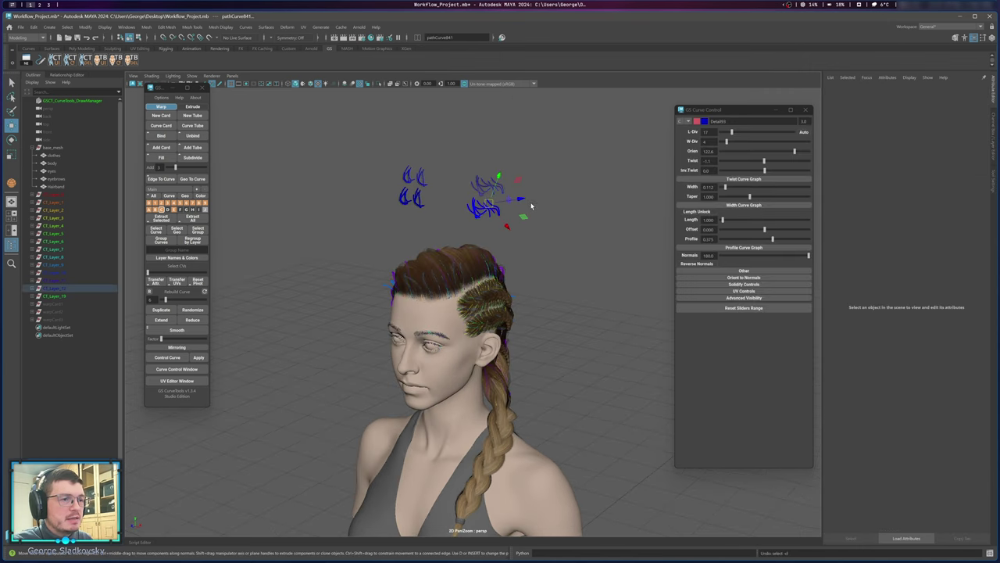
pyautogui.press('Delete')
pyautogui.scroll(2, 443, 202)
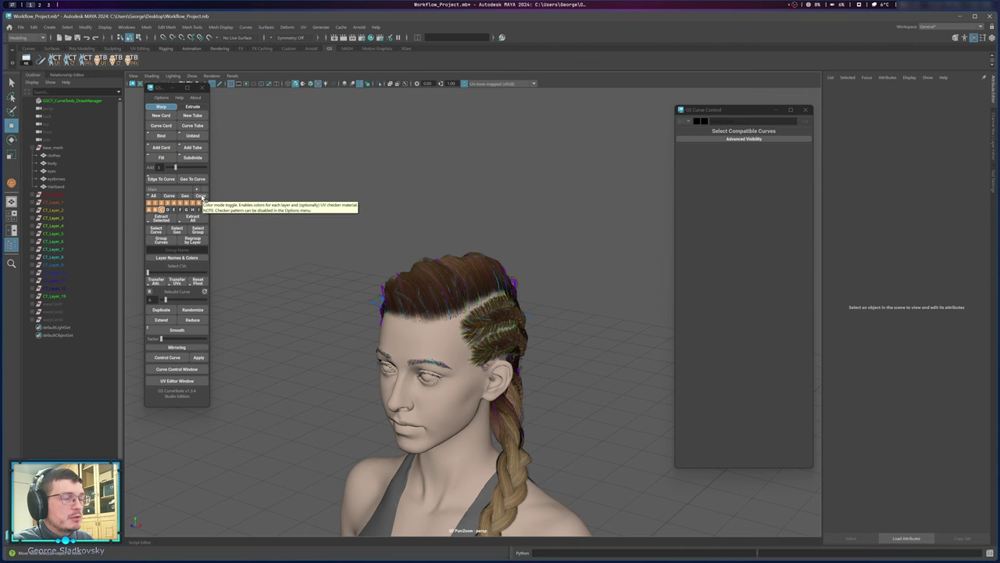
# Turn on the layer color mode, examine the colored cards around the head, then turn the mode off.
pyautogui.keyDown('alt'); pyautogui.moveTo(387, 216); pyautogui.dragTo(383, 122, button='middle'); pyautogui.keyUp('alt')
pyautogui.keyDown('alt'); pyautogui.moveTo(383, 122); pyautogui.dragTo(380, 161, button='right'); pyautogui.keyUp('alt')
pyautogui.keyDown('alt'); pyautogui.moveTo(378, 166); pyautogui.dragTo(366, 223, button='middle'); pyautogui.keyUp('alt')
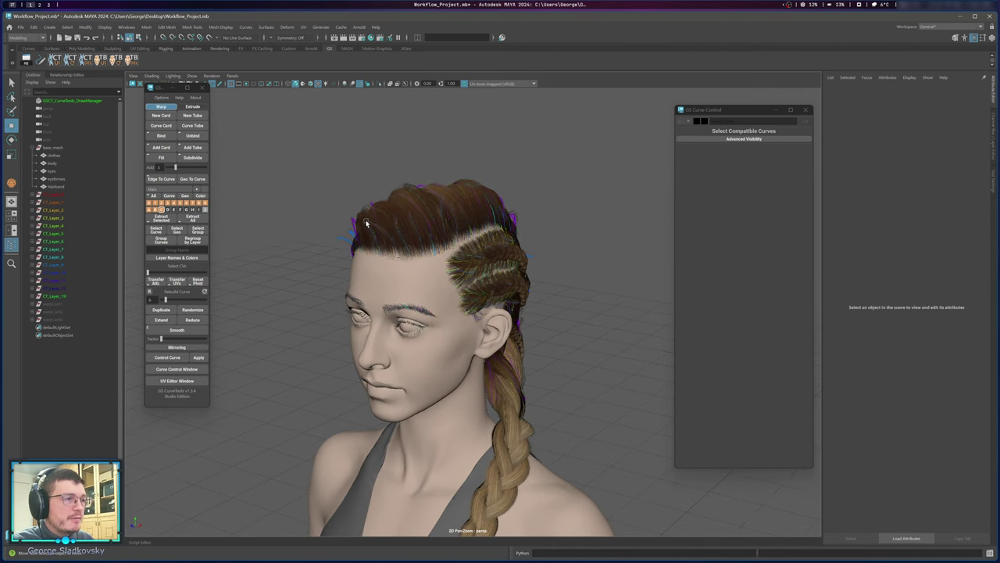
pyautogui.click(201, 196)
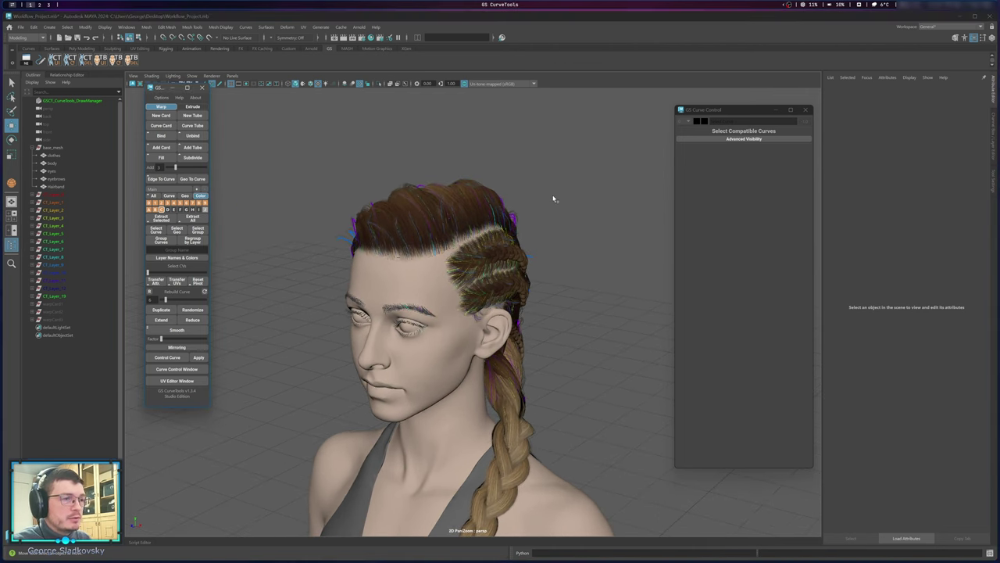
pyautogui.keyDown('alt'); pyautogui.moveTo(461, 234); pyautogui.dragTo(216, 240); pyautogui.keyUp('alt')
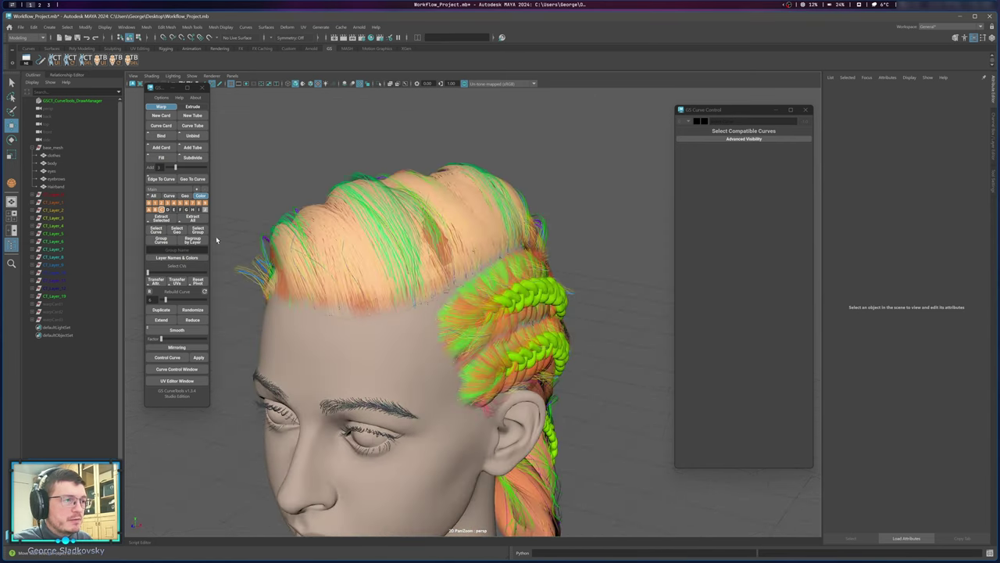
pyautogui.keyDown('alt'); pyautogui.moveTo(392, 222); pyautogui.dragTo(429, 243); pyautogui.keyUp('alt')
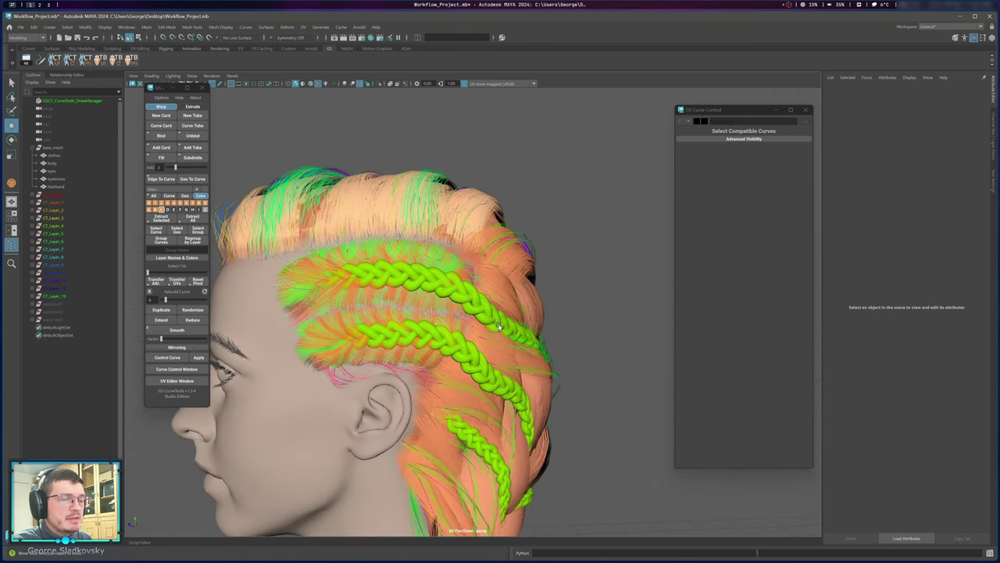
pyautogui.moveTo(499, 328)
pyautogui.keyDown('alt'); pyautogui.mouseDown()
pyautogui.moveTo(446, 330)
pyautogui.moveTo(496, 320)
pyautogui.mouseUp(); pyautogui.keyUp('alt')
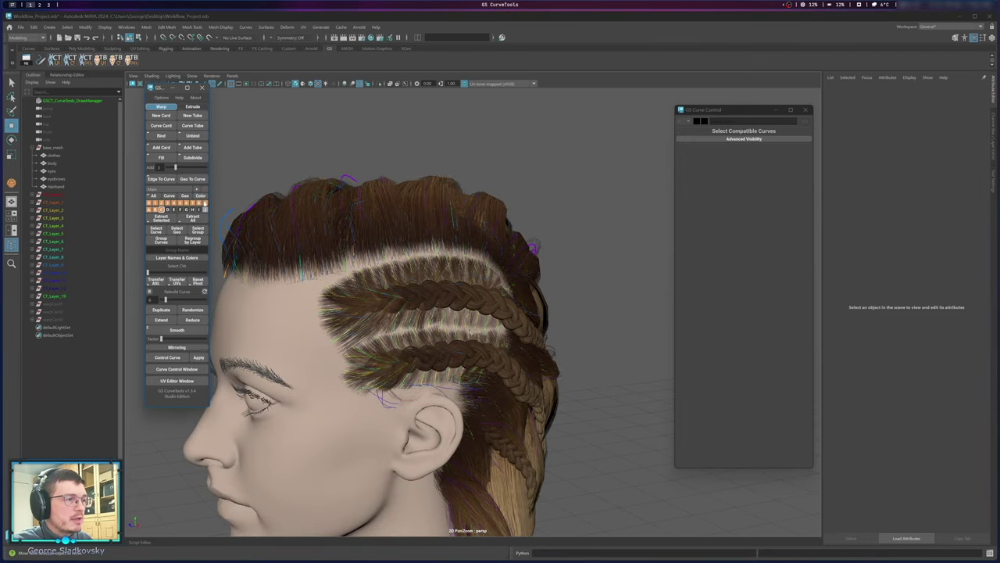
pyautogui.click(202, 196)
# Open the layer names and colors settings beside the head and randomize the color of layer 0.
pyautogui.click(172, 260)
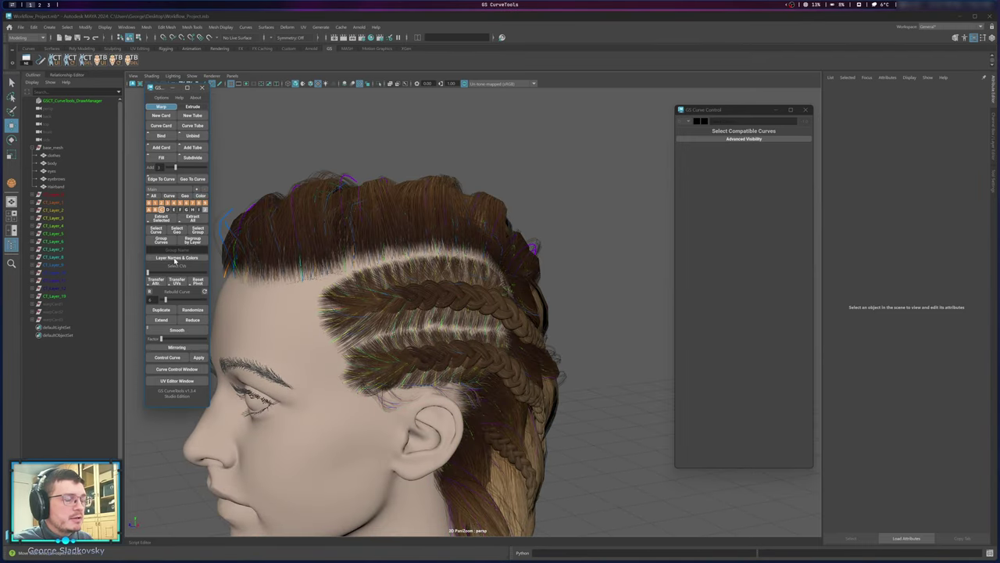
pyautogui.moveTo(133, 90); pyautogui.dragTo(632, 94)
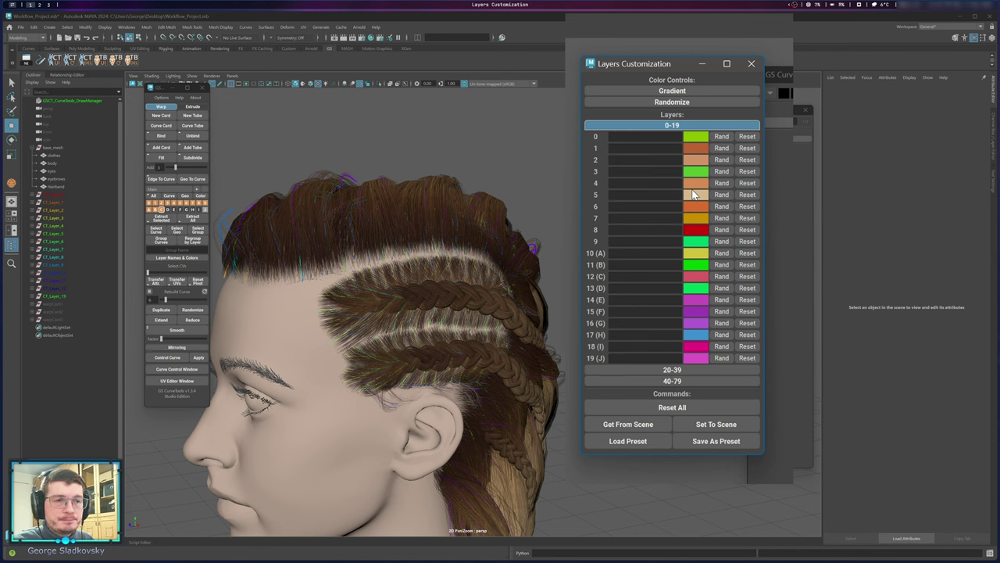
pyautogui.click(721, 136)
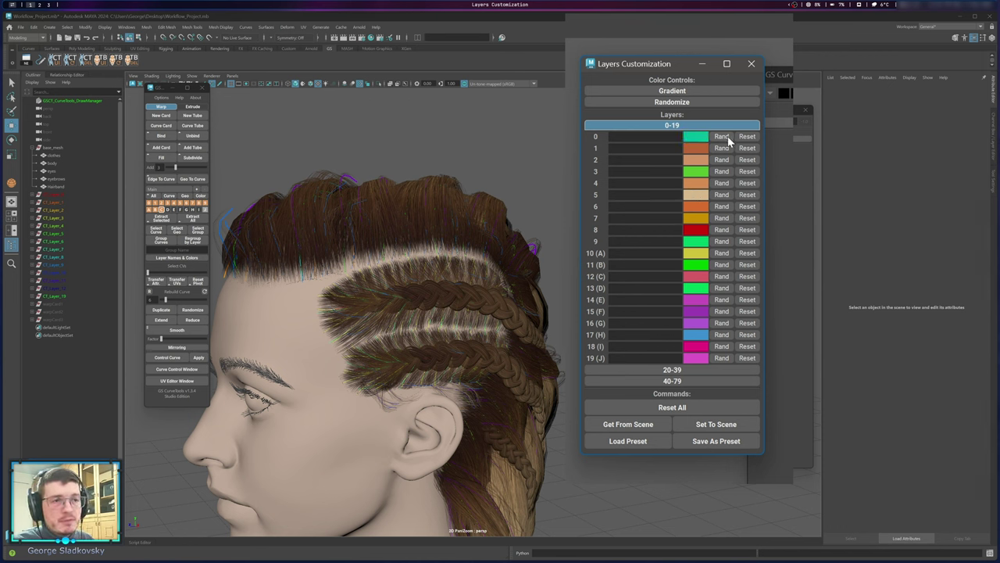
pyautogui.click(695, 136)
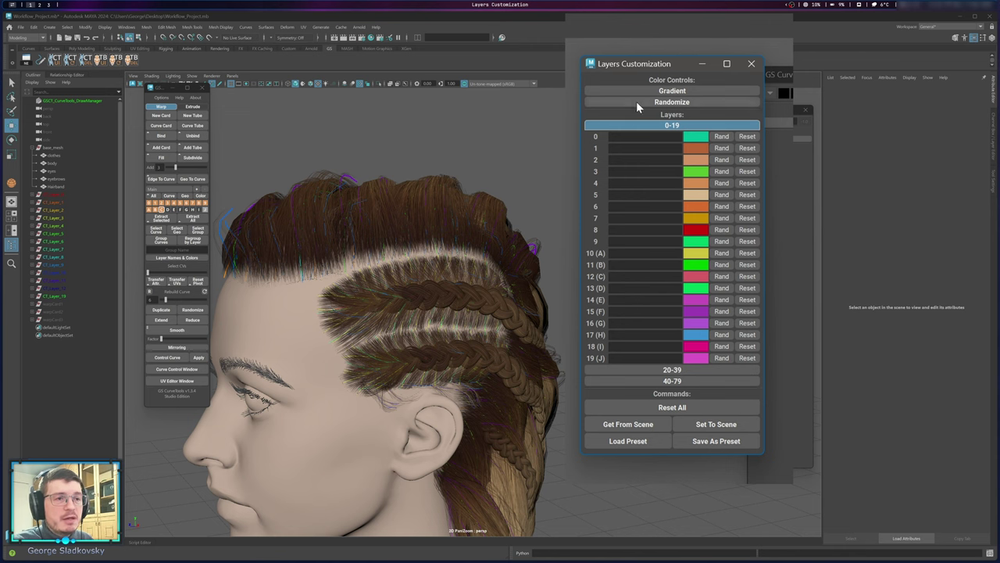
# Generate a 20-row color gradient from red to magenta across the hair layers.
pyautogui.click(665, 91)
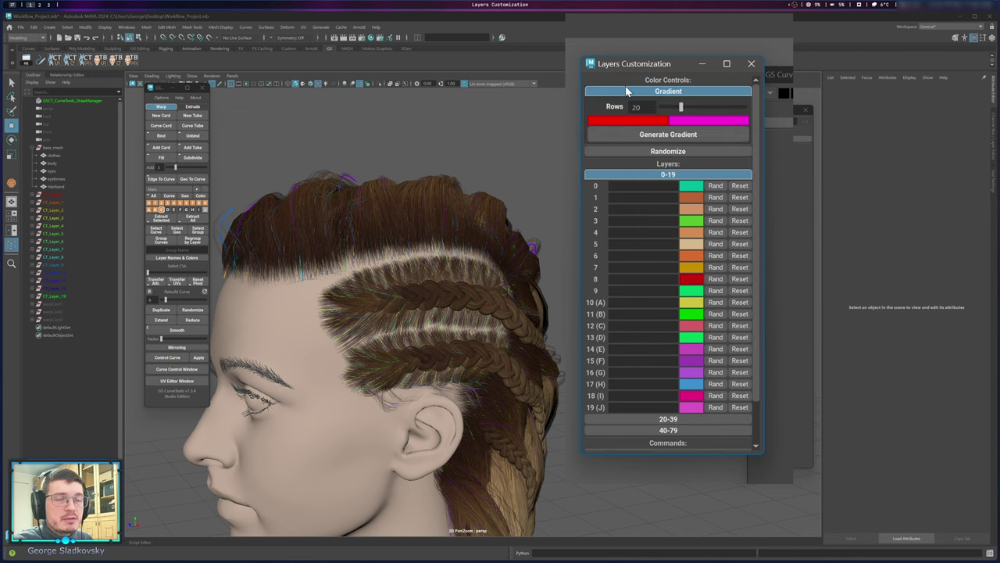
pyautogui.click(677, 92)
pyautogui.click(673, 92)
pyautogui.click(675, 134)
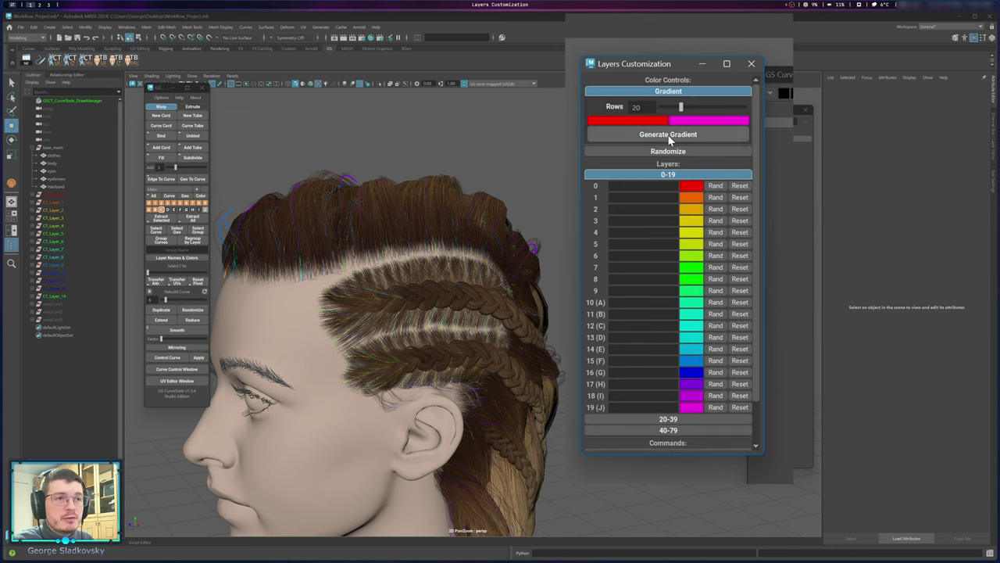
pyautogui.click(678, 93)
# Turn on the layer color mode, apply the gradient colors to the scene, and examine the hair around the head.
pyautogui.keyDown('alt'); pyautogui.moveTo(448, 201); pyautogui.dragTo(445, 234, button='middle'); pyautogui.keyUp('alt')
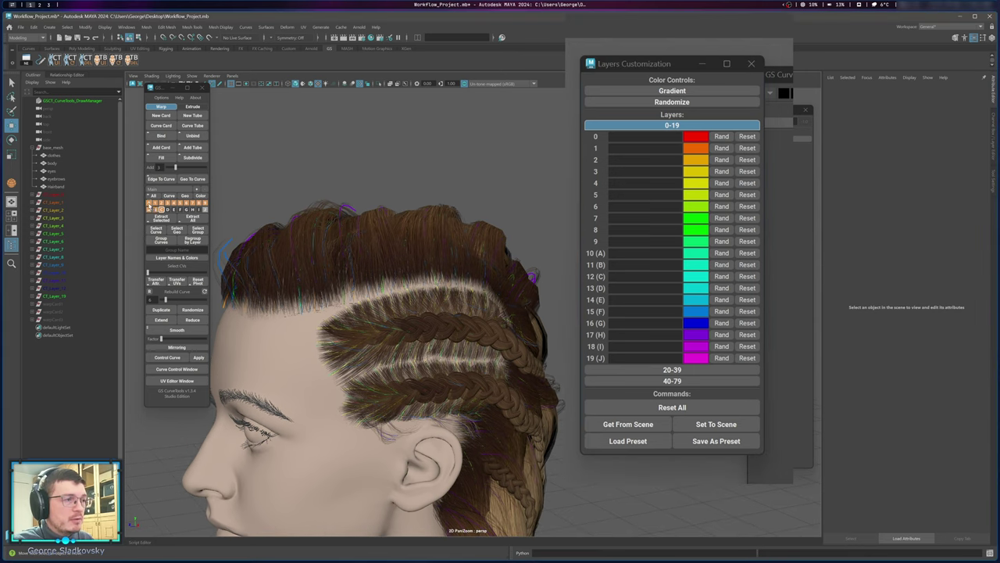
pyautogui.keyDown('alt'); pyautogui.moveTo(408, 176); pyautogui.dragTo(389, 170); pyautogui.keyUp('alt')
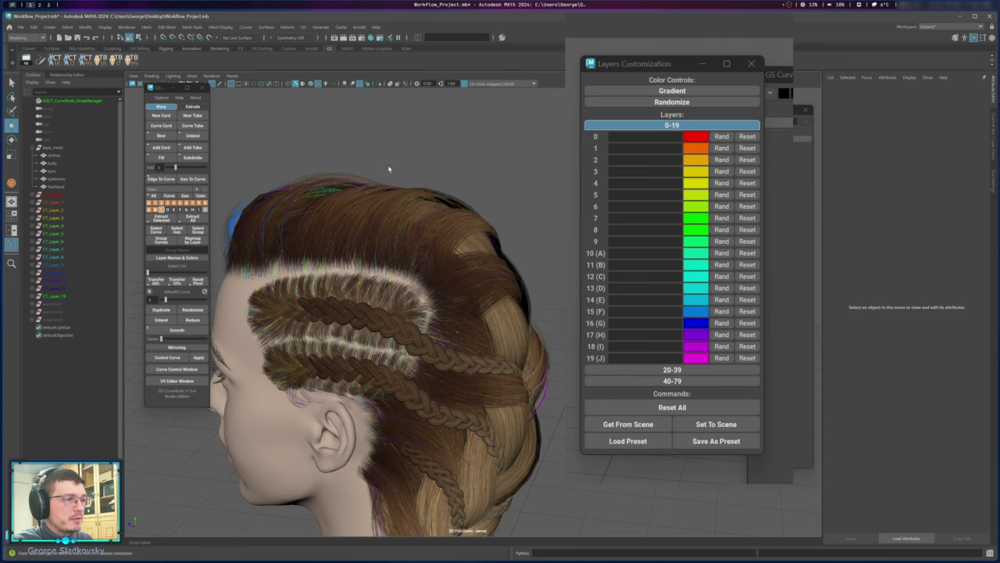
pyautogui.keyDown('alt'); pyautogui.moveTo(388, 169); pyautogui.dragTo(392, 161, button='middle'); pyautogui.keyUp('alt')
pyautogui.click(201, 196)
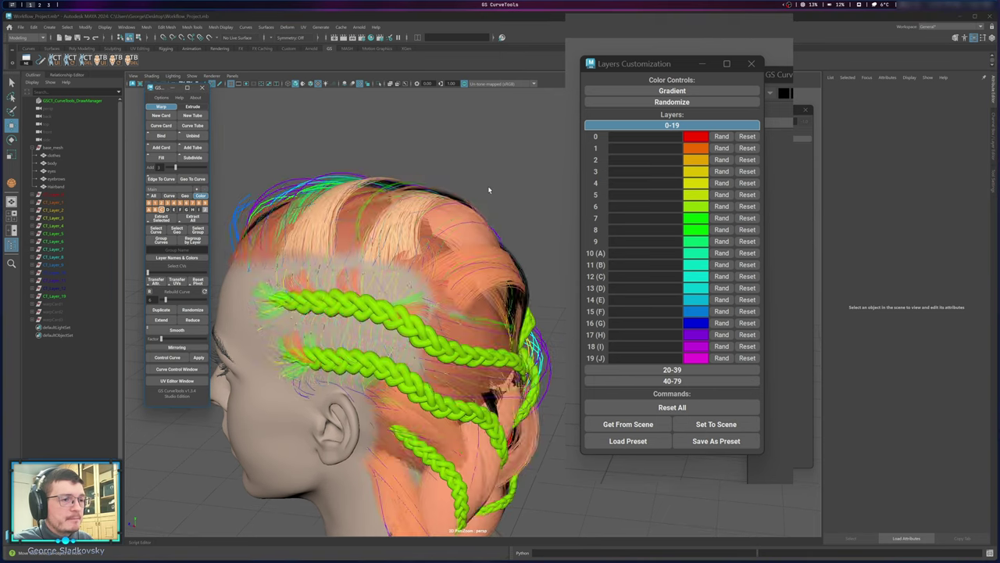
pyautogui.moveTo(484, 193)
pyautogui.keyDown('alt'); pyautogui.mouseDown()
pyautogui.moveTo(391, 190)
pyautogui.moveTo(479, 191)
pyautogui.mouseUp(); pyautogui.keyUp('alt')
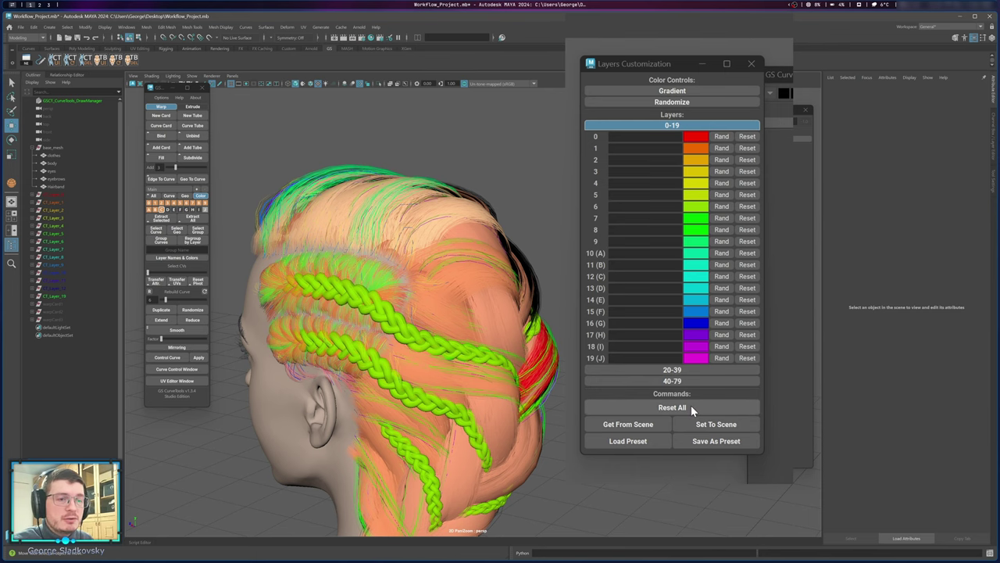
pyautogui.click(716, 425)
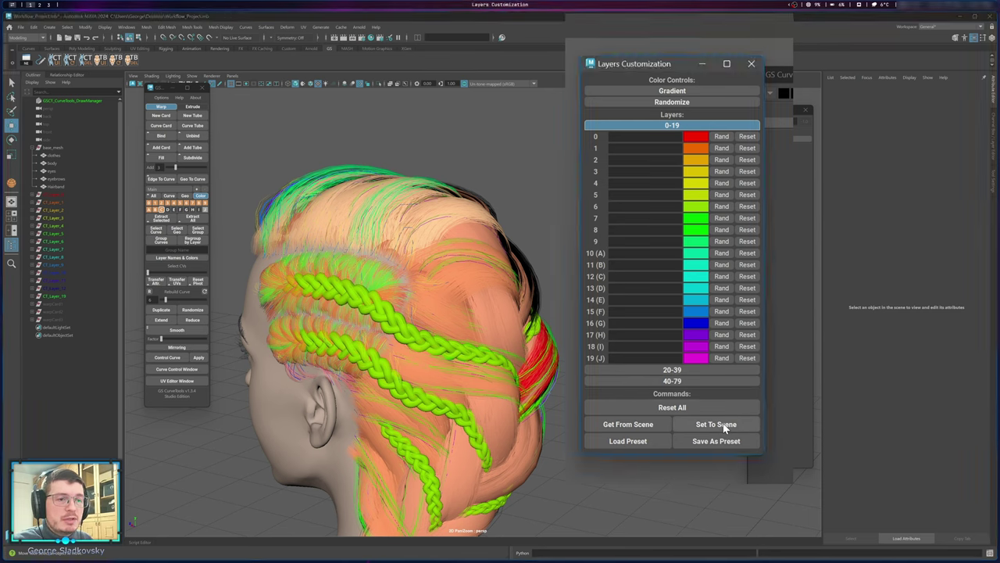
pyautogui.moveTo(502, 256)
pyautogui.keyDown('alt'); pyautogui.mouseDown()
pyautogui.moveTo(465, 284)
pyautogui.moveTo(442, 283)
pyautogui.moveTo(480, 295)
pyautogui.moveTo(513, 247)
pyautogui.mouseUp(); pyautogui.keyUp('alt')
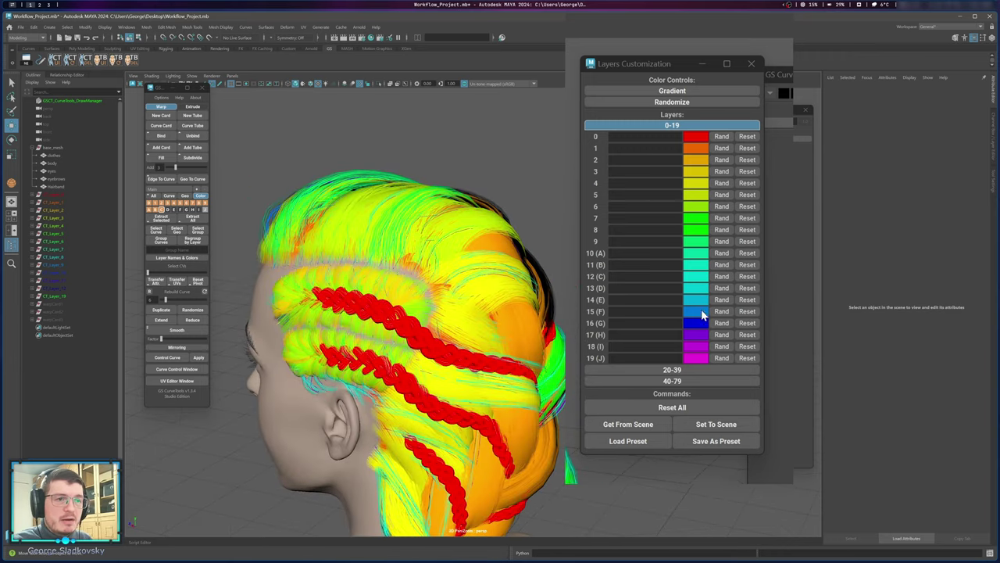
pyautogui.keyDown('alt'); pyautogui.moveTo(433, 223); pyautogui.dragTo(500, 234); pyautogui.keyUp('alt')
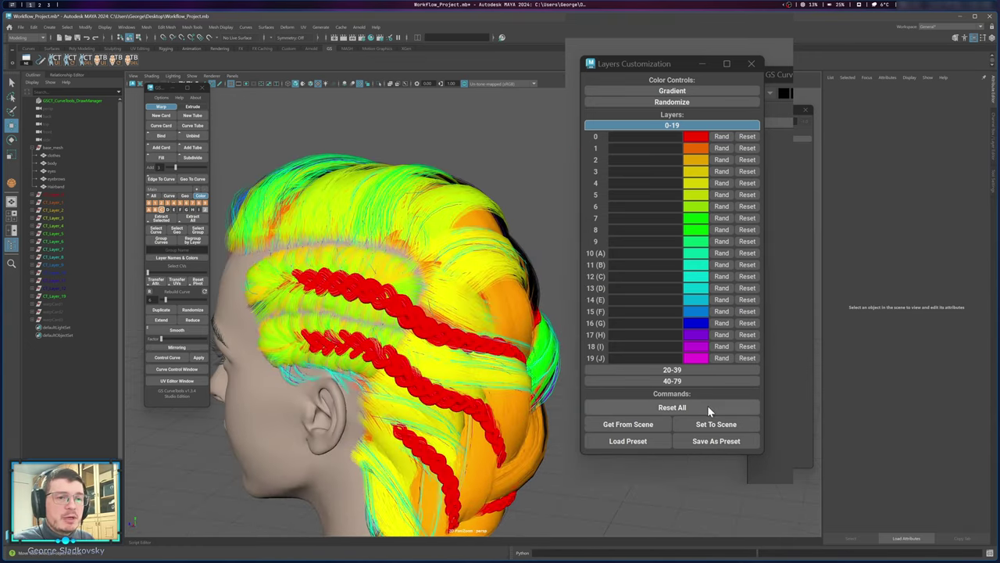
pyautogui.click(648, 138)
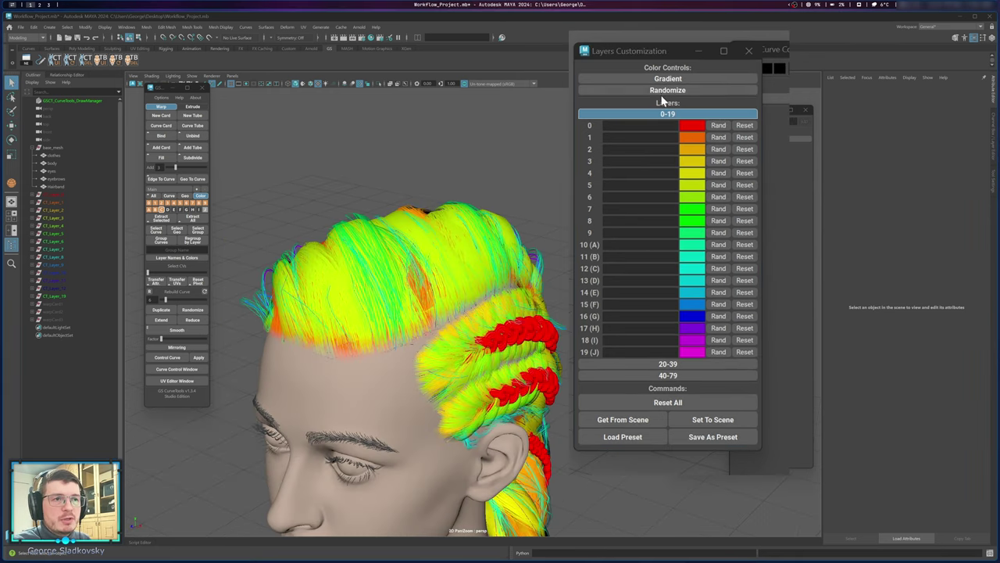
# Randomize all the layer colors several times with a saturation range of 0.8 to 1.0.
pyautogui.click(663, 91)
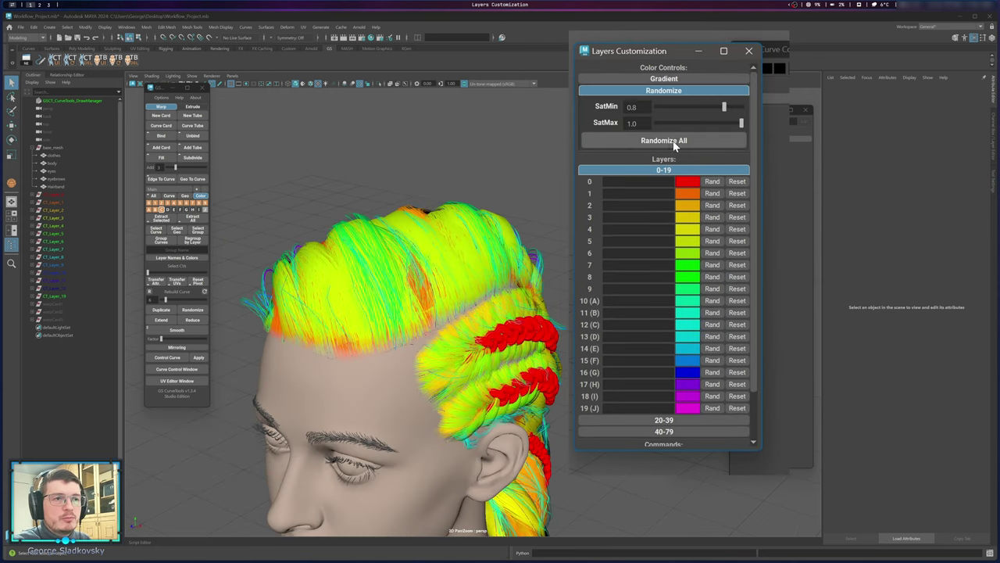
pyautogui.click(679, 141)
pyautogui.click(680, 141)
pyautogui.click(681, 141)
pyautogui.click(681, 141)
pyautogui.click(681, 141)
pyautogui.click(680, 141)
pyautogui.click(680, 140)
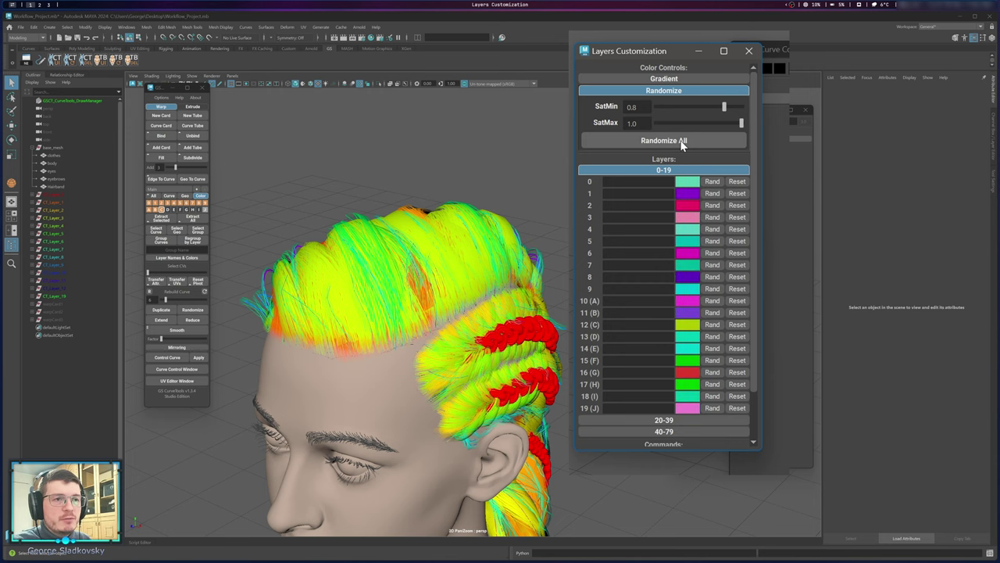
pyautogui.click(653, 94)
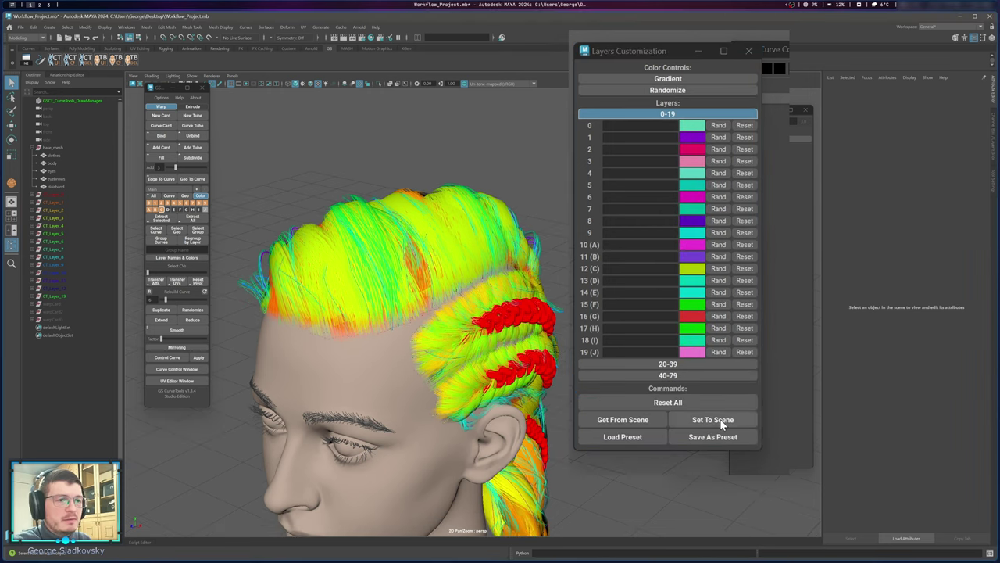
# Apply the randomized layer colors to the scene and close the layer customization settings.
pyautogui.click(708, 420)
pyautogui.moveTo(478, 239)
pyautogui.keyDown('alt'); pyautogui.mouseDown()
pyautogui.moveTo(378, 239)
pyautogui.moveTo(483, 236)
pyautogui.mouseUp(); pyautogui.keyUp('alt')
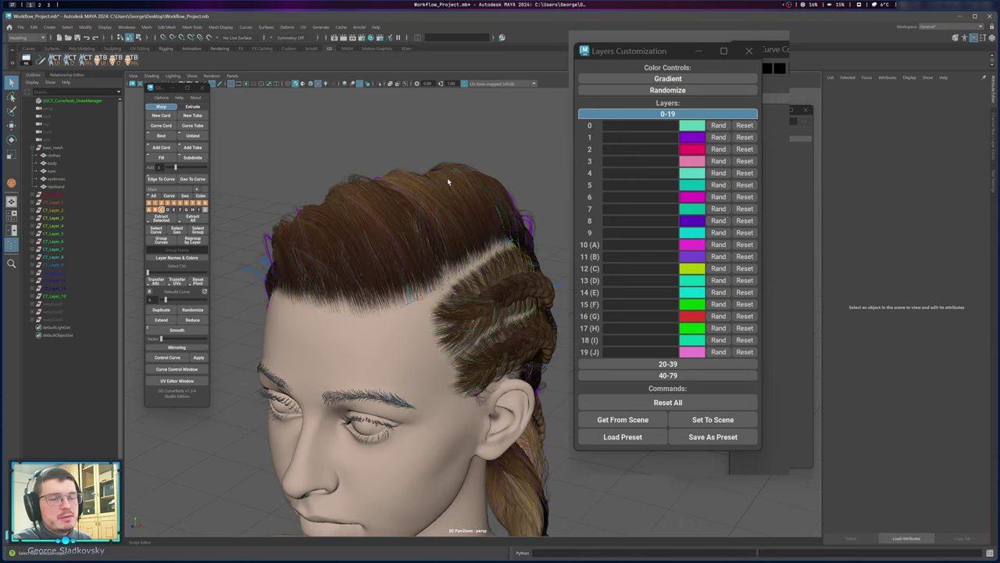
pyautogui.click(749, 51)
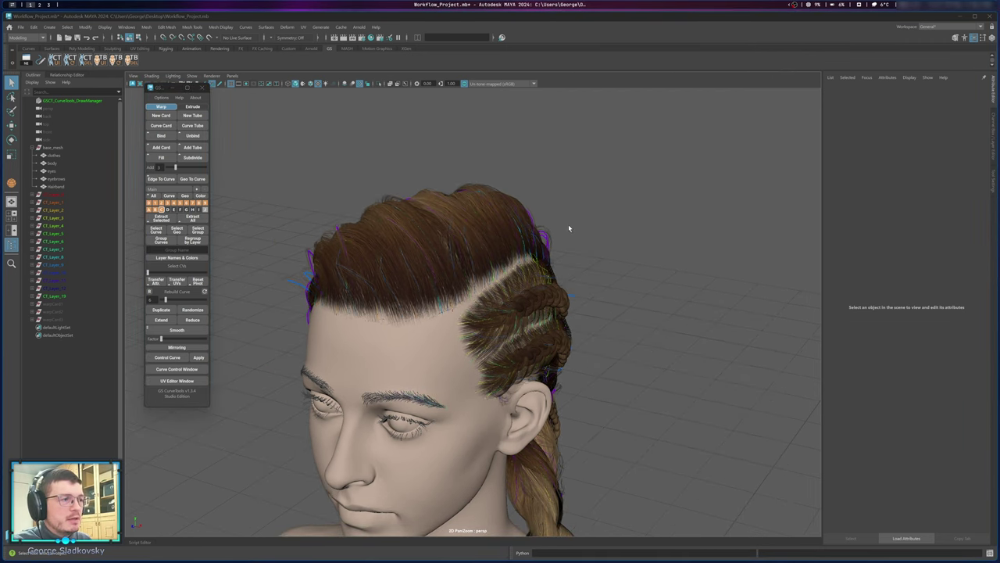
# Select the hair cards above the forehead, extract them as a single mesh, and move that mesh above the head.
pyautogui.keyDown('alt'); pyautogui.moveTo(550, 222); pyautogui.dragTo(380, 276, button='right'); pyautogui.keyUp('alt')
pyautogui.moveTo(313, 189); pyautogui.dragTo(384, 274)
pyautogui.click(158, 230)
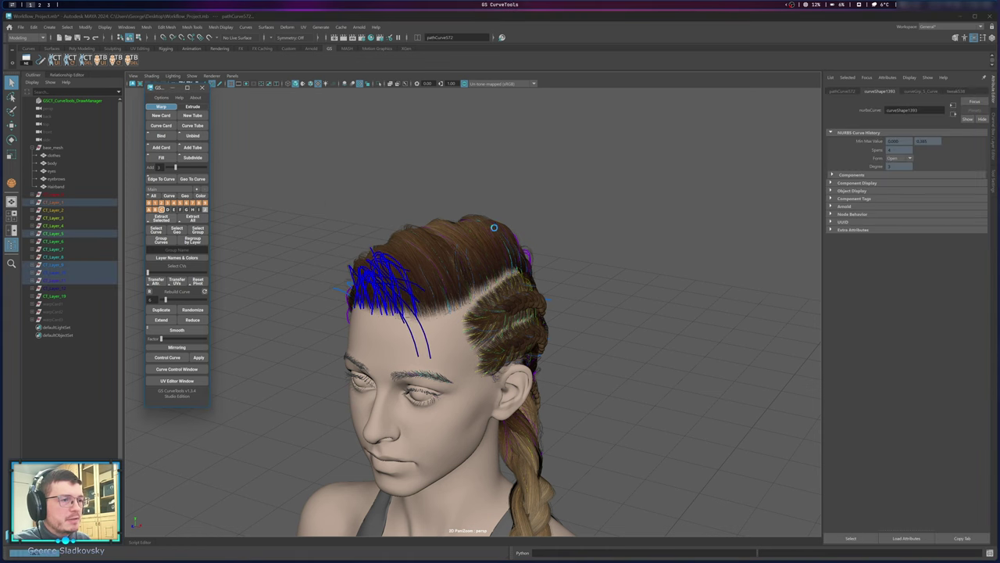
pyautogui.press('w')
pyautogui.moveTo(439, 320); pyautogui.dragTo(375, 165, button='middle')
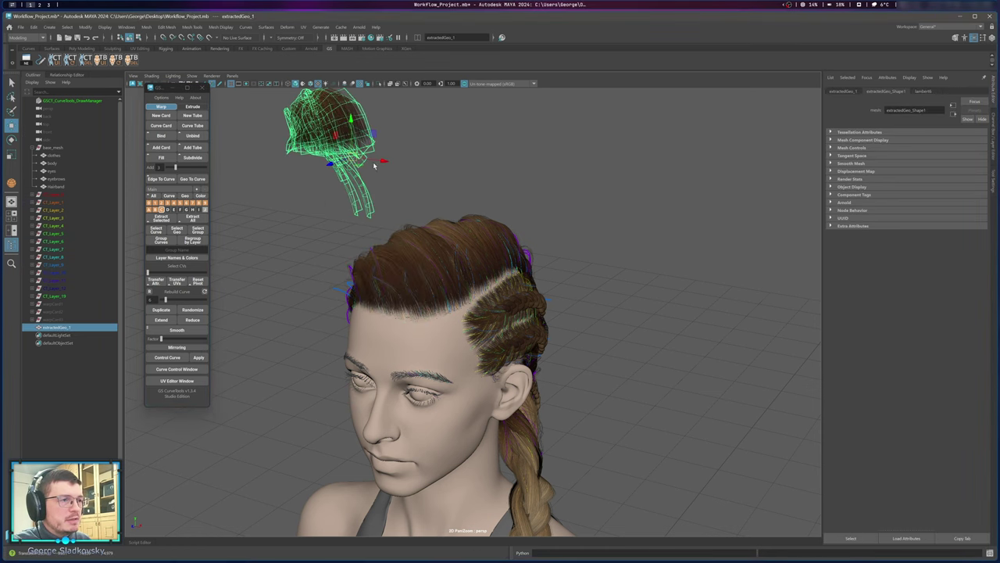
# Inspect the extracted front hair mesh from several sides, then delete it.
pyautogui.press('f')
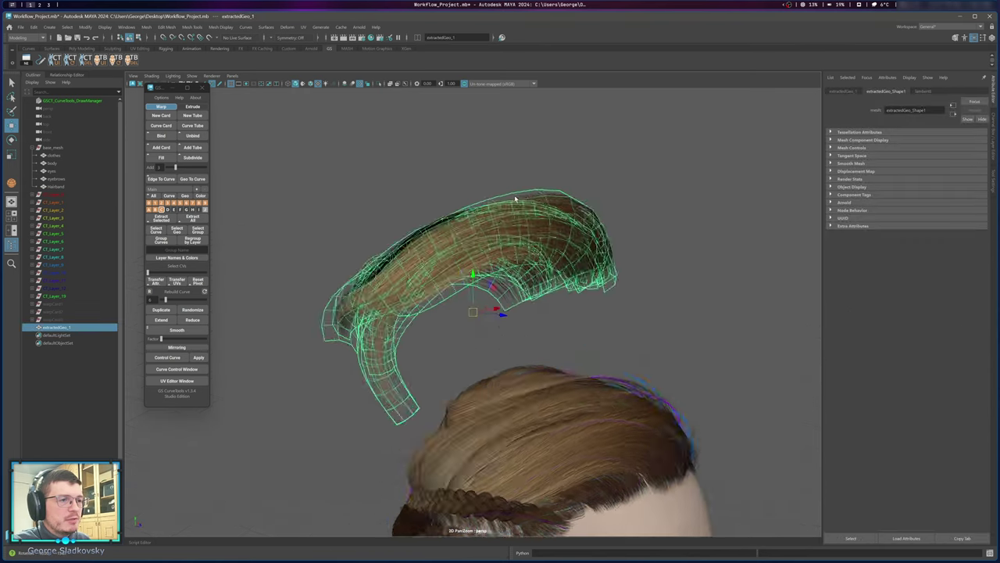
pyautogui.keyDown('alt'); pyautogui.moveTo(515, 199); pyautogui.dragTo(433, 224); pyautogui.keyUp('alt')
pyautogui.click(466, 208)
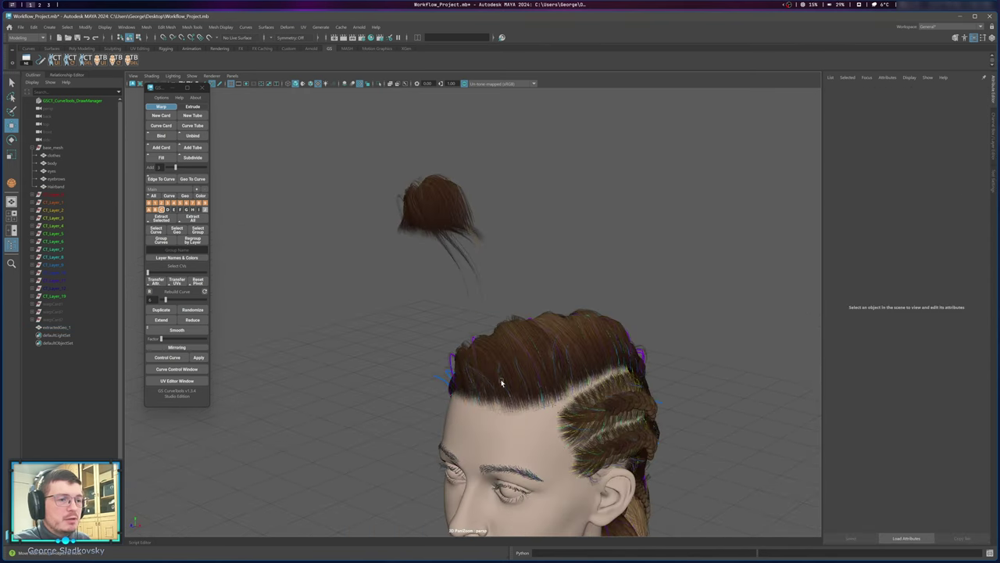
pyautogui.keyDown('alt'); pyautogui.moveTo(461, 332); pyautogui.dragTo(435, 344, button='middle'); pyautogui.keyUp('alt')
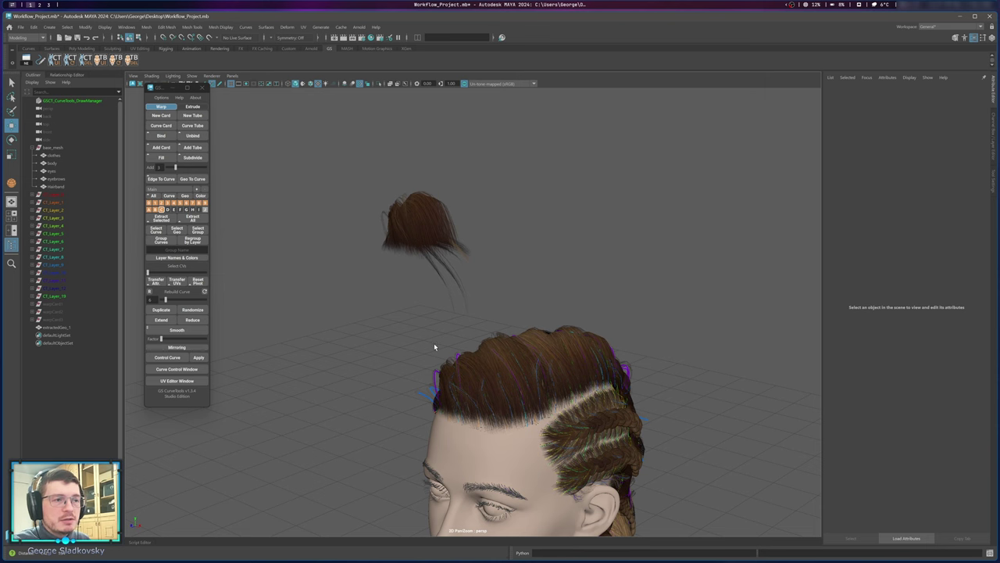
pyautogui.click(420, 234)
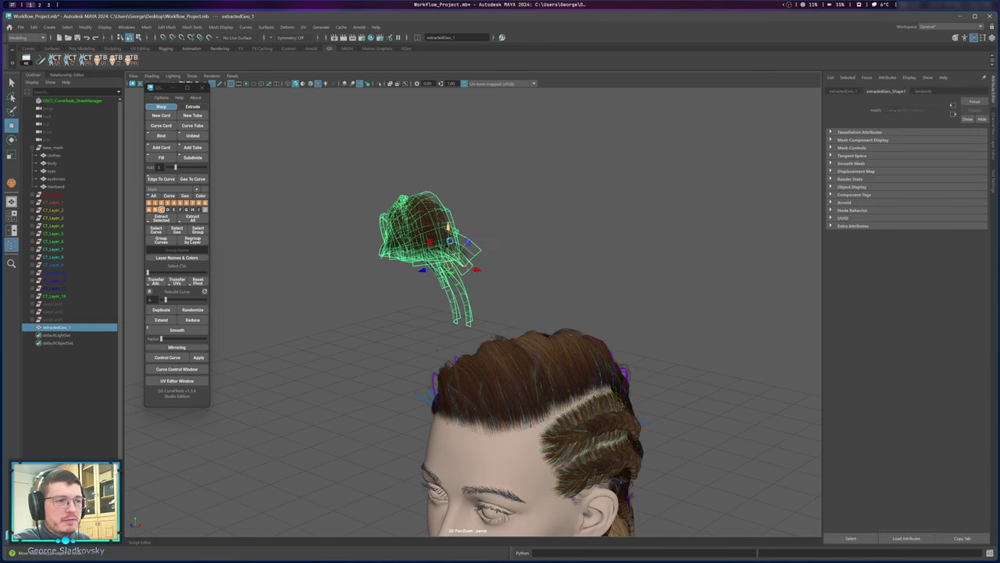
pyautogui.press('Delete')
pyautogui.press('a')
# Extract all the hair cards into one combined mesh and move it away from the head.
pyautogui.click(197, 228)
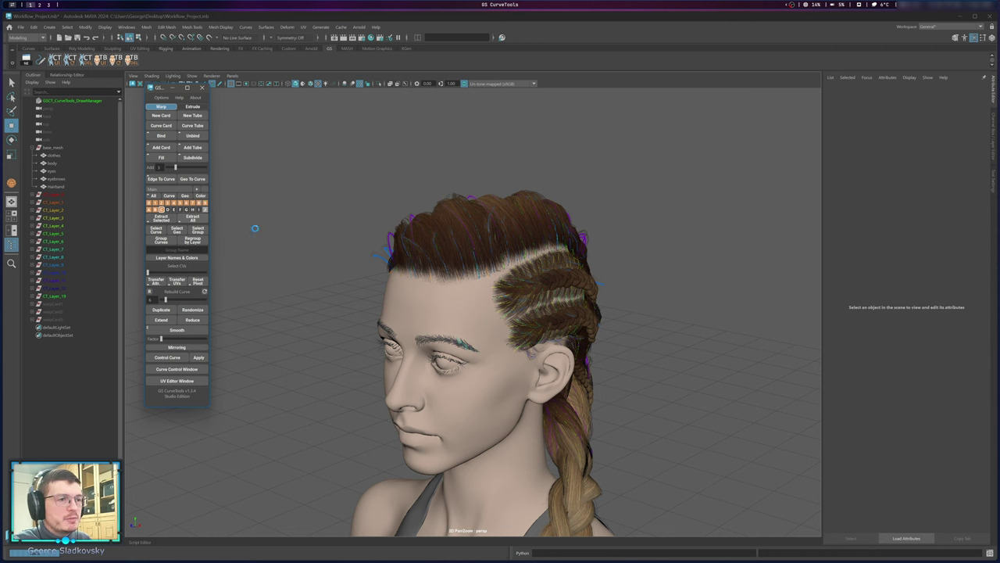
pyautogui.keyDown('alt'); pyautogui.moveTo(496, 454); pyautogui.dragTo(482, 426, button='middle'); pyautogui.keyUp('alt')
pyautogui.moveTo(482, 407); pyautogui.dragTo(701, 306)
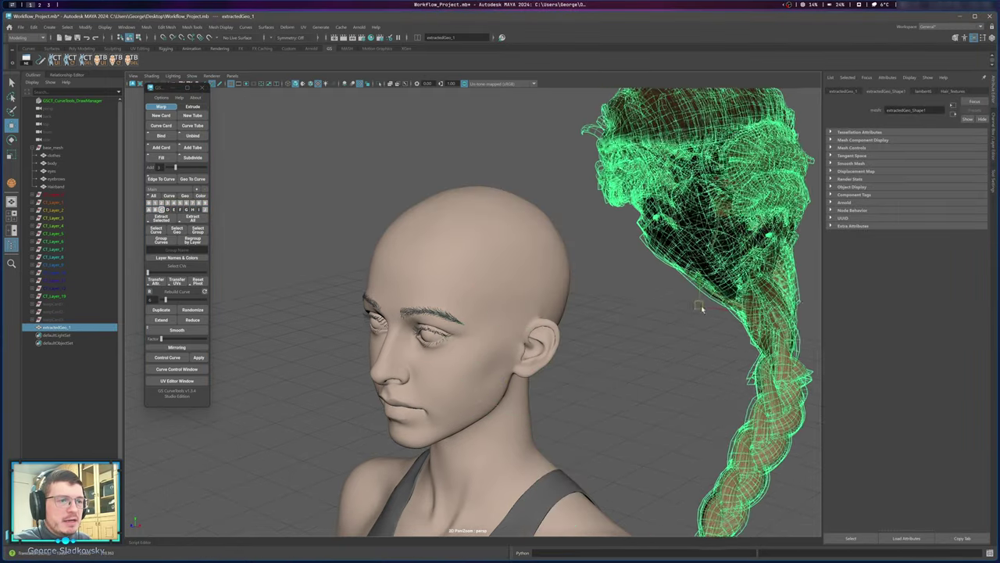
pyautogui.keyDown('alt'); pyautogui.moveTo(610, 307); pyautogui.dragTo(433, 389, button='middle'); pyautogui.keyUp('alt')
pyautogui.click(500, 346)
pyautogui.click(625, 275)
pyautogui.click(658, 305)
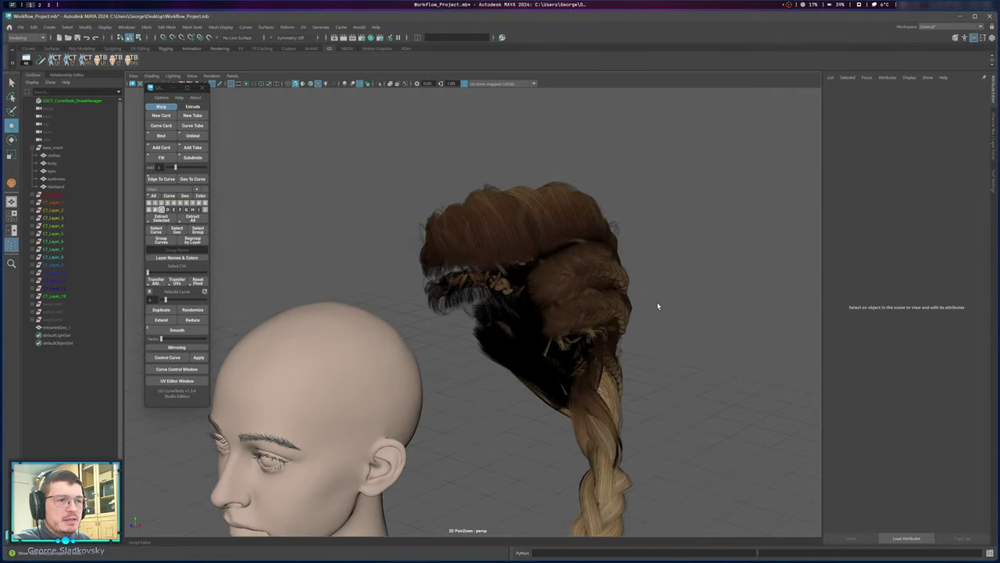
pyautogui.keyDown('alt'); pyautogui.moveTo(658, 307); pyautogui.dragTo(524, 277); pyautogui.keyUp('alt')
pyautogui.keyDown('alt'); pyautogui.moveTo(486, 351); pyautogui.dragTo(623, 328, button='middle'); pyautogui.keyUp('alt')
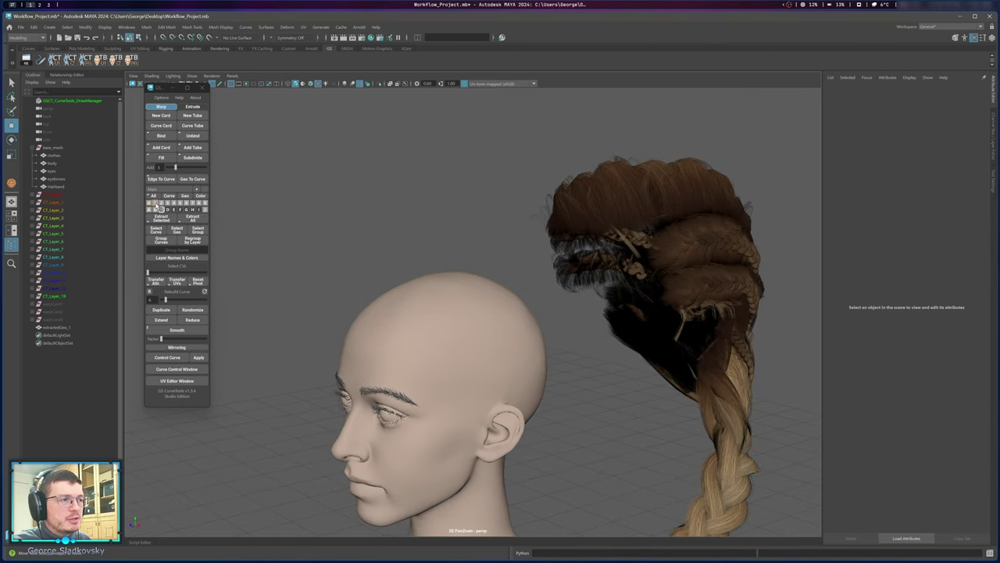
# Show the original hair layers on the head again and undo the extraction of the combined mesh.
pyautogui.click(156, 204)
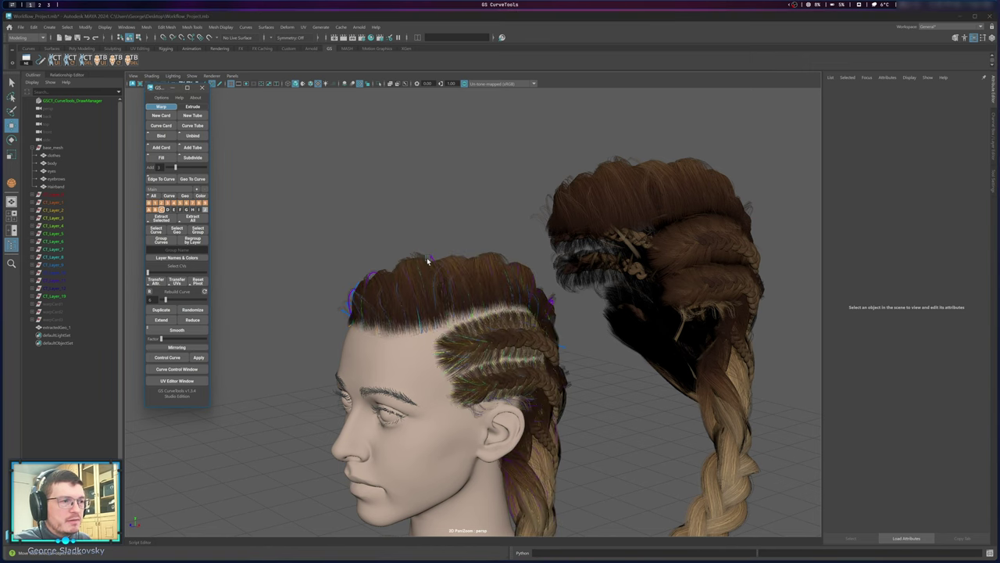
pyautogui.keyDown('alt'); pyautogui.moveTo(434, 260); pyautogui.dragTo(470, 234); pyautogui.keyUp('alt')
pyautogui.keyDown('alt'); pyautogui.moveTo(470, 234); pyautogui.dragTo(447, 266, button='middle'); pyautogui.keyUp('alt')
pyautogui.keyDown('alt'); pyautogui.moveTo(447, 265); pyautogui.dragTo(614, 247, button='right'); pyautogui.keyUp('alt')
pyautogui.hotkey('ctrl', 'z')
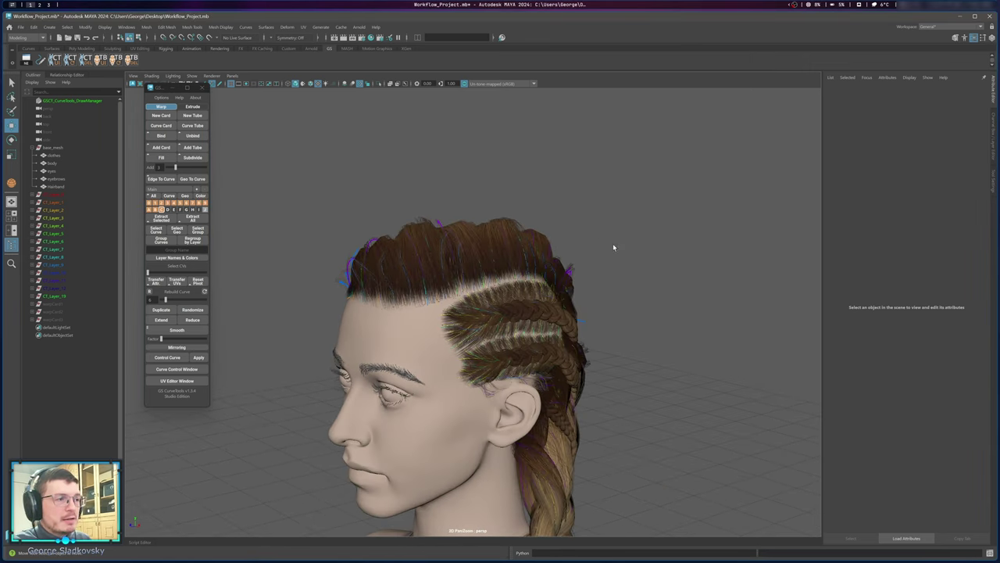
# Select the front hair cards, start exporting their extracted geometry as FBX, then cancel the export and clear the selection.
pyautogui.keyDown('alt'); pyautogui.moveTo(300, 207); pyautogui.dragTo(315, 181, button='middle'); pyautogui.keyUp('alt')
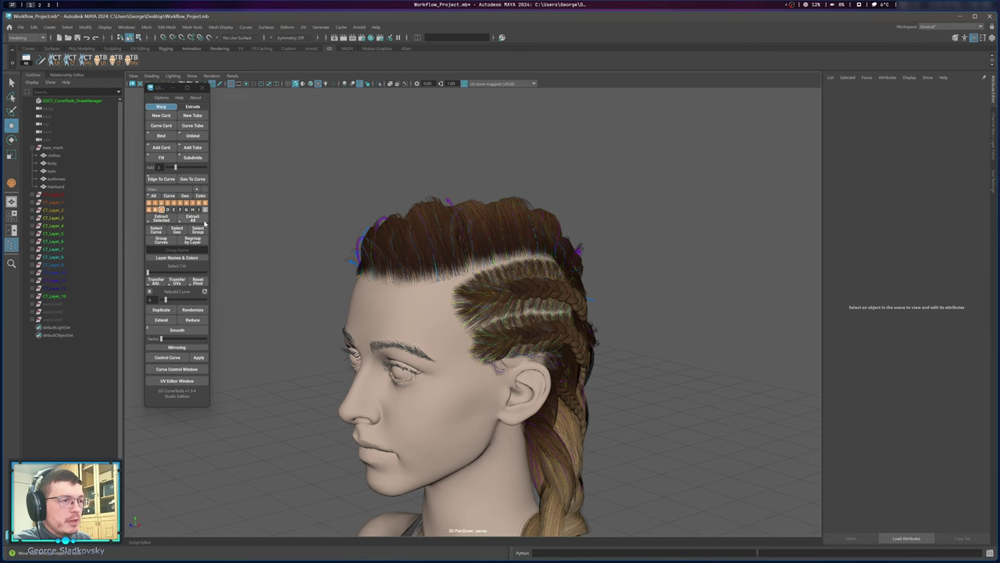
pyautogui.moveTo(336, 206); pyautogui.dragTo(395, 284)
pyautogui.keyDown('alt'); pyautogui.moveTo(324, 249); pyautogui.dragTo(335, 263, button='middle'); pyautogui.keyUp('alt')
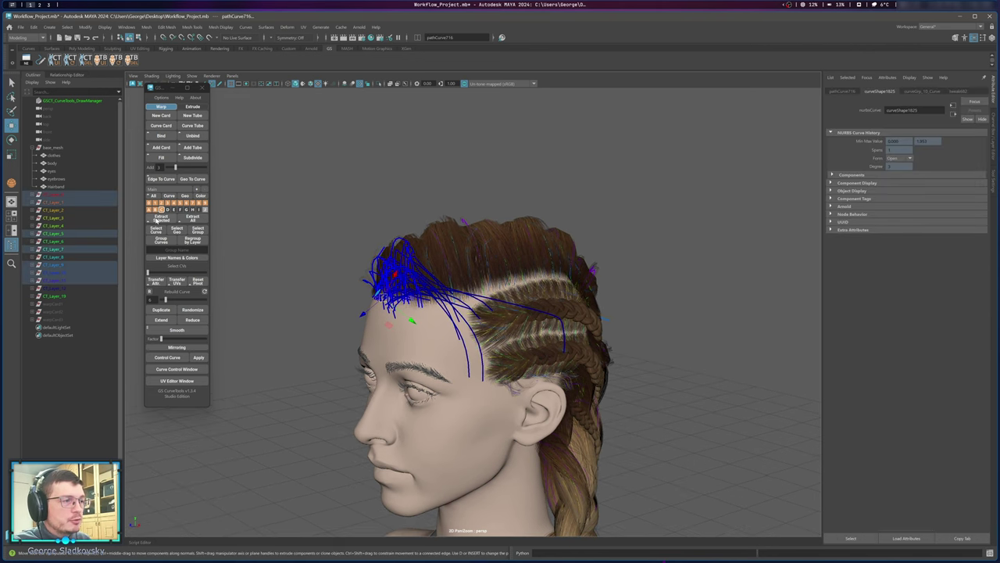
pyautogui.click(156, 220)
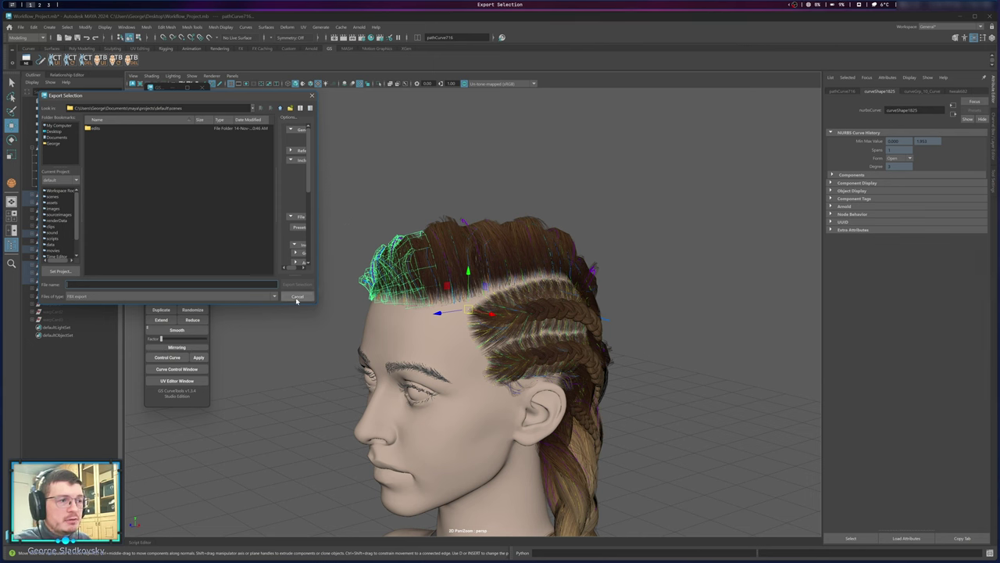
pyautogui.click(297, 296)
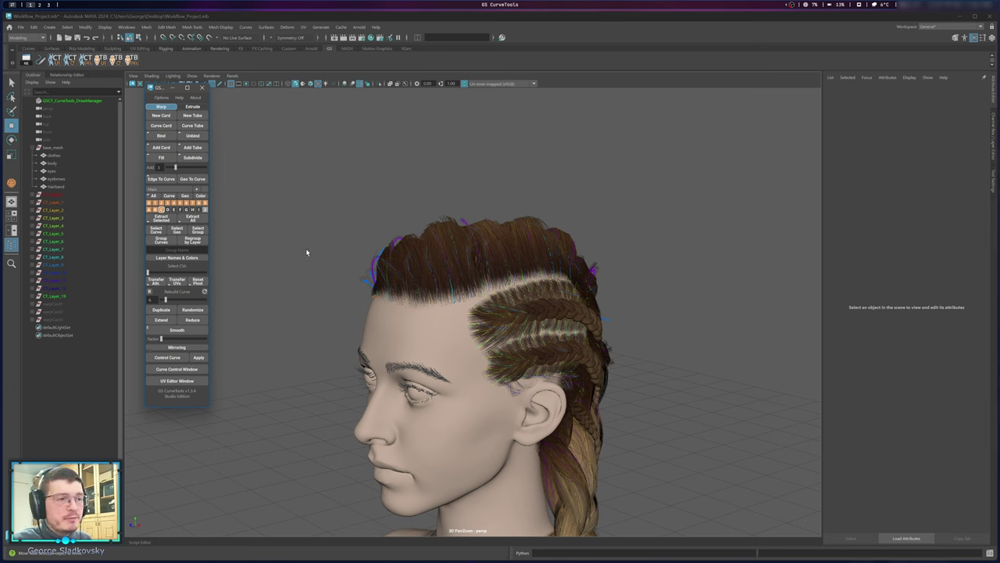
pyautogui.click(306, 236)
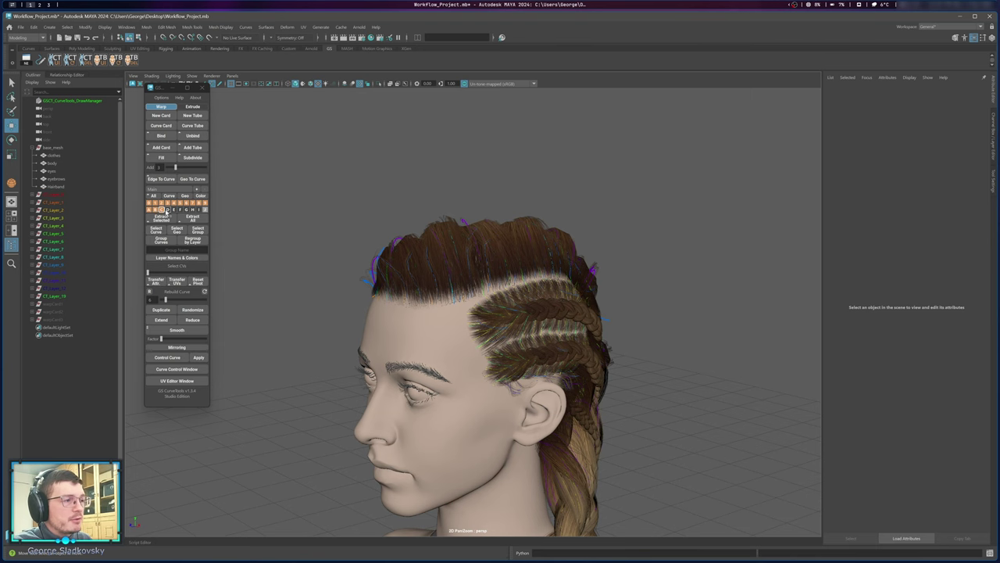
# Go to the standalone sample cards away from the head, select one straight card's curve, and reposition the card beside its neighbor.
pyautogui.keyDown('alt'); pyautogui.moveTo(438, 252); pyautogui.dragTo(417, 195, button='middle'); pyautogui.keyUp('alt')
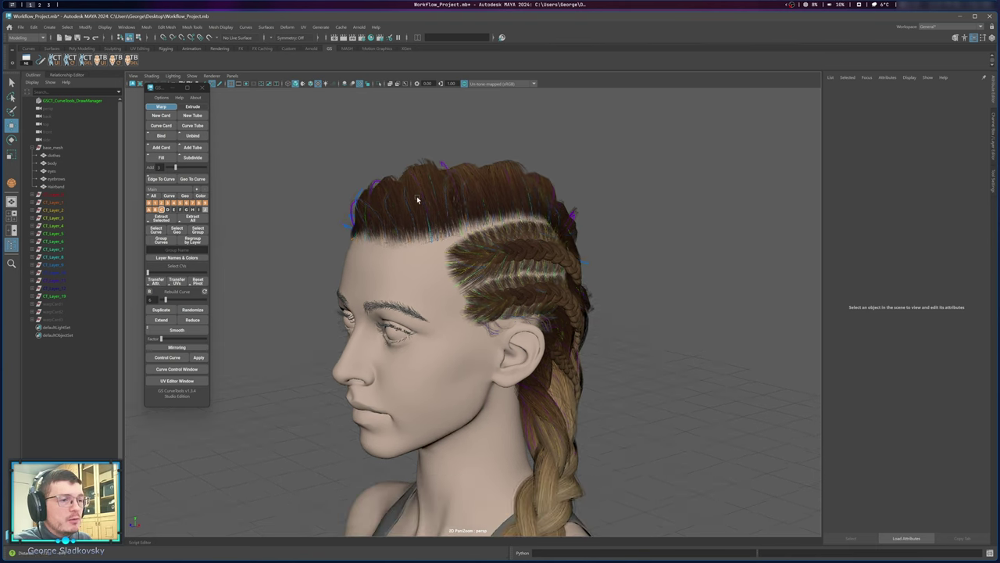
pyautogui.keyDown('alt'); pyautogui.moveTo(416, 195); pyautogui.dragTo(342, 328, button='right'); pyautogui.keyUp('alt')
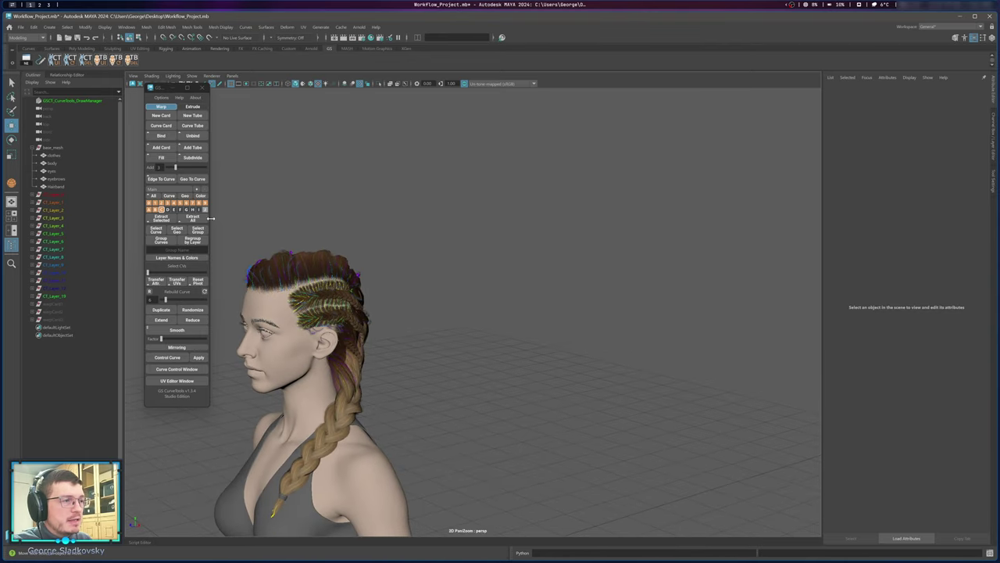
pyautogui.keyDown('alt'); pyautogui.moveTo(211, 219); pyautogui.dragTo(422, 277); pyautogui.keyUp('alt')
pyautogui.press('f')
pyautogui.moveTo(555, 328); pyautogui.dragTo(538, 313)
pyautogui.keyDown('alt'); pyautogui.moveTo(538, 312); pyautogui.dragTo(526, 308, button='right'); pyautogui.keyUp('alt')
pyautogui.keyDown('alt'); pyautogui.moveTo(526, 308); pyautogui.dragTo(720, 421, button='middle'); pyautogui.keyUp('alt')
pyautogui.moveTo(420, 272); pyautogui.dragTo(461, 308)
pyautogui.keyDown('alt'); pyautogui.moveTo(477, 307); pyautogui.dragTo(495, 294); pyautogui.keyUp('alt')
pyautogui.moveTo(464, 179); pyautogui.dragTo(525, 155)
pyautogui.hotkey('ctrl', 'z')
pyautogui.moveTo(523, 154); pyautogui.dragTo(423, 170, button='middle')
pyautogui.keyDown('alt'); pyautogui.moveTo(359, 256); pyautogui.dragTo(367, 296, button='middle'); pyautogui.keyUp('alt')
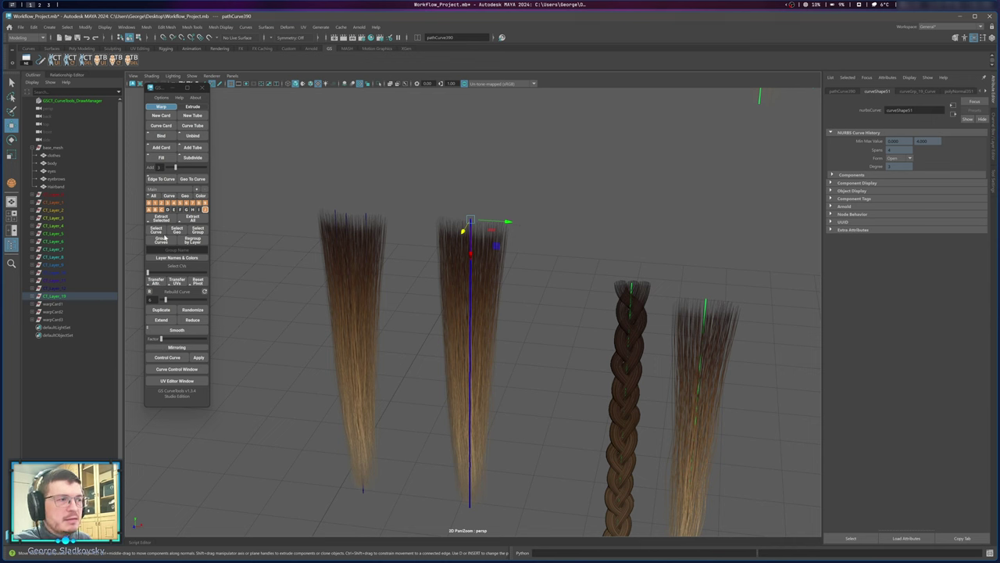
# Select the second straight card's geometry and its warp group, clear the selection, and select the card again.
pyautogui.click(178, 231)
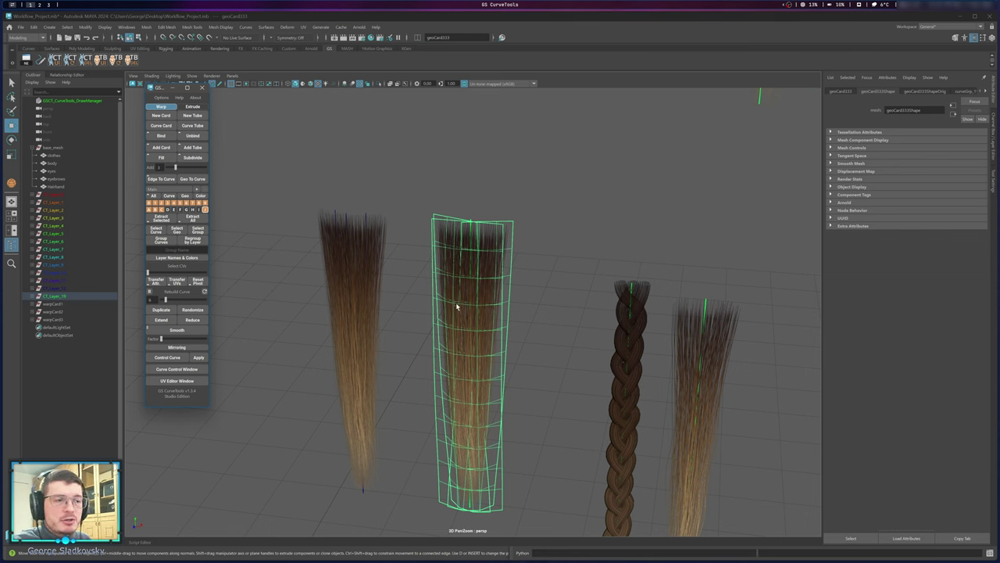
pyautogui.click(194, 233)
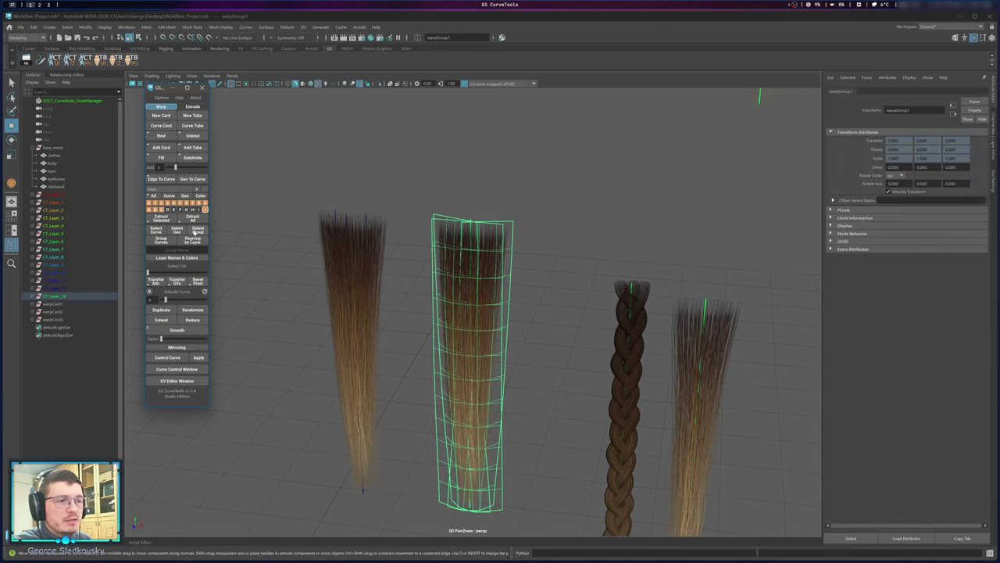
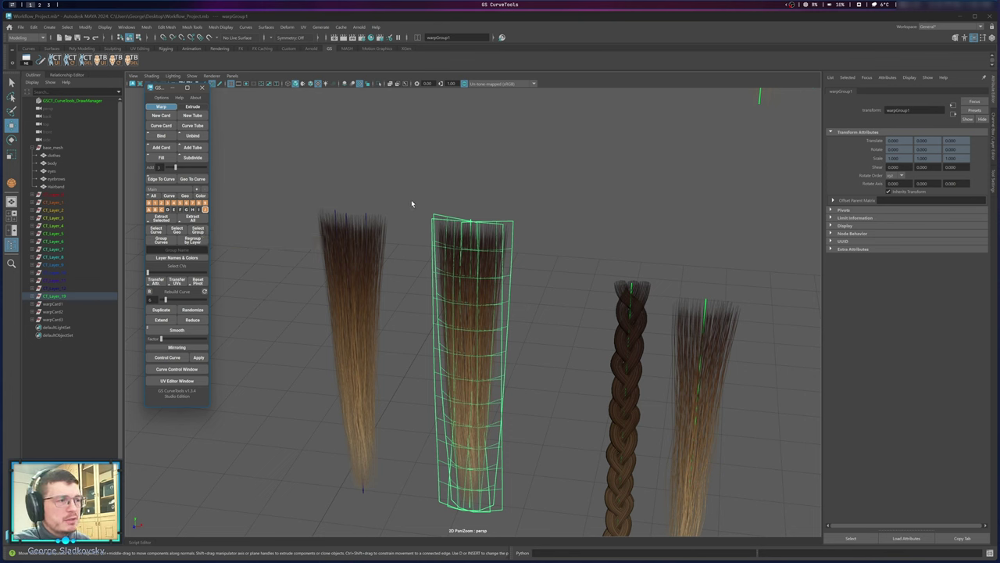
pyautogui.click(585, 224)
pyautogui.moveTo(447, 215); pyautogui.dragTo(505, 306)
pyautogui.click(527, 219)
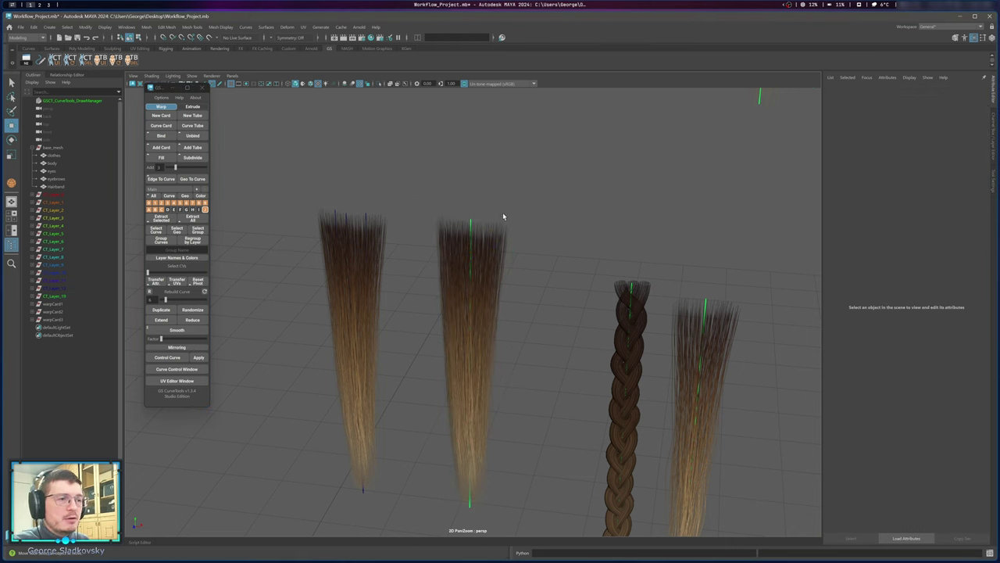
pyautogui.click(476, 235)
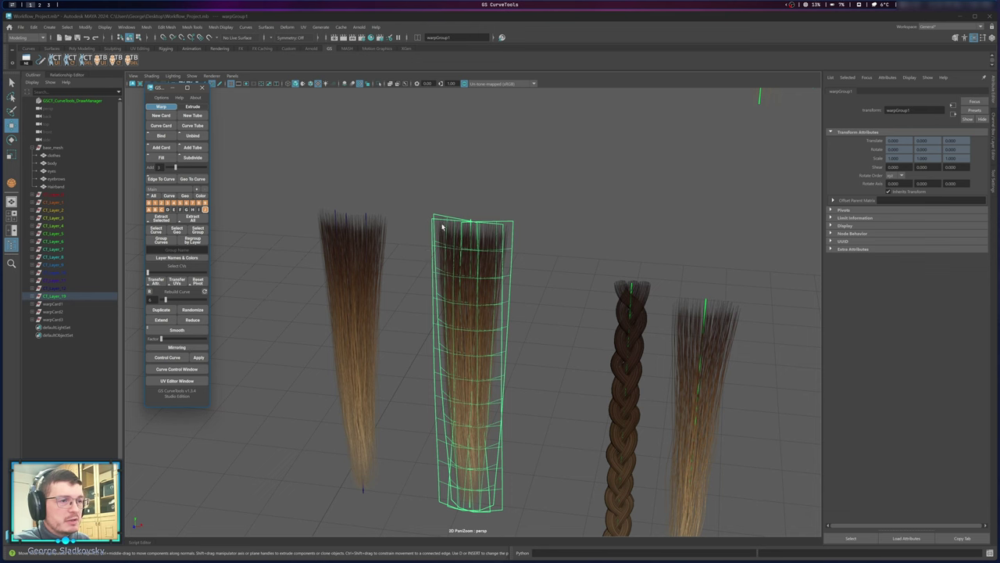
# Expand the CT_Layer_19 group, examine its Main_Thick1 and Main1 card groups, and frame Main1 in the viewport.
pyautogui.click(32, 296)
pyautogui.click(67, 297)
pyautogui.click(63, 303)
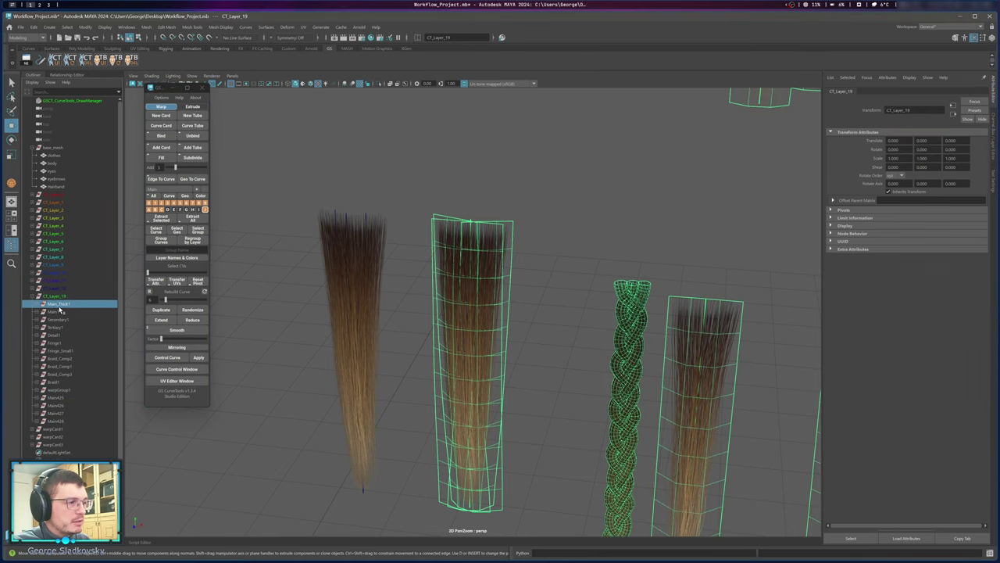
pyautogui.click(59, 312)
pyautogui.click(38, 312)
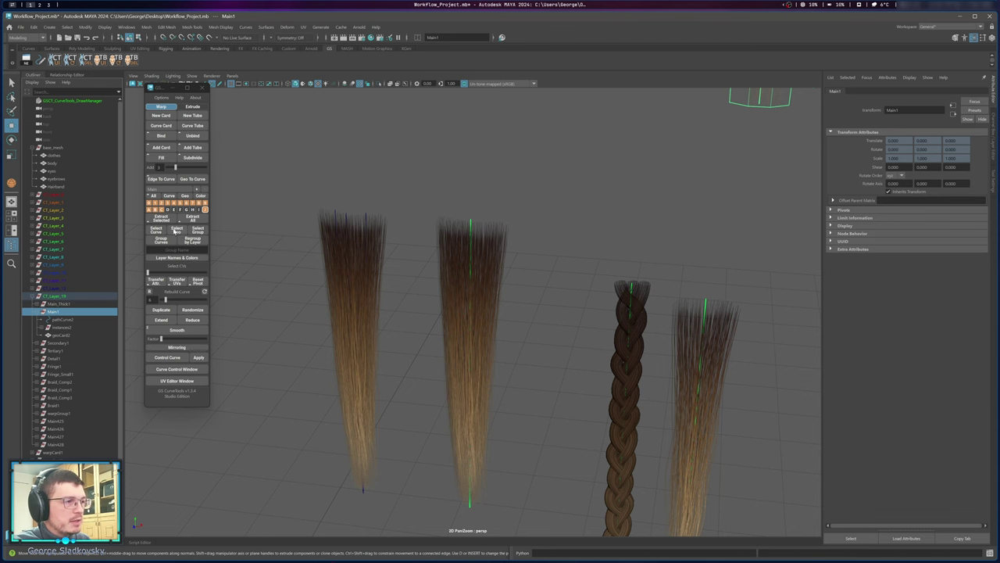
pyautogui.press('f')
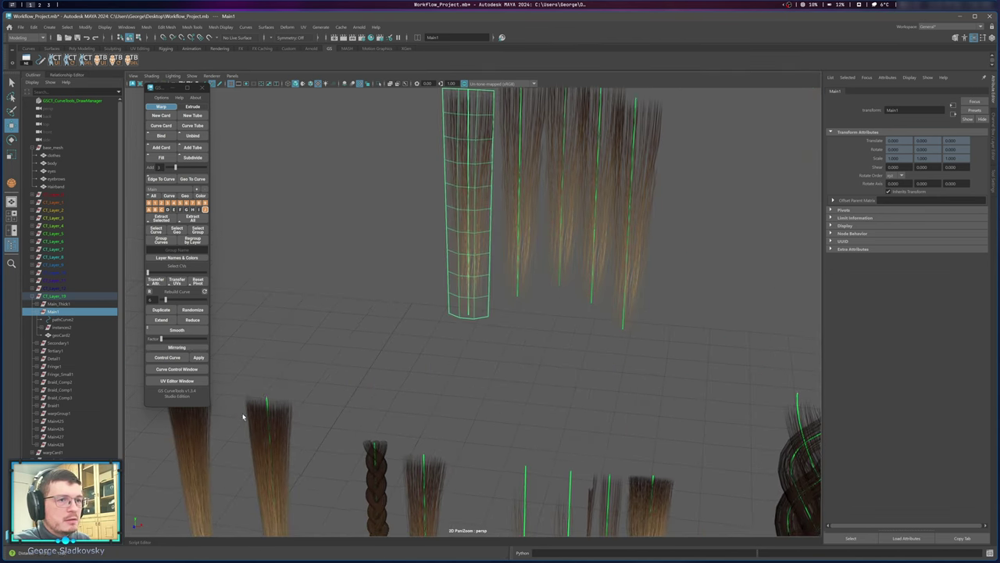
pyautogui.click(164, 234)
pyautogui.press('f')
pyautogui.moveTo(465, 167); pyautogui.dragTo(422, 168)
pyautogui.hotkey('ctrl', 'z')
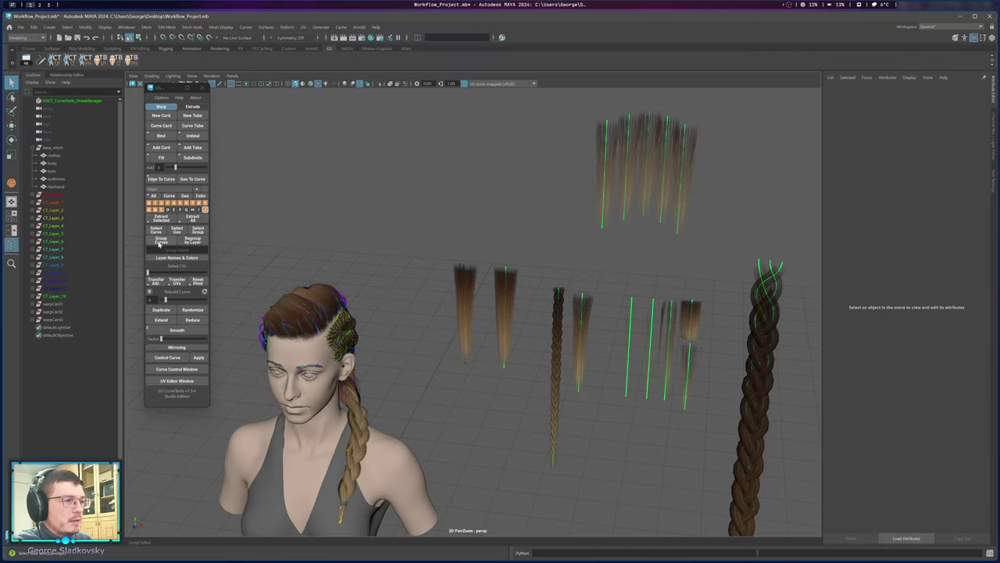
# Select the curves of the five standalone cards in the back row and group them under the name MyName.
pyautogui.keyDown('alt'); pyautogui.moveTo(448, 215); pyautogui.dragTo(429, 281, button='middle'); pyautogui.keyUp('alt')
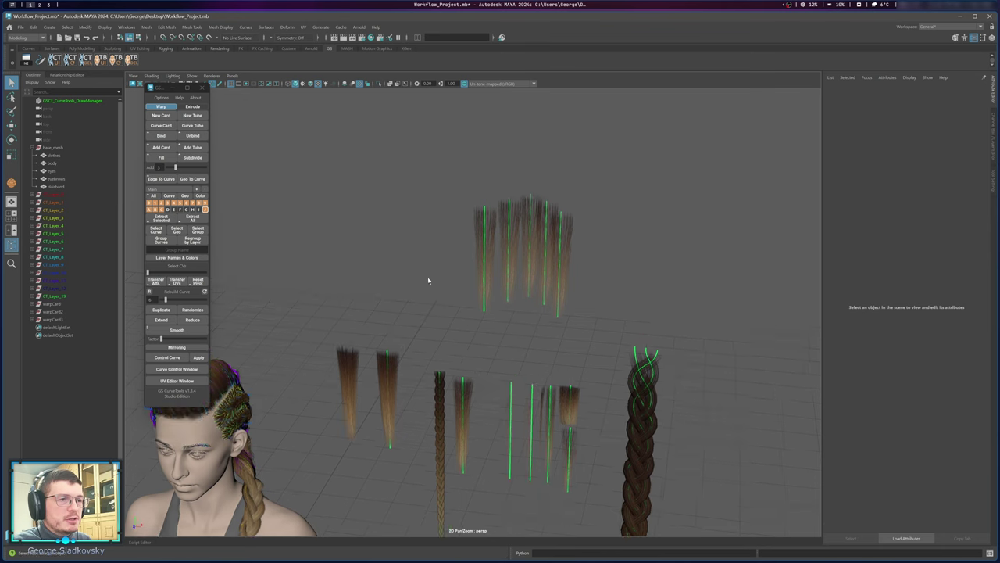
pyautogui.moveTo(419, 168); pyautogui.dragTo(644, 323)
pyautogui.keyDown('alt'); pyautogui.moveTo(594, 282); pyautogui.dragTo(575, 343, button='middle'); pyautogui.keyUp('alt')
pyautogui.click(196, 250)
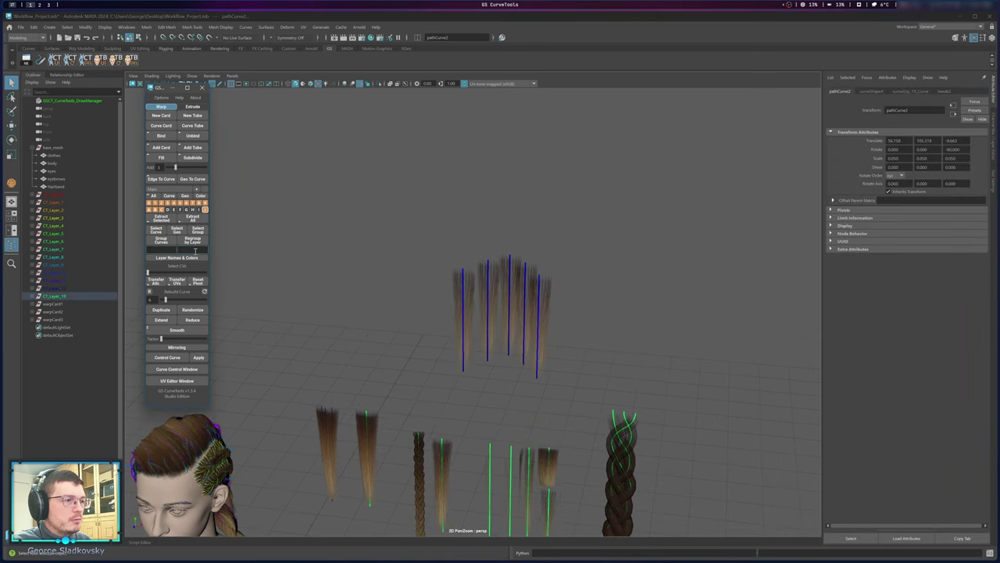
pyautogui.click(195, 250)
pyautogui.write('MyName')
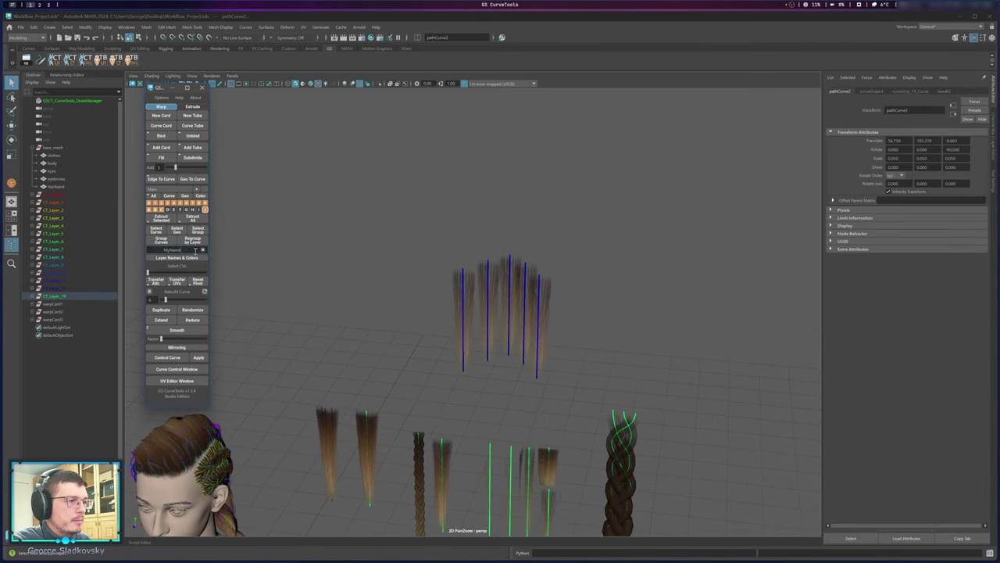
pyautogui.click(161, 241)
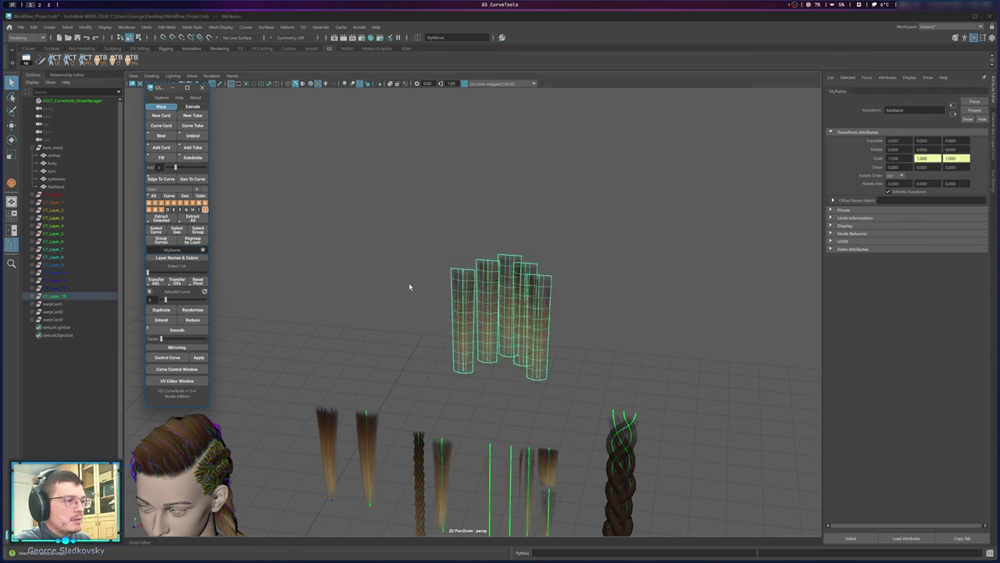
# Expand CT_Layer_19 and the MyName group, and inspect the card groups it contains.
pyautogui.click(33, 297)
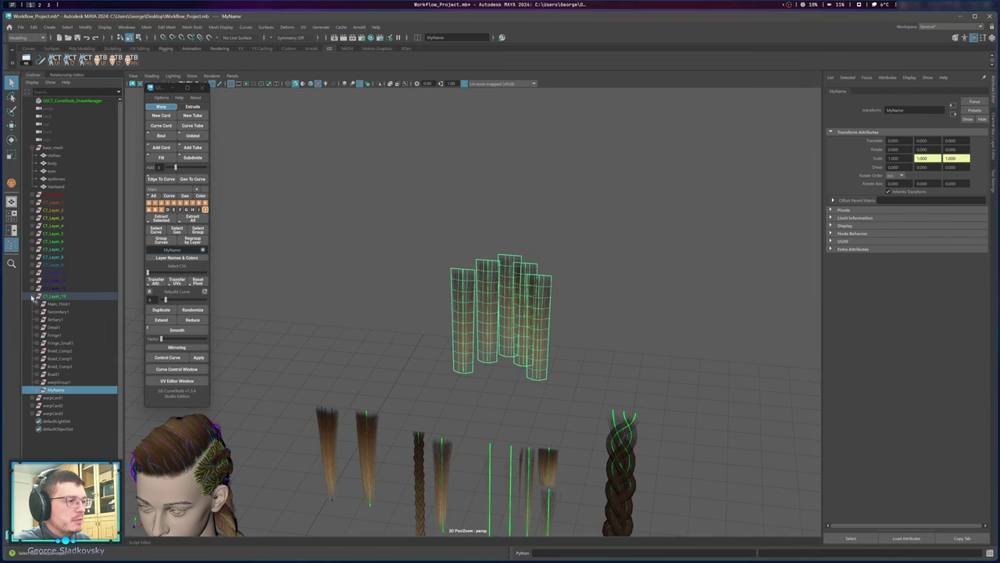
pyautogui.click(37, 389)
pyautogui.click(74, 398)
pyautogui.click(72, 406)
pyautogui.click(69, 414)
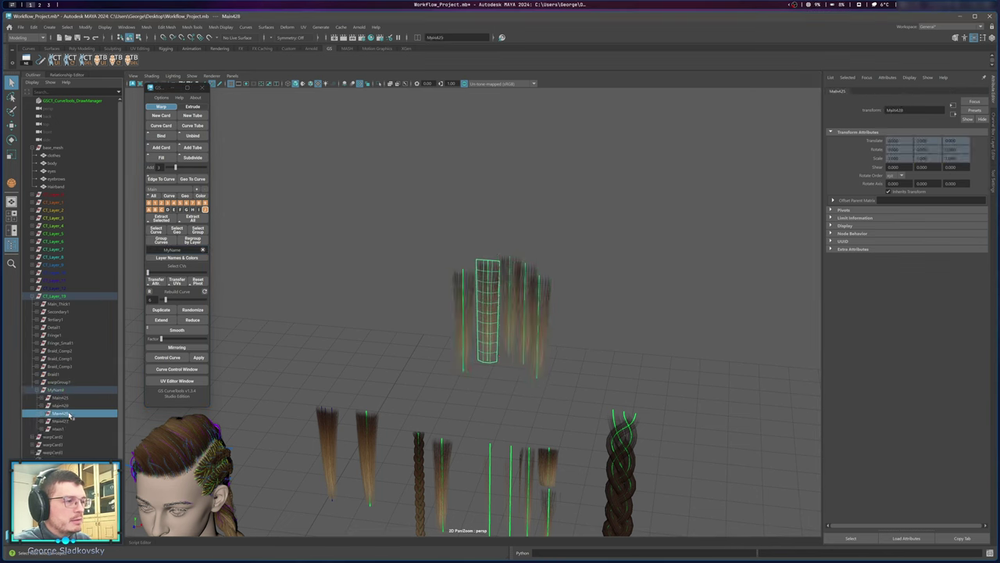
pyautogui.click(61, 390)
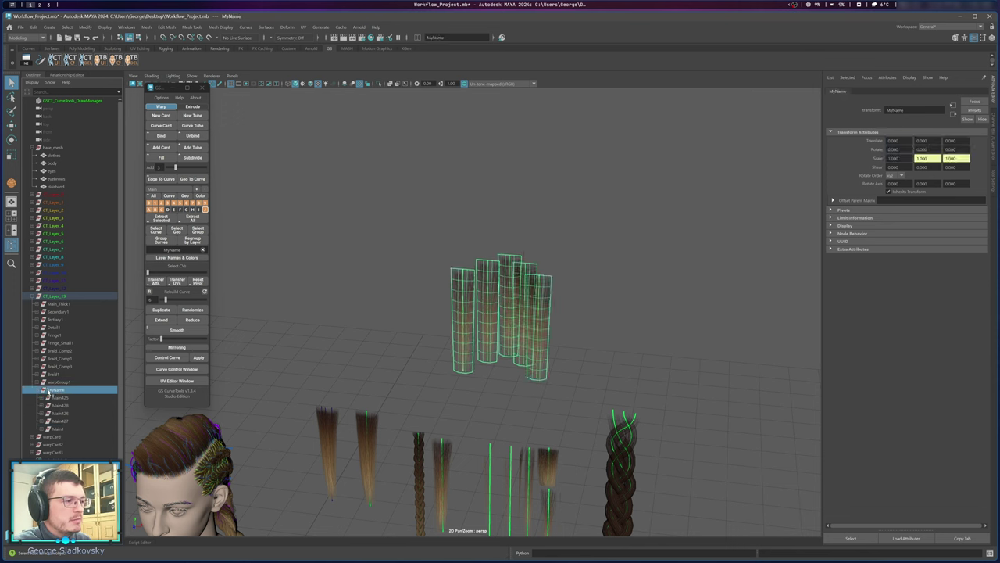
# Unparent the MyName group from CT_Layer_19 to the top level of the scene and expand it.
pyautogui.hotkey('shift', 'p')
pyautogui.click(61, 147)
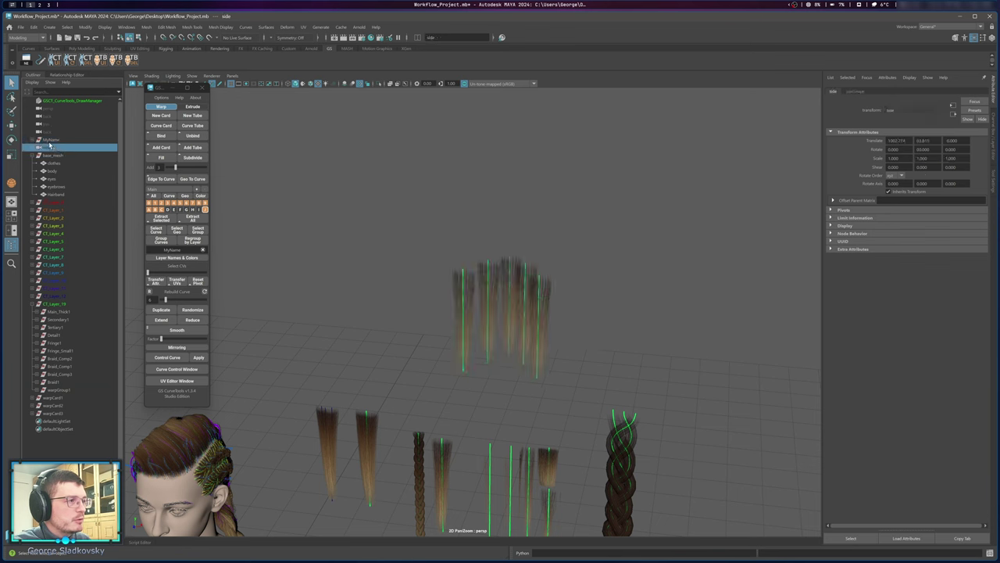
pyautogui.click(49, 141)
pyautogui.click(32, 139)
# Step through the card groups inside MyName to see which card in the viewport each one holds.
pyautogui.click(56, 147)
pyautogui.click(52, 155)
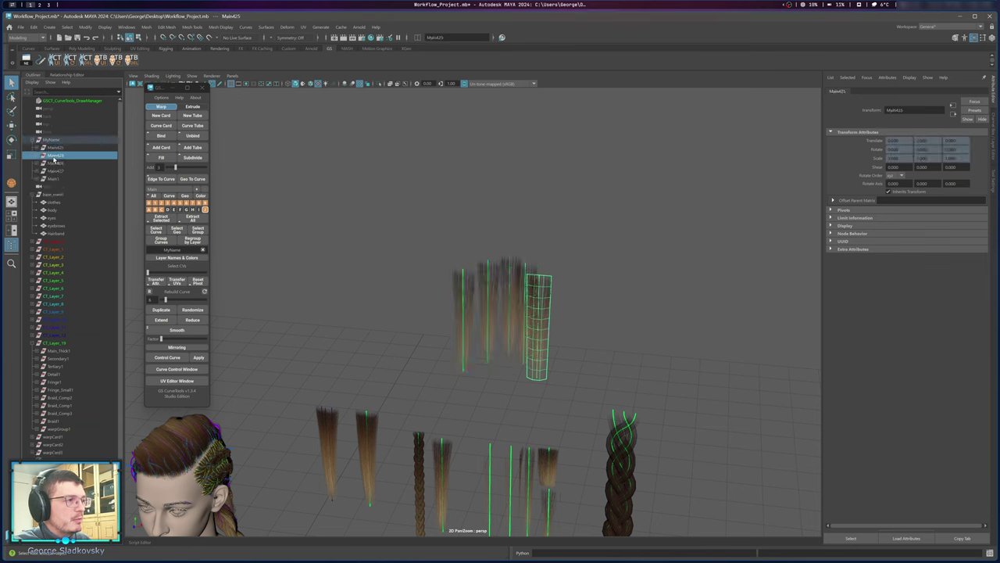
pyautogui.click(50, 162)
pyautogui.doubleClick(57, 141)
pyautogui.click(54, 148)
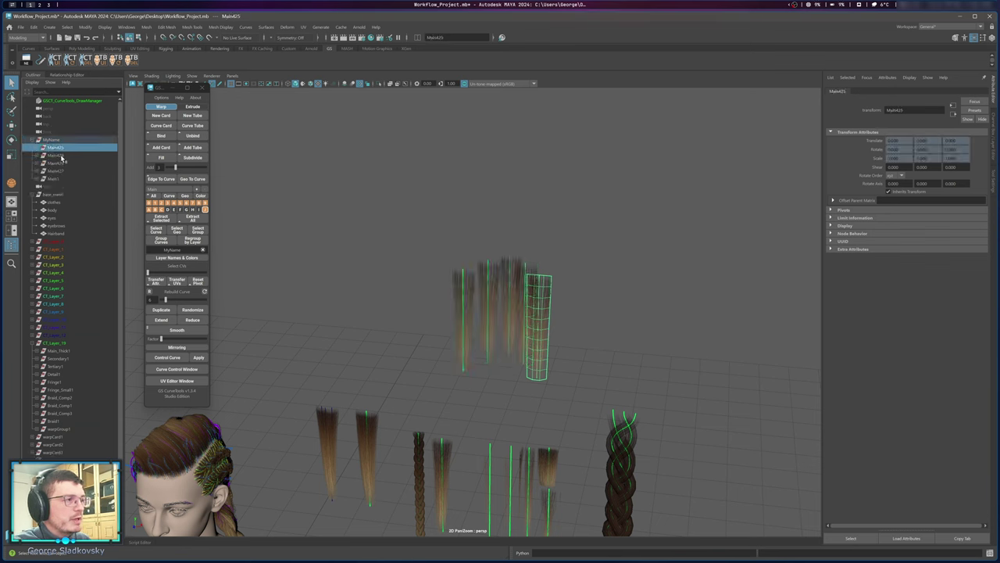
pyautogui.click(57, 155)
pyautogui.click(56, 163)
pyautogui.click(56, 171)
pyautogui.click(56, 178)
pyautogui.click(57, 162)
pyautogui.click(58, 154)
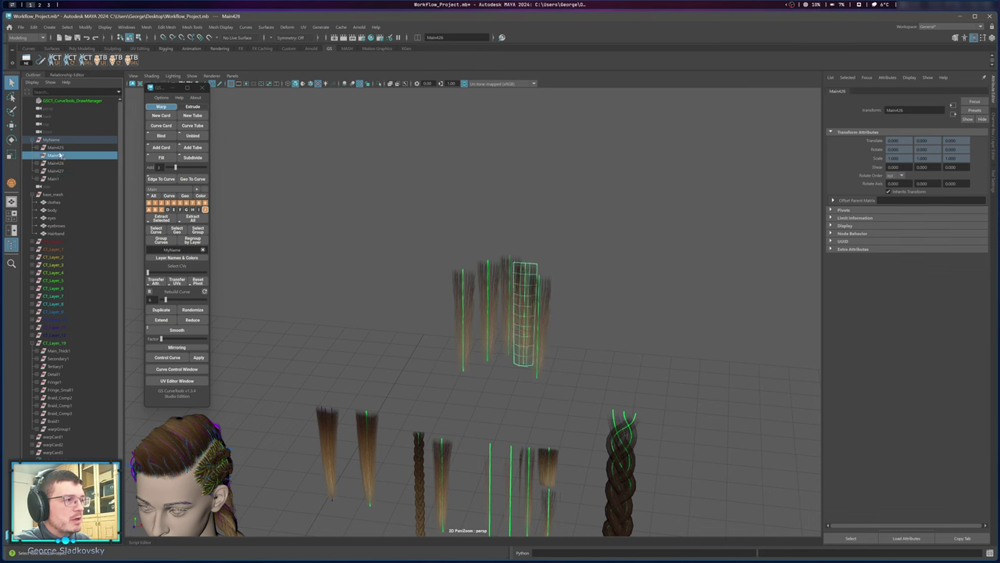
pyautogui.click(59, 147)
pyautogui.click(59, 155)
pyautogui.click(58, 162)
pyautogui.click(57, 178)
pyautogui.click(56, 148)
# Select the same five card curves and group them under the new name MyName2.
pyautogui.moveTo(443, 263); pyautogui.dragTo(558, 325)
pyautogui.click(188, 250)
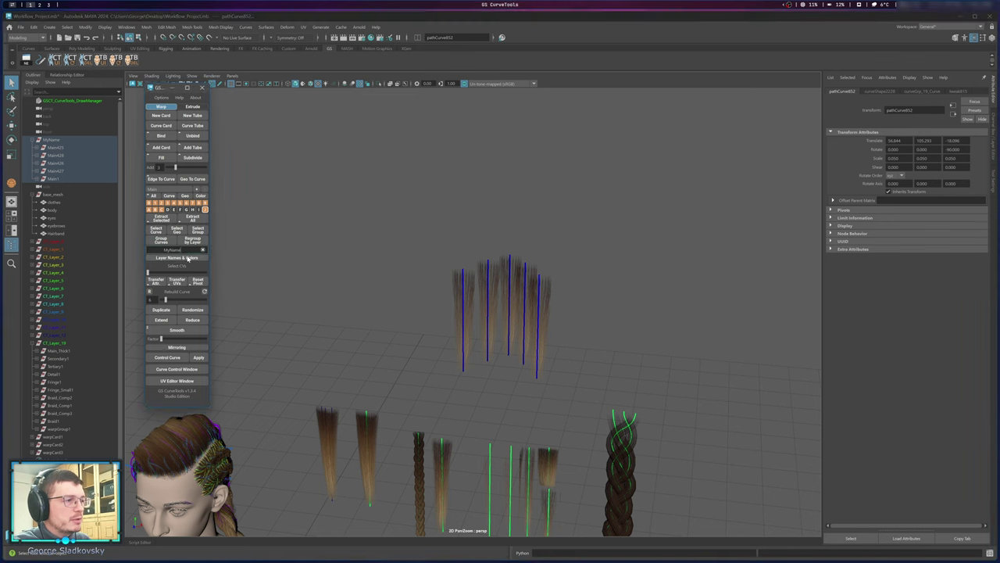
pyautogui.write('2')
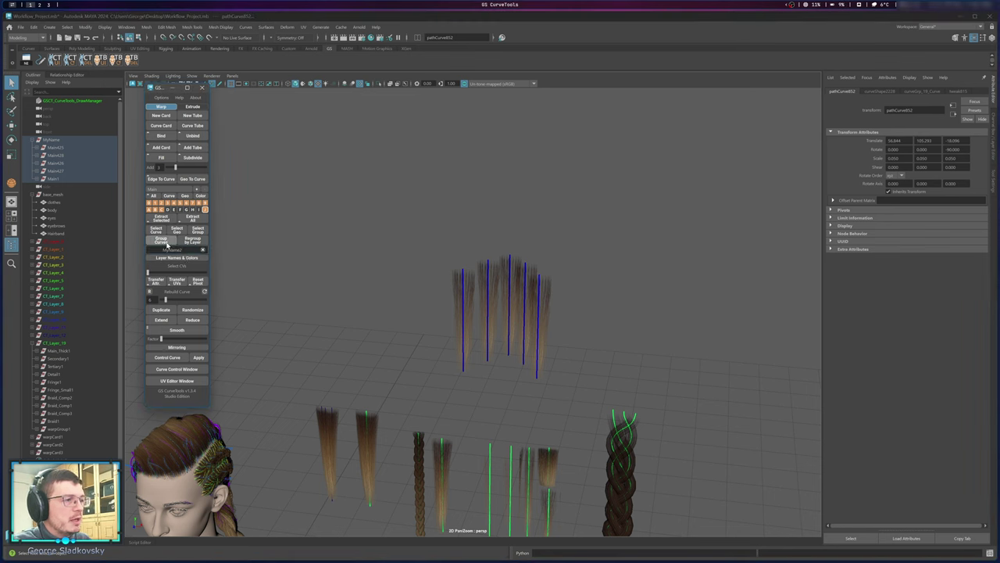
pyautogui.click(160, 240)
# Move the MyName2 group out to the top level of the scene, expand it to check its contents, and clear the selection.
pyautogui.moveTo(62, 149); pyautogui.dragTo(49, 128, button='middle')
pyautogui.click(330, 181)
pyautogui.click(46, 133)
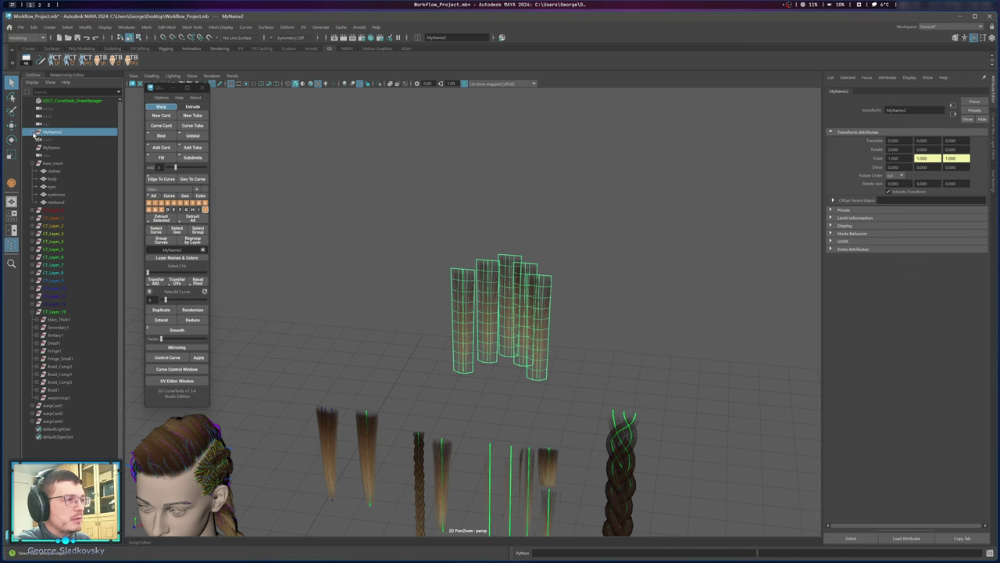
pyautogui.click(32, 132)
pyautogui.click(53, 140)
pyautogui.click(452, 207)
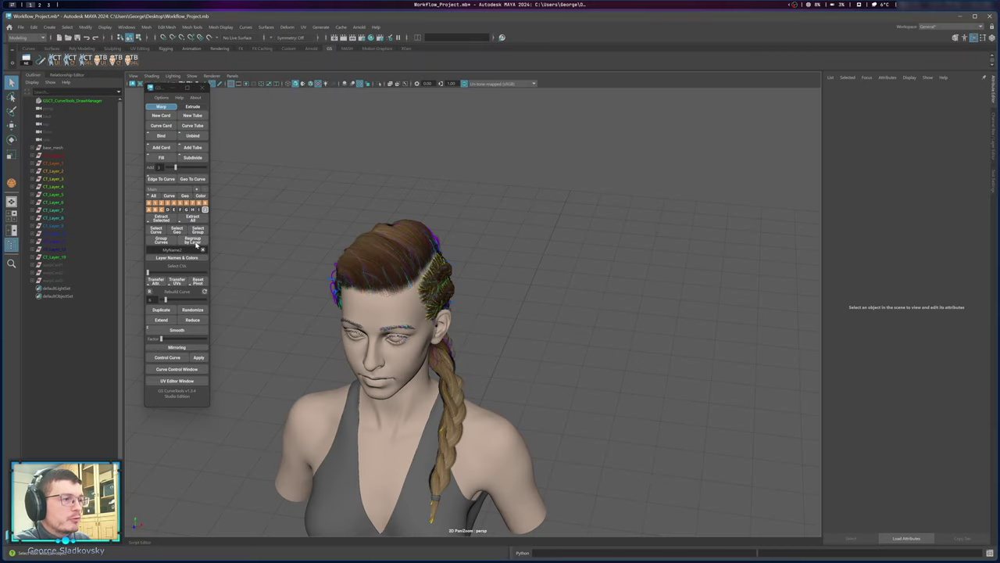
# Clear the custom group name and regroup all the hair curves by layer.
pyautogui.click(202, 250)
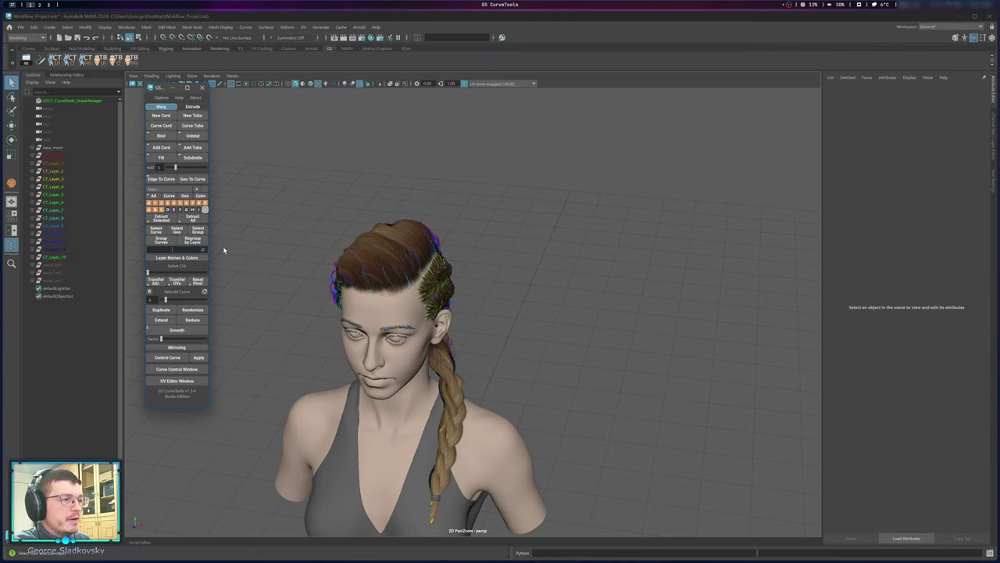
pyautogui.keyDown('alt'); pyautogui.moveTo(413, 266); pyautogui.dragTo(468, 226, button='middle'); pyautogui.keyUp('alt')
pyautogui.scroll(2, 468, 225)
pyautogui.keyDown('alt'); pyautogui.moveTo(468, 225); pyautogui.dragTo(437, 221); pyautogui.keyUp('alt')
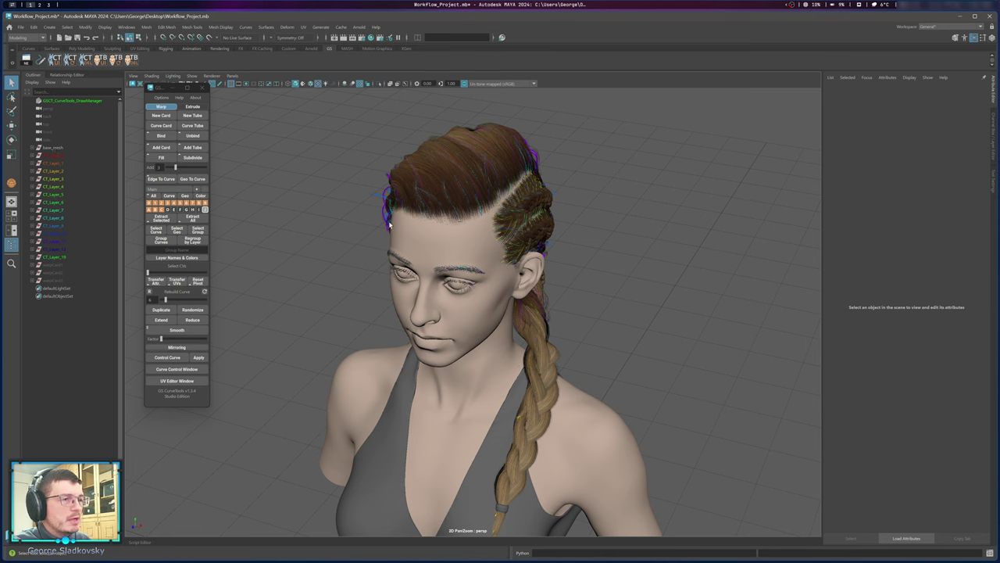
pyautogui.click(193, 242)
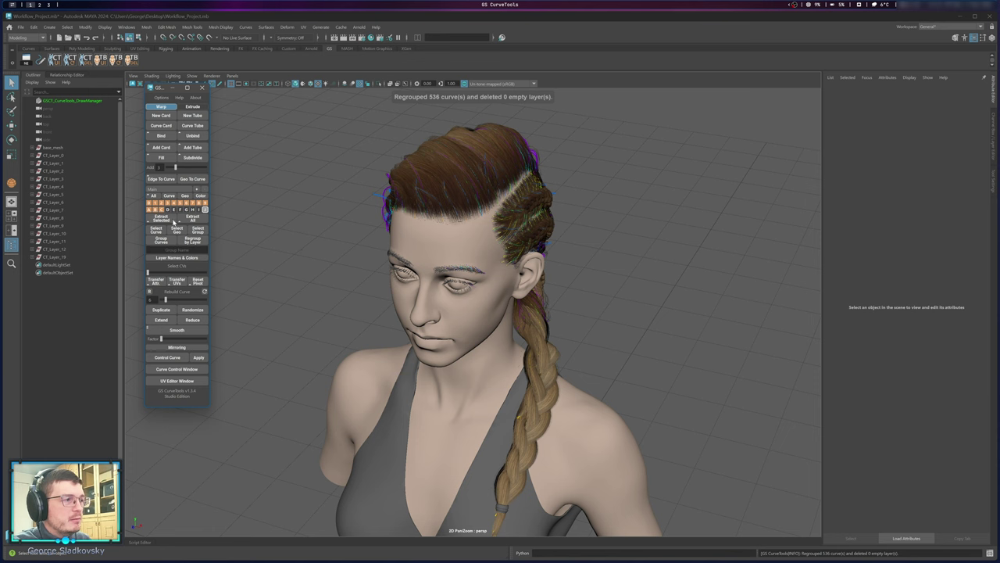
# Step through the layer groups from CT_Layer_0 to CT_Layer_8 to check which hair cards each one holds.
pyautogui.click(48, 155)
pyautogui.click(53, 164)
pyautogui.click(54, 171)
pyautogui.click(56, 179)
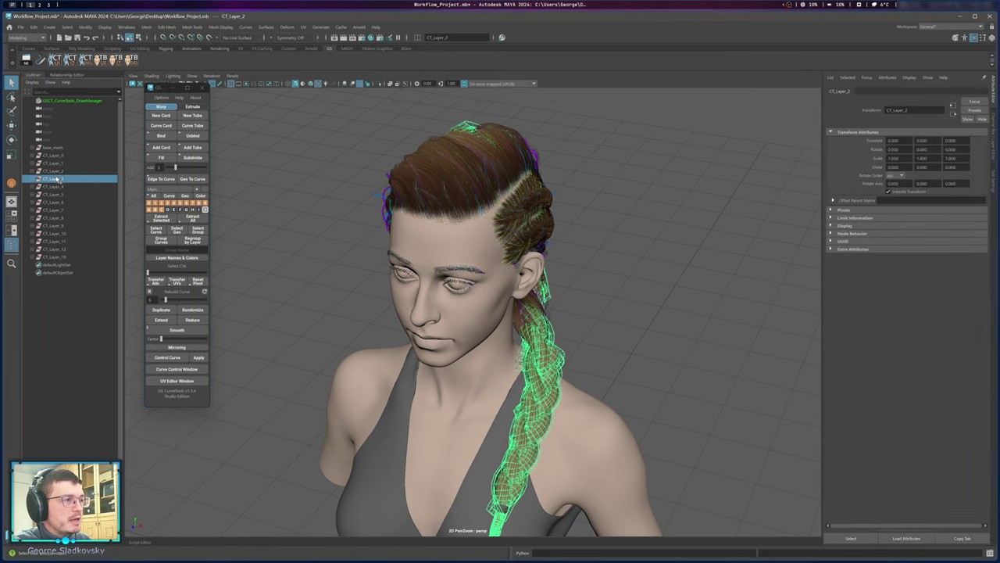
pyautogui.click(59, 186)
pyautogui.click(61, 195)
pyautogui.click(61, 203)
pyautogui.click(62, 211)
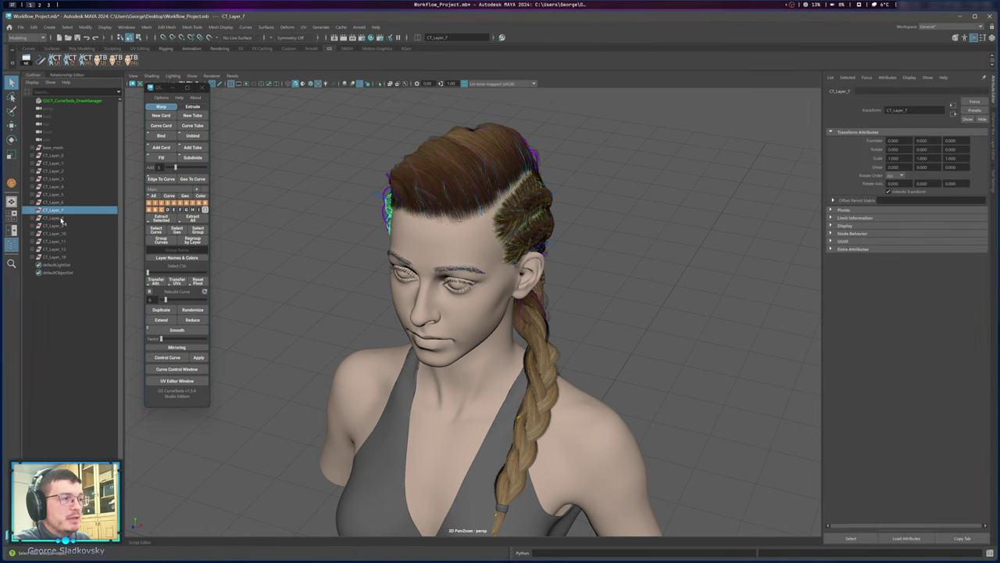
pyautogui.click(63, 218)
# Go through hair layers 0, 1, 2 and 5, compare them with the CT_Layer_0 group's cards, and clear the selection.
pyautogui.click(149, 203)
pyautogui.click(155, 202)
pyautogui.click(161, 203)
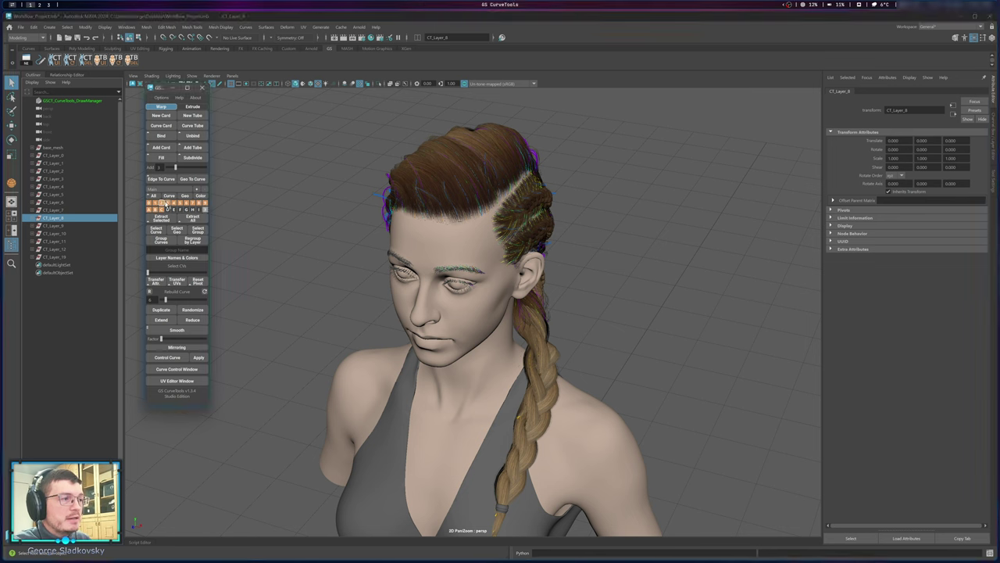
pyautogui.click(179, 203)
pyautogui.click(59, 156)
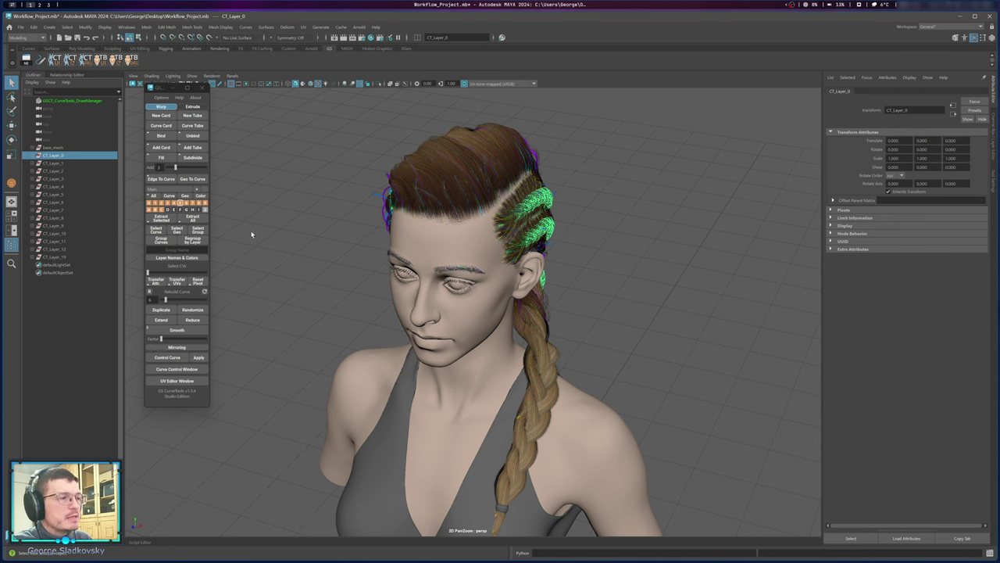
pyautogui.click(250, 235)
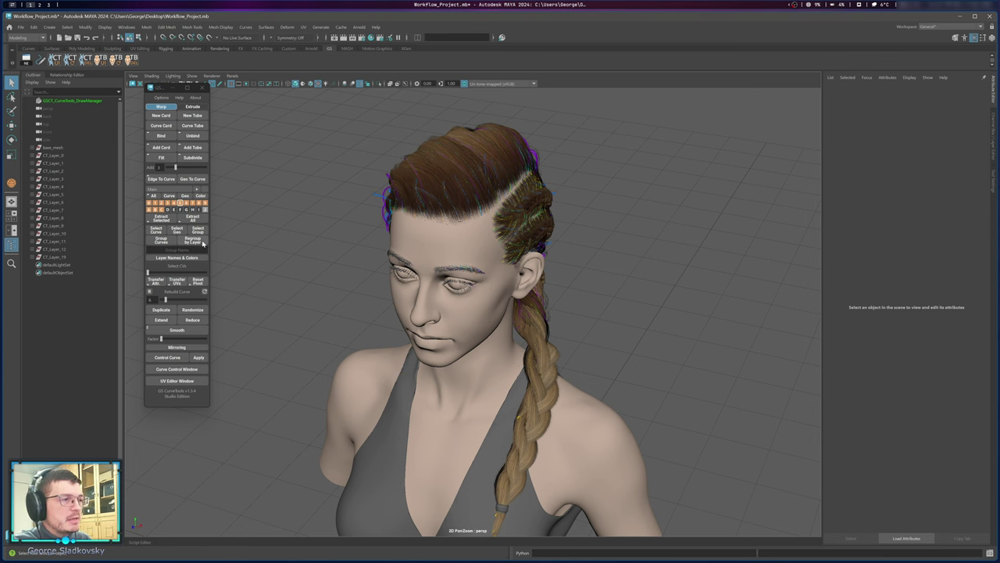
pyautogui.click(49, 156)
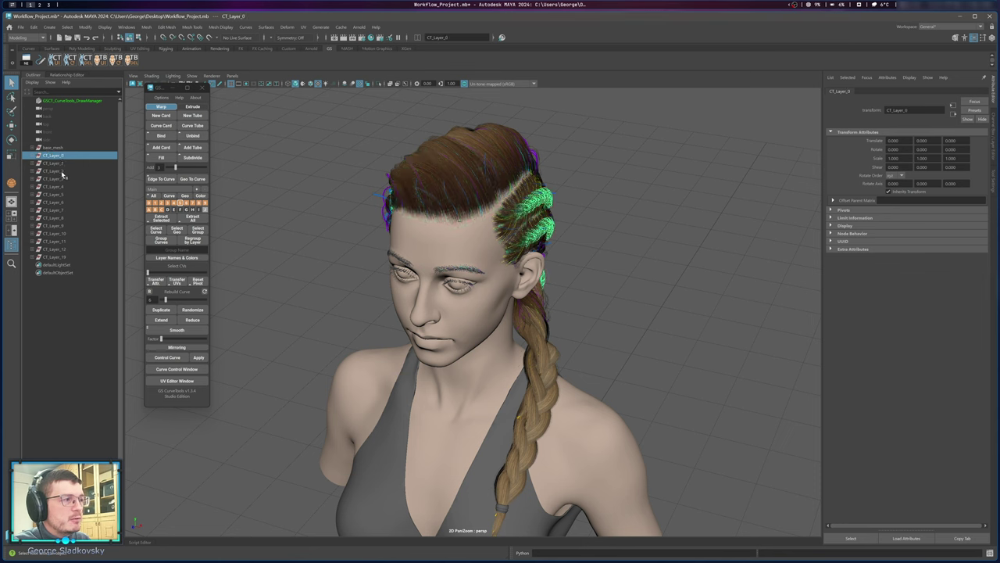
pyautogui.click(326, 257)
# Open the layer names and colors settings, and name layer 0 "asdasdasd" and layer 1 "asdasdad".
pyautogui.click(176, 257)
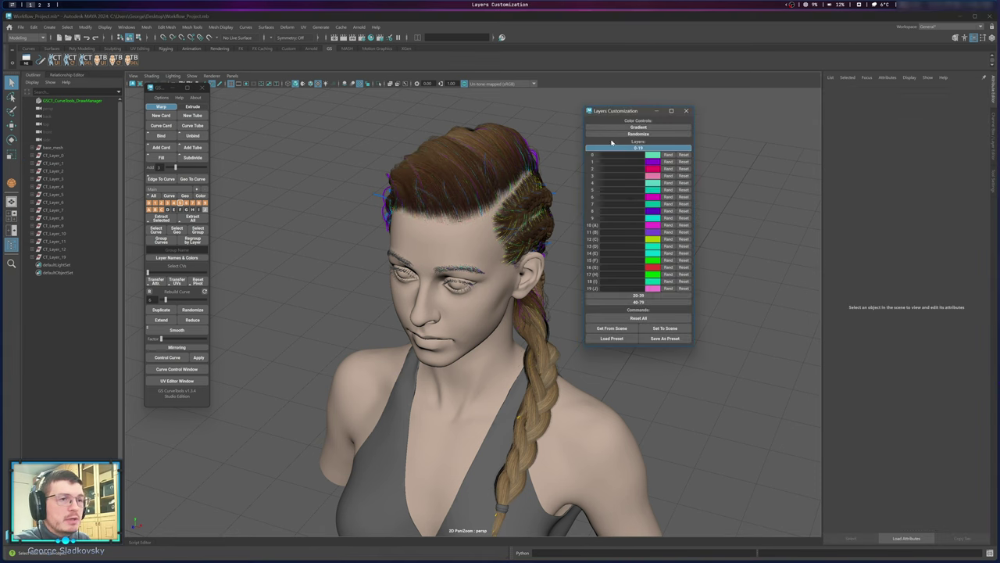
pyautogui.click(615, 156)
pyautogui.write('asdasdasd')
pyautogui.click(621, 162)
pyautogui.write('asdasdad')
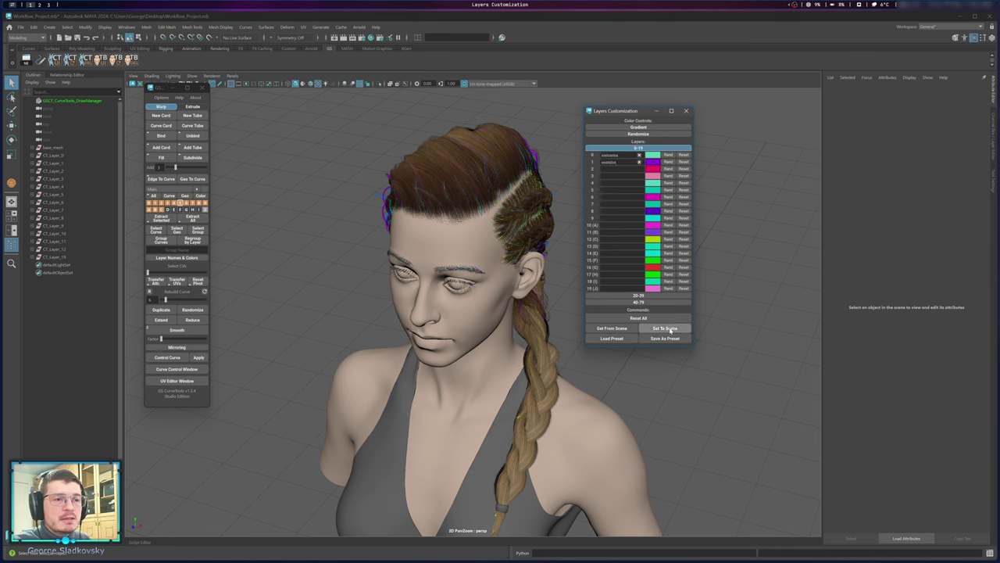
# Regroup the hair curves by layer using the custom layer names, and select the renamed layer 0 group to check its cards.
pyautogui.click(195, 241)
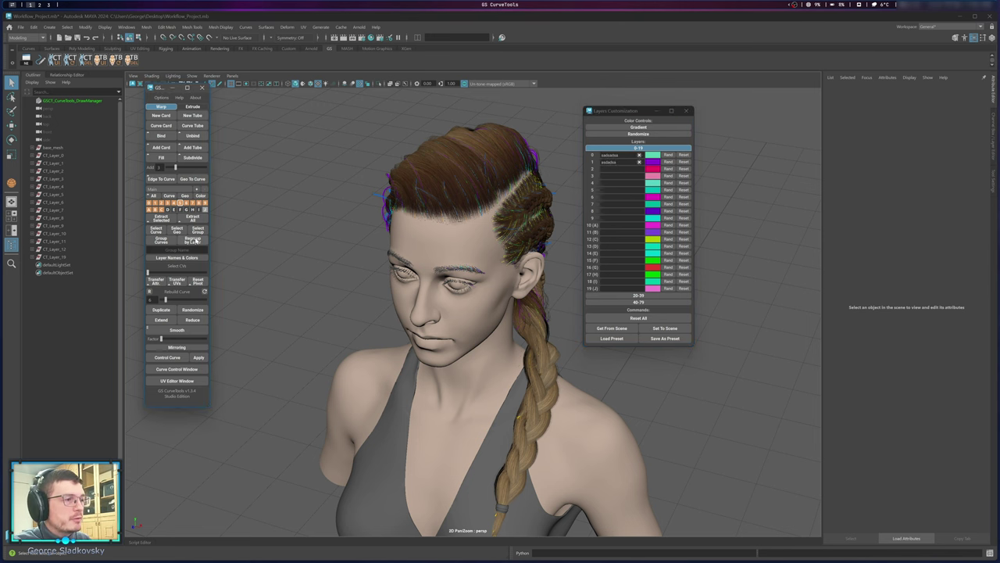
pyautogui.click(59, 156)
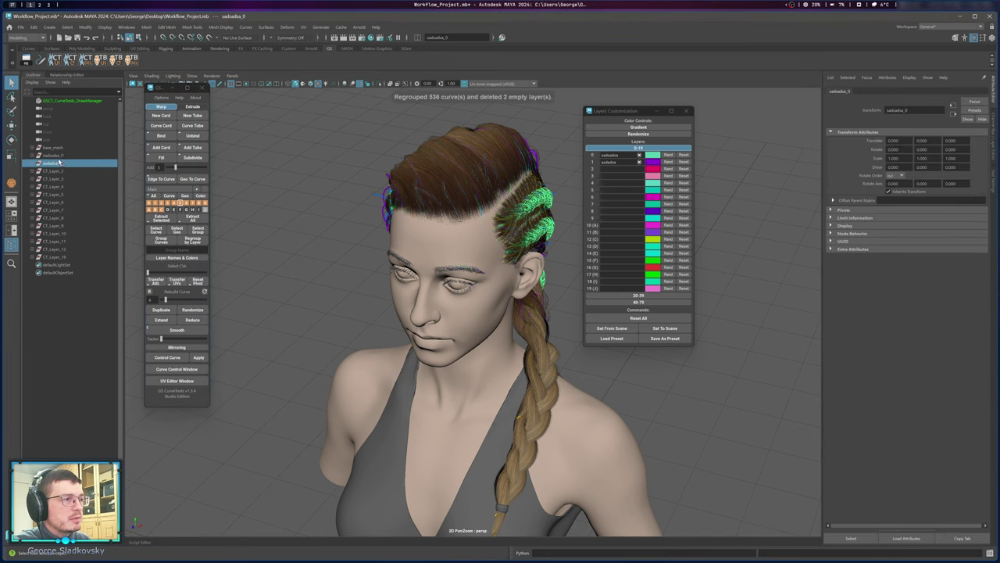
# Clear the custom names of layers 1 and 0, deselect everything, and regroup the hair curves by layer.
pyautogui.click(639, 161)
pyautogui.click(639, 155)
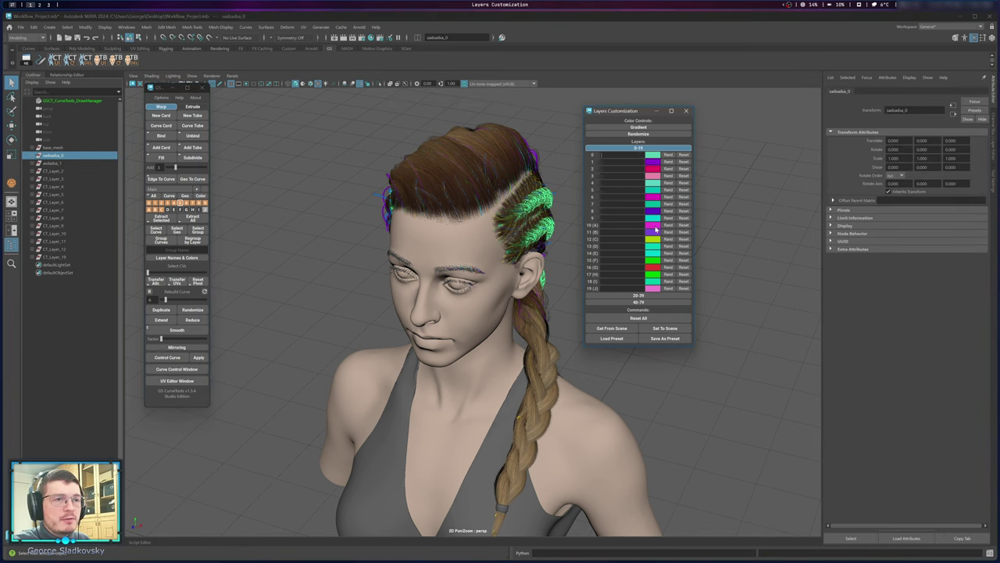
pyautogui.click(307, 201)
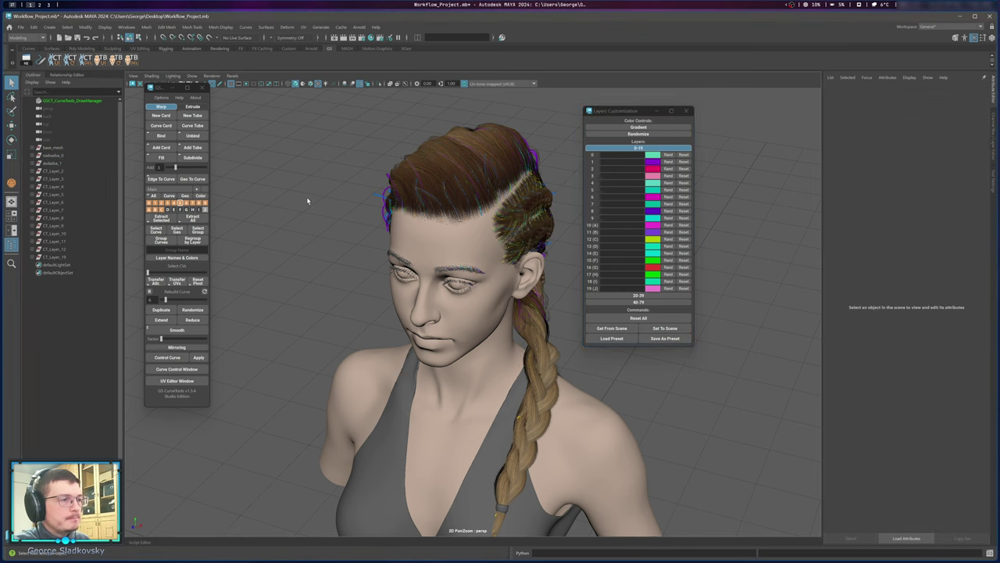
pyautogui.click(199, 240)
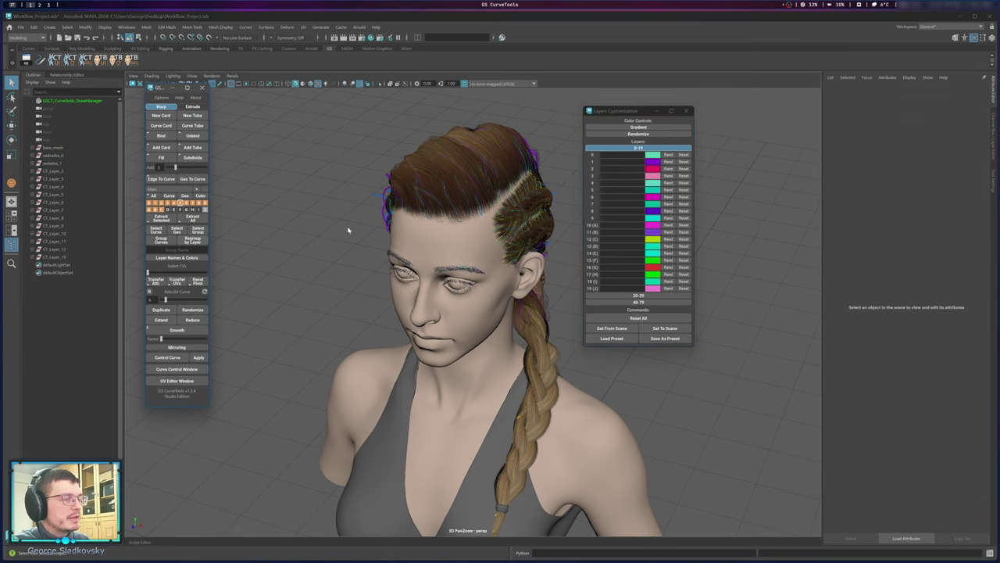
# Select all the hair layer groups in the Outliner, from CT_Layer_0 through CT_Layer_19.
pyautogui.click(72, 156)
pyautogui.keyDown('shift'); pyautogui.click(56, 257); pyautogui.keyUp('shift')
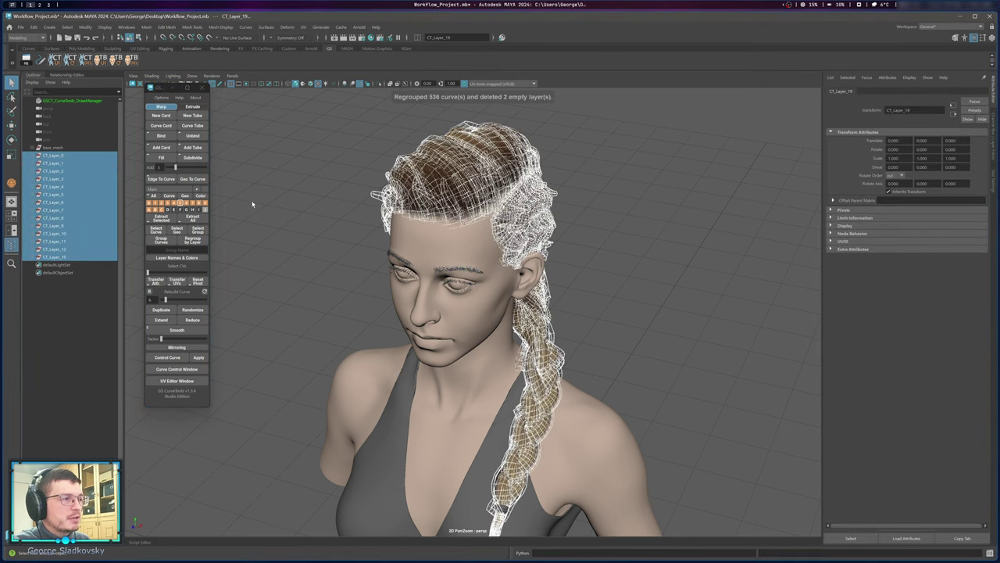
# Enable the Colorize Regrouped Layers option in GS CurveTools and regroup all hair curves by layer.
pyautogui.click(326, 189)
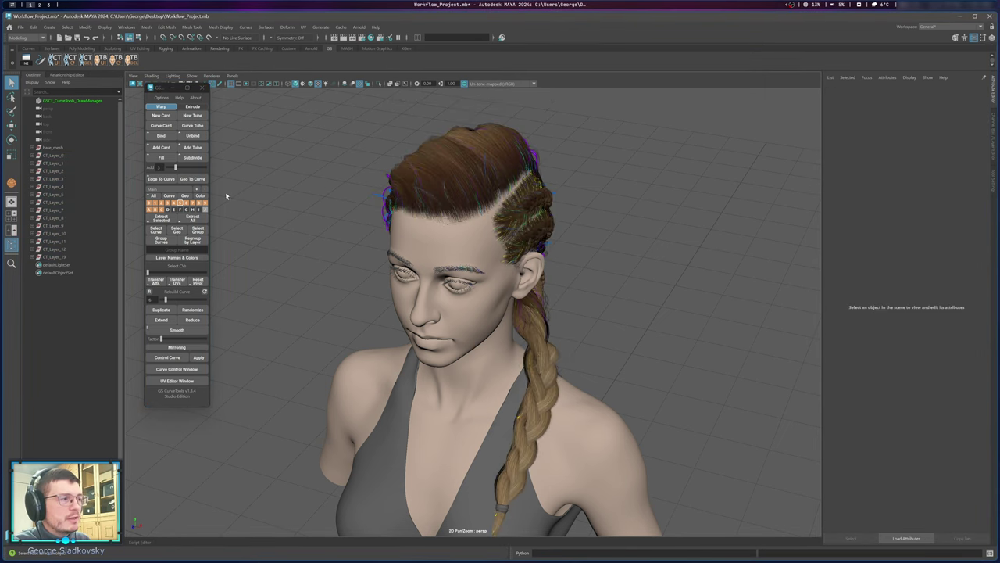
pyautogui.click(65, 159)
pyautogui.click(268, 172)
pyautogui.click(161, 96)
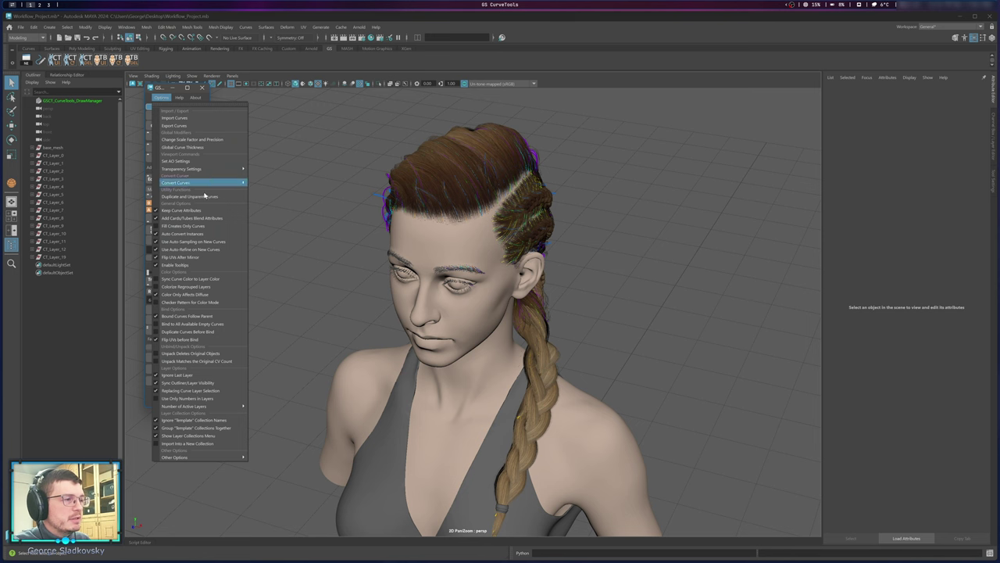
pyautogui.click(203, 288)
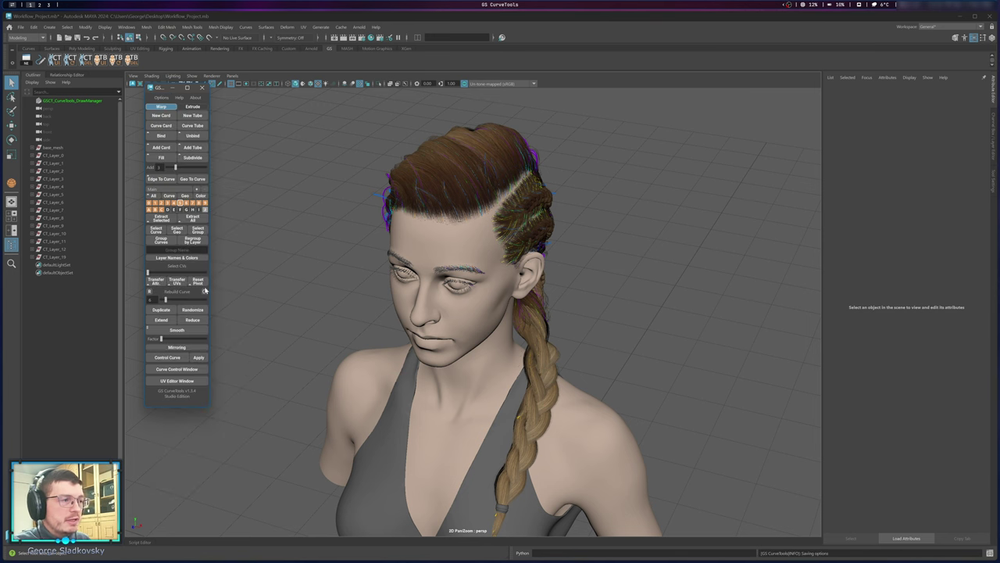
pyautogui.click(195, 242)
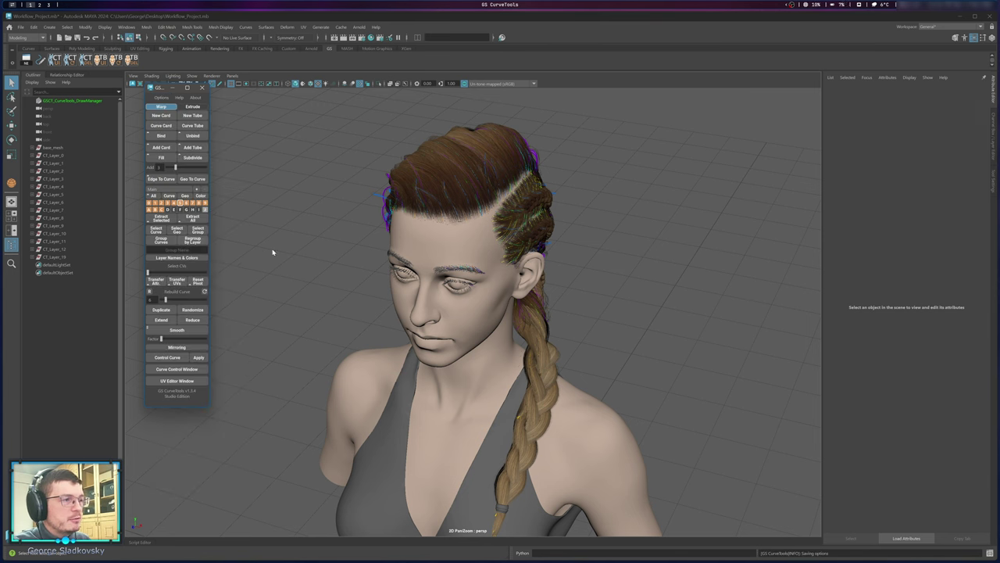
# Check the layer groups CT_Layer_1 to CT_Layer_4 in the outliner one after another for their assigned colors.
pyautogui.click(57, 164)
pyautogui.click(56, 170)
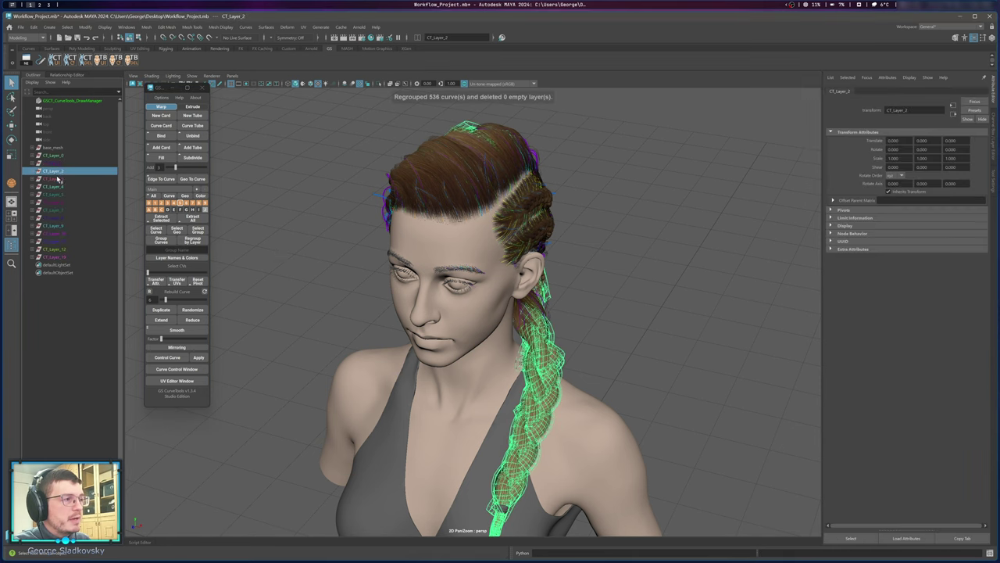
pyautogui.click(56, 178)
pyautogui.click(55, 187)
# Recolor the hair layers with a gradient in the layer customization settings and close them.
pyautogui.click(182, 258)
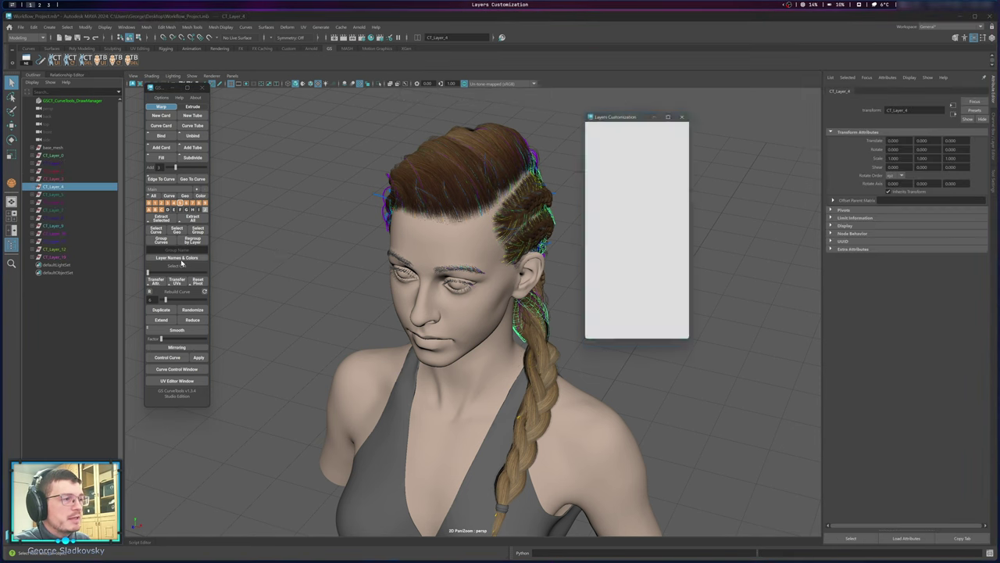
pyautogui.moveTo(618, 117); pyautogui.dragTo(638, 141)
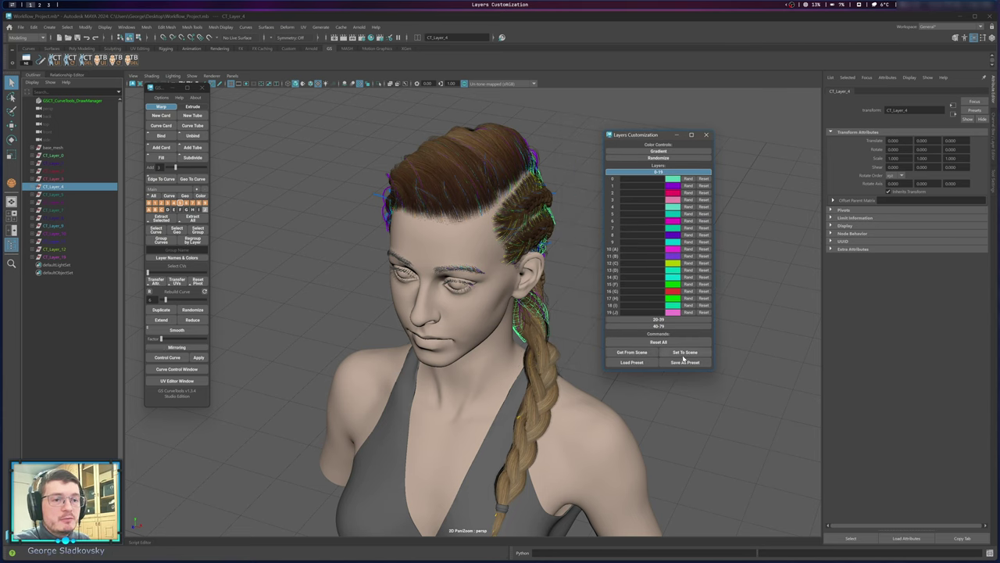
pyautogui.click(706, 136)
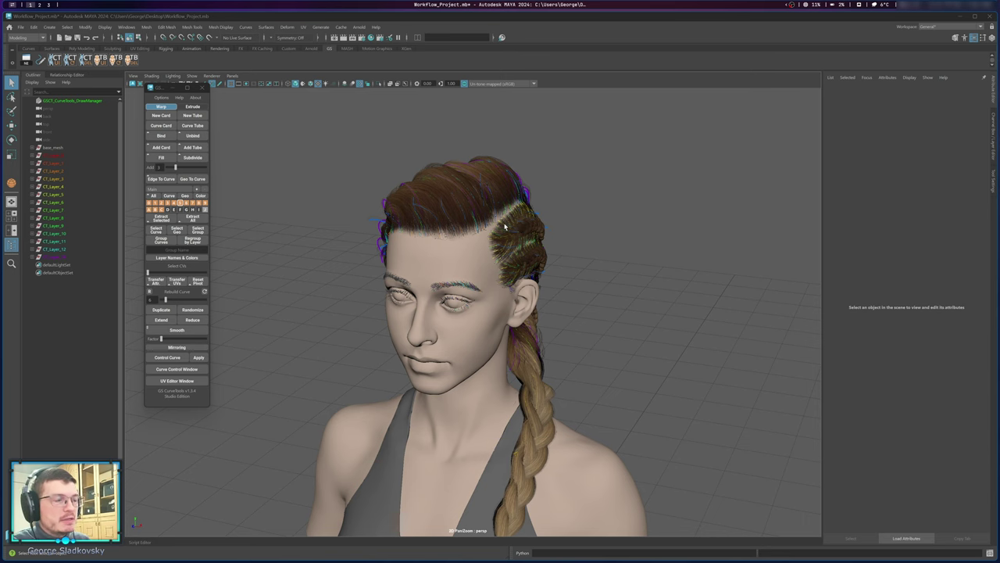
# Redraw the UV region of the pathCurve3 hair card around the second, tapered strand texture in the CurveTools UV editor.
pyautogui.keyDown('alt'); pyautogui.moveTo(592, 285); pyautogui.dragTo(520, 156); pyautogui.keyUp('alt')
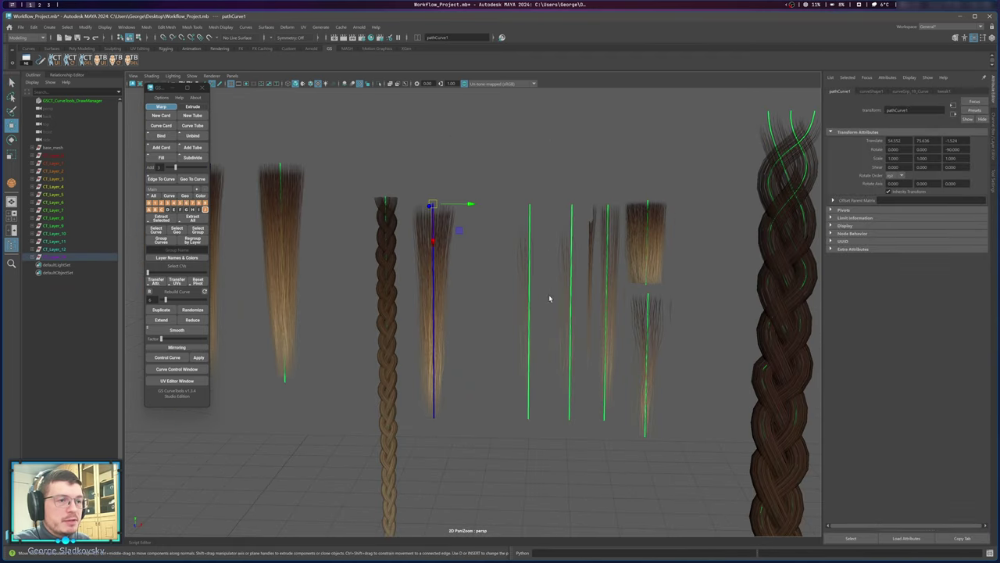
pyautogui.click(529, 283)
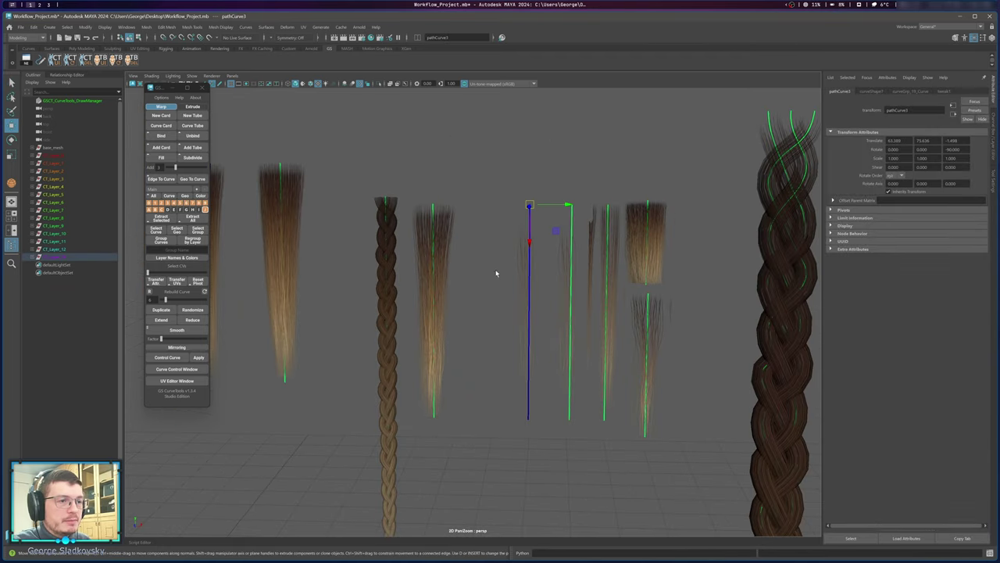
pyautogui.click(166, 382)
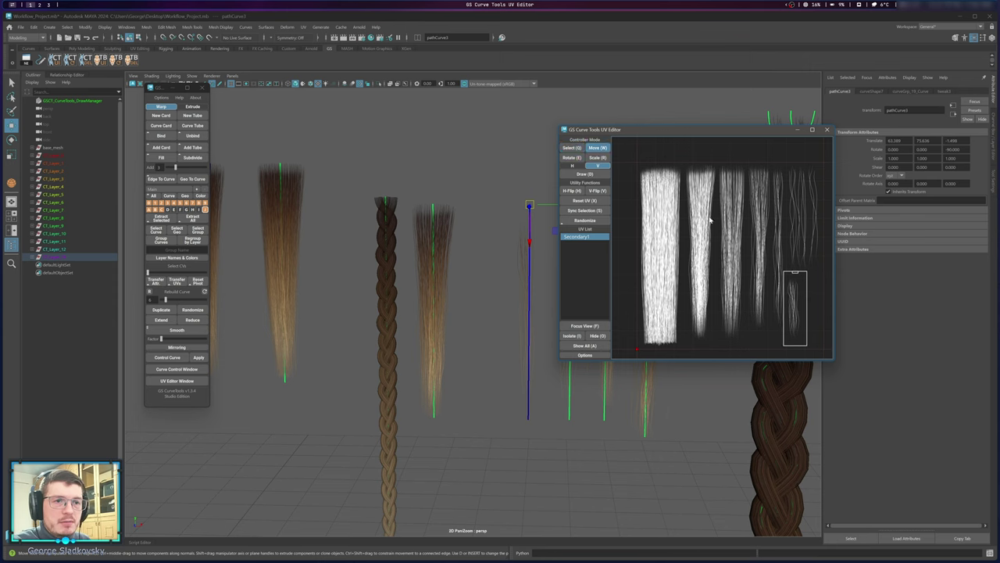
pyautogui.press('d')
pyautogui.moveTo(683, 168); pyautogui.dragTo(726, 343)
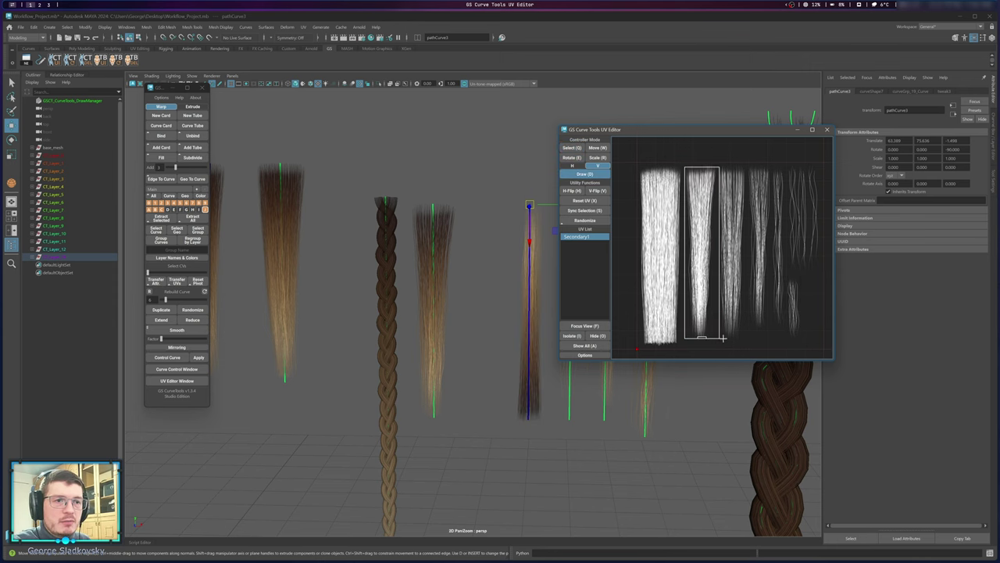
pyautogui.click(827, 129)
pyautogui.click(471, 243)
# Display the template hair cards without textures and with wireframe on shaded.
pyautogui.keyDown('alt'); pyautogui.moveTo(438, 199); pyautogui.dragTo(397, 230); pyautogui.keyUp('alt')
pyautogui.scroll(3, 398, 230)
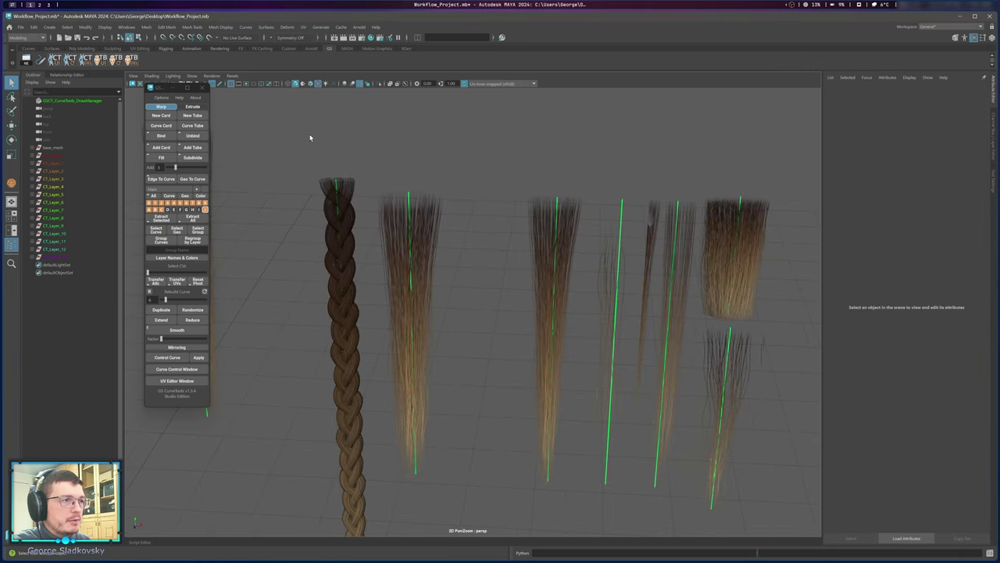
pyautogui.click(311, 84)
pyautogui.click(311, 83)
pyautogui.click(302, 84)
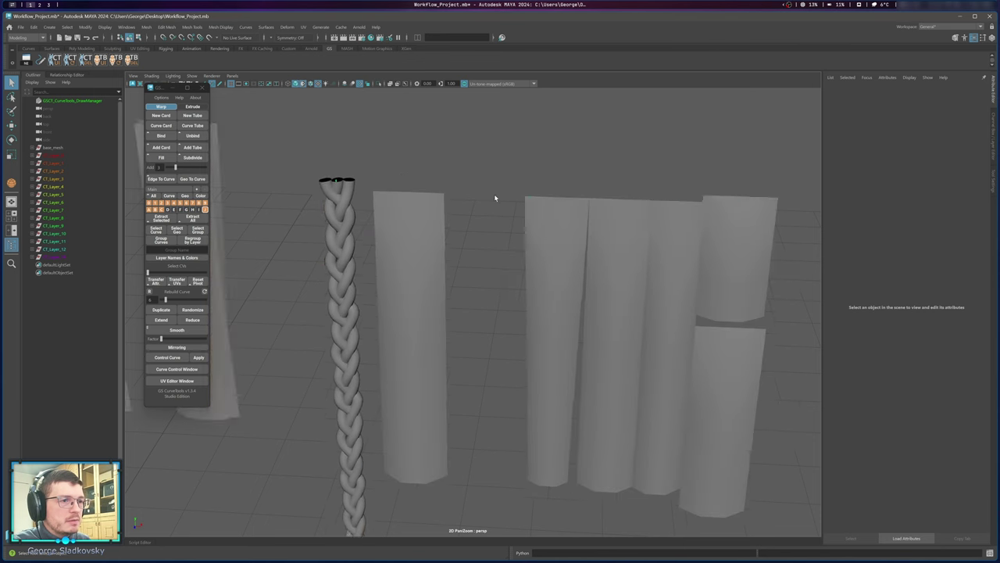
pyautogui.keyDown('alt'); pyautogui.moveTo(522, 206); pyautogui.dragTo(493, 186, button='middle'); pyautogui.keyUp('alt')
pyautogui.click(525, 204)
pyautogui.click(311, 84)
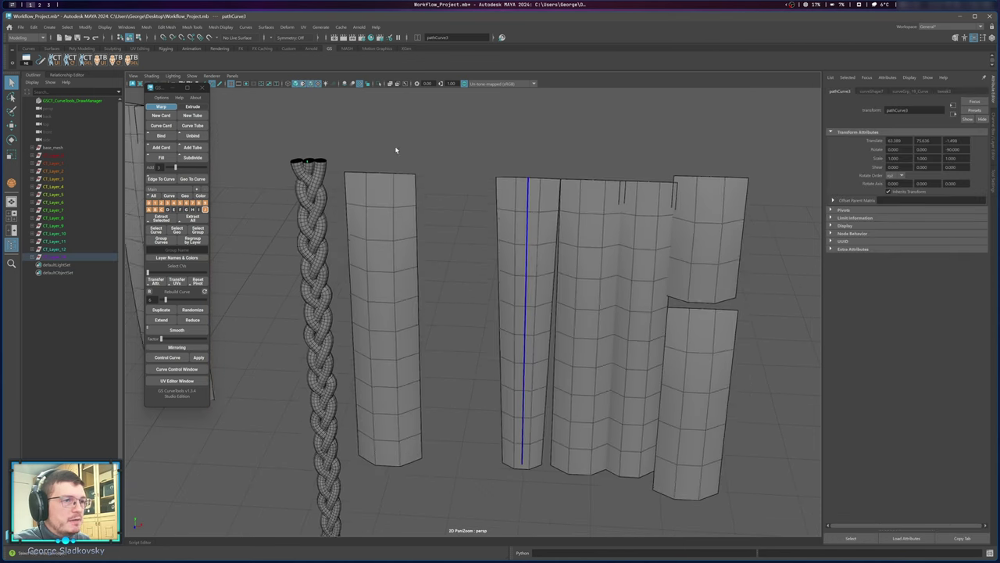
# Set the twist to 180 and the profile to 0.870 on the hair card beside the thin braid.
pyautogui.keyDown('alt'); pyautogui.moveTo(395, 145); pyautogui.dragTo(395, 169, button='middle'); pyautogui.keyUp('alt')
pyautogui.click(351, 281)
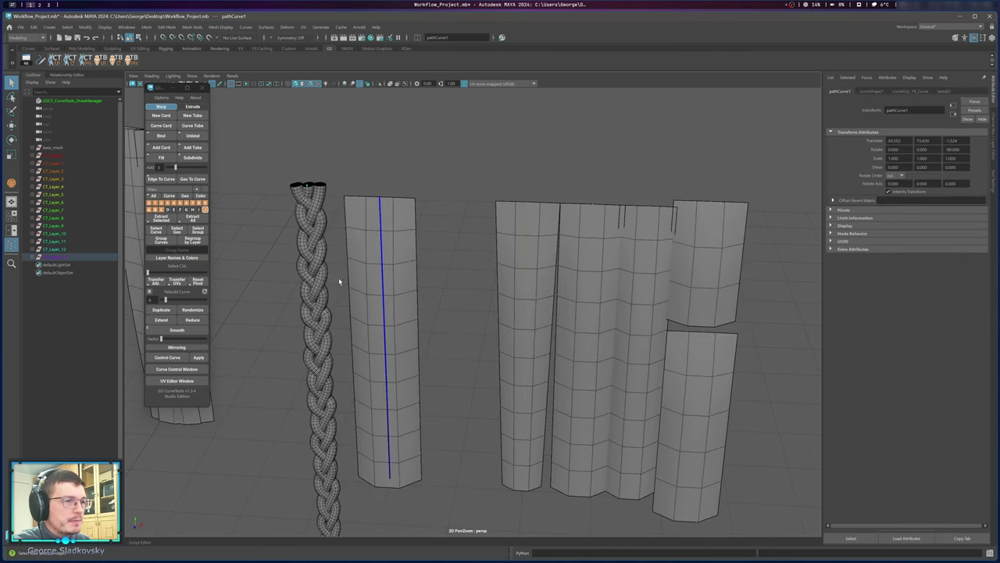
pyautogui.click(189, 369)
pyautogui.moveTo(762, 161); pyautogui.dragTo(809, 161)
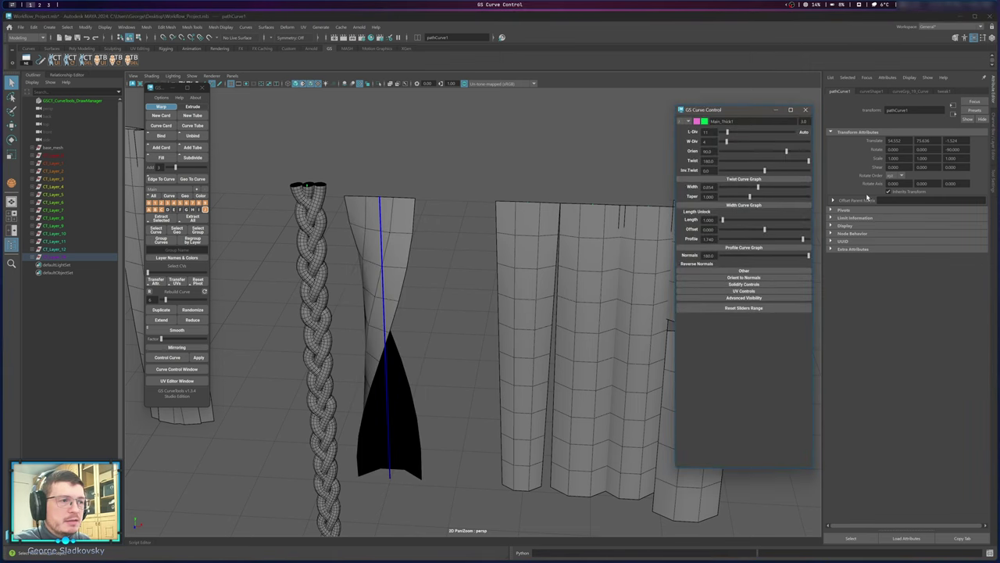
pyautogui.moveTo(803, 239); pyautogui.dragTo(785, 239)
pyautogui.click(450, 264)
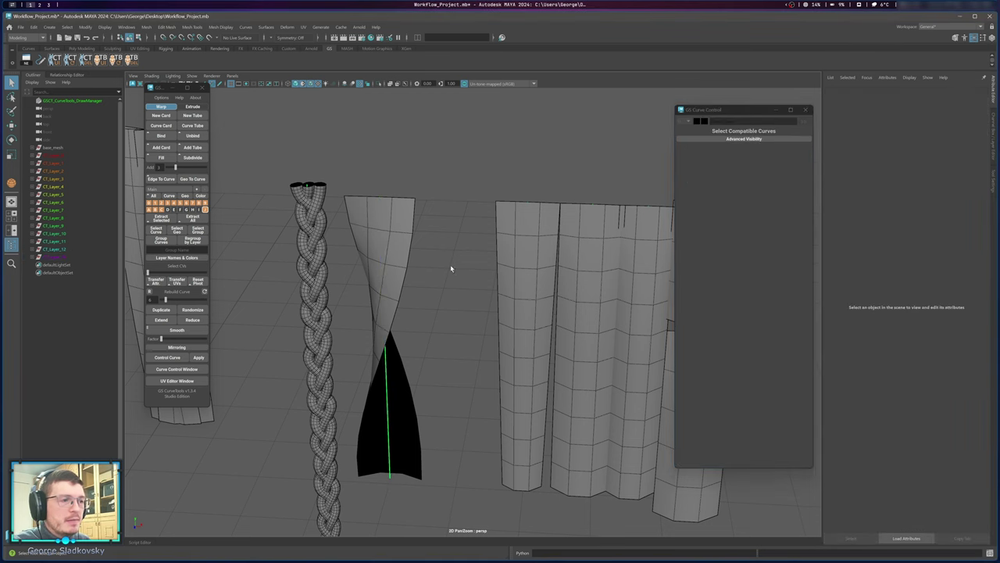
# Try transferring attributes from the twisted card, selected first, to the five straight cards beside it.
pyautogui.moveTo(376, 245); pyautogui.dragTo(404, 307)
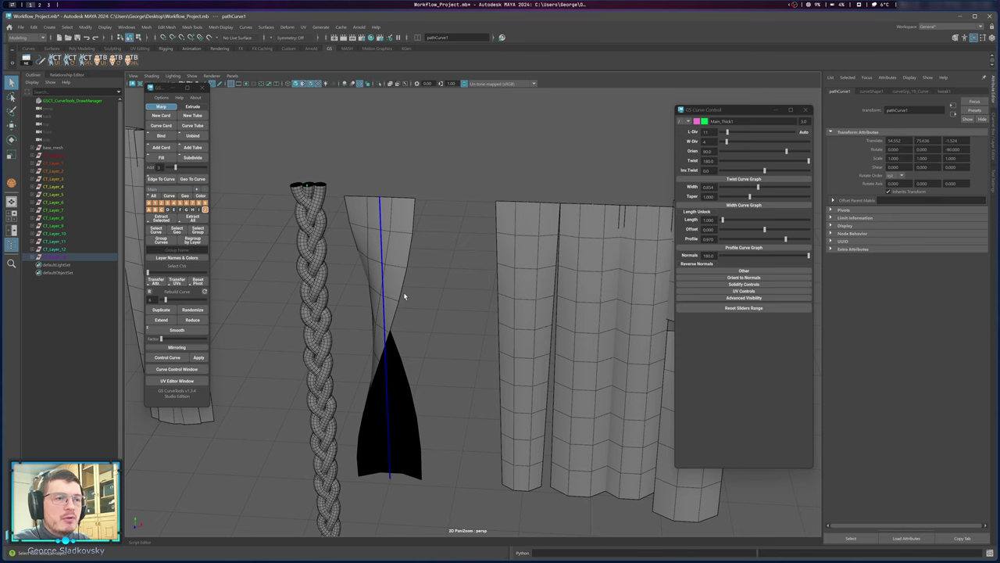
pyautogui.scroll(-4, 495, 263)
pyautogui.keyDown('alt'); pyautogui.moveTo(495, 263); pyautogui.dragTo(427, 243, button='middle'); pyautogui.keyUp('alt')
pyautogui.click(427, 243)
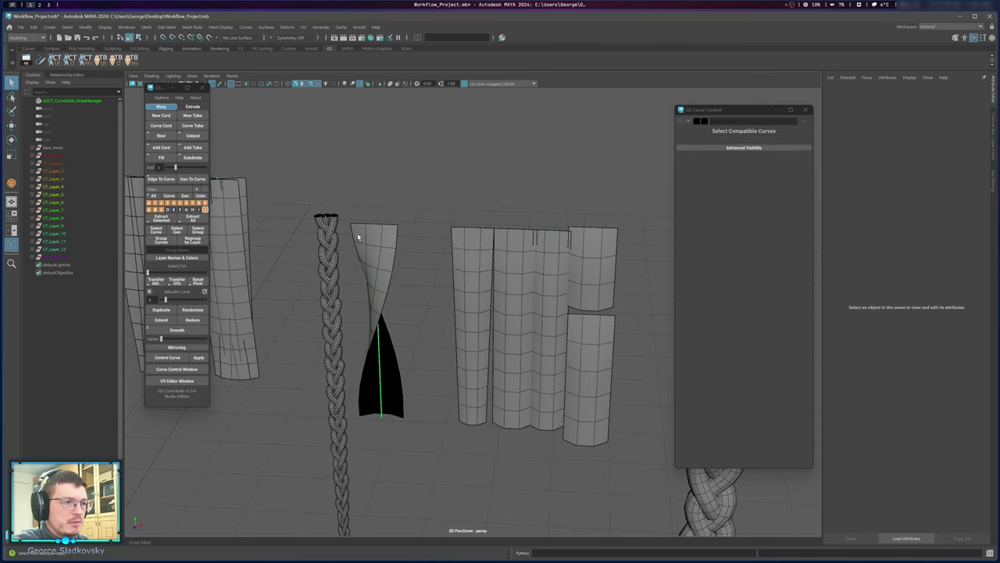
pyautogui.moveTo(364, 236); pyautogui.dragTo(409, 327)
pyautogui.keyDown('shift'); pyautogui.moveTo(430, 166); pyautogui.dragTo(627, 458); pyautogui.keyUp('shift')
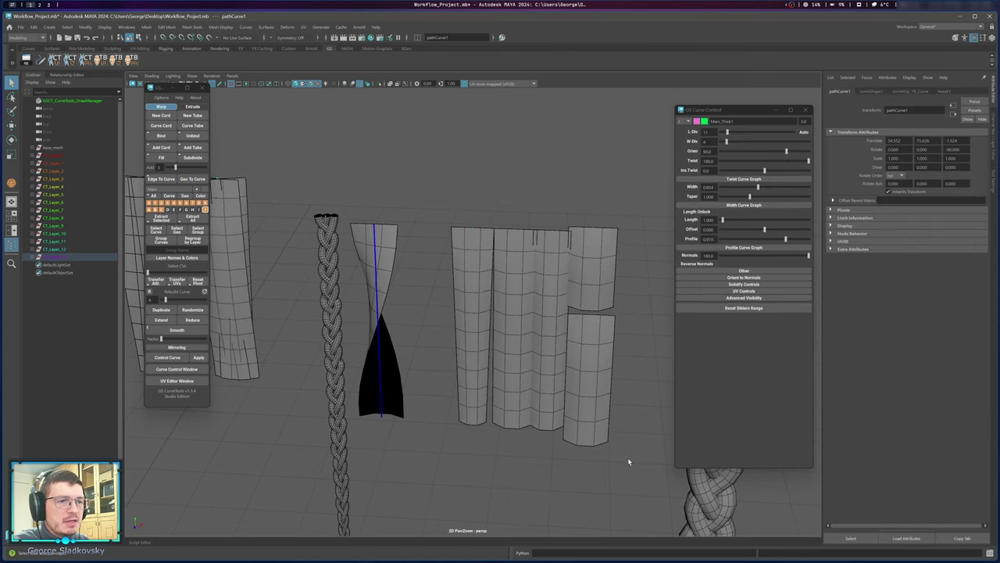
pyautogui.click(156, 282)
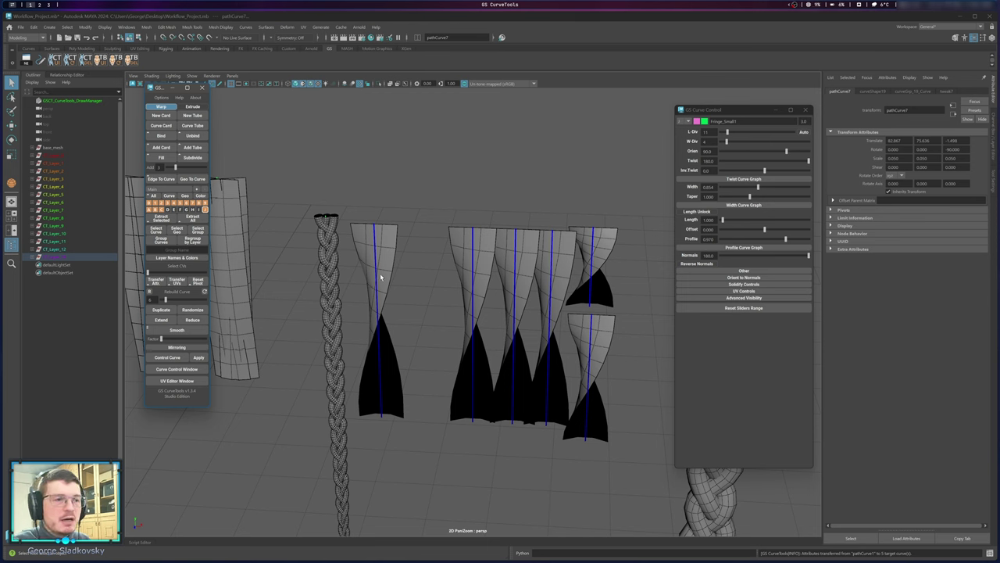
pyautogui.hotkey('ctrl', 'z')
pyautogui.click(526, 156)
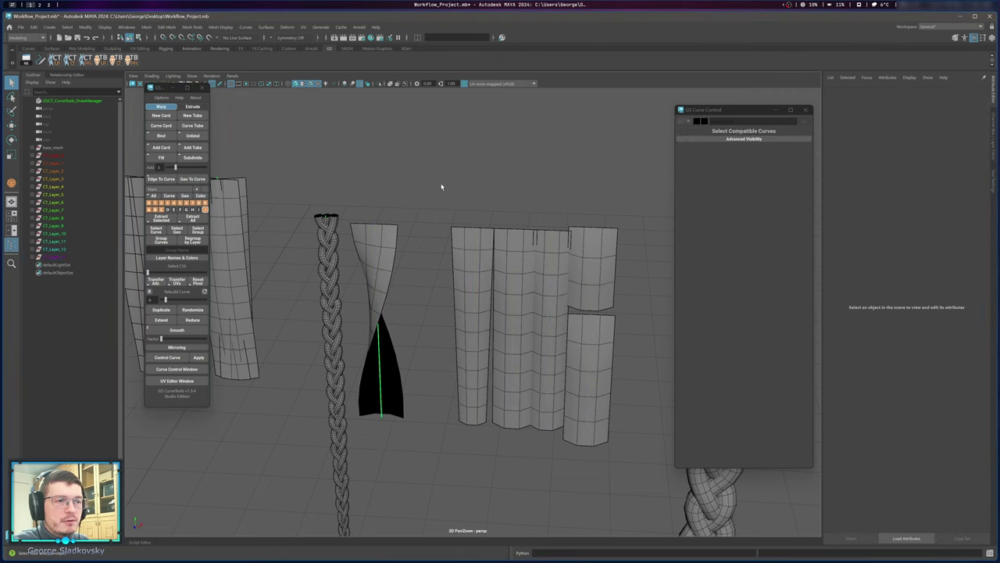
# Try transferring the attributes in reverse order, selecting the five straight cards first and the twisted source card last.
pyautogui.moveTo(443, 172); pyautogui.dragTo(647, 499)
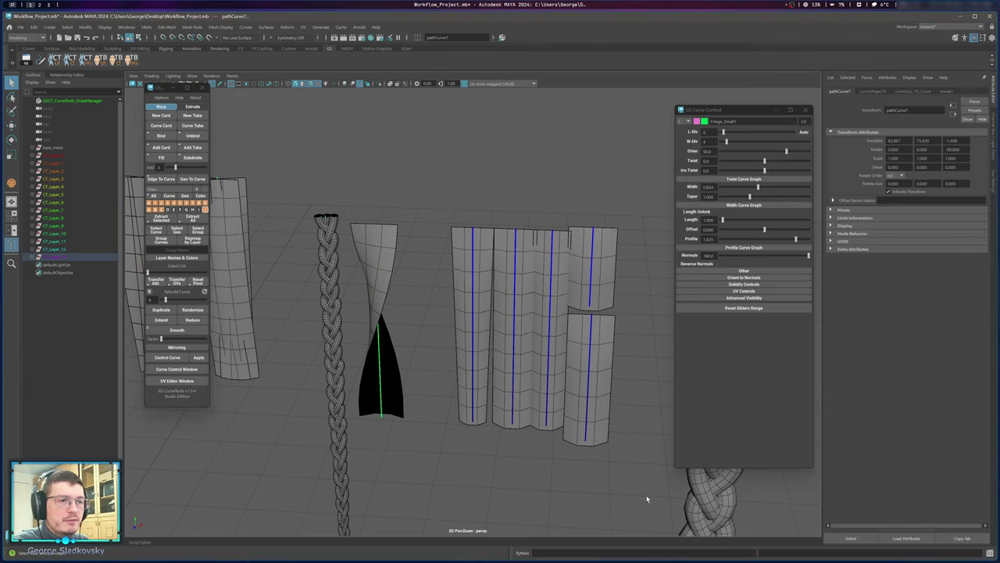
pyautogui.keyDown('shift'); pyautogui.click(362, 315); pyautogui.keyUp('shift')
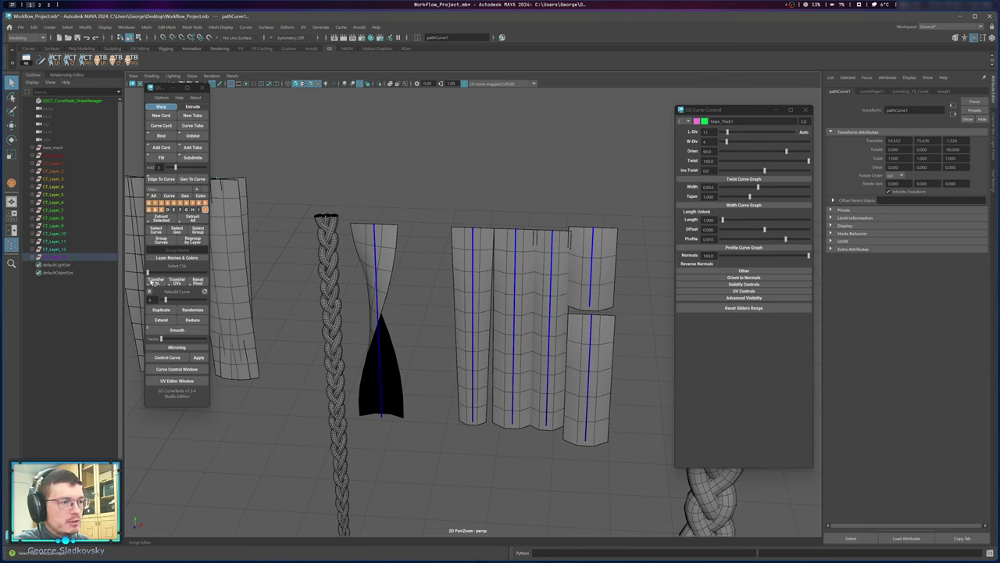
pyautogui.click(153, 282)
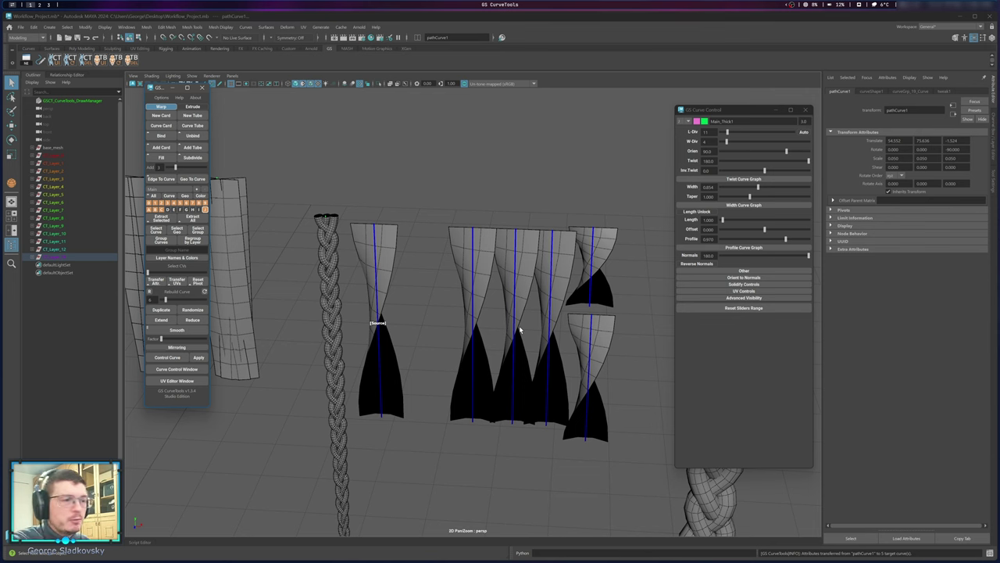
pyautogui.hotkey('ctrl', 'z')
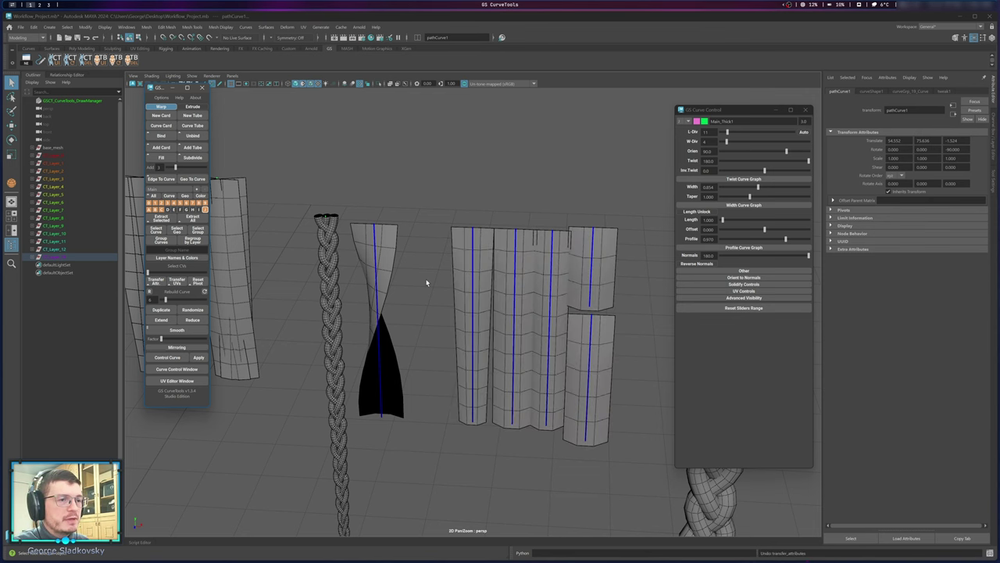
pyautogui.click(426, 282)
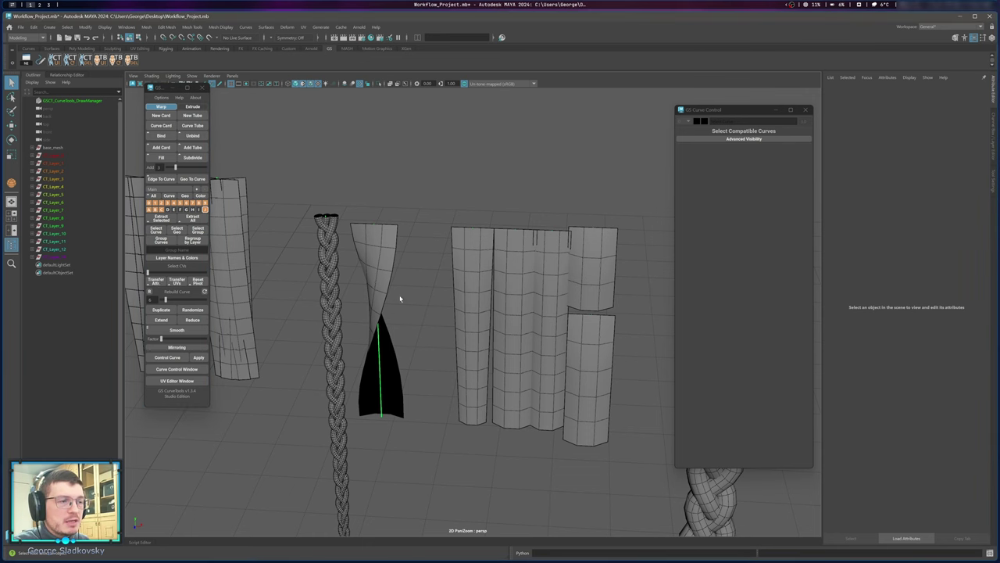
# Copy the twisted card's attributes and try pasting them onto the five straight cards.
pyautogui.click(380, 323)
pyautogui.keyDown('alt'); pyautogui.moveTo(408, 302); pyautogui.dragTo(419, 311, button='middle'); pyautogui.keyUp('alt')
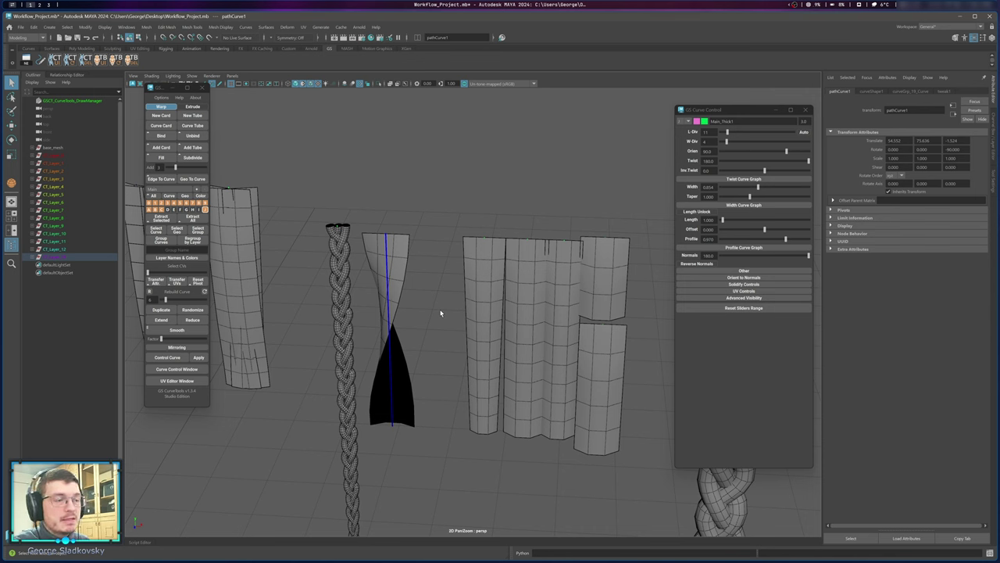
pyautogui.click(156, 283)
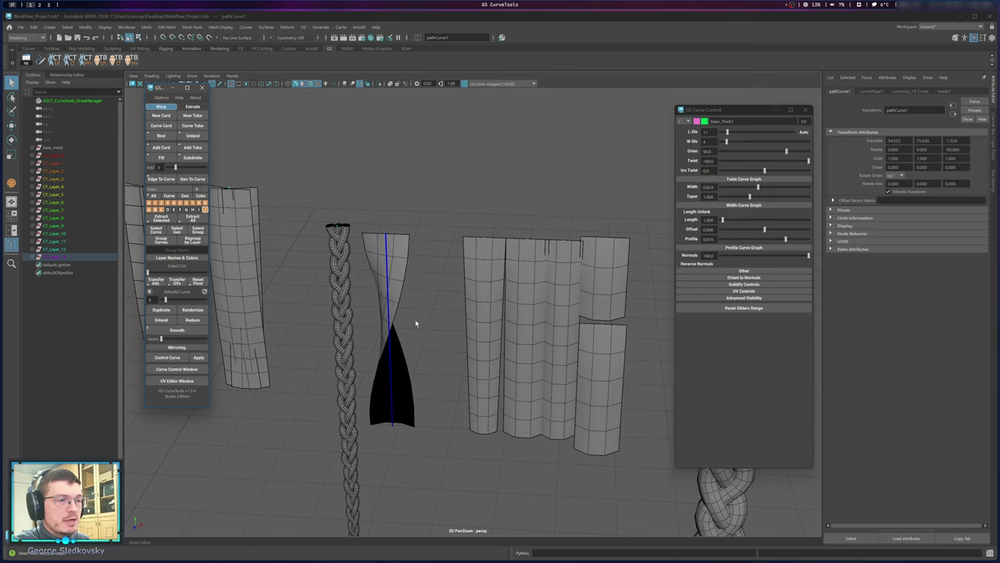
pyautogui.keyDown('alt'); pyautogui.moveTo(416, 322); pyautogui.dragTo(390, 325, button='middle'); pyautogui.keyUp('alt')
pyautogui.moveTo(420, 225); pyautogui.dragTo(605, 478)
pyautogui.click(155, 283)
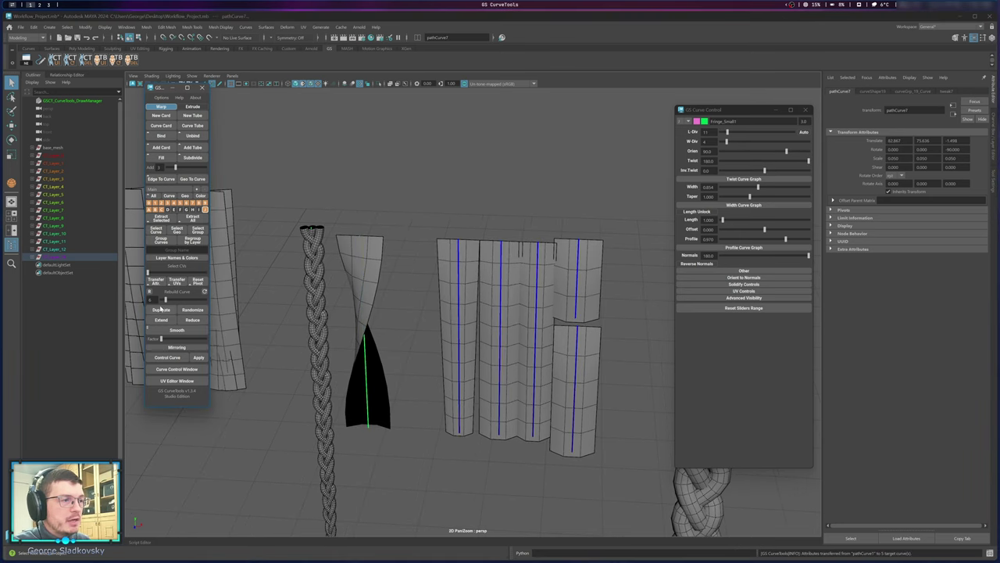
pyautogui.click(626, 381)
pyautogui.keyDown('alt'); pyautogui.moveTo(625, 383); pyautogui.dragTo(557, 374, button='right'); pyautogui.keyUp('alt')
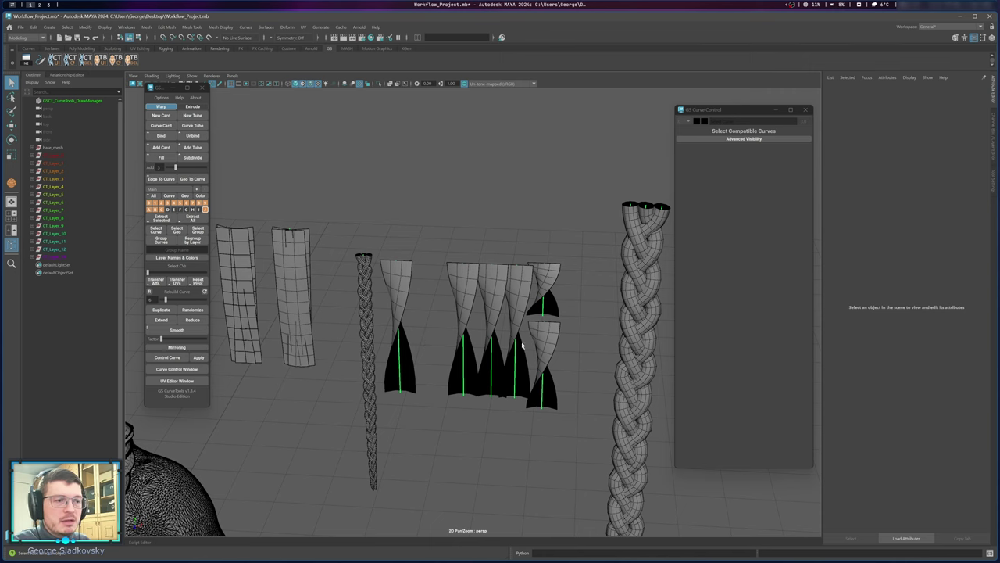
pyautogui.keyDown('alt'); pyautogui.moveTo(450, 306); pyautogui.dragTo(487, 346, button='right'); pyautogui.keyUp('alt')
pyautogui.hotkey('ctrl', 'z')
pyautogui.hotkey('ctrl', 'z')
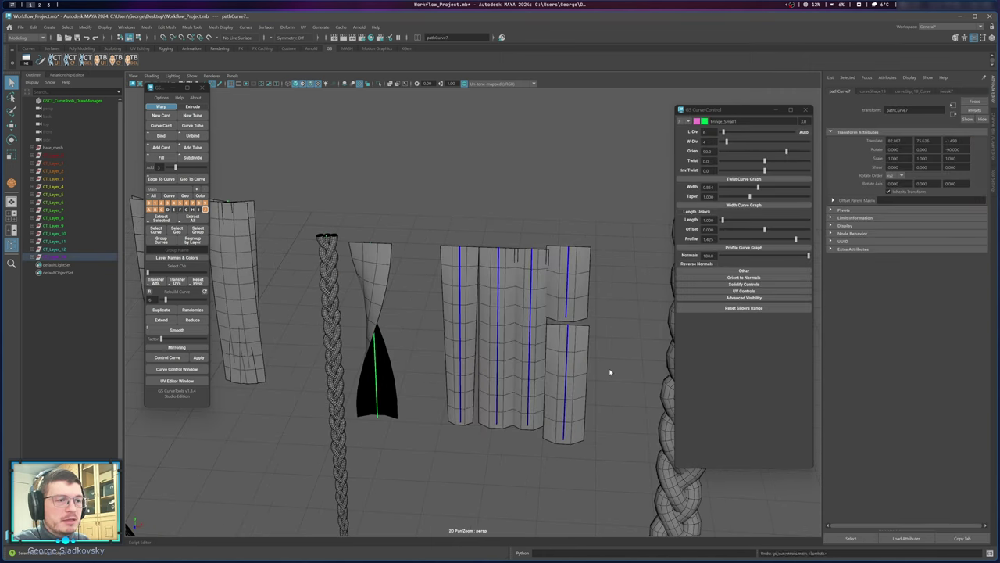
pyautogui.click(609, 368)
# Restore the twisted card beside the thin braid by pasting the attributes of the nearest straight card onto it.
pyautogui.click(561, 352)
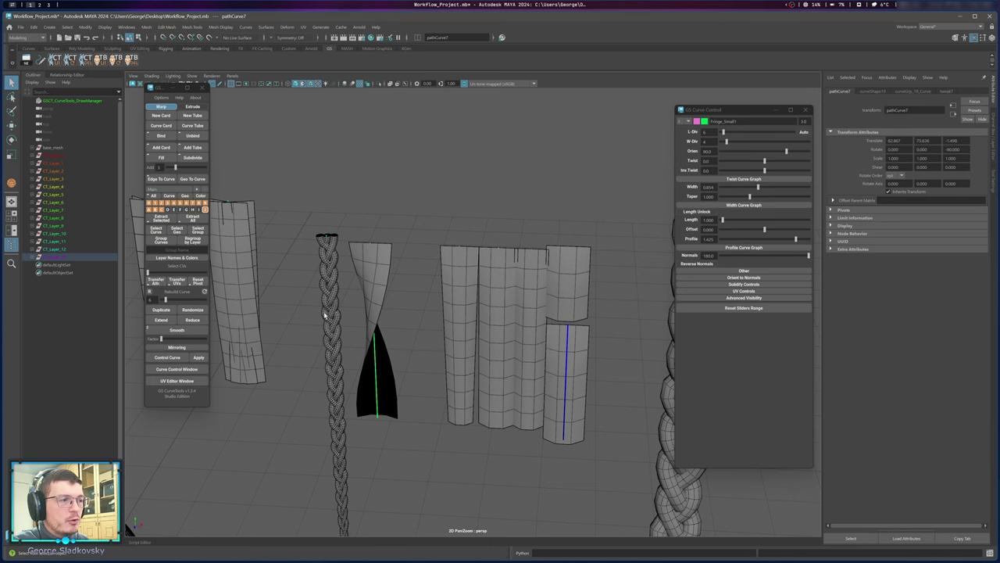
pyautogui.click(598, 362)
pyautogui.click(460, 269)
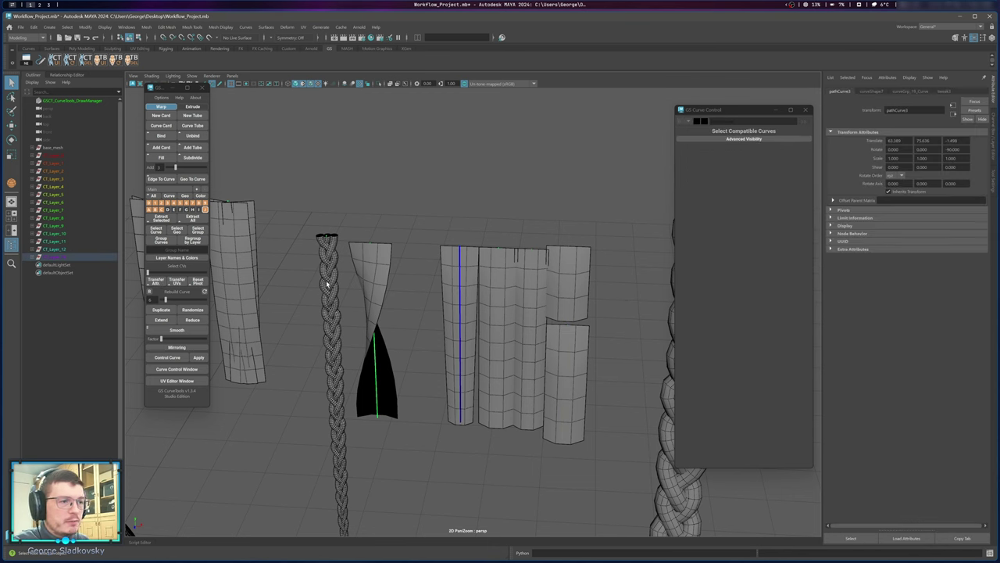
pyautogui.moveTo(156, 281); pyautogui.dragTo(156, 304, button='right')
pyautogui.keyDown('alt'); pyautogui.moveTo(415, 299); pyautogui.dragTo(440, 303, button='middle'); pyautogui.keyUp('alt')
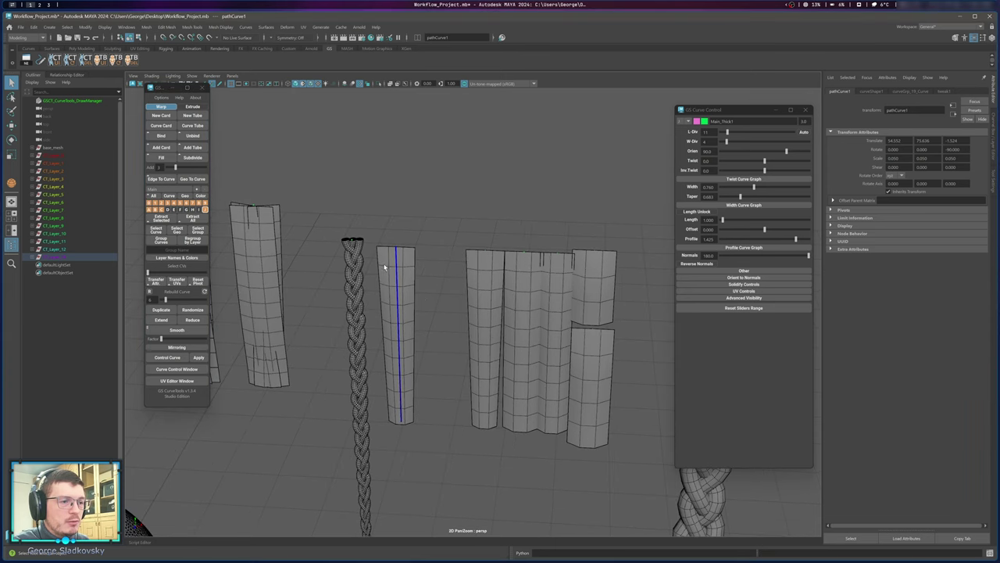
# Turn on textured display so the hair cards show their hair texture, and clear the selection.
pyautogui.keyDown('alt'); pyautogui.moveTo(384, 267); pyautogui.dragTo(498, 307); pyautogui.keyUp('alt')
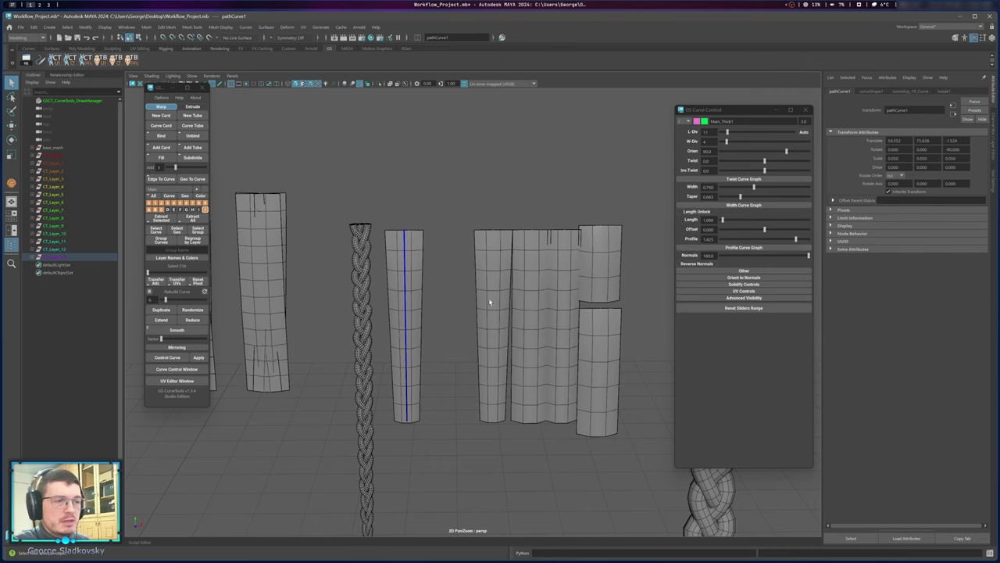
pyautogui.keyDown('alt'); pyautogui.moveTo(480, 271); pyautogui.dragTo(469, 301); pyautogui.keyUp('alt')
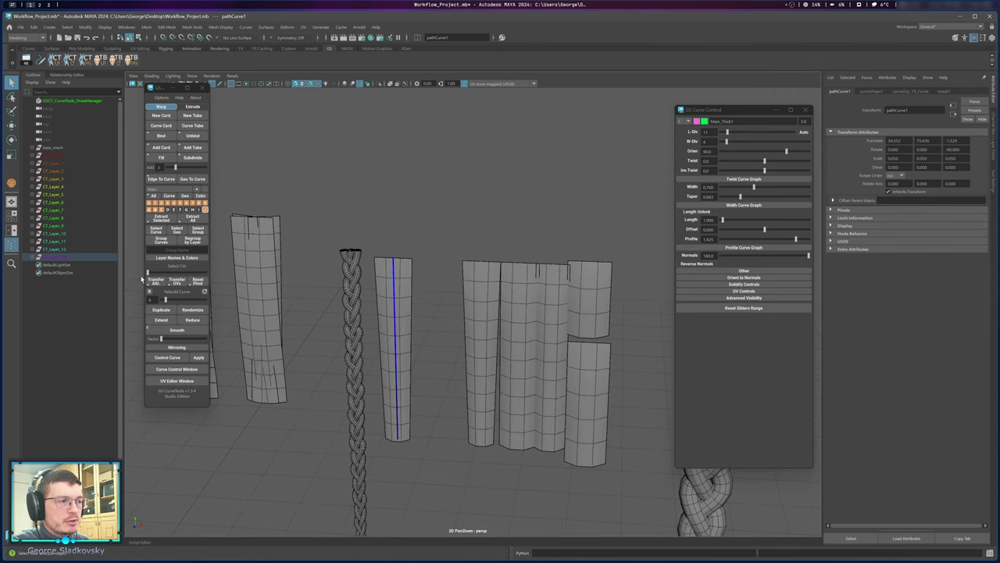
pyautogui.scroll(5, 457, 277)
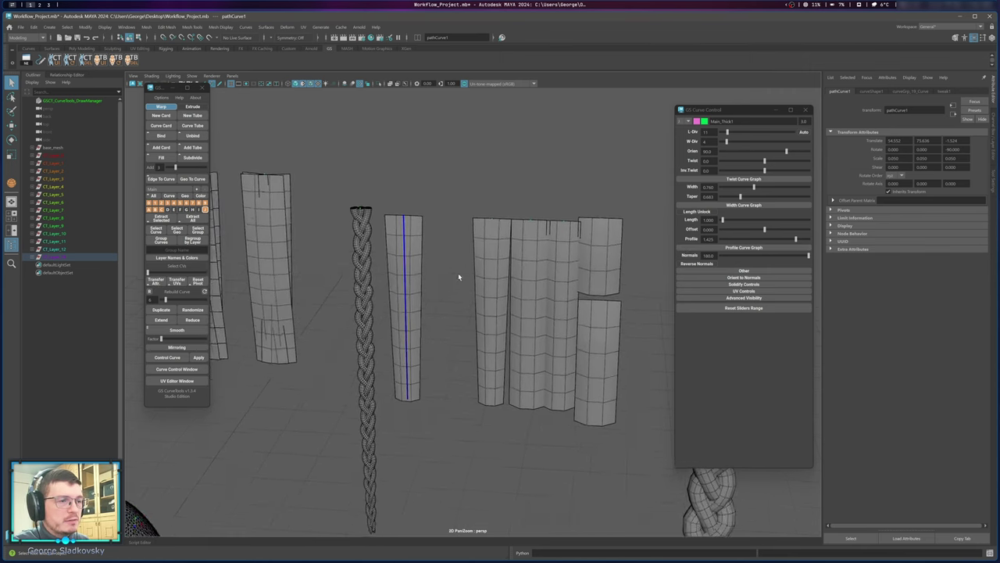
pyautogui.click(304, 84)
pyautogui.keyDown('alt'); pyautogui.moveTo(430, 179); pyautogui.dragTo(430, 204, button='middle'); pyautogui.keyUp('alt')
pyautogui.click(429, 204)
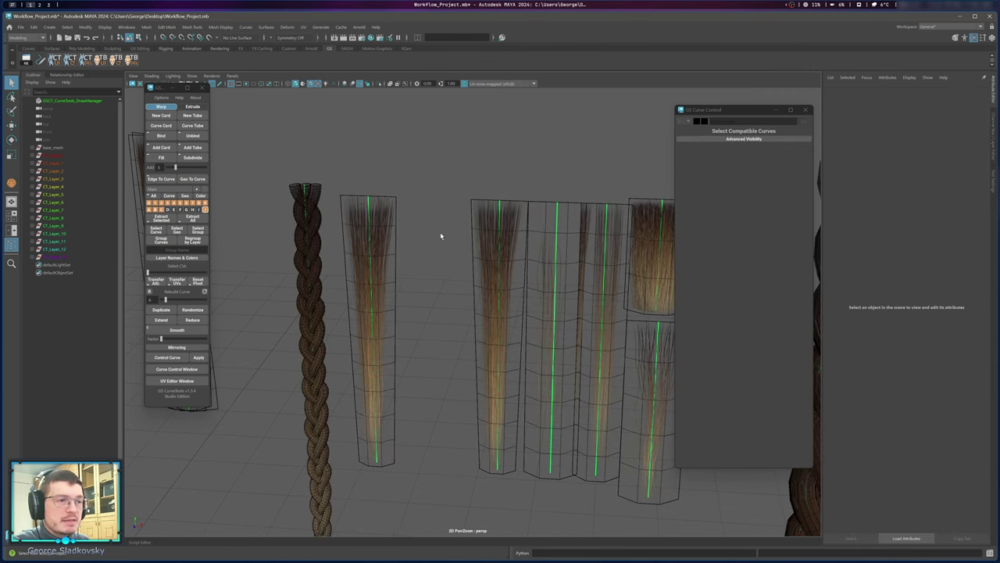
# Transfer the UVs from the card beside the thin braid to the nearest card of the neighbouring group.
pyautogui.moveTo(359, 234); pyautogui.dragTo(410, 318)
pyautogui.keyDown('alt'); pyautogui.moveTo(428, 294); pyautogui.dragTo(422, 266, button='middle'); pyautogui.keyUp('alt')
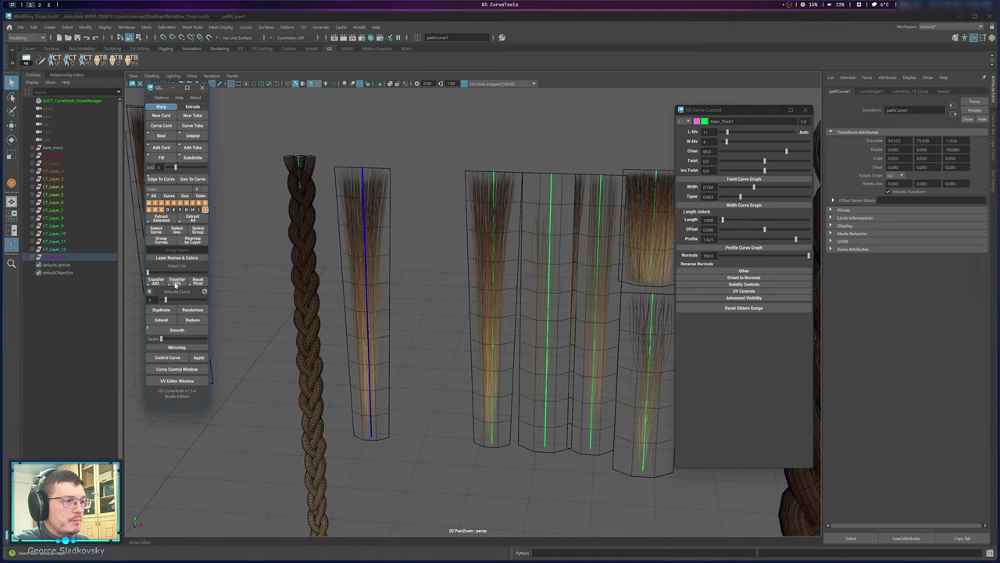
pyautogui.click(494, 283)
pyautogui.click(186, 283)
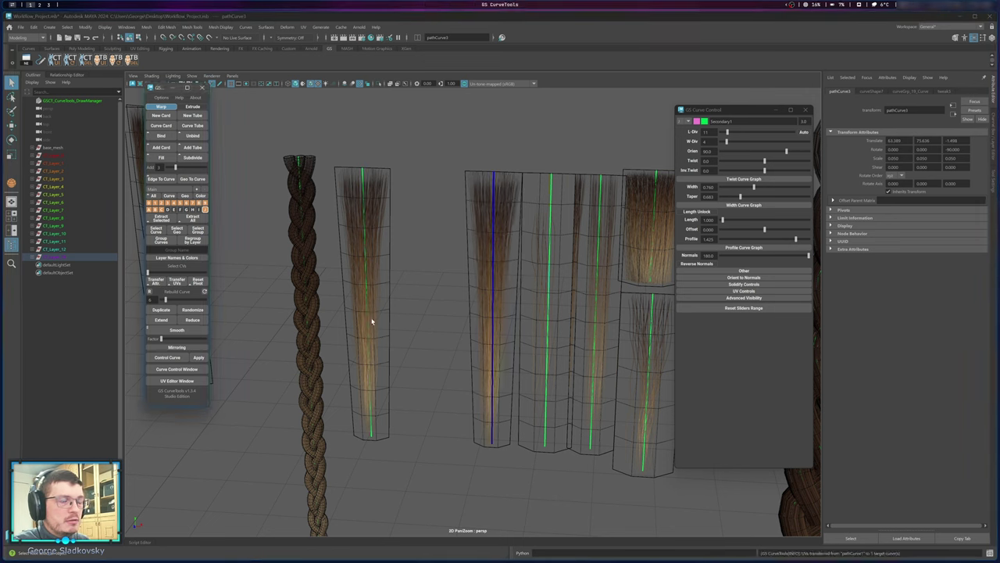
pyautogui.click(439, 255)
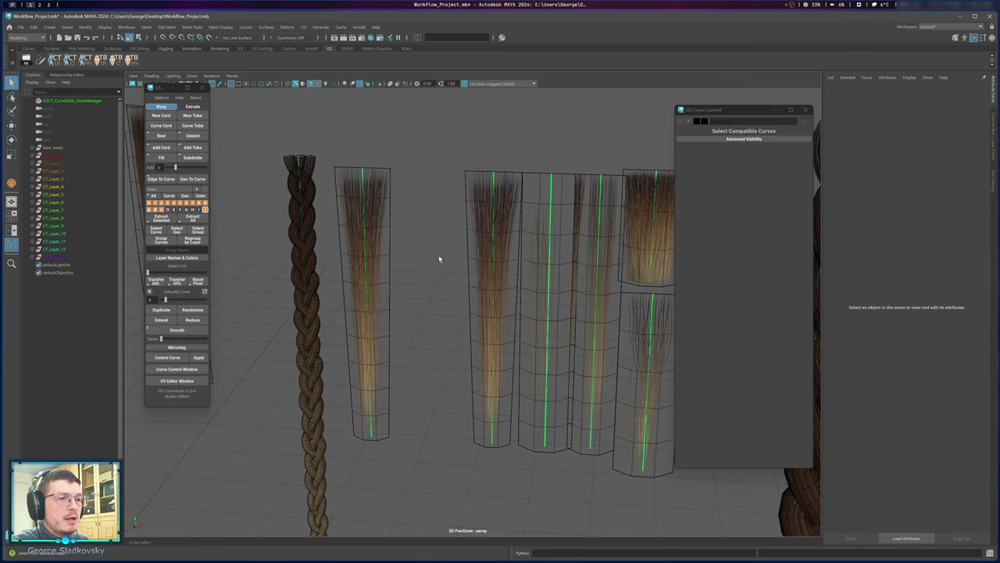
# Undo the UV transfer and leave nothing selected.
pyautogui.hotkey('ctrl', 'z')
pyautogui.hotkey('ctrl', 'z')
pyautogui.click(437, 258)
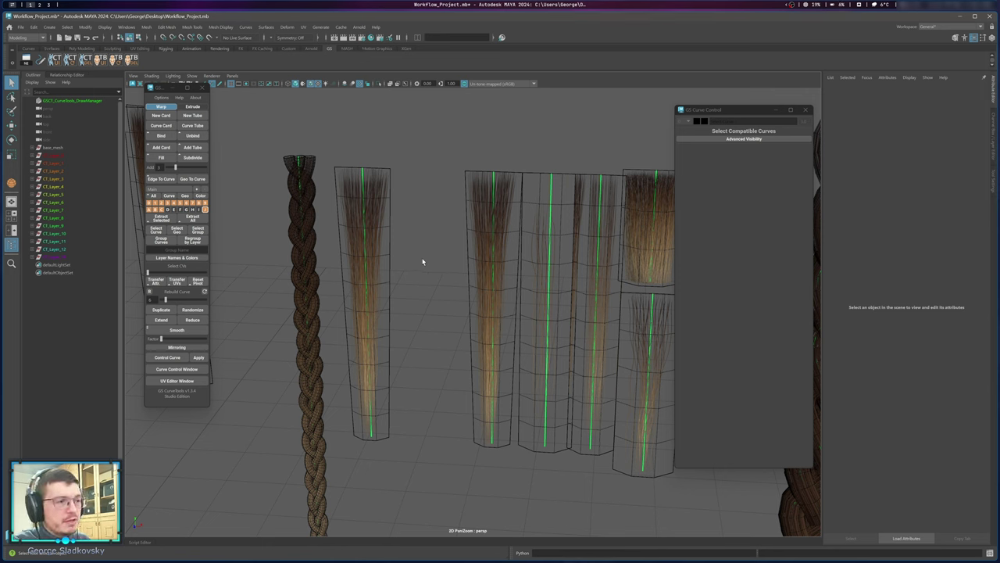
# Open the attributes filter, try excluding length, dynamic and width divisions and twist, and close it without saving.
pyautogui.moveTo(155, 280)
pyautogui.mouseDown(button='right')
pyautogui.moveTo(170, 260)
pyautogui.moveTo(158, 281)
pyautogui.mouseUp(button='right')
pyautogui.rightClick(159, 283)
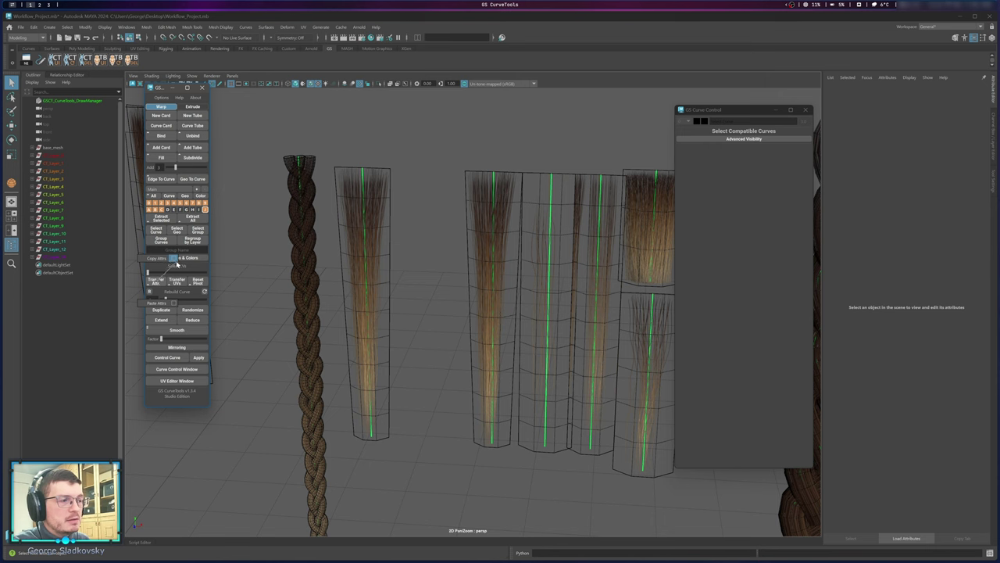
pyautogui.moveTo(175, 260); pyautogui.dragTo(175, 259, button='right')
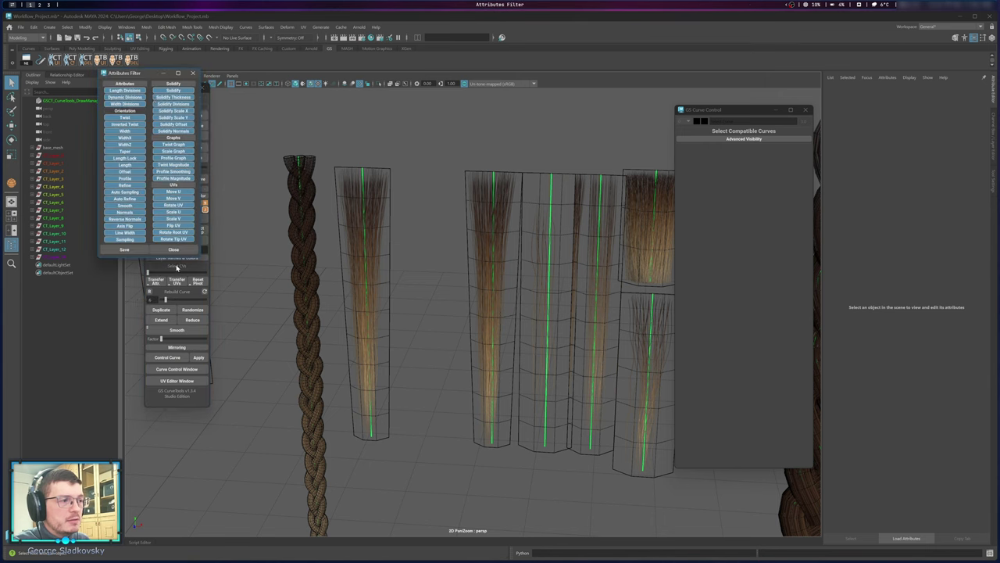
pyautogui.moveTo(144, 77); pyautogui.dragTo(529, 181)
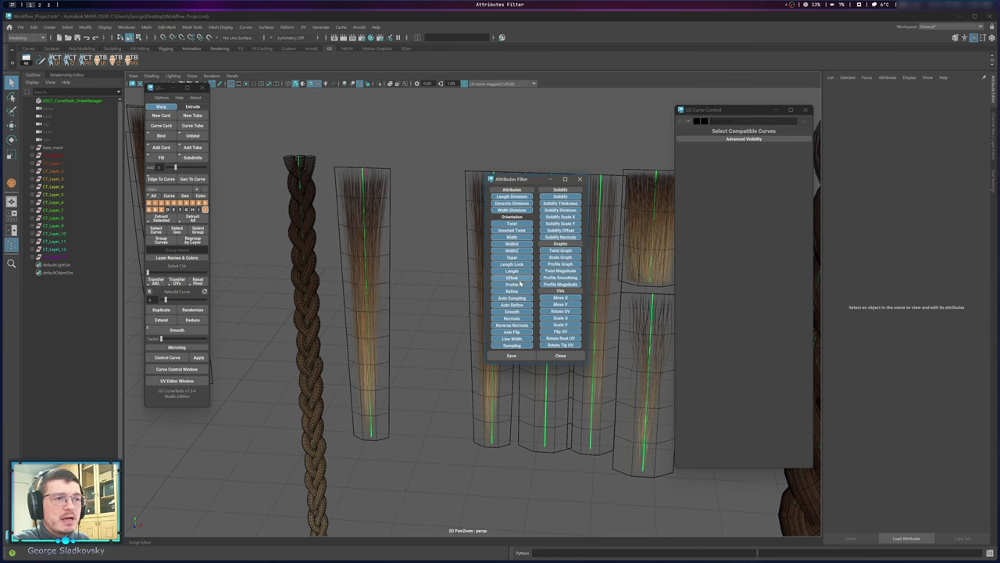
pyautogui.click(513, 203)
pyautogui.click(512, 210)
pyautogui.click(512, 217)
pyautogui.click(512, 223)
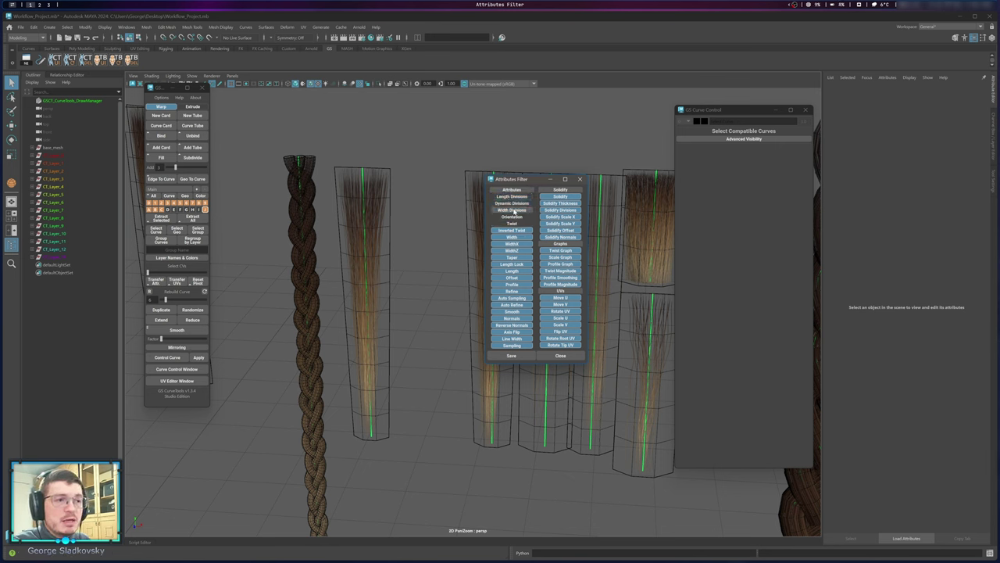
pyautogui.click(568, 356)
# Exclude length divisions, dynamic divisions and width divisions from the attribute transfer and save the filter.
pyautogui.click(365, 221)
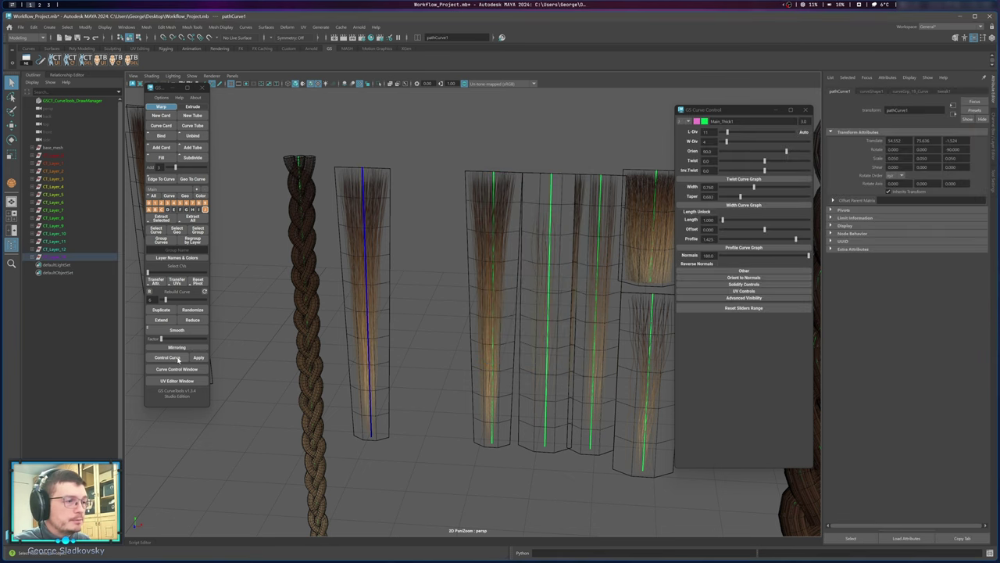
pyautogui.moveTo(154, 283); pyautogui.dragTo(175, 261, button='right')
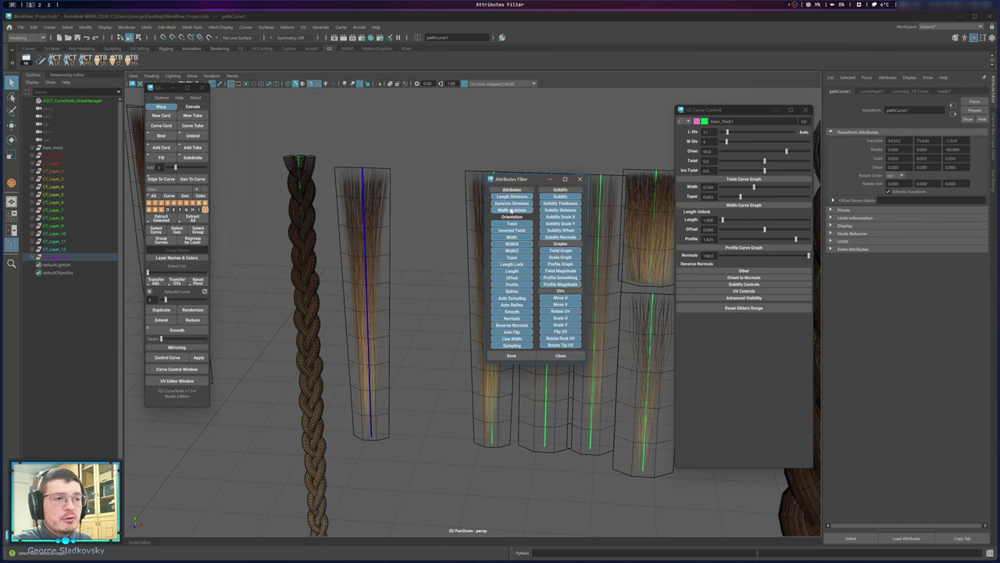
pyautogui.click(511, 356)
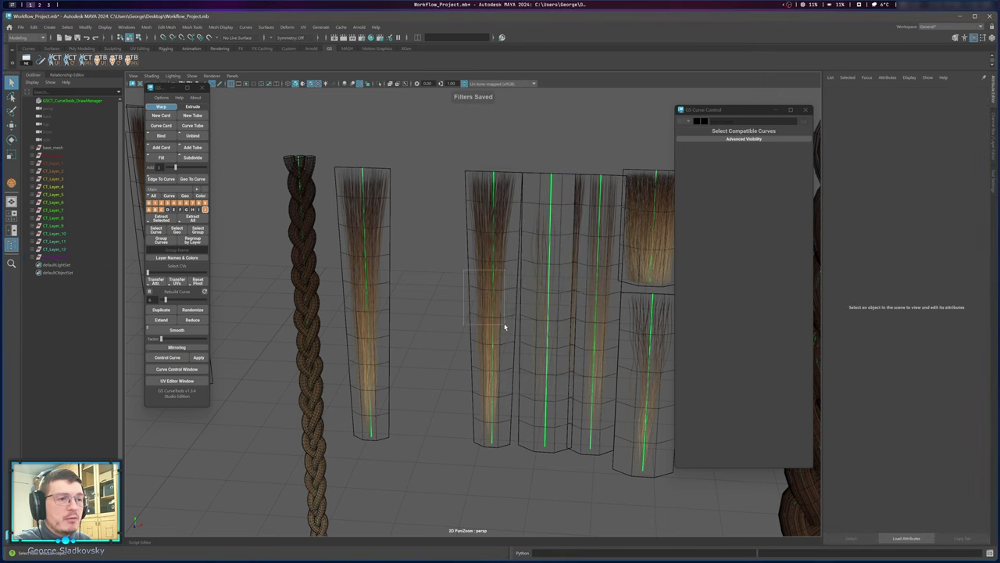
# Set the nearest card of the group to 100 length divisions and 12 width divisions, and turn off textured display.
pyautogui.moveTo(728, 132); pyautogui.dragTo(794, 132)
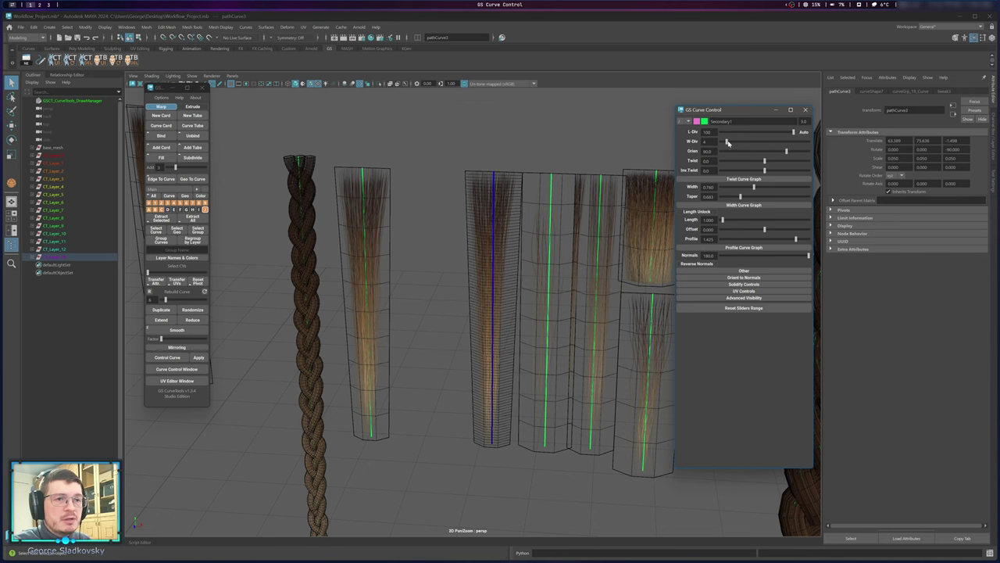
pyautogui.moveTo(728, 142); pyautogui.dragTo(751, 142)
pyautogui.click(308, 84)
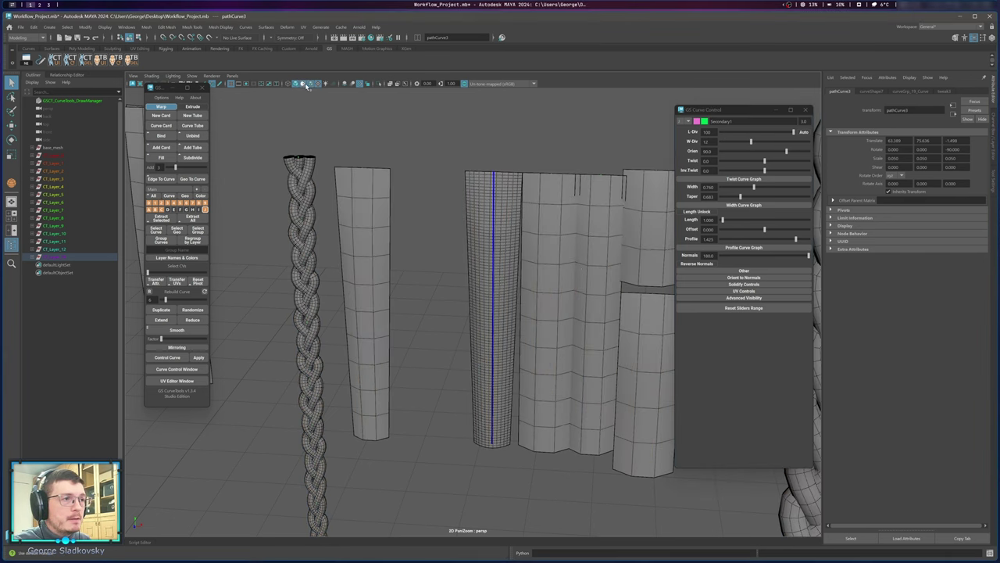
# Set the twist to 180 on the card beside the thin braid and transfer its attributes to the densely divided card.
pyautogui.click(383, 277)
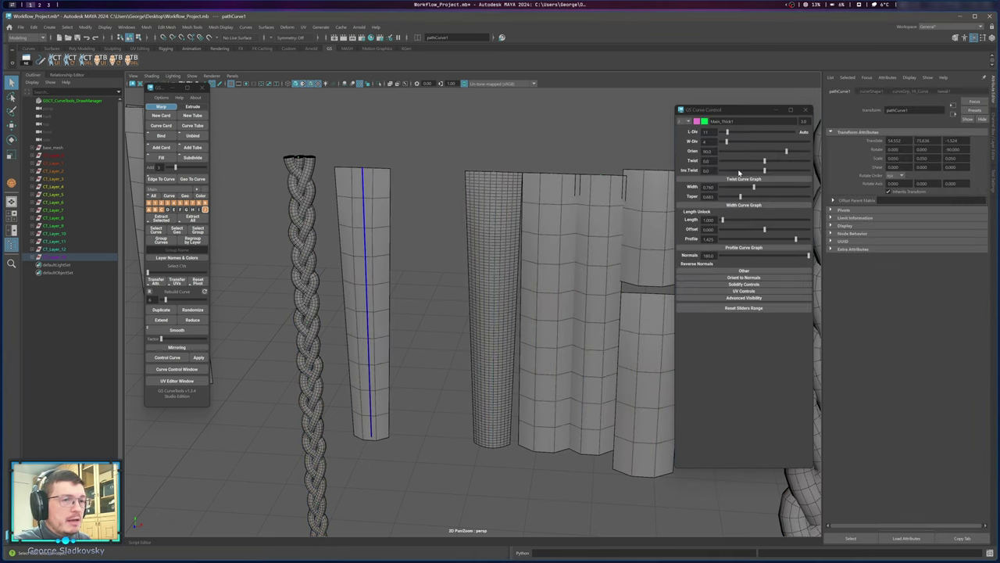
pyautogui.moveTo(773, 163); pyautogui.dragTo(811, 161)
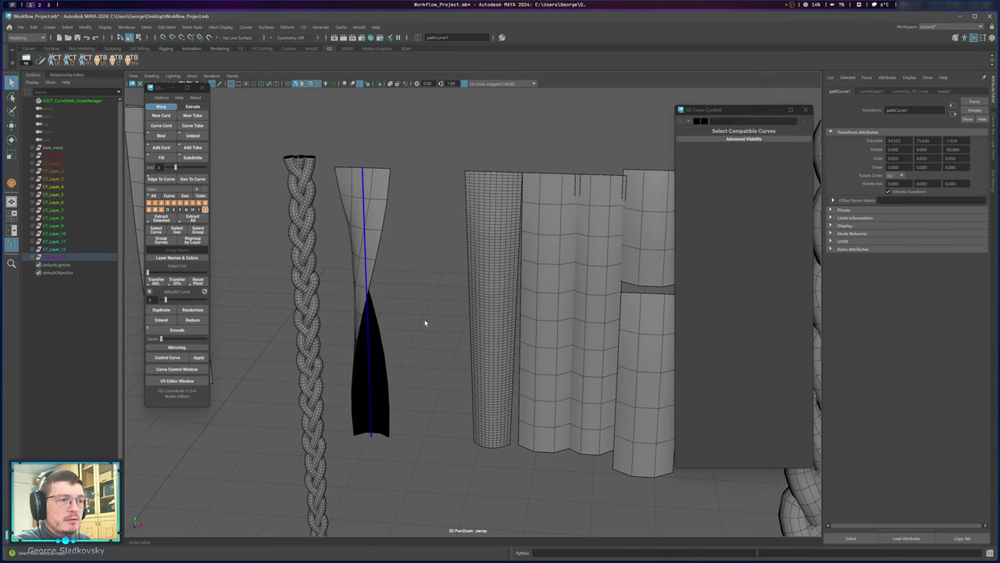
pyautogui.moveTo(157, 280); pyautogui.dragTo(160, 260, button='right')
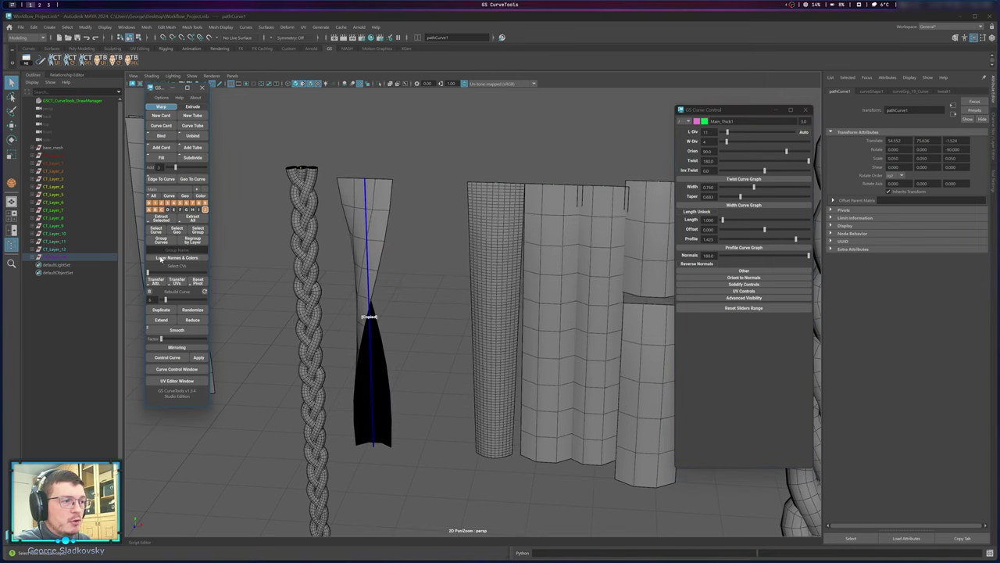
pyautogui.click(500, 272)
pyautogui.click(156, 281)
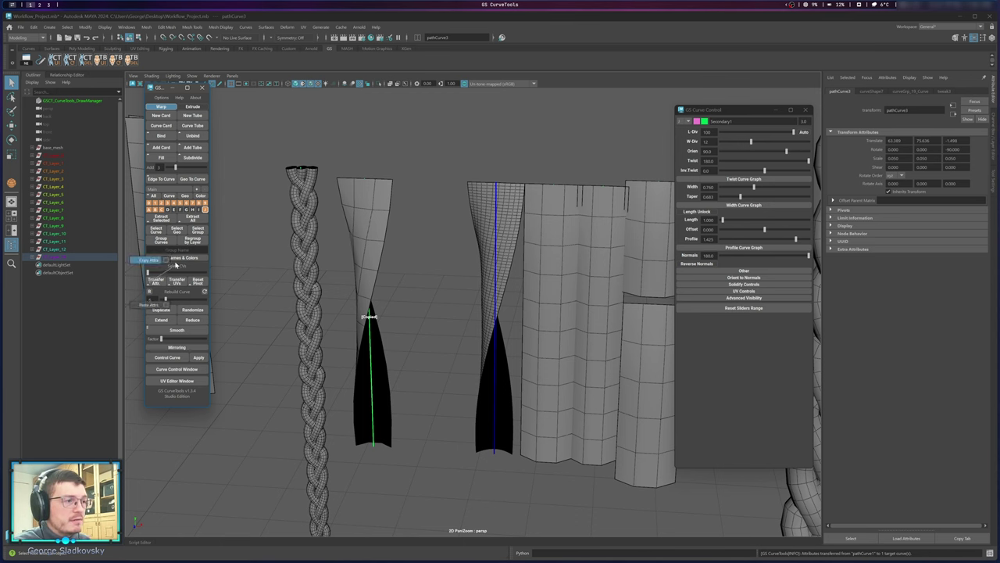
# Include width, dynamic and length divisions again in the attributes filter, save it and close it.
pyautogui.rightClick(155, 281)
pyautogui.click(523, 210)
pyautogui.click(523, 204)
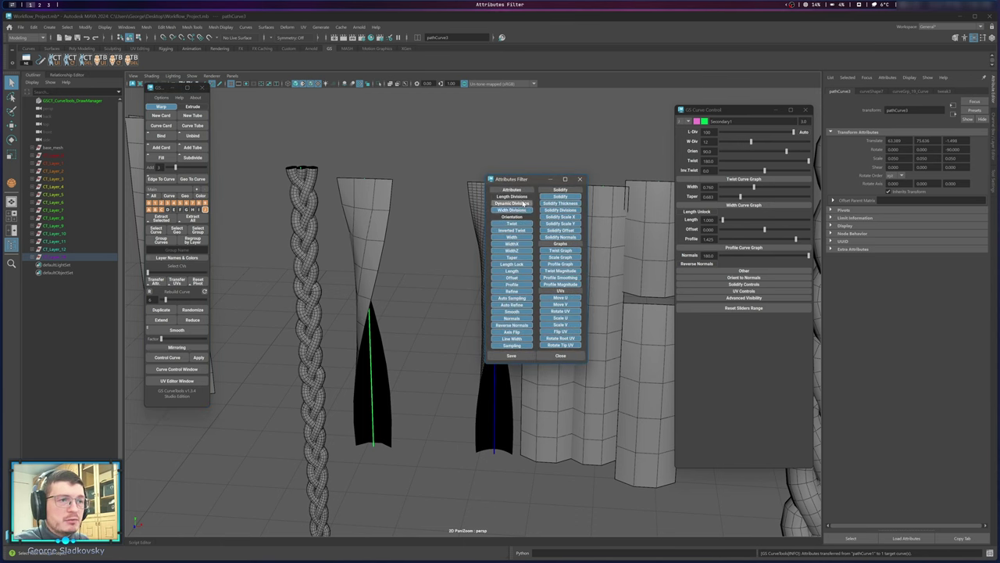
pyautogui.click(521, 198)
pyautogui.click(510, 356)
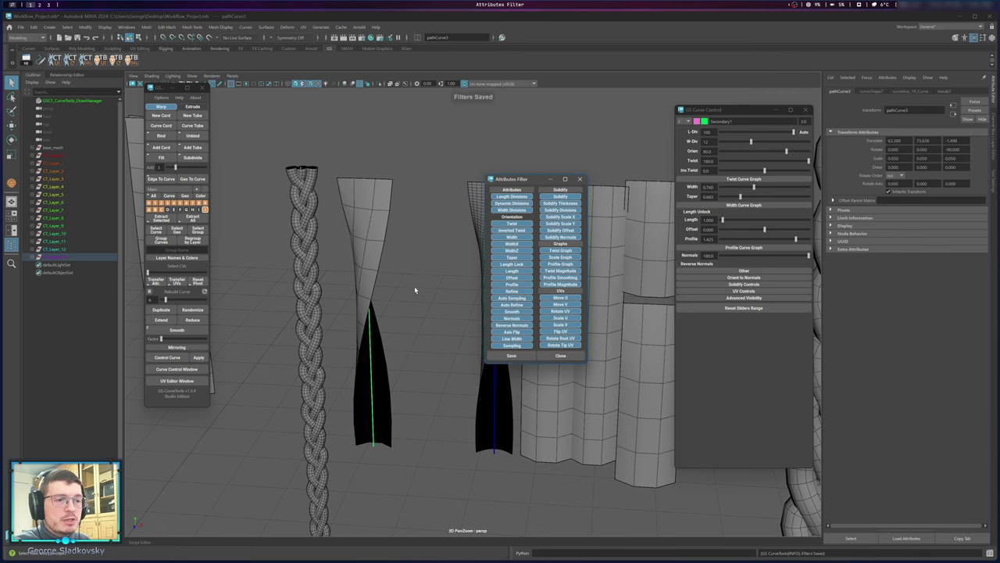
pyautogui.click(562, 355)
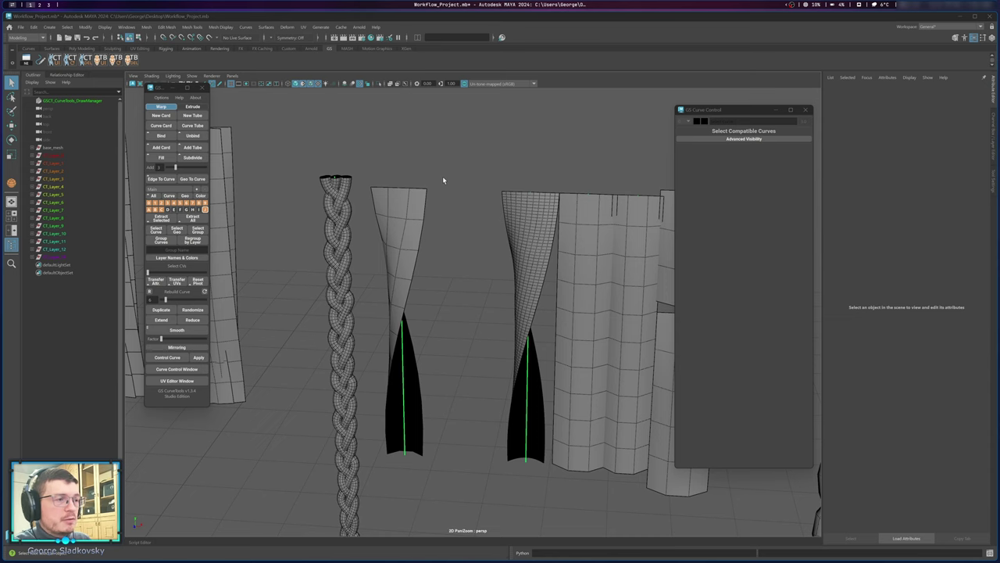
# Move the pivot of the twisted card beside the thin braid well away from the card, above the dense card.
pyautogui.keyDown('alt'); pyautogui.moveTo(443, 179); pyautogui.dragTo(478, 197, button='middle'); pyautogui.keyUp('alt')
pyautogui.moveTo(400, 199); pyautogui.dragTo(438, 247)
pyautogui.press('w')
pyautogui.keyDown('alt'); pyautogui.moveTo(488, 263); pyautogui.dragTo(477, 225, button='middle'); pyautogui.keyUp('alt')
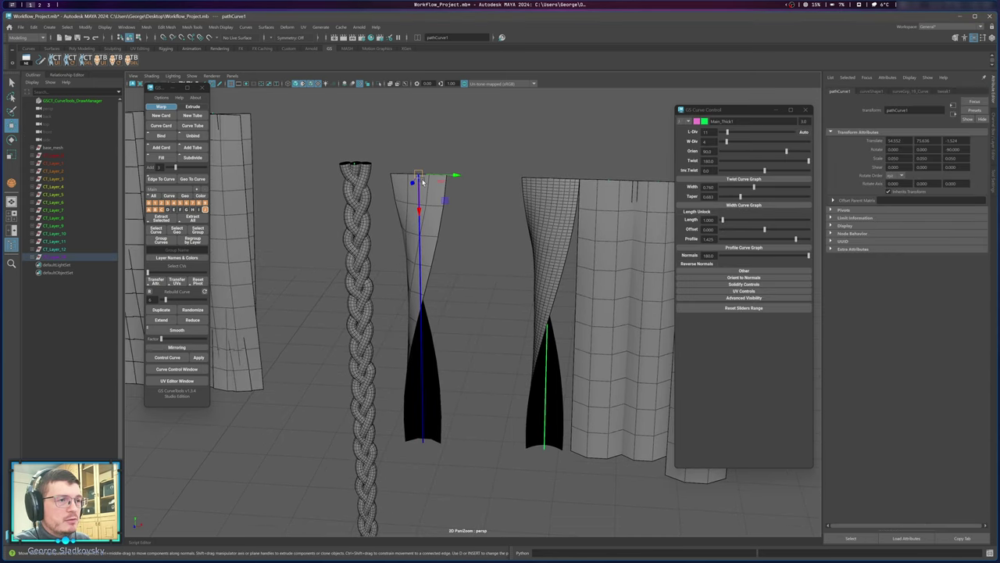
pyautogui.press('d')
pyautogui.moveTo(417, 176); pyautogui.dragTo(500, 116)
pyautogui.keyDown('alt'); pyautogui.moveTo(498, 128); pyautogui.dragTo(486, 186, button='middle'); pyautogui.keyUp('alt')
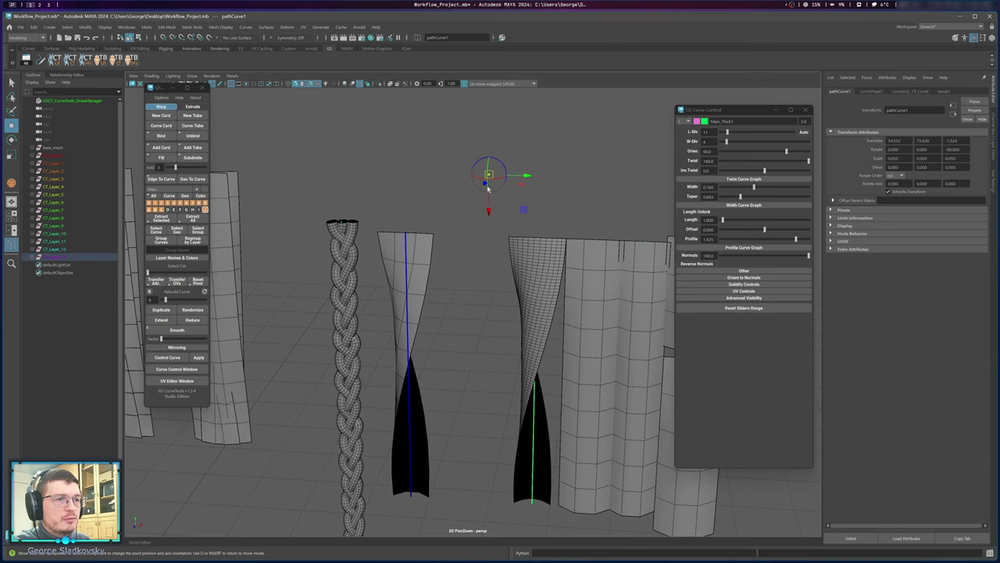
pyautogui.moveTo(487, 174); pyautogui.dragTo(604, 163)
# Try rotating the twisted card around its displaced pivot and undo the rotation.
pyautogui.click(584, 179)
pyautogui.moveTo(428, 189); pyautogui.dragTo(380, 319)
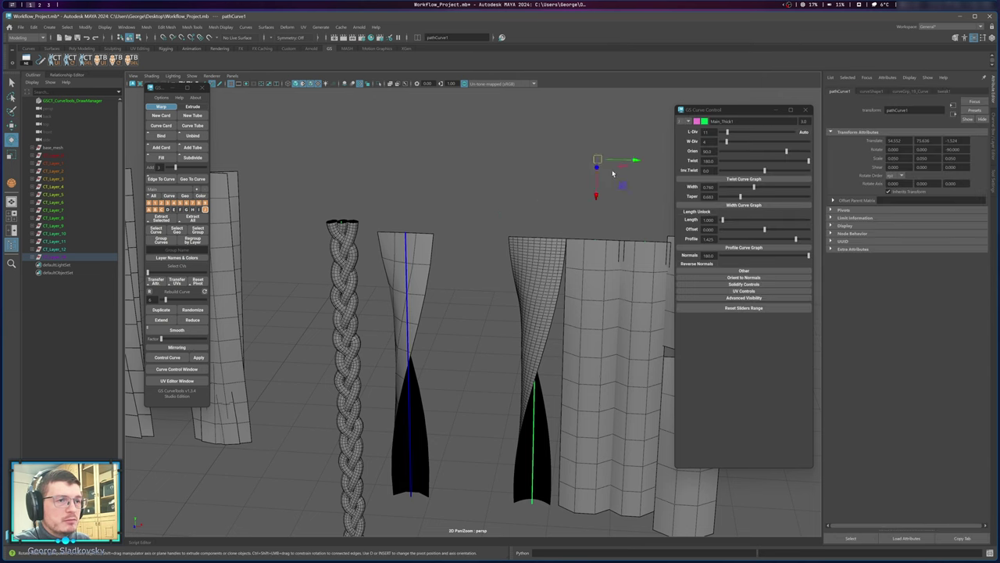
pyautogui.press('e')
pyautogui.moveTo(610, 171); pyautogui.dragTo(588, 166)
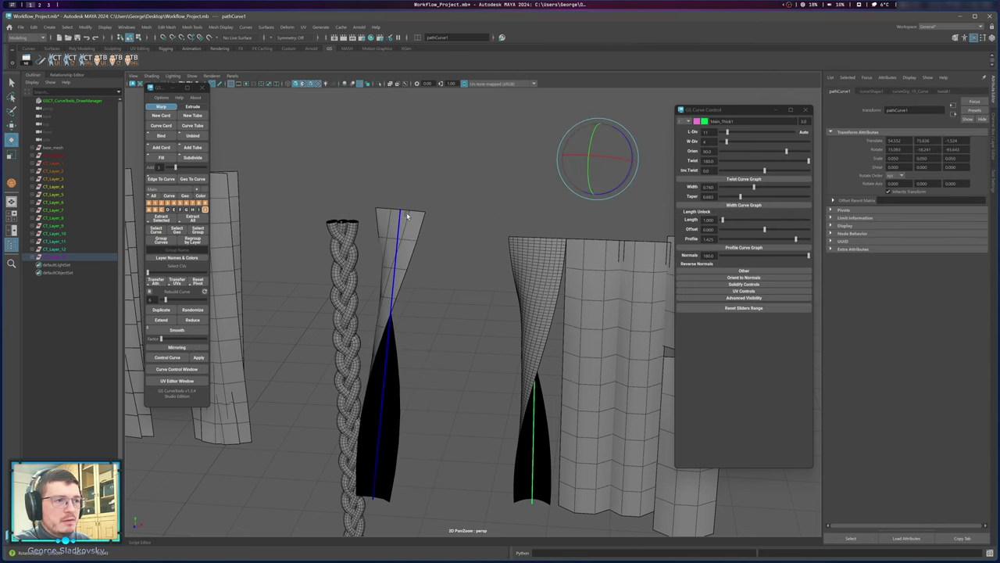
pyautogui.hotkey('ctrl', 'z')
# Reset the twisted card's pivot to its root, try moving the card, and undo the move.
pyautogui.keyDown('alt'); pyautogui.moveTo(441, 292); pyautogui.dragTo(451, 304, button='middle'); pyautogui.keyUp('alt')
pyautogui.click(196, 284)
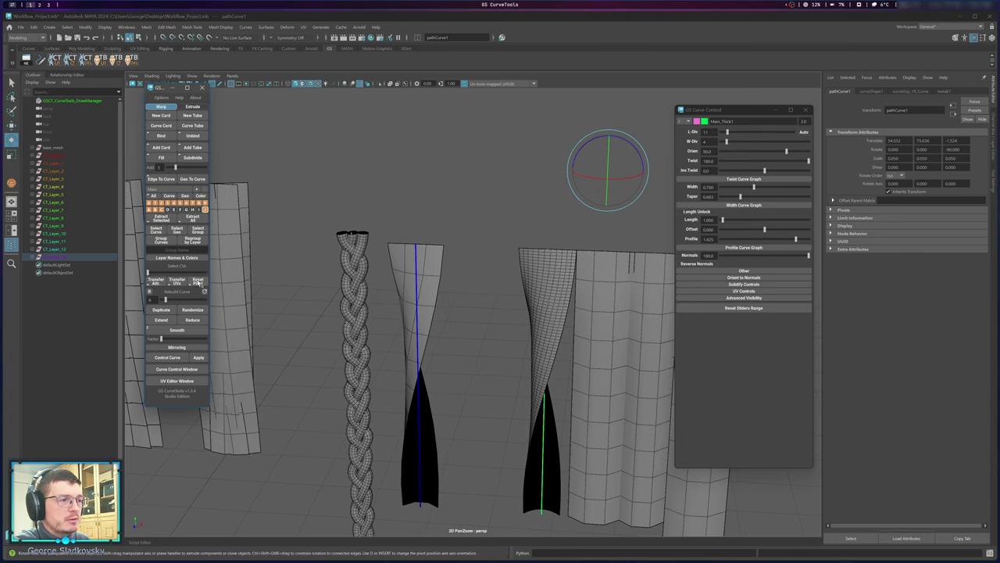
pyautogui.moveTo(525, 279)
pyautogui.keyDown('alt'); pyautogui.mouseDown(button='middle')
pyautogui.moveTo(514, 221)
pyautogui.moveTo(522, 260)
pyautogui.mouseUp(button='middle'); pyautogui.keyUp('alt')
pyautogui.press('w')
pyautogui.moveTo(415, 200); pyautogui.dragTo(427, 160)
pyautogui.hotkey('ctrl', 'z')
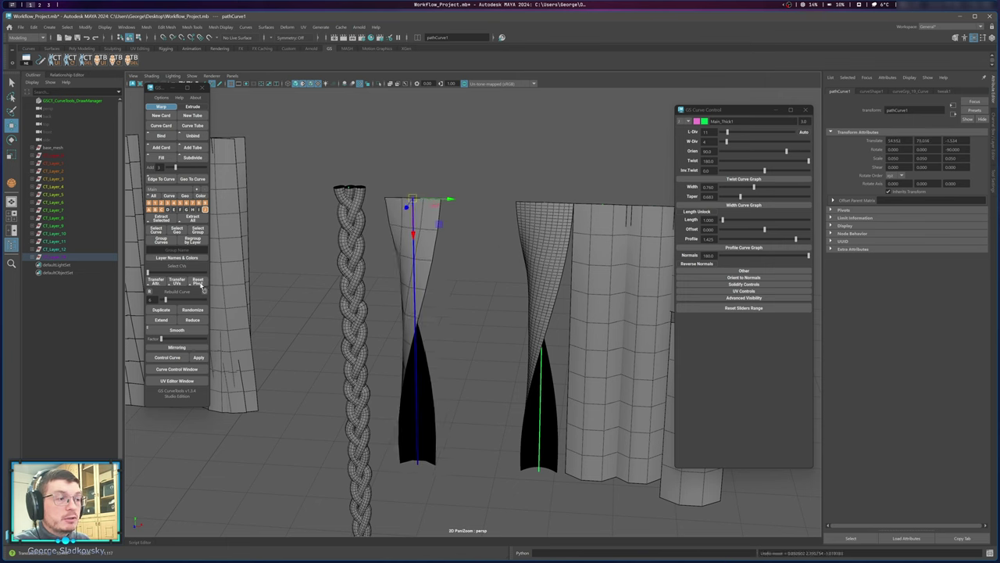
# Place the twisted card's pivot at its tip, try moving the card from there, and undo the move.
pyautogui.click(200, 283)
pyautogui.moveTo(419, 465); pyautogui.dragTo(437, 414)
pyautogui.hotkey('ctrl', 'z')
pyautogui.hotkey('ctrl', 'z')
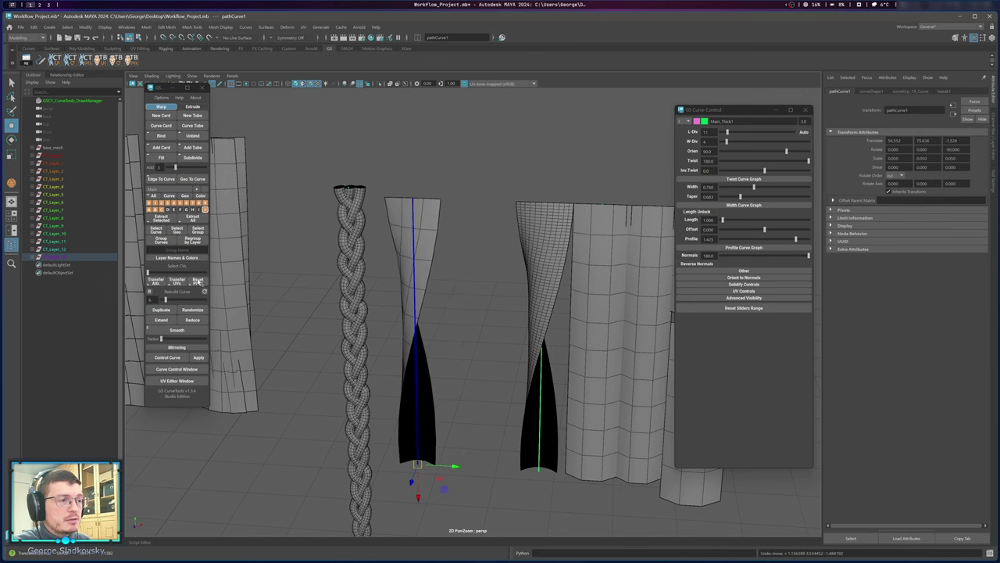
# Reset the twisted card's pivot to its root and select the curve's root control vertex by hand.
pyautogui.click(200, 282)
pyautogui.moveTo(480, 198); pyautogui.dragTo(430, 187, button='right')
pyautogui.moveTo(401, 189); pyautogui.dragTo(420, 207)
pyautogui.click(412, 198)
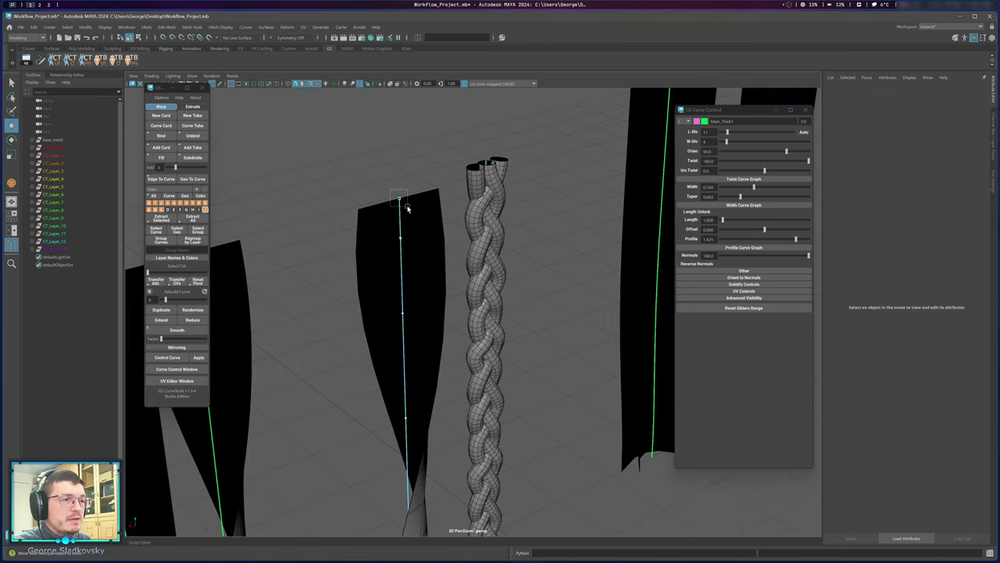
pyautogui.moveTo(407, 207); pyautogui.dragTo(409, 209)
pyautogui.press('q')
pyautogui.keyDown('alt'); pyautogui.moveTo(420, 254); pyautogui.dragTo(442, 71, button='middle'); pyautogui.keyUp('alt')
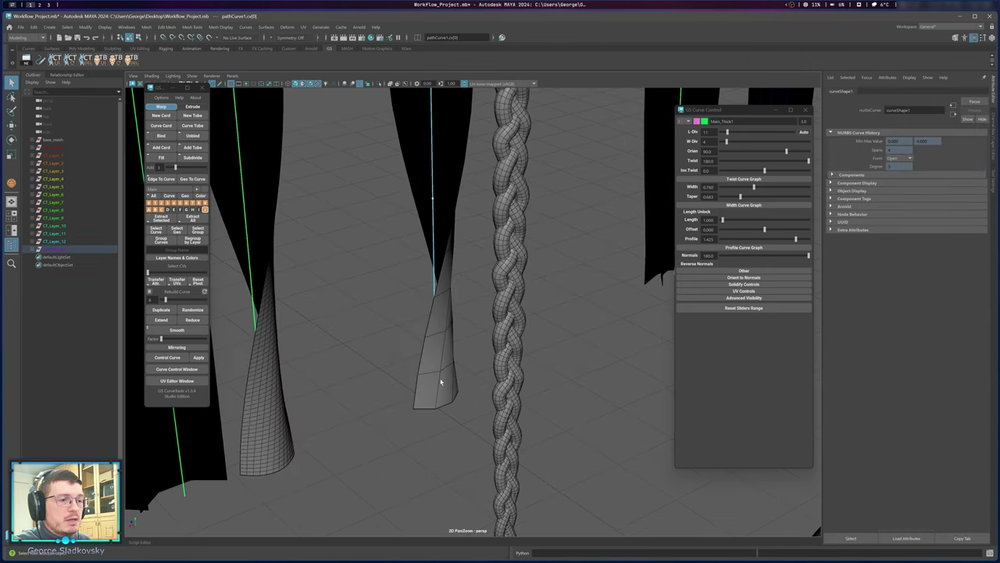
# Select the control vertices near the twisted card's tip by hand, ready for moving, and return to object selection.
pyautogui.keyDown('alt'); pyautogui.moveTo(450, 406); pyautogui.dragTo(529, 393); pyautogui.keyUp('alt')
pyautogui.keyDown('alt'); pyautogui.moveTo(529, 393); pyautogui.dragTo(476, 391, button='right'); pyautogui.keyUp('alt')
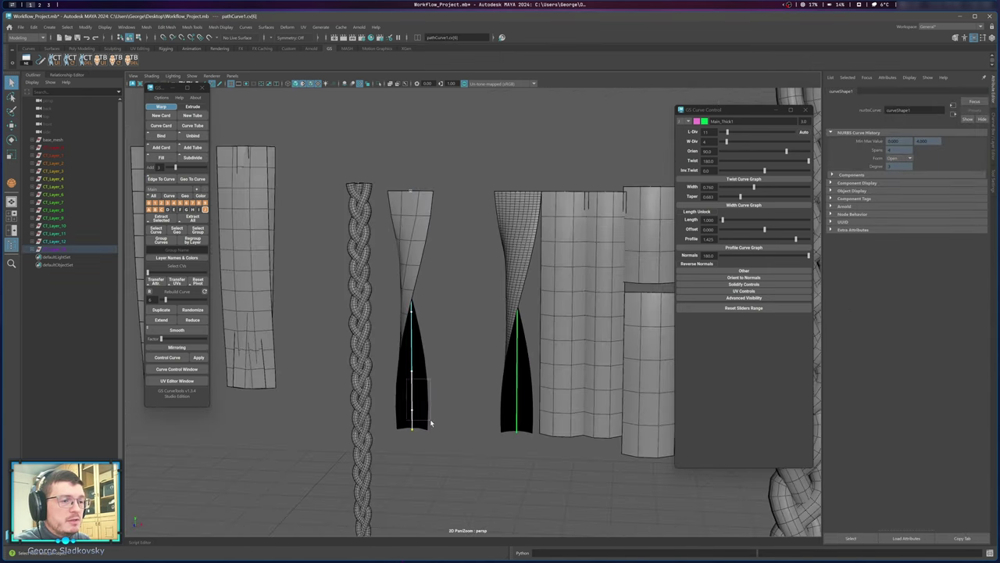
pyautogui.moveTo(400, 344); pyautogui.dragTo(435, 461)
pyautogui.press('w')
pyautogui.keyDown('alt'); pyautogui.moveTo(447, 353); pyautogui.dragTo(467, 389, button='middle'); pyautogui.keyUp('alt')
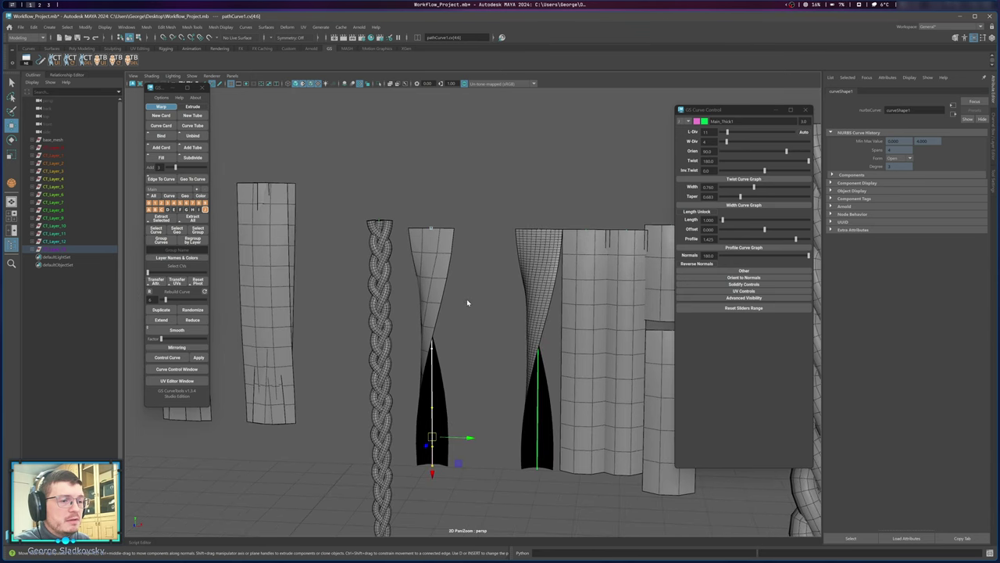
pyautogui.moveTo(467, 299); pyautogui.dragTo(492, 280, button='right')
pyautogui.click(492, 283)
pyautogui.moveTo(414, 206); pyautogui.dragTo(441, 264)
pyautogui.keyDown('alt'); pyautogui.moveTo(422, 219); pyautogui.dragTo(503, 242, button='middle'); pyautogui.keyUp('alt')
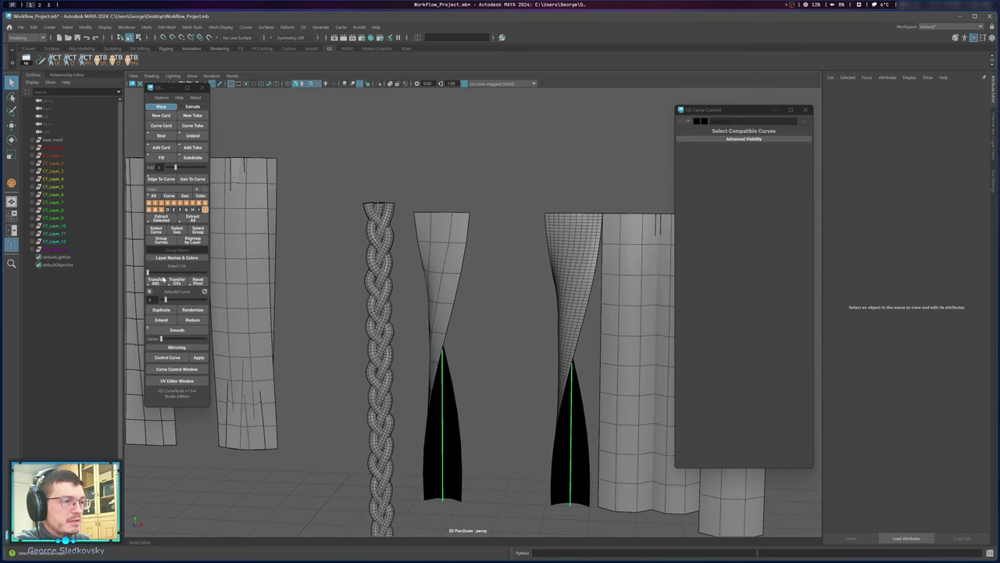
# Show the hair cards with textures, select the twisted card's root control vertex, and walk the selection down the curve.
pyautogui.moveTo(409, 252); pyautogui.dragTo(461, 235)
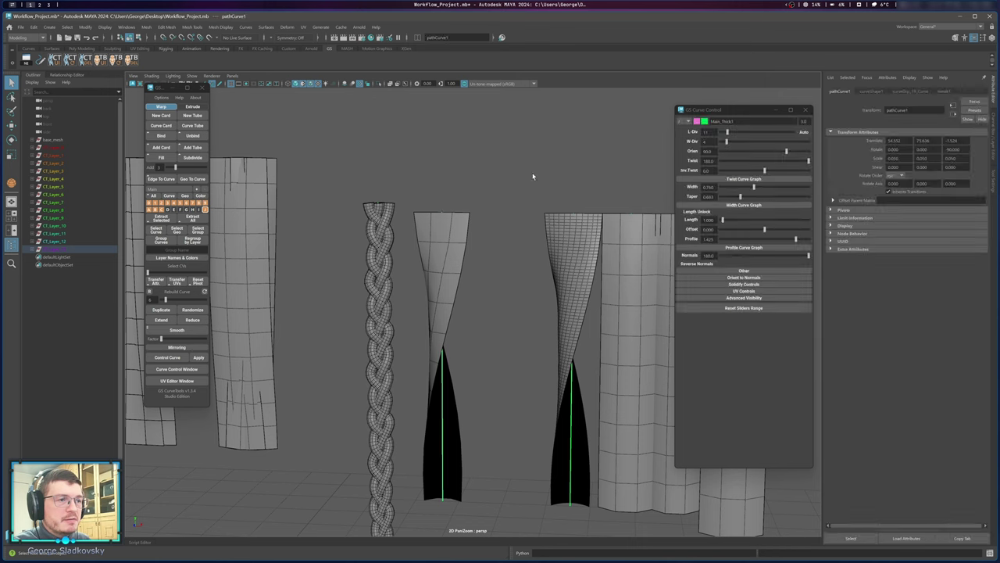
pyautogui.click(303, 83)
pyautogui.click(310, 83)
pyautogui.keyDown('alt'); pyautogui.moveTo(445, 151); pyautogui.dragTo(485, 276); pyautogui.keyUp('alt')
pyautogui.press('F8')
pyautogui.moveTo(472, 229); pyautogui.dragTo(481, 243)
pyautogui.moveTo(475, 209); pyautogui.dragTo(490, 233)
pyautogui.press('w')
pyautogui.press('Right')
pyautogui.press('Right')
pyautogui.press('Right')
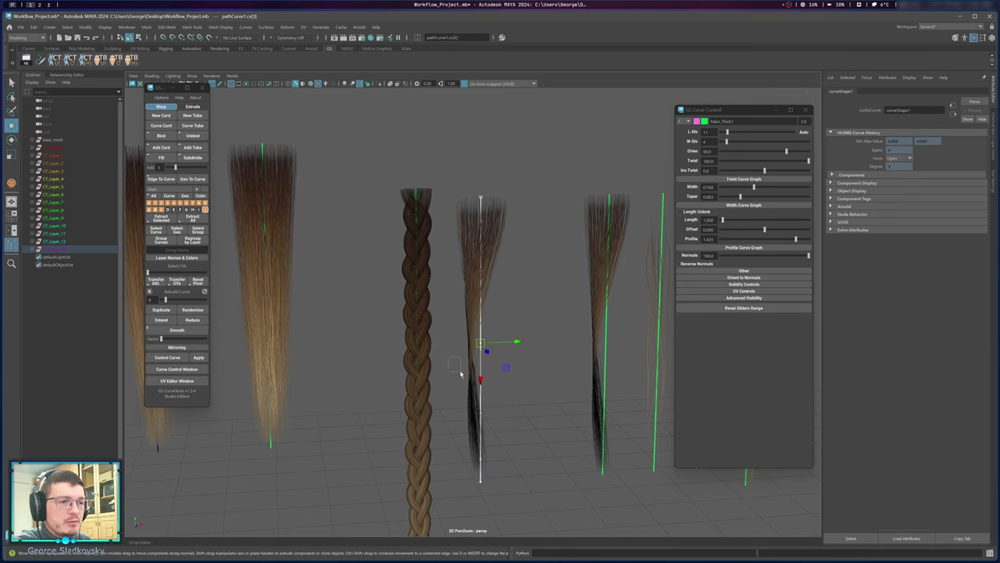
# Turn on Curve Highlight in the advanced visibility options and step through the twisted card's control vertices.
pyautogui.click(741, 290)
pyautogui.click(742, 292)
pyautogui.click(745, 299)
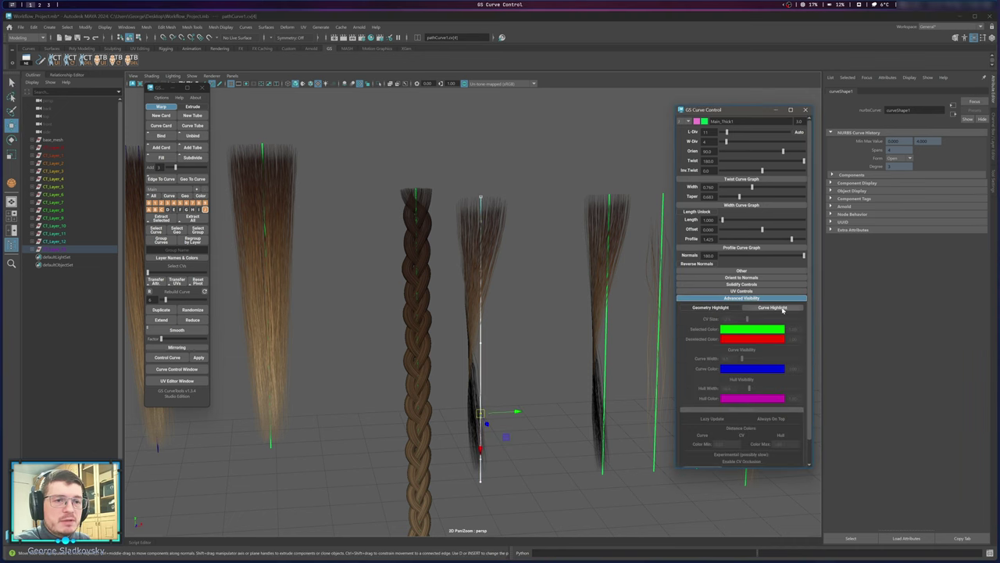
pyautogui.click(780, 308)
pyautogui.keyDown('alt'); pyautogui.moveTo(448, 243); pyautogui.dragTo(429, 227, button='middle'); pyautogui.keyUp('alt')
pyautogui.press('Left')
pyautogui.press('Left')
pyautogui.press('Right')
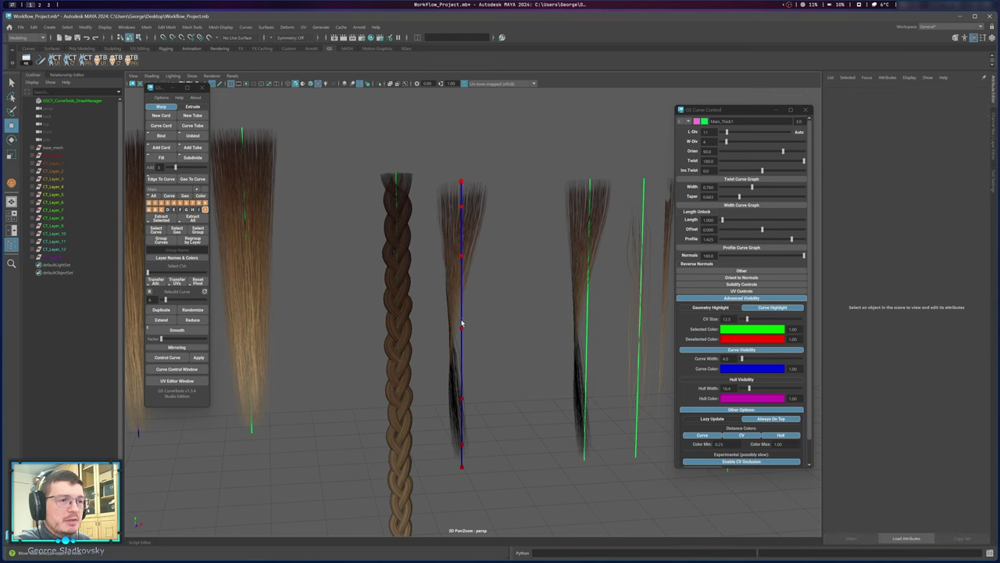
# Return the twisted card to object selection and pick a control vertex along its curve with the Select CVs slider.
pyautogui.press('F8')
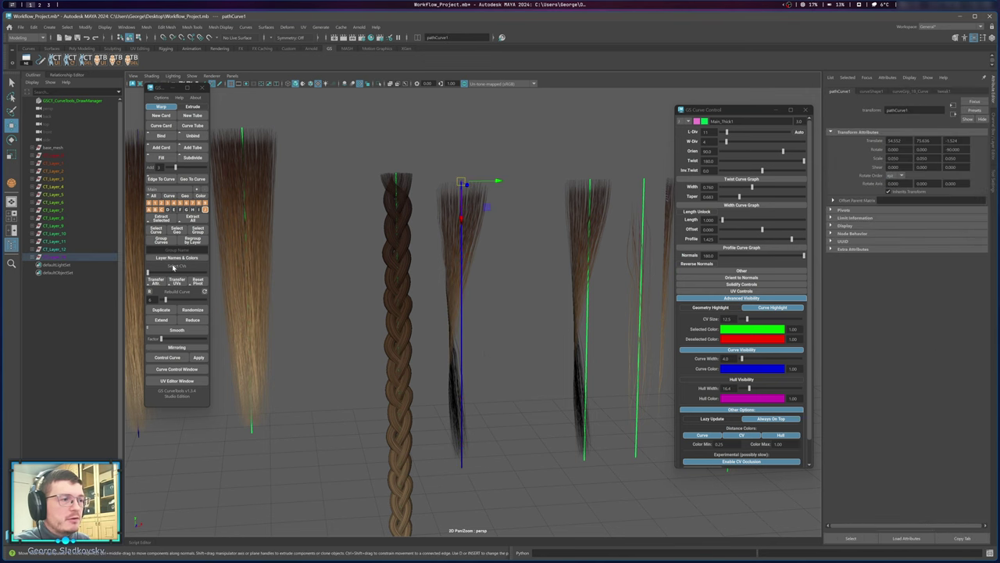
pyautogui.moveTo(153, 274)
pyautogui.mouseDown()
pyautogui.moveTo(211, 274)
pyautogui.moveTo(169, 273)
pyautogui.mouseUp()
pyautogui.keyDown('alt'); pyautogui.moveTo(405, 263); pyautogui.dragTo(294, 297, button='middle'); pyautogui.keyUp('alt')
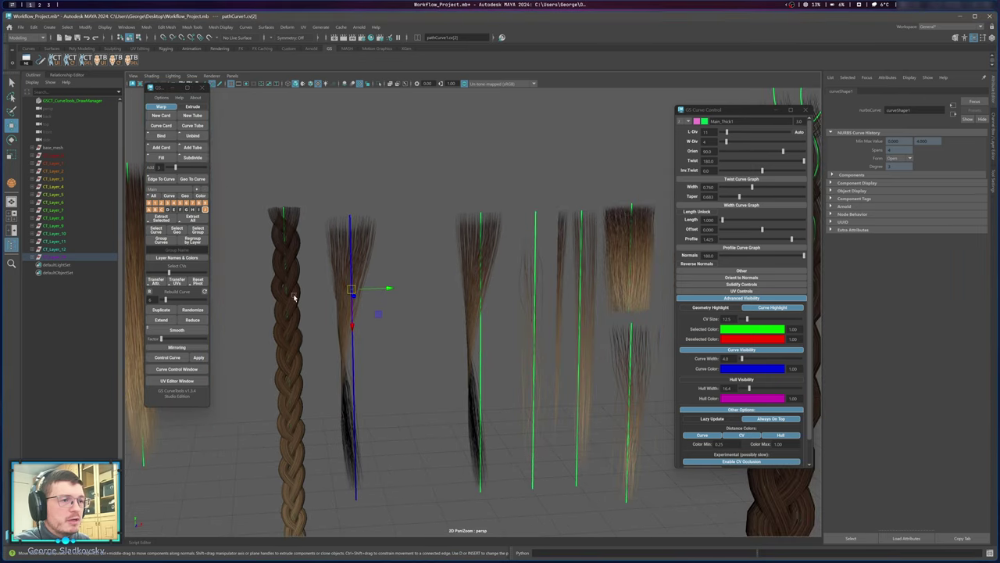
# Rebuild the second twisted card's curve with more control vertices and select one of them midway along the curve.
pyautogui.moveTo(461, 259); pyautogui.dragTo(489, 314)
pyautogui.keyDown('alt'); pyautogui.moveTo(483, 310); pyautogui.dragTo(451, 294, button='middle'); pyautogui.keyUp('alt')
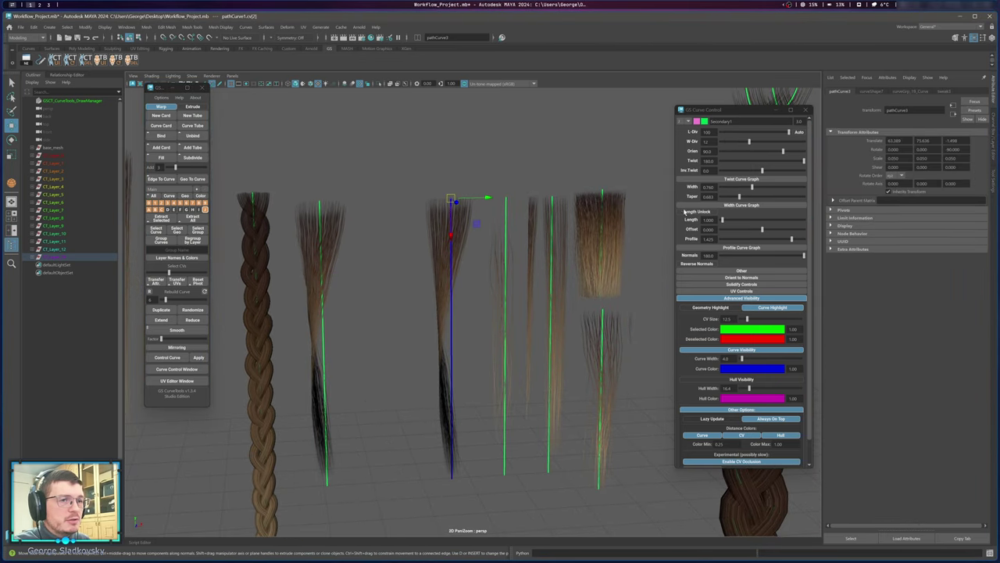
pyautogui.moveTo(165, 301); pyautogui.dragTo(176, 272)
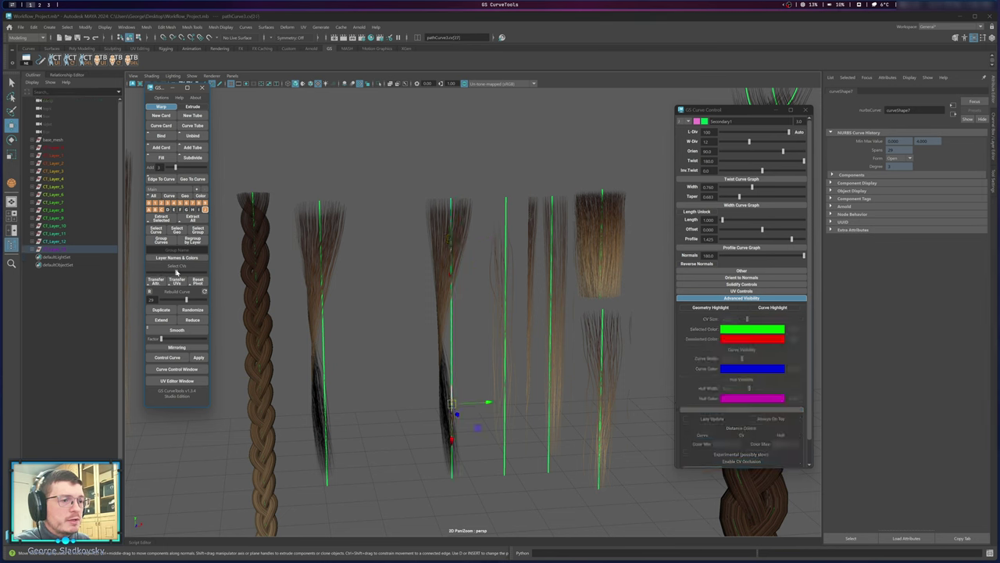
pyautogui.scroll(4, 506, 292)
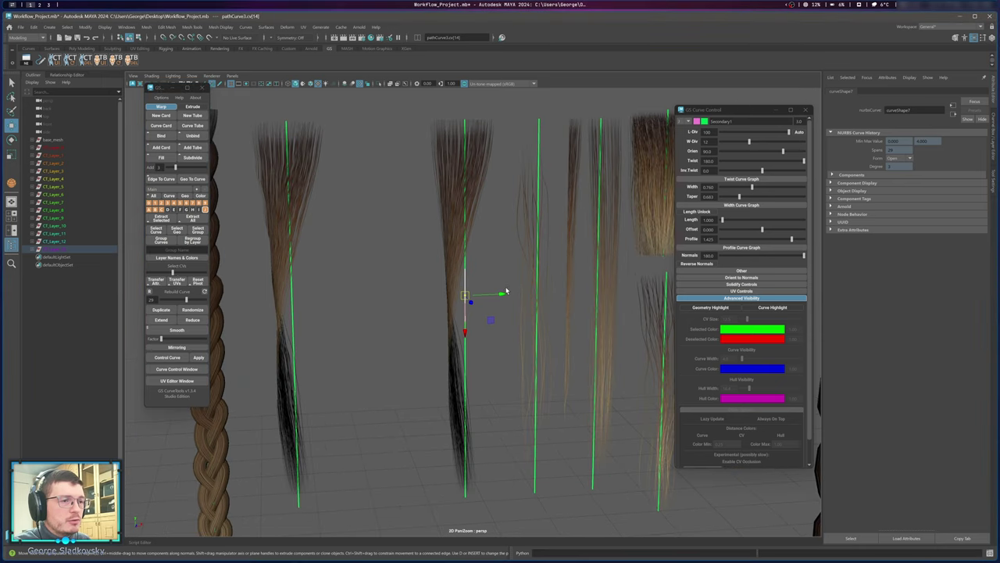
# Turn on soft selection and slide the control vertex selection along the second twisted card's curve.
pyautogui.press('b')
pyautogui.keyDown('alt'); pyautogui.moveTo(469, 294); pyautogui.dragTo(426, 293); pyautogui.keyUp('alt')
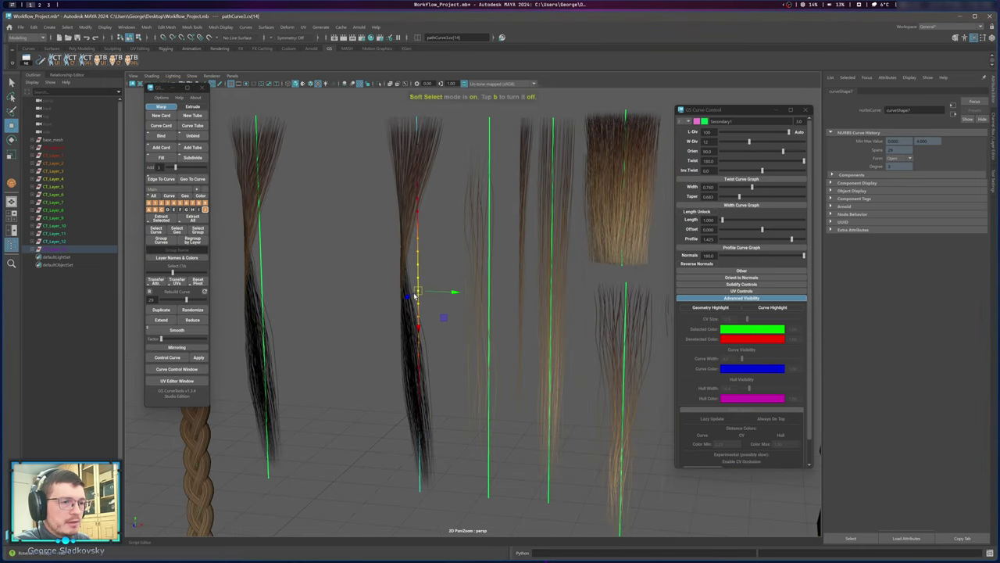
pyautogui.moveTo(203, 274); pyautogui.dragTo(162, 261)
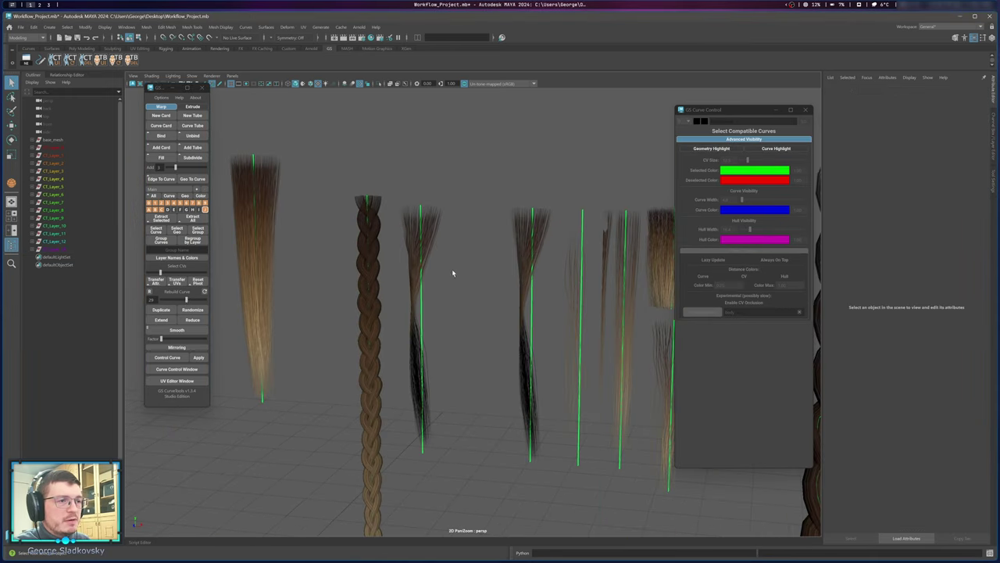
# Select the twisted card beside the thin braid and rebuild its curve with the Rebuild Curve slider.
pyautogui.click(421, 258)
pyautogui.scroll(2, 443, 301)
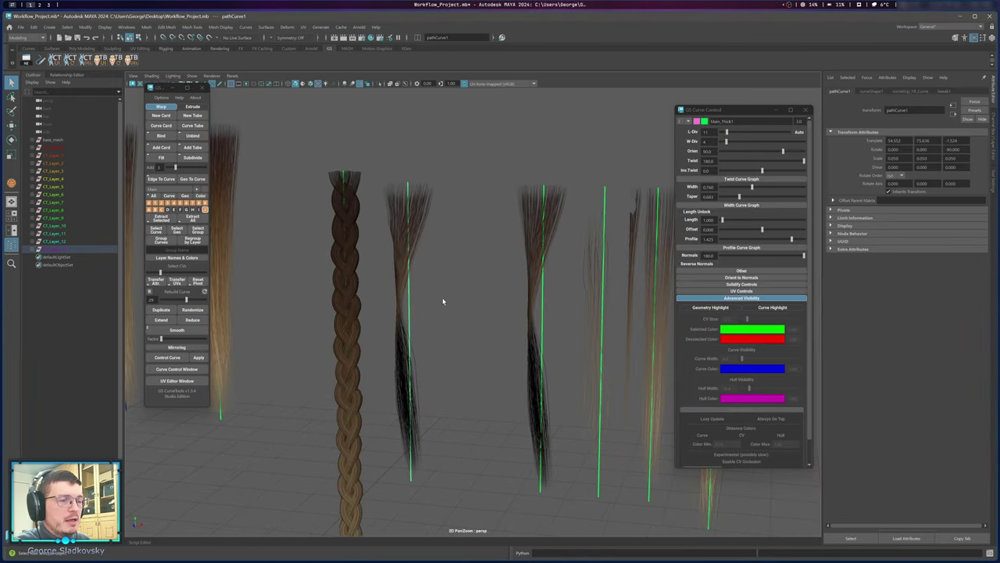
pyautogui.click(670, 300)
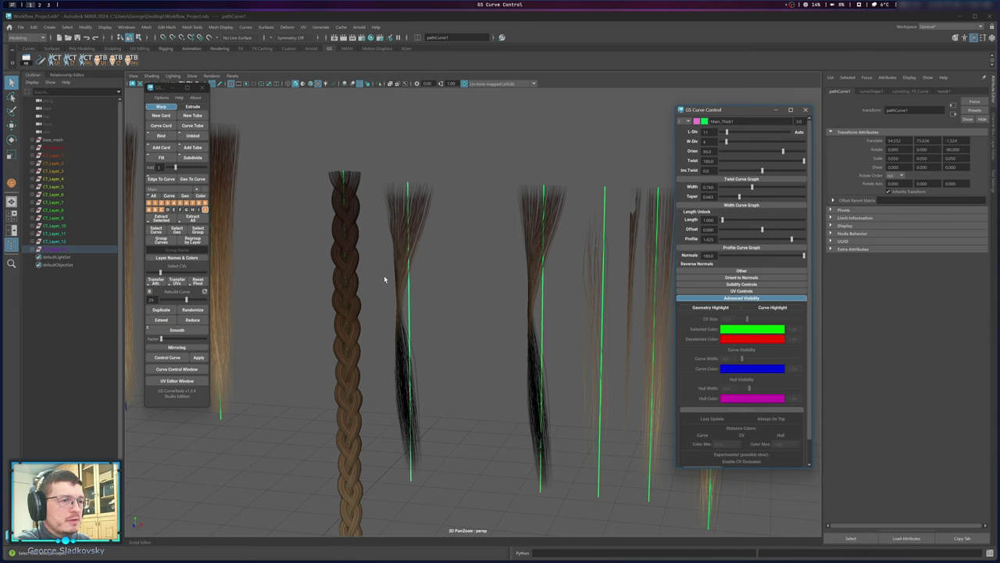
pyautogui.moveTo(174, 300)
pyautogui.mouseDown()
pyautogui.moveTo(205, 300)
pyautogui.moveTo(172, 300)
pyautogui.mouseUp()
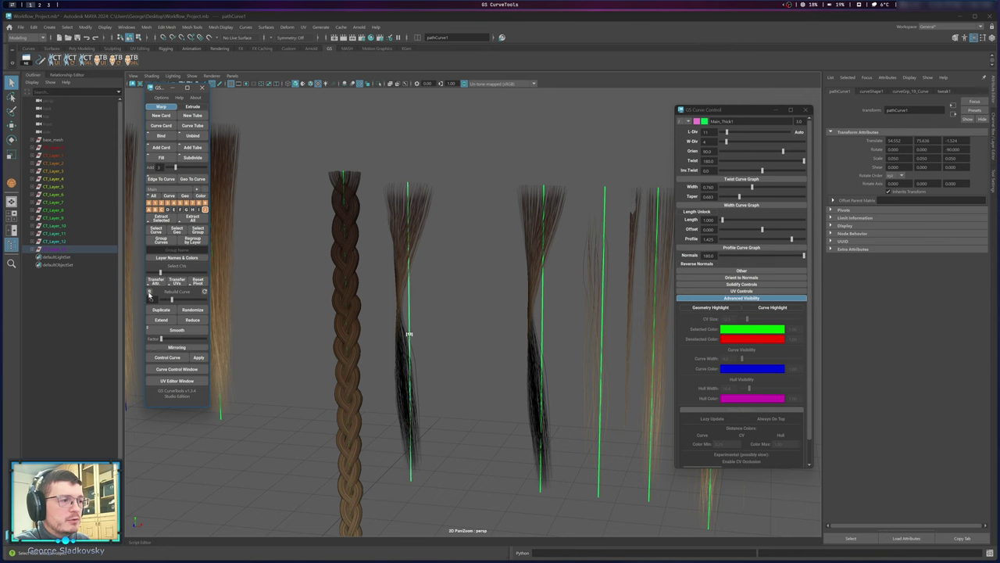
pyautogui.click(150, 292)
pyautogui.keyDown('alt'); pyautogui.moveTo(336, 293); pyautogui.dragTo(440, 316, button='middle'); pyautogui.keyUp('alt')
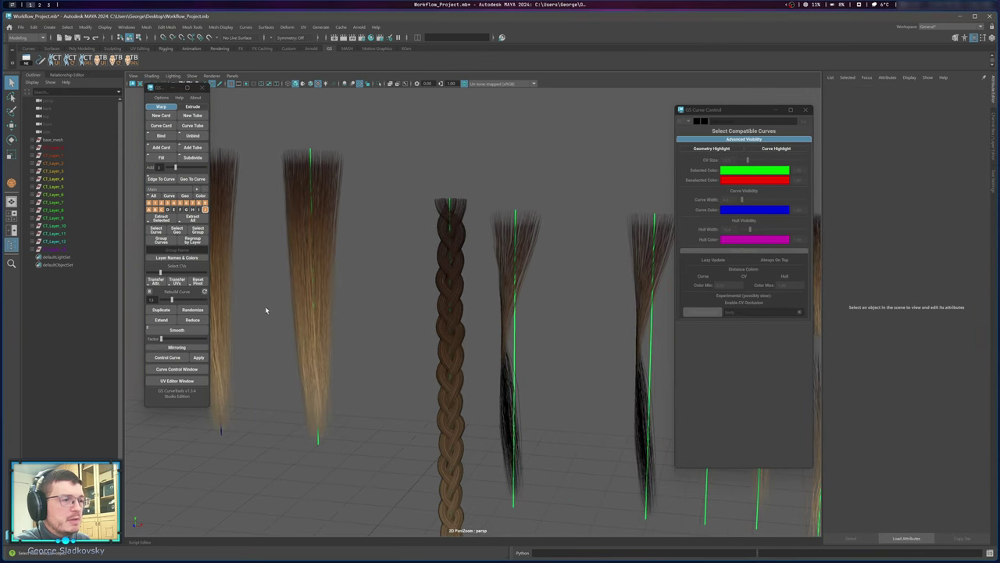
# Select the dense card beside the thin braid, raise the Rebuild Curve value, and rebuild its curve with it.
pyautogui.click(296, 305)
pyautogui.click(151, 294)
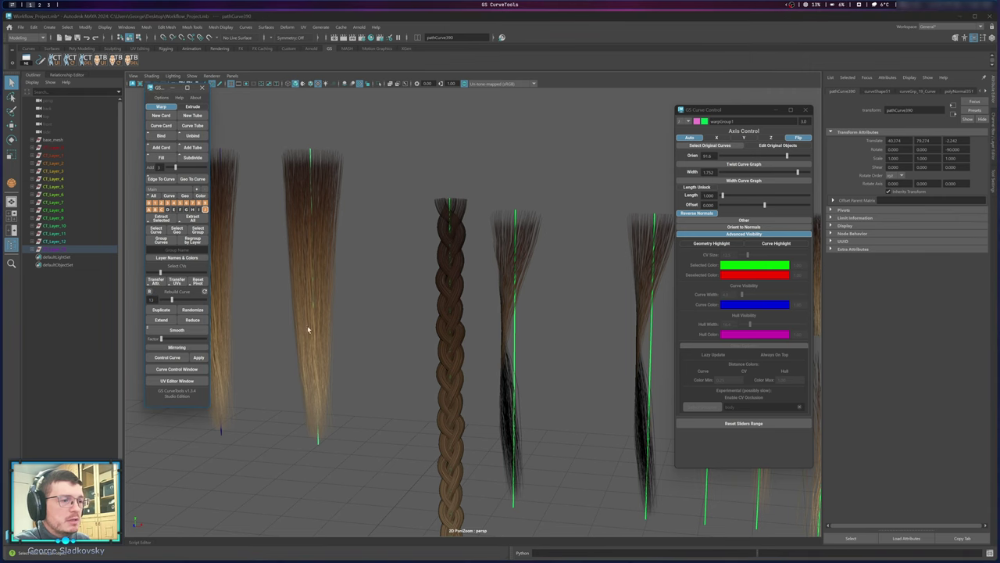
pyautogui.keyDown('alt'); pyautogui.moveTo(354, 354); pyautogui.dragTo(172, 324, button='middle'); pyautogui.keyUp('alt')
pyautogui.keyDown('alt'); pyautogui.moveTo(453, 281); pyautogui.dragTo(495, 310, button='middle'); pyautogui.keyUp('alt')
pyautogui.moveTo(171, 301)
pyautogui.mouseDown()
pyautogui.moveTo(206, 303)
pyautogui.moveTo(157, 303)
pyautogui.moveTo(172, 301)
pyautogui.mouseUp()
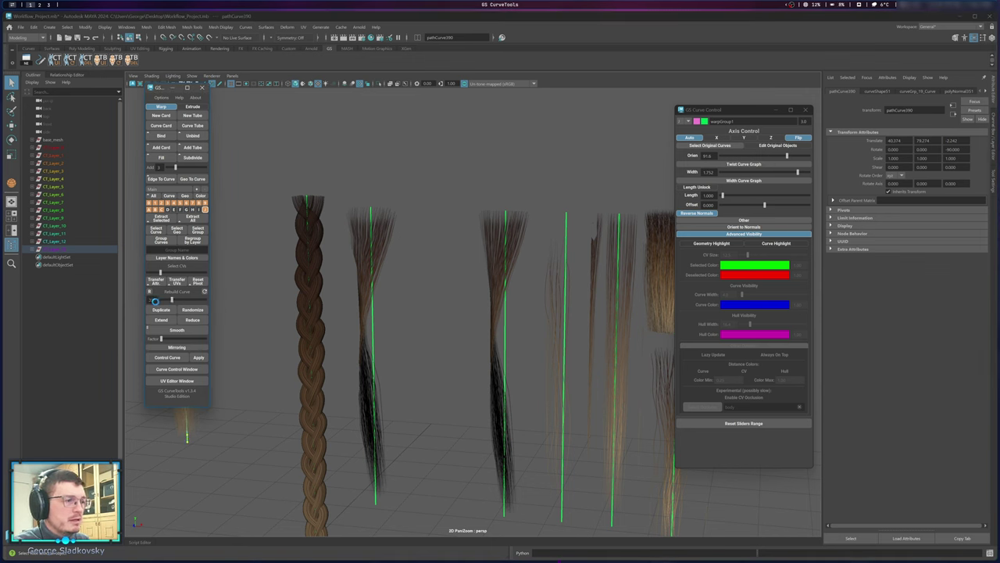
pyautogui.doubleClick(155, 301)
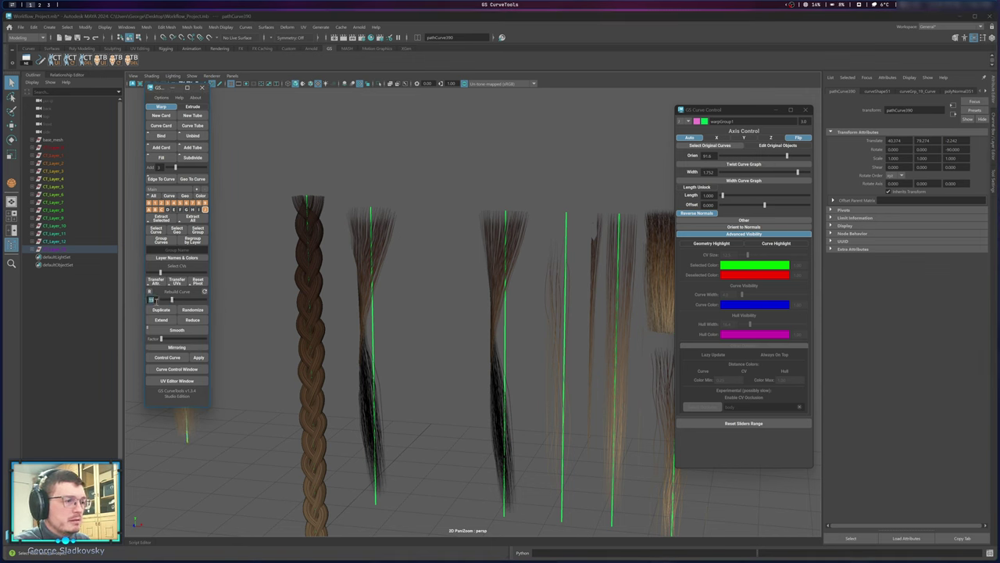
pyautogui.keyDown('alt'); pyautogui.moveTo(208, 308); pyautogui.dragTo(242, 317, button='middle'); pyautogui.keyUp('alt')
pyautogui.moveTo(183, 300)
pyautogui.mouseDown()
pyautogui.moveTo(164, 302)
pyautogui.moveTo(218, 302)
pyautogui.moveTo(185, 301)
pyautogui.mouseUp()
pyautogui.click(205, 293)
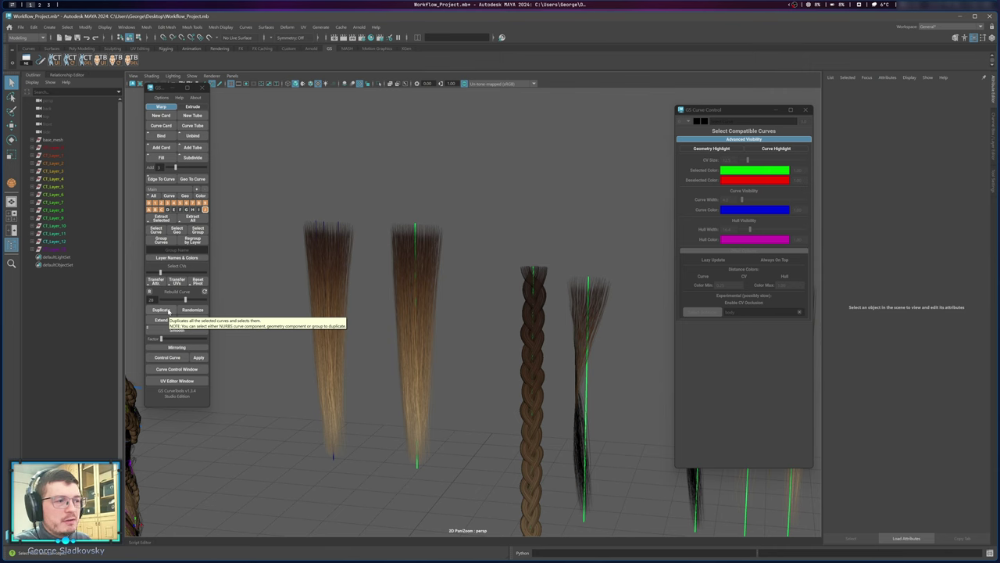
# Select the hair curves on the head model, clear the selection, and return to the sample cards.
pyautogui.keyDown('alt'); pyautogui.moveTo(450, 266); pyautogui.dragTo(388, 286, button='right'); pyautogui.keyUp('alt')
pyautogui.keyDown('alt'); pyautogui.moveTo(388, 286); pyautogui.dragTo(493, 261, button='middle'); pyautogui.keyUp('alt')
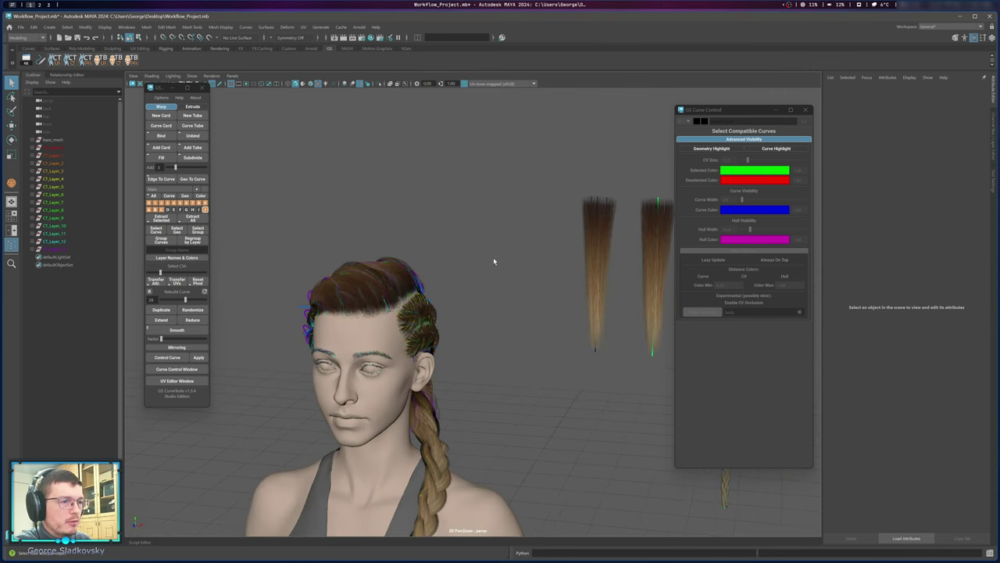
pyautogui.scroll(3, 493, 258)
pyautogui.keyDown('alt'); pyautogui.moveTo(429, 250); pyautogui.dragTo(529, 290); pyautogui.keyUp('alt')
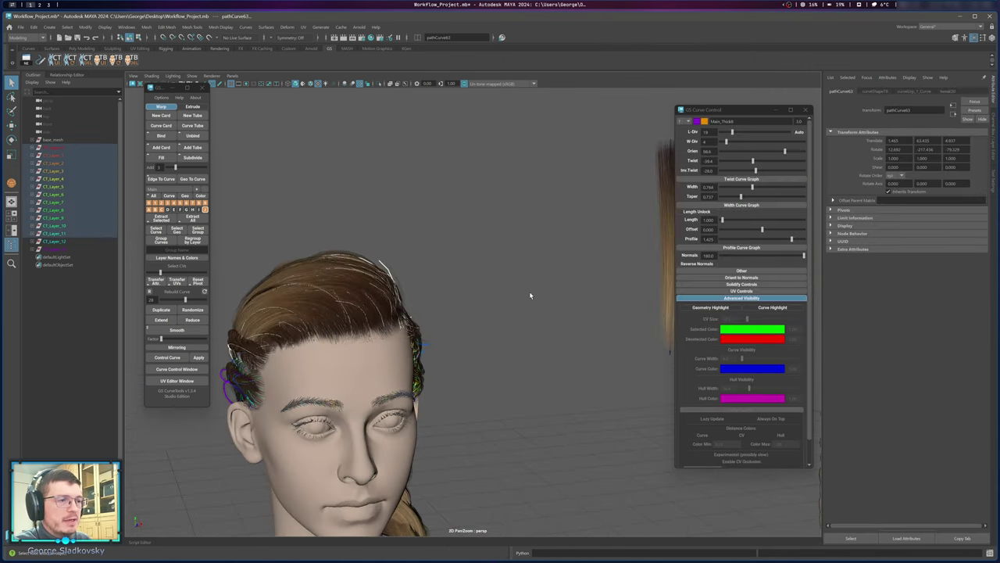
pyautogui.click(524, 293)
pyautogui.keyDown('alt'); pyautogui.moveTo(524, 292); pyautogui.dragTo(316, 359, button='middle'); pyautogui.keyUp('alt')
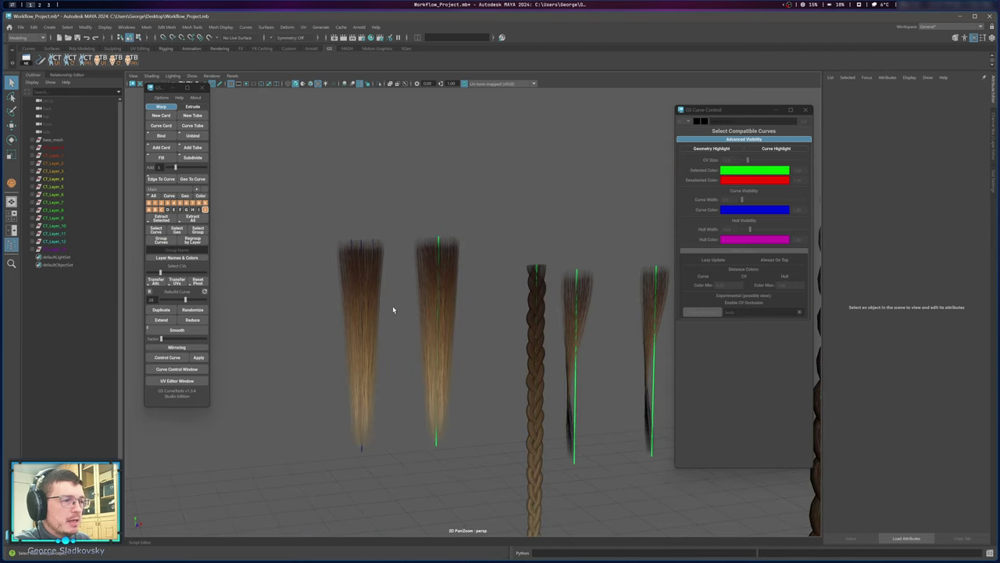
# Duplicate the twisted card beside the thin braid and place the copies above the row of sample cards.
pyautogui.moveTo(393, 310); pyautogui.dragTo(470, 376)
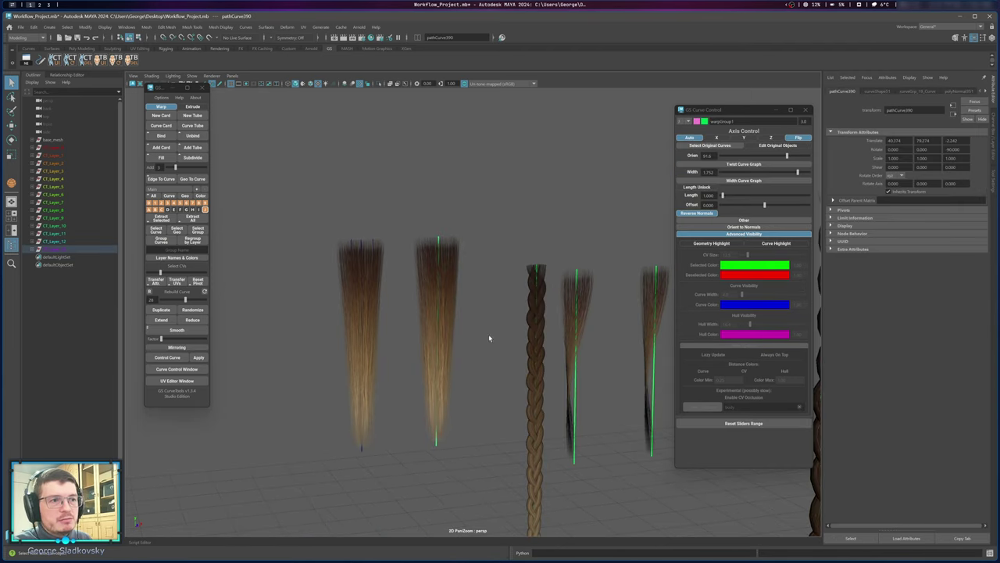
pyautogui.keyDown('alt'); pyautogui.moveTo(488, 335); pyautogui.dragTo(331, 337, button='middle'); pyautogui.keyUp('alt')
pyautogui.moveTo(430, 299); pyautogui.dragTo(479, 342)
pyautogui.click(161, 310)
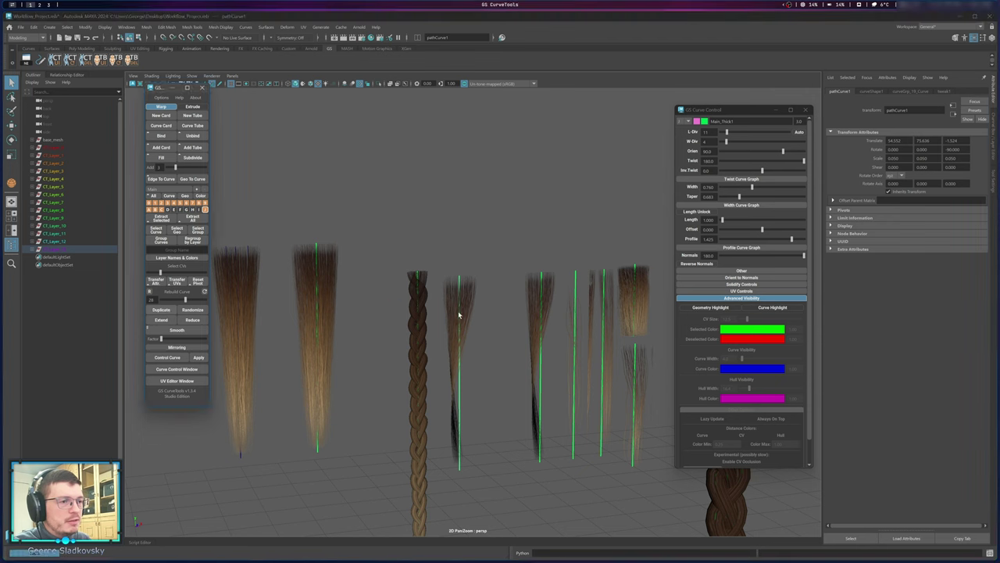
pyautogui.click(161, 310)
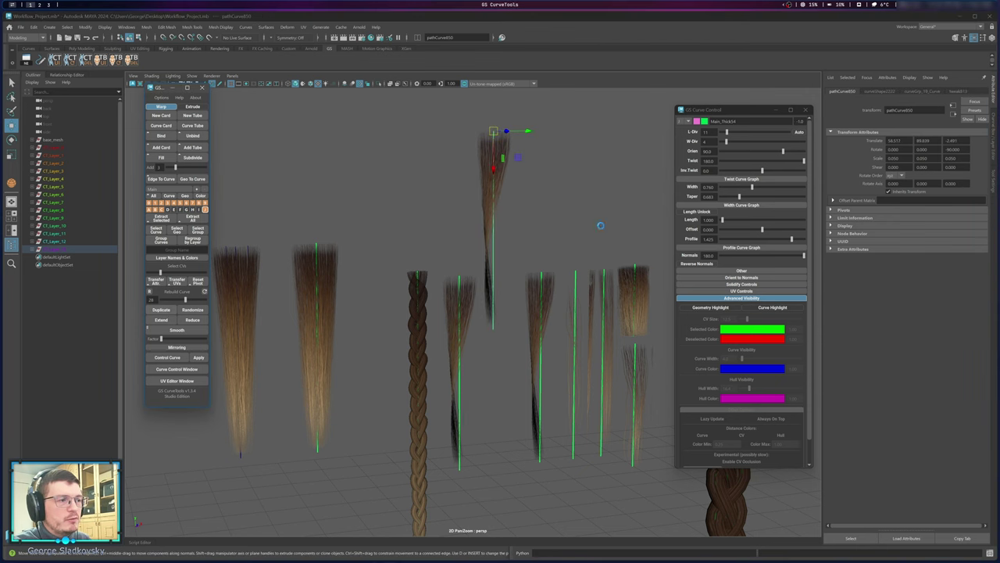
pyautogui.keyDown('alt'); pyautogui.moveTo(509, 216); pyautogui.dragTo(539, 221, button='middle'); pyautogui.keyUp('alt')
pyautogui.hotkey('ctrl', 'd')
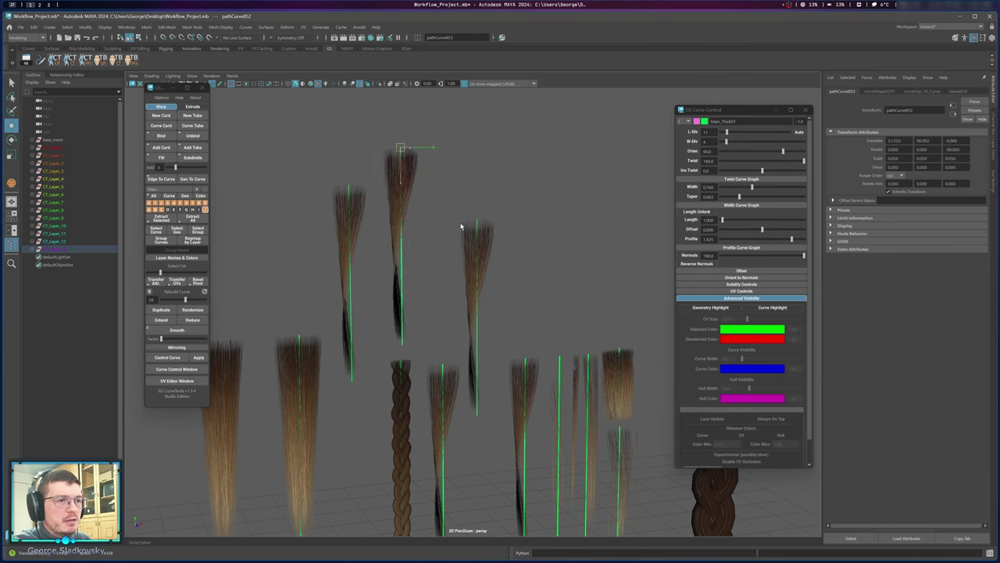
# Keep duplicating the latest twisted card and spread the copies in a row above the sample cards.
pyautogui.moveTo(461, 226); pyautogui.dragTo(446, 184, button='middle')
pyautogui.hotkey('ctrl', 'd')
pyautogui.hotkey('ctrl', 'd')
pyautogui.moveTo(498, 206); pyautogui.dragTo(630, 218, button='middle')
pyautogui.hotkey('ctrl', 'd')
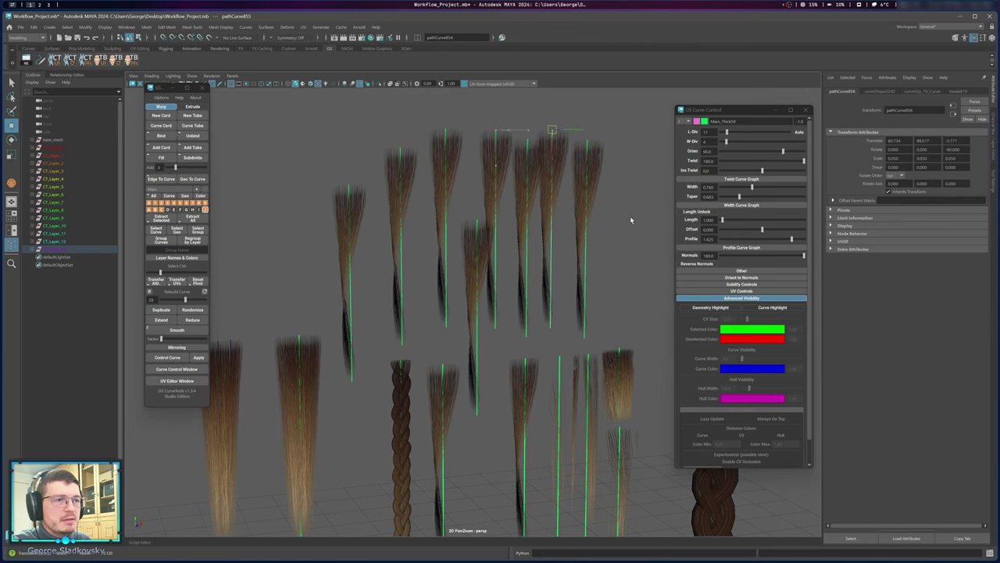
# Remove the duplicated cards and select the original twisted card beside the thin braid.
pyautogui.press('q')
pyautogui.click(601, 221)
pyautogui.scroll(-3, 562, 225)
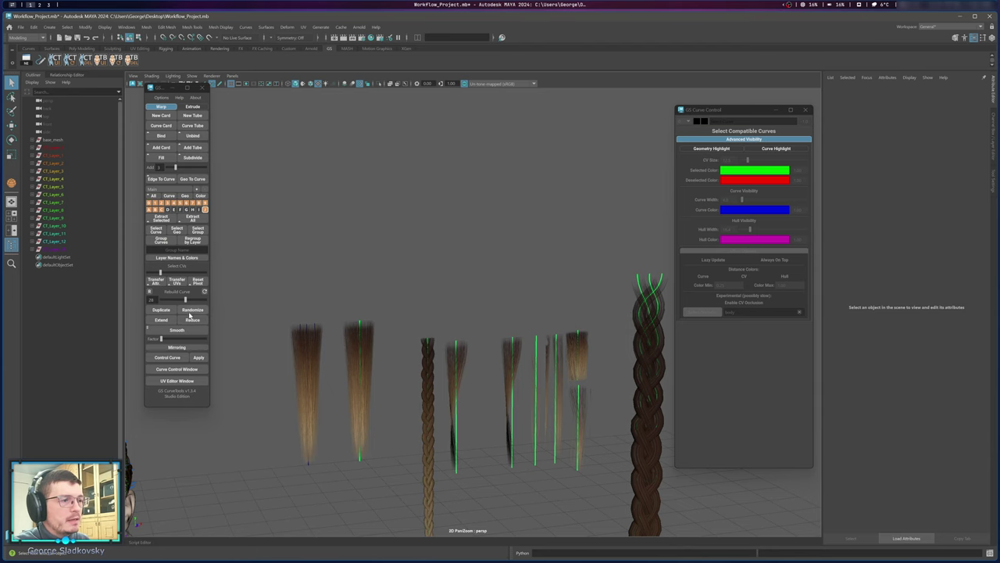
pyautogui.press('f')
pyautogui.moveTo(528, 301); pyautogui.dragTo(511, 300)
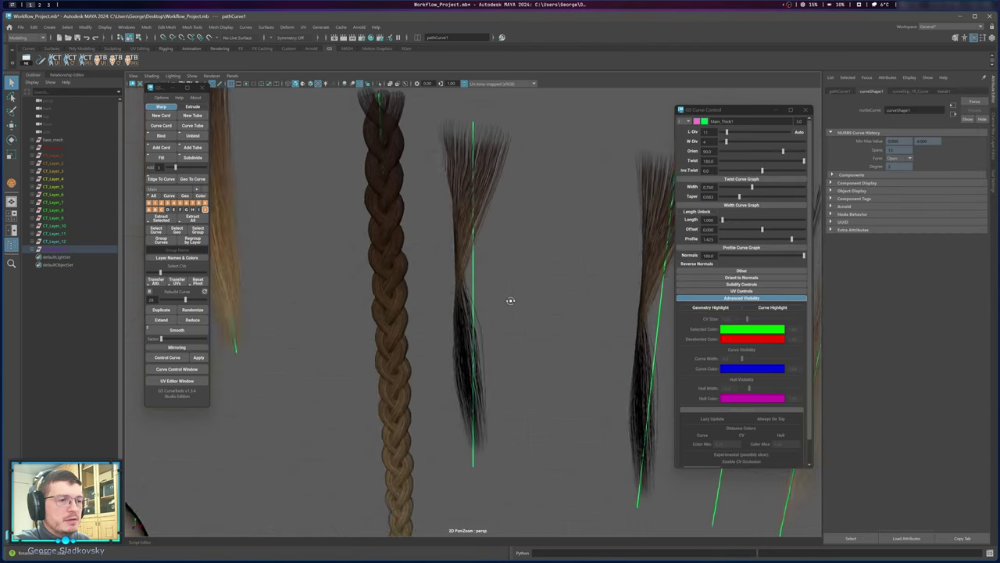
pyautogui.scroll(-3, 507, 285)
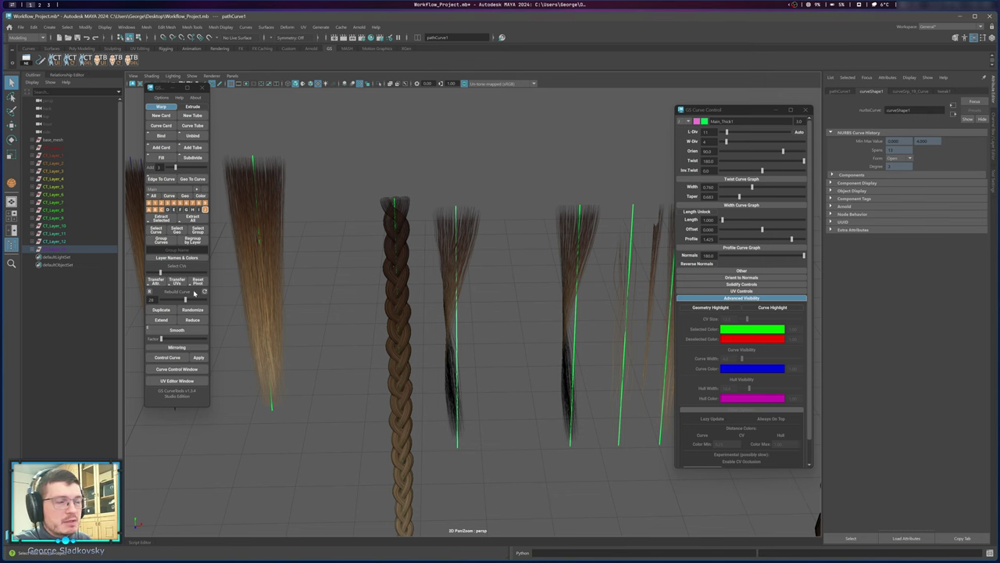
# Open the curve randomization settings and enable control point randomization on X, Y and Z with the first CV locked.
pyautogui.click(193, 313)
pyautogui.moveTo(145, 73); pyautogui.dragTo(618, 114)
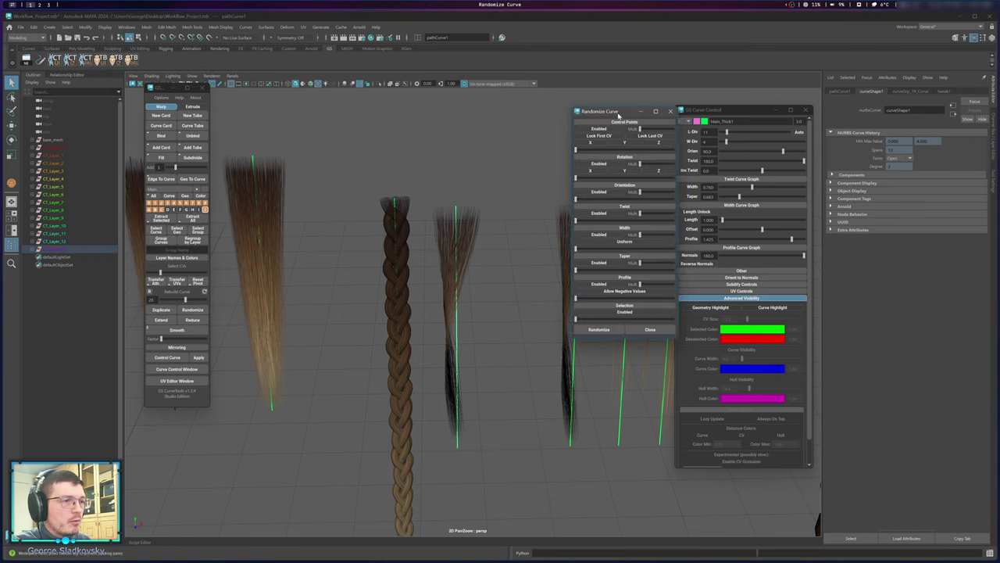
pyautogui.keyDown('alt'); pyautogui.moveTo(494, 155); pyautogui.dragTo(418, 179, button='middle'); pyautogui.keyUp('alt')
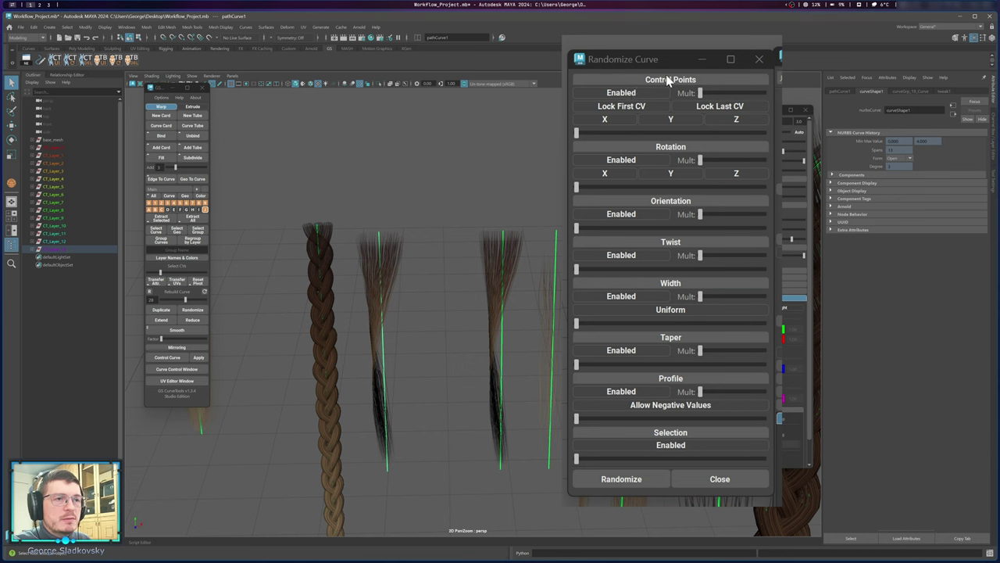
pyautogui.click(644, 94)
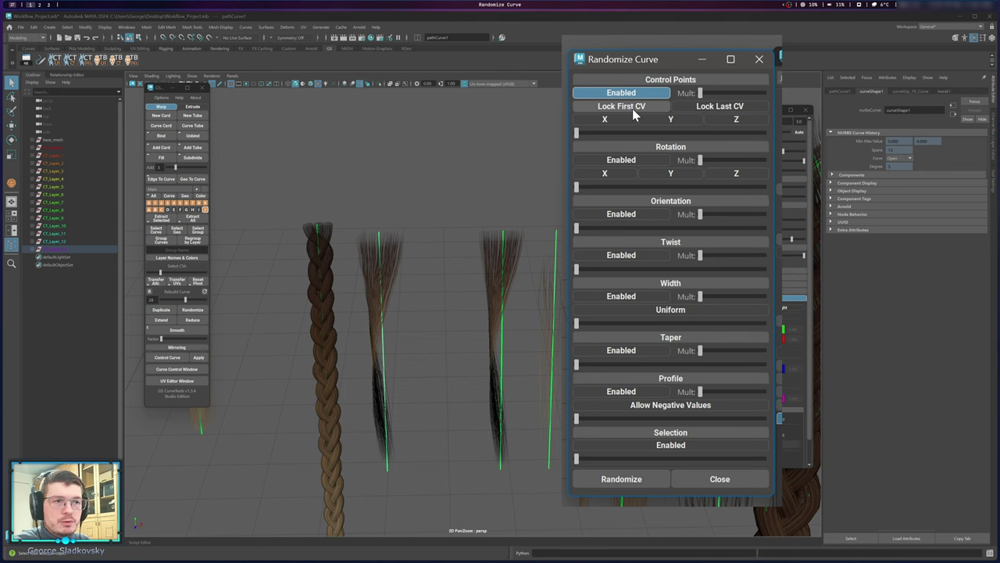
pyautogui.click(635, 110)
pyautogui.click(600, 122)
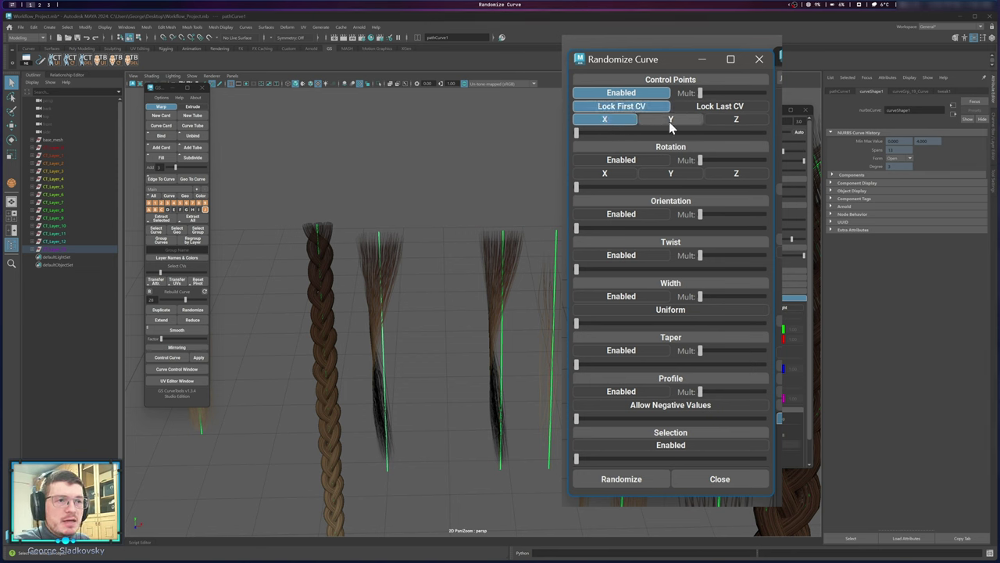
pyautogui.click(672, 121)
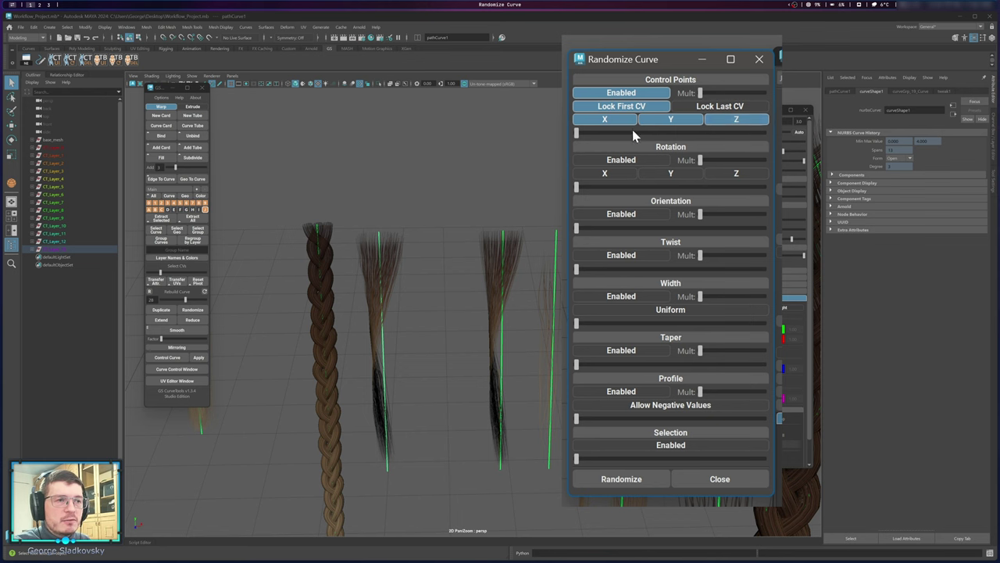
# Set the control point randomization amount slightly past halfway, test it on the twisted card's curve, and undo the randomized shape.
pyautogui.moveTo(576, 134); pyautogui.dragTo(668, 135)
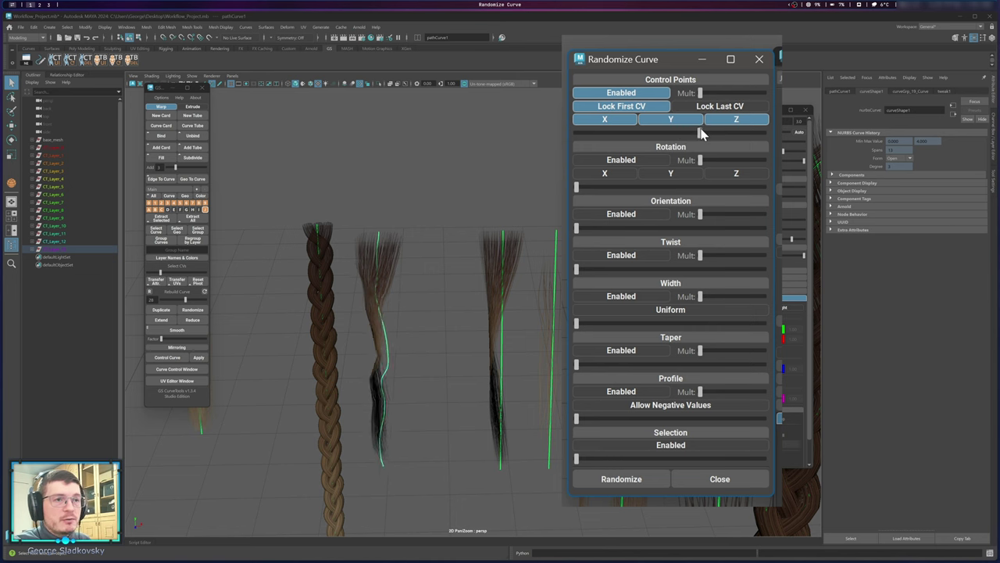
pyautogui.moveTo(682, 135); pyautogui.dragTo(688, 134)
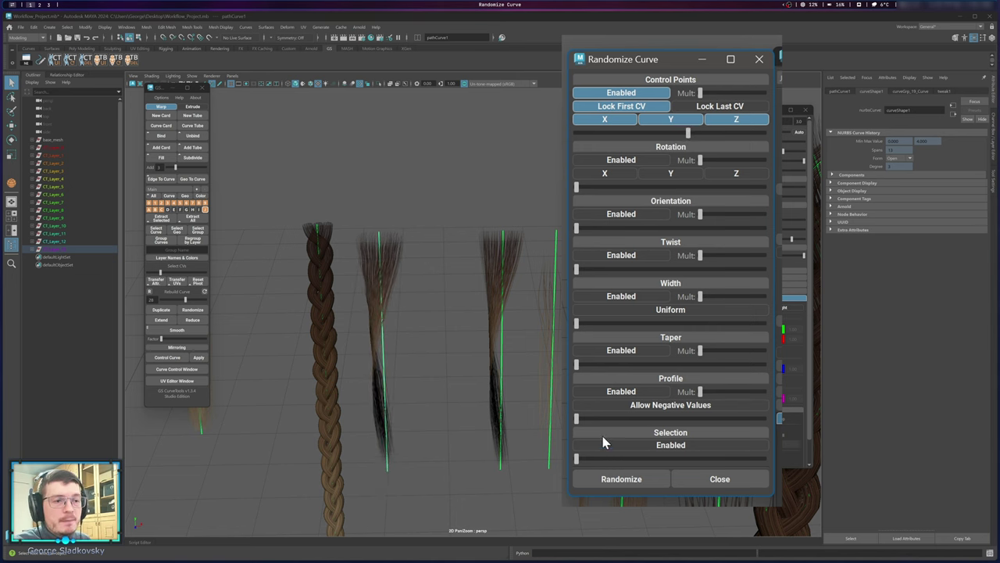
pyautogui.click(628, 482)
pyautogui.keyDown('alt'); pyautogui.moveTo(372, 319); pyautogui.dragTo(371, 312); pyautogui.keyUp('alt')
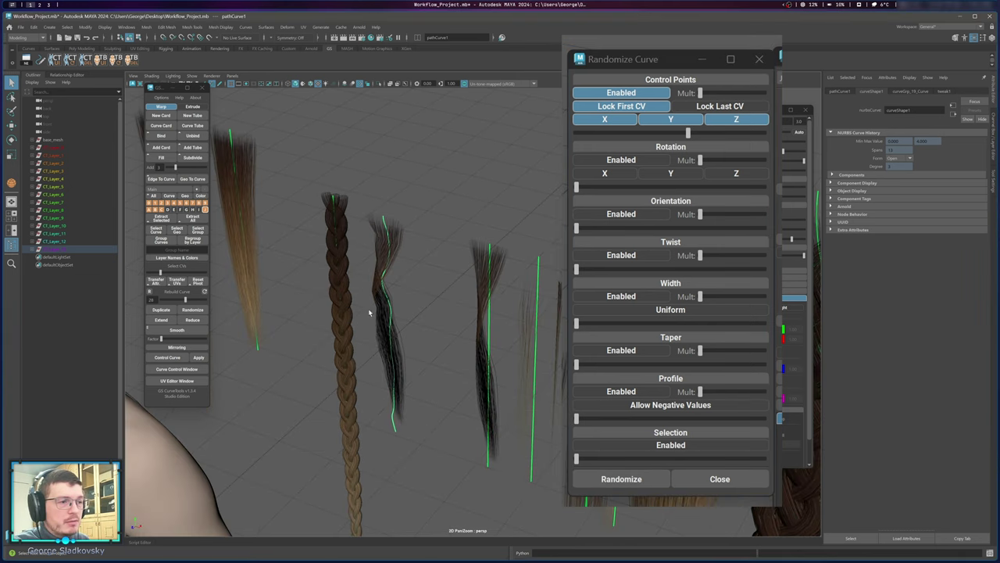
pyautogui.keyDown('alt'); pyautogui.moveTo(371, 313); pyautogui.dragTo(475, 279, button='middle'); pyautogui.keyUp('alt')
pyautogui.hotkey('ctrl', 'z')
# Randomize the twisted card's control points repeatedly to try different shapes, and undo the randomization.
pyautogui.click(630, 485)
pyautogui.click(629, 484)
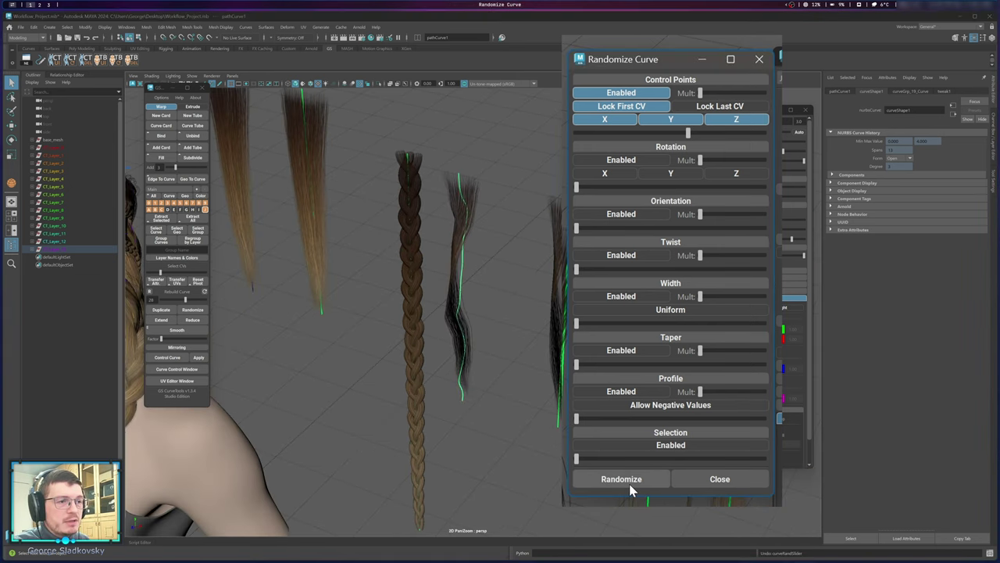
pyautogui.click(629, 483)
pyautogui.click(629, 484)
pyautogui.click(630, 484)
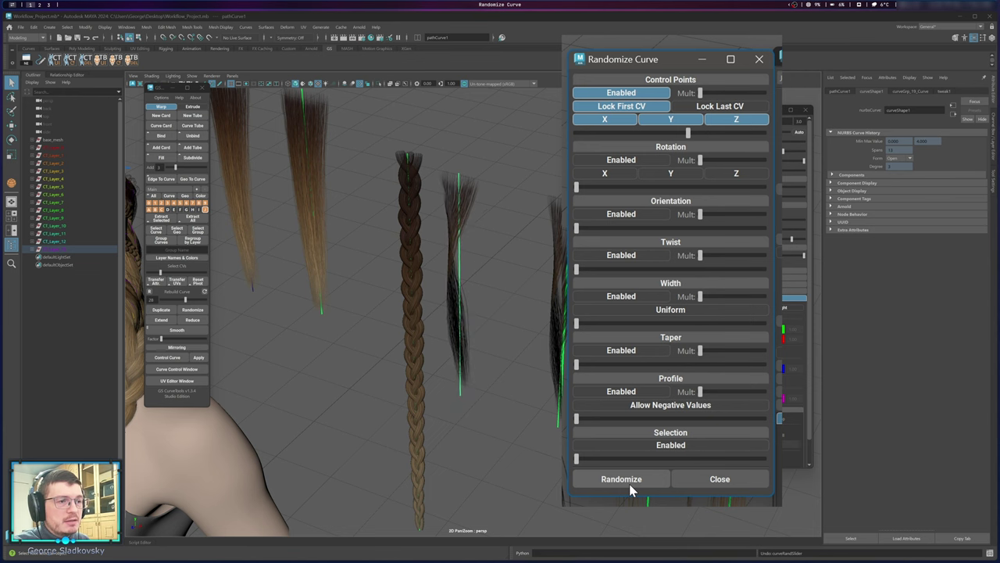
pyautogui.click(629, 484)
pyautogui.click(629, 484)
pyautogui.click(629, 484)
pyautogui.keyDown('alt'); pyautogui.moveTo(486, 311); pyautogui.dragTo(468, 349, button='middle'); pyautogui.keyUp('alt')
pyautogui.hotkey('ctrl', 'z')
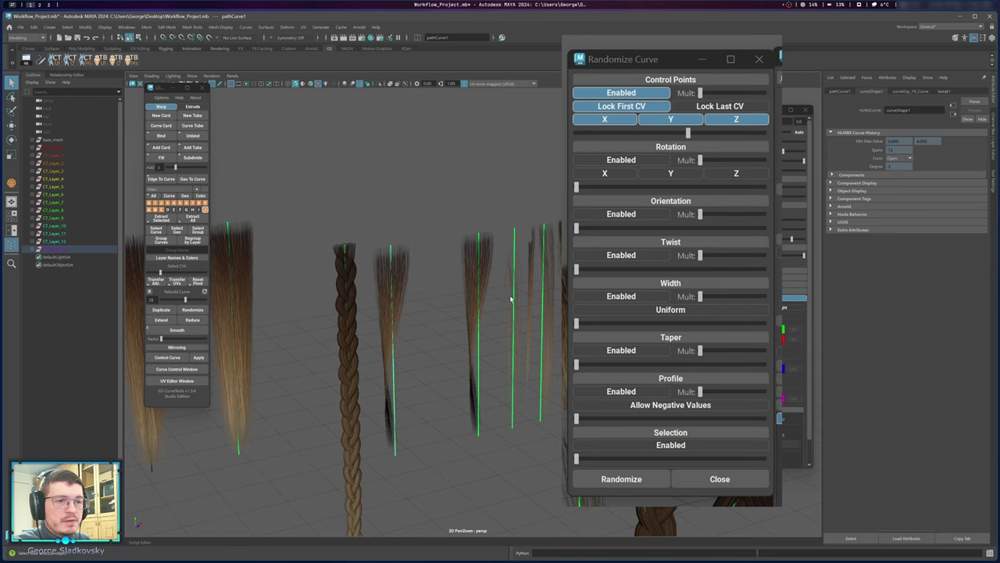
# Select all the sample hair cards and braids beside the head model.
pyautogui.keyDown('alt'); pyautogui.moveTo(511, 299); pyautogui.dragTo(321, 206); pyautogui.keyUp('alt')
pyautogui.moveTo(544, 390); pyautogui.dragTo(546, 394)
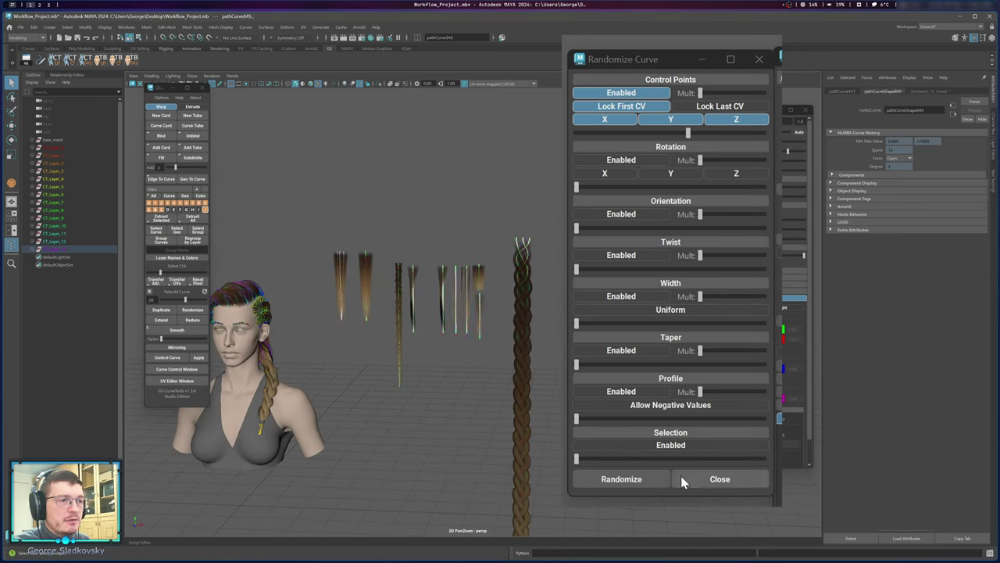
pyautogui.keyDown('alt'); pyautogui.moveTo(540, 289); pyautogui.dragTo(552, 297, button='middle'); pyautogui.keyUp('alt')
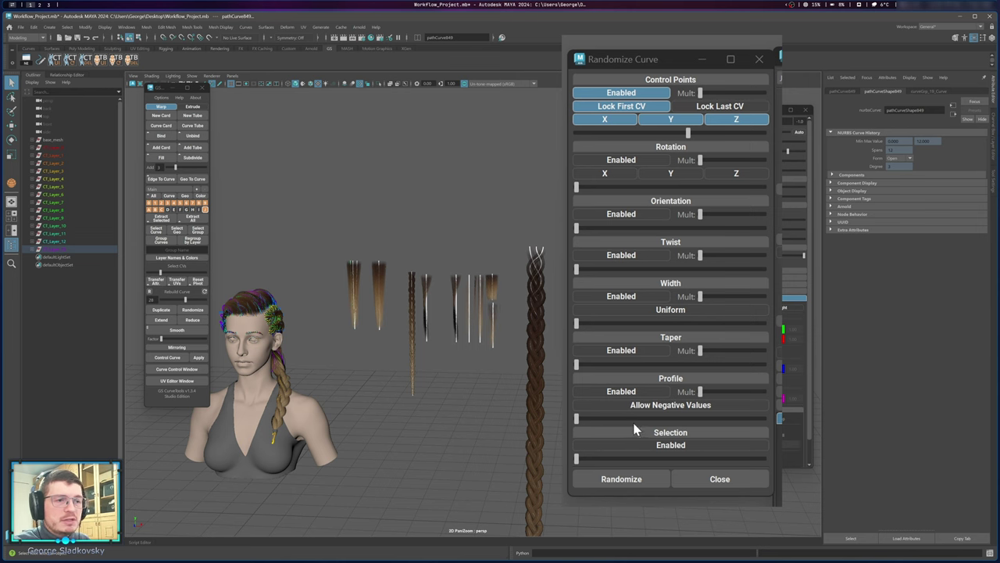
# Disable control point randomization and randomize the selection of sample curves with the selection amount at about half.
pyautogui.click(629, 93)
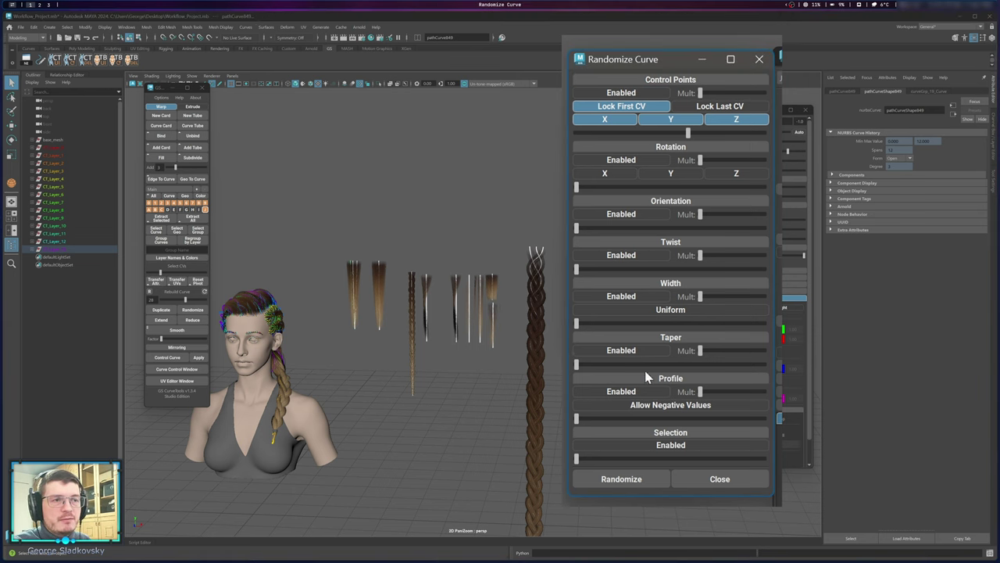
pyautogui.click(680, 445)
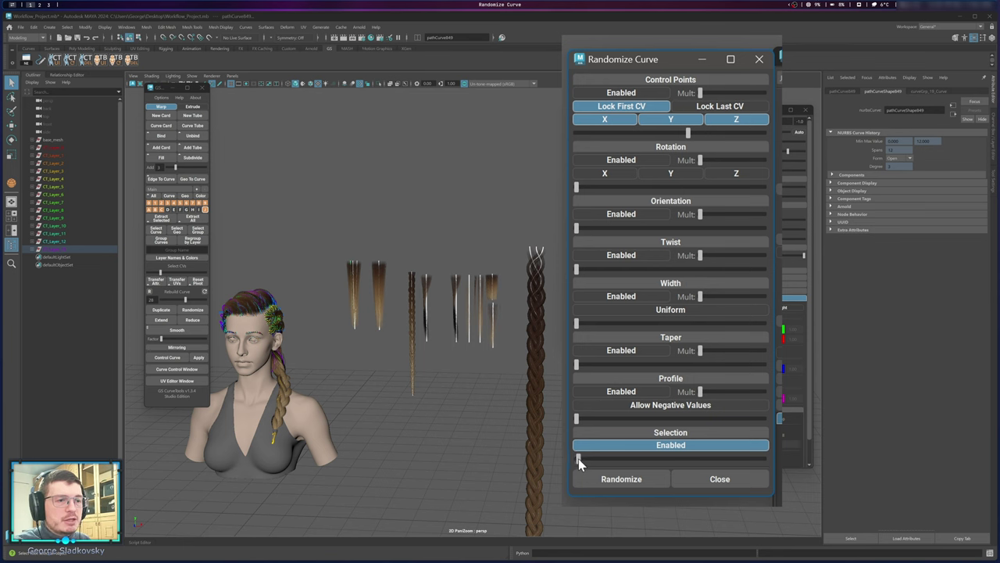
pyautogui.moveTo(578, 458); pyautogui.dragTo(670, 462)
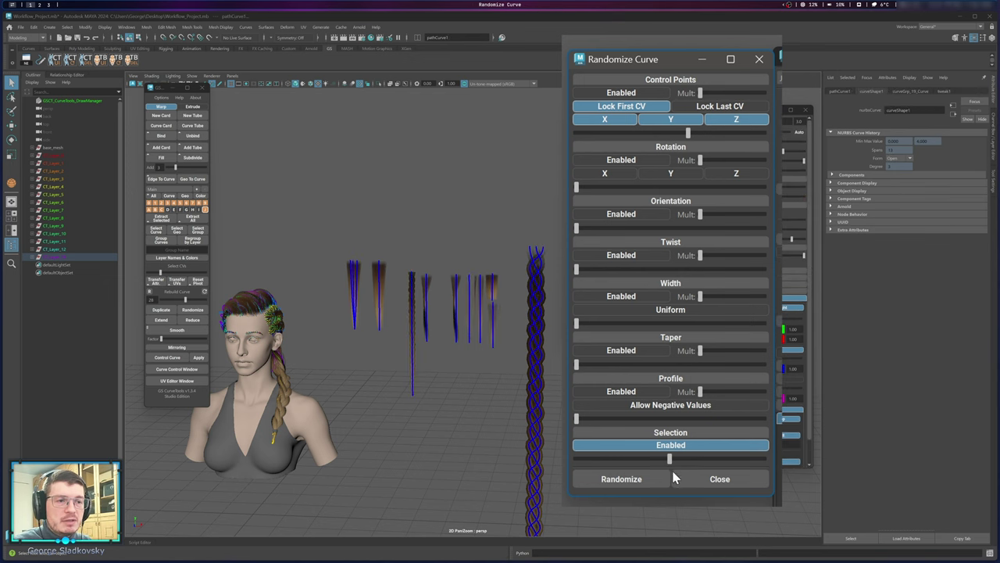
pyautogui.click(623, 479)
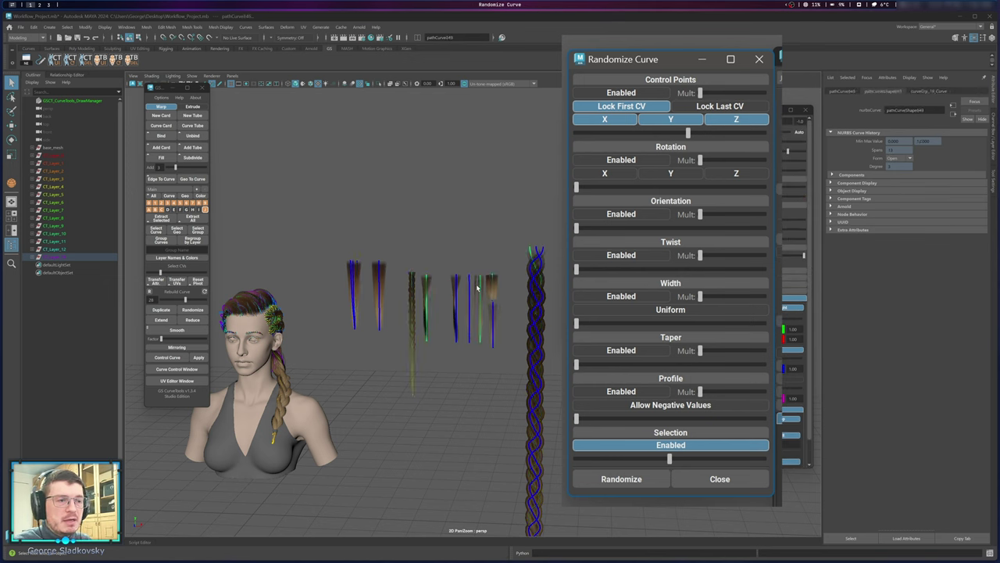
pyautogui.keyDown('alt'); pyautogui.moveTo(477, 288); pyautogui.dragTo(455, 311); pyautogui.keyUp('alt')
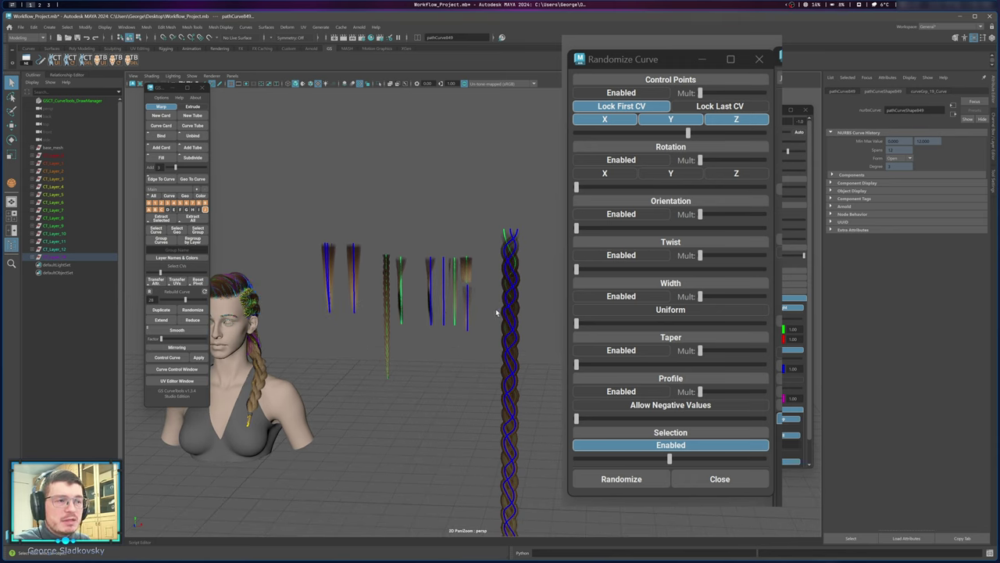
pyautogui.keyDown('alt'); pyautogui.moveTo(437, 279); pyautogui.dragTo(512, 313); pyautogui.keyUp('alt')
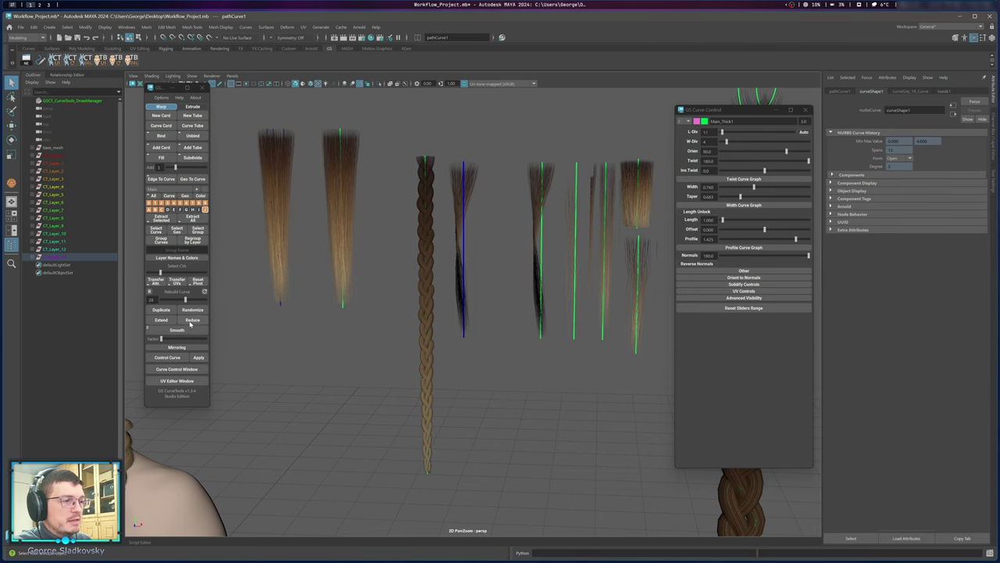
# Lengthen the twisted card beside the thin braid by applying Extend to its curve repeatedly.
pyautogui.keyDown('alt'); pyautogui.moveTo(411, 262); pyautogui.dragTo(404, 283, button='middle'); pyautogui.keyUp('alt')
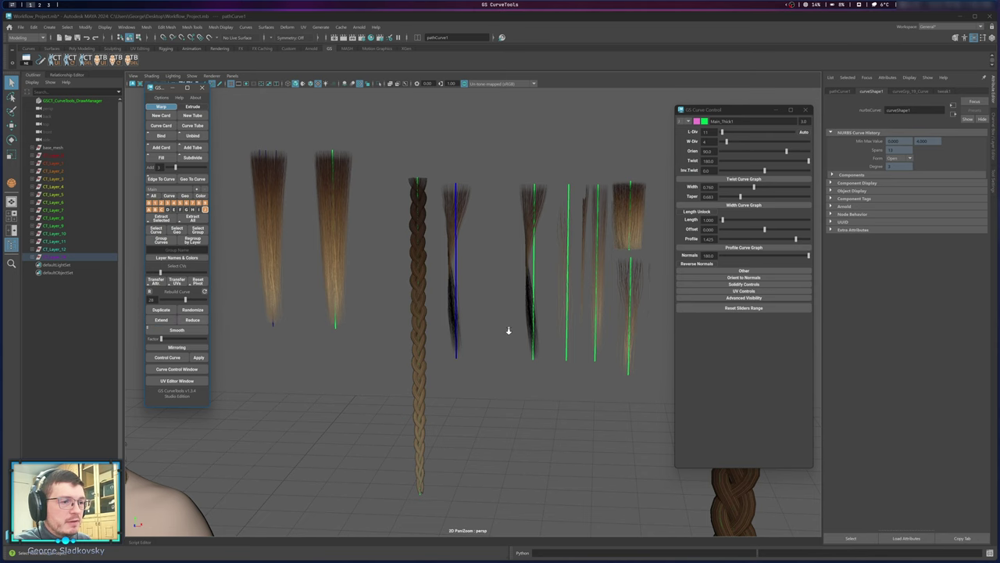
pyautogui.press('g')
pyautogui.scroll(3, 502, 325)
pyautogui.moveTo(501, 324)
pyautogui.keyDown('alt'); pyautogui.mouseDown()
pyautogui.moveTo(479, 270)
pyautogui.moveTo(536, 273)
pyautogui.moveTo(508, 281)
pyautogui.moveTo(485, 315)
pyautogui.mouseUp(); pyautogui.keyUp('alt')
pyautogui.keyDown('alt'); pyautogui.moveTo(484, 315); pyautogui.dragTo(478, 186, button='middle'); pyautogui.keyUp('alt')
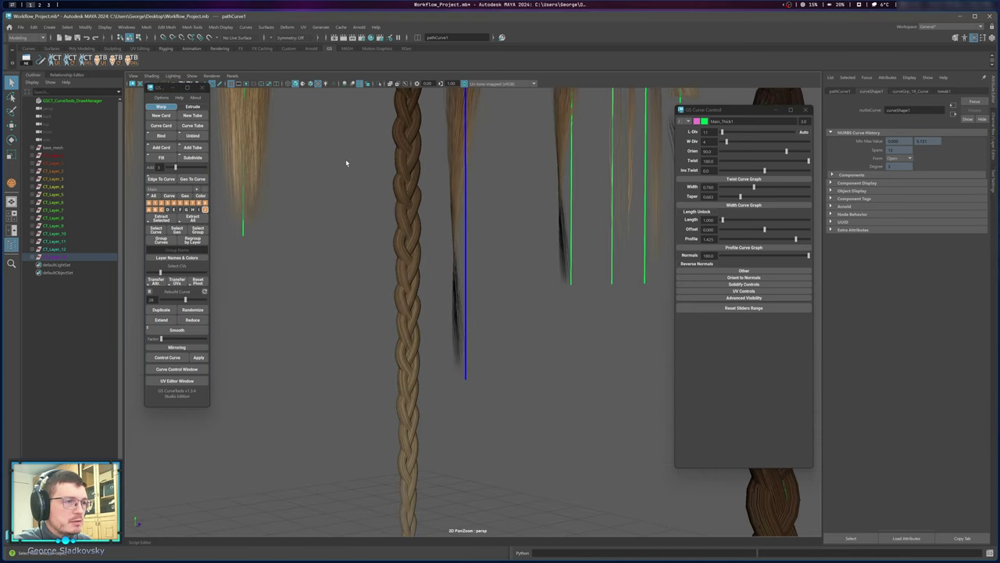
pyautogui.click(162, 320)
pyautogui.click(161, 320)
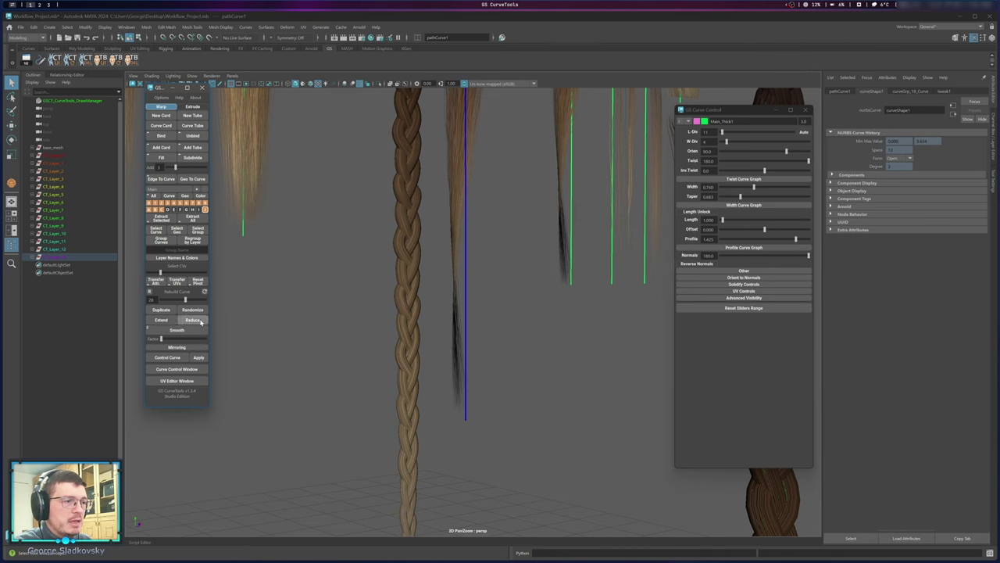
# Shorten the twisted card by applying Reduce to its curve several times.
pyautogui.click(199, 320)
pyautogui.click(199, 320)
pyautogui.click(200, 321)
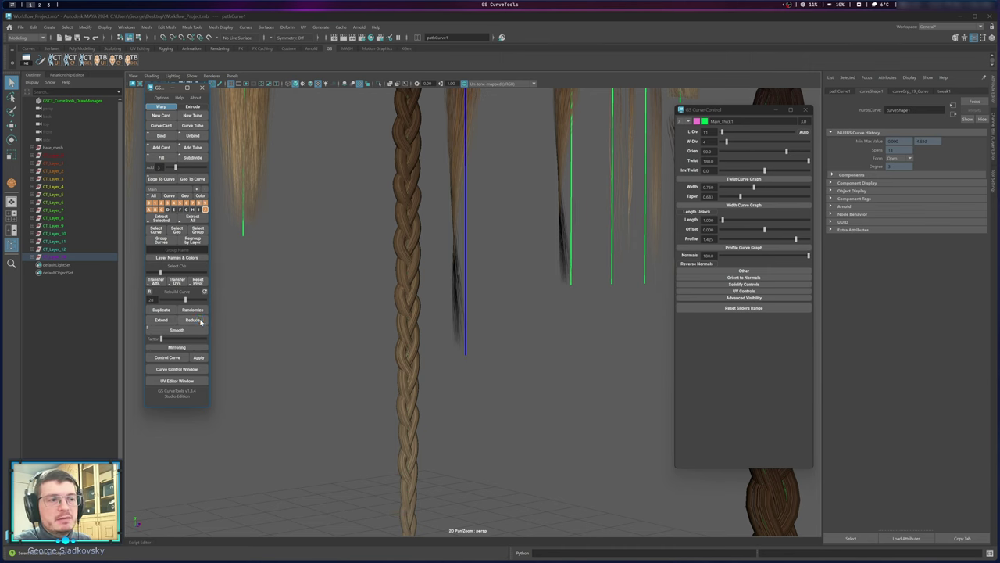
pyautogui.click(199, 321)
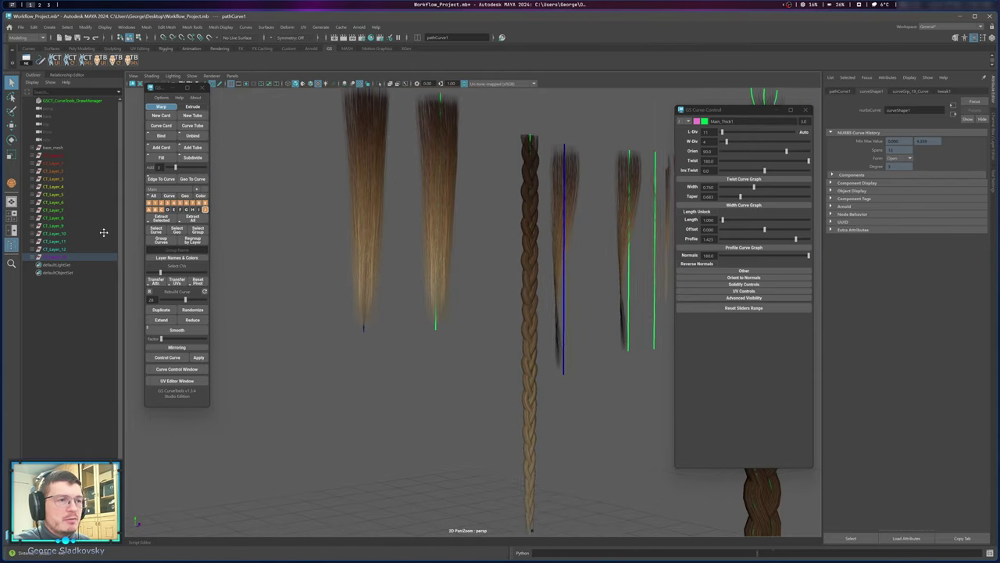
# Bend the twisted card's curve by moving its lower and middle control vertices sideways, and return to object mode.
pyautogui.scroll(5, 336, 244)
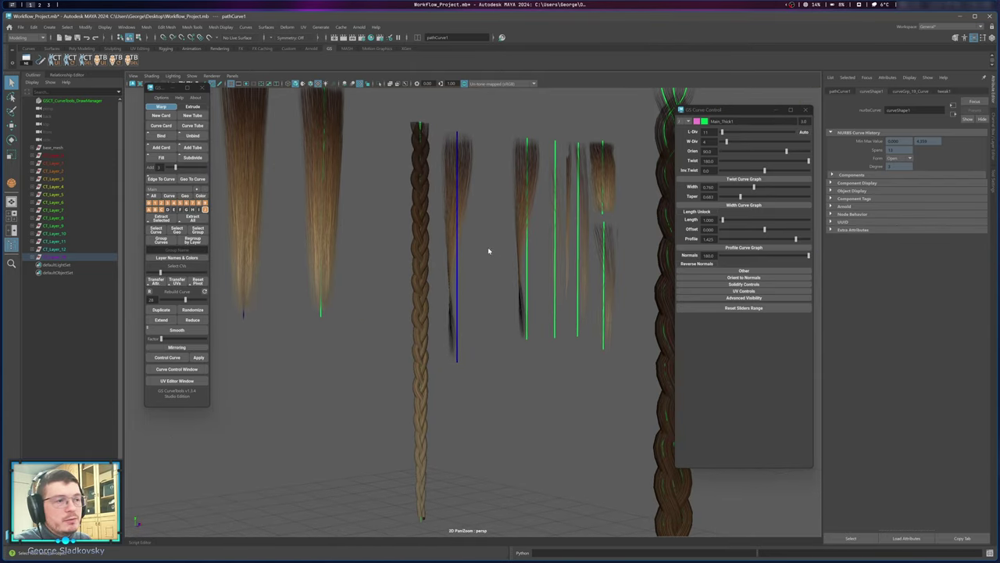
pyautogui.moveTo(455, 250); pyautogui.dragTo(466, 281, button='right')
pyautogui.click(457, 309)
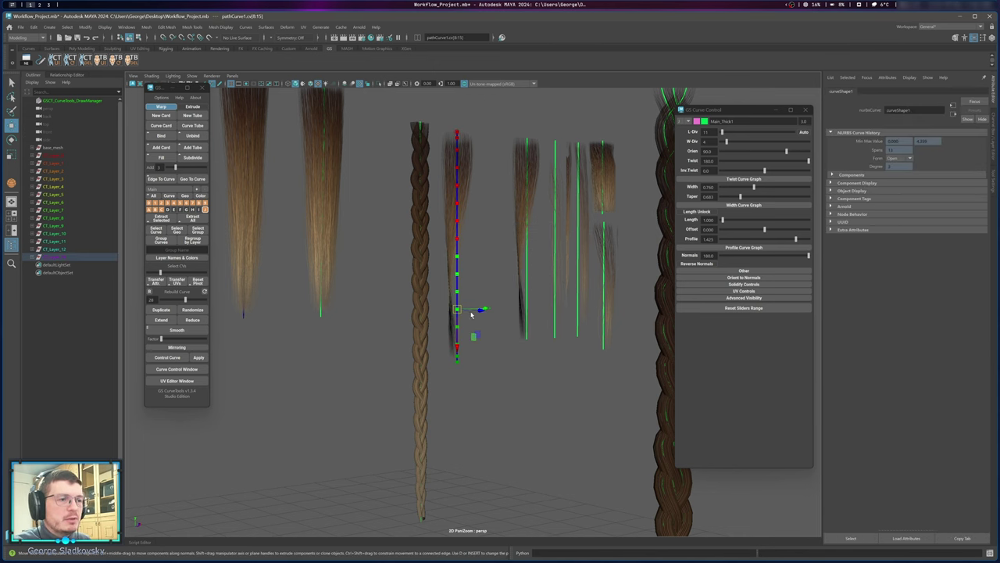
pyautogui.moveTo(471, 315); pyautogui.dragTo(514, 280)
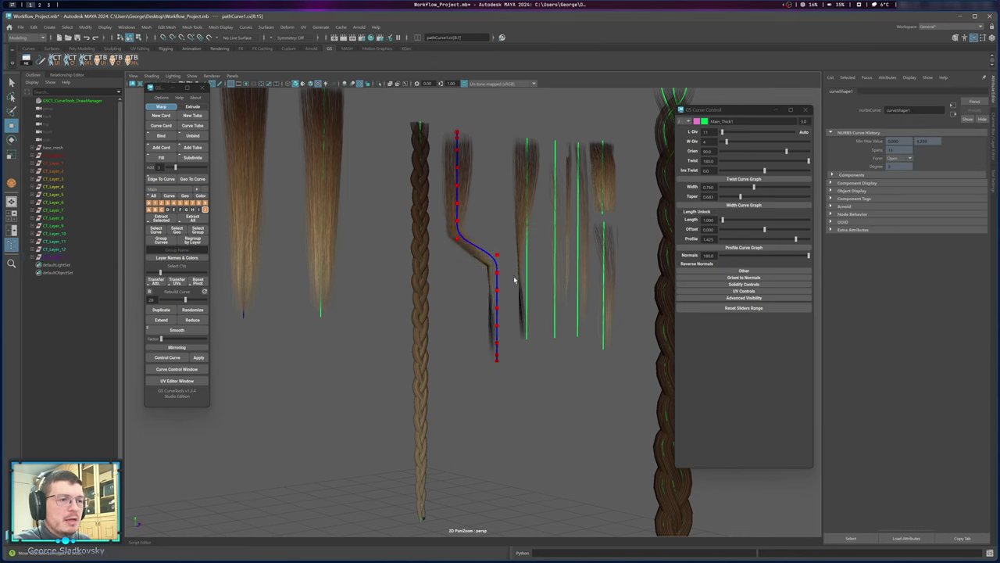
pyautogui.moveTo(450, 216); pyautogui.dragTo(515, 284)
pyautogui.moveTo(479, 249); pyautogui.dragTo(500, 232)
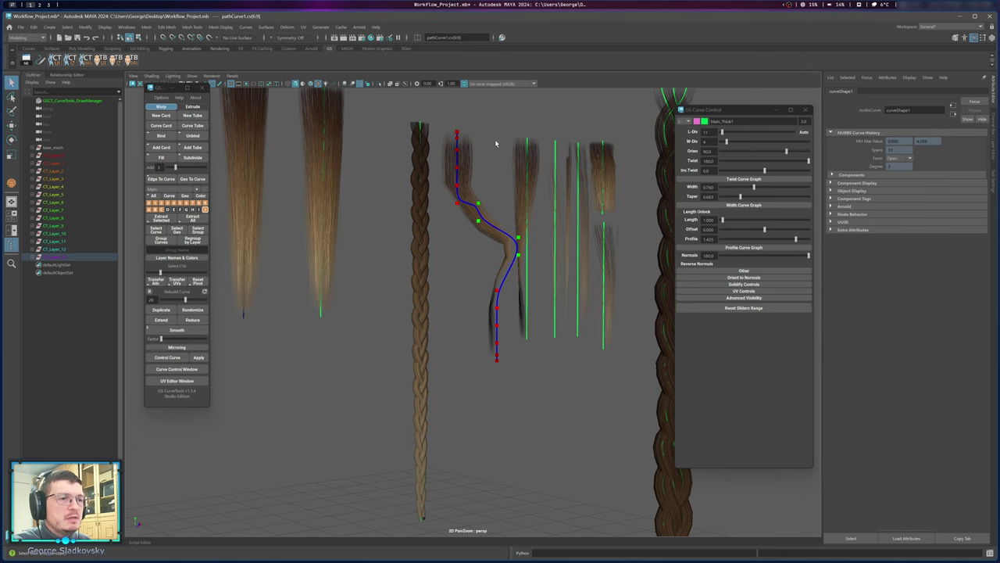
pyautogui.moveTo(496, 143); pyautogui.dragTo(524, 130, button='right')
# Raise the smoothing factor and smooth the bent card's curve repeatedly into a gentle bend.
pyautogui.keyDown('alt'); pyautogui.moveTo(440, 219); pyautogui.dragTo(411, 270, button='middle'); pyautogui.keyUp('alt')
pyautogui.scroll(3, 411, 271)
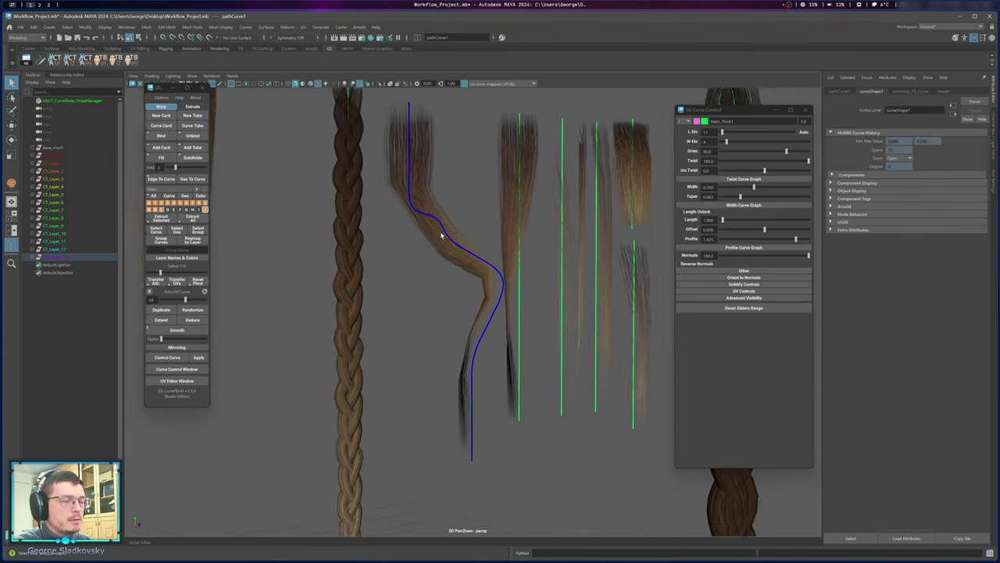
pyautogui.click(173, 339)
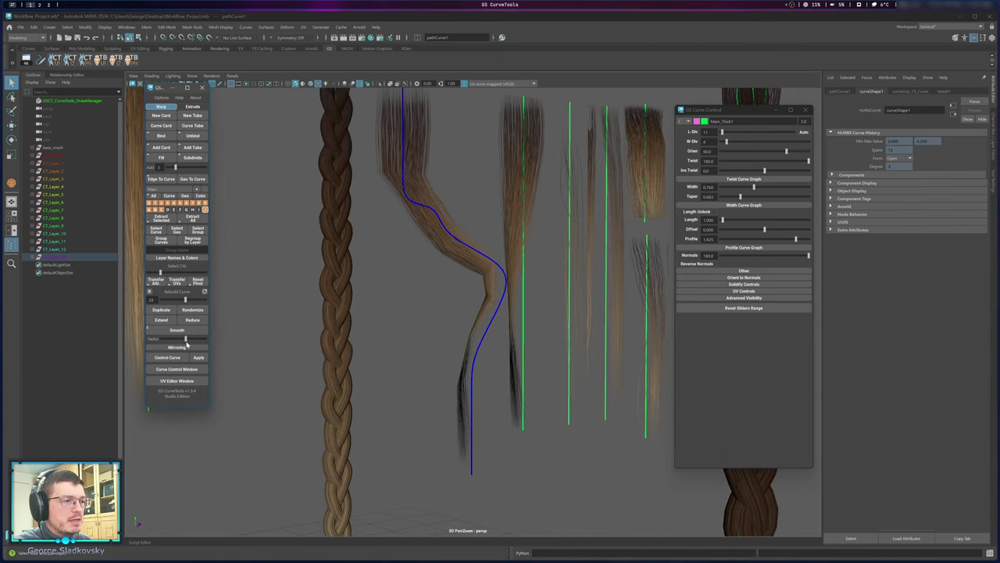
pyautogui.click(190, 332)
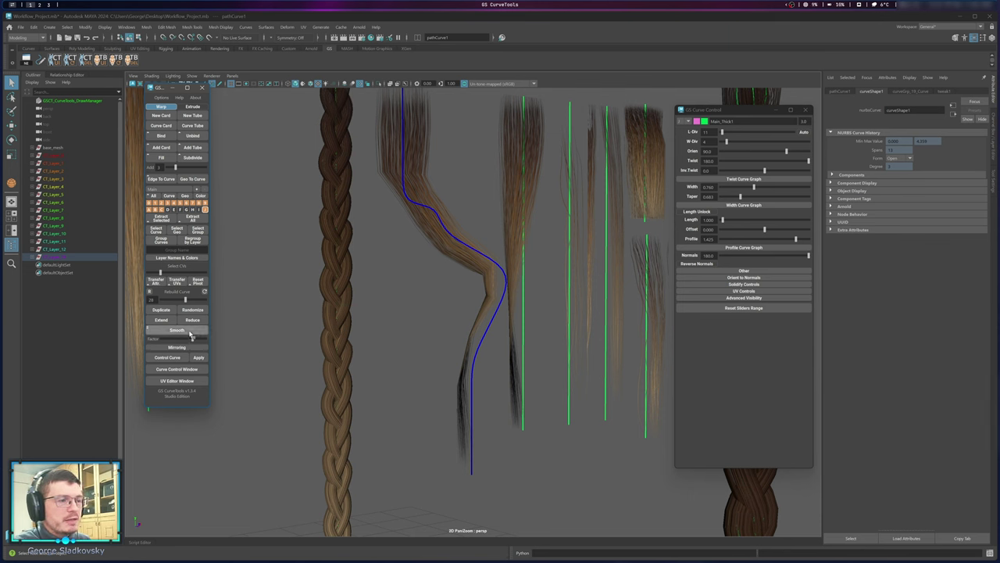
pyautogui.click(190, 332)
pyautogui.click(189, 332)
pyautogui.click(190, 334)
pyautogui.click(189, 334)
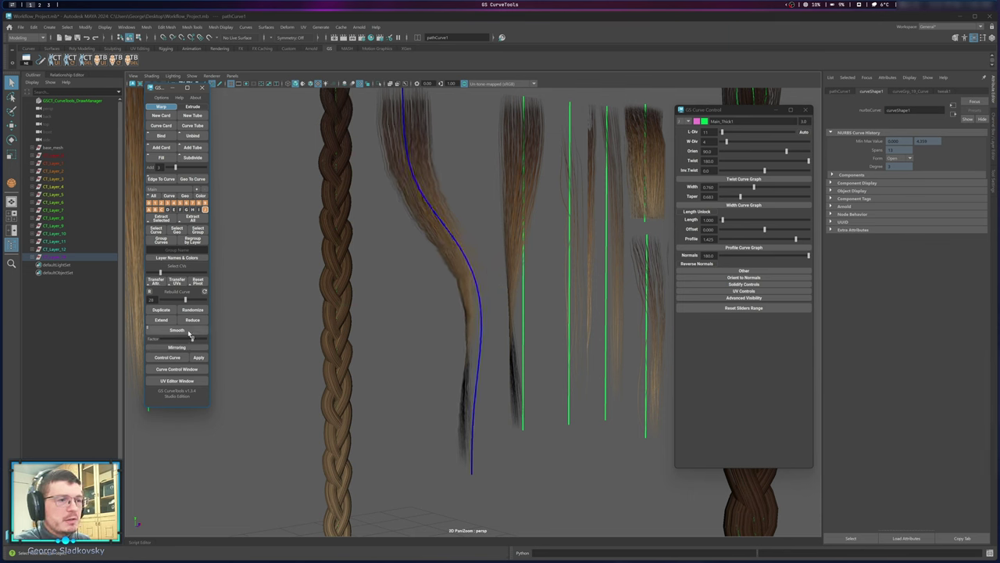
pyautogui.click(189, 333)
pyautogui.click(189, 333)
pyautogui.click(189, 333)
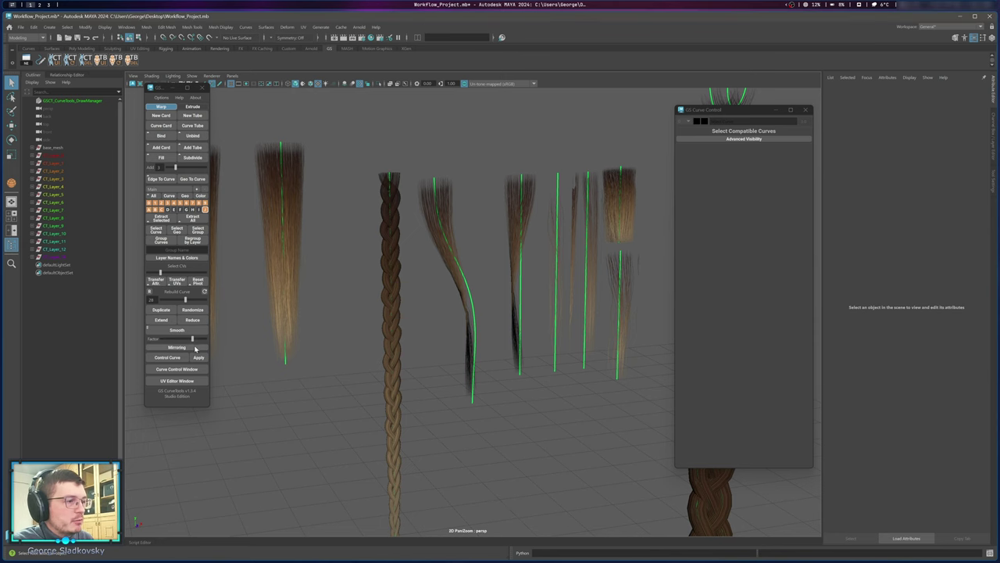
# Go back to the head model and select a hair card on top of the head.
pyautogui.scroll(-3, 357, 253)
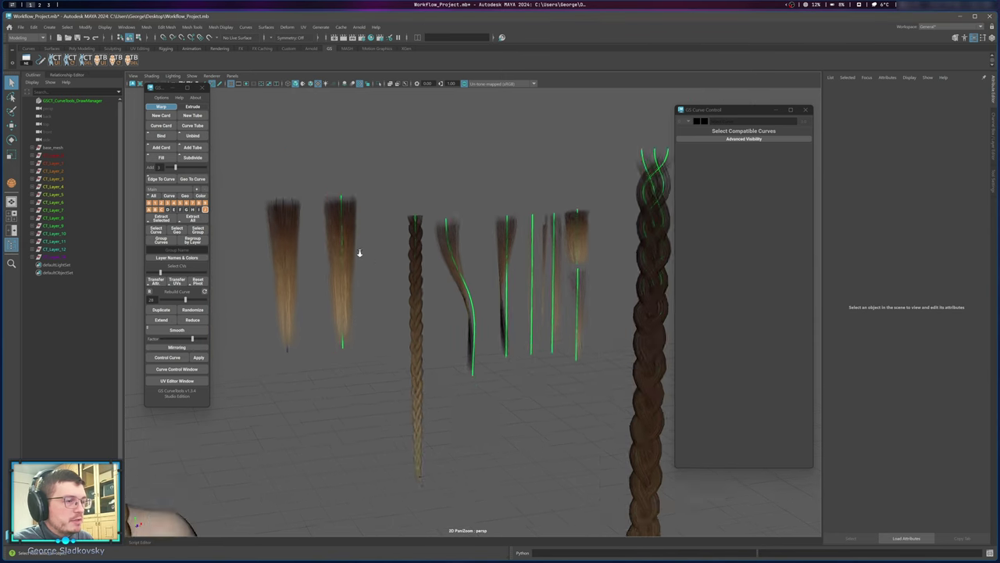
pyautogui.keyDown('alt'); pyautogui.moveTo(372, 264); pyautogui.dragTo(590, 189, button='middle'); pyautogui.keyUp('alt')
pyautogui.keyDown('alt'); pyautogui.moveTo(364, 195); pyautogui.dragTo(432, 247, button='right'); pyautogui.keyUp('alt')
pyautogui.scroll(2, 430, 247)
pyautogui.click(446, 244)
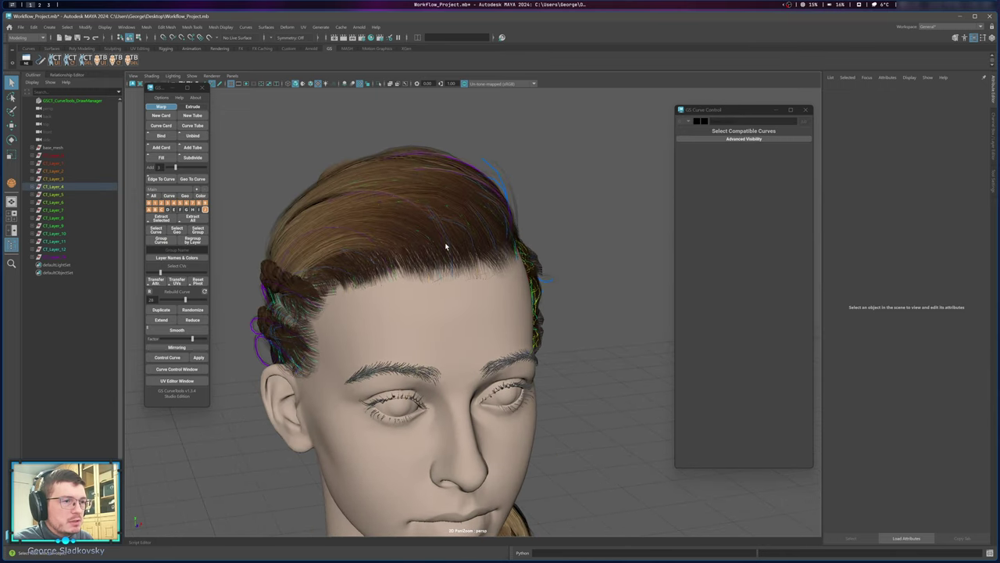
# Select the arched hair card on top of the head and mirror it across the X axis.
pyautogui.click(364, 237)
pyautogui.keyDown('alt'); pyautogui.moveTo(386, 223); pyautogui.dragTo(418, 209, button='middle'); pyautogui.keyUp('alt')
pyautogui.press('w')
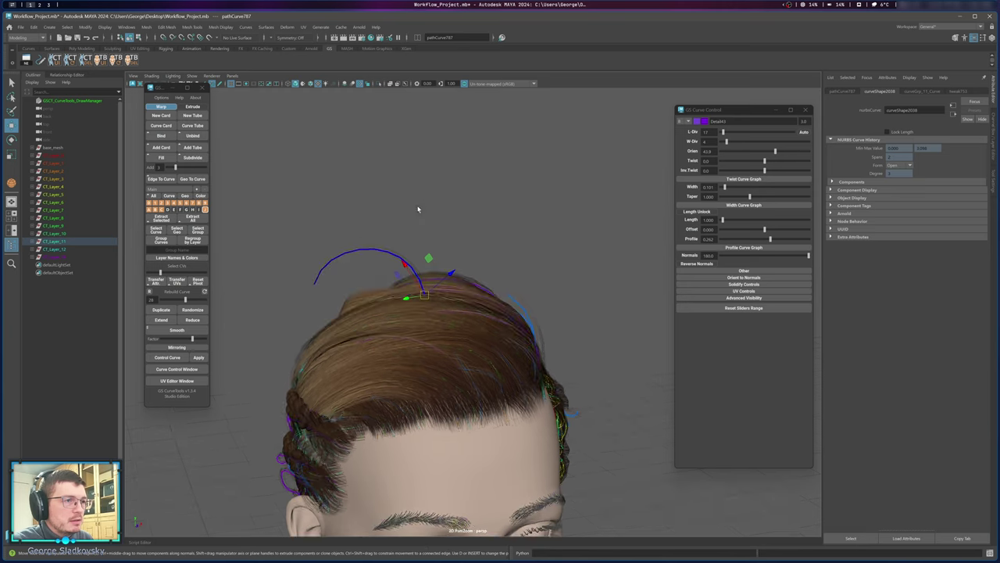
pyautogui.keyDown('alt'); pyautogui.moveTo(380, 204); pyautogui.dragTo(413, 192); pyautogui.keyUp('alt')
pyautogui.press('f')
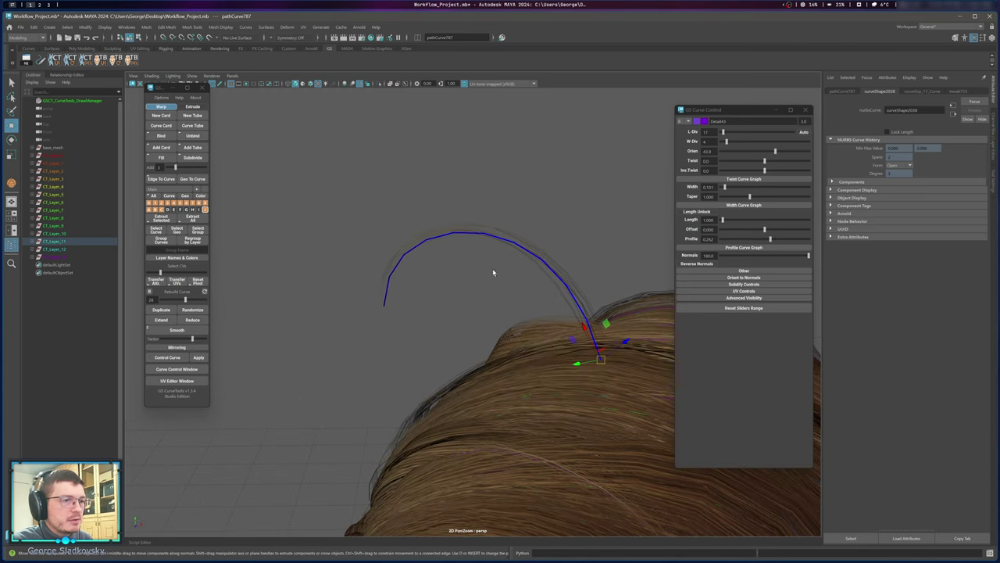
pyautogui.scroll(-6, 493, 272)
pyautogui.keyDown('alt'); pyautogui.moveTo(491, 380); pyautogui.dragTo(455, 352, button='middle'); pyautogui.keyUp('alt')
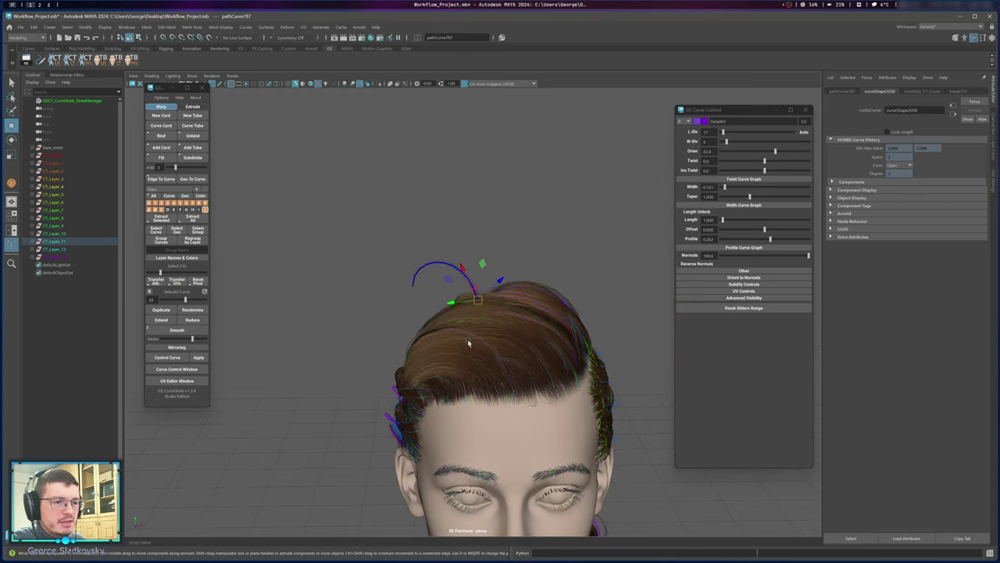
pyautogui.scroll(-4, 515, 288)
pyautogui.keyDown('alt'); pyautogui.moveTo(513, 344); pyautogui.dragTo(483, 125, button='middle'); pyautogui.keyUp('alt')
pyautogui.keyDown('alt'); pyautogui.moveTo(572, 312); pyautogui.dragTo(571, 223, button='middle'); pyautogui.keyUp('alt')
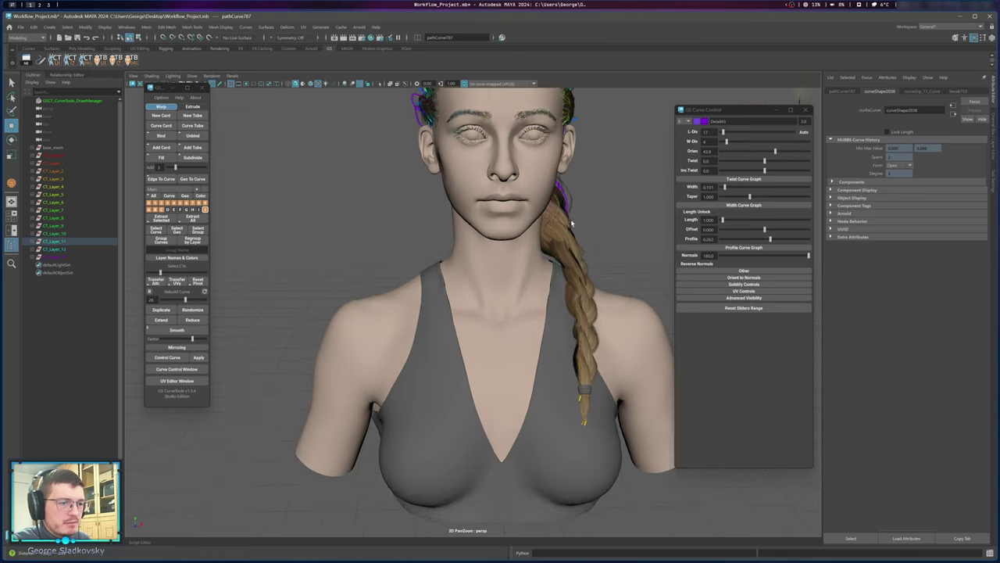
pyautogui.scroll(-4, 528, 279)
pyautogui.keyDown('alt'); pyautogui.moveTo(527, 281); pyautogui.dragTo(470, 181); pyautogui.keyUp('alt')
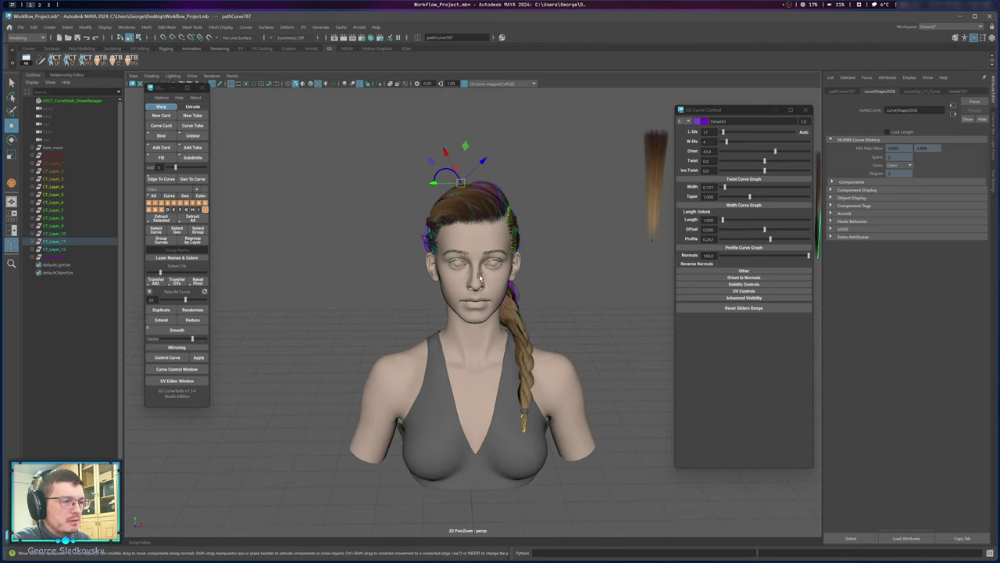
pyautogui.scroll(6, 469, 225)
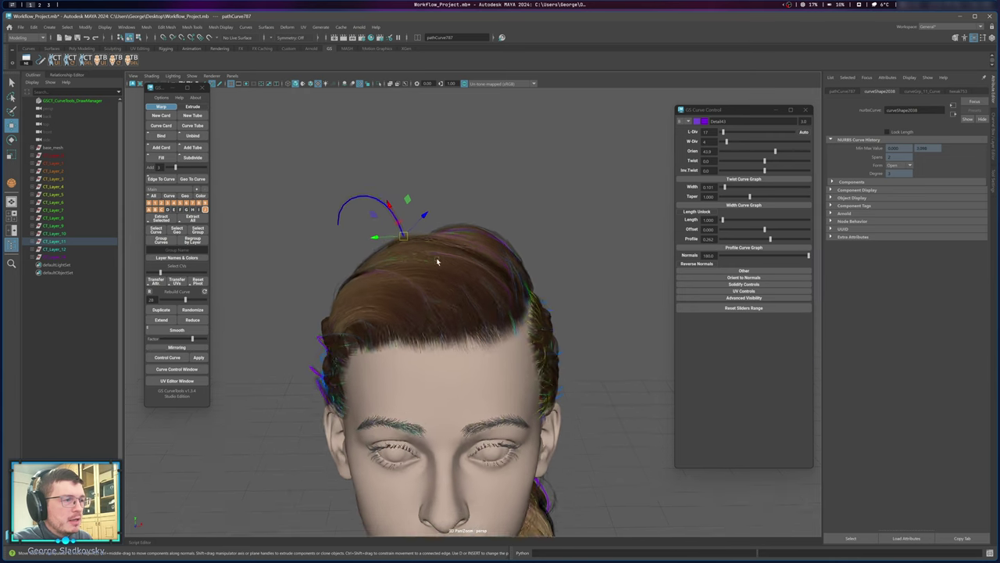
pyautogui.click(172, 349)
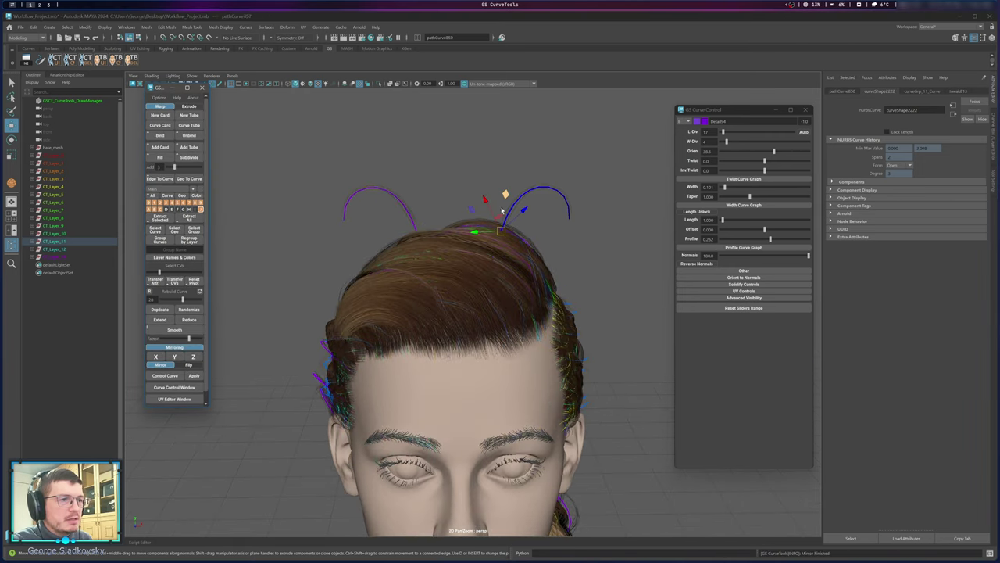
pyautogui.keyDown('alt'); pyautogui.moveTo(504, 195); pyautogui.dragTo(511, 228, button='middle'); pyautogui.keyUp('alt')
pyautogui.moveTo(509, 273)
pyautogui.mouseDown()
pyautogui.moveTo(509, 245)
pyautogui.moveTo(509, 272)
pyautogui.mouseUp()
pyautogui.keyDown('alt'); pyautogui.moveTo(578, 300); pyautogui.dragTo(560, 286); pyautogui.keyUp('alt')
# Select the original arched hair card, switch mirroring to Flip mode, and flip the card across the X axis several times.
pyautogui.click(415, 226)
pyautogui.click(189, 364)
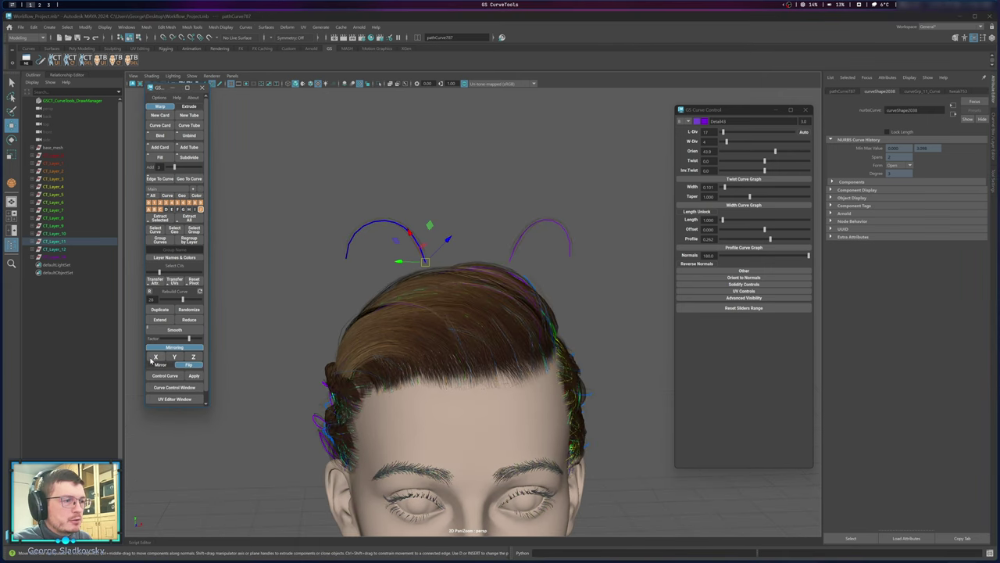
pyautogui.click(156, 358)
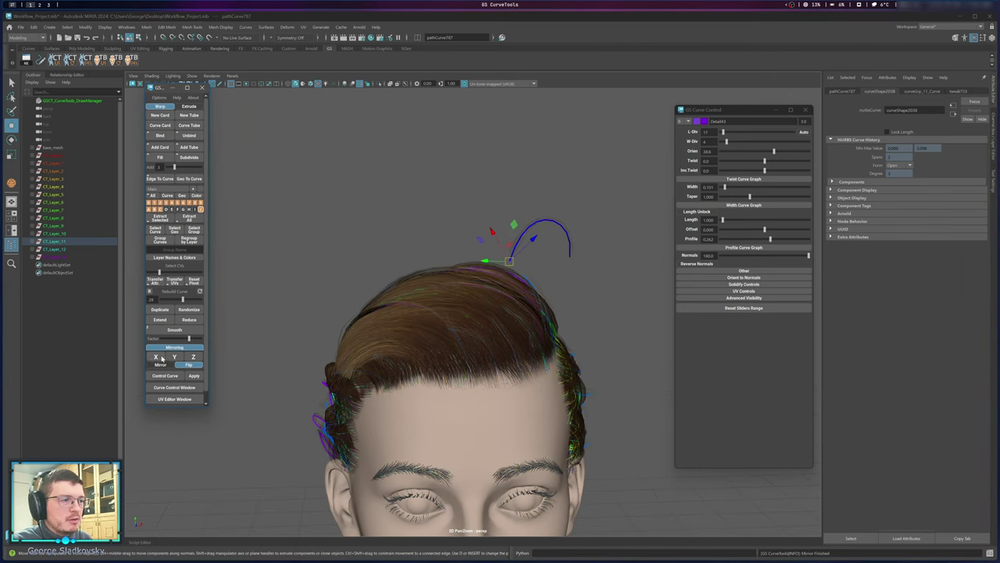
pyautogui.click(161, 358)
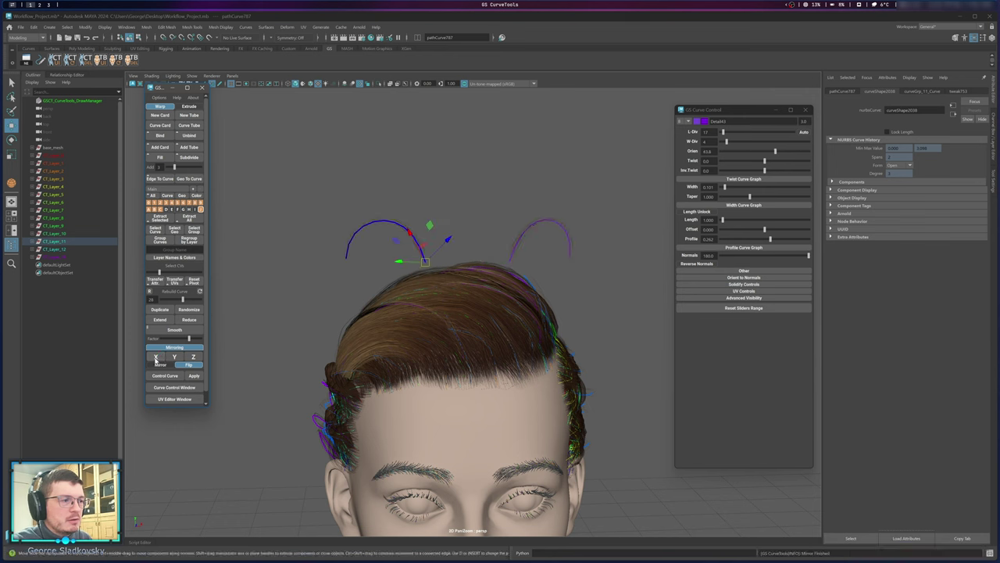
pyautogui.click(156, 358)
pyautogui.click(156, 358)
# Try to move the lower control vertices of the three curved sample hair cards, undo the move, and return to object mode.
pyautogui.keyDown('alt'); pyautogui.moveTo(570, 224); pyautogui.dragTo(457, 268, button='middle'); pyautogui.keyUp('alt')
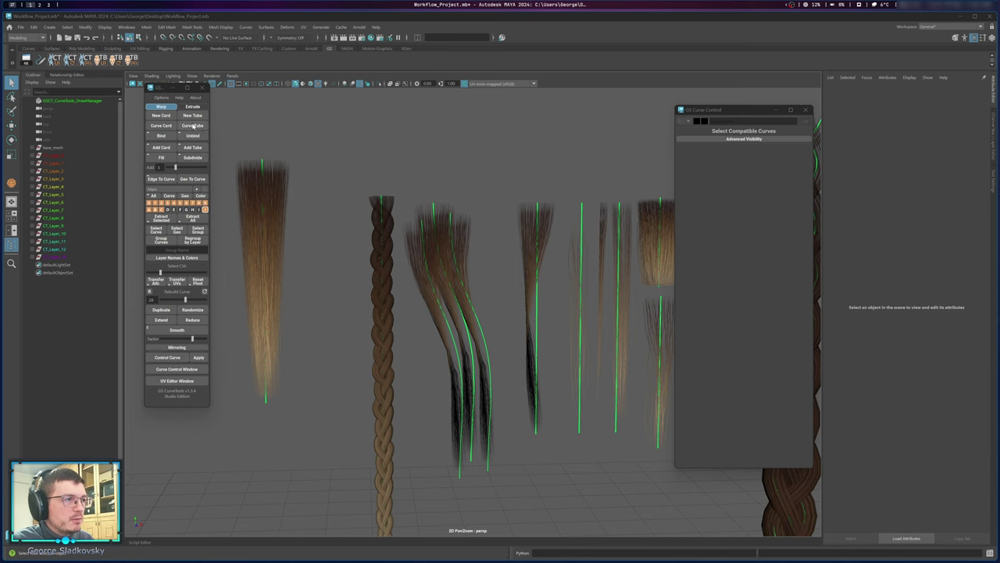
pyautogui.moveTo(441, 244); pyautogui.dragTo(487, 319)
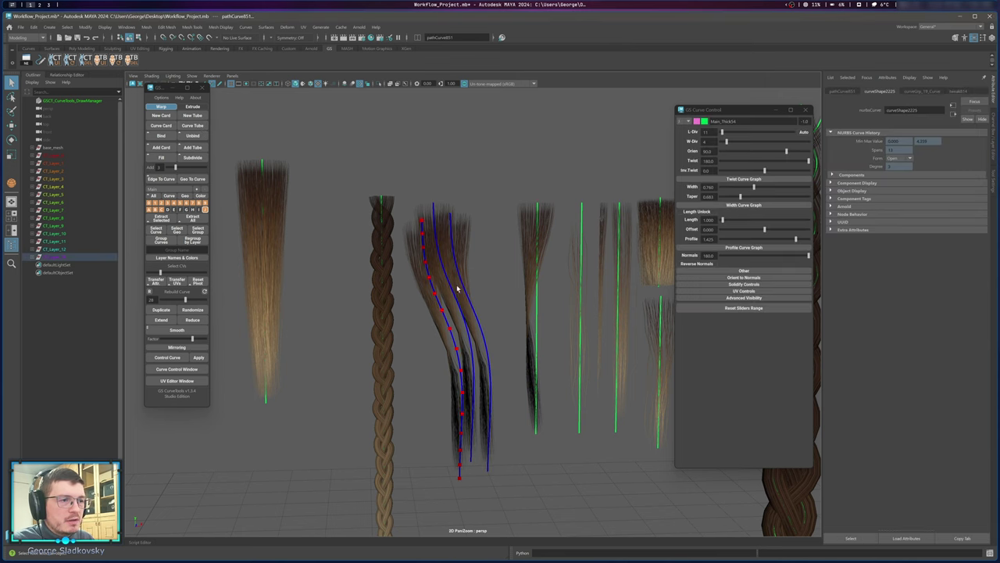
pyautogui.moveTo(442, 224); pyautogui.dragTo(476, 210, button='right')
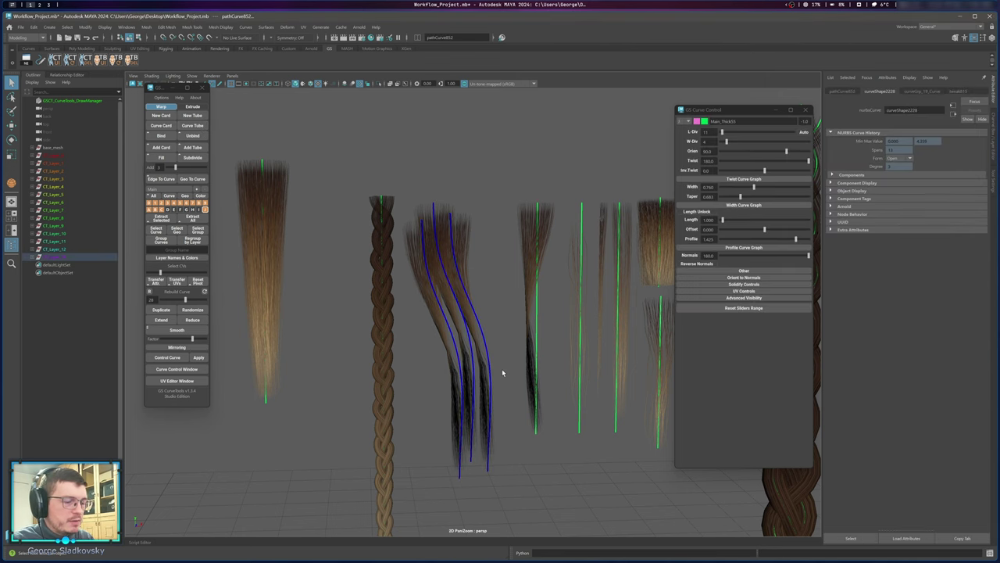
pyautogui.press('F8')
pyautogui.moveTo(421, 337); pyautogui.dragTo(512, 494)
pyautogui.press('w')
pyautogui.moveTo(473, 412)
pyautogui.mouseDown()
pyautogui.moveTo(509, 417)
pyautogui.moveTo(446, 399)
pyautogui.moveTo(473, 398)
pyautogui.mouseUp()
pyautogui.hotkey('ctrl', 'z')
pyautogui.moveTo(461, 180); pyautogui.dragTo(494, 166, button='right')
pyautogui.click(479, 196)
# Select the three curved sample hair cards and create a shared control curve for them.
pyautogui.keyDown('alt'); pyautogui.moveTo(558, 206); pyautogui.dragTo(693, 225, button='middle'); pyautogui.keyUp('alt')
pyautogui.moveTo(489, 243); pyautogui.dragTo(530, 277)
pyautogui.keyDown('alt'); pyautogui.moveTo(492, 261); pyautogui.dragTo(397, 189, button='middle'); pyautogui.keyUp('alt')
pyautogui.press('w')
pyautogui.hotkey('ctrl', 'z')
pyautogui.keyDown('alt'); pyautogui.moveTo(504, 236); pyautogui.dragTo(442, 236, button='middle'); pyautogui.keyUp('alt')
pyautogui.click(443, 236)
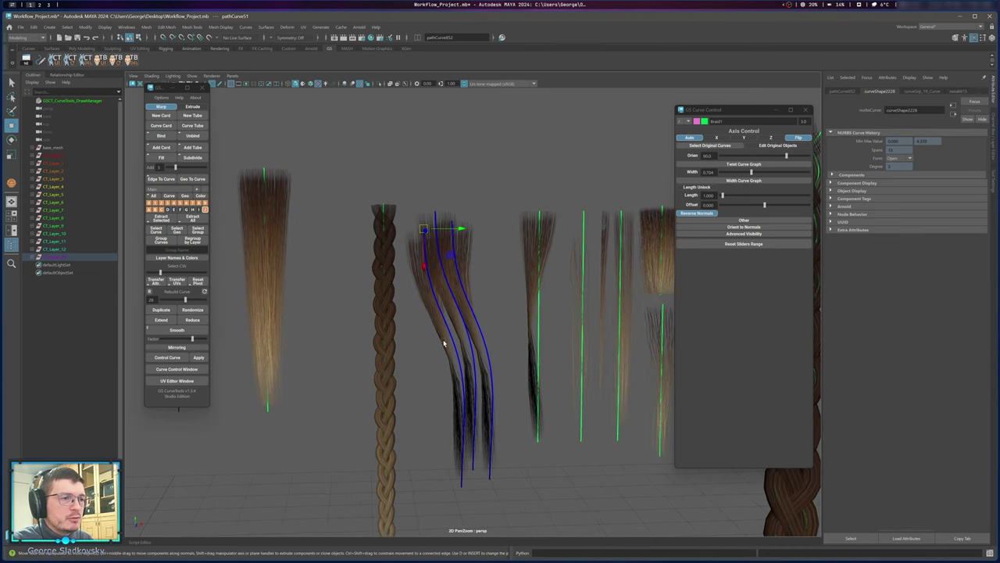
pyautogui.click(164, 359)
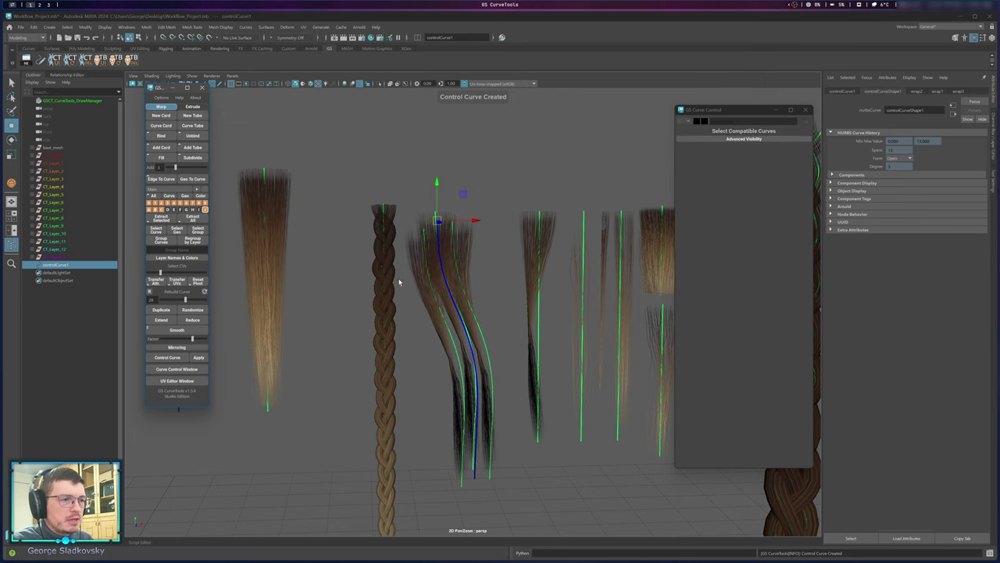
# Move the control curve upward to lift the three-card clump above the row of sample cards, and deselect it.
pyautogui.keyDown('alt'); pyautogui.moveTo(420, 321); pyautogui.dragTo(404, 304, button='middle'); pyautogui.keyUp('alt')
pyautogui.moveTo(424, 204); pyautogui.dragTo(436, 78)
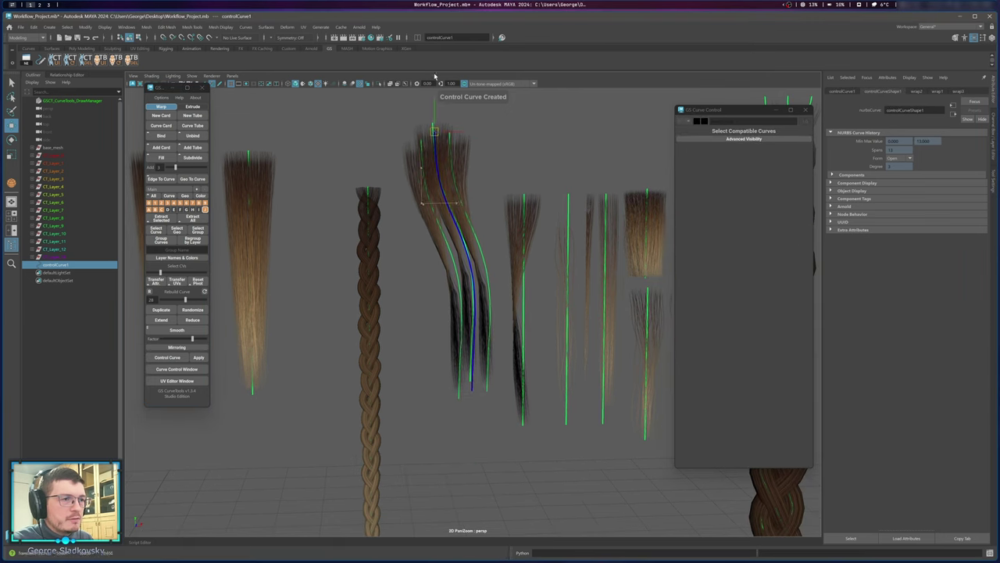
pyautogui.keyDown('alt'); pyautogui.moveTo(444, 176); pyautogui.dragTo(415, 382, button='middle'); pyautogui.keyUp('alt')
pyautogui.moveTo(404, 287); pyautogui.dragTo(399, 138)
pyautogui.press('q')
pyautogui.click(538, 208)
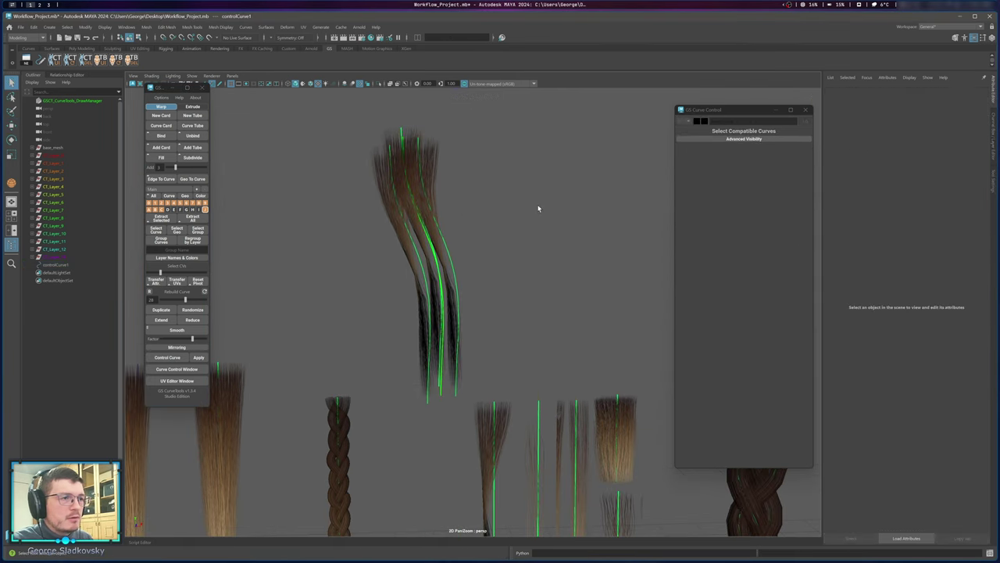
# Bend the clump by shifting the lower and middle control vertices of its control curve.
pyautogui.keyDown('alt'); pyautogui.moveTo(435, 206); pyautogui.dragTo(436, 283, button='middle'); pyautogui.keyUp('alt')
pyautogui.scroll(3, 435, 284)
pyautogui.click(377, 170)
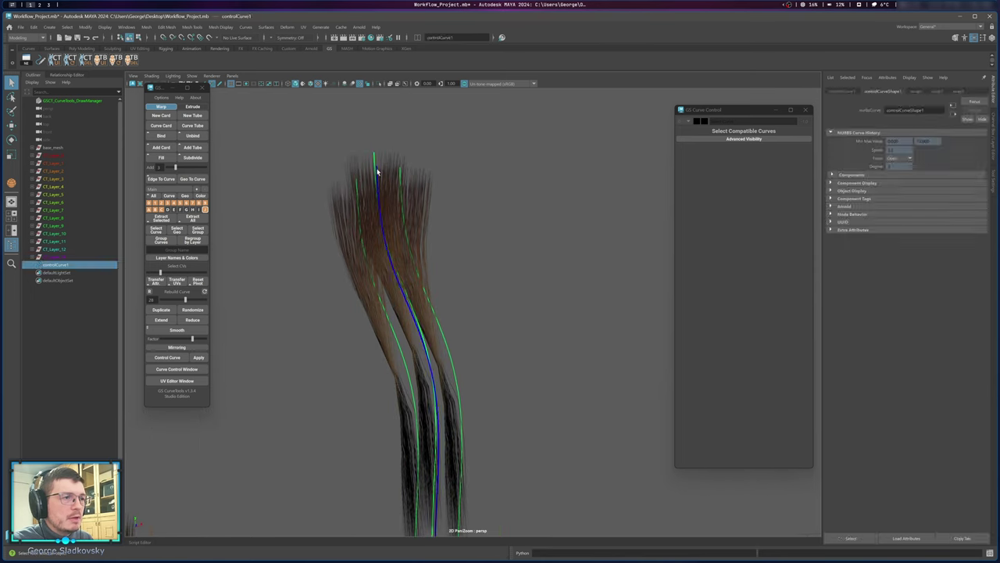
pyautogui.moveTo(400, 269); pyautogui.dragTo(399, 269, button='right')
pyautogui.scroll(-3, 443, 263)
pyautogui.moveTo(376, 336); pyautogui.dragTo(479, 438)
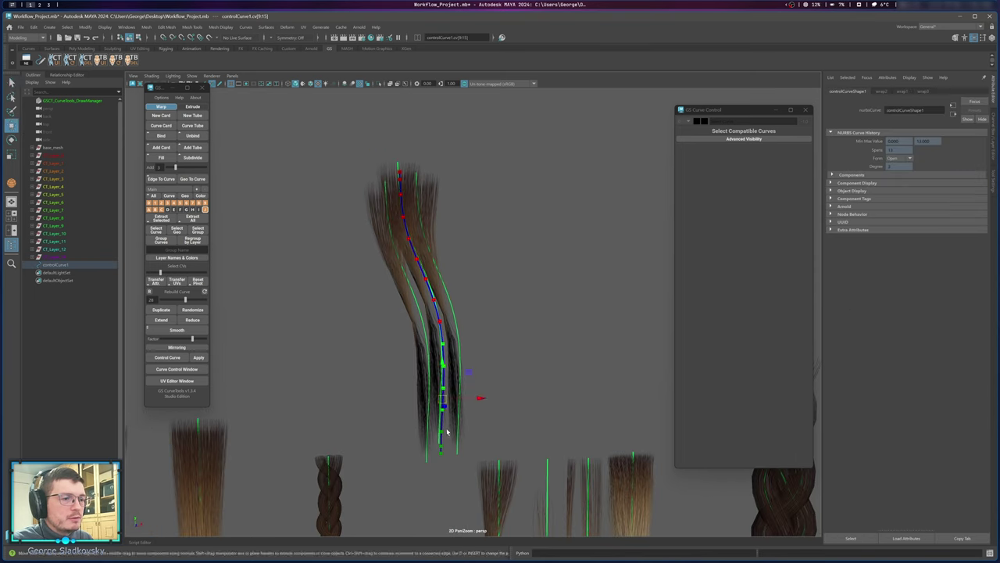
pyautogui.moveTo(426, 404); pyautogui.dragTo(424, 429)
pyautogui.moveTo(375, 328); pyautogui.dragTo(385, 339)
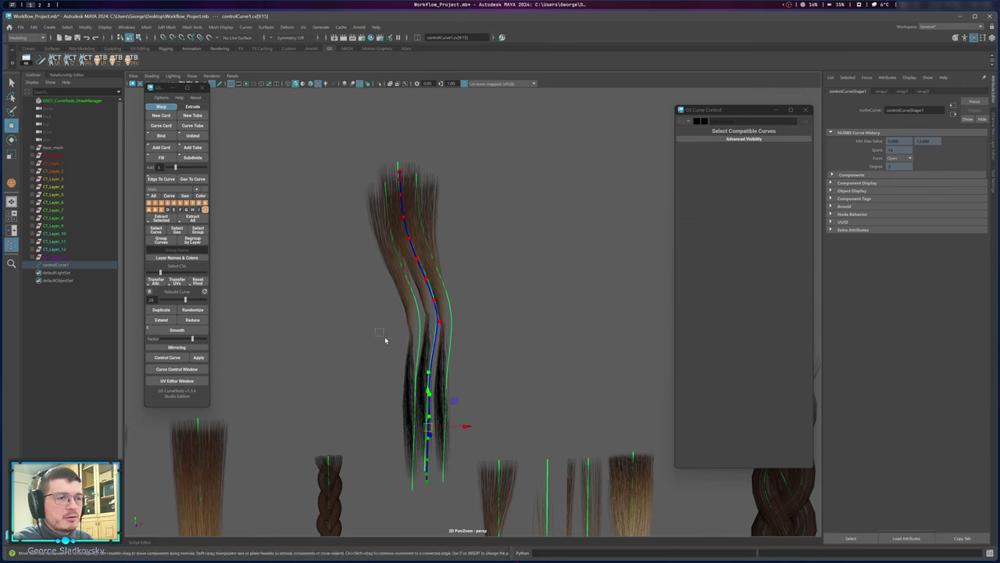
pyautogui.moveTo(429, 383); pyautogui.dragTo(458, 383)
pyautogui.moveTo(411, 304); pyautogui.dragTo(473, 318)
# Return to object mode, select the three bent hair cards, apply the control curve deformation to them, and deselect.
pyautogui.moveTo(500, 231); pyautogui.dragTo(504, 230, button='right')
pyautogui.moveTo(376, 225); pyautogui.dragTo(525, 352)
pyautogui.click(203, 357)
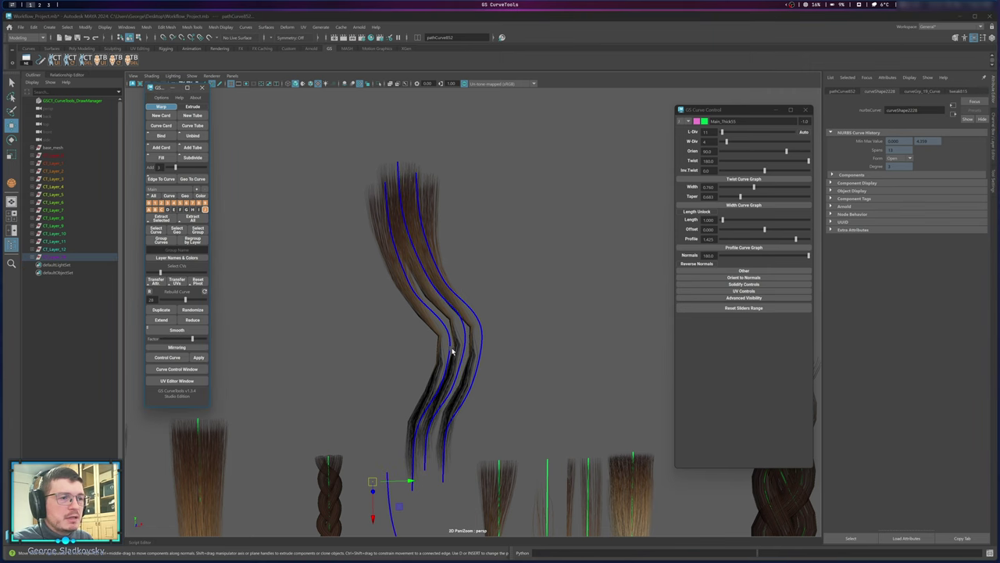
pyautogui.keyDown('alt'); pyautogui.moveTo(485, 347); pyautogui.dragTo(484, 227, button='middle'); pyautogui.keyUp('alt')
pyautogui.scroll(-2, 485, 228)
pyautogui.click(429, 380)
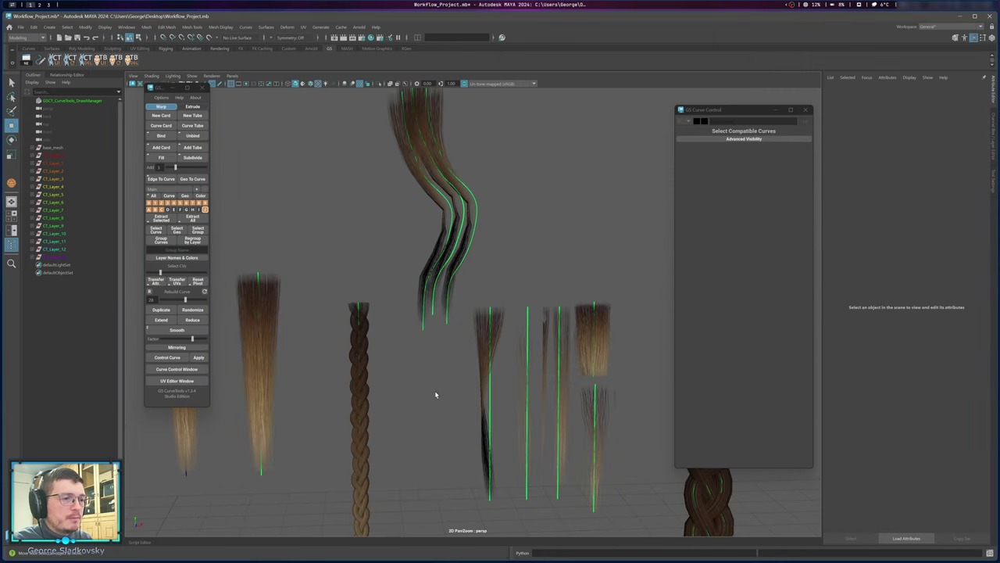
# Reselect the three bent hair cards and create a new control curve for them.
pyautogui.moveTo(398, 283); pyautogui.dragTo(497, 197)
pyautogui.keyDown('alt'); pyautogui.moveTo(497, 197); pyautogui.dragTo(507, 314, button='middle'); pyautogui.keyUp('alt')
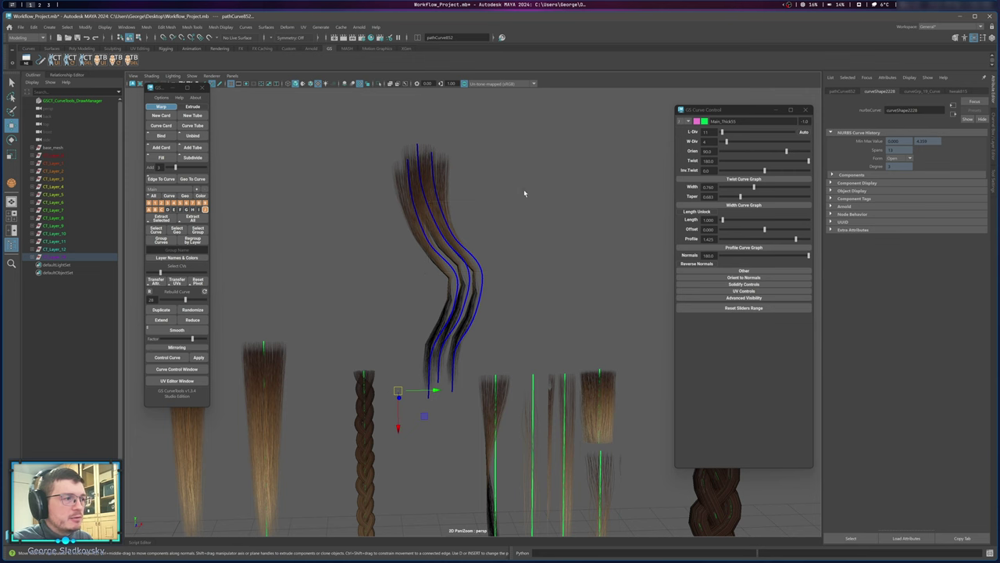
pyautogui.click(167, 357)
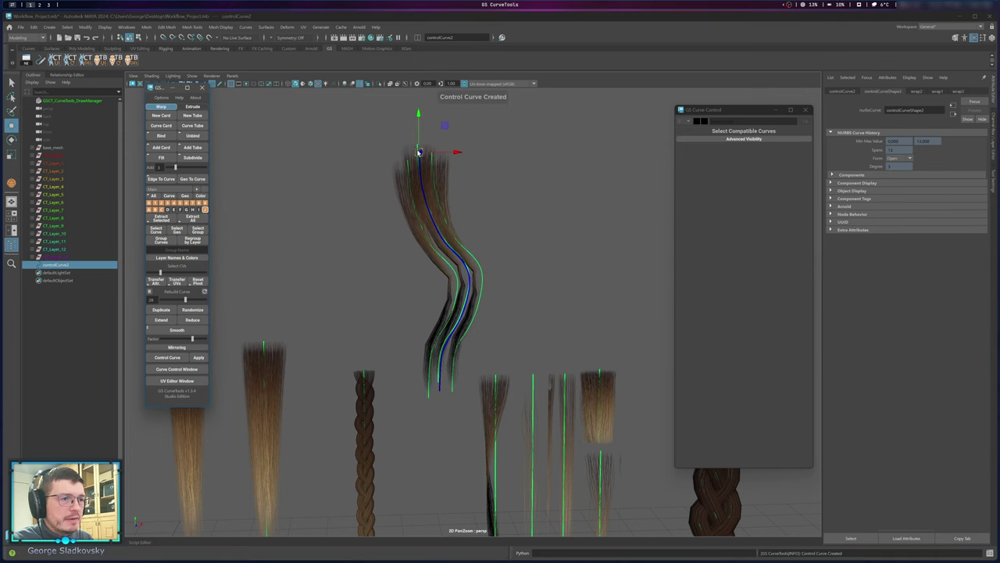
# Move the new control curve slightly up and sideways, bend its upper part through its control vertices, and return to object mode.
pyautogui.moveTo(419, 152); pyautogui.dragTo(395, 135)
pyautogui.moveTo(505, 240); pyautogui.dragTo(375, 203, button='right')
pyautogui.moveTo(390, 190); pyautogui.dragTo(435, 196)
pyautogui.click(398, 176)
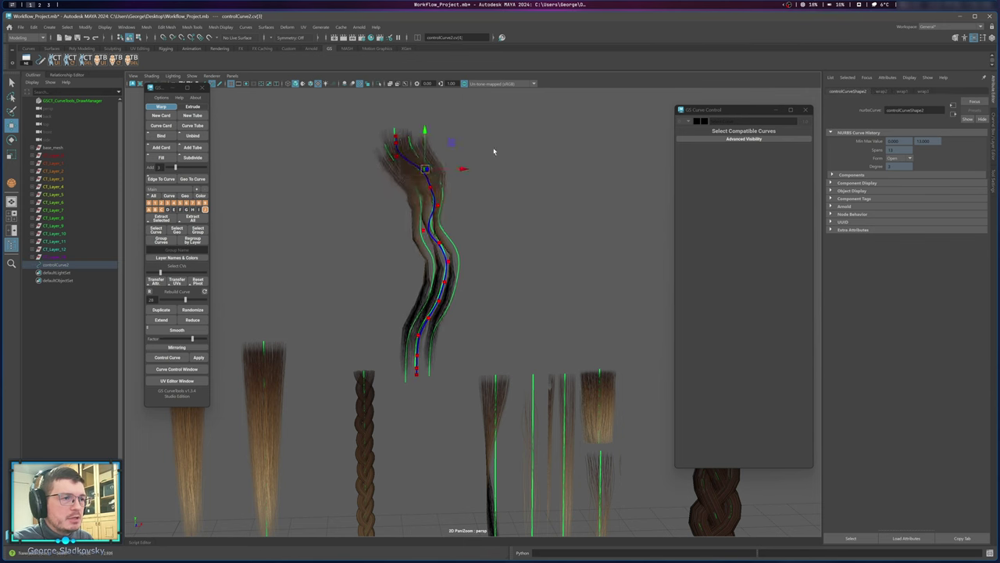
pyautogui.press('q')
pyautogui.press('F8')
# Select the wavy three-card clump, apply its control curve deformation, and reselect the three cards.
pyautogui.moveTo(572, 123); pyautogui.dragTo(349, 277)
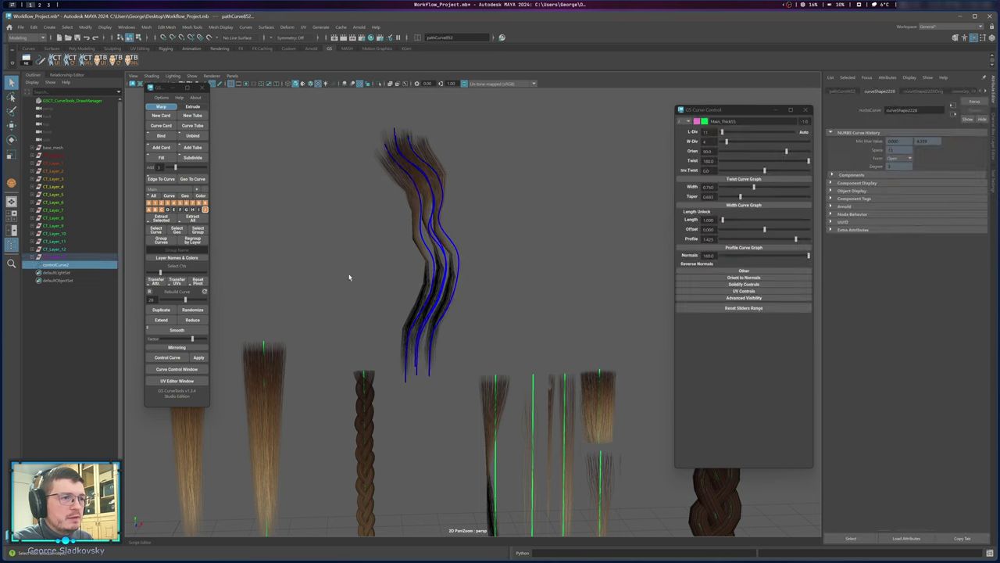
pyautogui.click(202, 359)
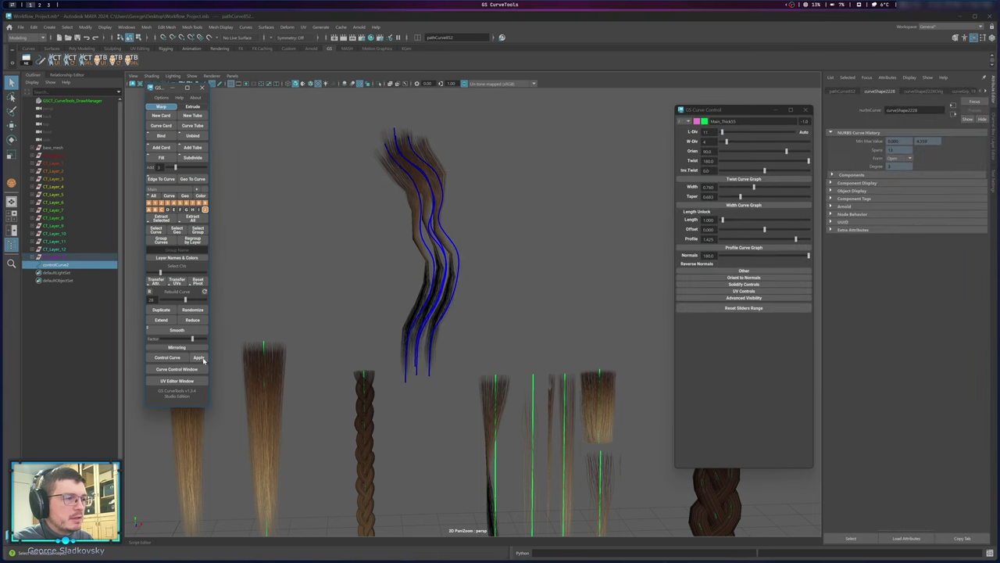
pyautogui.click(578, 273)
pyautogui.moveTo(380, 246); pyautogui.dragTo(575, 328)
pyautogui.keyDown('alt'); pyautogui.moveTo(575, 328); pyautogui.dragTo(393, 383); pyautogui.keyUp('alt')
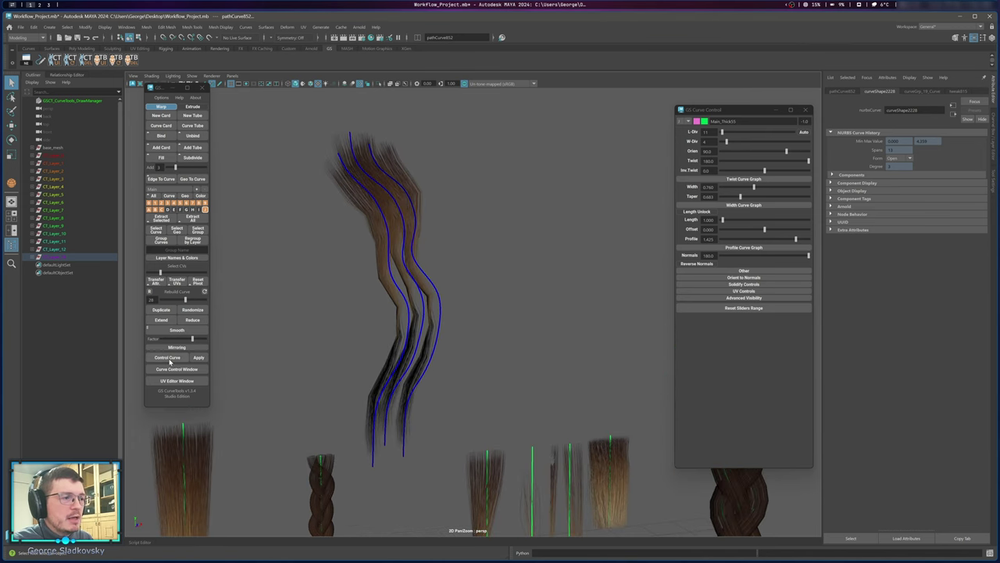
# Lower the smoothing factor, smooth the curves of the three wavy hair cards, and deselect them.
pyautogui.scroll(-3, 430, 352)
pyautogui.keyDown('alt'); pyautogui.moveTo(430, 352); pyautogui.dragTo(457, 209, button='middle'); pyautogui.keyUp('alt')
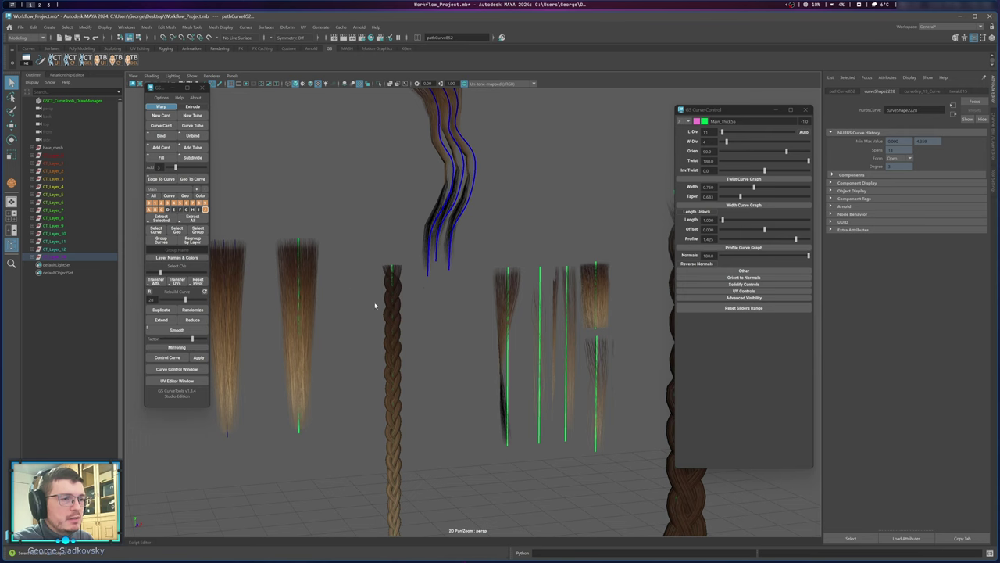
pyautogui.moveTo(352, 291)
pyautogui.mouseDown()
pyautogui.moveTo(454, 388)
pyautogui.moveTo(437, 355)
pyautogui.mouseUp()
pyautogui.keyDown('alt'); pyautogui.moveTo(490, 162); pyautogui.dragTo(481, 275, button='middle'); pyautogui.keyUp('alt')
pyautogui.moveTo(405, 259); pyautogui.dragTo(482, 229)
pyautogui.click(450, 252)
pyautogui.moveTo(386, 207)
pyautogui.keyDown('alt'); pyautogui.mouseDown()
pyautogui.moveTo(493, 252)
pyautogui.moveTo(462, 201)
pyautogui.moveTo(496, 290)
pyautogui.moveTo(459, 279)
pyautogui.moveTo(450, 370)
pyautogui.mouseUp(); pyautogui.keyUp('alt')
pyautogui.click(187, 339)
pyautogui.click(185, 330)
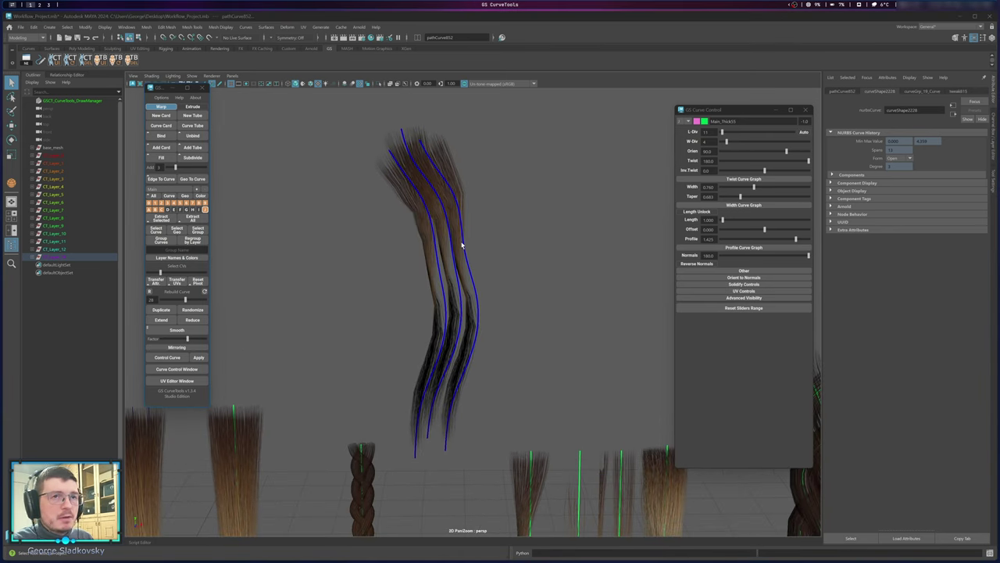
pyautogui.click(496, 239)
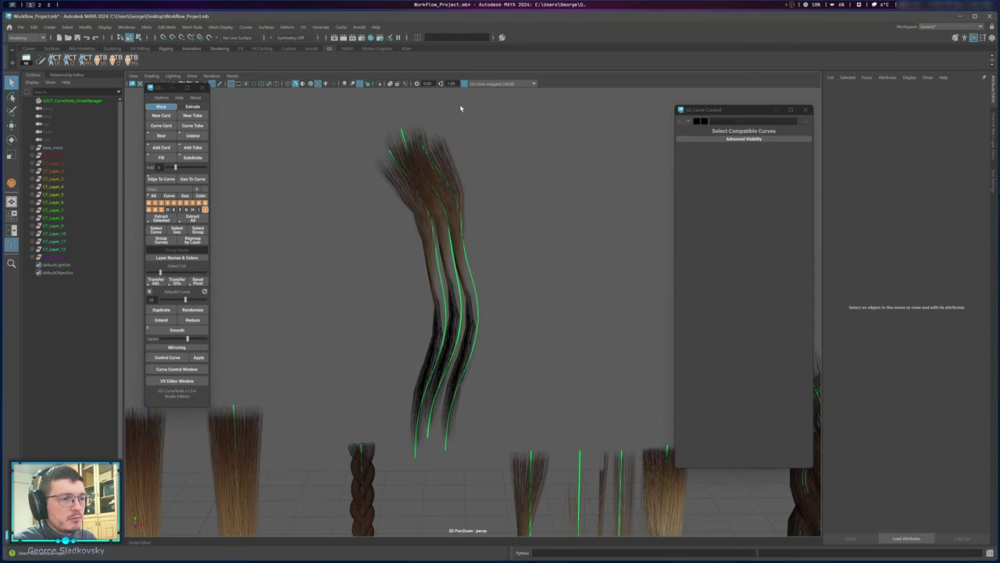
pyautogui.moveTo(460, 108)
pyautogui.keyDown('alt'); pyautogui.mouseDown()
pyautogui.moveTo(426, 270)
pyautogui.moveTo(624, 230)
pyautogui.mouseUp(); pyautogui.keyUp('alt')
pyautogui.keyDown('alt'); pyautogui.moveTo(562, 211); pyautogui.dragTo(371, 252, button='middle'); pyautogui.keyUp('alt')
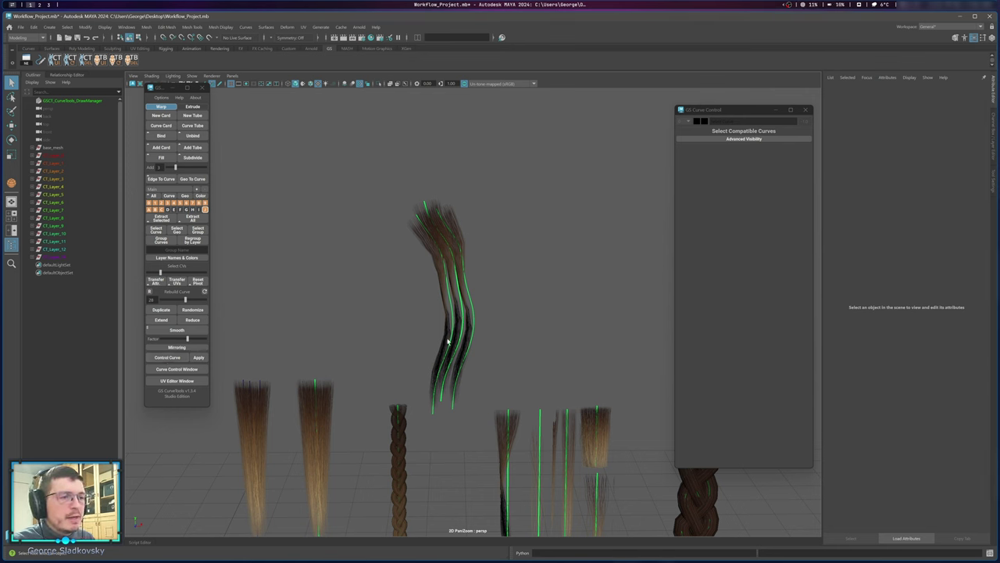
pyautogui.keyDown('alt'); pyautogui.moveTo(448, 342); pyautogui.dragTo(430, 260, button='middle'); pyautogui.keyUp('alt')
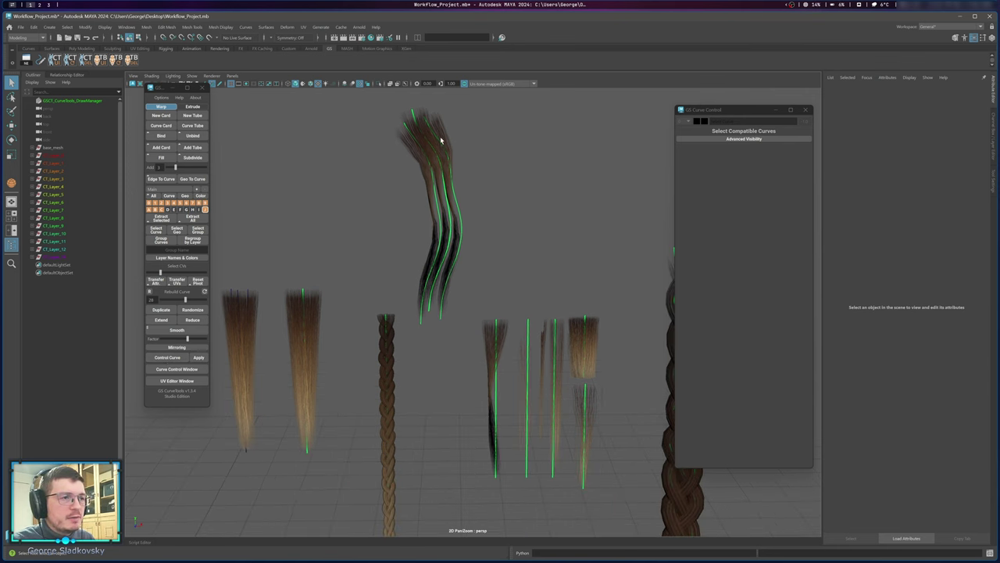
pyautogui.keyDown('alt'); pyautogui.moveTo(464, 182); pyautogui.dragTo(481, 242, button='middle'); pyautogui.keyUp('alt')
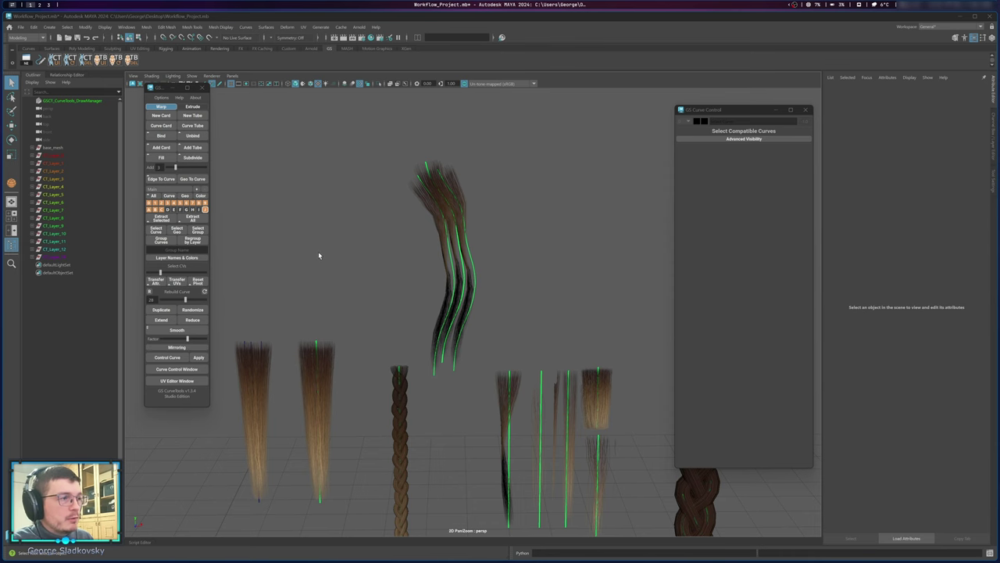
pyautogui.scroll(-3, 328, 257)
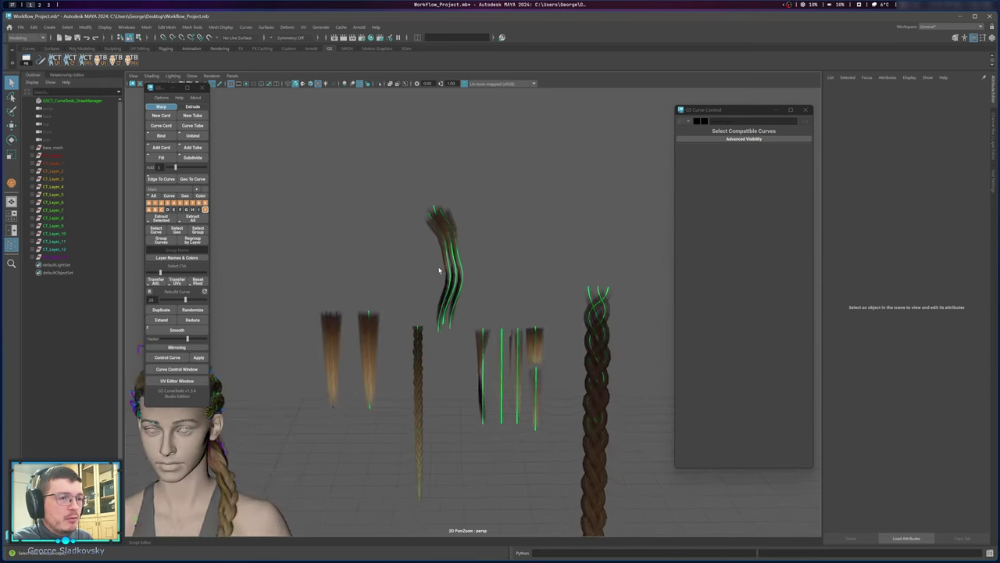
# Create a new layer collection named MyCollection.
pyautogui.scroll(2, 440, 271)
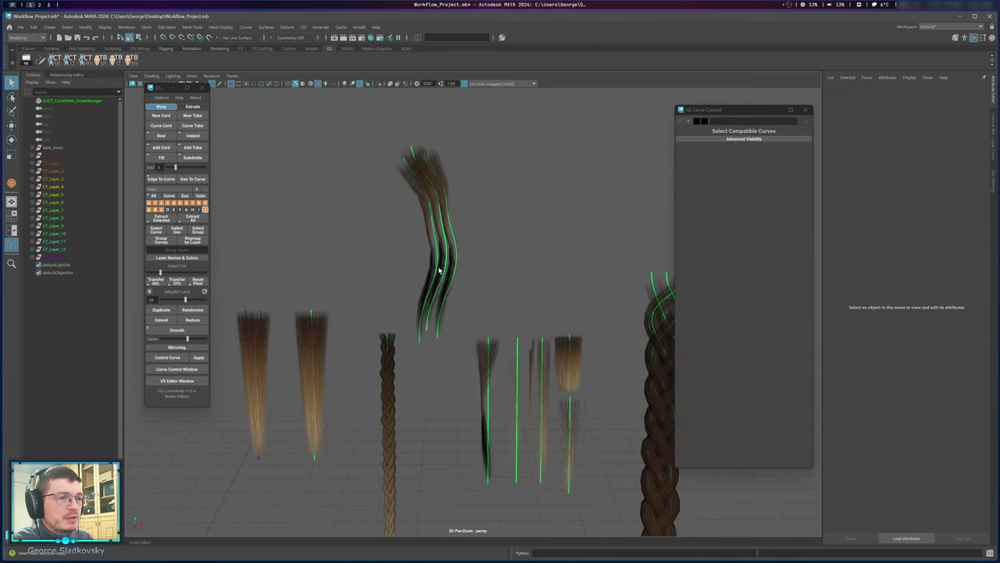
pyautogui.click(172, 190)
pyautogui.click(172, 190)
pyautogui.keyDown('alt'); pyautogui.moveTo(290, 209); pyautogui.dragTo(324, 235, button='middle'); pyautogui.keyUp('alt')
pyautogui.moveTo(189, 200)
pyautogui.keyDown('alt'); pyautogui.mouseDown(button='middle')
pyautogui.moveTo(397, 219)
pyautogui.moveTo(299, 216)
pyautogui.moveTo(476, 122)
pyautogui.moveTo(199, 184)
pyautogui.mouseUp(button='middle'); pyautogui.keyUp('alt')
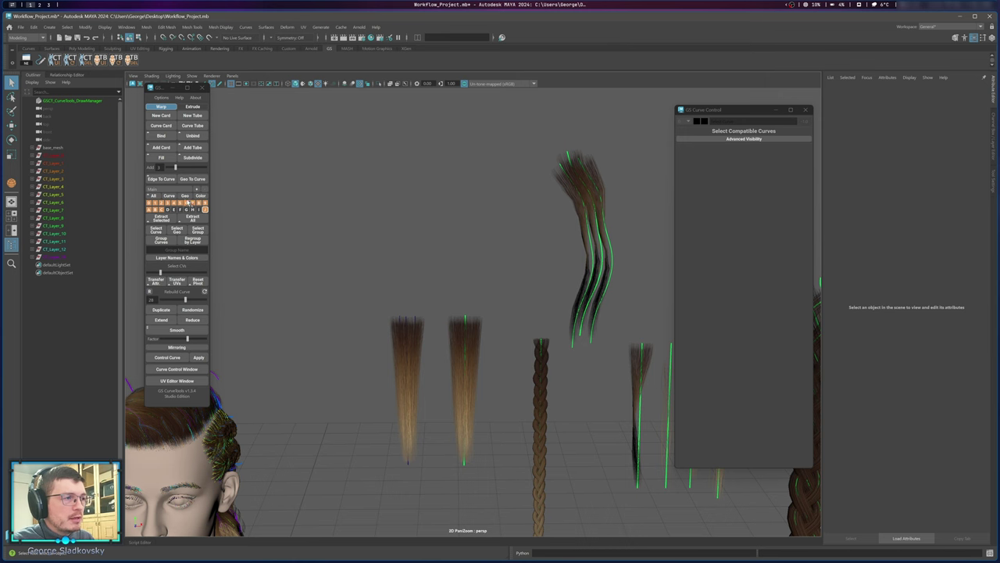
pyautogui.click(186, 191)
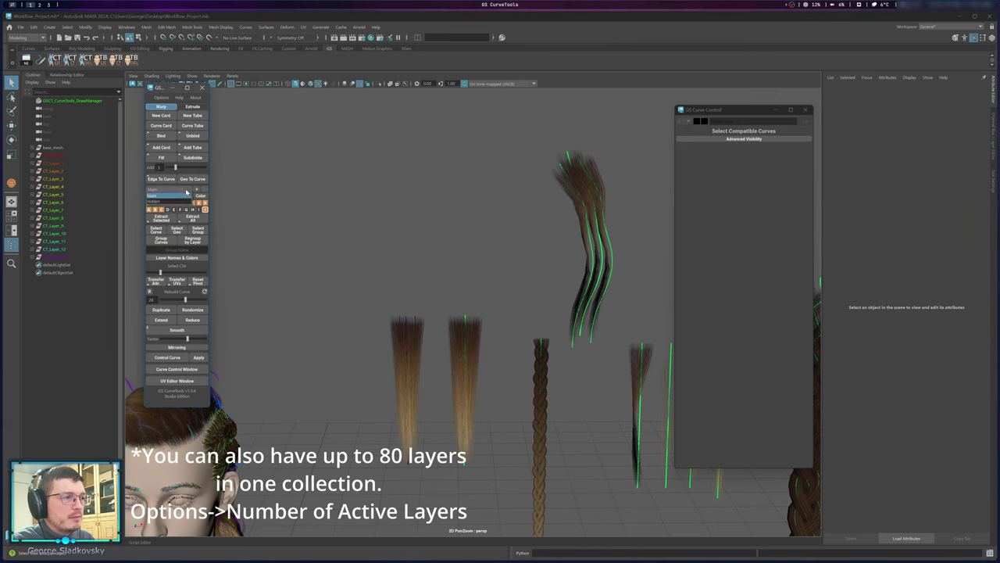
pyautogui.click(186, 192)
pyautogui.click(186, 191)
pyautogui.click(187, 191)
pyautogui.click(197, 189)
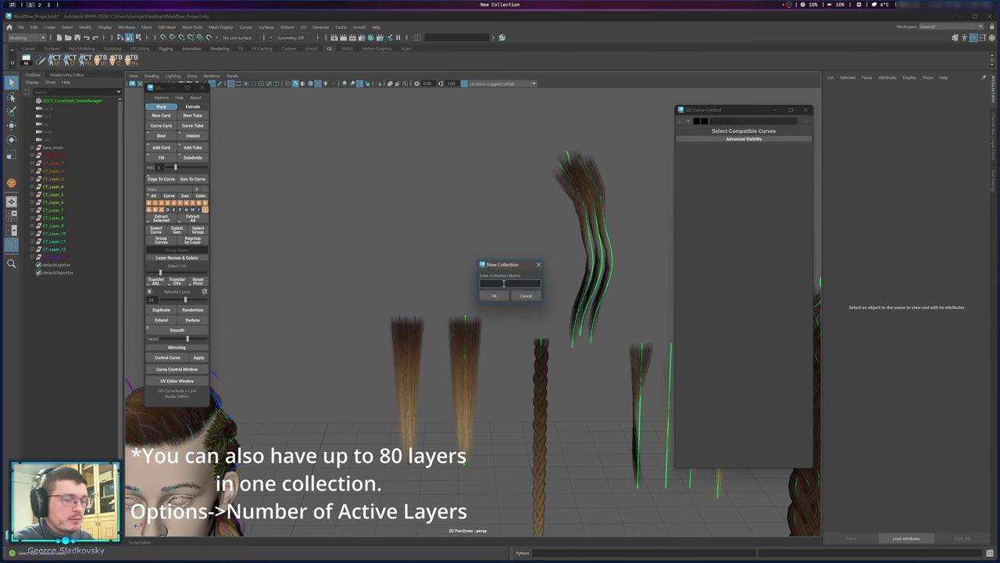
pyautogui.write('MyCollection')
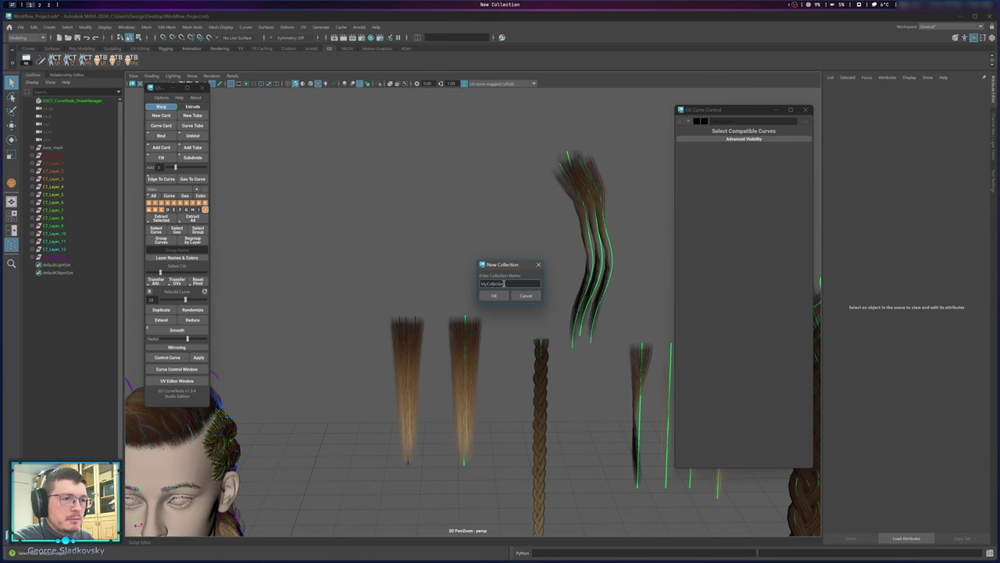
pyautogui.press('Return')
# Switch the active layer collection between Main and MyCollection, finish on Main, and open the collection's management commands.
pyautogui.click(156, 191)
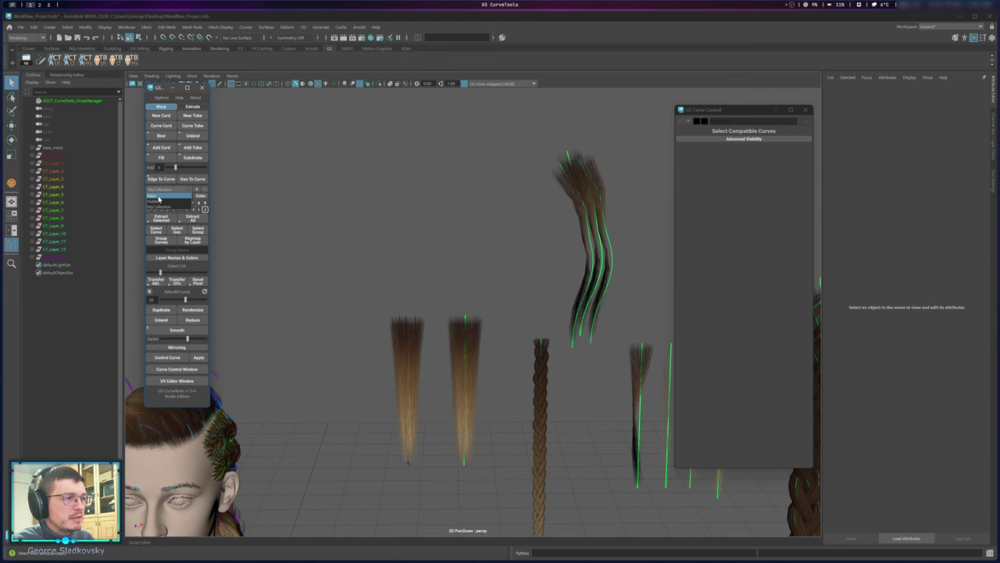
pyautogui.click(159, 196)
pyautogui.click(159, 190)
pyautogui.click(159, 206)
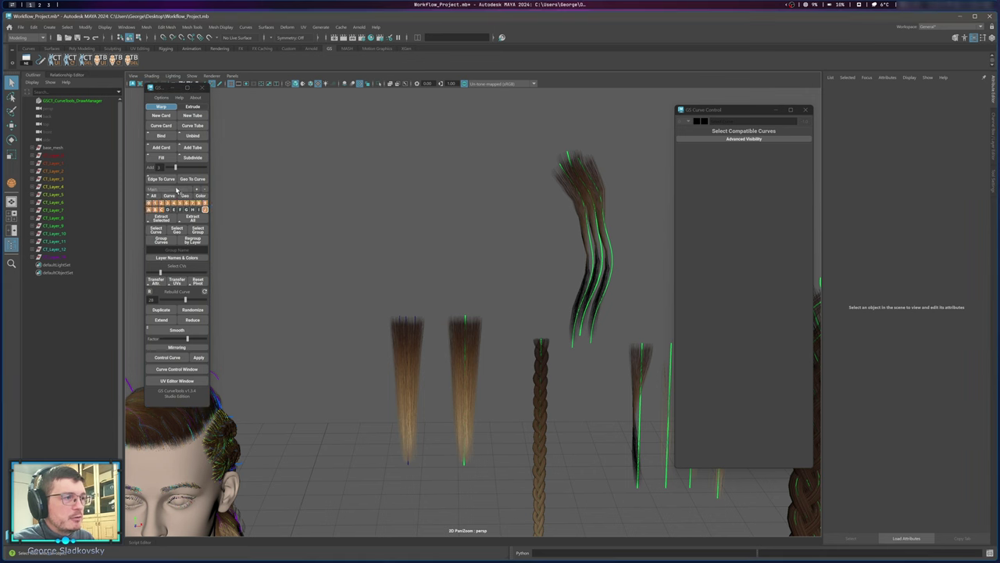
pyautogui.scroll(2, 174, 189)
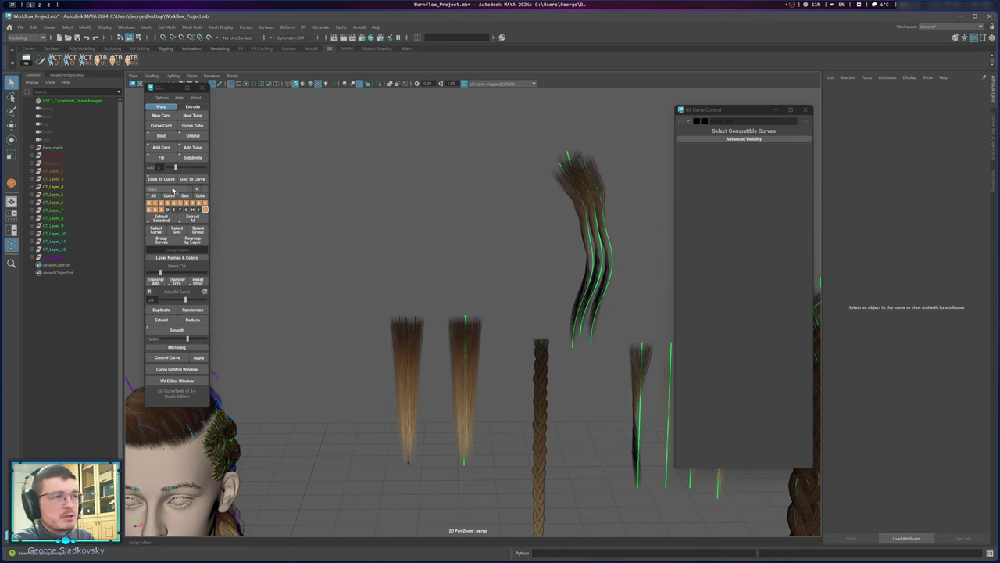
pyautogui.rightClick(173, 189)
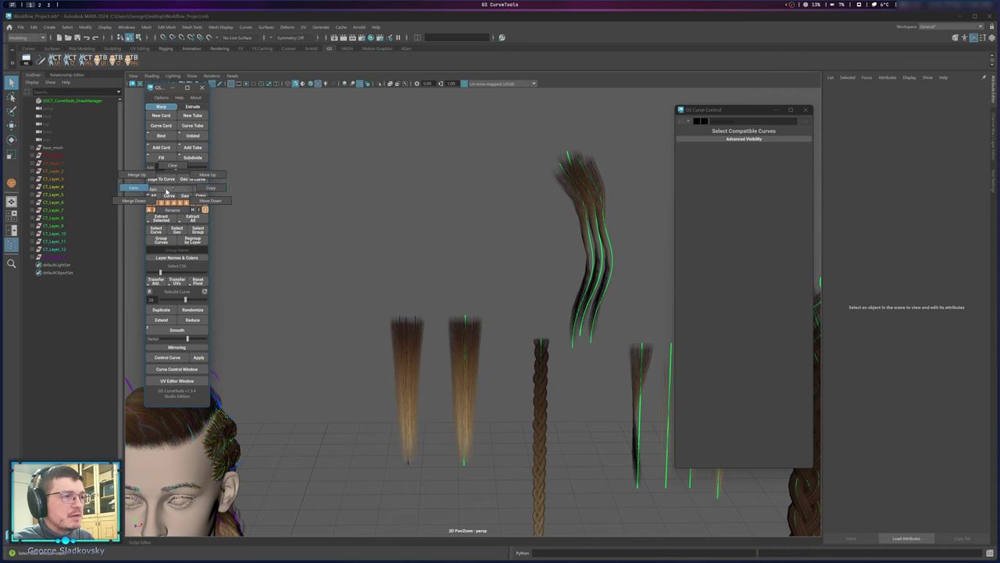
pyautogui.keyDown('alt'); pyautogui.moveTo(348, 221); pyautogui.dragTo(350, 226); pyautogui.keyUp('alt')
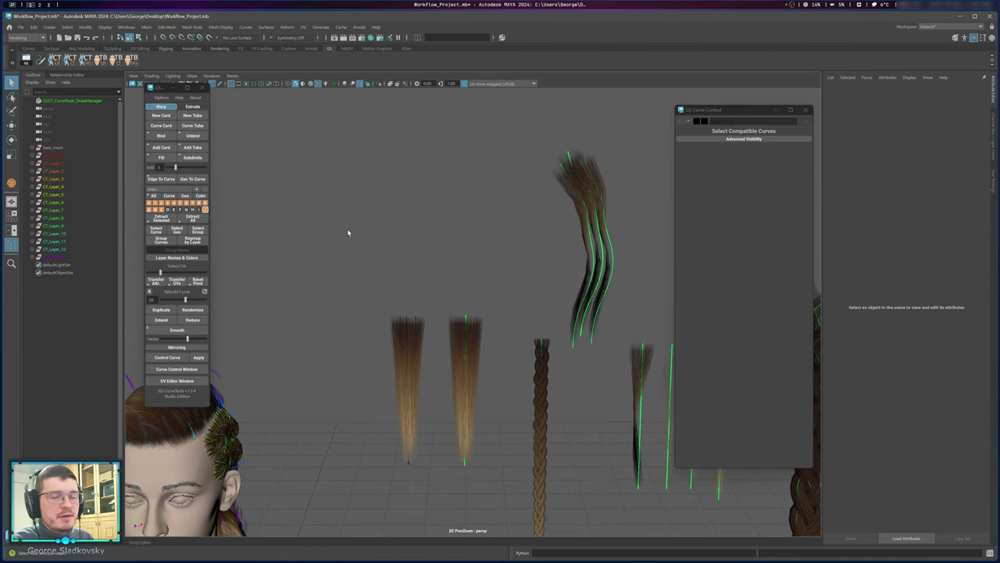
# Frame the head, activate the Hidden layer collection, select the curves on its layer 0, and clear the selection.
pyautogui.keyDown('alt'); pyautogui.moveTo(349, 232); pyautogui.dragTo(408, 201, button='middle'); pyautogui.keyUp('alt')
pyautogui.click(158, 190)
pyautogui.click(158, 190)
pyautogui.click(212, 468)
pyautogui.press('f')
pyautogui.click(581, 335)
pyautogui.keyDown('alt'); pyautogui.moveTo(580, 336); pyautogui.dragTo(503, 374, button='middle'); pyautogui.keyUp('alt')
pyautogui.keyDown('alt'); pyautogui.moveTo(503, 373); pyautogui.dragTo(485, 384); pyautogui.keyUp('alt')
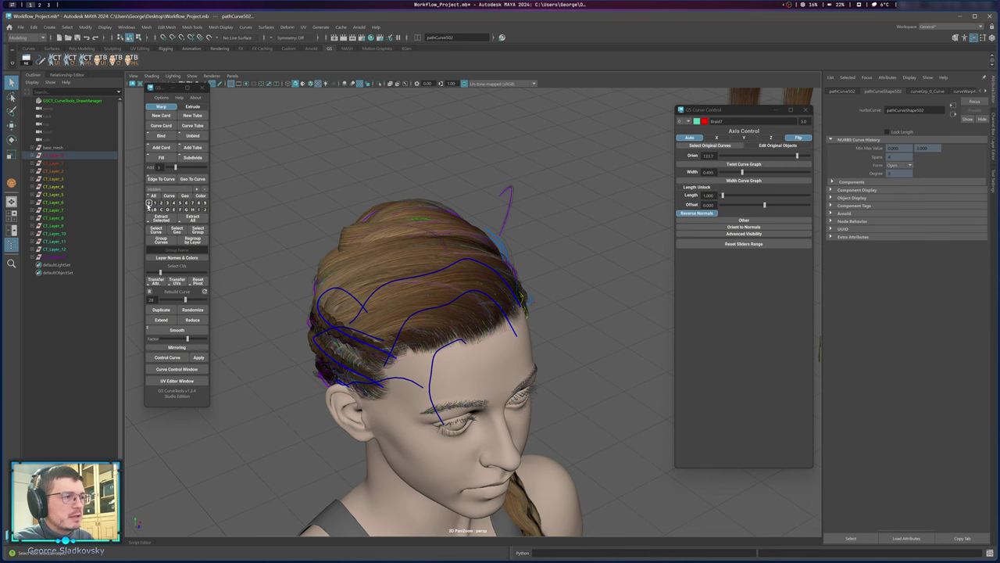
pyautogui.click(149, 204)
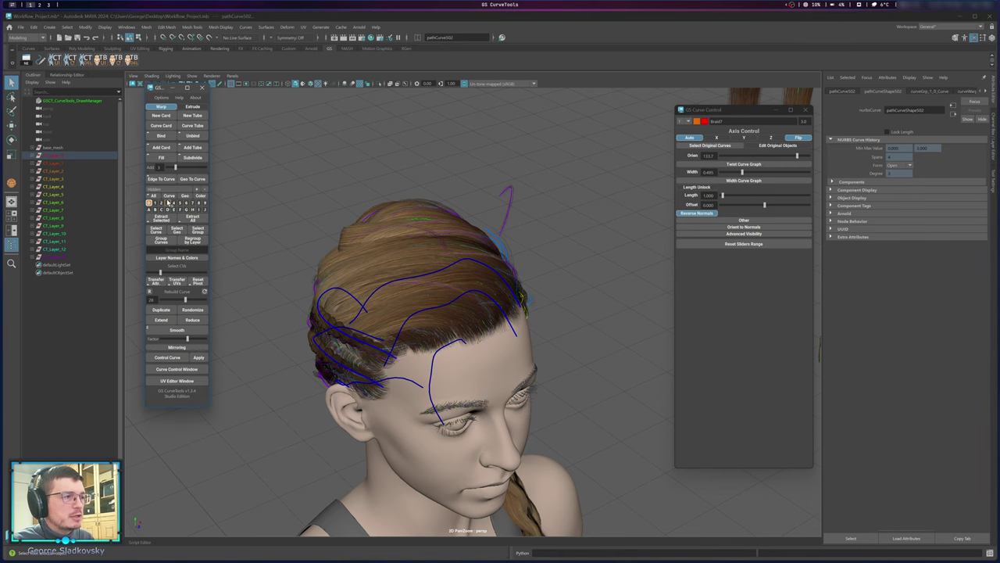
pyautogui.click(333, 204)
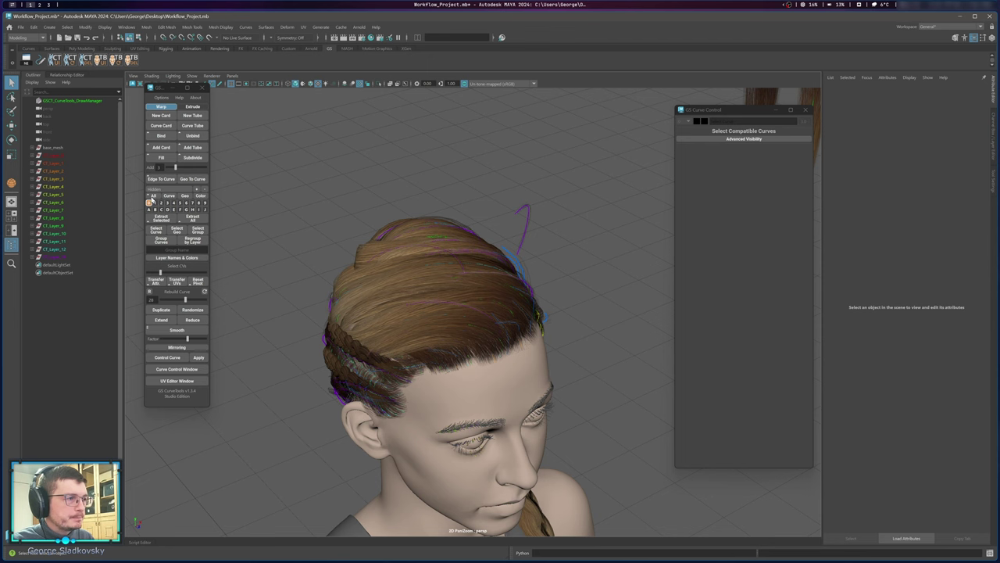
# Delete the Hidden layer collection and select the layer 0 curves in the Main collection.
pyautogui.click(151, 204)
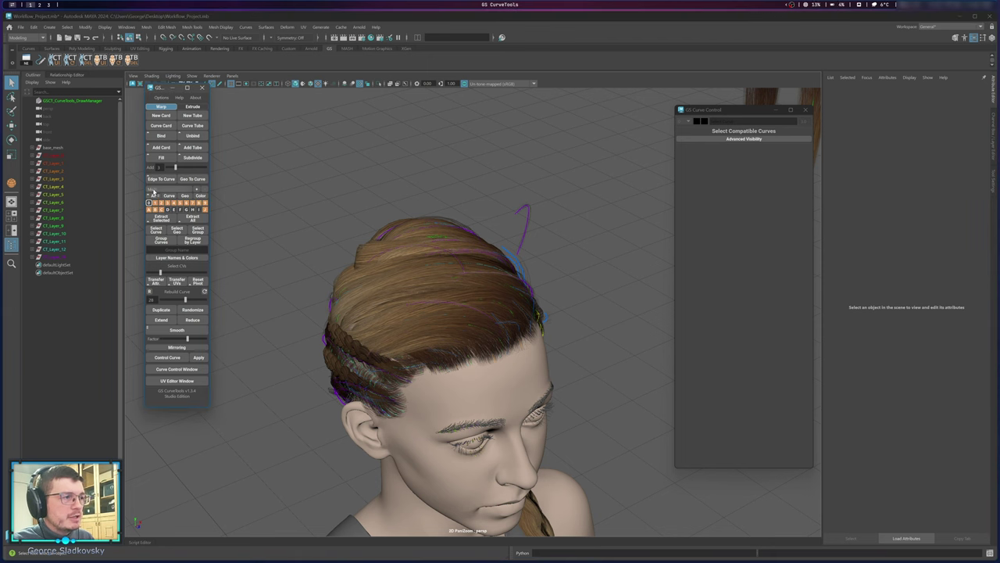
pyautogui.scroll(-1, 160, 190)
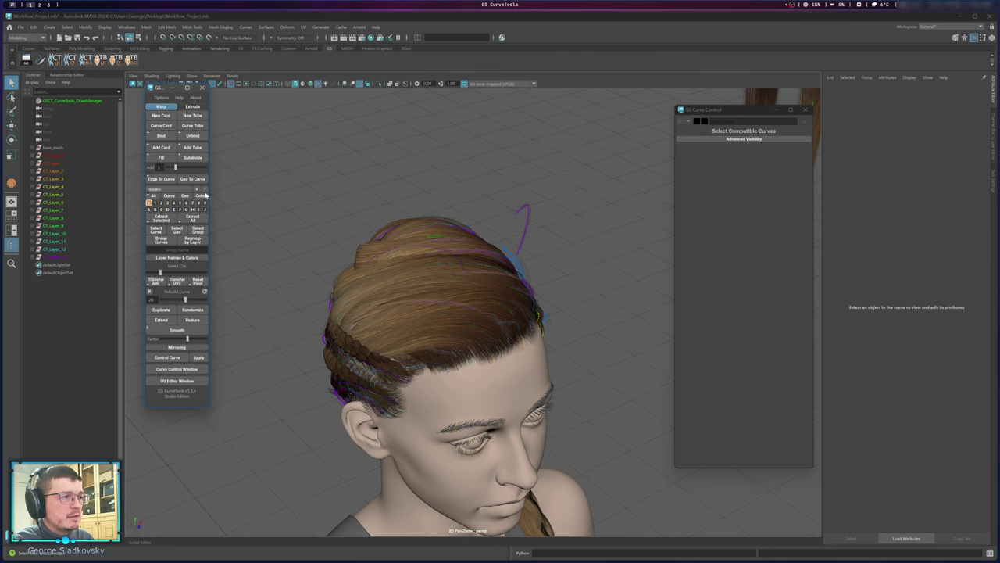
pyautogui.click(204, 190)
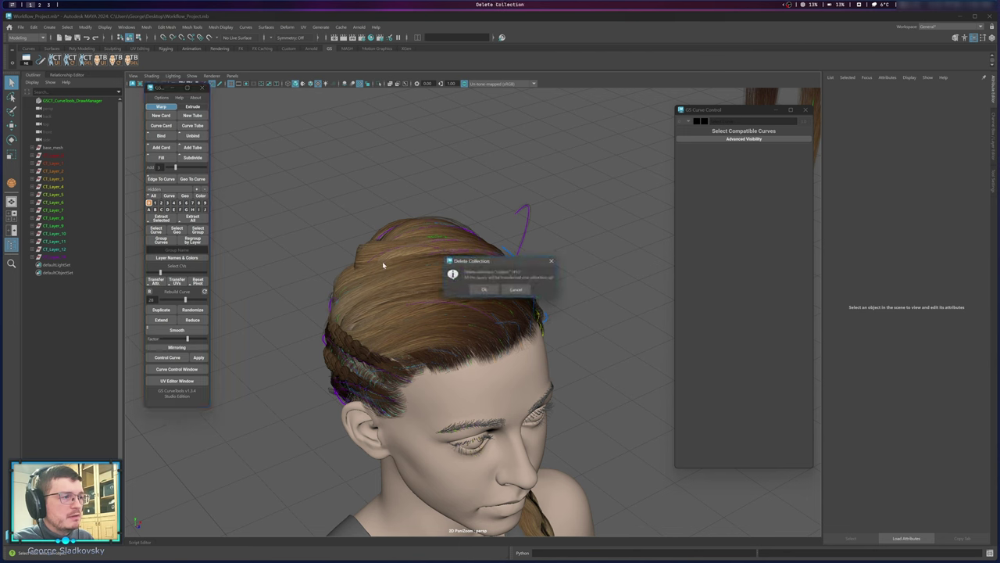
pyautogui.click(485, 290)
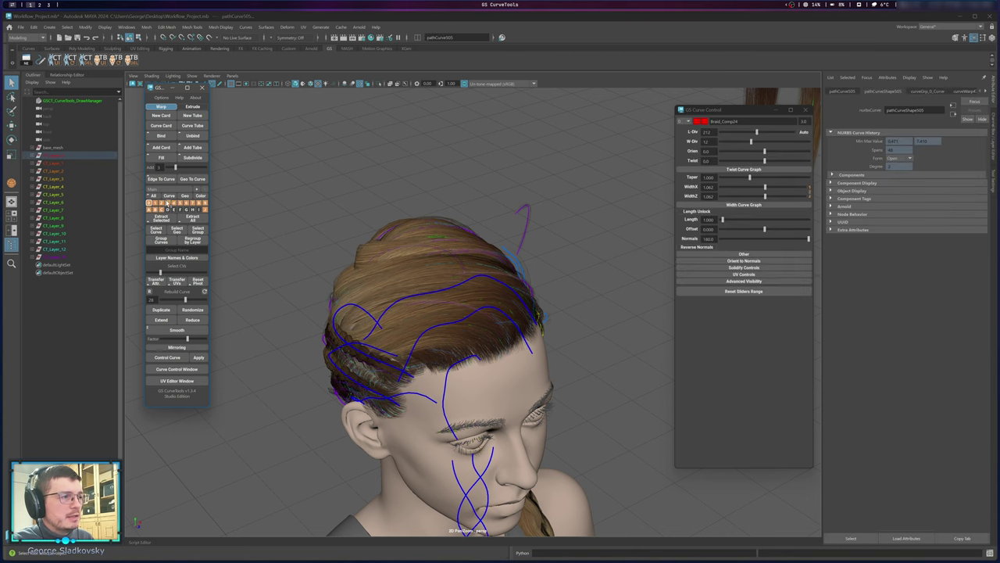
pyautogui.keyDown('alt'); pyautogui.moveTo(426, 262); pyautogui.dragTo(331, 247, button='middle'); pyautogui.keyUp('alt')
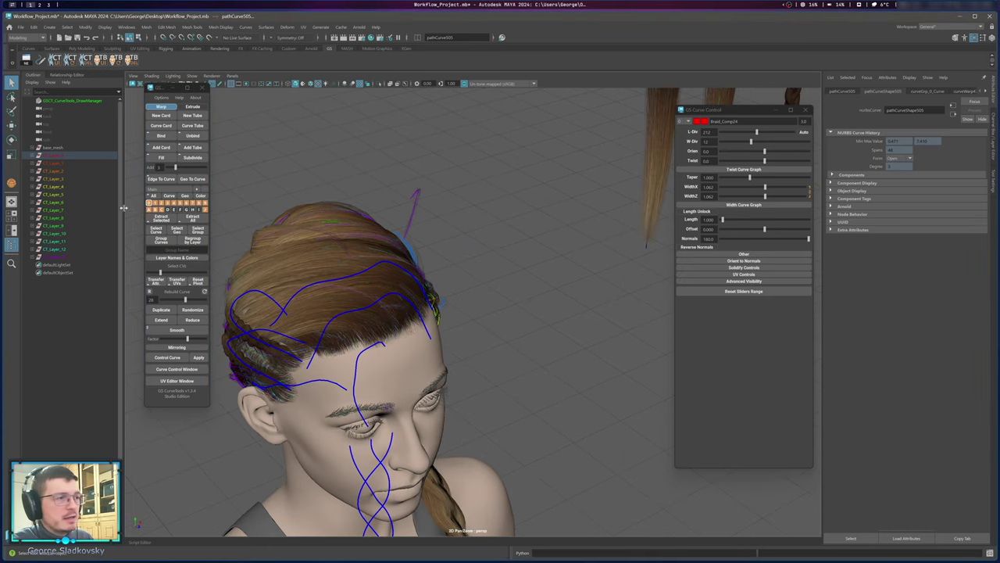
pyautogui.click(161, 192)
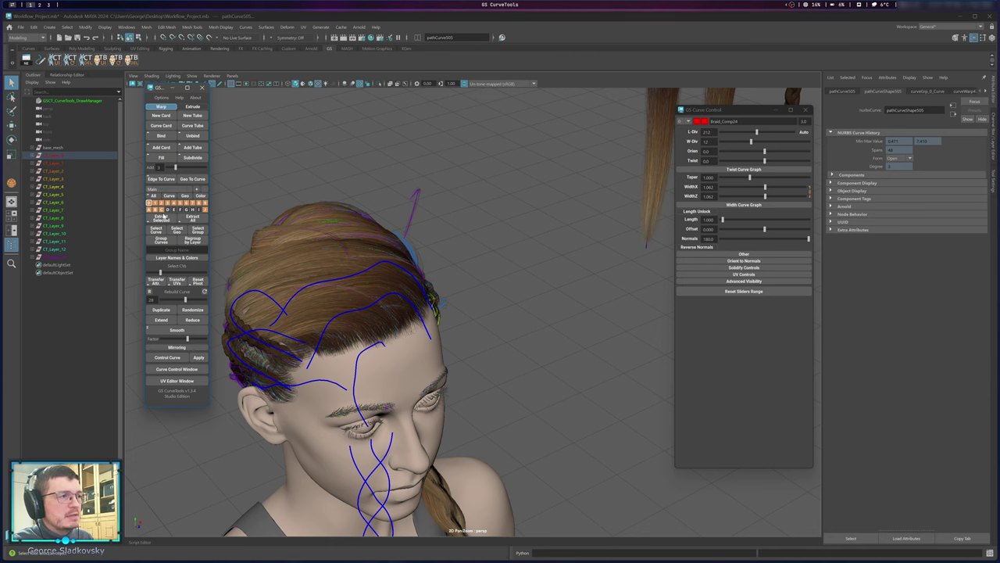
pyautogui.moveTo(162, 190)
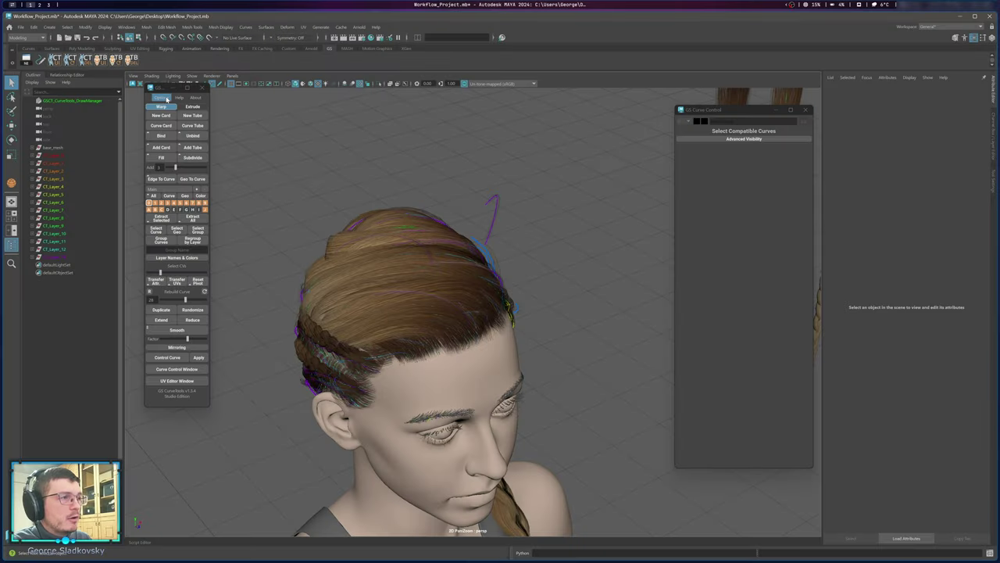
# Tear off the CurveTools options list as a floating window and place it beside the Curve Control window.
pyautogui.click(165, 99)
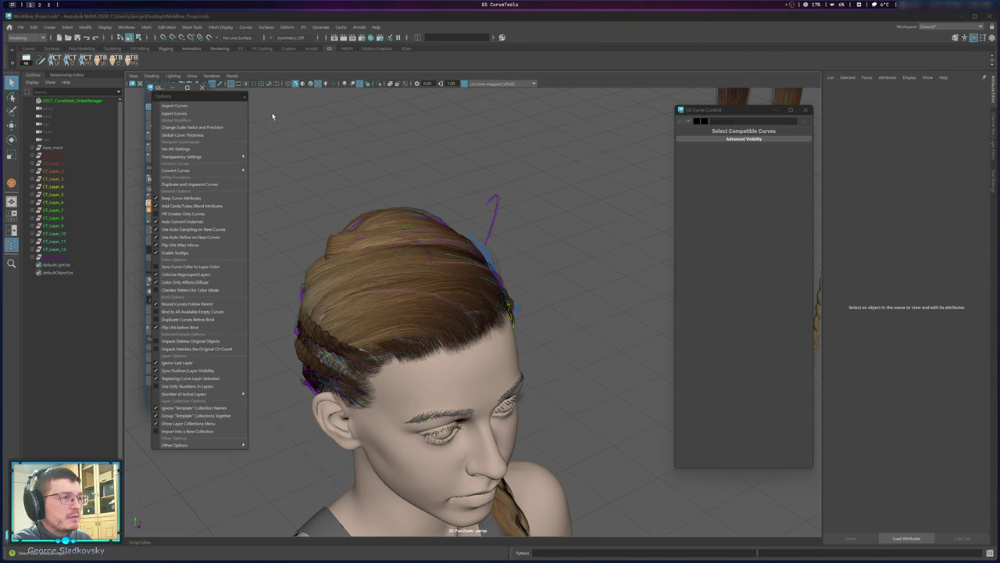
pyautogui.click(195, 93)
pyautogui.moveTo(285, 107); pyautogui.dragTo(618, 108)
pyautogui.keyDown('alt'); pyautogui.moveTo(515, 125); pyautogui.dragTo(382, 140, button='middle'); pyautogui.keyUp('alt')
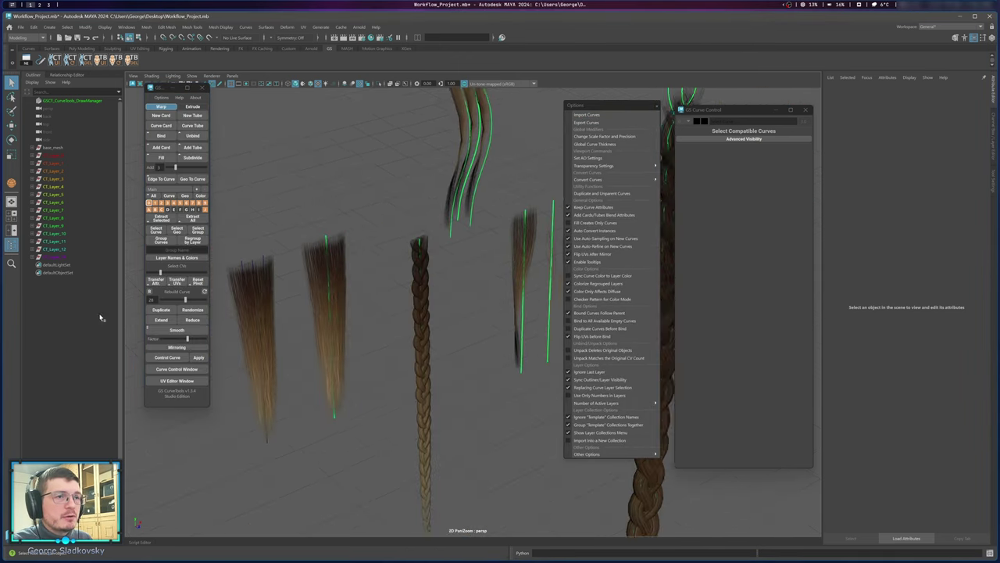
# Select the long braid's curves and frame them together with the other hair samples.
pyautogui.keyDown('alt'); pyautogui.moveTo(368, 195); pyautogui.dragTo(445, 202, button='middle'); pyautogui.keyUp('alt')
pyautogui.moveTo(445, 200); pyautogui.dragTo(484, 276)
pyautogui.keyDown('alt'); pyautogui.moveTo(325, 292); pyautogui.dragTo(393, 245, button='middle'); pyautogui.keyUp('alt')
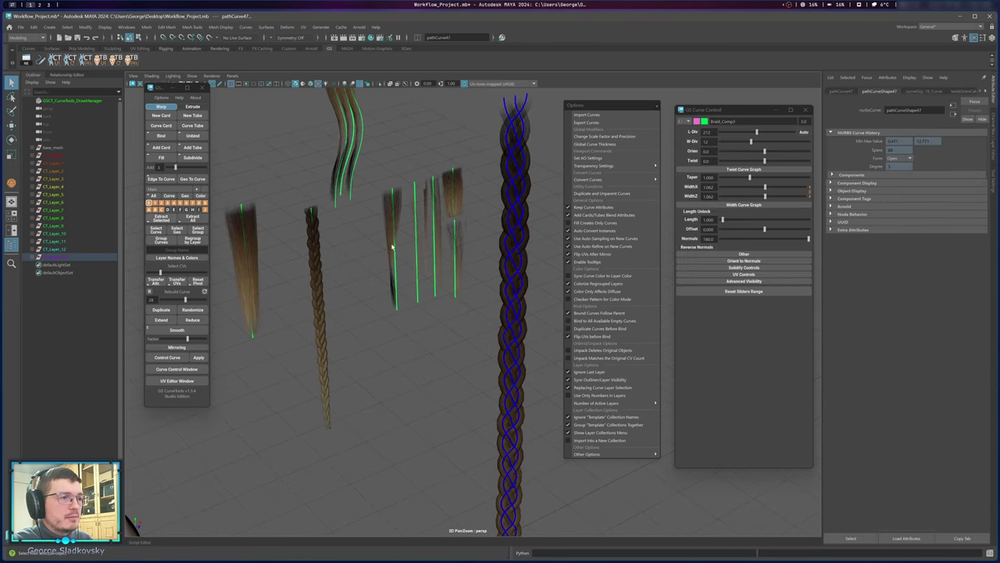
pyautogui.click(318, 252)
pyautogui.click(526, 187)
pyautogui.press('f')
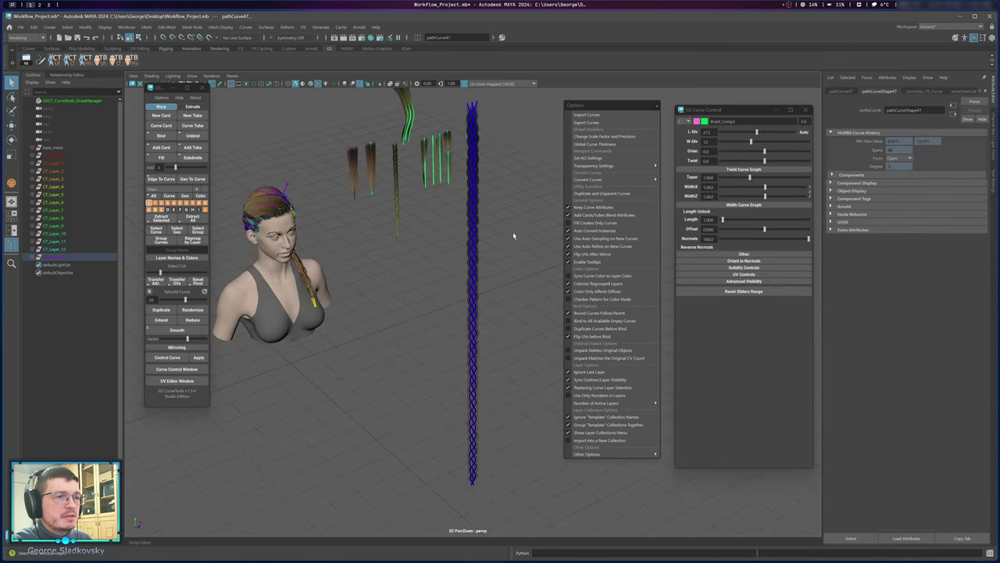
pyautogui.keyDown('alt'); pyautogui.moveTo(490, 226); pyautogui.dragTo(387, 258); pyautogui.keyUp('alt')
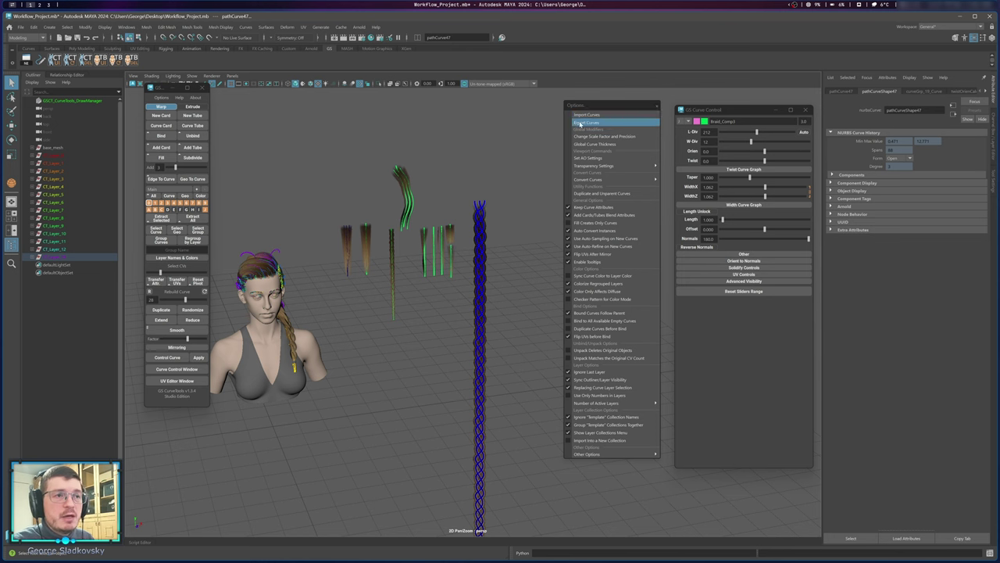
# Select all sample hair cards and braids beside the head, and clear the selection.
pyautogui.click(476, 197)
pyautogui.moveTo(312, 139); pyautogui.dragTo(509, 307)
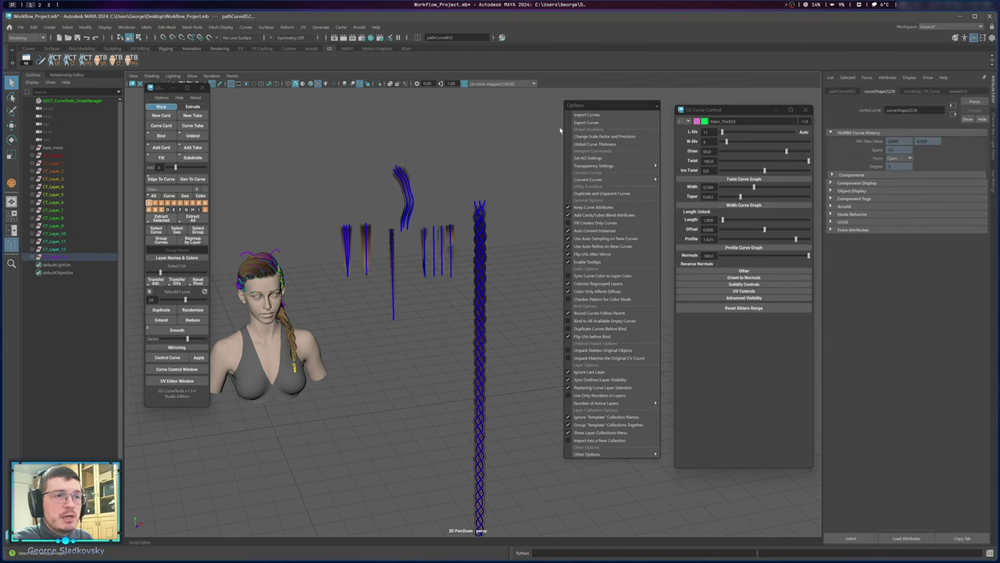
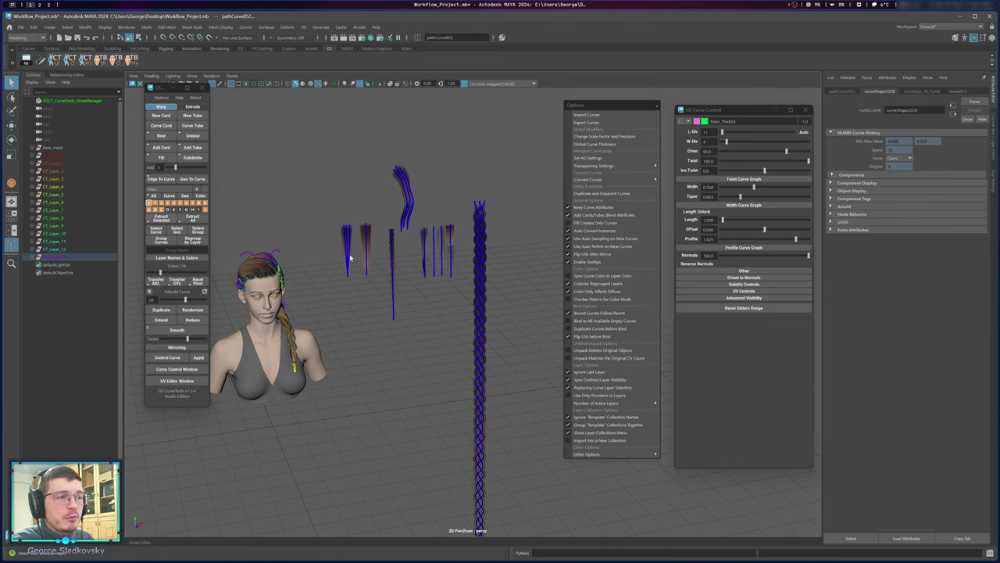
pyautogui.click(444, 313)
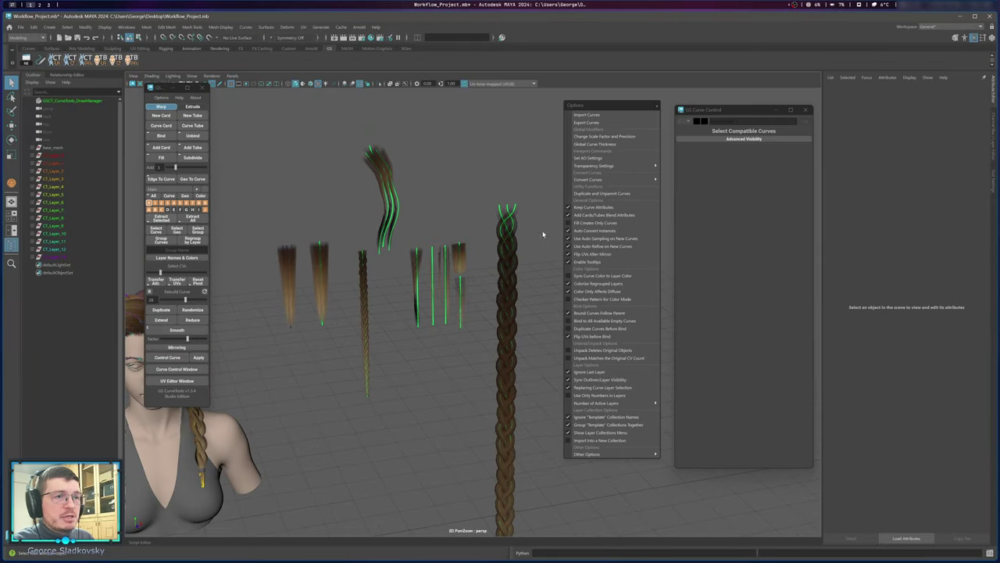
# Open the Scale Factor and Precision settings and place the window above the hair samples.
pyautogui.click(615, 137)
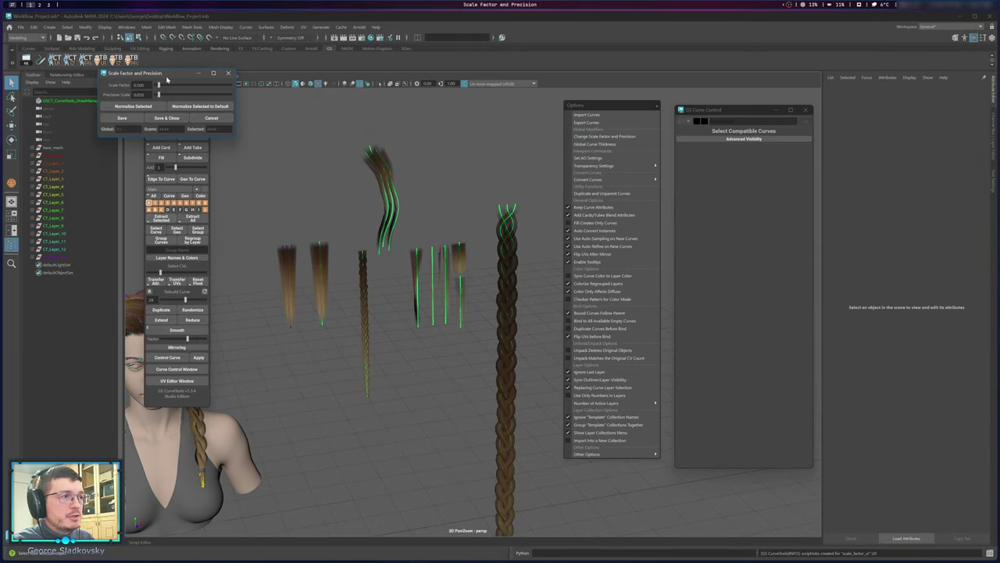
pyautogui.moveTo(167, 79); pyautogui.dragTo(475, 103)
pyautogui.keyDown('alt'); pyautogui.moveTo(422, 202); pyautogui.dragTo(465, 193, button='middle'); pyautogui.keyUp('alt')
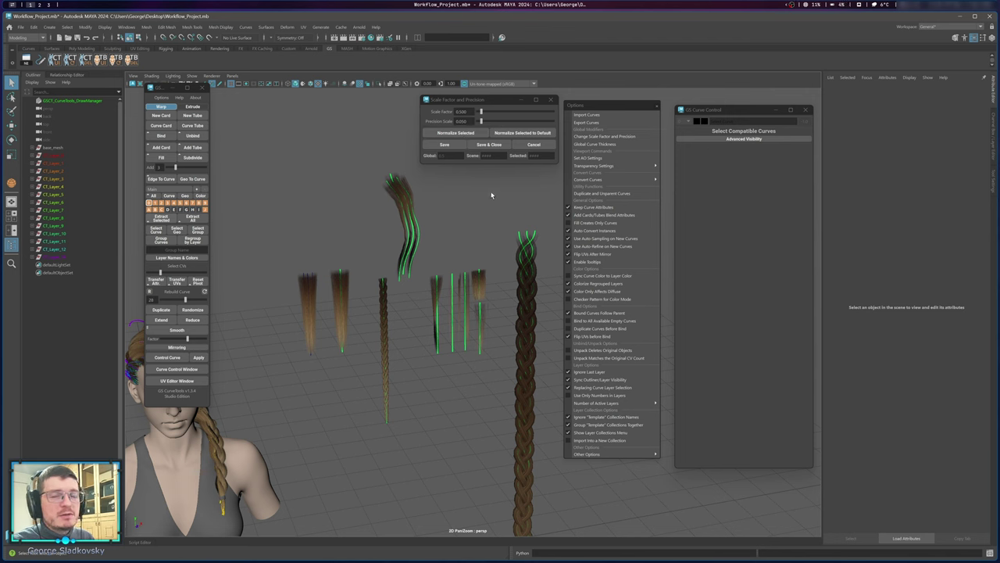
pyautogui.scroll(-1, 479, 208)
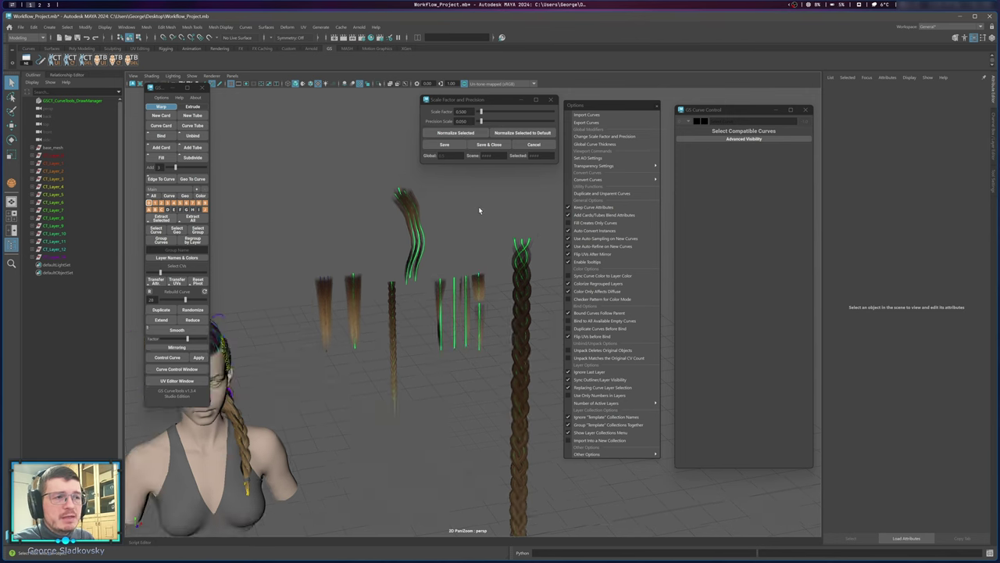
pyautogui.scroll(1, 479, 208)
pyautogui.keyDown('alt'); pyautogui.moveTo(479, 208); pyautogui.dragTo(474, 227, button='middle'); pyautogui.keyUp('alt')
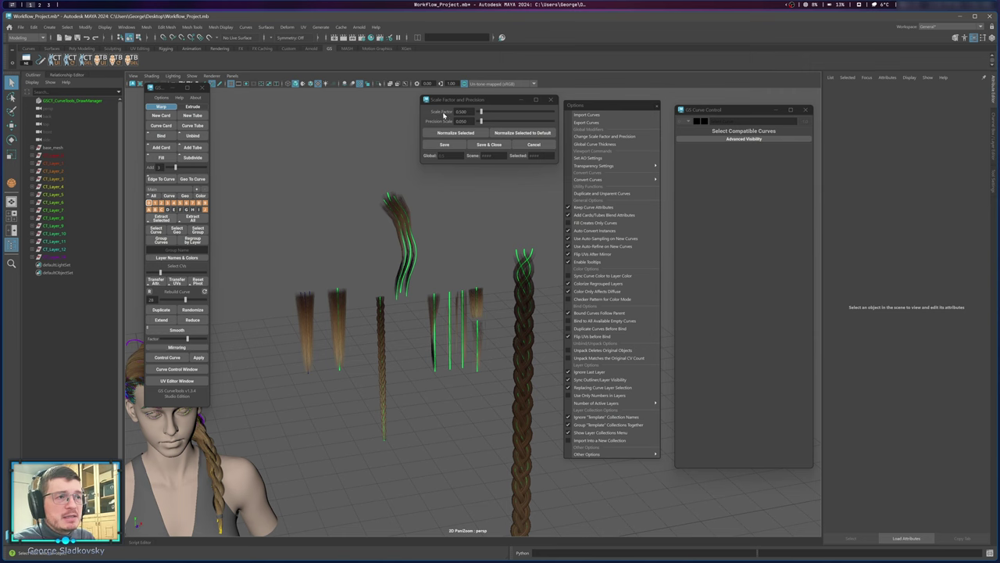
# Create a new warp hair card beneath the bust and check its size against the head.
pyautogui.keyDown('alt'); pyautogui.moveTo(359, 419); pyautogui.dragTo(453, 230, button='middle'); pyautogui.keyUp('alt')
pyautogui.scroll(-4, 453, 229)
pyautogui.click(163, 116)
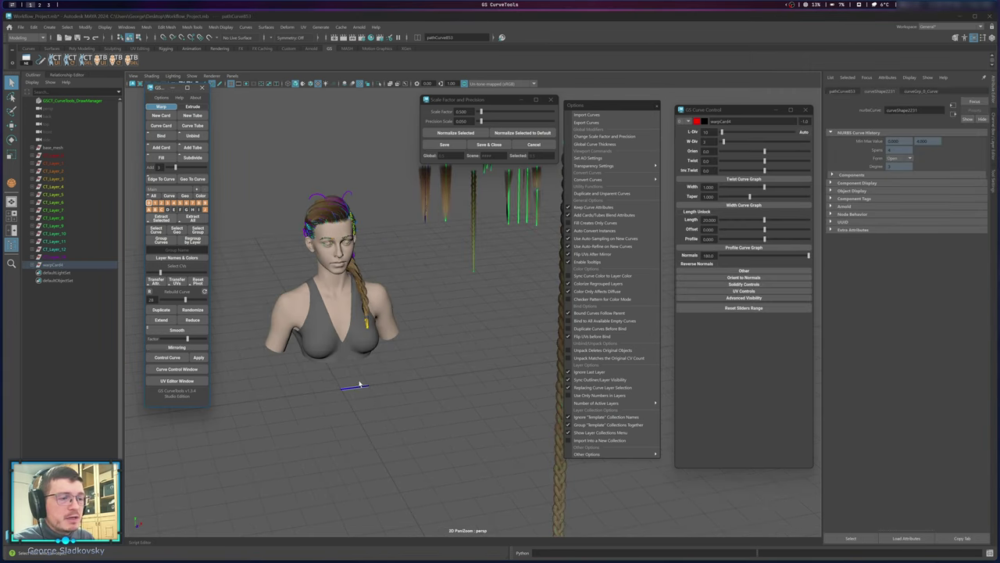
pyautogui.scroll(3, 347, 391)
pyautogui.keyDown('alt'); pyautogui.moveTo(316, 375); pyautogui.dragTo(398, 459, button='middle'); pyautogui.keyUp('alt')
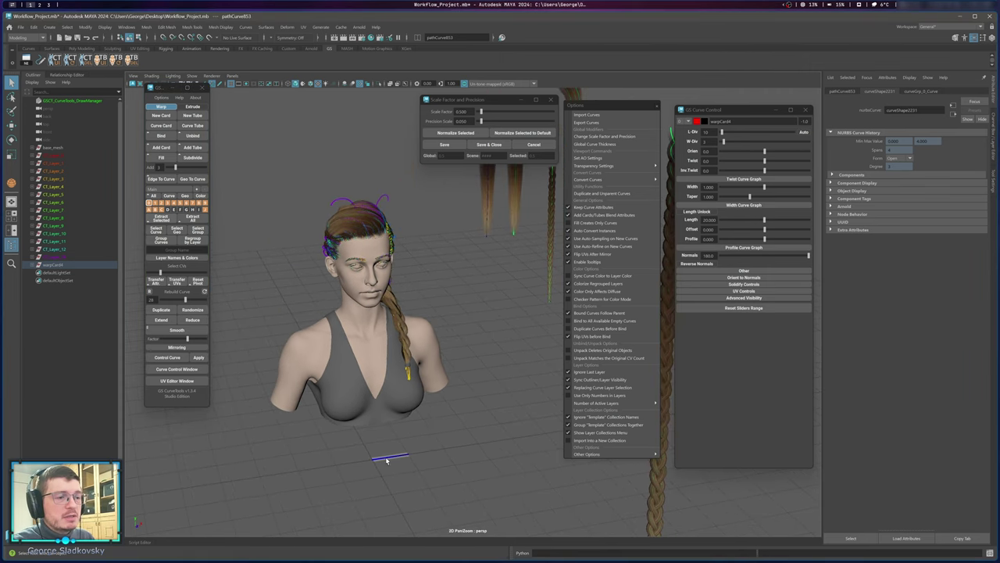
pyautogui.keyDown('alt'); pyautogui.moveTo(363, 226); pyautogui.dragTo(271, 227); pyautogui.keyUp('alt')
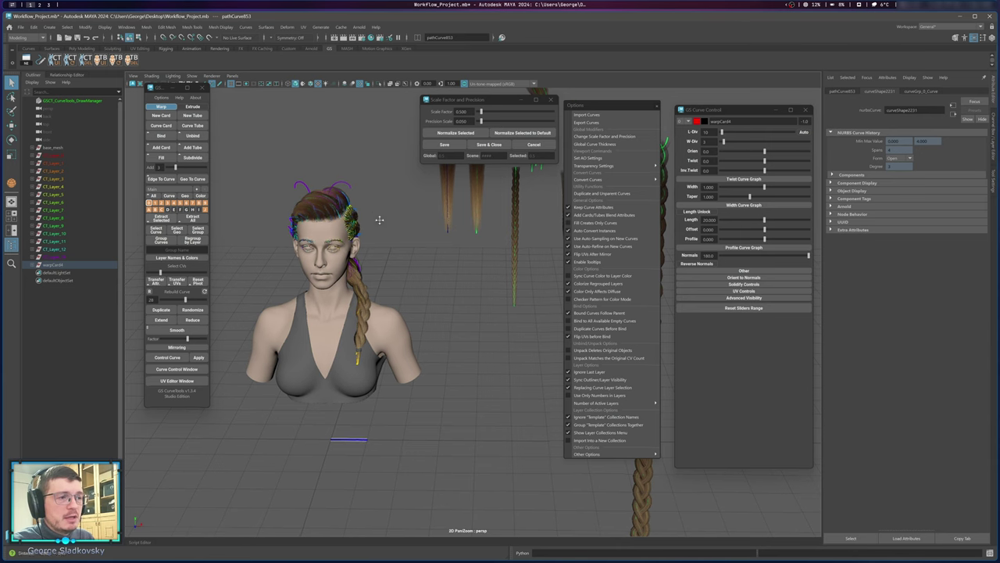
# Select the short warp card beneath the bust and delete it.
pyautogui.keyDown('alt'); pyautogui.moveTo(379, 219); pyautogui.dragTo(275, 286); pyautogui.keyUp('alt')
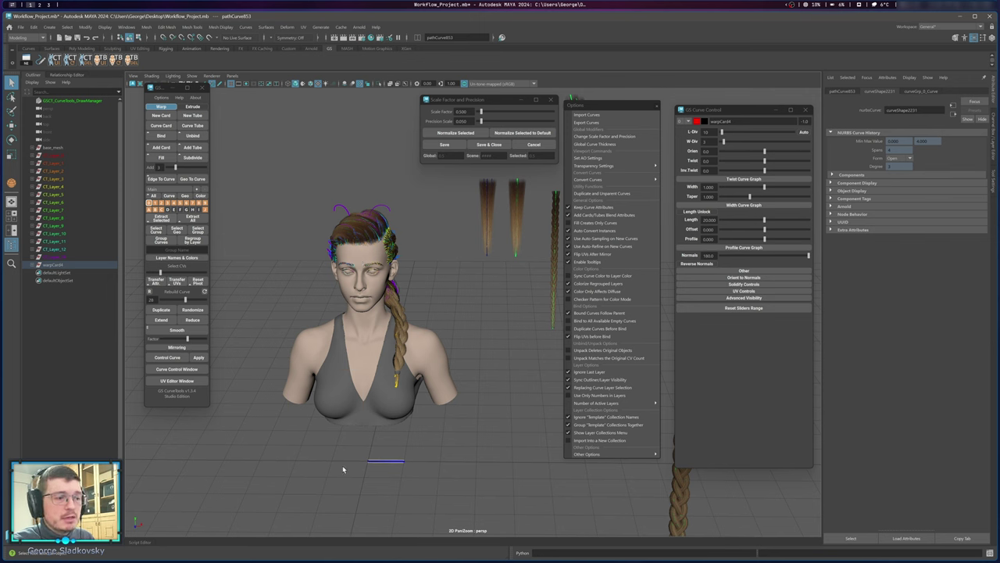
pyautogui.click(386, 462)
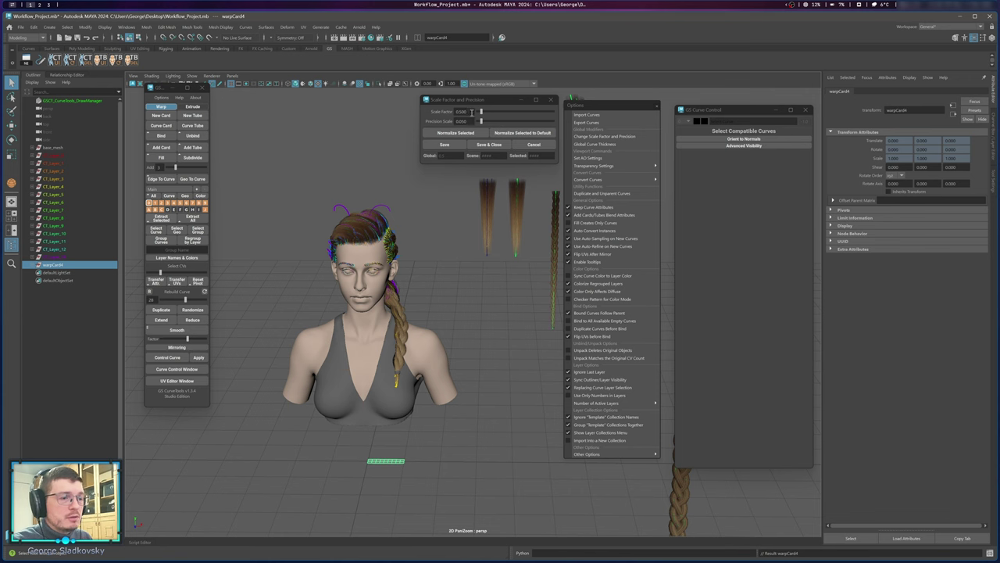
pyautogui.click(492, 367)
# Set the Scale Factor to 1, save it, and create a new warp card beneath the bust.
pyautogui.moveTo(470, 111); pyautogui.dragTo(428, 111)
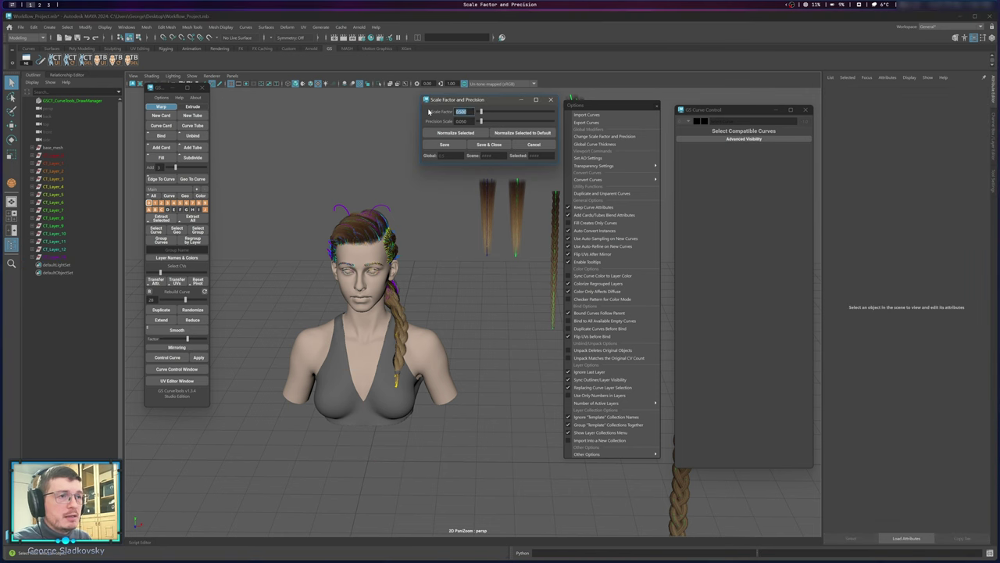
pyautogui.write('1')
pyautogui.press('Return')
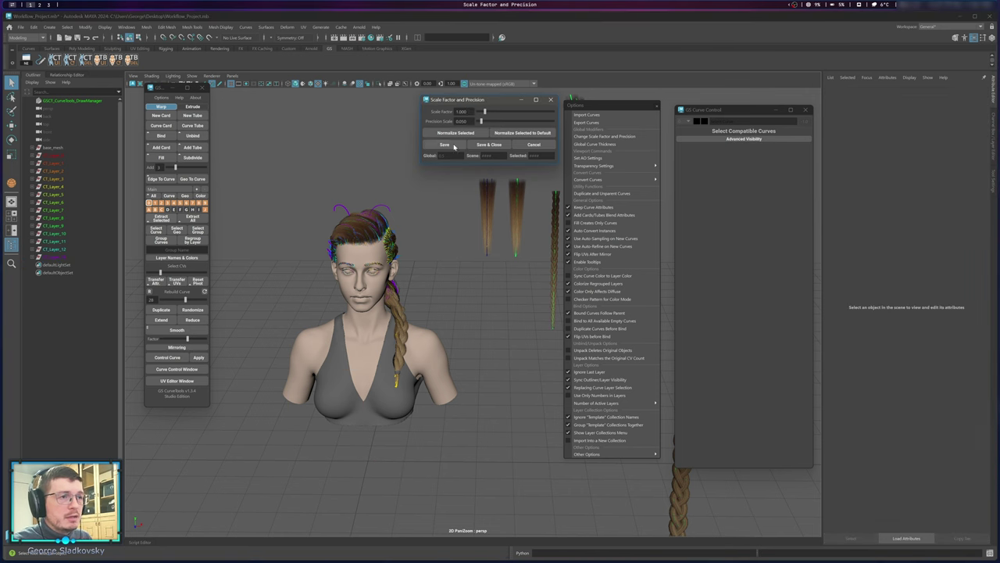
pyautogui.click(454, 147)
pyautogui.click(161, 115)
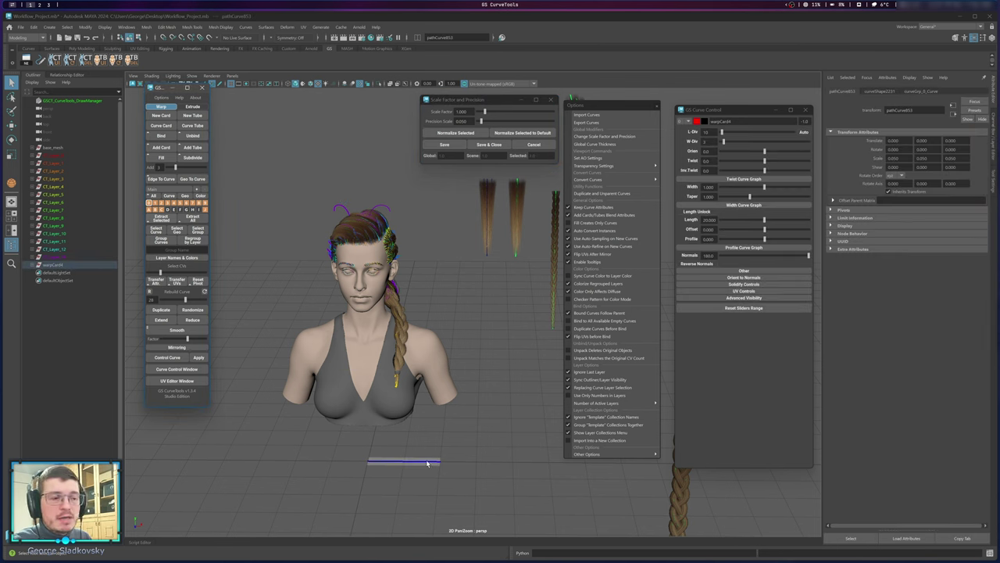
# Set the Scale Factor to 0.5, delete the longer card beneath the bust, and save the setting.
pyautogui.moveTo(471, 111); pyautogui.dragTo(343, 106)
pyautogui.write('0.5')
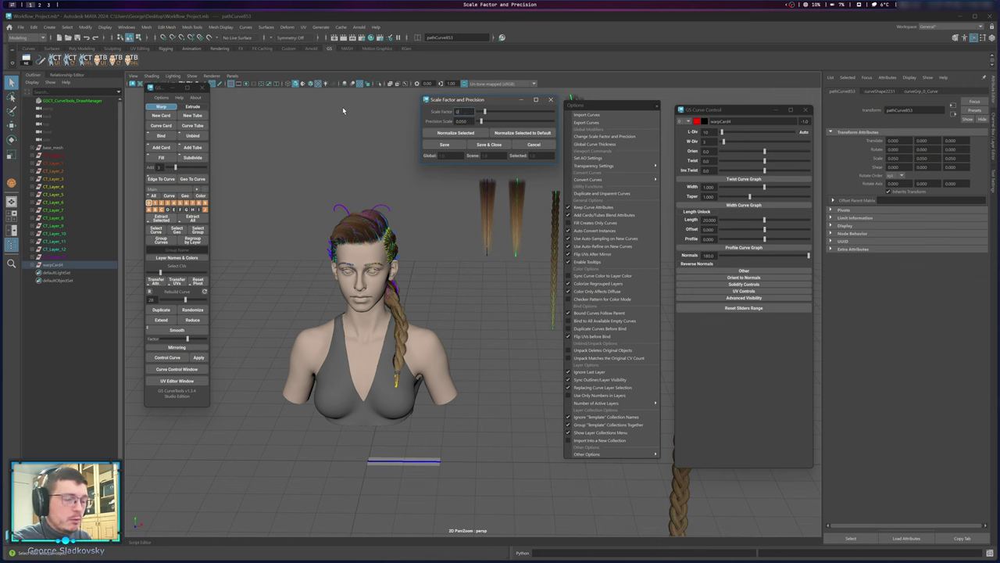
pyautogui.press('Return')
pyautogui.click(389, 453)
pyautogui.moveTo(388, 454); pyautogui.dragTo(460, 473)
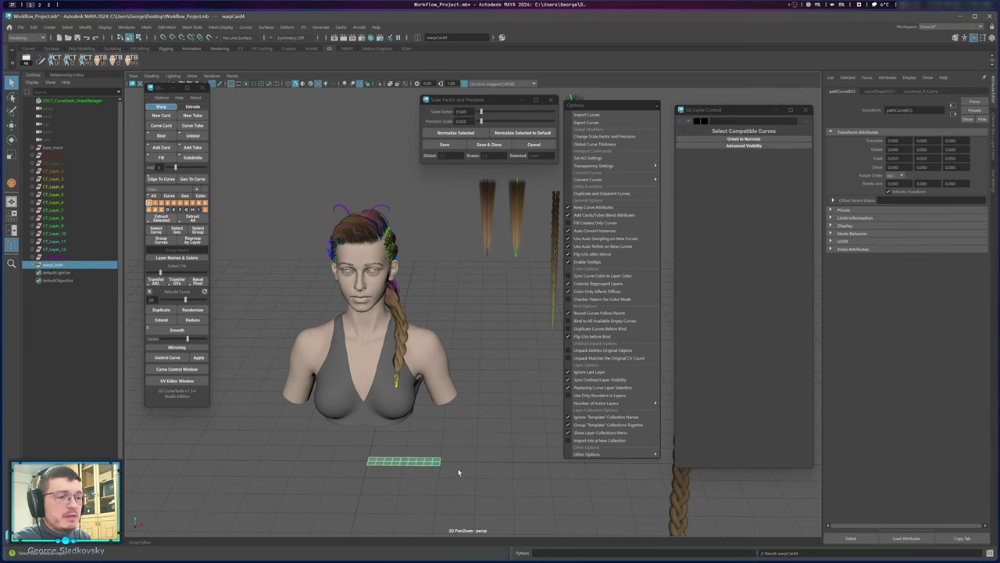
pyautogui.press('Delete')
pyautogui.click(445, 145)
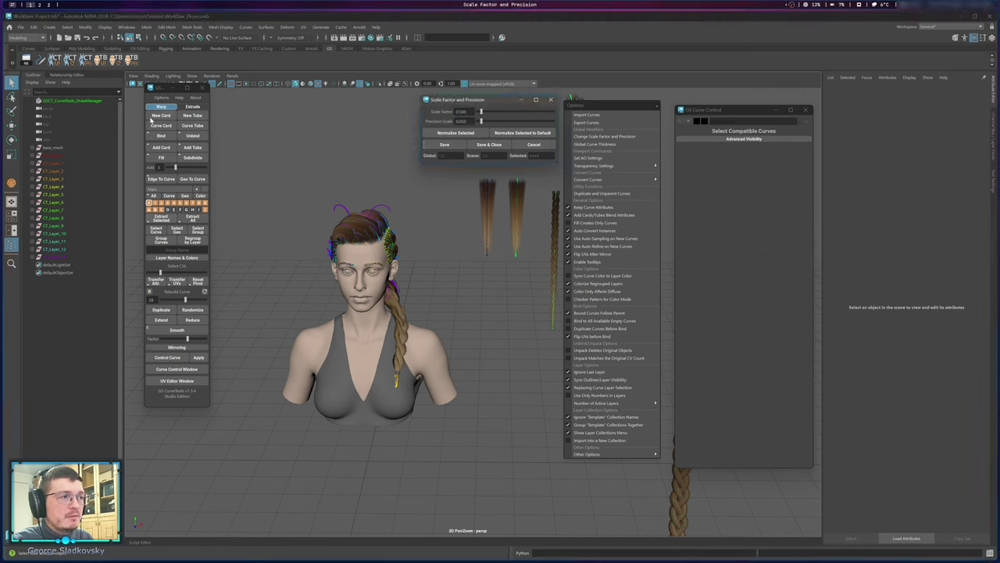
# Create a warp card beneath the bust at the 0.5 scale factor, and delete it.
pyautogui.click(152, 116)
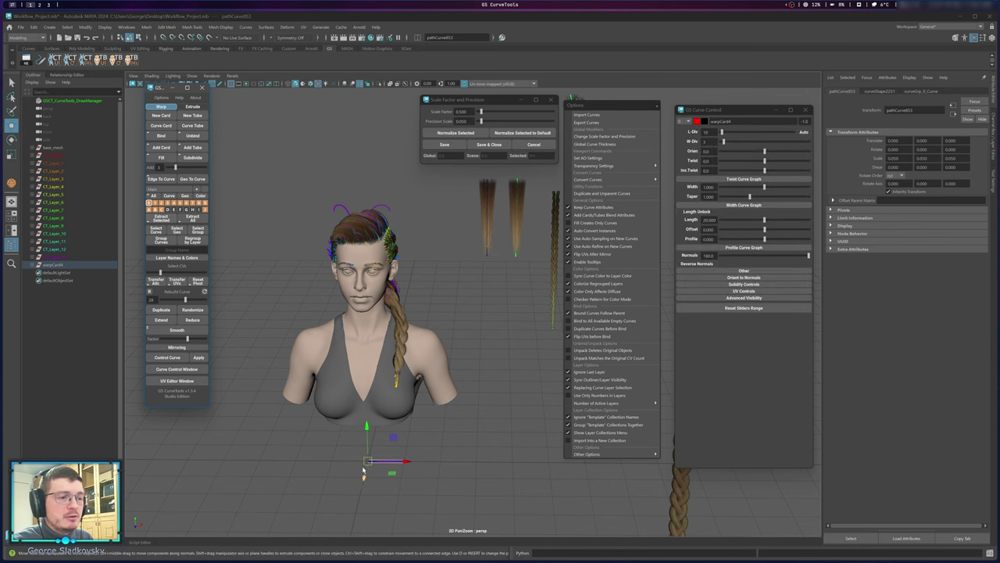
pyautogui.click(351, 456)
pyautogui.moveTo(350, 456); pyautogui.dragTo(432, 488)
pyautogui.press('Delete')
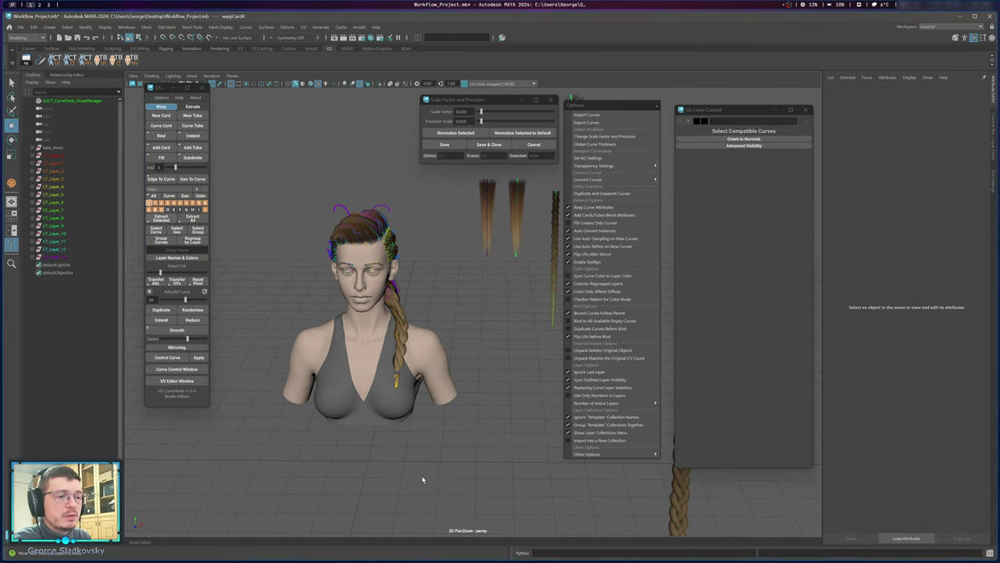
# Open the Global Curve Thickness settings and place the window above the hair samples.
pyautogui.keyDown('alt'); pyautogui.moveTo(417, 257); pyautogui.dragTo(389, 321, button='middle'); pyautogui.keyUp('alt')
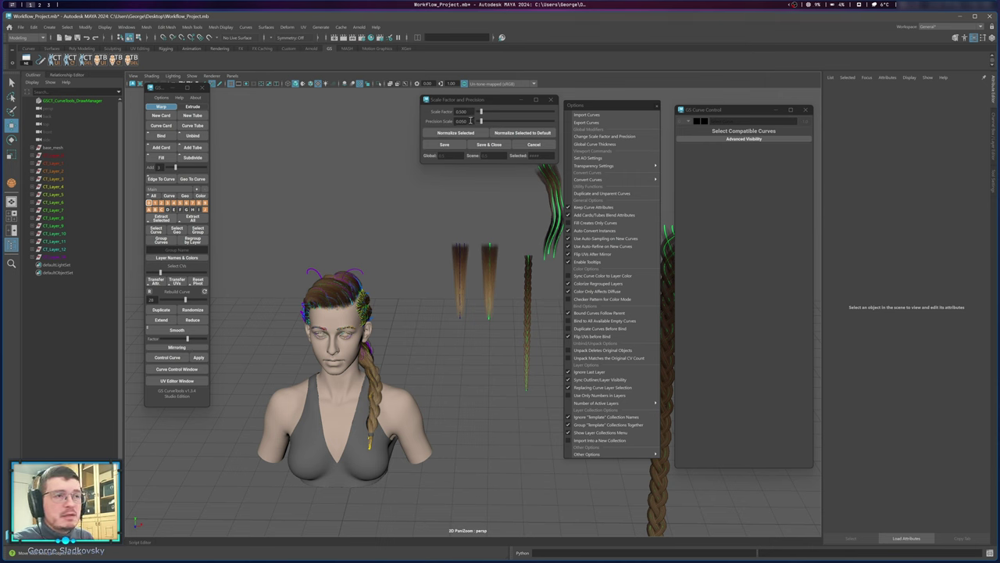
pyautogui.keyDown('alt'); pyautogui.moveTo(420, 208); pyautogui.dragTo(406, 234); pyautogui.keyUp('alt')
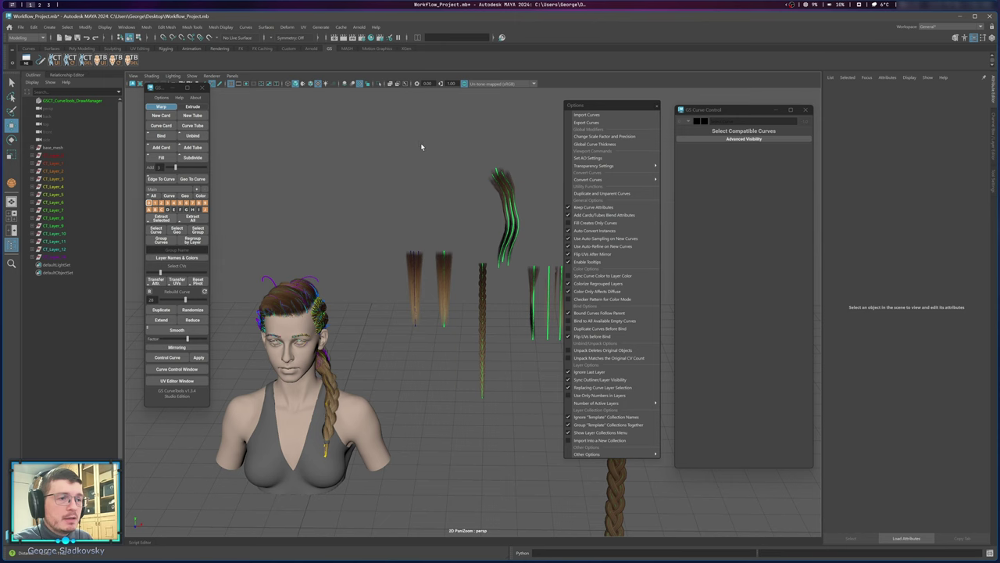
pyautogui.keyDown('alt'); pyautogui.moveTo(422, 149); pyautogui.dragTo(368, 263, button='middle'); pyautogui.keyUp('alt')
pyautogui.scroll(2, 451, 176)
pyautogui.keyDown('alt'); pyautogui.moveTo(493, 199); pyautogui.dragTo(473, 212, button='middle'); pyautogui.keyUp('alt')
pyautogui.keyDown('alt'); pyautogui.moveTo(435, 180); pyautogui.dragTo(445, 191); pyautogui.keyUp('alt')
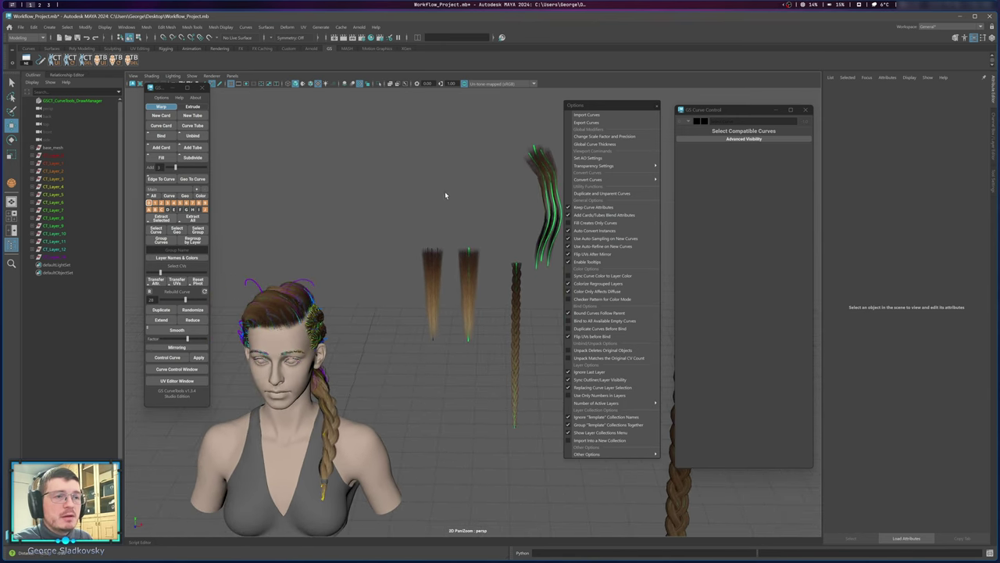
pyautogui.click(595, 144)
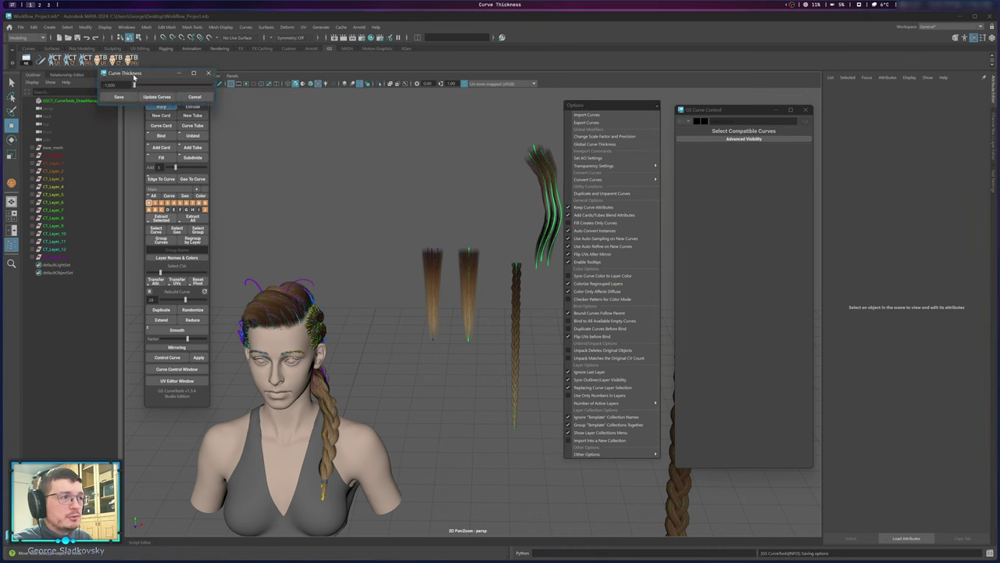
pyautogui.moveTo(135, 75); pyautogui.dragTo(366, 119)
# Set the global curve thickness to 8, update the curves, and inspect them on the hair samples.
pyautogui.scroll(-3, 393, 201)
pyautogui.keyDown('alt'); pyautogui.moveTo(394, 201); pyautogui.dragTo(336, 212, button='middle'); pyautogui.keyUp('alt')
pyautogui.moveTo(352, 128); pyautogui.dragTo(249, 129)
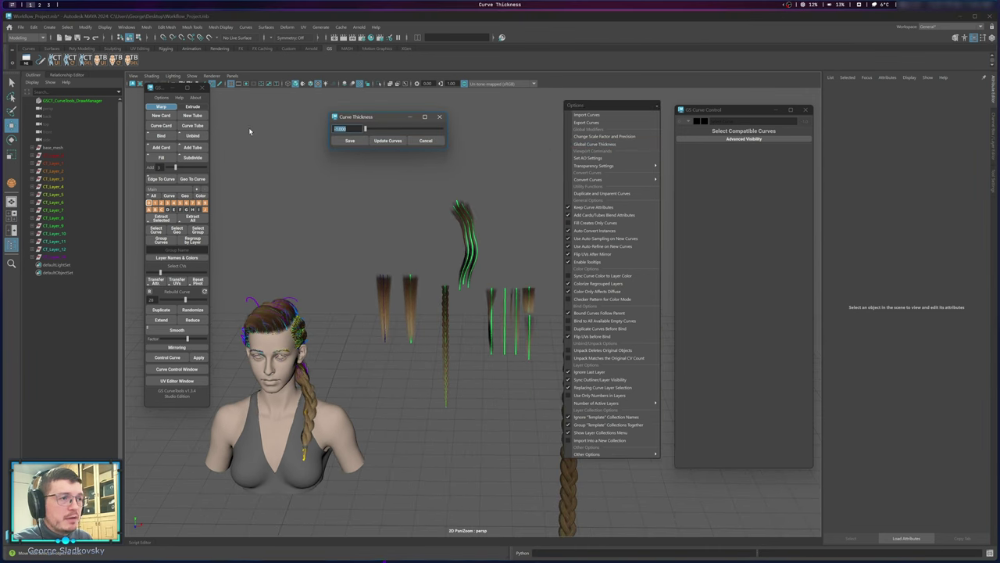
pyautogui.write('0')
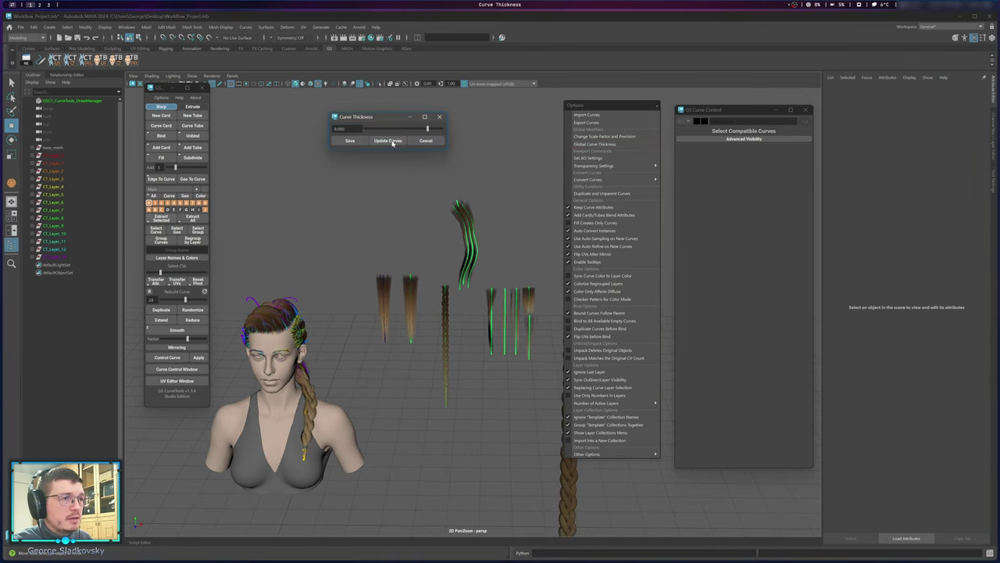
pyautogui.click(388, 141)
pyautogui.moveTo(482, 252)
pyautogui.keyDown('alt'); pyautogui.mouseDown(button='middle')
pyautogui.moveTo(567, 188)
pyautogui.moveTo(388, 236)
pyautogui.moveTo(498, 247)
pyautogui.mouseUp(button='middle'); pyautogui.keyUp('alt')
pyautogui.scroll(6, 417, 248)
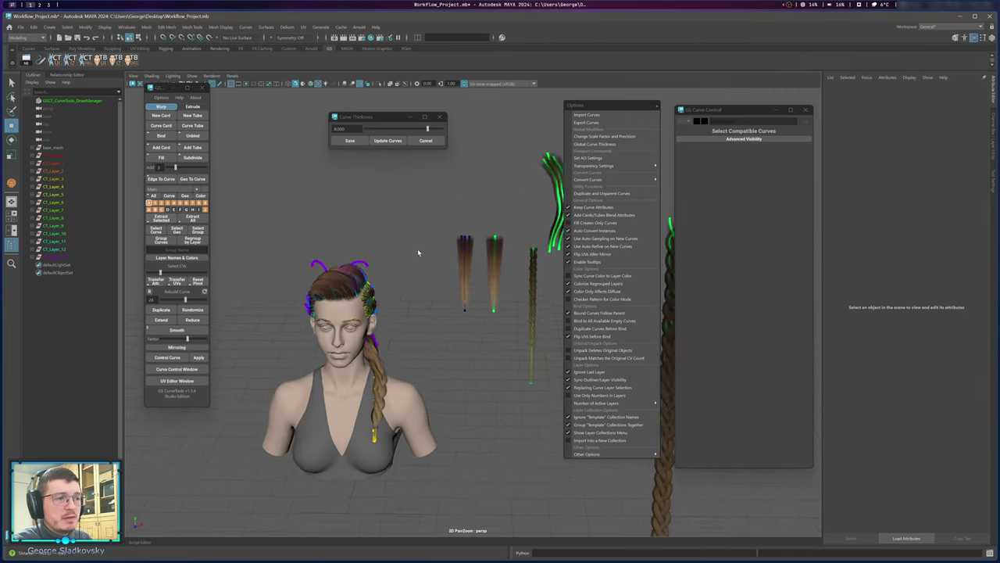
pyautogui.scroll(6, 378, 246)
pyautogui.keyDown('alt'); pyautogui.moveTo(476, 311); pyautogui.dragTo(356, 124, button='middle'); pyautogui.keyUp('alt')
pyautogui.scroll(-7, 474, 235)
# Set the global curve thickness to -1 and update the curves.
pyautogui.moveTo(355, 128); pyautogui.dragTo(257, 127)
pyautogui.write('-1')
pyautogui.press('Return')
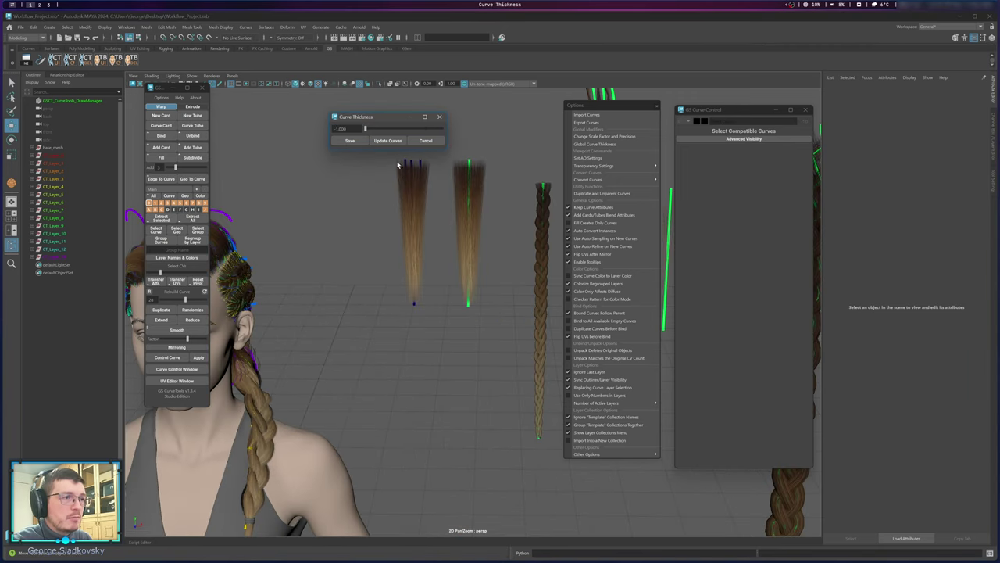
pyautogui.click(388, 143)
pyautogui.keyDown('alt'); pyautogui.moveTo(397, 212); pyautogui.dragTo(278, 334, button='middle'); pyautogui.keyUp('alt')
pyautogui.scroll(-6, 442, 243)
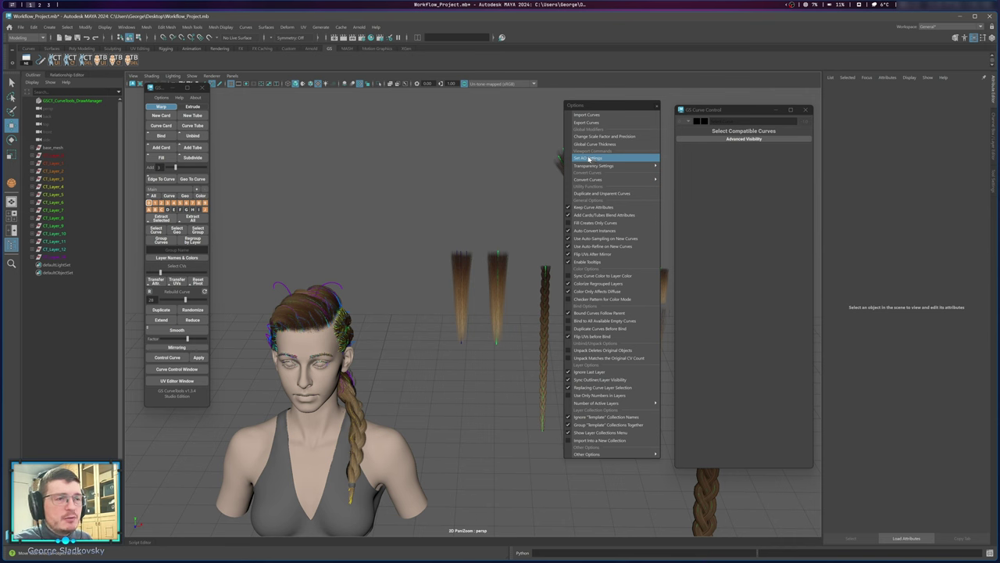
# Examine the hair on the head up close while toggling a viewport display effect.
pyautogui.keyDown('alt'); pyautogui.moveTo(379, 91); pyautogui.dragTo(426, 109, button='middle'); pyautogui.keyUp('alt')
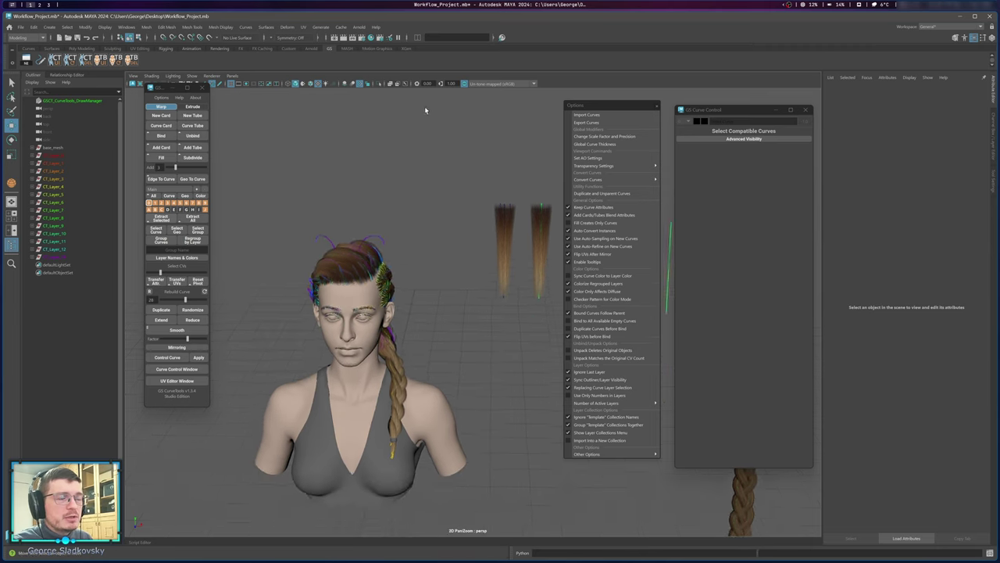
pyautogui.press('q')
pyautogui.click(389, 262)
pyautogui.keyDown('alt'); pyautogui.moveTo(414, 247); pyautogui.dragTo(456, 245, button='middle'); pyautogui.keyUp('alt')
pyautogui.click(456, 245)
pyautogui.scroll(5, 322, 231)
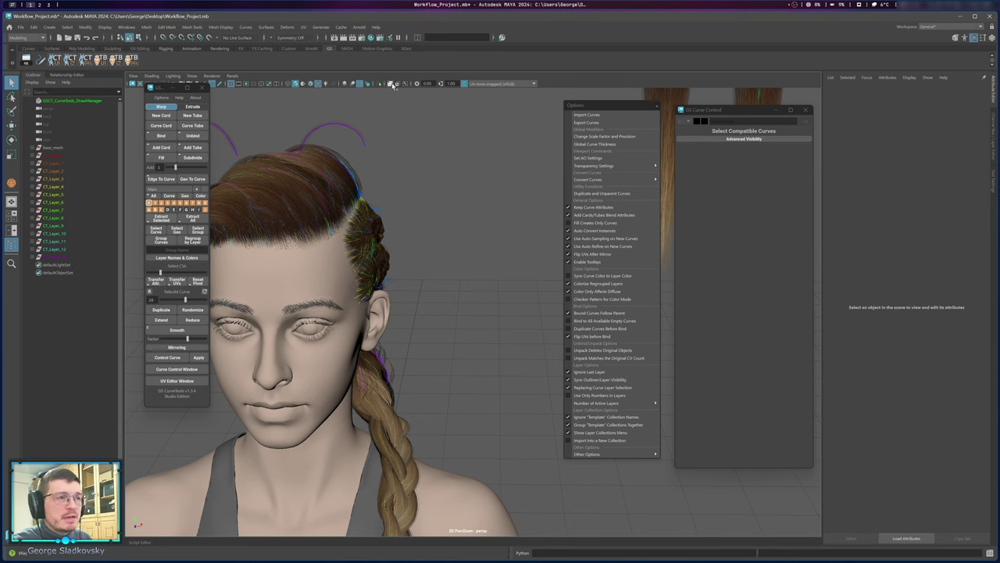
pyautogui.click(390, 83)
pyautogui.click(390, 84)
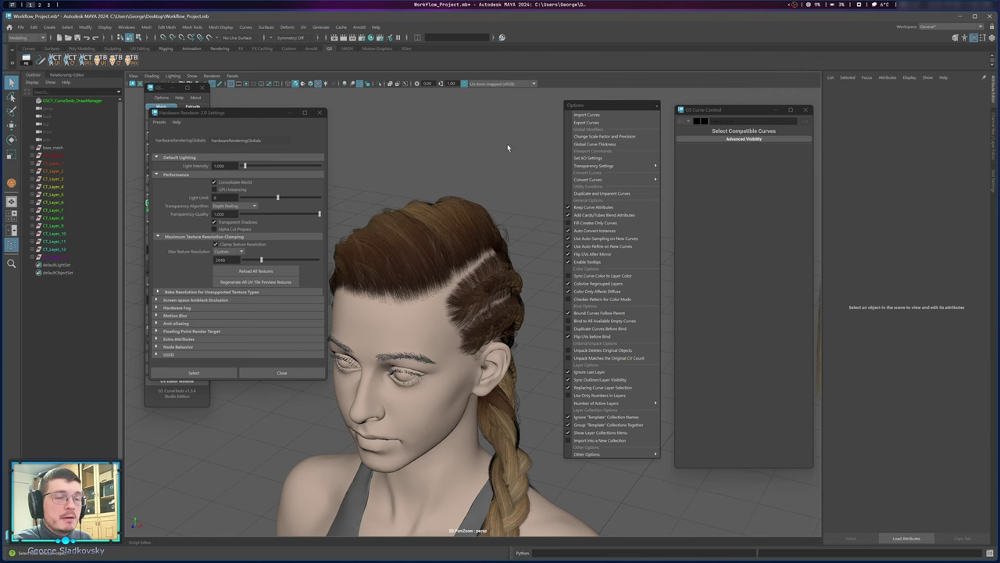
# Set the hardware renderer's Transparency Algorithm to Object Sorting and inspect the hair on the head.
pyautogui.moveTo(603, 167)
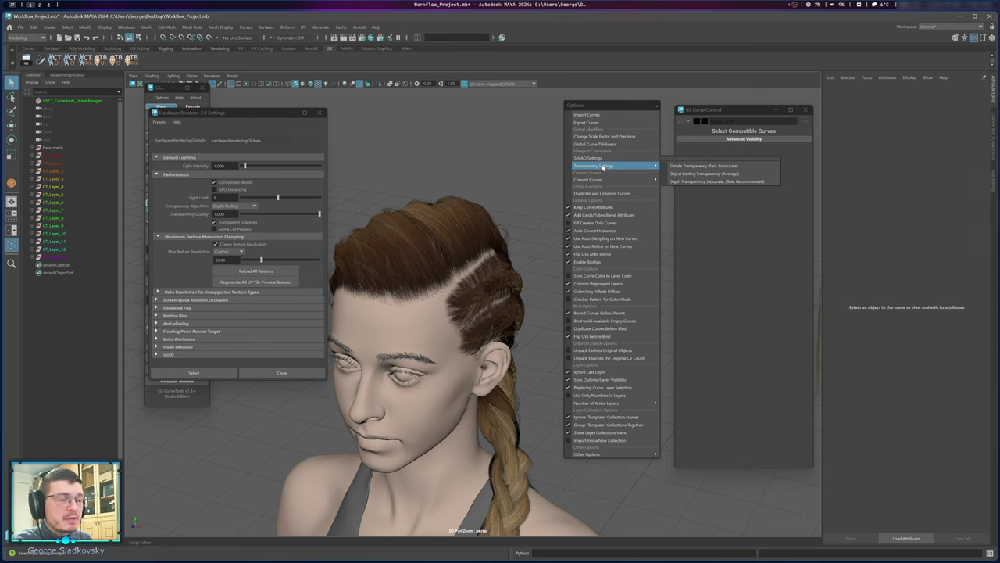
pyautogui.keyDown('alt'); pyautogui.moveTo(392, 172); pyautogui.dragTo(384, 197); pyautogui.keyUp('alt')
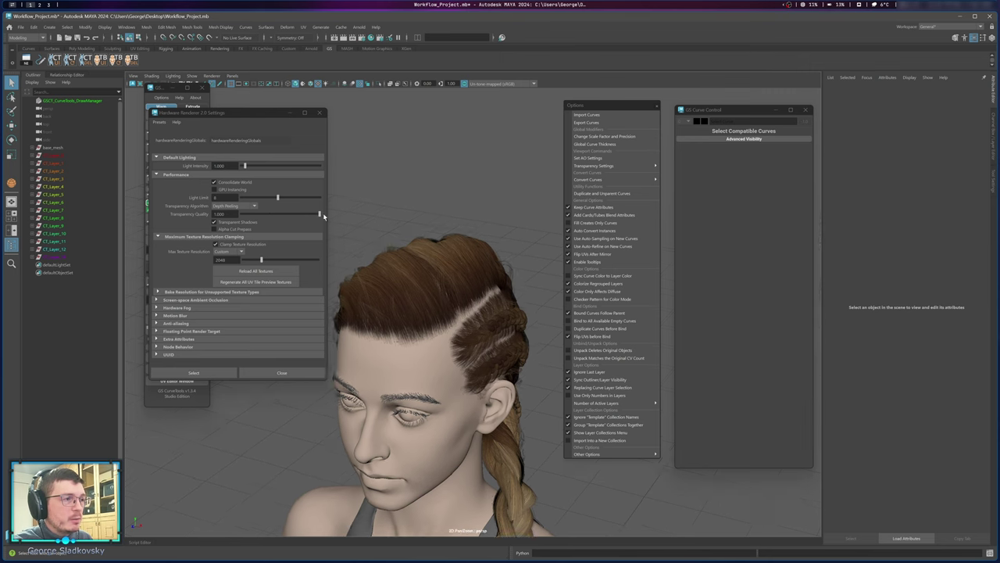
pyautogui.click(235, 205)
pyautogui.click(233, 217)
pyautogui.keyDown('alt'); pyautogui.moveTo(393, 224); pyautogui.dragTo(479, 234); pyautogui.keyUp('alt')
pyautogui.moveTo(231, 113); pyautogui.dragTo(230, 106)
pyautogui.keyDown('alt'); pyautogui.moveTo(500, 215); pyautogui.dragTo(547, 207); pyautogui.keyUp('alt')
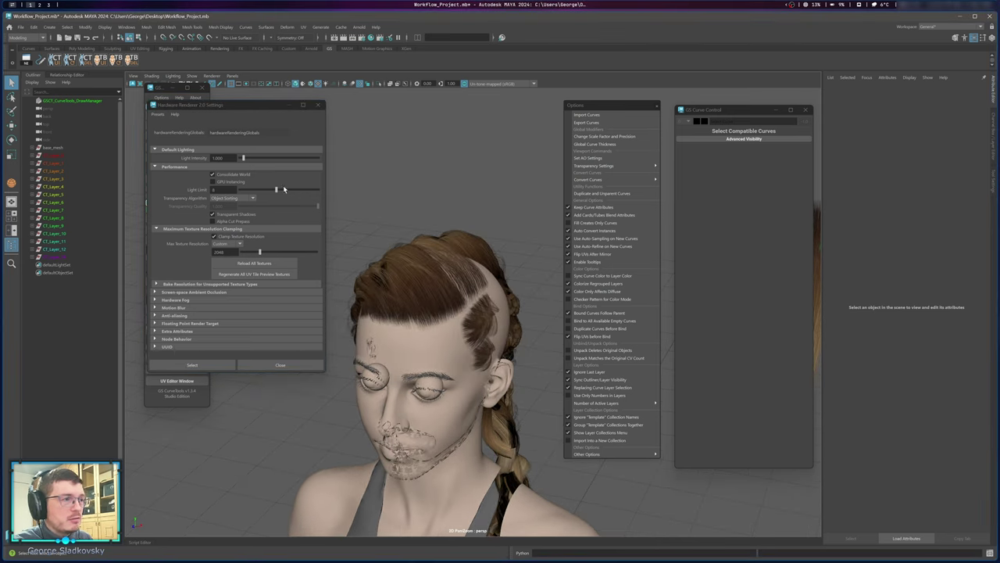
# Set the Transparency Algorithm to Depth Peeling, inspect the hair from several angles, and close the renderer settings.
pyautogui.click(229, 197)
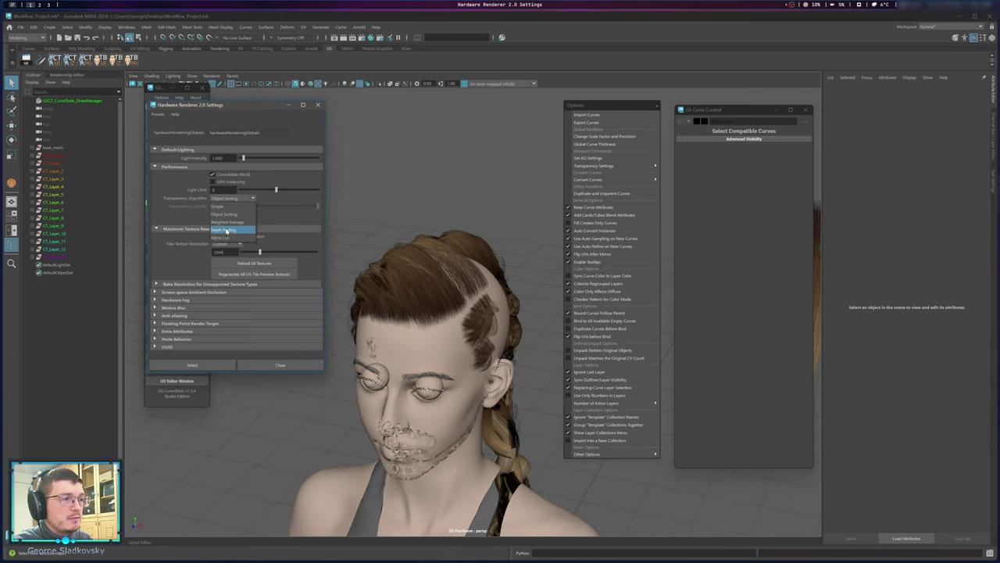
pyautogui.click(233, 232)
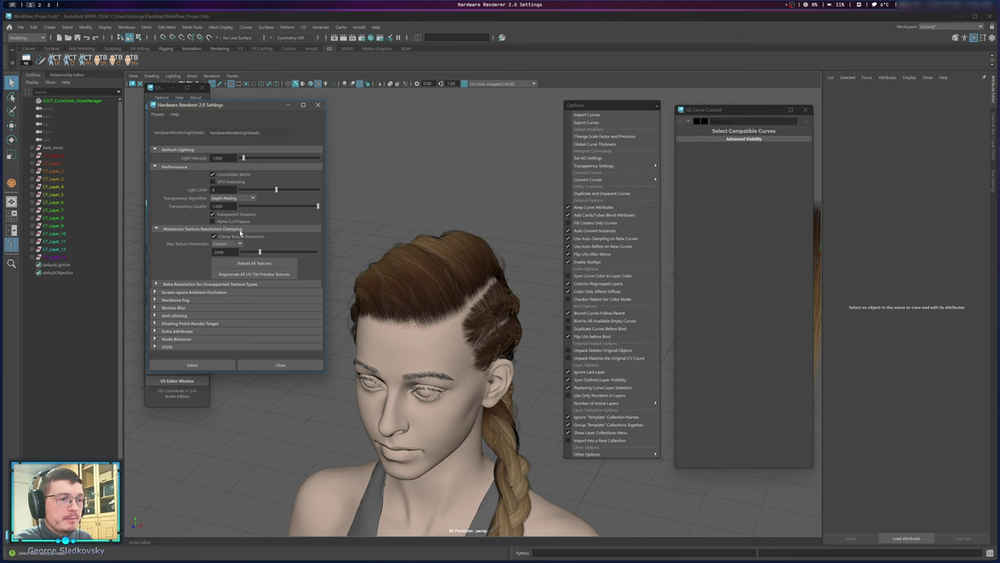
pyautogui.keyDown('alt'); pyautogui.moveTo(458, 141); pyautogui.dragTo(459, 218); pyautogui.keyUp('alt')
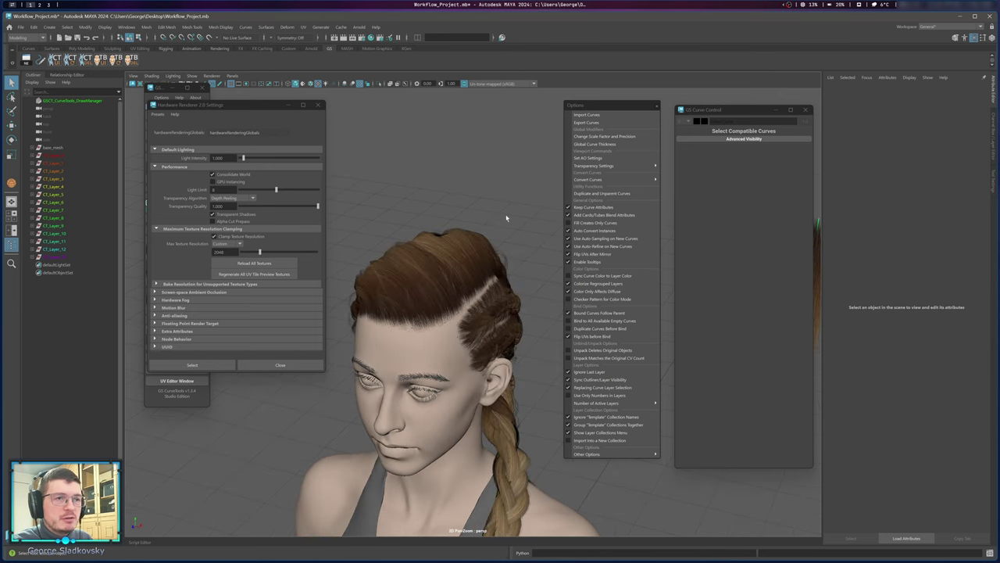
pyautogui.keyDown('alt'); pyautogui.moveTo(539, 227); pyautogui.dragTo(446, 217); pyautogui.keyUp('alt')
pyautogui.scroll(3, 389, 208)
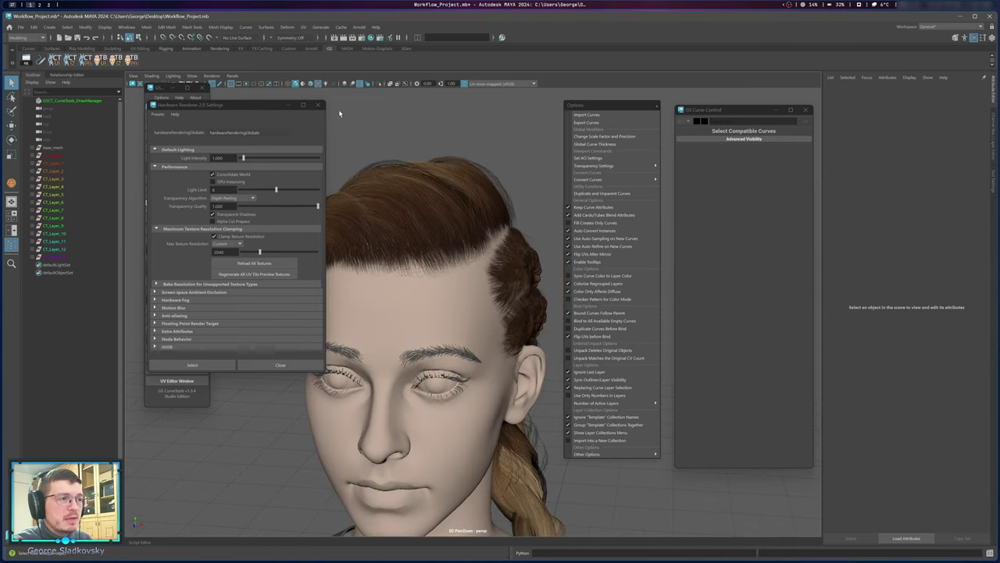
pyautogui.click(280, 364)
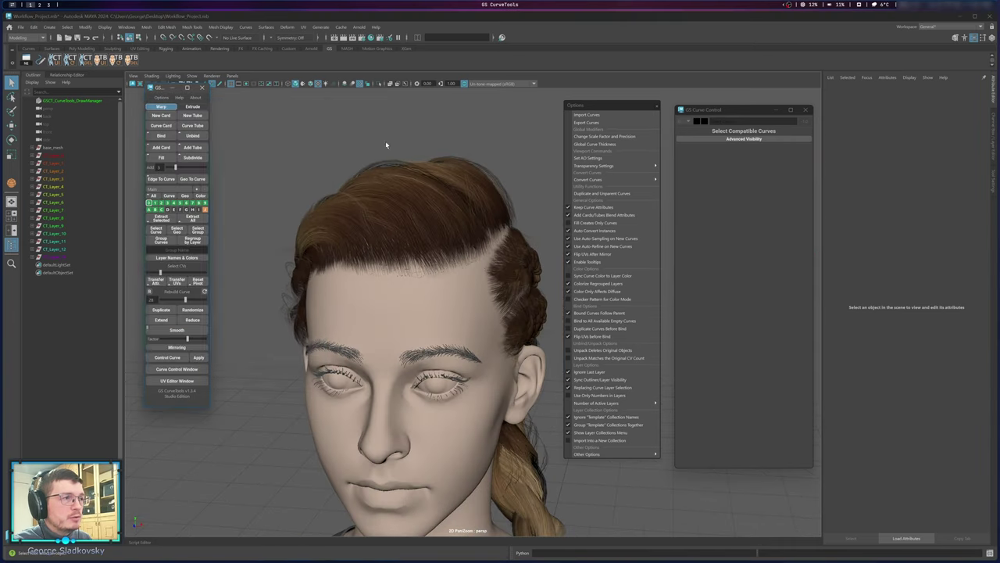
# Open the Viewport 2.0 renderer settings to show where they are located, and close them.
pyautogui.scroll(1, 386, 143)
pyautogui.click(213, 76)
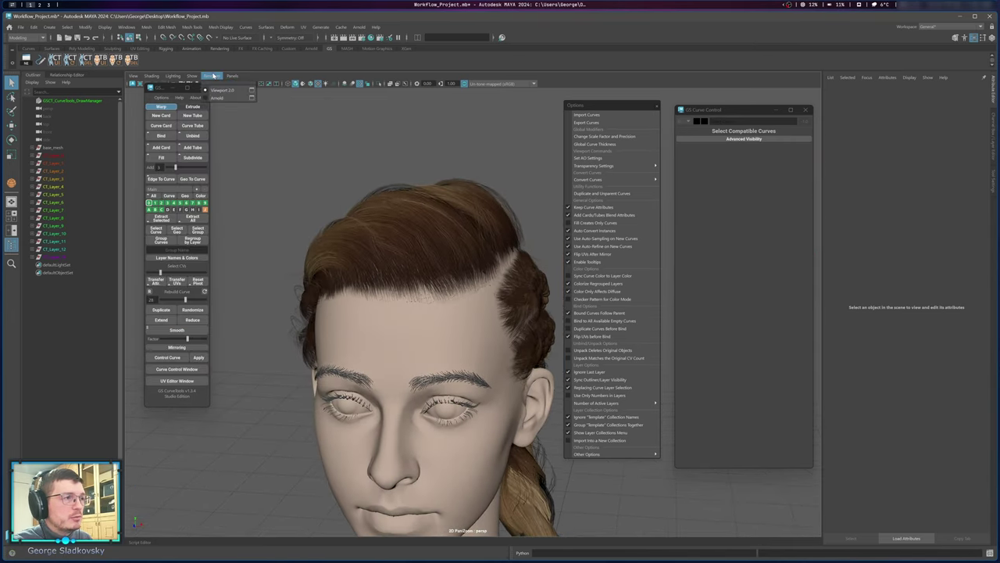
pyautogui.click(251, 91)
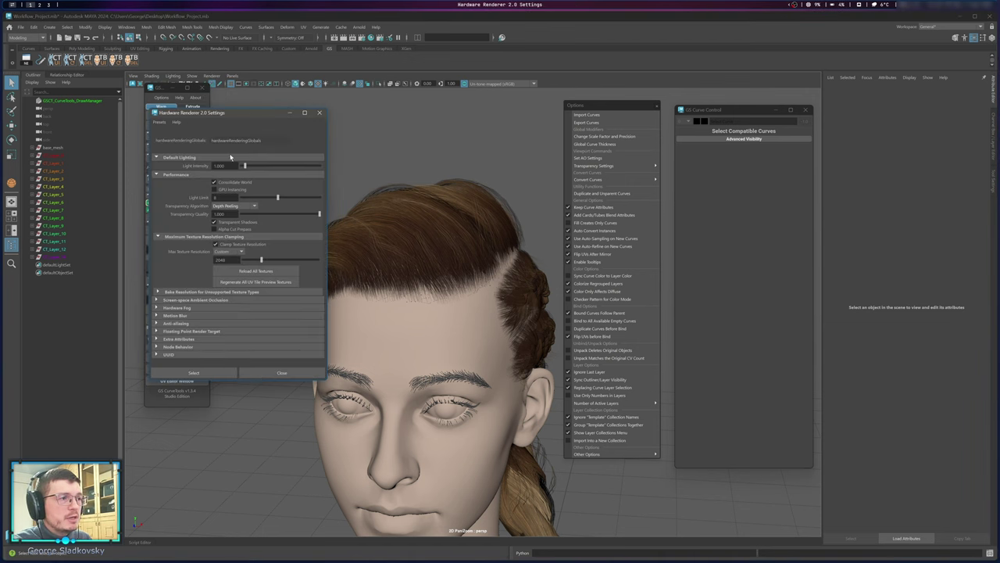
pyautogui.click(318, 114)
pyautogui.click(473, 142)
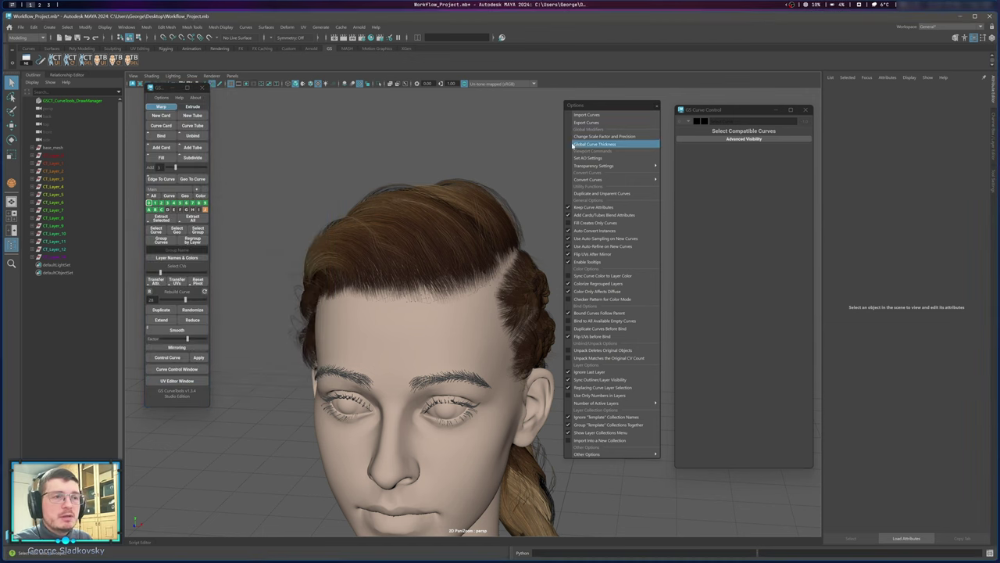
# Apply the Depth Transparency (Accurate, Slow, Recommended) setting from the GS CurveTools options.
pyautogui.moveTo(603, 107); pyautogui.dragTo(610, 108)
pyautogui.keyDown('alt'); pyautogui.moveTo(471, 183); pyautogui.dragTo(466, 185, button='middle'); pyautogui.keyUp('alt')
pyautogui.moveTo(596, 166)
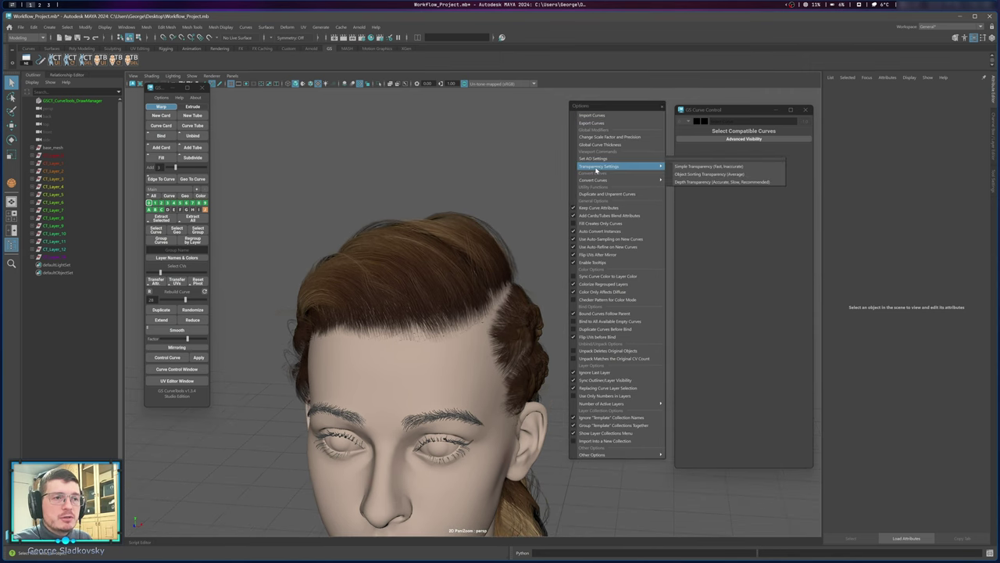
pyautogui.click(712, 182)
pyautogui.keyDown('alt'); pyautogui.moveTo(453, 191); pyautogui.dragTo(436, 198); pyautogui.keyUp('alt')
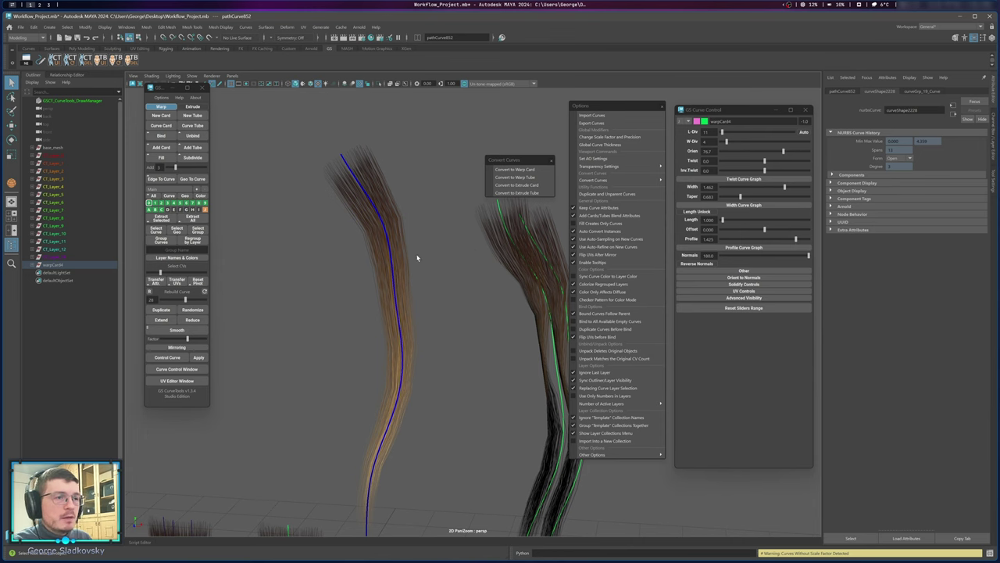
# Convert the lighter single wavy hair card to an extrude card and move the GS Curve Control window aside.
pyautogui.click(421, 254)
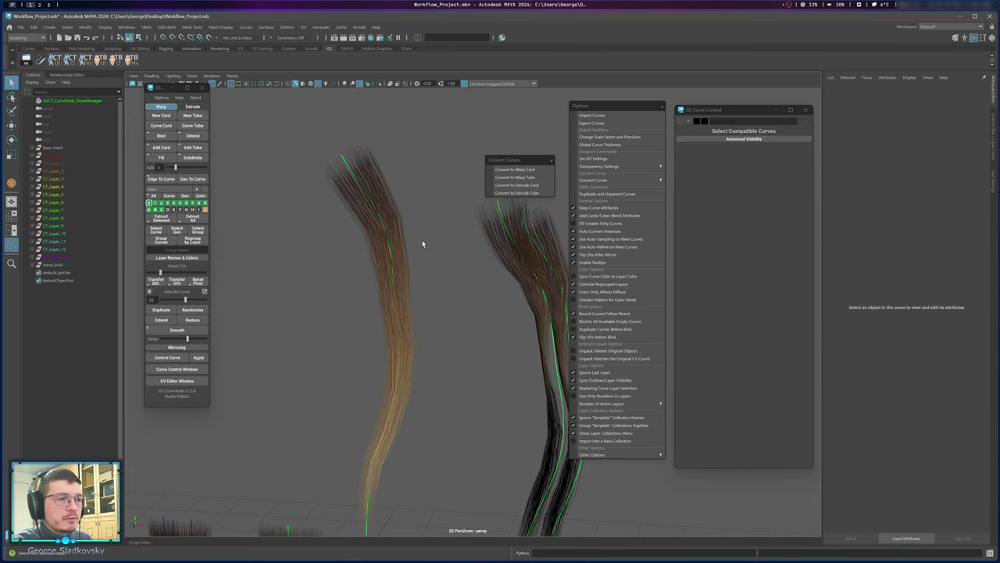
pyautogui.click(425, 352)
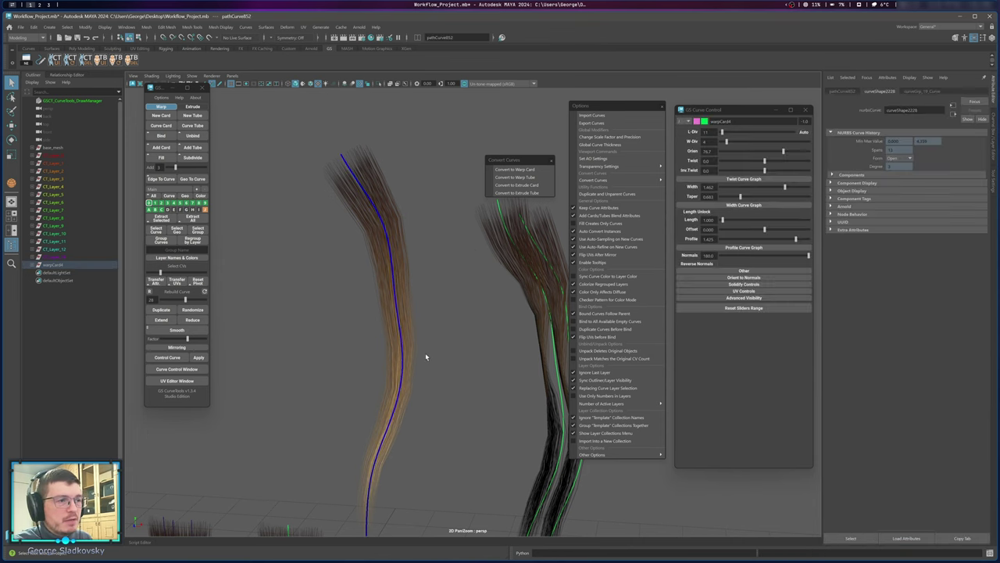
pyautogui.keyDown('alt'); pyautogui.moveTo(324, 234); pyautogui.dragTo(382, 211); pyautogui.keyUp('alt')
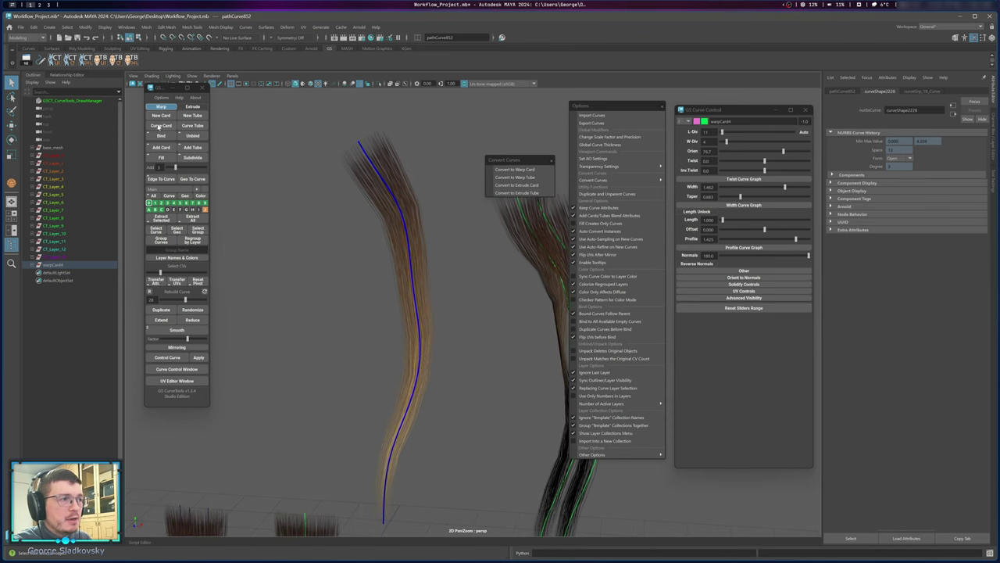
pyautogui.click(498, 186)
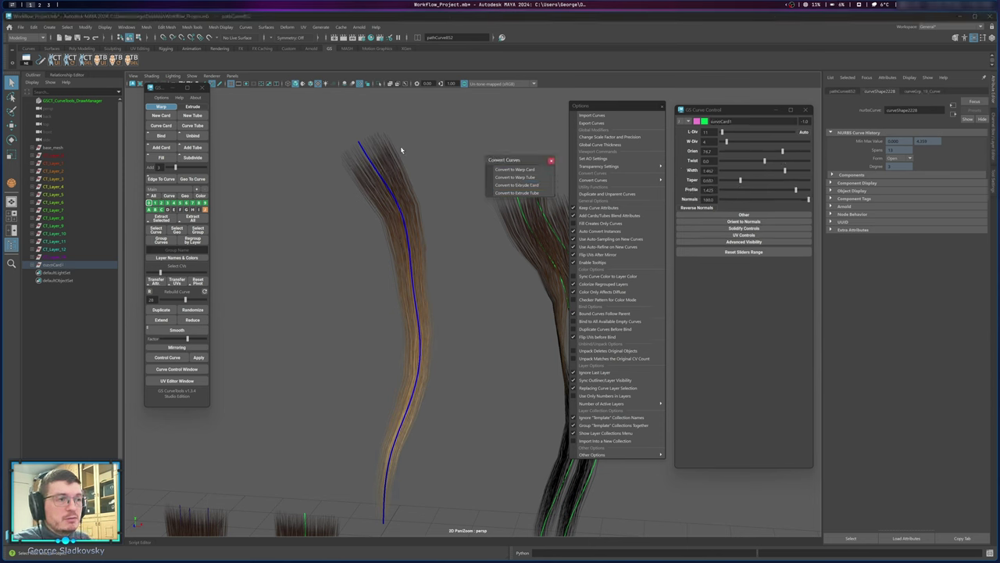
pyautogui.moveTo(750, 117); pyautogui.dragTo(763, 103)
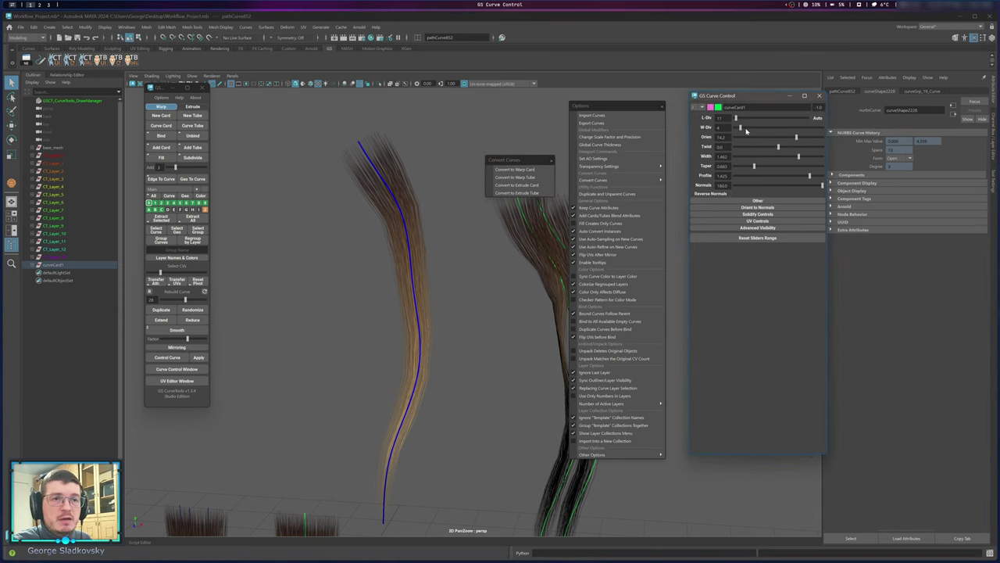
# Try moving the converted hair card and undo the move.
pyautogui.press('w')
pyautogui.moveTo(416, 250); pyautogui.dragTo(363, 231, button='middle')
pyautogui.hotkey('ctrl', 'z')
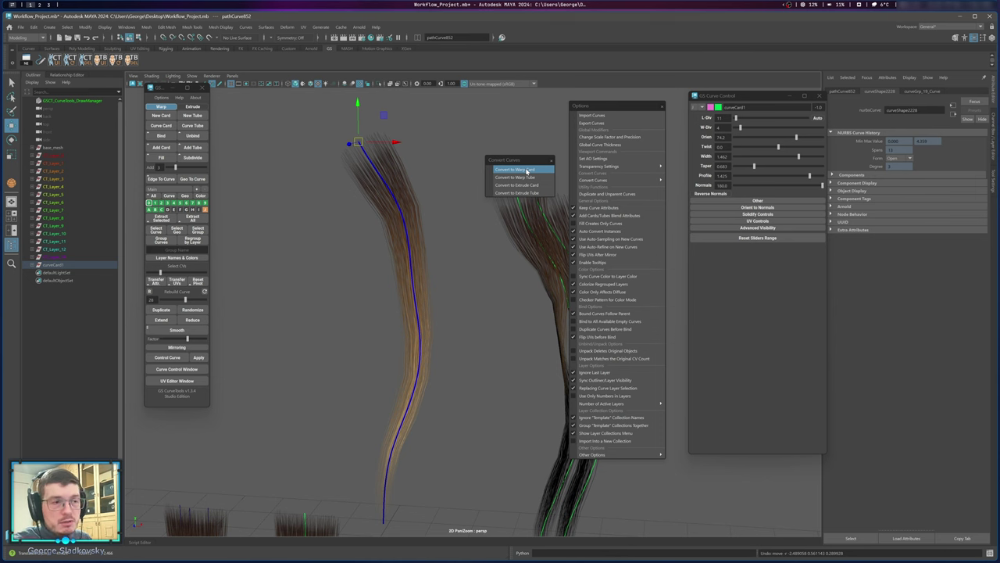
# Convert the selected hair card to a warp card and close the detached Convert Curves options.
pyautogui.click(528, 170)
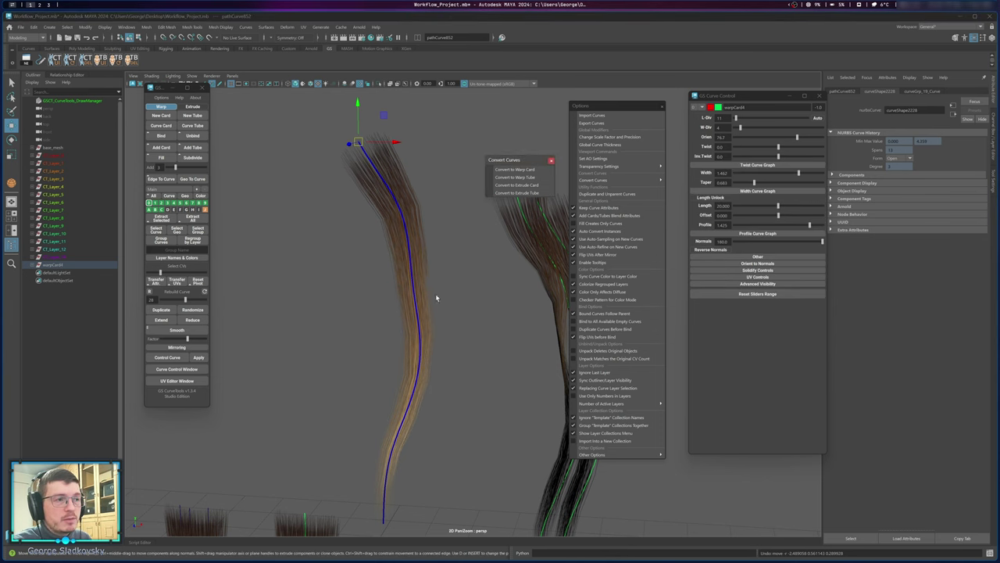
pyautogui.moveTo(511, 161)
pyautogui.mouseDown()
pyautogui.moveTo(493, 146)
pyautogui.moveTo(499, 153)
pyautogui.mouseUp()
pyautogui.click(540, 152)
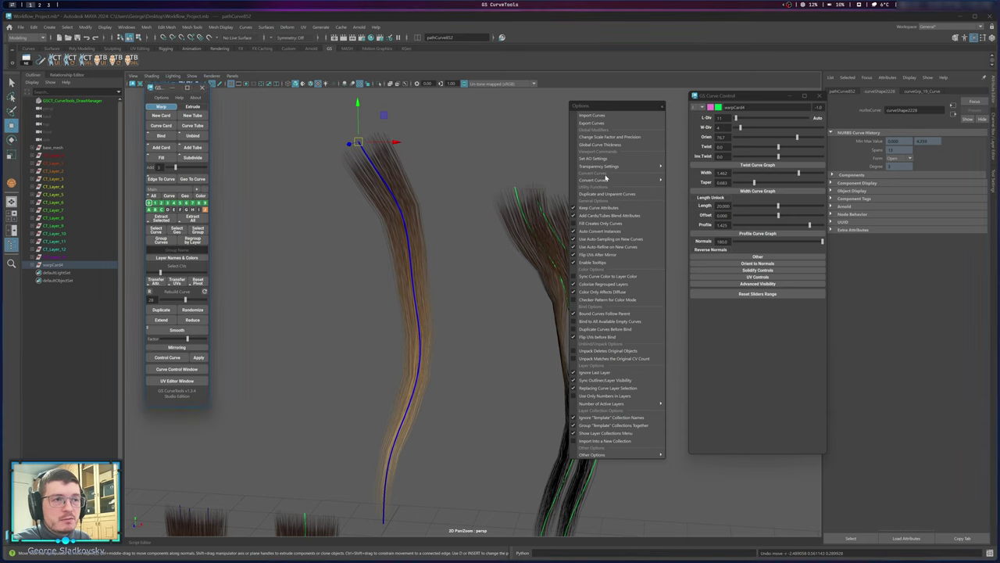
# Show both curves and geometry for all layers and select all the hair curves on the head.
pyautogui.moveTo(608, 179)
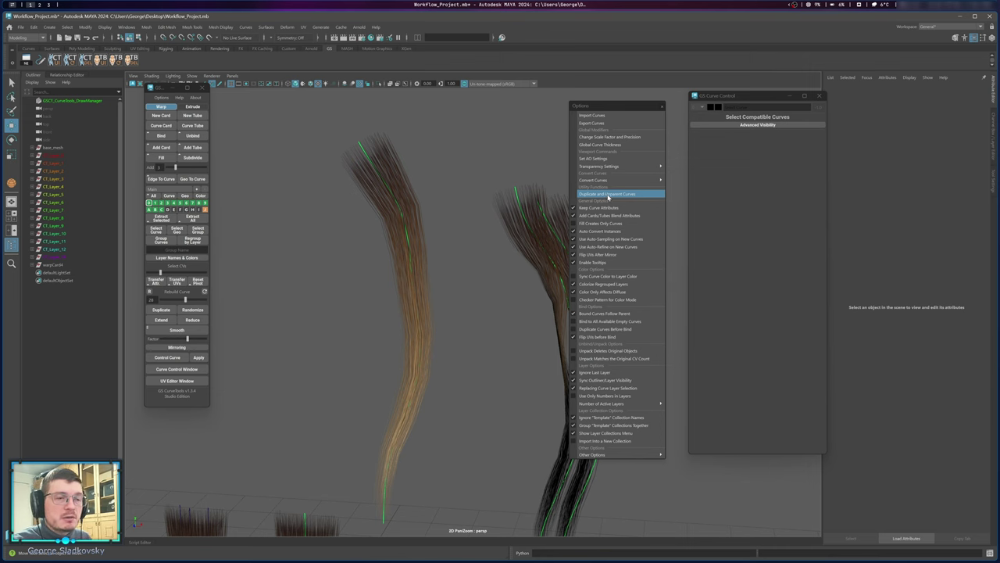
pyautogui.keyDown('alt'); pyautogui.moveTo(556, 211); pyautogui.dragTo(491, 232, button='right'); pyautogui.keyUp('alt')
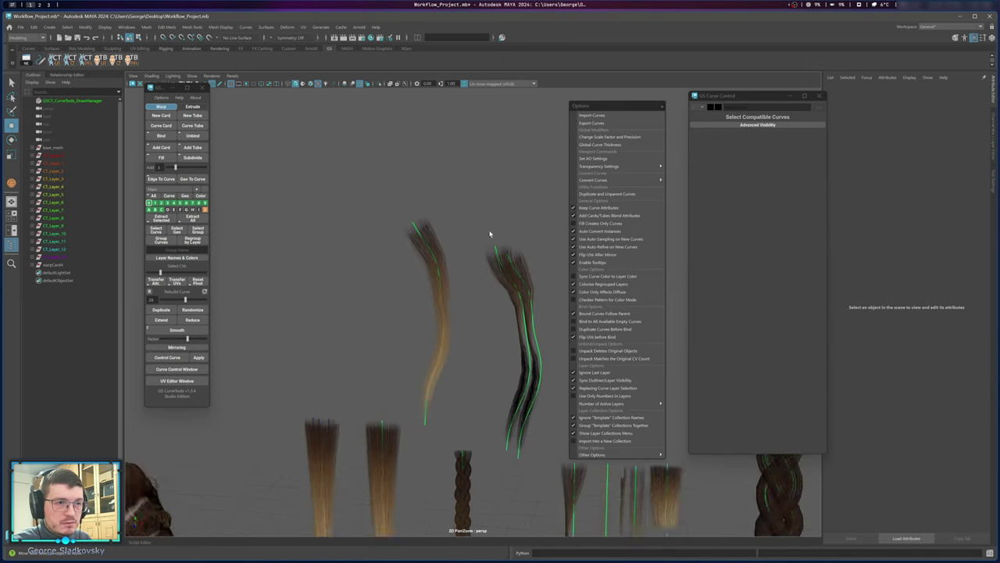
pyautogui.keyDown('alt'); pyautogui.moveTo(514, 275); pyautogui.dragTo(472, 141, button='middle'); pyautogui.keyUp('alt')
pyautogui.keyDown('alt'); pyautogui.moveTo(473, 141); pyautogui.dragTo(405, 195, button='right'); pyautogui.keyUp('alt')
pyautogui.keyDown('alt'); pyautogui.moveTo(336, 217); pyautogui.dragTo(433, 138, button='middle'); pyautogui.keyUp('alt')
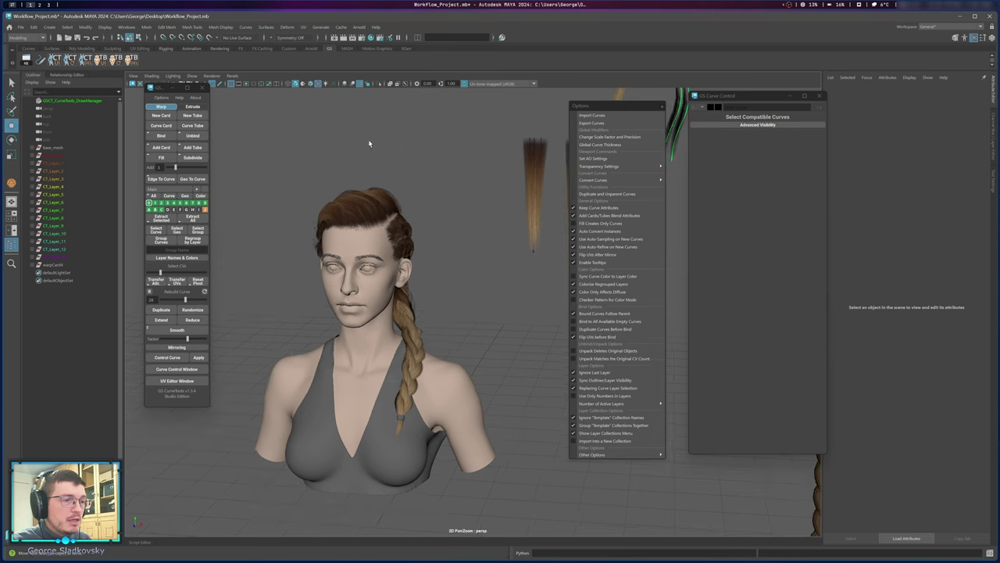
pyautogui.keyDown('alt'); pyautogui.moveTo(443, 377); pyautogui.dragTo(415, 344); pyautogui.keyUp('alt')
pyautogui.click(153, 196)
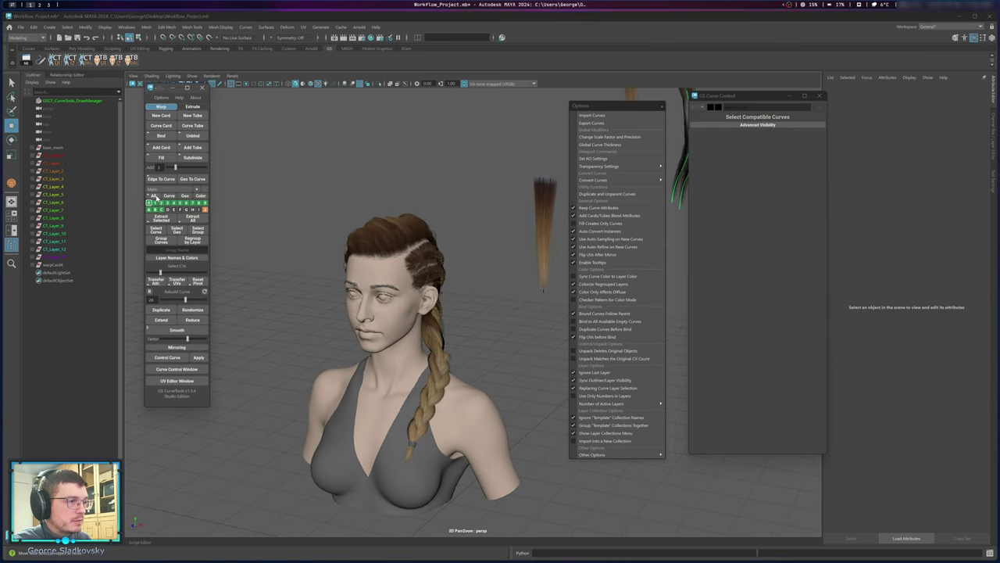
pyautogui.moveTo(291, 177); pyautogui.dragTo(498, 487)
pyautogui.keyDown('alt'); pyautogui.moveTo(470, 311); pyautogui.dragTo(503, 330, button='middle'); pyautogui.keyUp('alt')
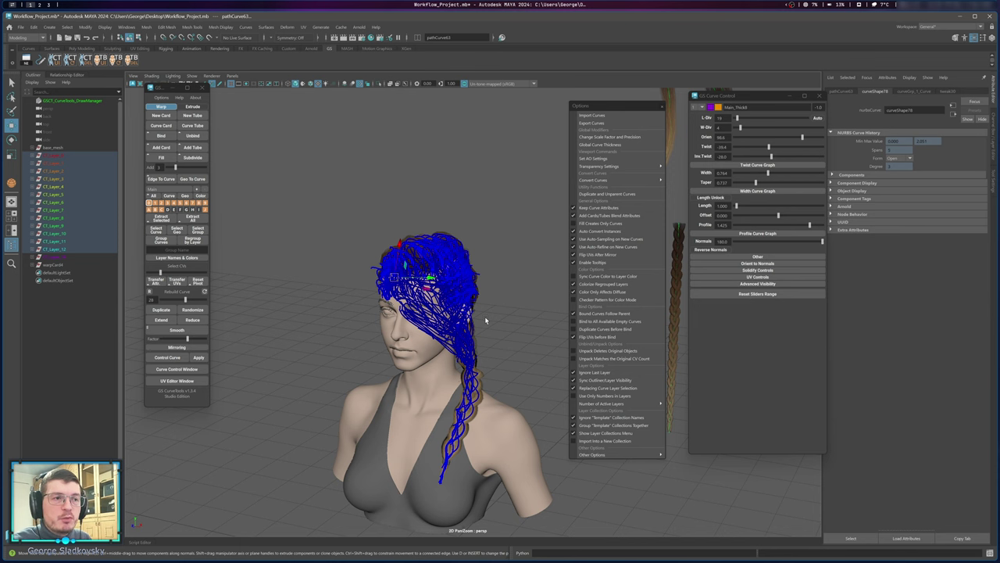
# Duplicate and unparent the selected hair curves, check the duplicates in the Outliner, and move them off beside the head.
pyautogui.click(599, 194)
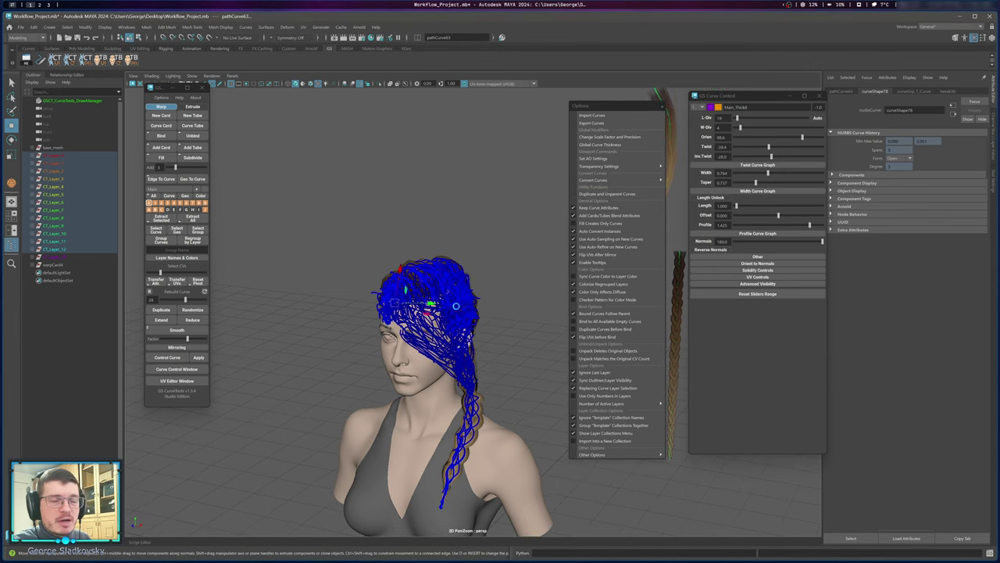
pyautogui.keyDown('alt'); pyautogui.moveTo(468, 316); pyautogui.dragTo(478, 279, button='middle'); pyautogui.keyUp('alt')
pyautogui.keyDown('alt'); pyautogui.moveTo(478, 281); pyautogui.dragTo(485, 277); pyautogui.keyUp('alt')
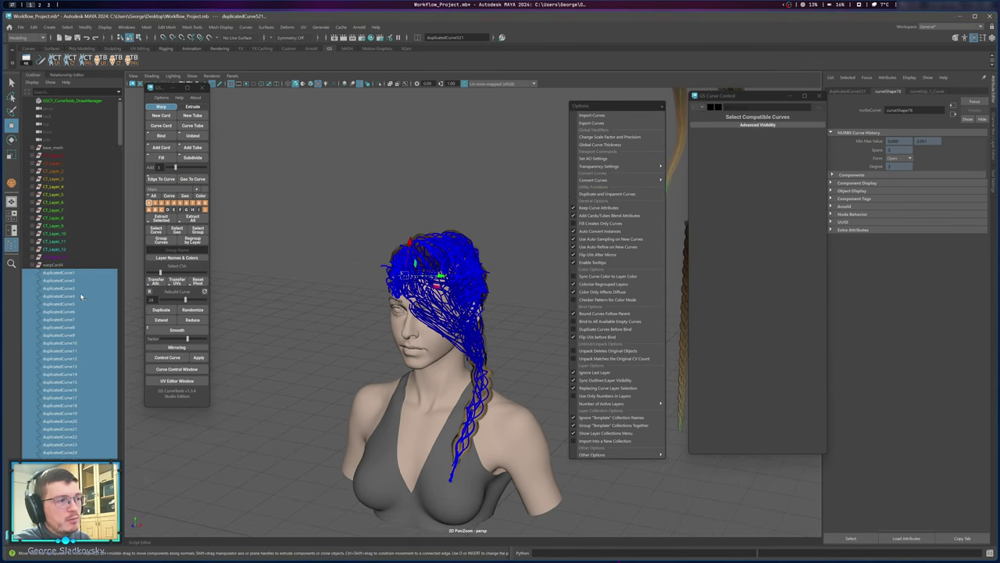
pyautogui.scroll(-20, 89, 321)
pyautogui.scroll(-20, 89, 312)
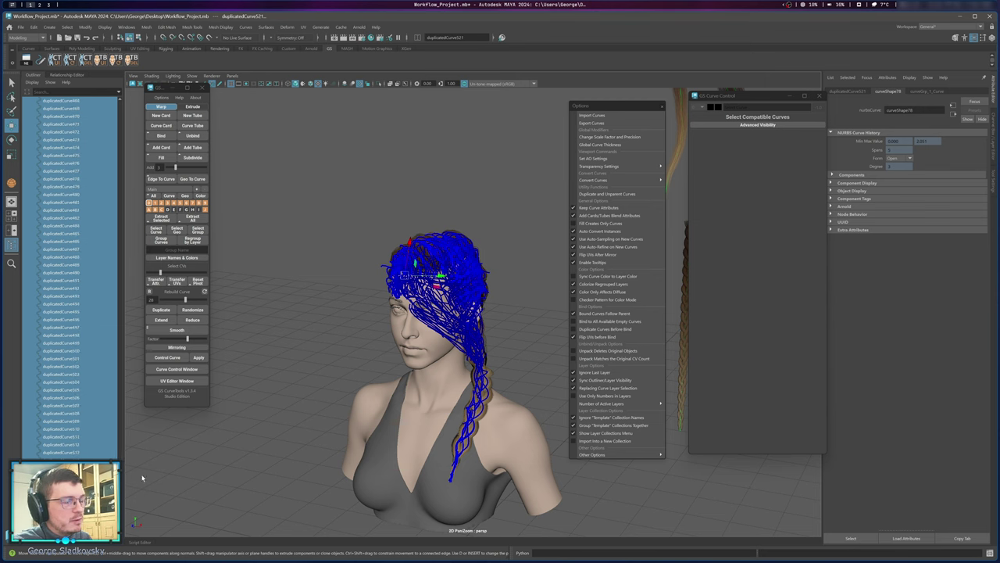
pyautogui.moveTo(381, 273); pyautogui.dragTo(236, 224)
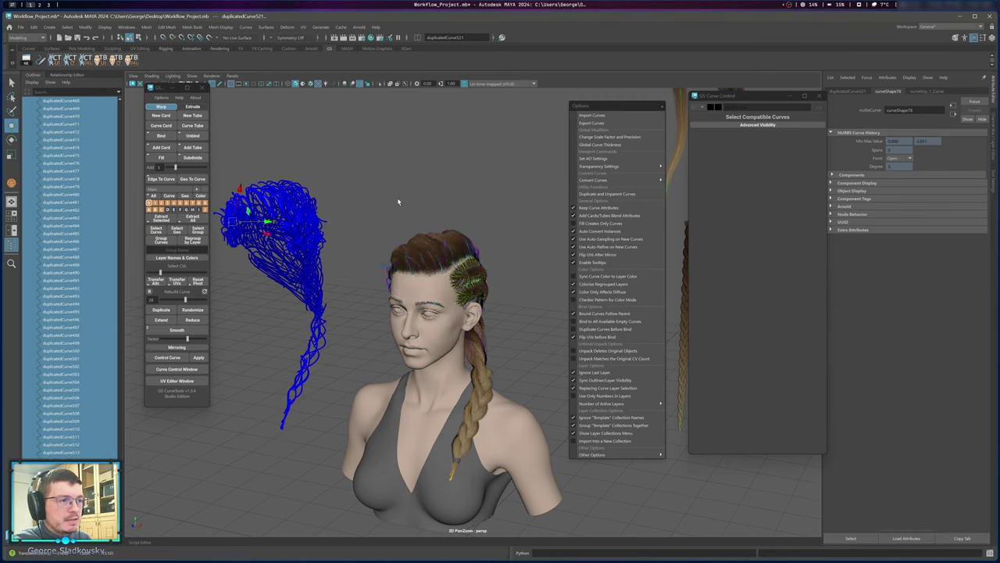
# Inspect the separated curves beside the head, select all of them, and delete them.
pyautogui.click(397, 198)
pyautogui.keyDown('alt'); pyautogui.moveTo(382, 229); pyautogui.dragTo(425, 272, button='middle'); pyautogui.keyUp('alt')
pyautogui.moveTo(230, 186); pyautogui.dragTo(373, 477)
pyautogui.click(381, 330)
pyautogui.moveTo(242, 220); pyautogui.dragTo(390, 409)
pyautogui.moveTo(369, 250); pyautogui.dragTo(562, 540)
pyautogui.click(329, 194)
pyautogui.moveTo(257, 194); pyautogui.dragTo(379, 490)
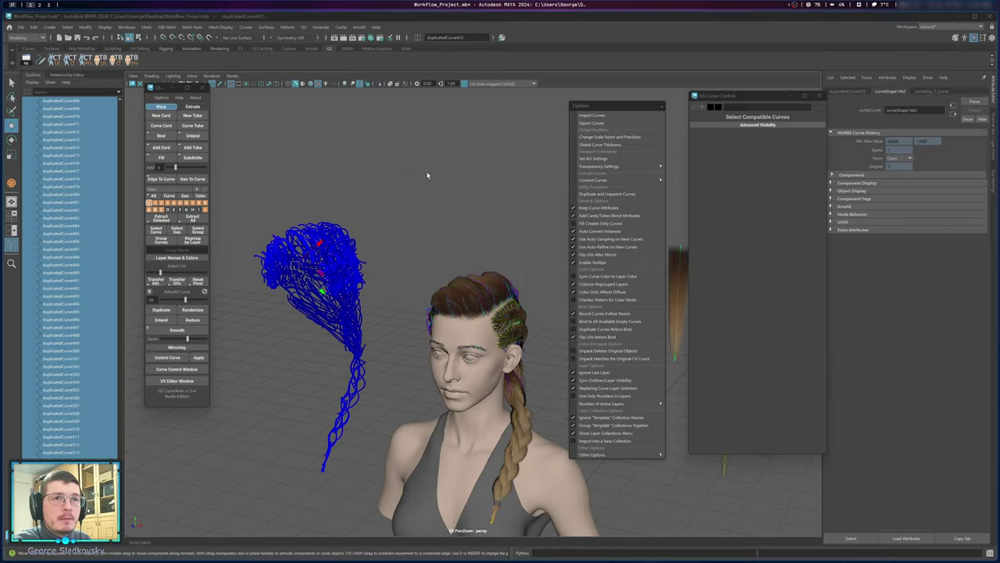
pyautogui.click(401, 201)
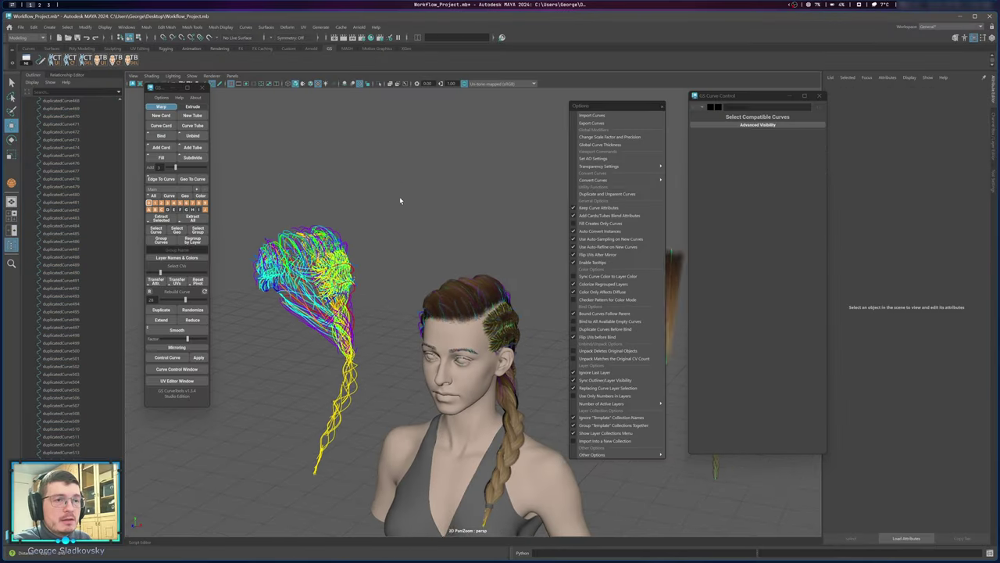
pyautogui.moveTo(410, 213); pyautogui.dragTo(485, 183)
pyautogui.moveTo(485, 183); pyautogui.dragTo(485, 183)
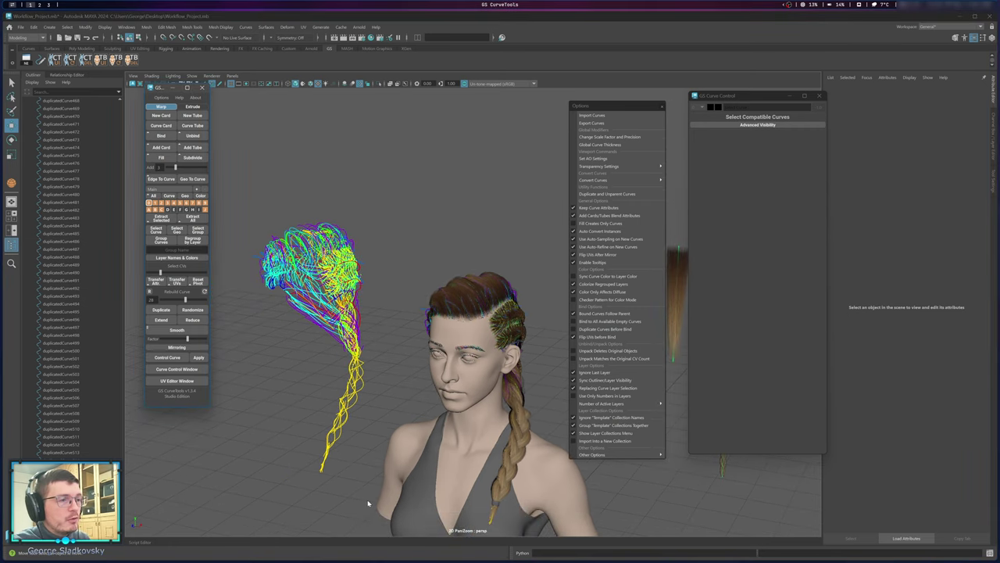
pyautogui.moveTo(375, 493); pyautogui.dragTo(377, 495)
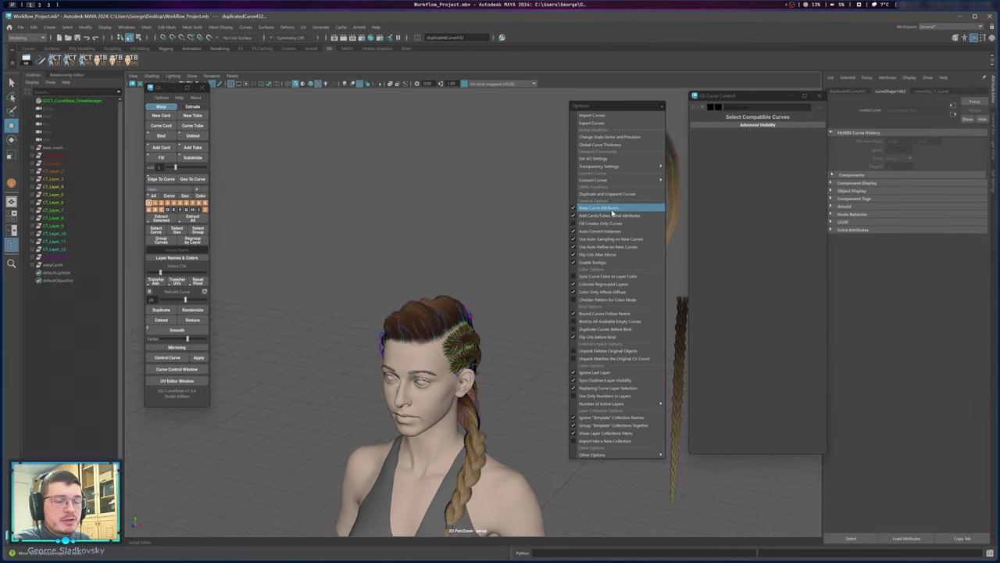
# Enable the Fill Creates Only Curves option in GS CurveTools.
pyautogui.click(157, 99)
pyautogui.click(157, 99)
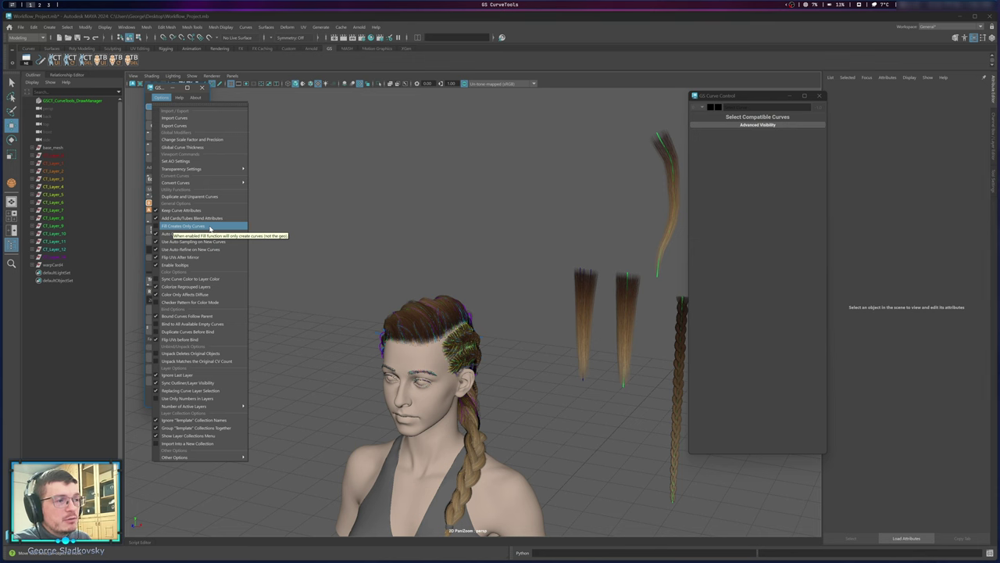
pyautogui.click(189, 227)
# Select the light wavy hair card and a card in the dark strand beside it, and fill between them with three curves.
pyautogui.keyDown('alt'); pyautogui.moveTo(351, 194); pyautogui.dragTo(139, 167, button='middle'); pyautogui.keyUp('alt')
pyautogui.moveTo(461, 199); pyautogui.dragTo(462, 197)
pyautogui.keyDown('shift'); pyautogui.click(504, 172); pyautogui.keyUp('shift')
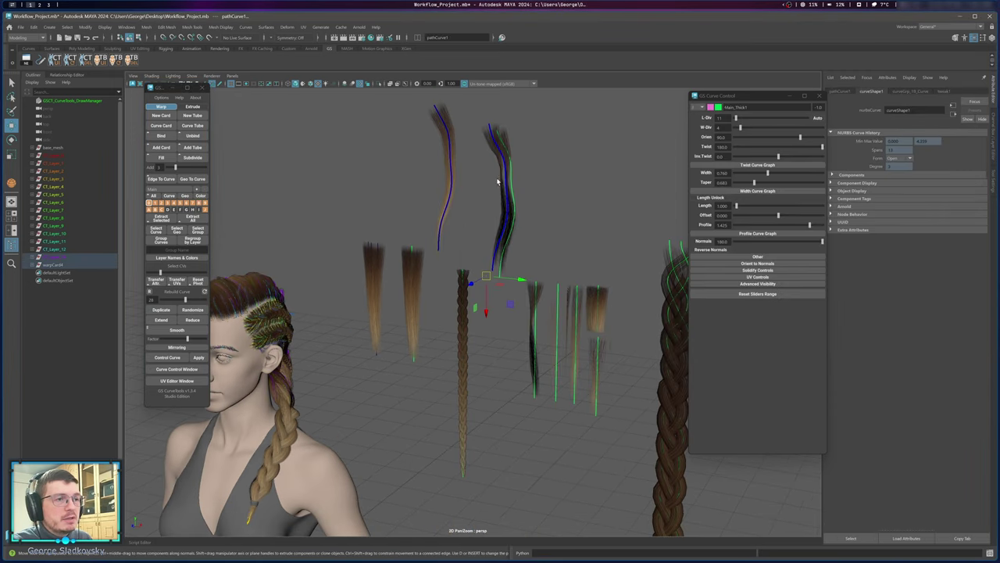
pyautogui.click(163, 157)
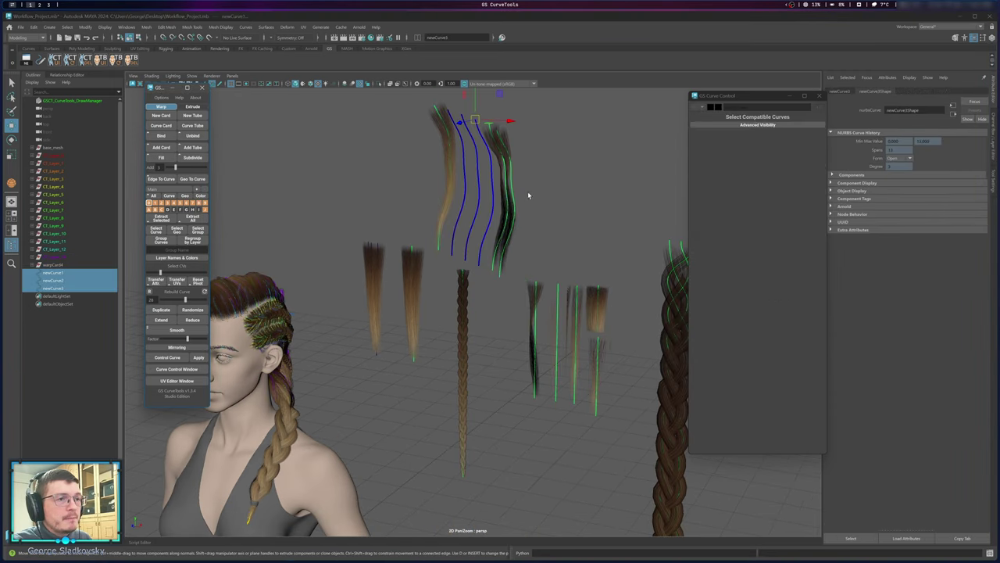
# Delete the three fill curves between the wavy hair cards and return to the Select tool.
pyautogui.moveTo(528, 191)
pyautogui.keyDown('alt'); pyautogui.mouseDown()
pyautogui.moveTo(575, 167)
pyautogui.moveTo(594, 172)
pyautogui.moveTo(458, 182)
pyautogui.moveTo(512, 185)
pyautogui.mouseUp(); pyautogui.keyUp('alt')
pyautogui.press('Delete')
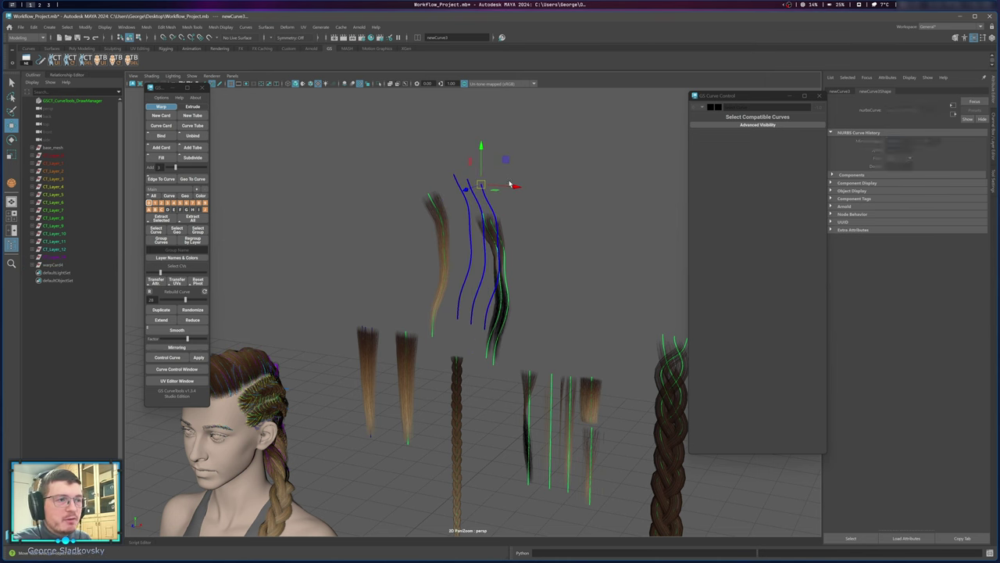
pyautogui.press('q')
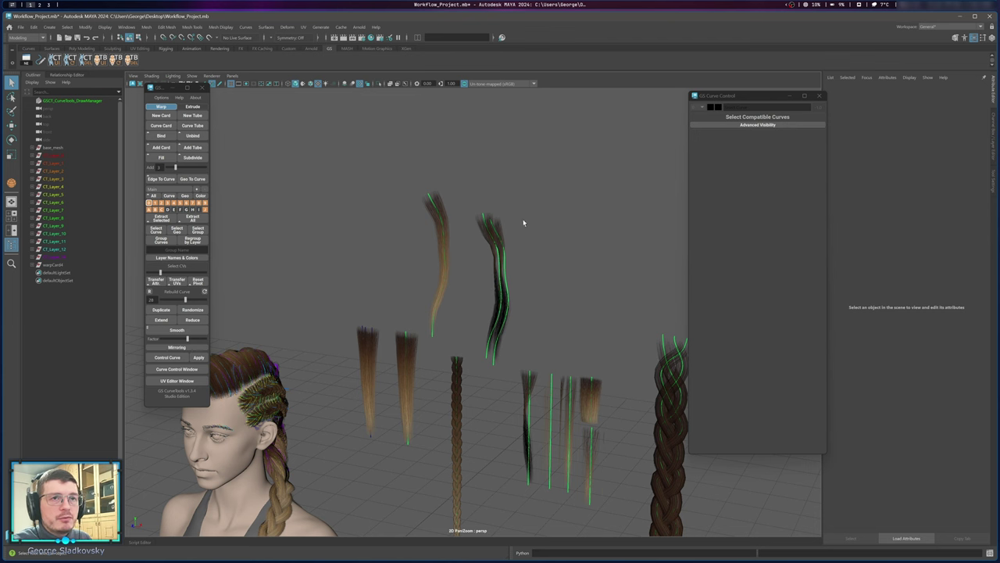
# Set the Number of Active Layers to 80, enlarge the GS CurveTools window to fit, and return the setting to 20 layers.
pyautogui.click(161, 97)
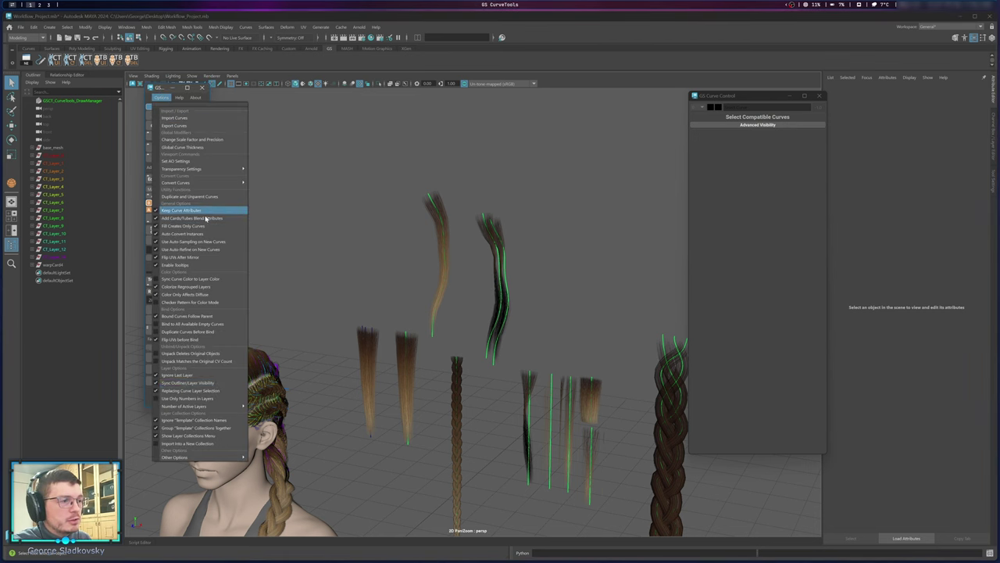
pyautogui.moveTo(187, 406)
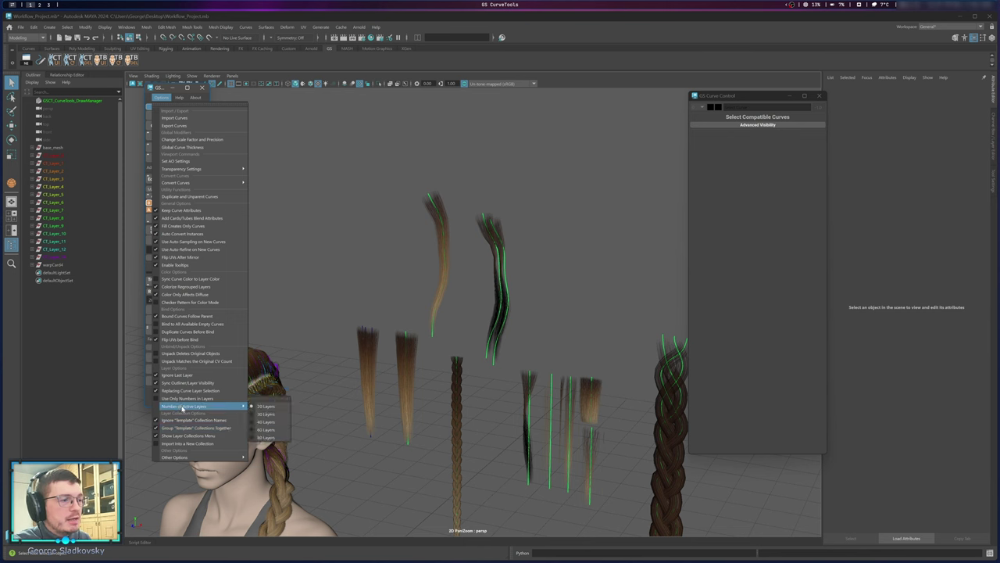
pyautogui.click(275, 401)
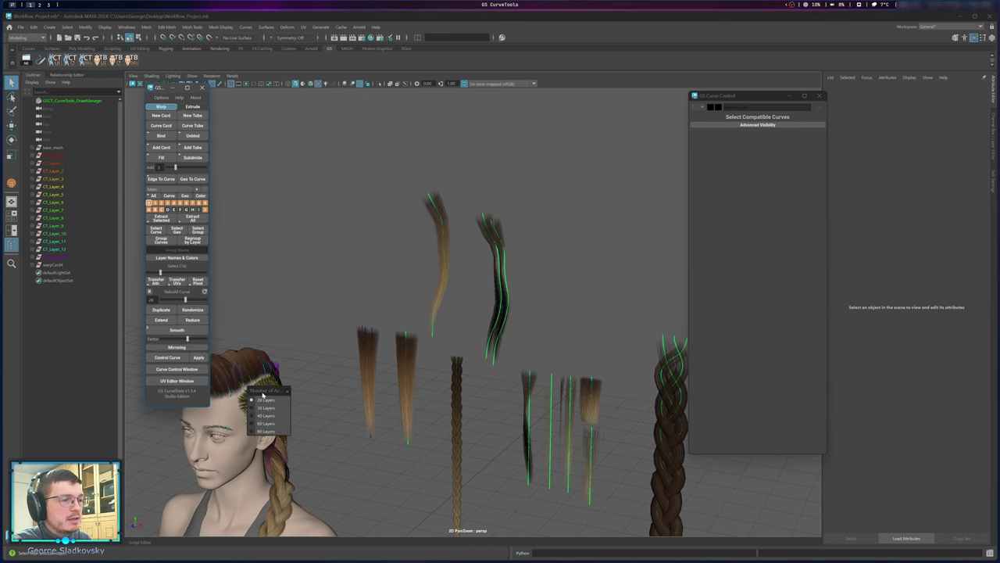
pyautogui.moveTo(263, 391); pyautogui.dragTo(279, 158)
pyautogui.click(281, 199)
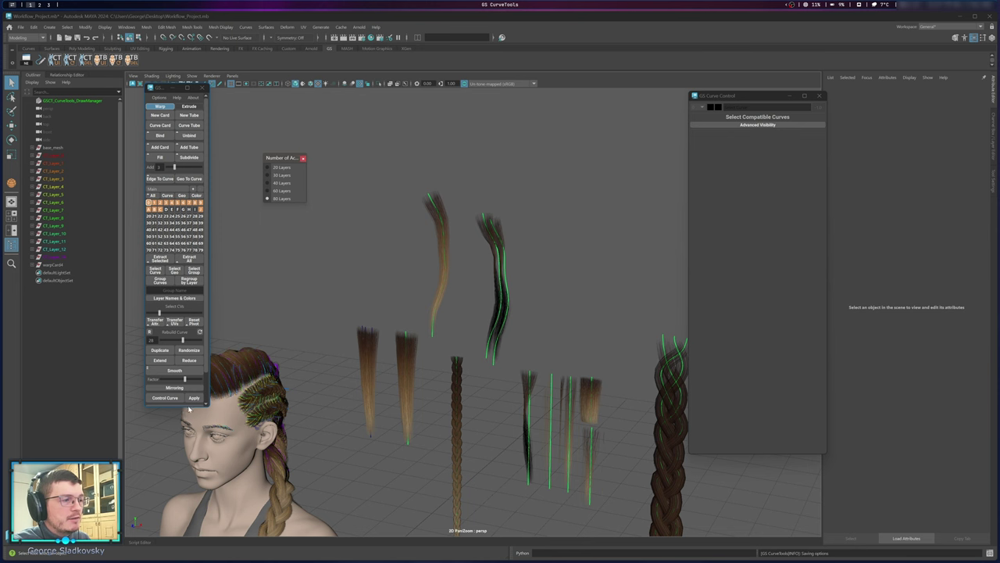
pyautogui.moveTo(188, 406); pyautogui.dragTo(196, 445)
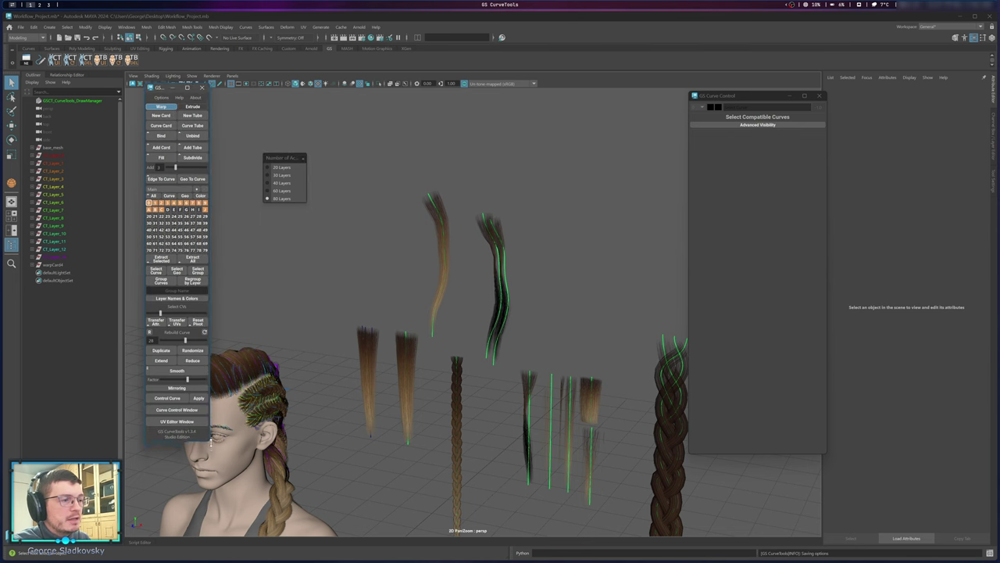
pyautogui.click(292, 176)
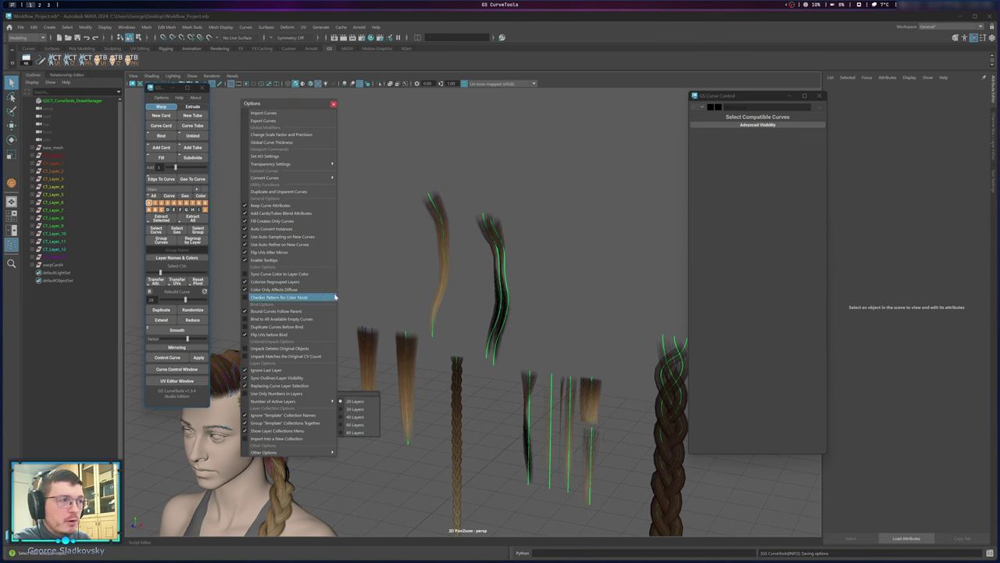
# Reset the GS CurveTools interface and options to their defaults, and review the options list.
pyautogui.click(72, 62)
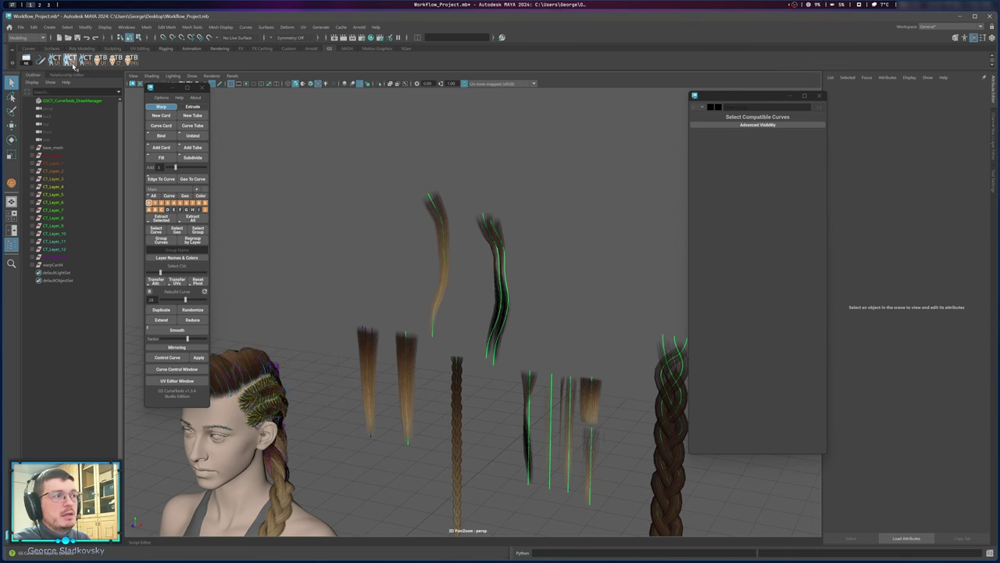
pyautogui.moveTo(114, 75); pyautogui.dragTo(136, 96)
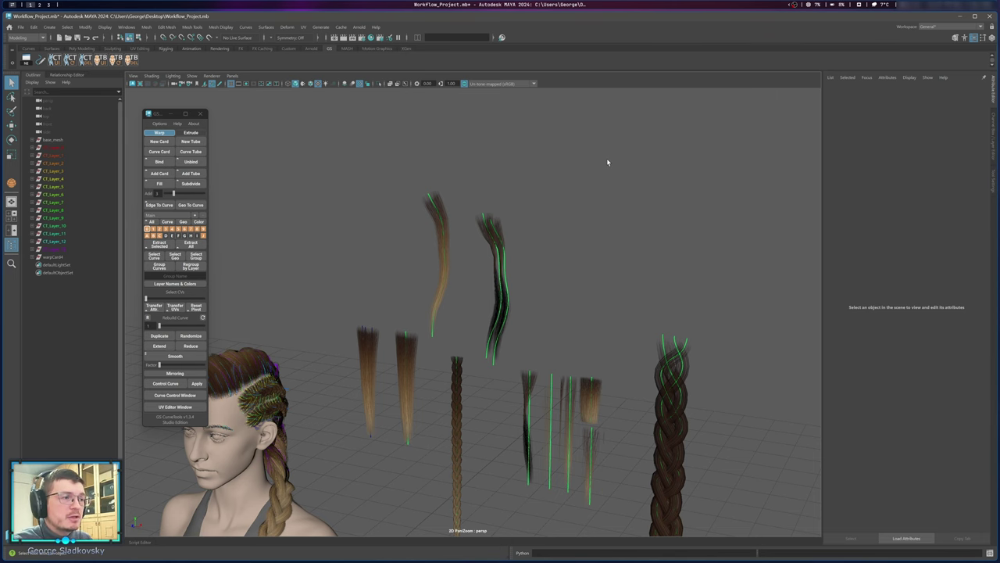
pyautogui.click(161, 123)
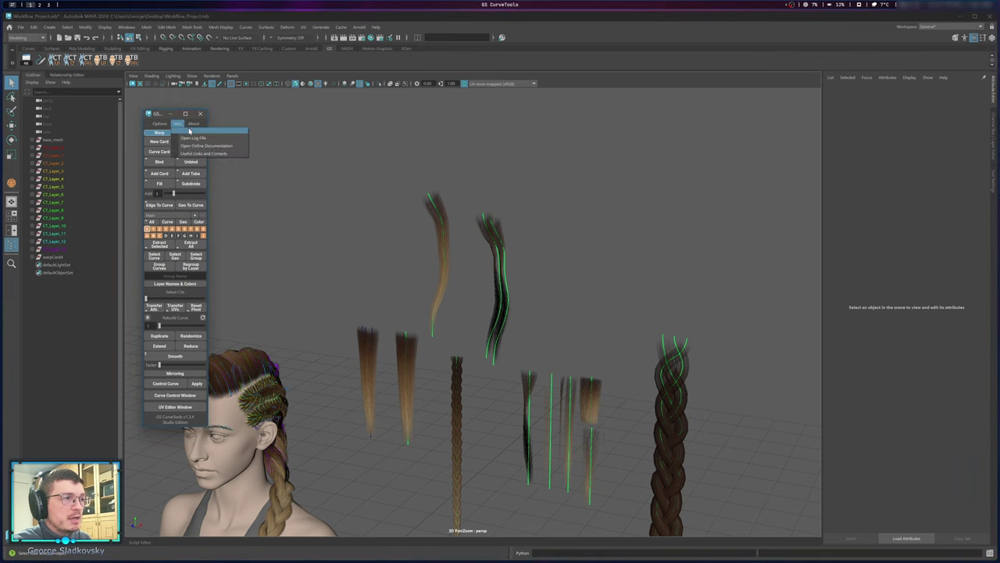
pyautogui.click(186, 124)
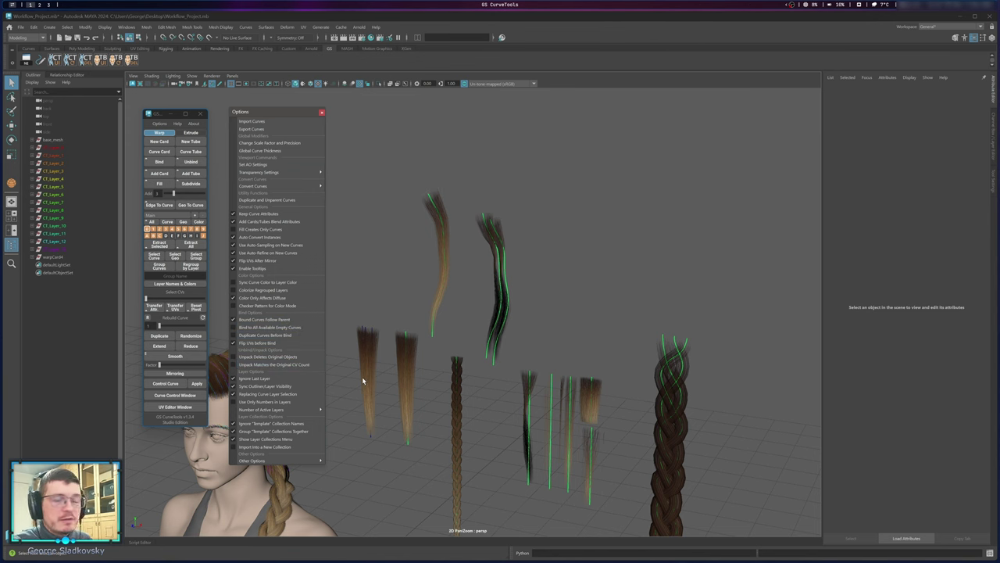
pyautogui.click(321, 114)
pyautogui.click(157, 123)
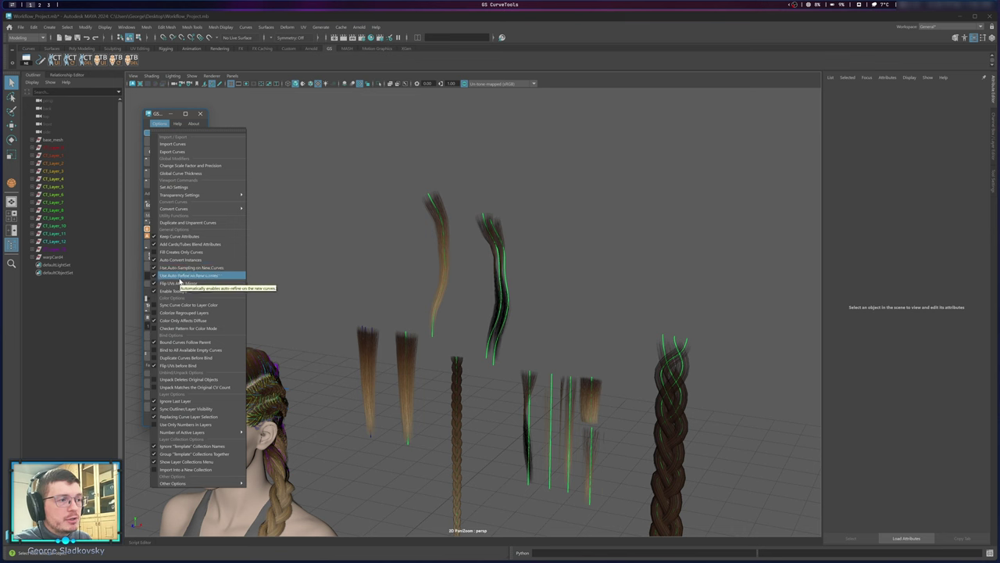
pyautogui.click(643, 188)
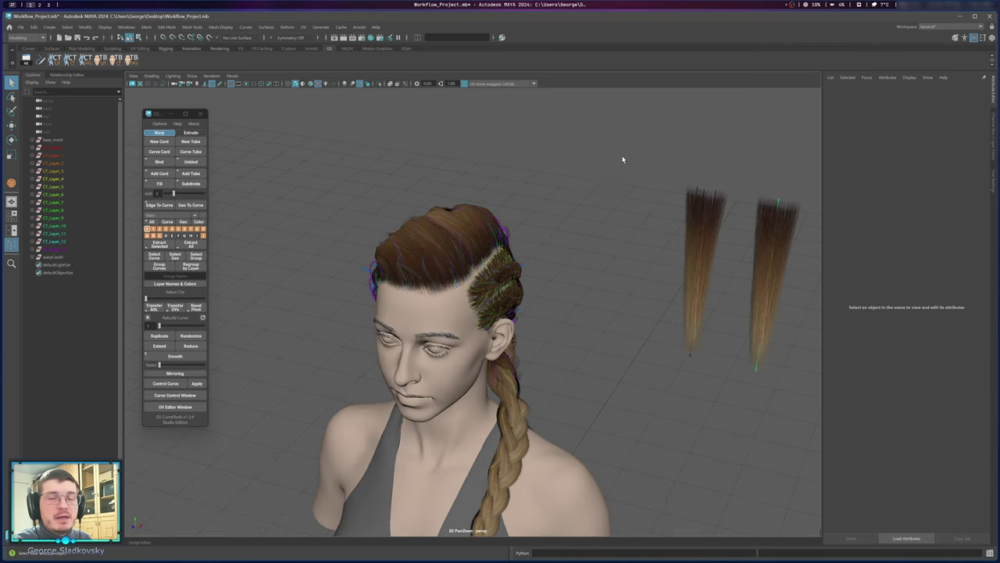
# Select all the hair curves on the character's head, and clear the selection.
pyautogui.keyDown('alt'); pyautogui.moveTo(623, 159); pyautogui.dragTo(597, 158); pyautogui.keyUp('alt')
pyautogui.keyDown('alt'); pyautogui.moveTo(525, 185); pyautogui.dragTo(503, 167, button='middle'); pyautogui.keyUp('alt')
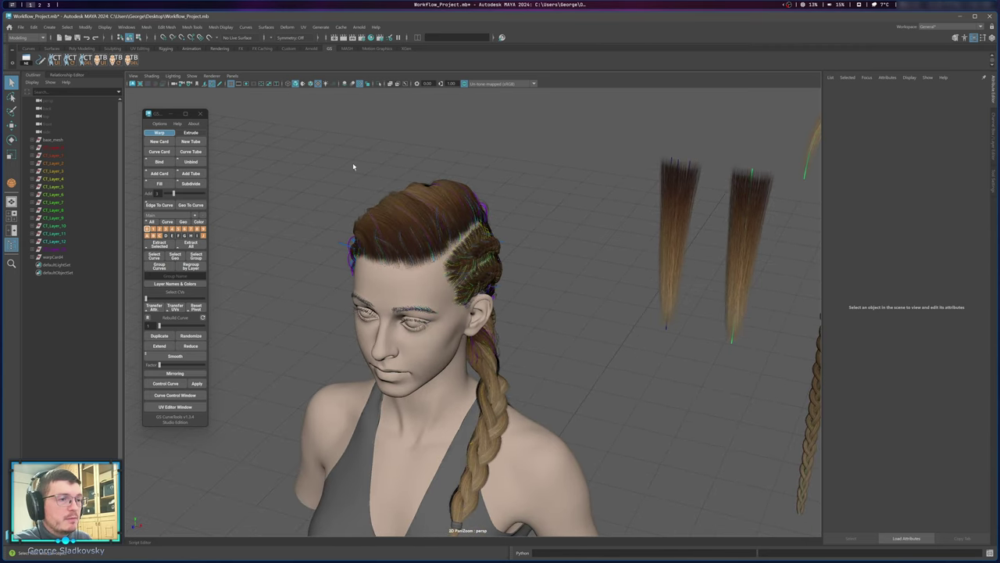
pyautogui.moveTo(319, 161); pyautogui.dragTo(554, 426)
pyautogui.scroll(-2, 601, 322)
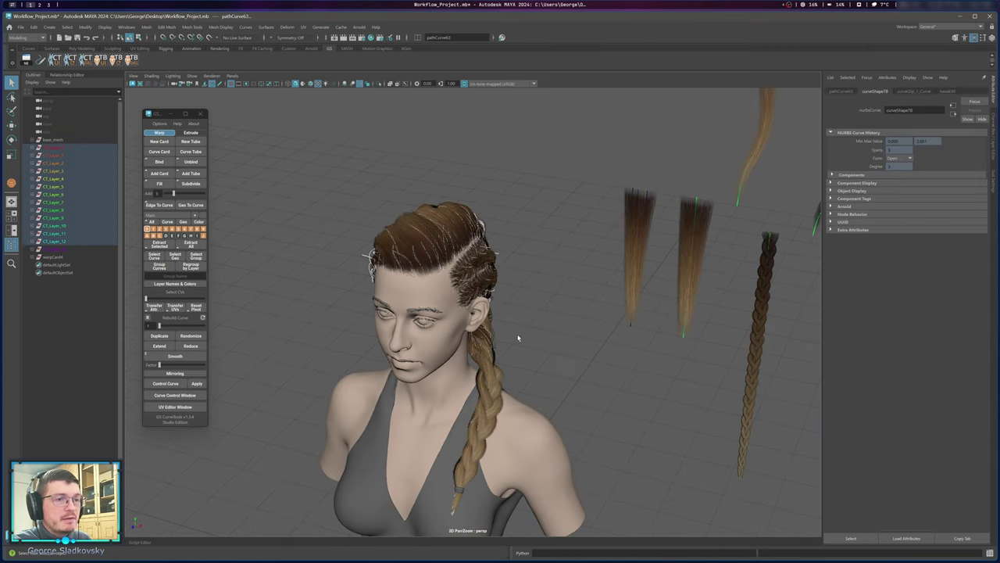
pyautogui.keyDown('alt'); pyautogui.moveTo(562, 312); pyautogui.dragTo(497, 313); pyautogui.keyUp('alt')
pyautogui.click(496, 312)
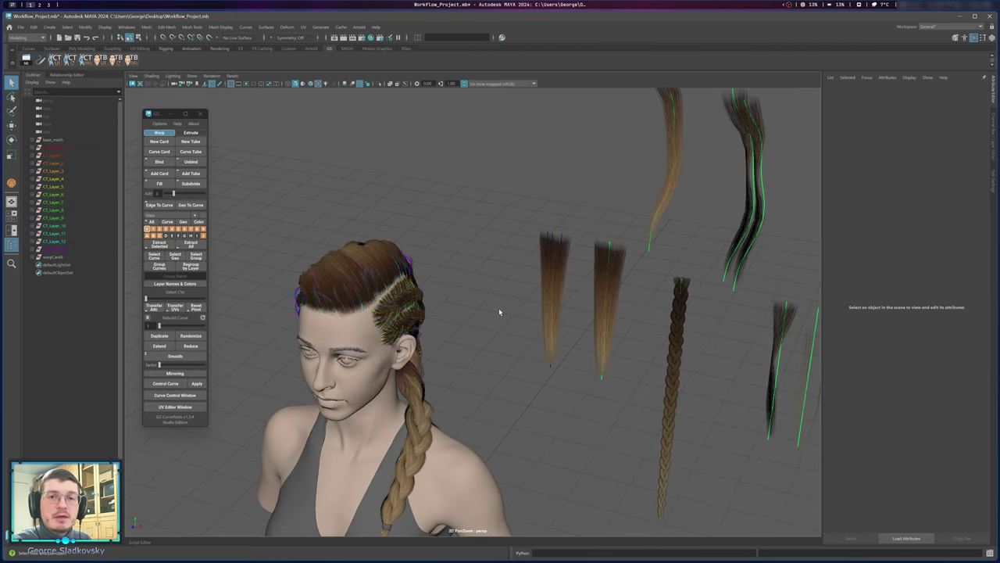